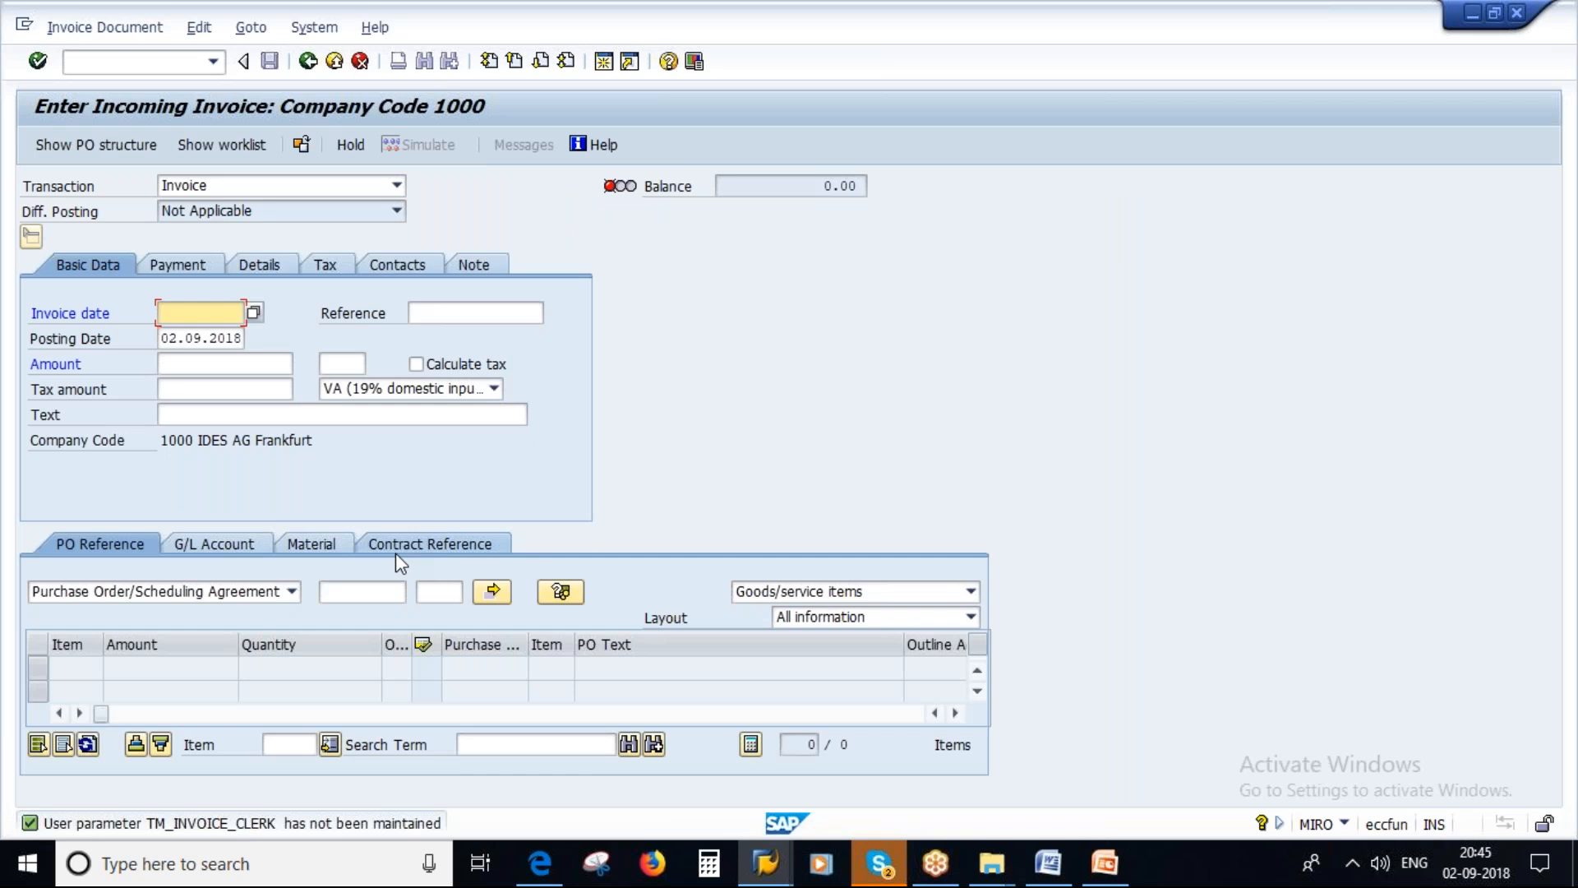
# Step: Review the available tax codes for the invoice and keep VA (19% domestic input tax) selected
pyautogui.click(495, 390)
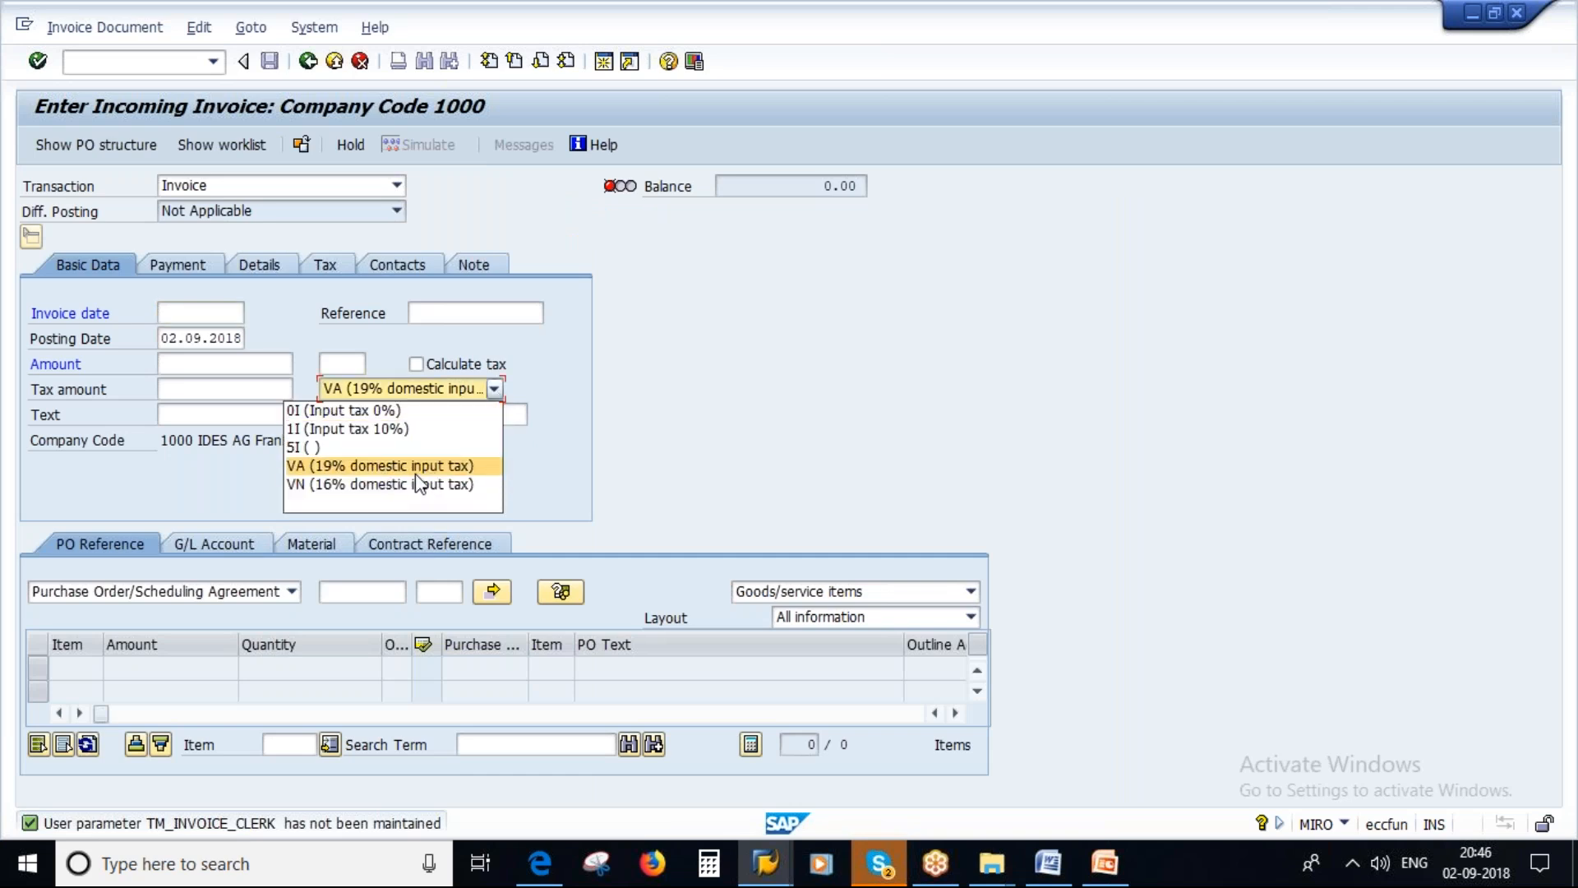
pyautogui.click(333, 467)
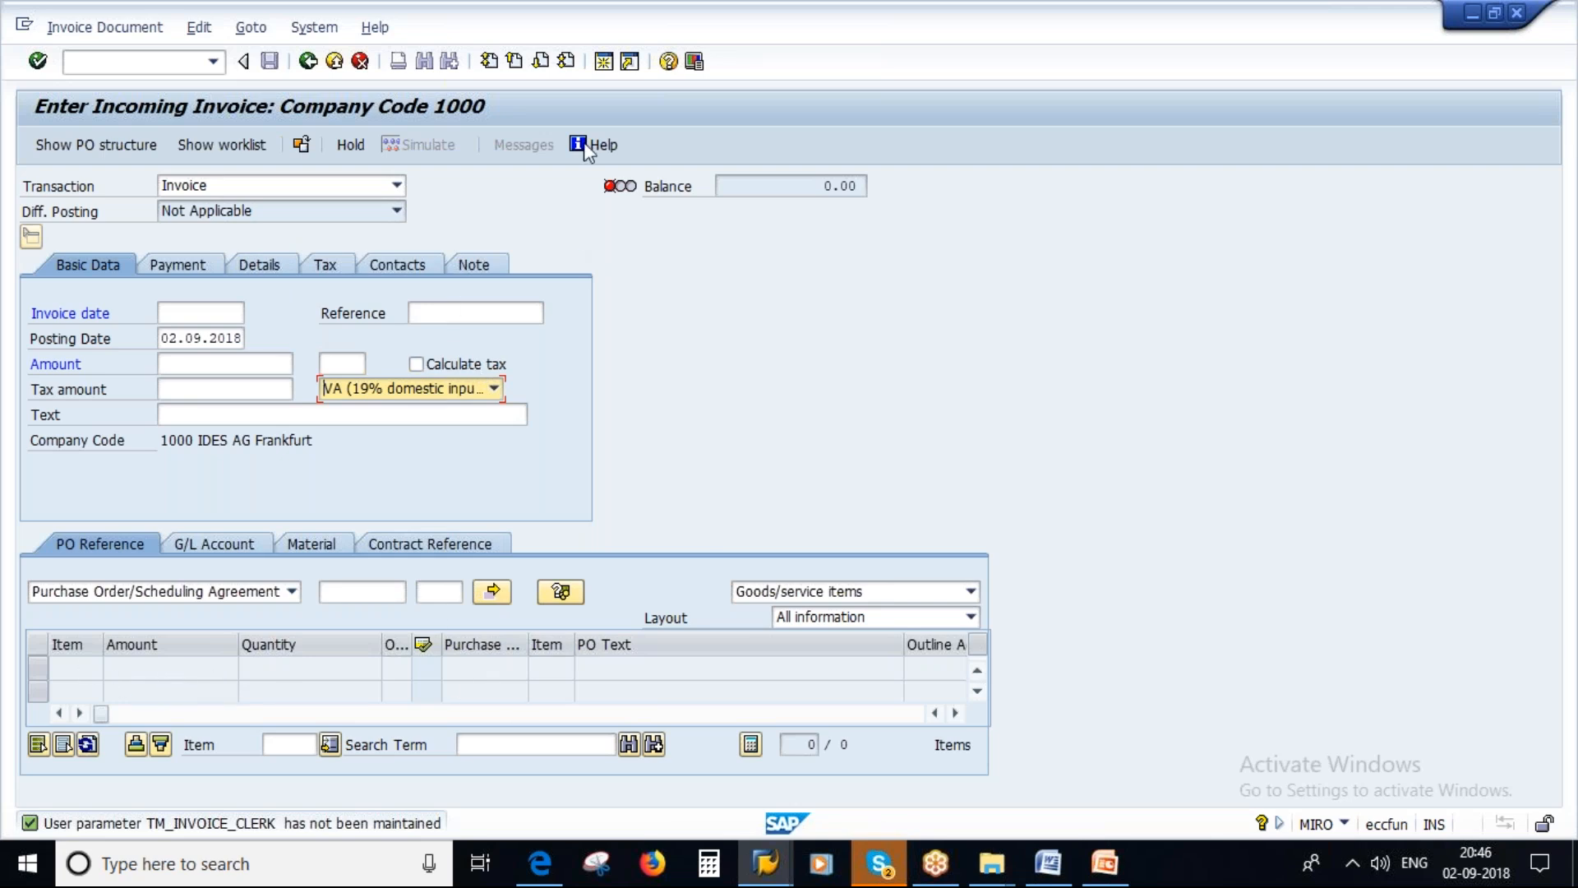
# Step: Open a new session and start transaction ME21N to create a purchase order
pyautogui.click(604, 62)
pyautogui.write('m')
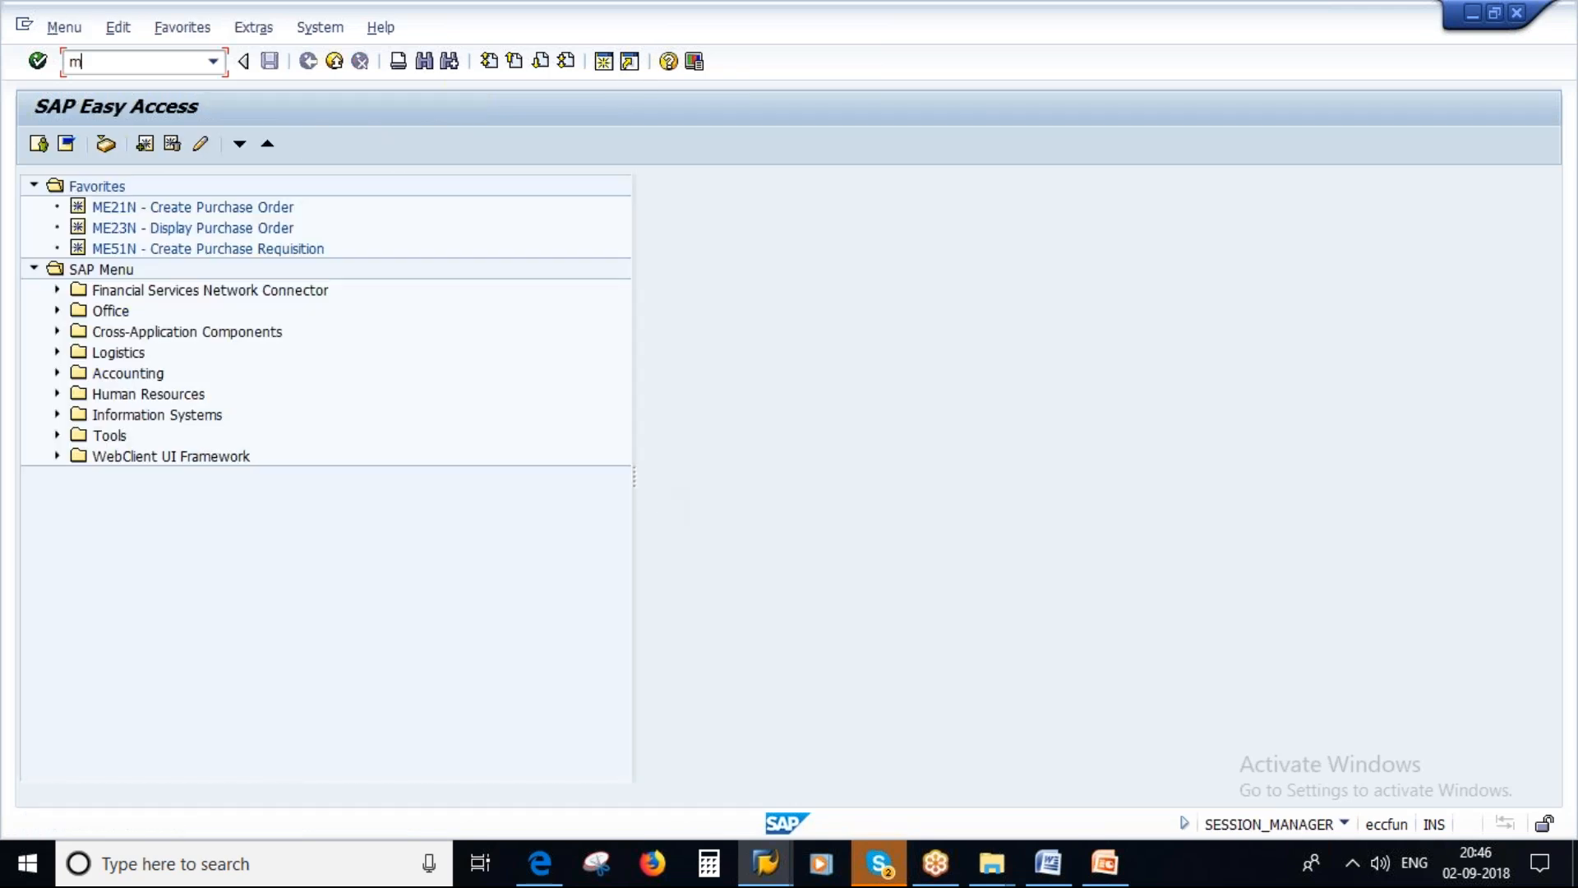
pyautogui.write('e21n')
pyautogui.press('Return')
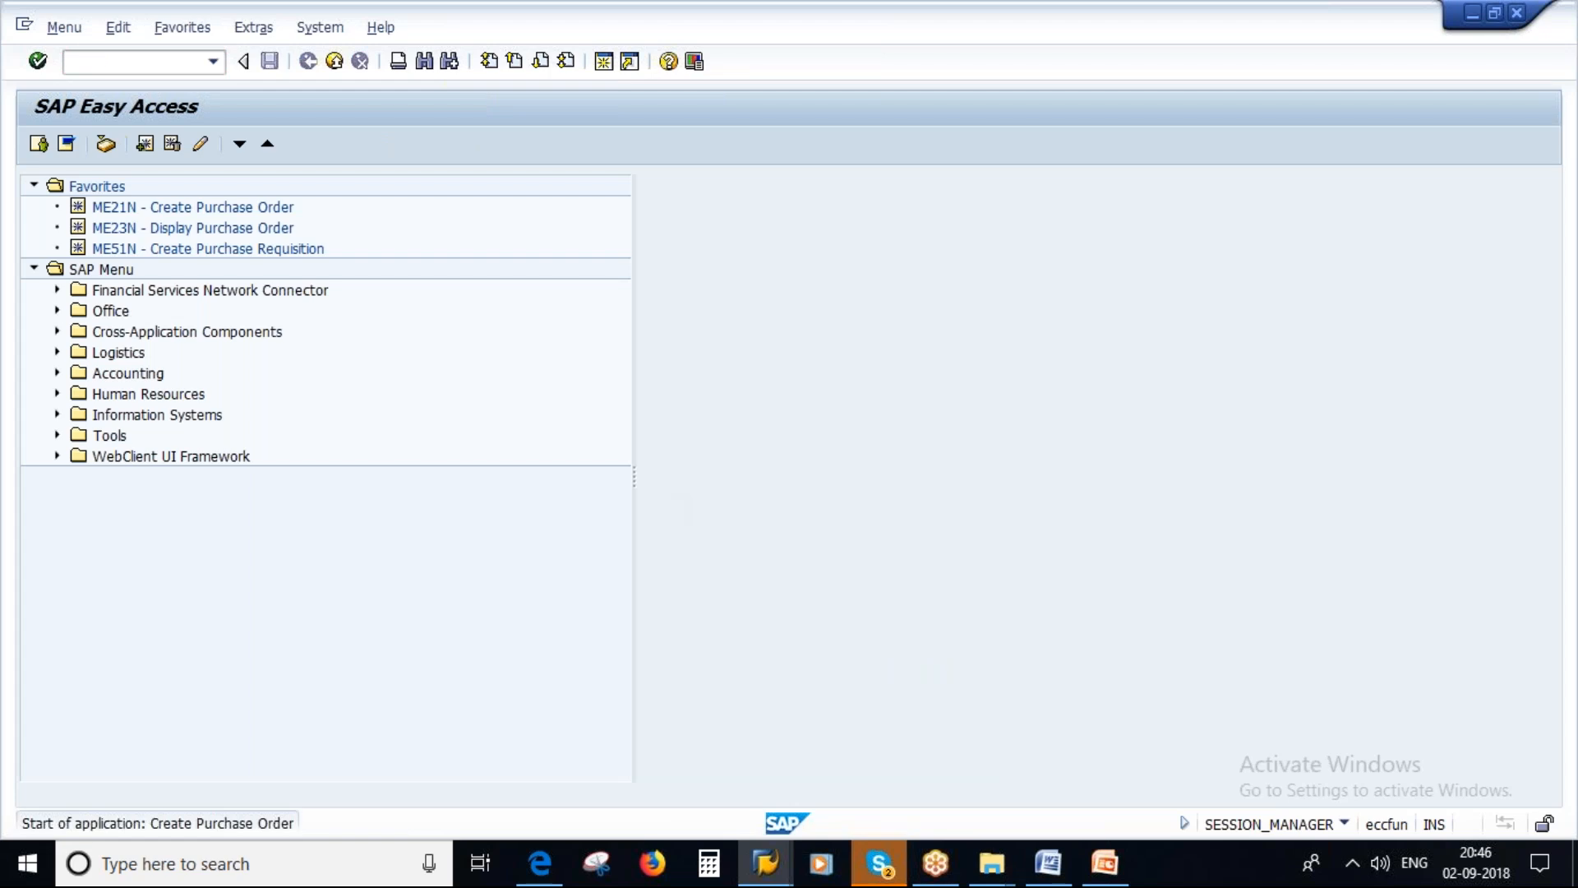
# Step: Enter Plus Chemicals Pvt.Ltd as the vendor, with purchasing organization 1000, purchasing group 100 and company code 1000
pyautogui.click(493, 185)
pyautogui.click(493, 206)
pyautogui.press('Return')
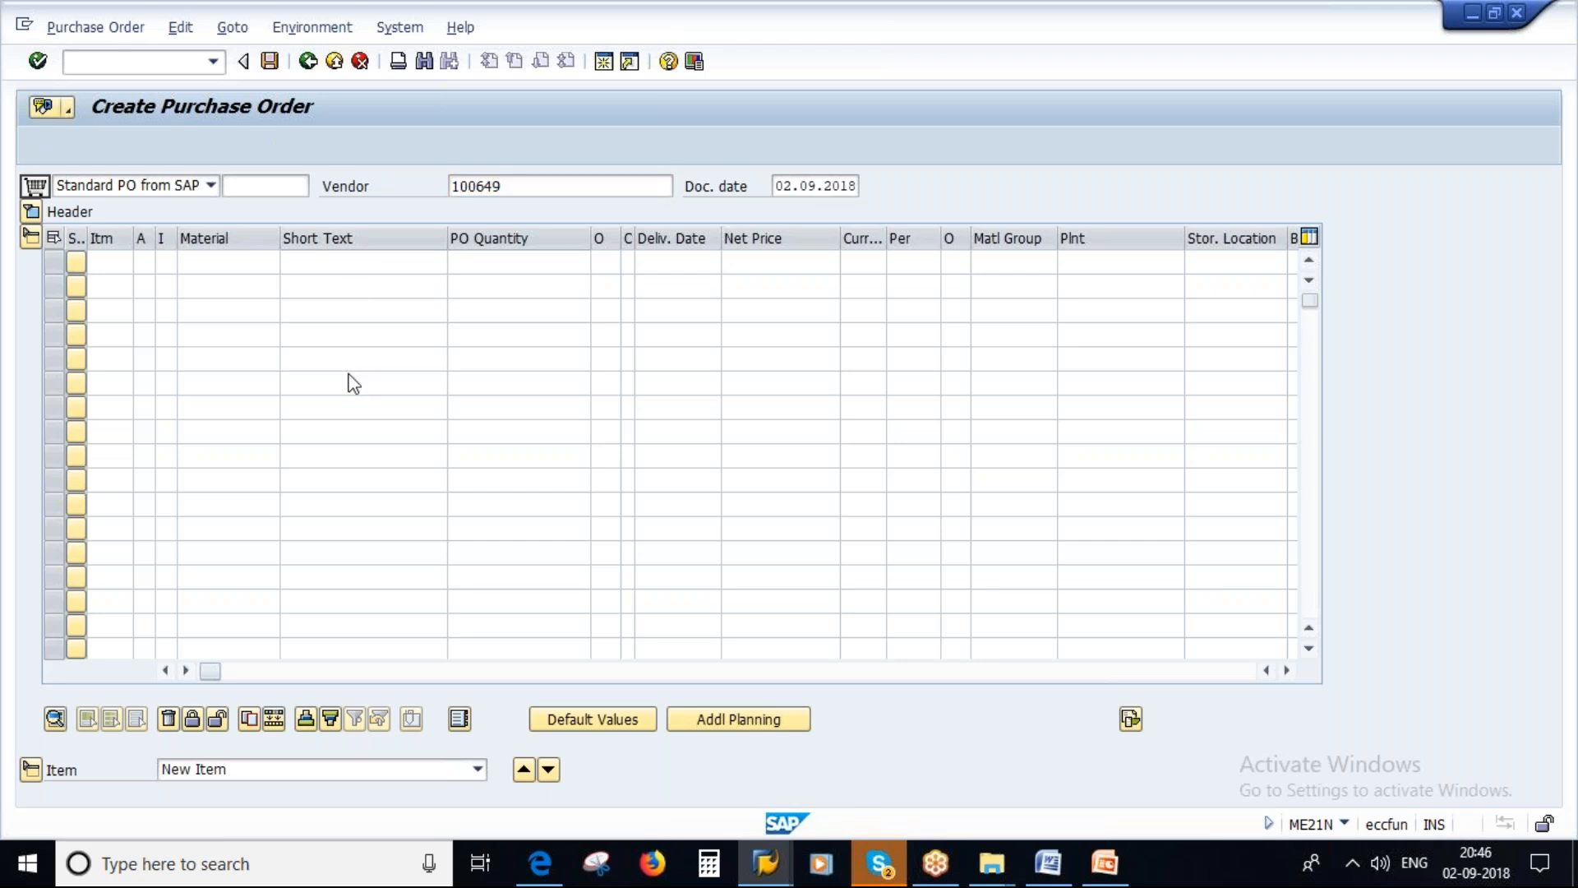
pyautogui.click(201, 262)
pyautogui.click(202, 287)
pyautogui.click(200, 288)
pyautogui.click(201, 310)
pyautogui.click(202, 313)
pyautogui.click(205, 330)
pyautogui.click(229, 491)
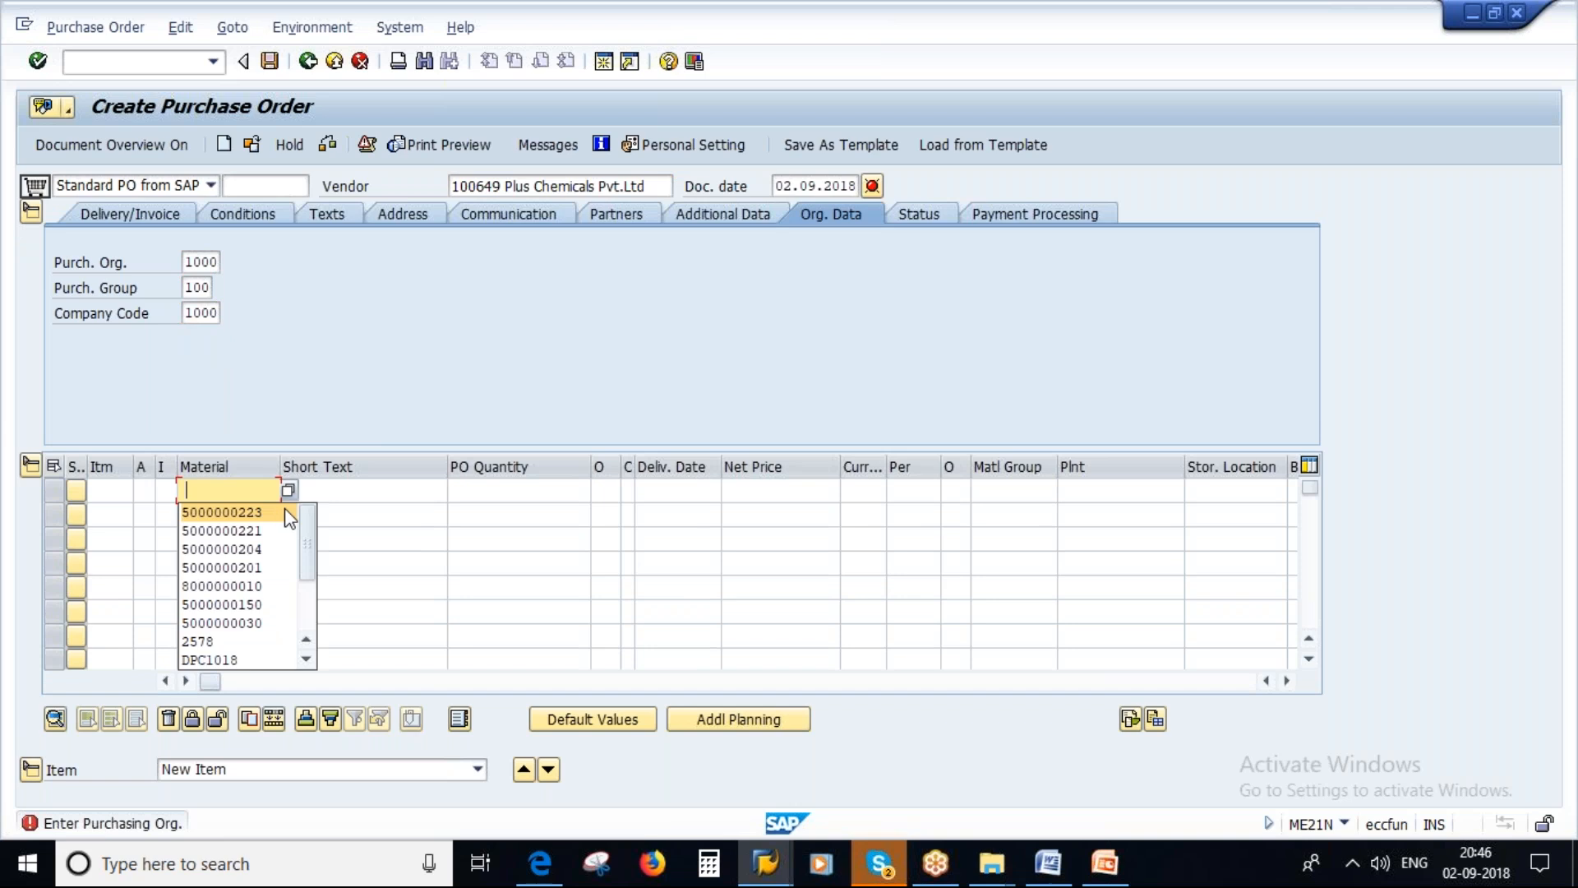
pyautogui.click(253, 535)
pyautogui.click(491, 491)
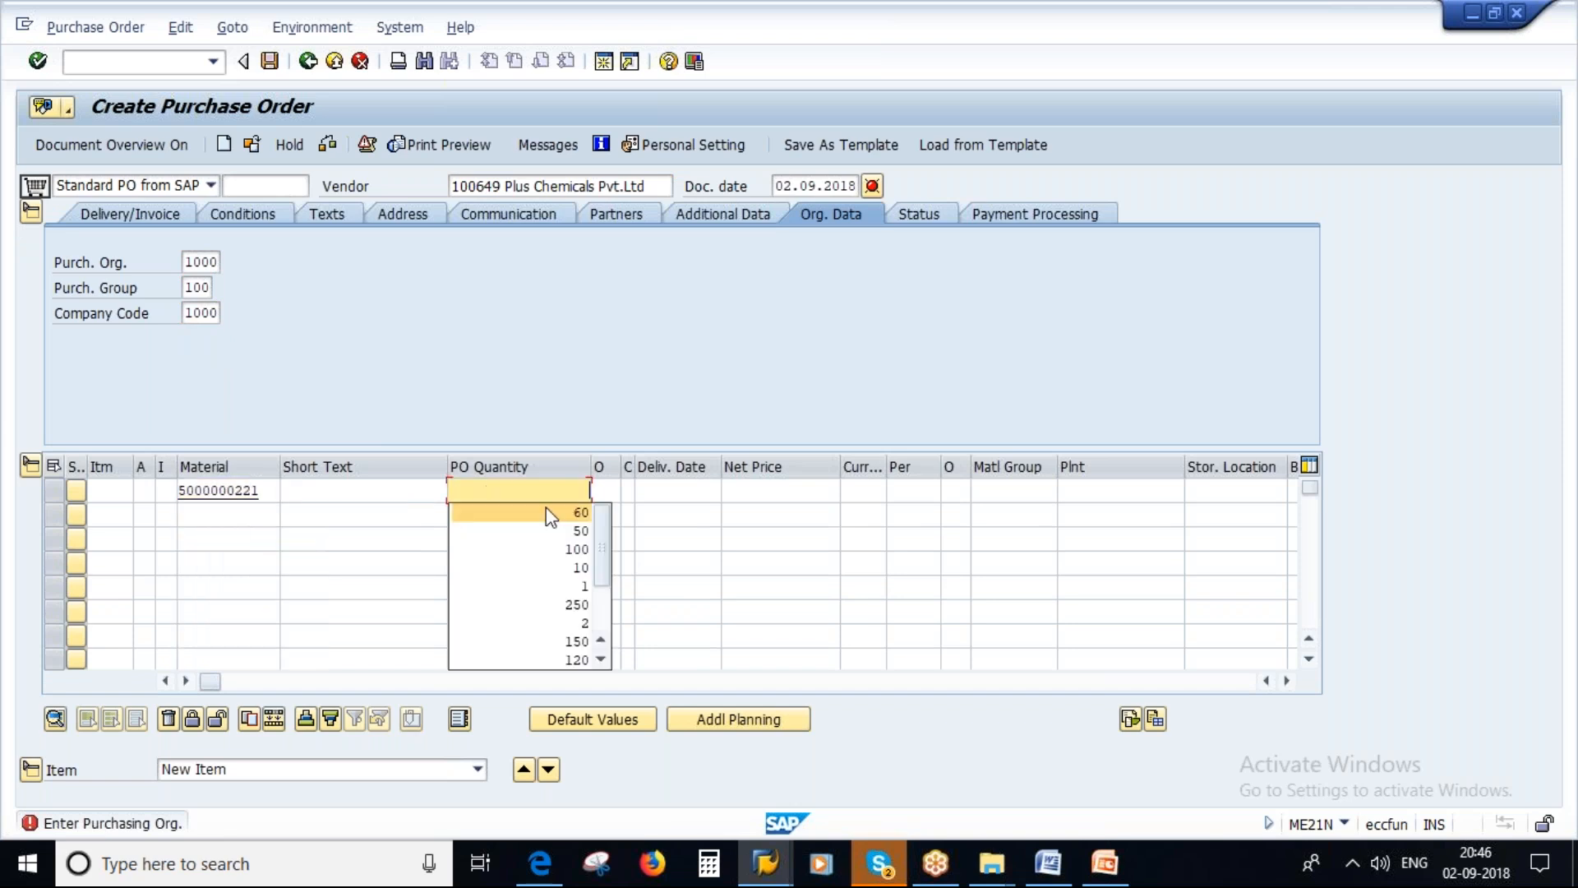
pyautogui.click(543, 548)
pyautogui.click(223, 511)
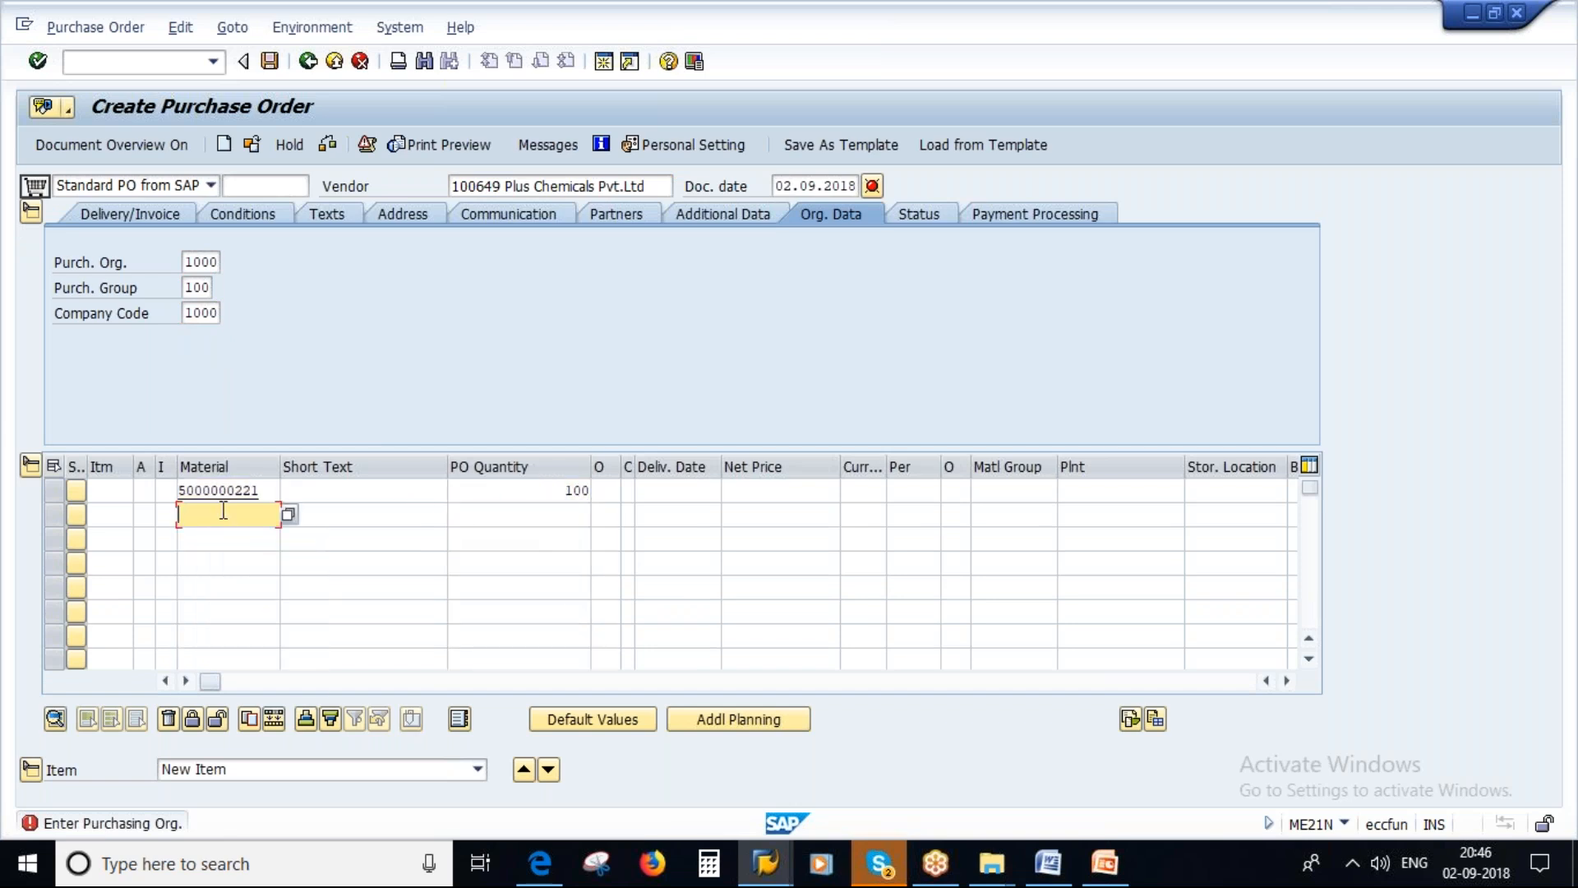
pyautogui.click(235, 536)
pyautogui.click(1081, 491)
pyautogui.click(1078, 512)
pyautogui.click(1081, 515)
pyautogui.click(1078, 536)
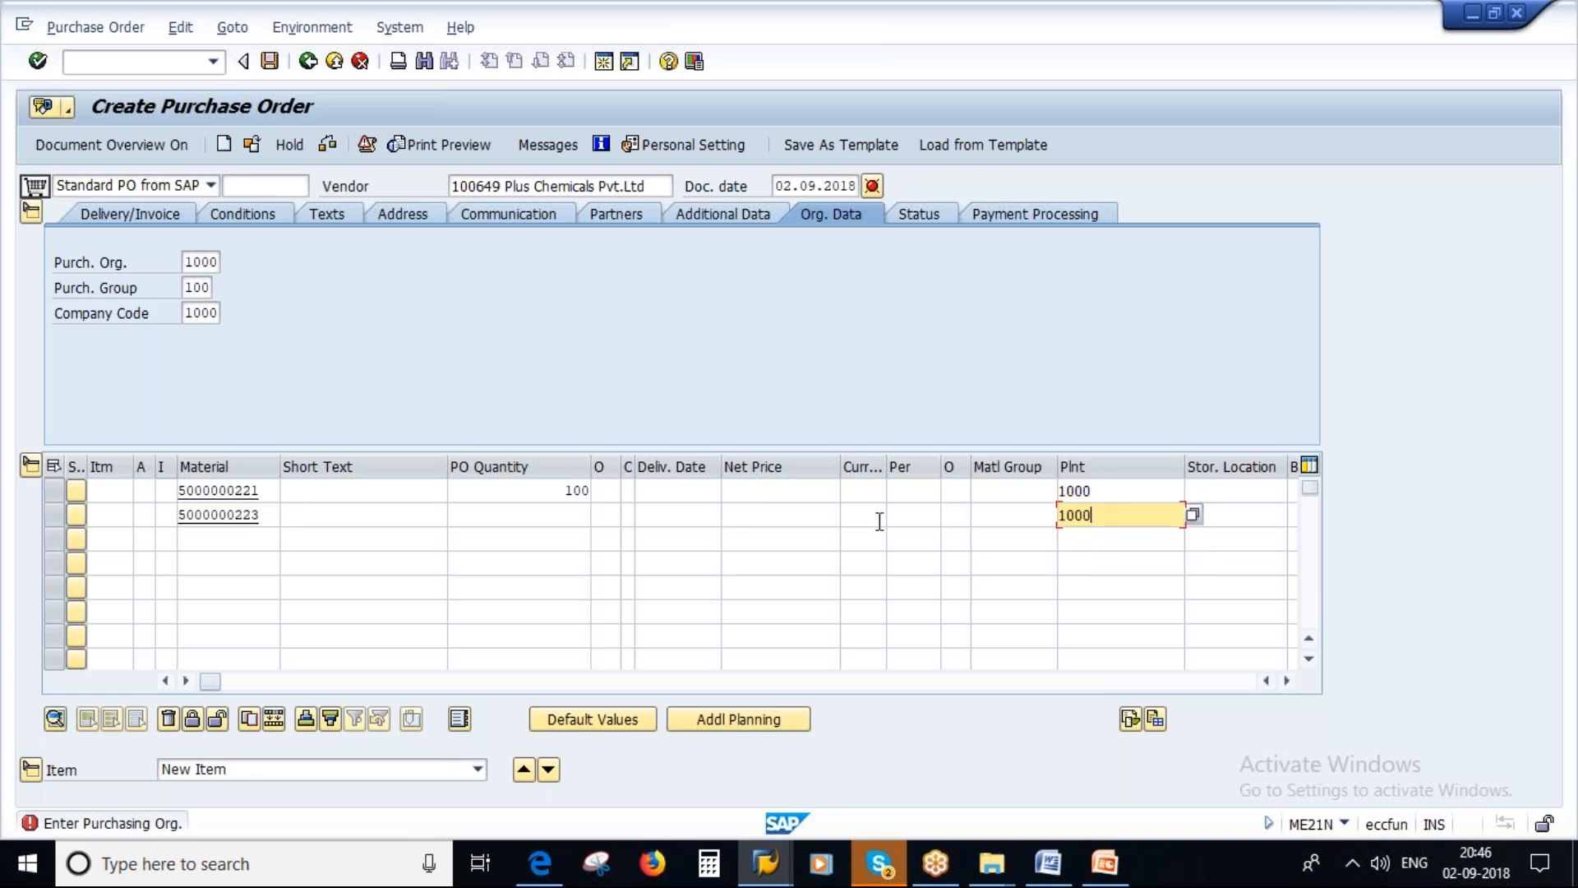
pyautogui.click(572, 515)
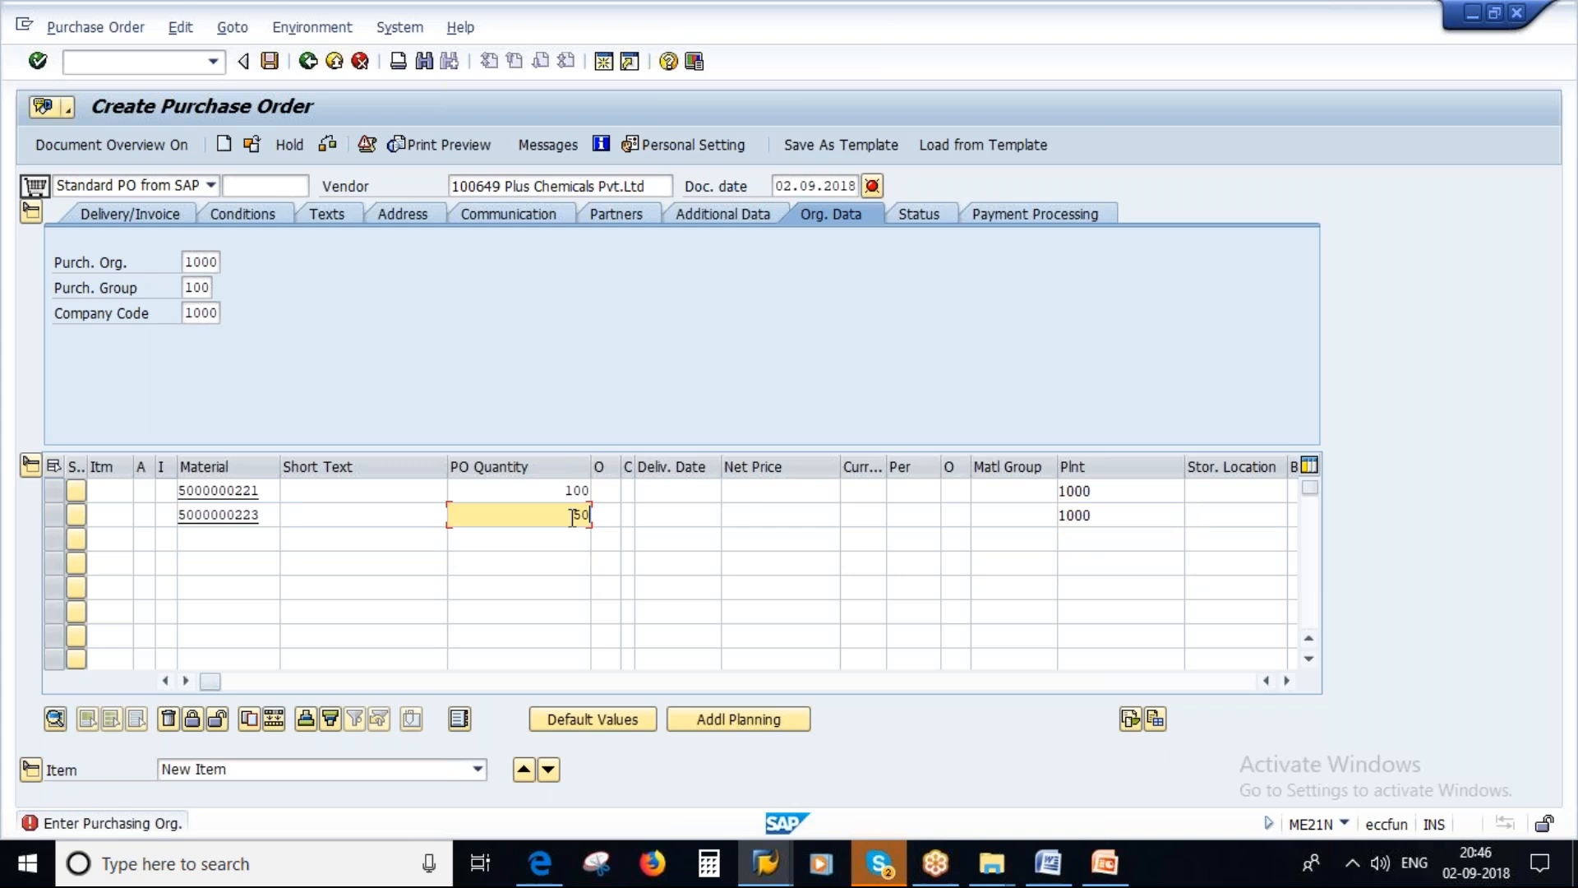
pyautogui.press('Return')
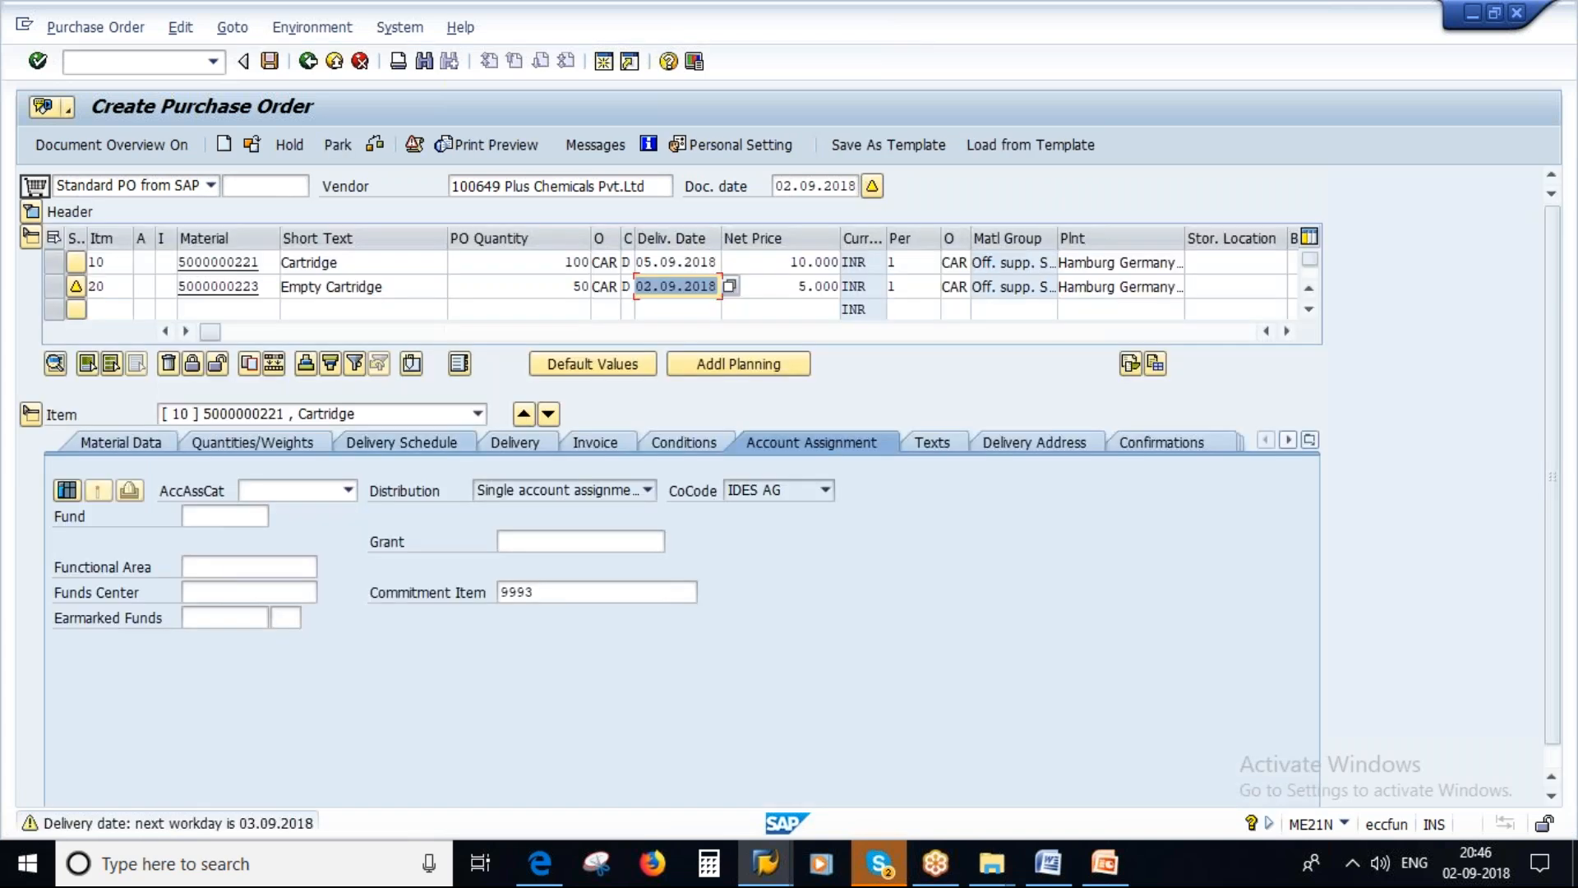
# Step: Check and save the purchase order, and copy its number from the detailed message
pyautogui.click(376, 147)
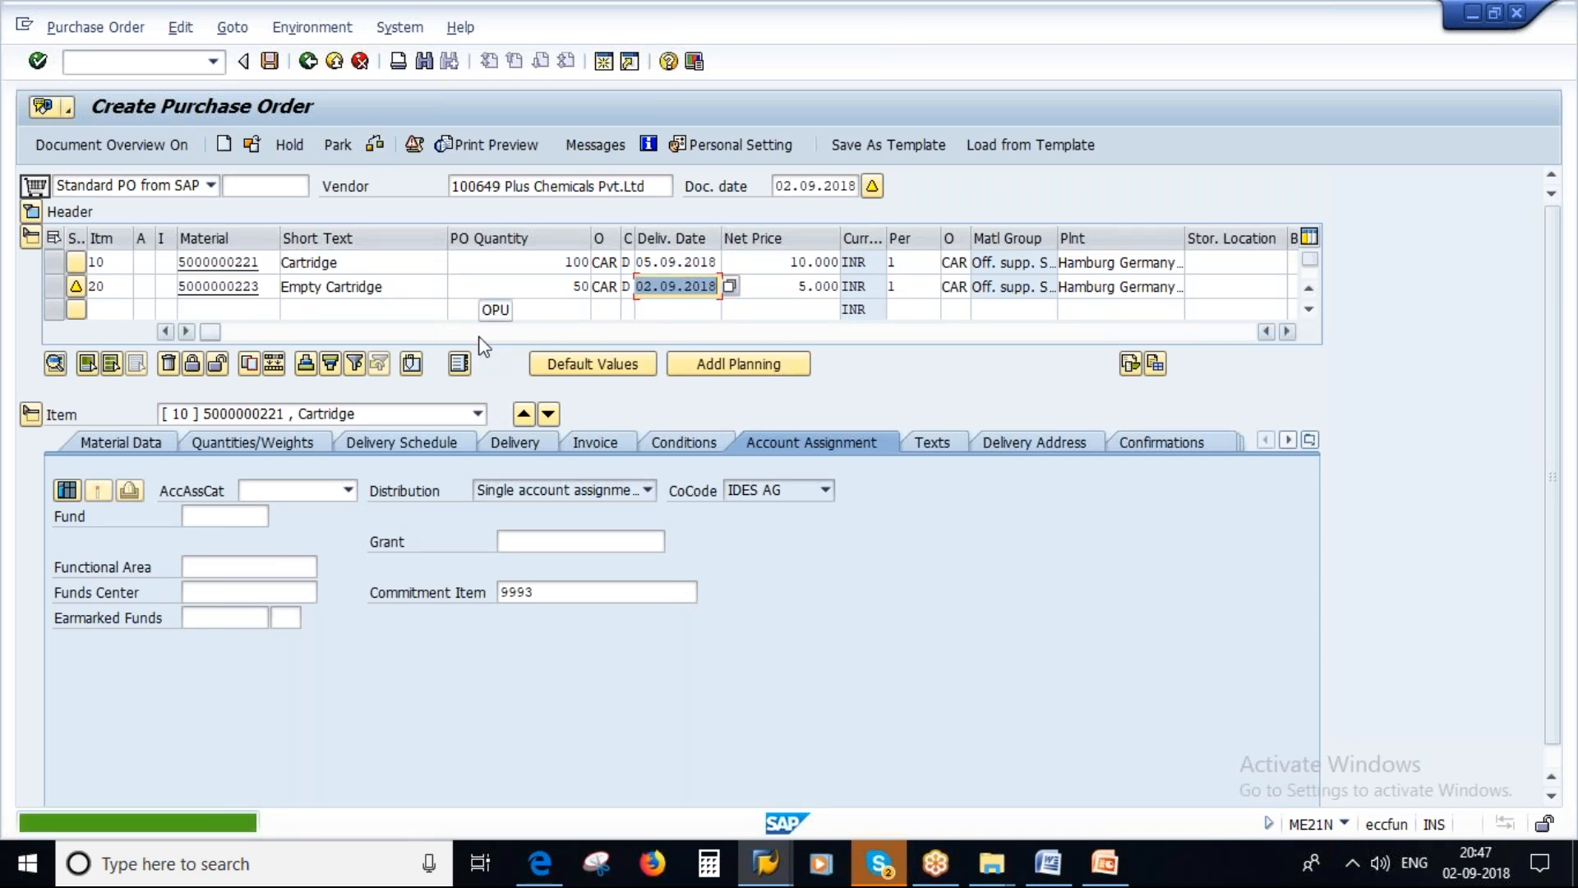
pyautogui.click(269, 62)
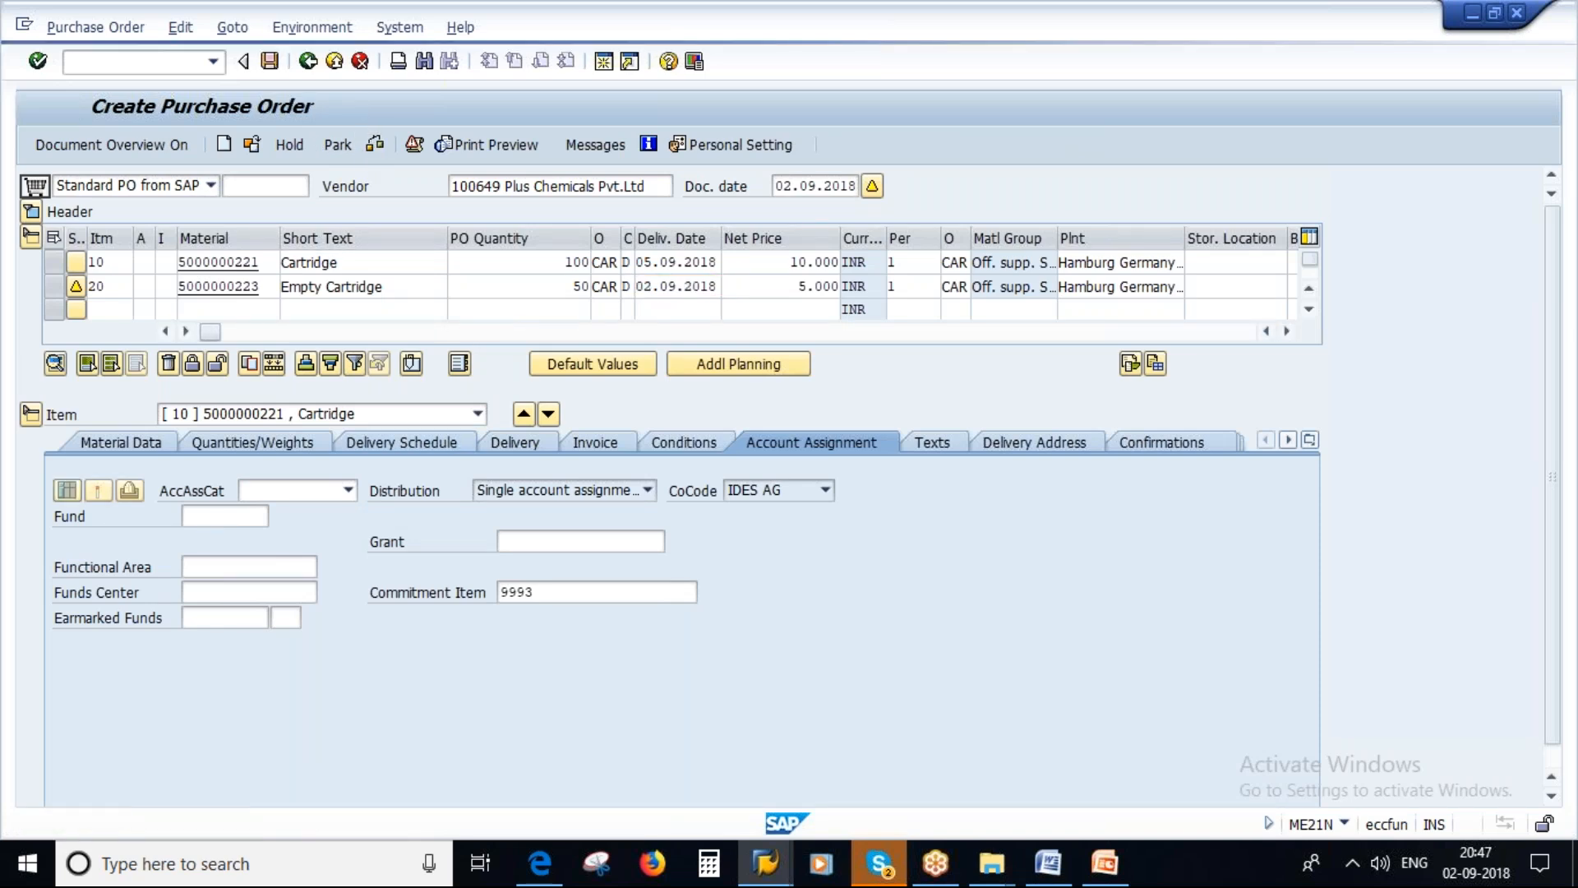
pyautogui.click(397, 820)
pyautogui.moveTo(731, 330); pyautogui.dragTo(846, 331)
pyautogui.hotkey('ctrl', 'c')
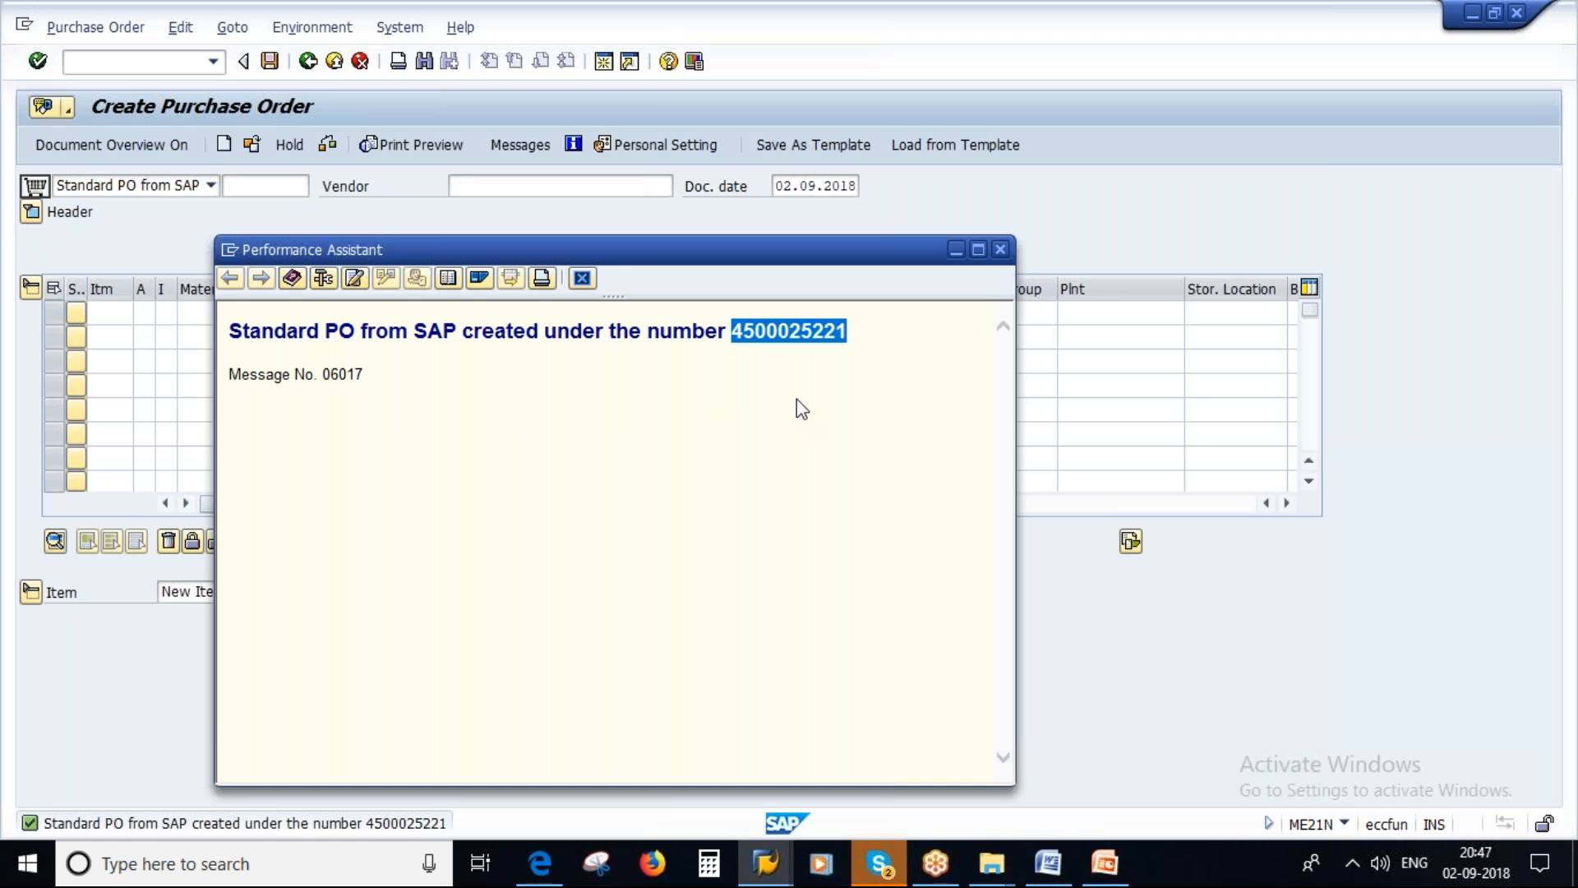
pyautogui.click(1001, 249)
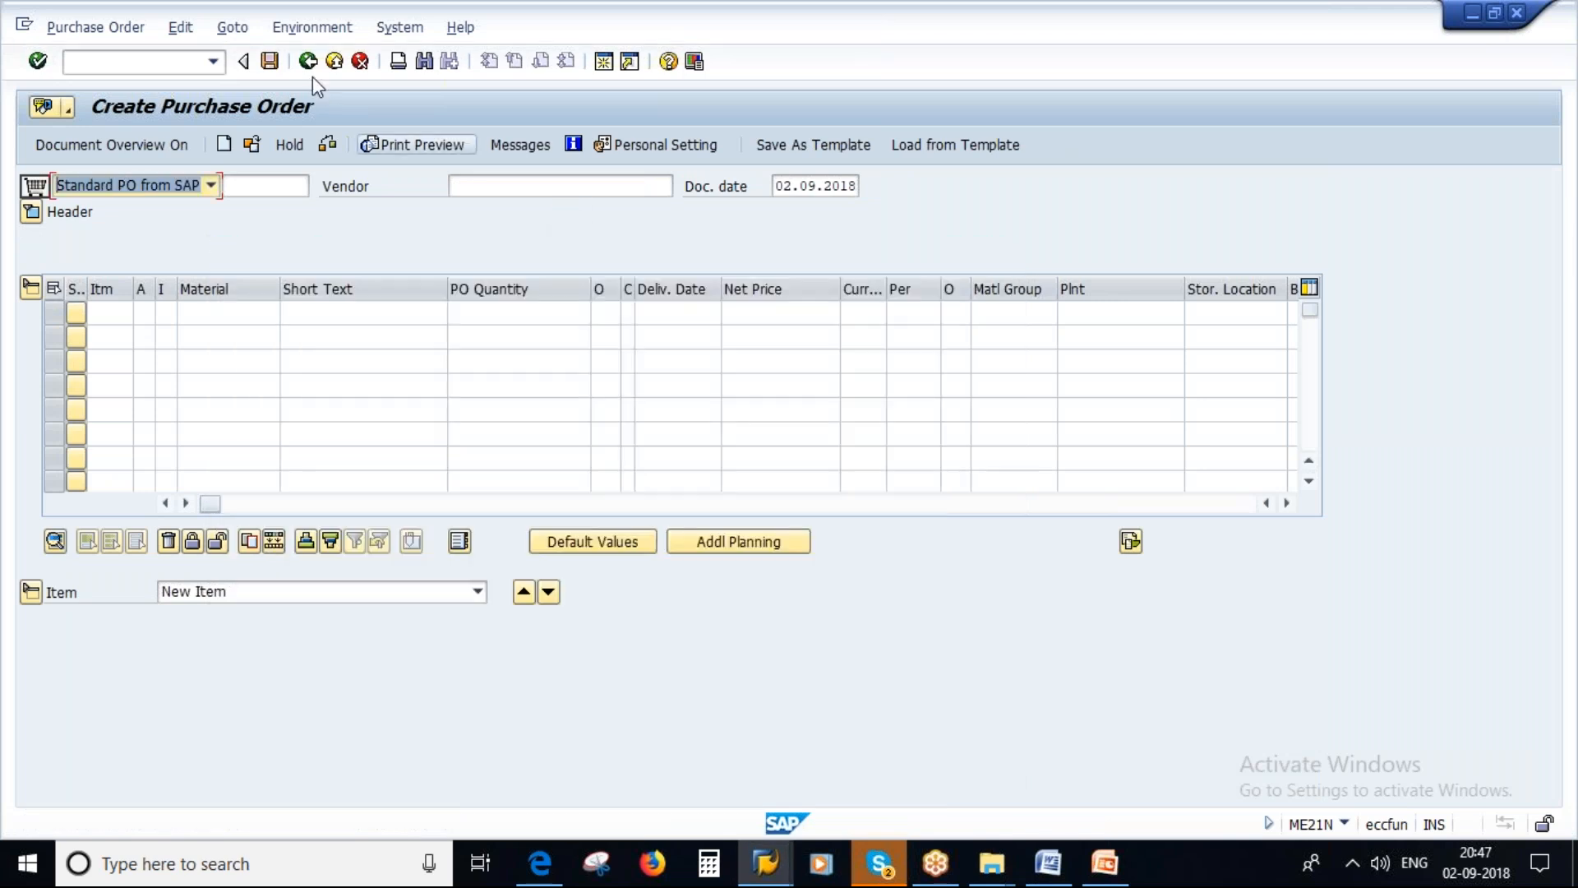
# Step: Start transaction MIGO and load the copied purchase order number for a goods receipt
pyautogui.click(309, 64)
pyautogui.write('migo')
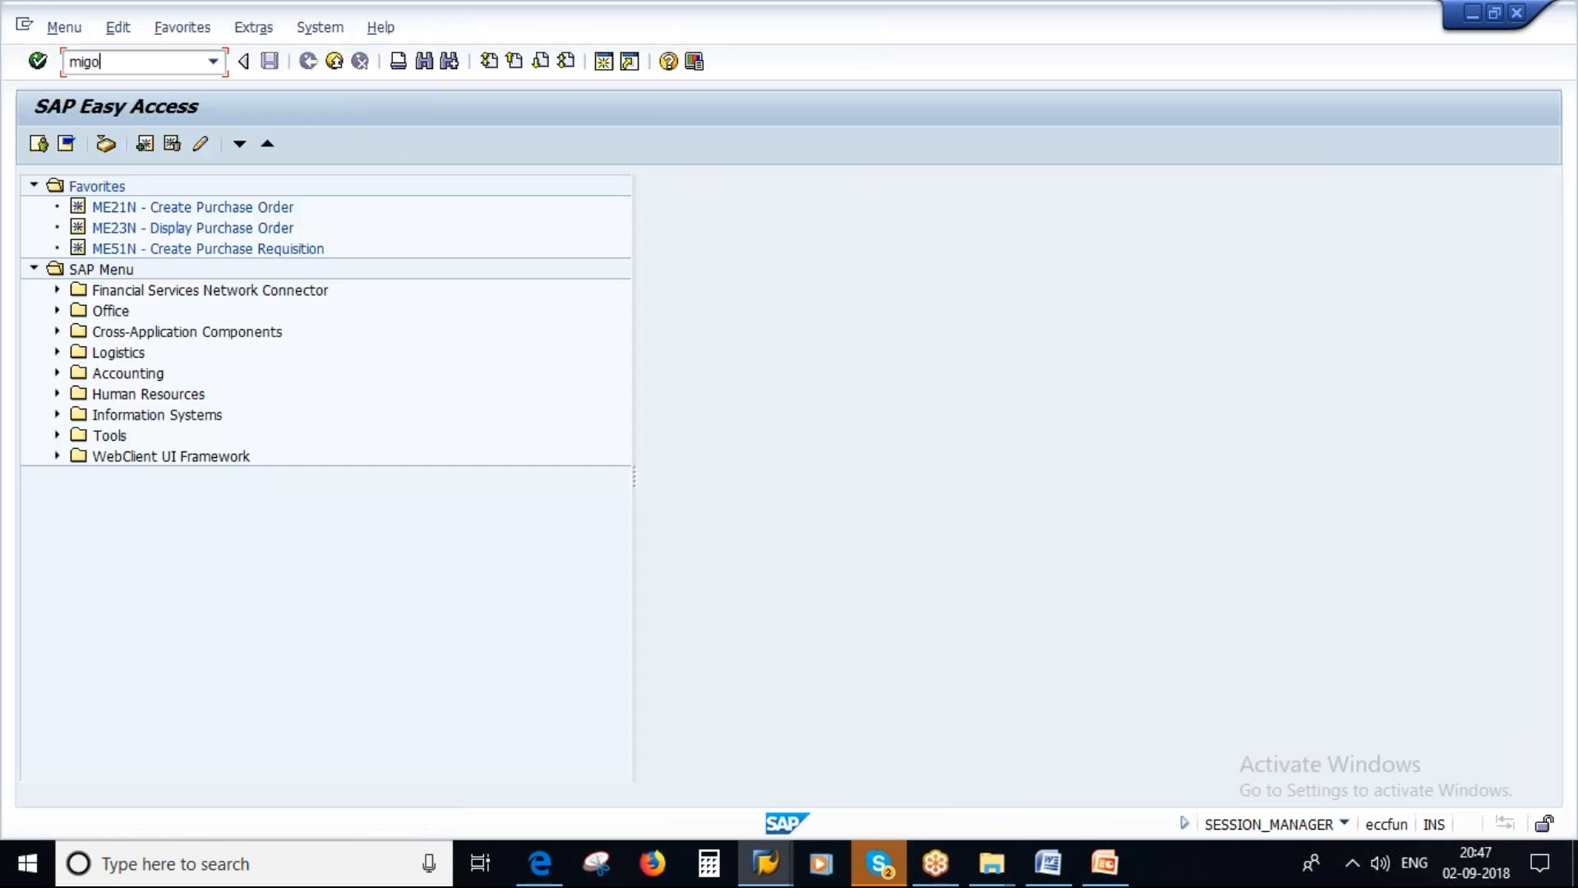
pyautogui.press('Return')
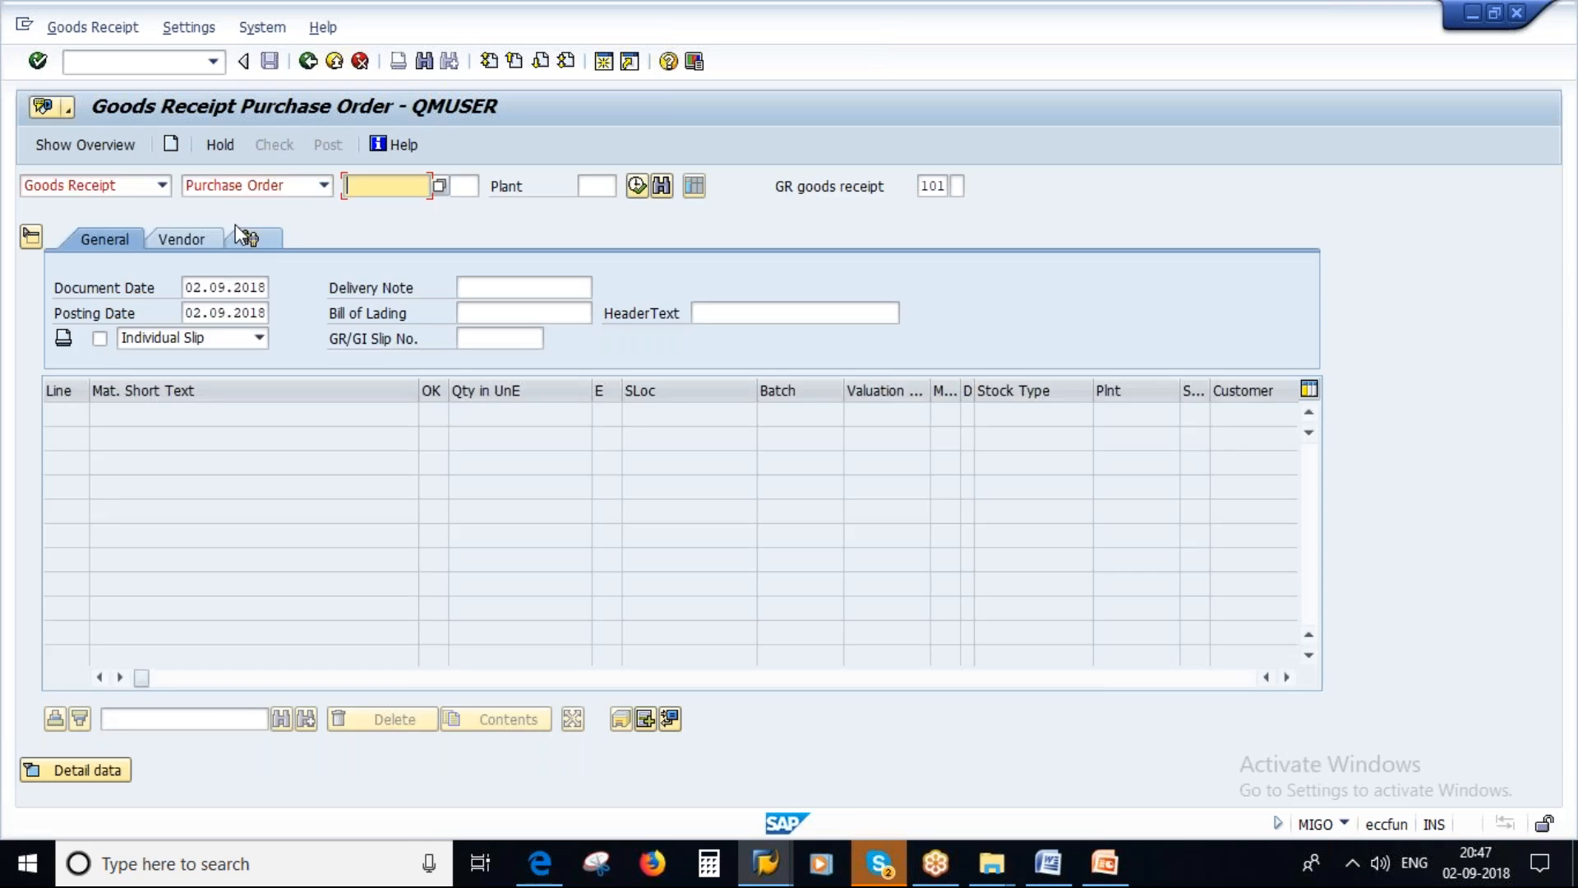
pyautogui.click(161, 189)
pyautogui.click(119, 203)
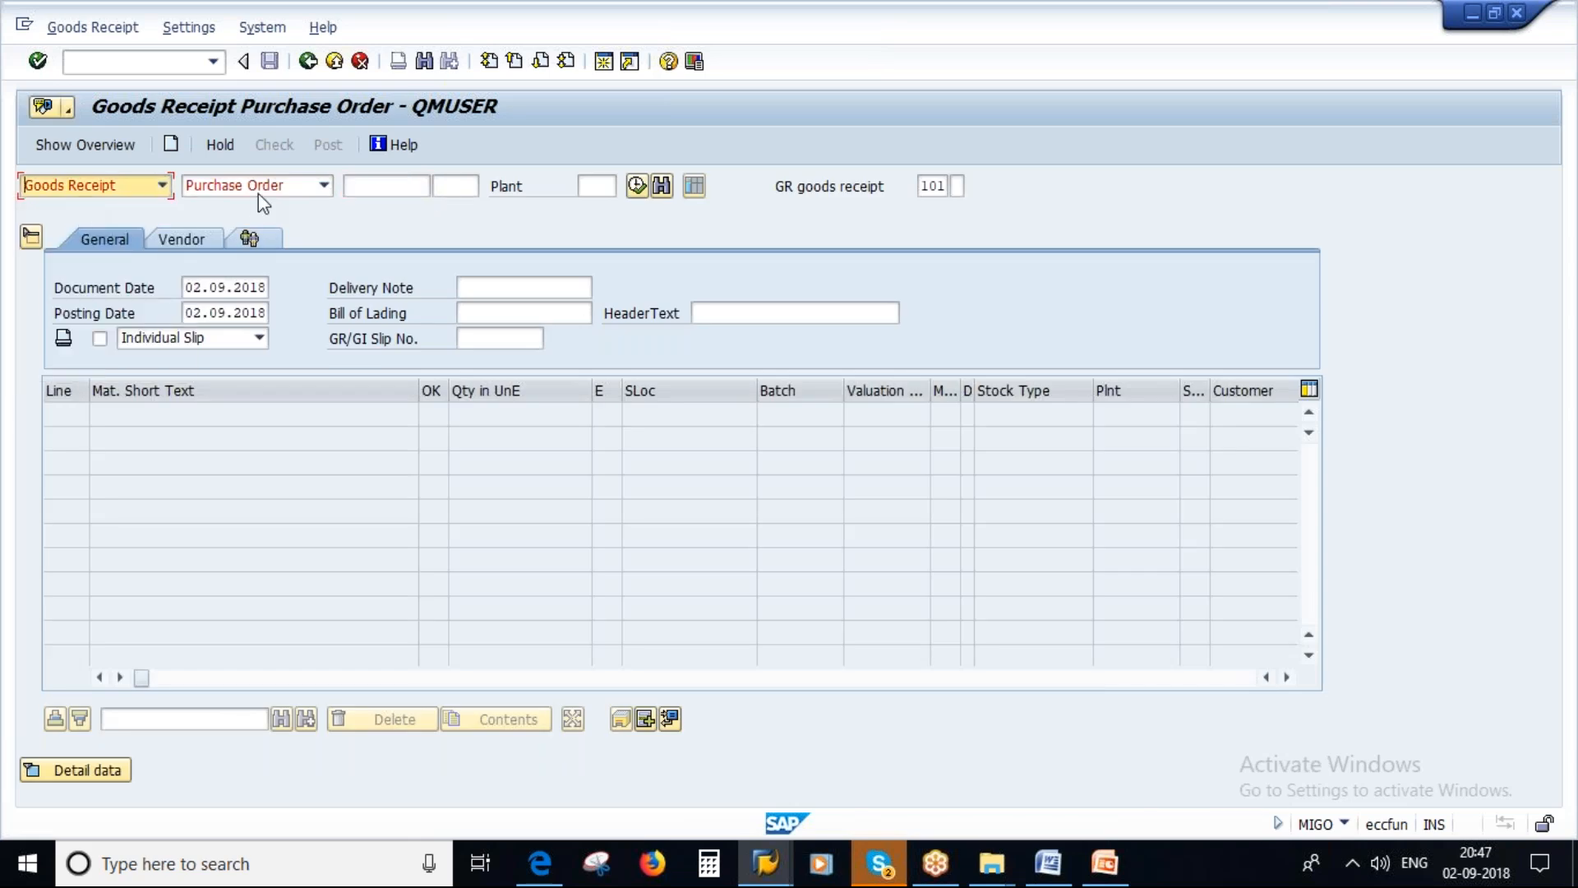
pyautogui.click(401, 191)
pyautogui.hotkey('ctrl', 'v')
pyautogui.press('Return')
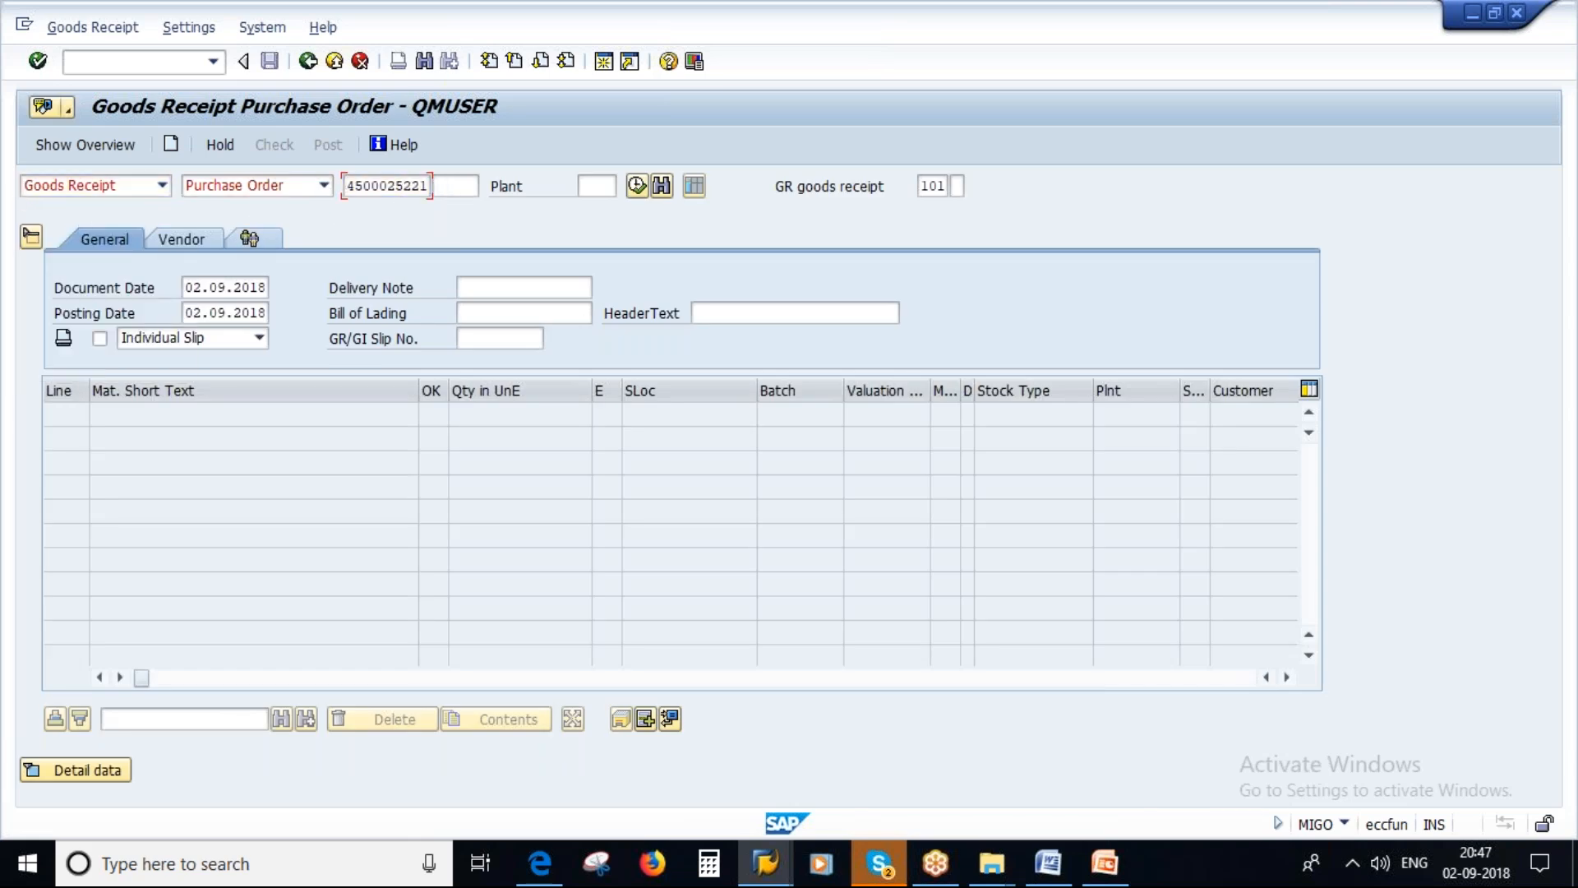
# Step: Set storage location Lagerort 000 for both the Cartridge and Empty Cartridge lines, and check and post the goods receipt
pyautogui.click(676, 423)
pyautogui.write('L000')
pyautogui.click(676, 440)
pyautogui.write('L000')
pyautogui.press('Return')
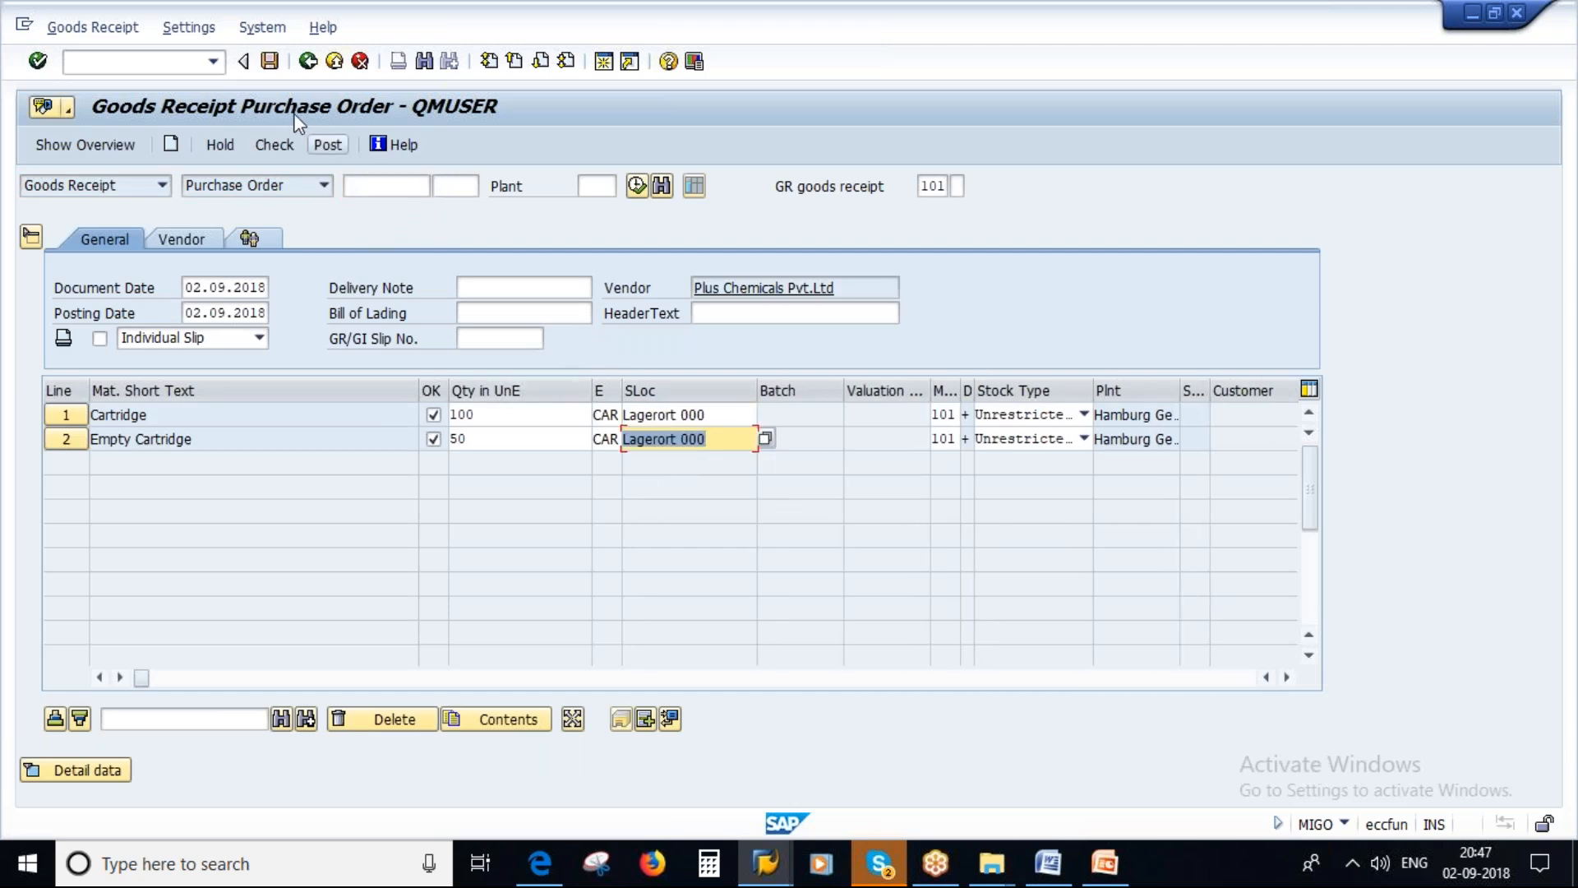
pyautogui.click(267, 144)
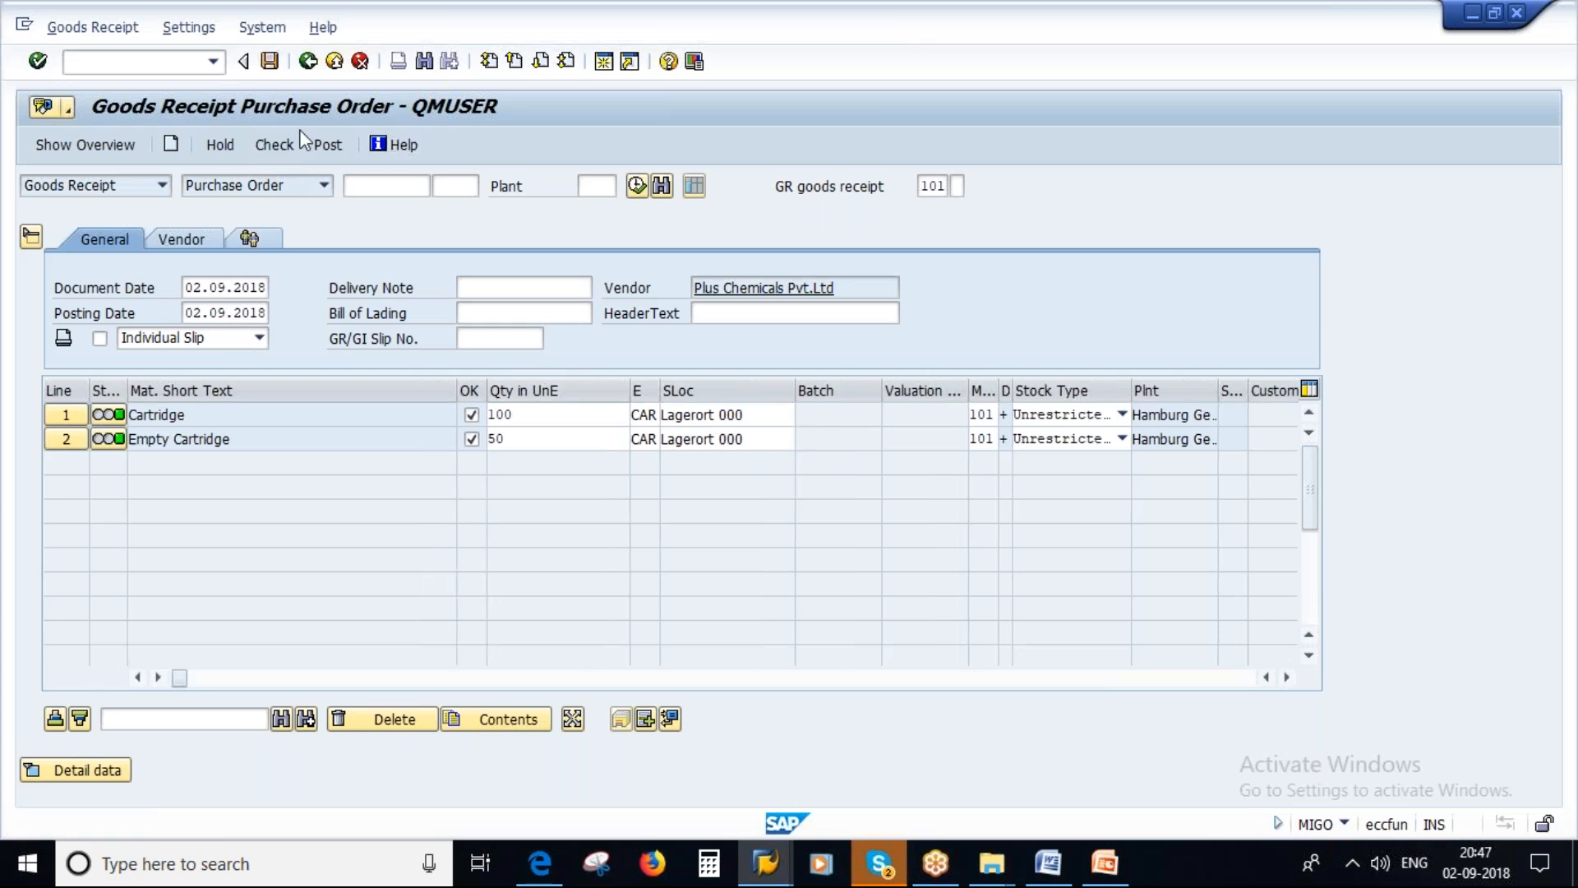
pyautogui.click(325, 145)
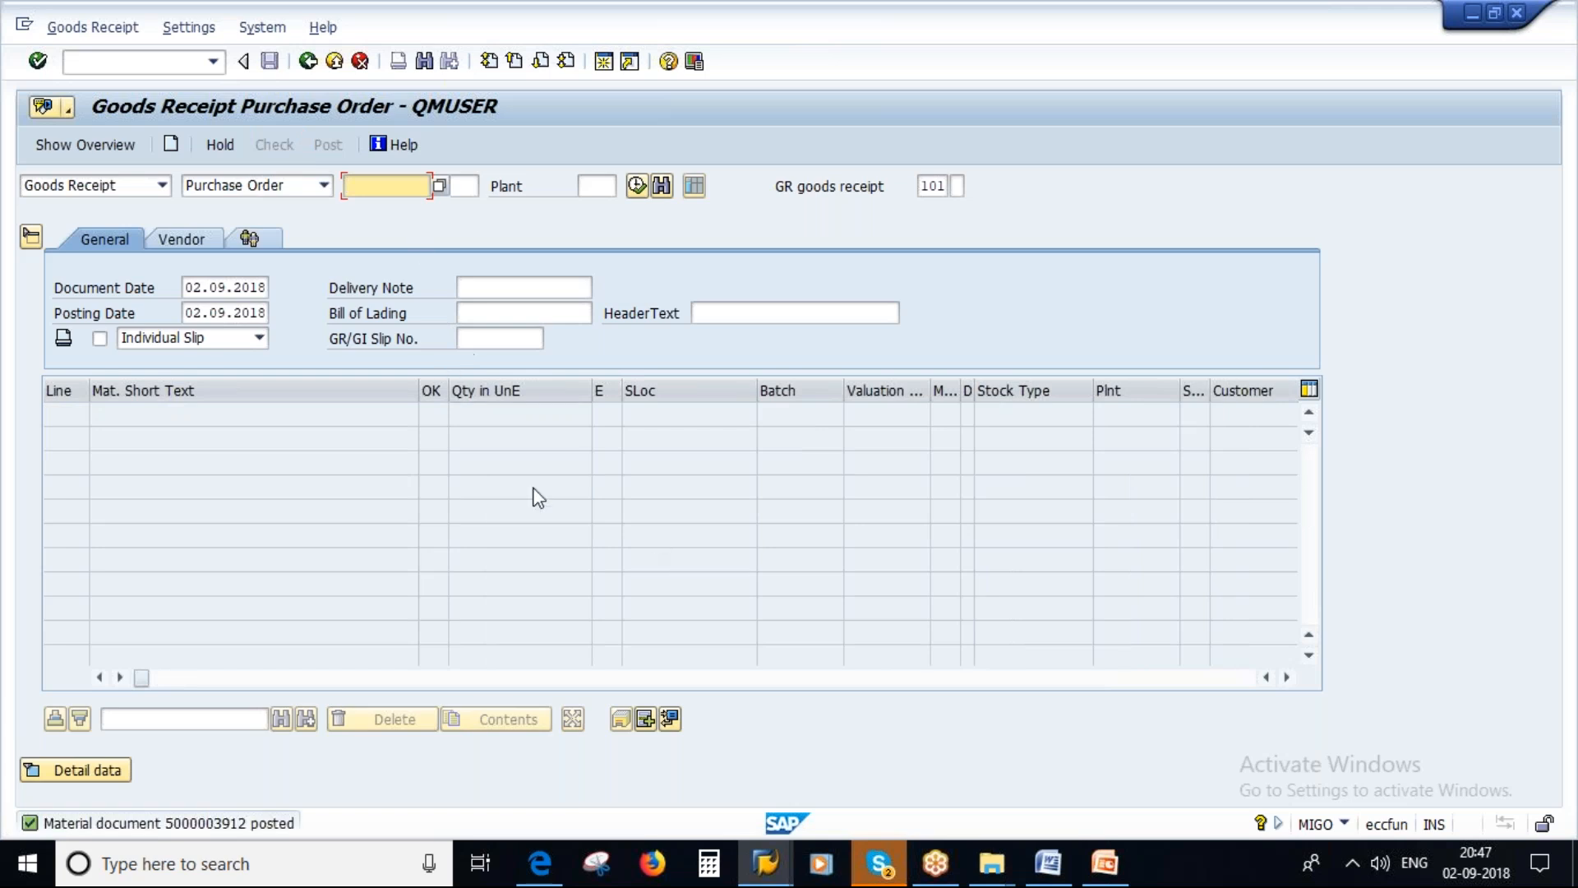
# Step: Close the invoice session that holds the earlier purchase order and return to the goods receipt window
pyautogui.click(756, 874)
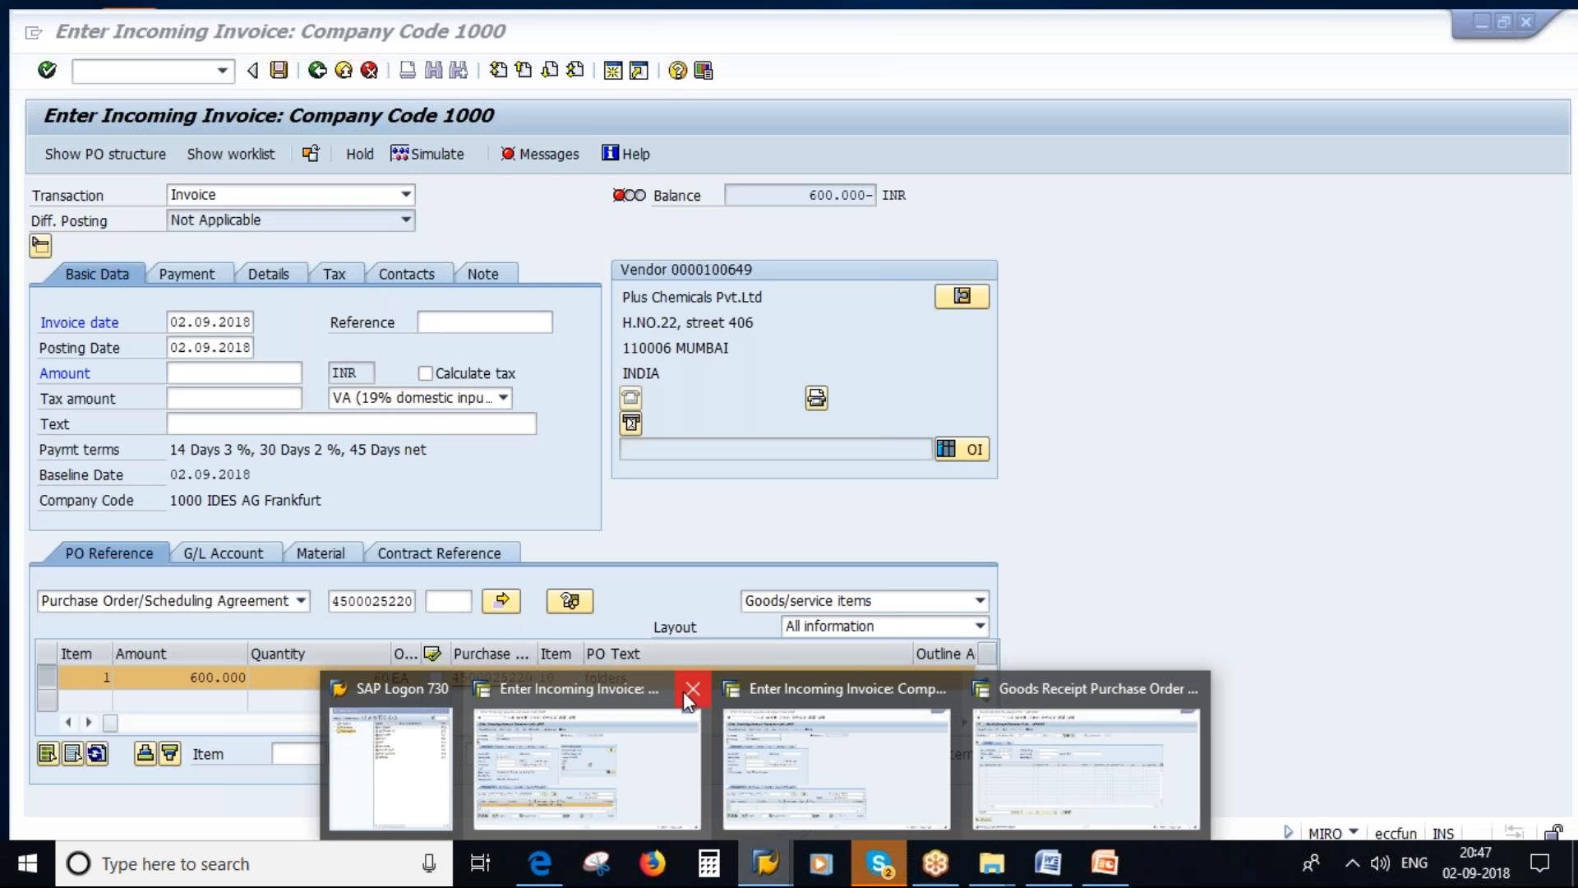
pyautogui.click(692, 689)
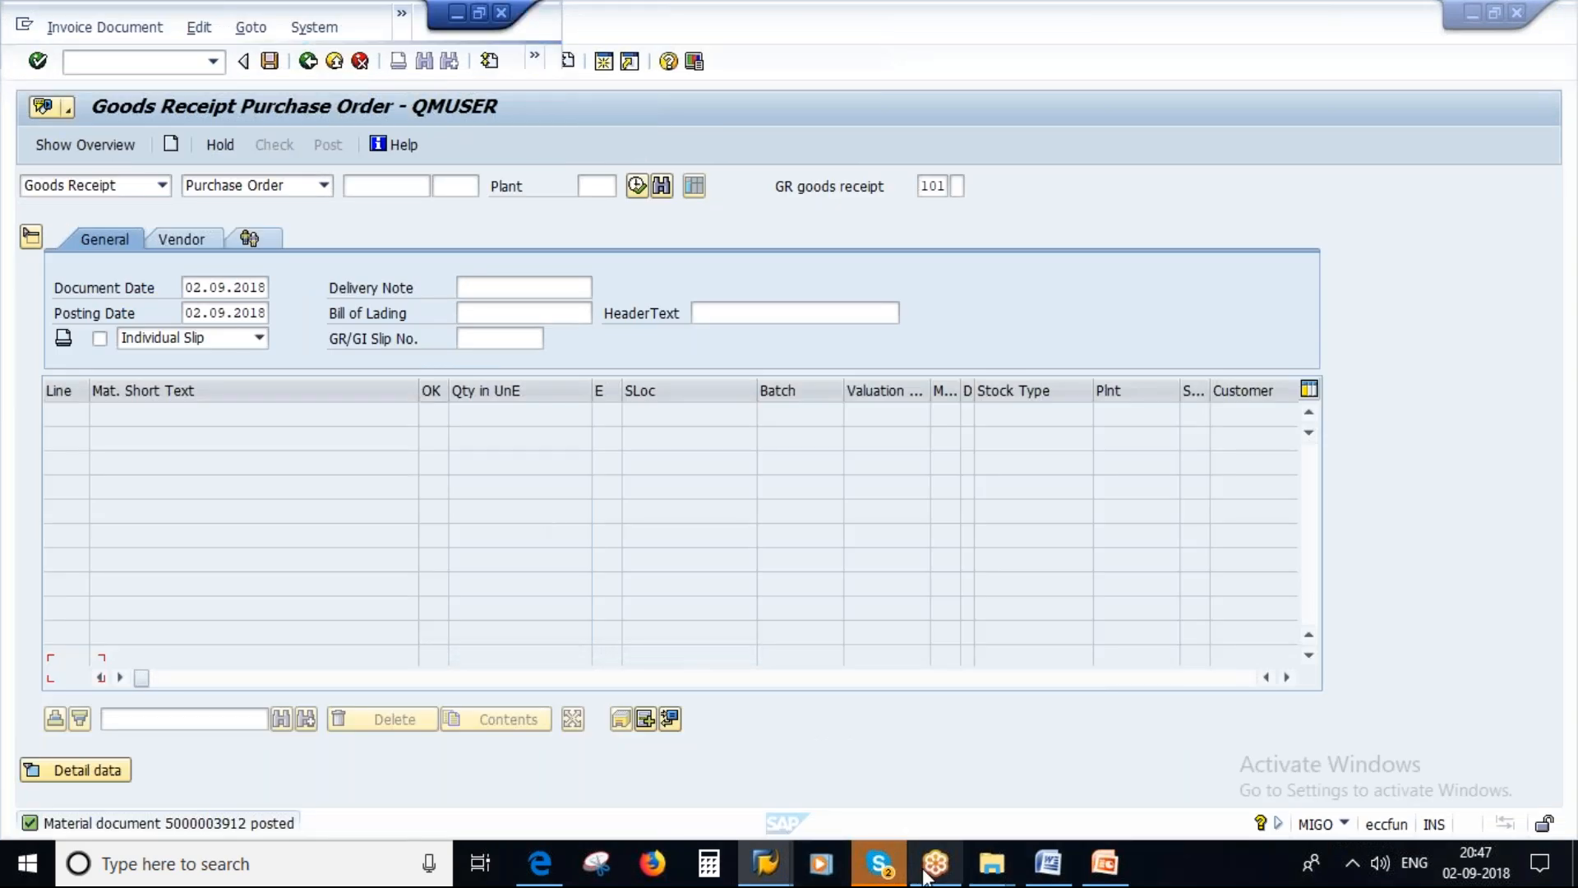
pyautogui.click(768, 863)
pyautogui.click(847, 815)
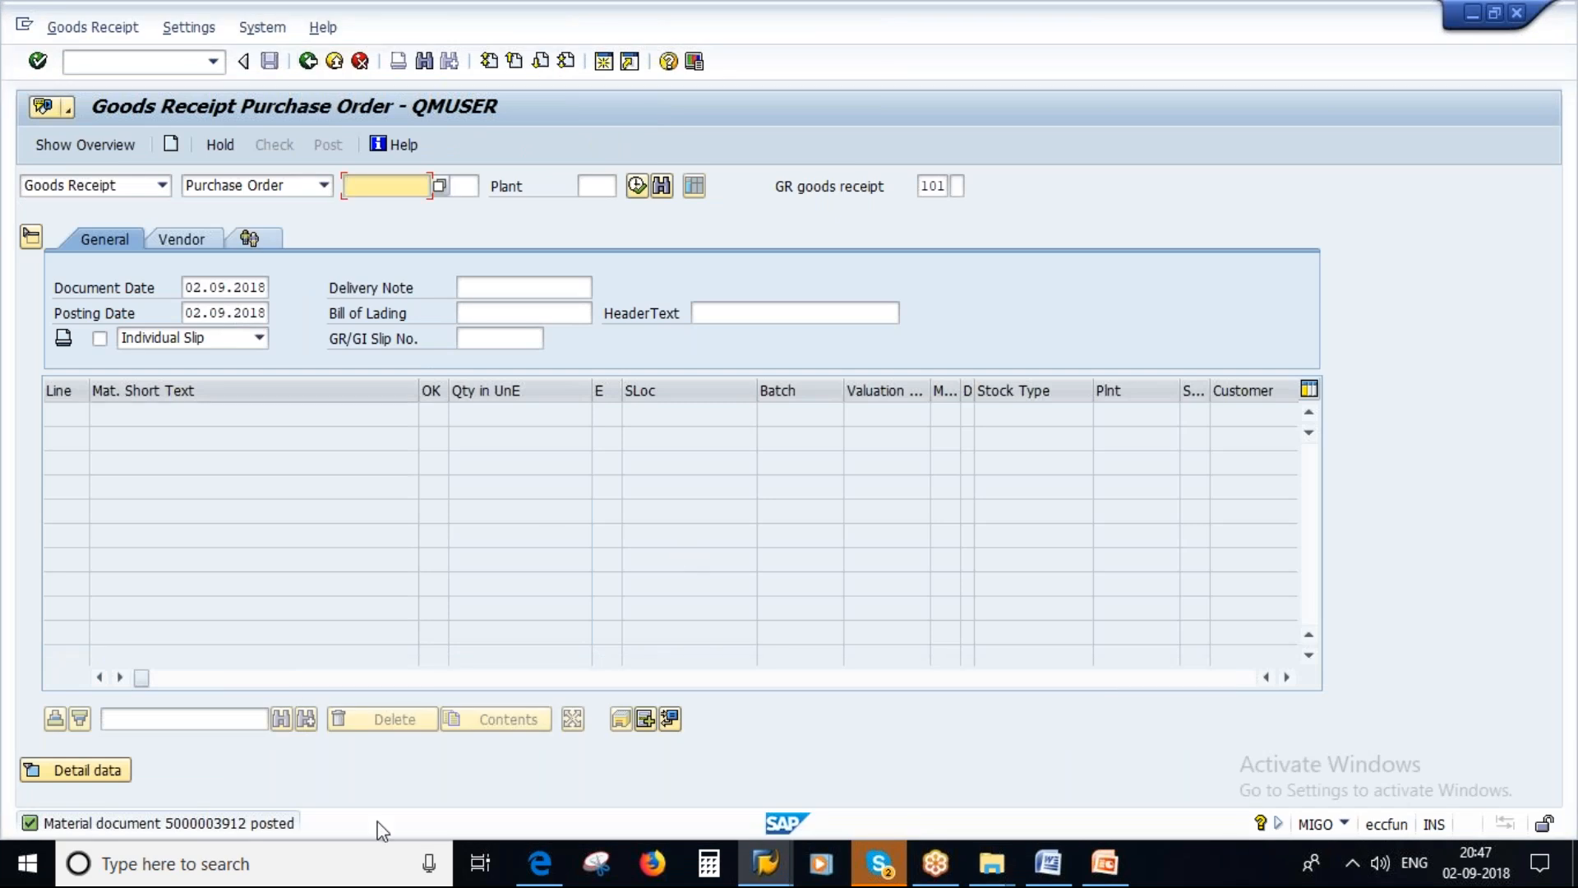
# Step: Display the newly created purchase order in transaction ME23N and verify its number in the document selection
pyautogui.click(306, 62)
pyautogui.write('me23n')
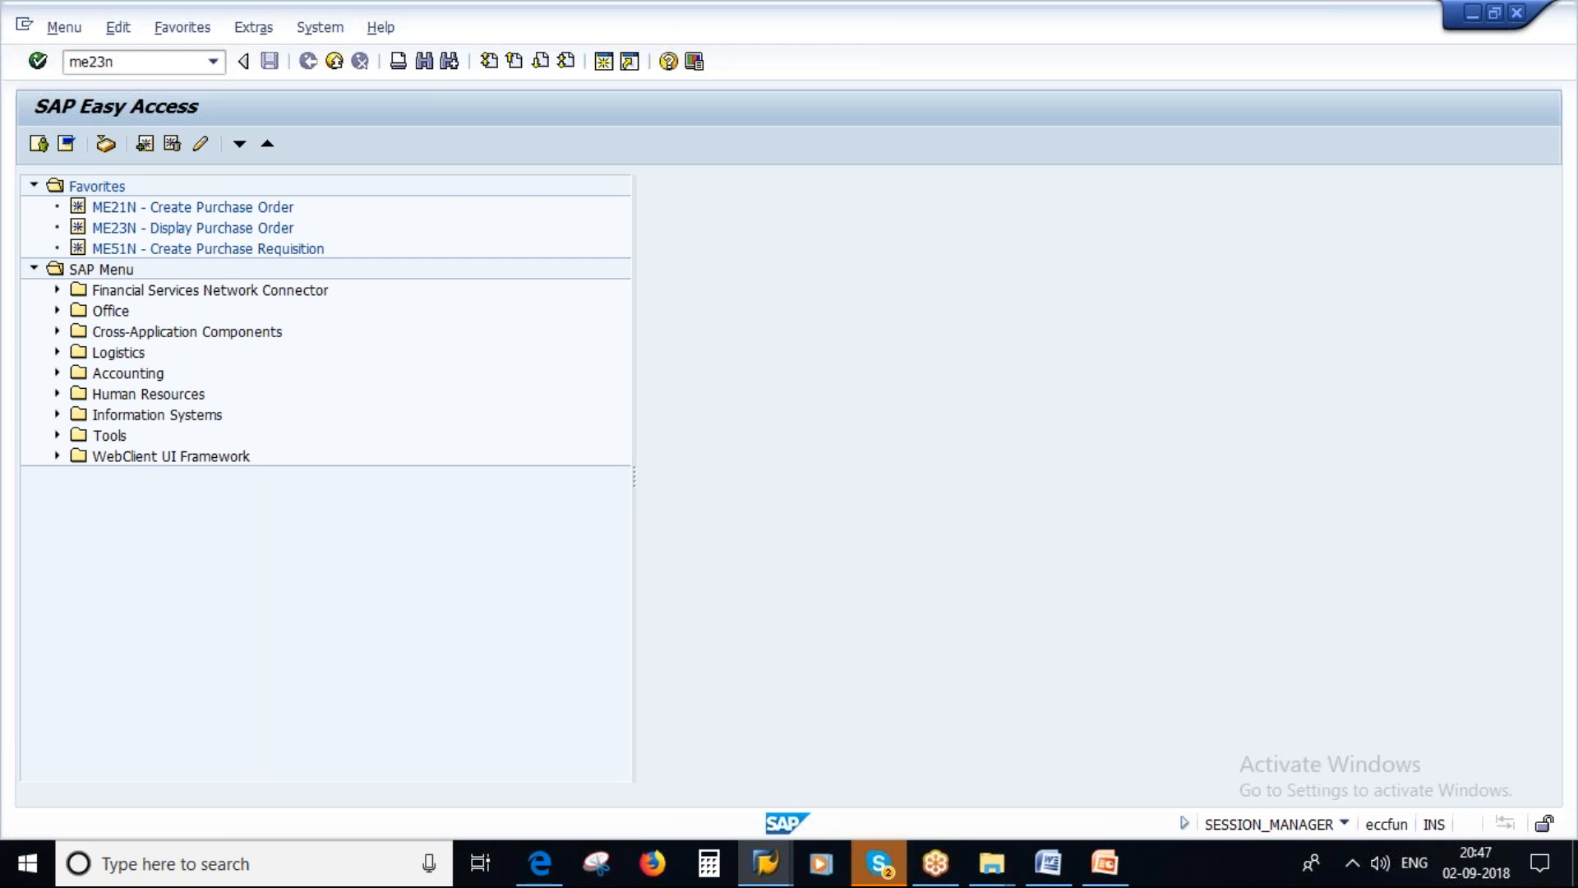
pyautogui.press('Return')
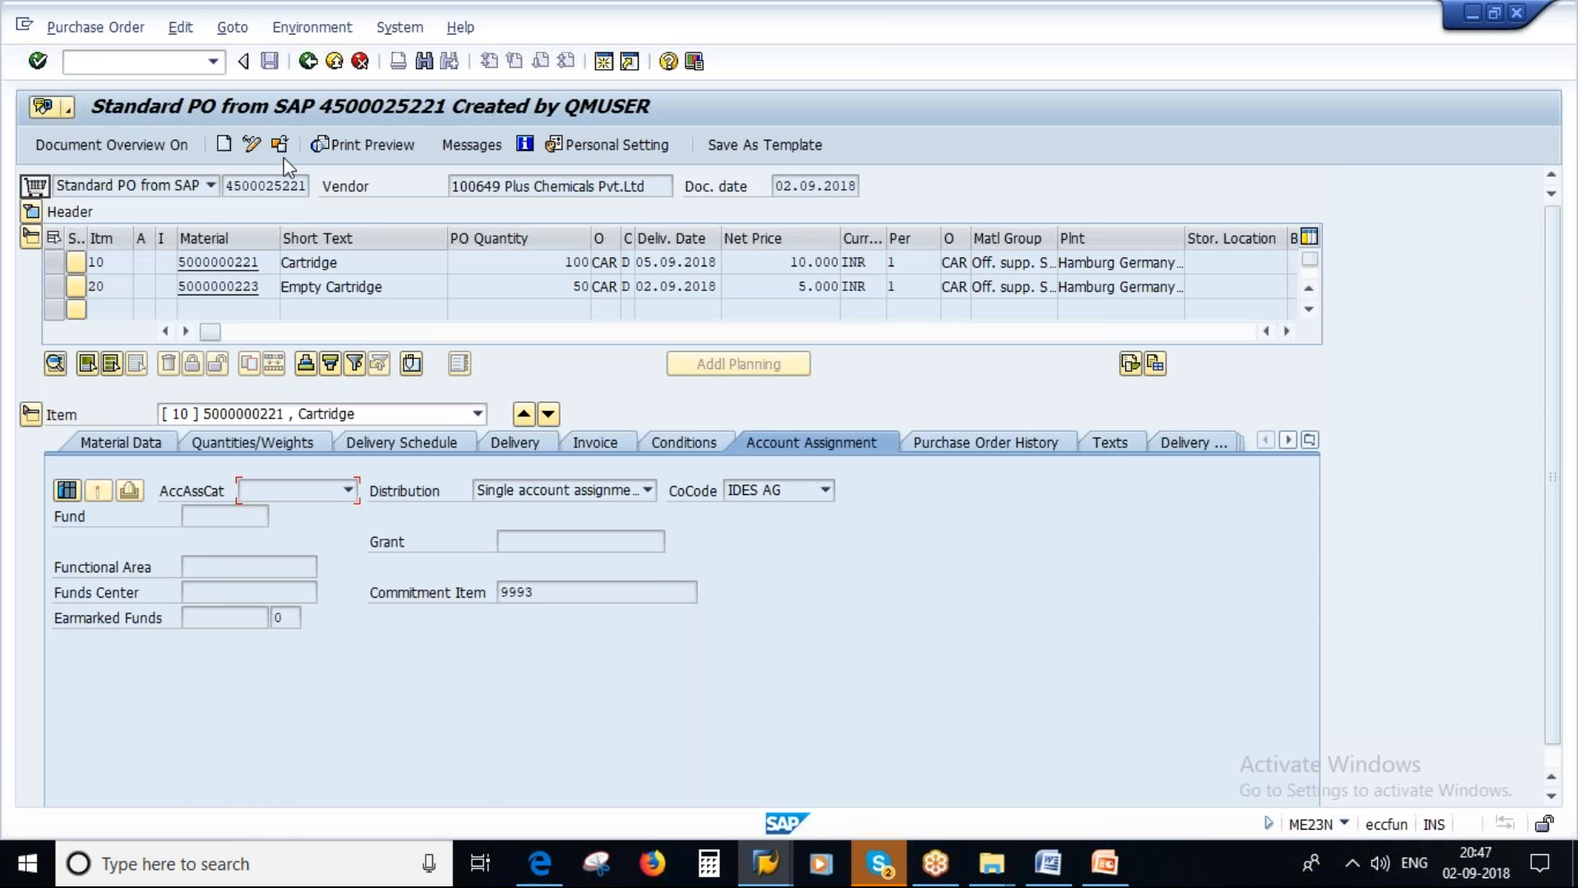
pyautogui.click(280, 144)
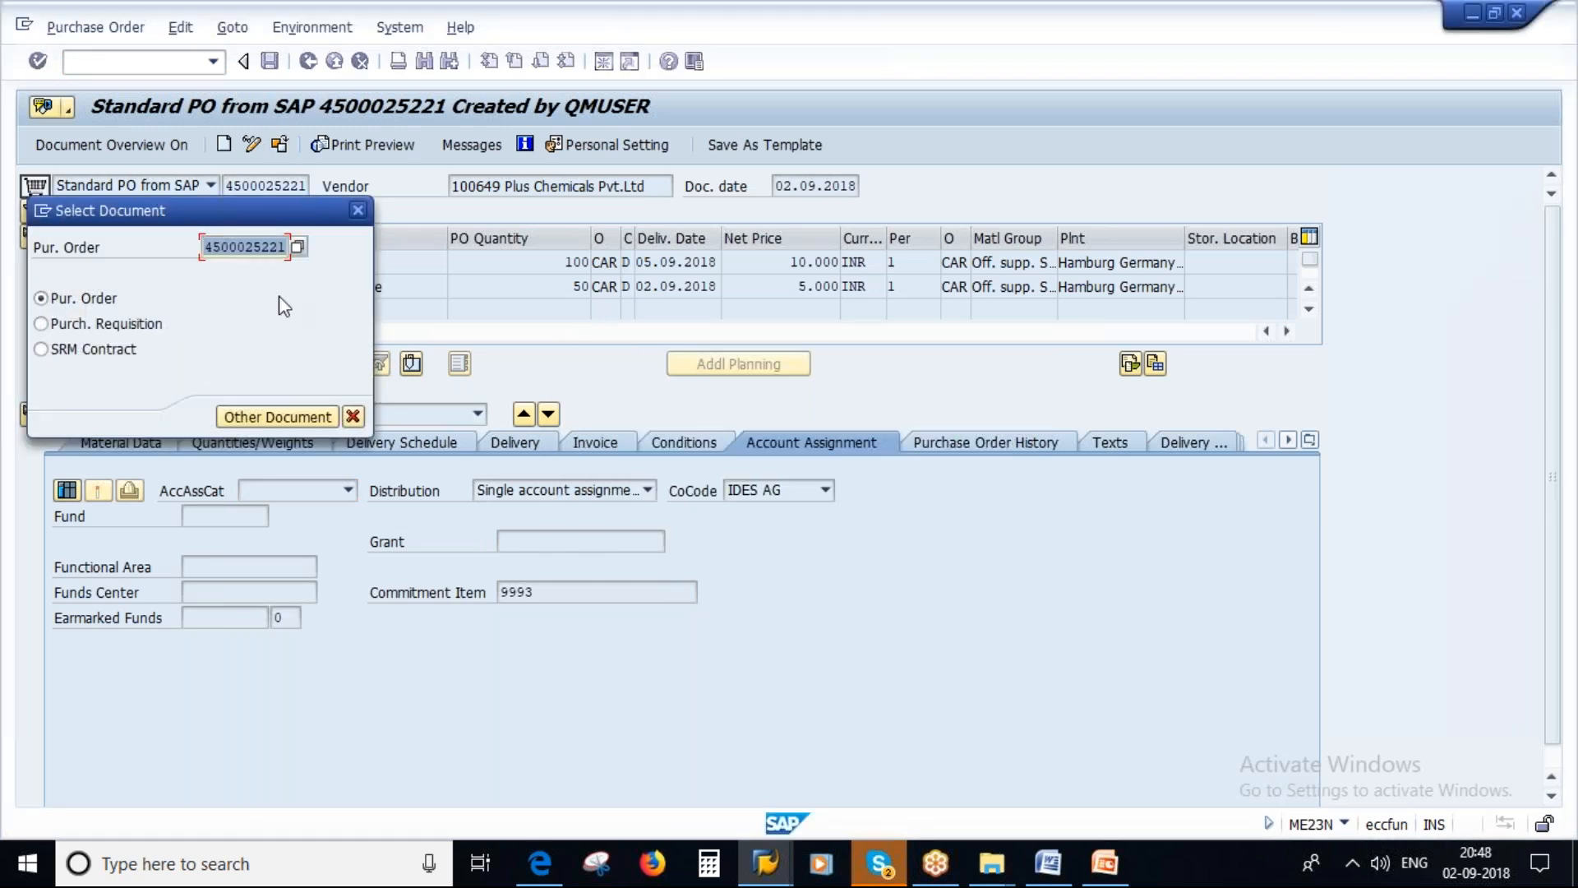
pyautogui.click(352, 417)
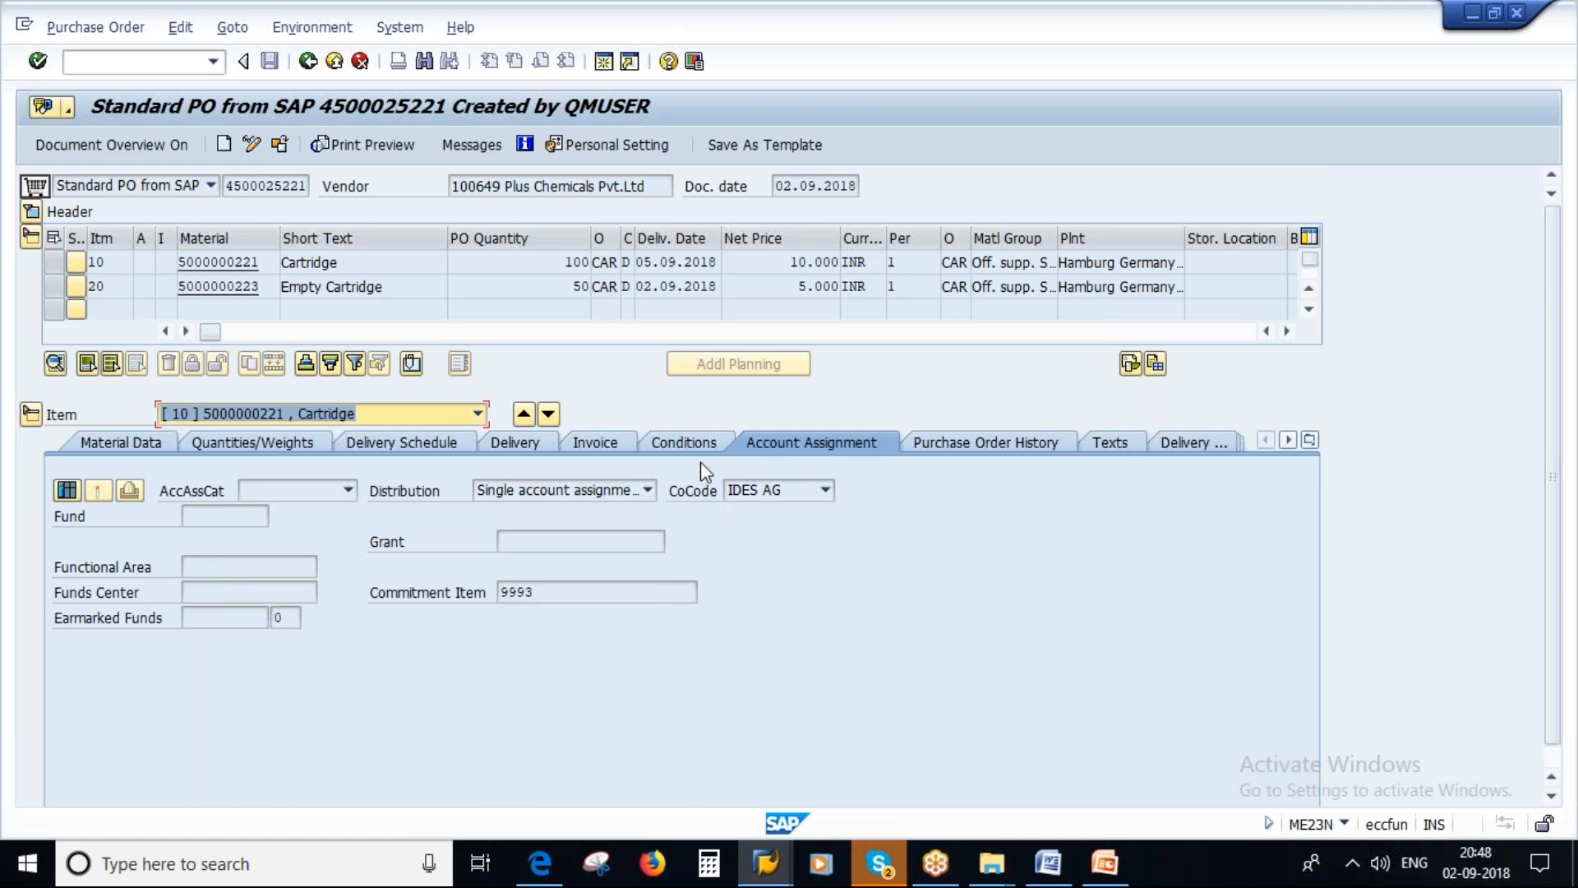
# Step: Switch to the incoming invoice session and restart transaction MIRO with a blank invoice
pyautogui.click(777, 868)
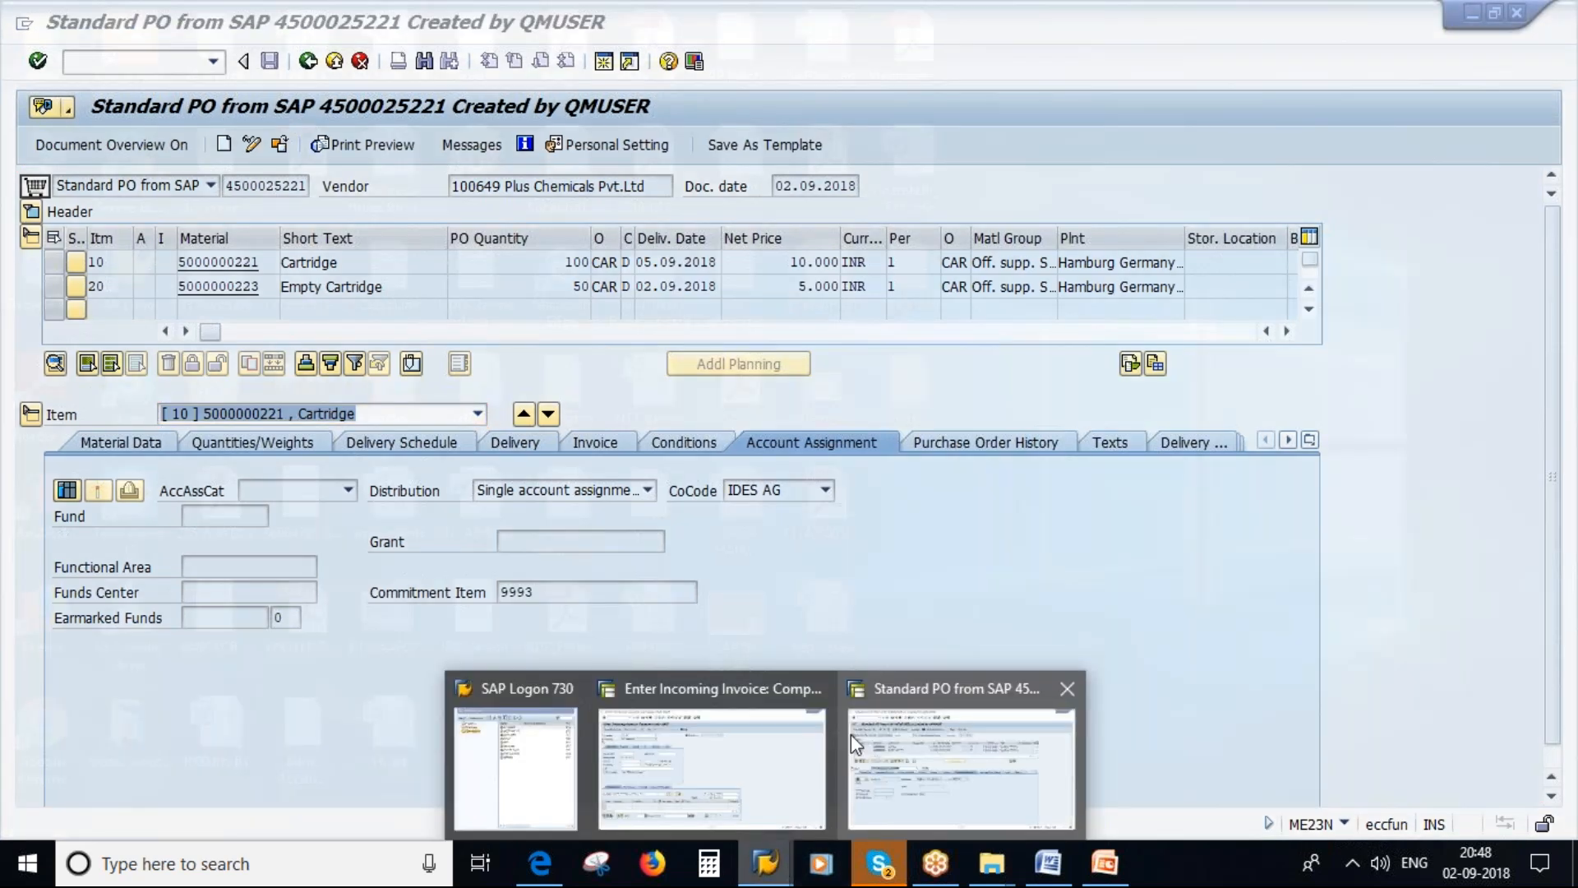
pyautogui.click(809, 732)
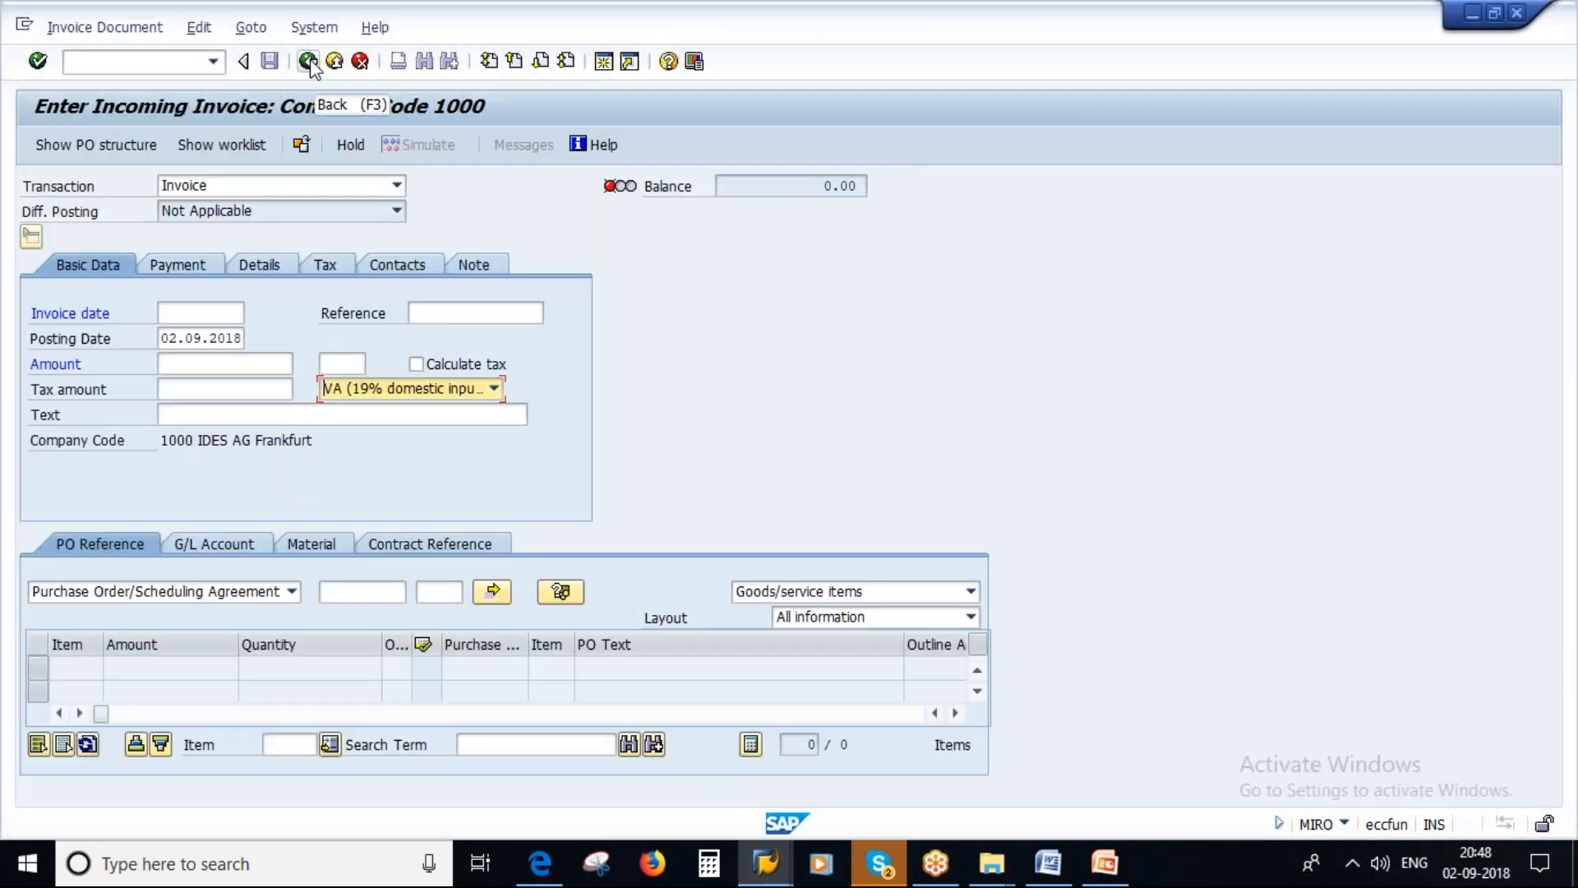
pyautogui.click(308, 62)
pyautogui.write('miro')
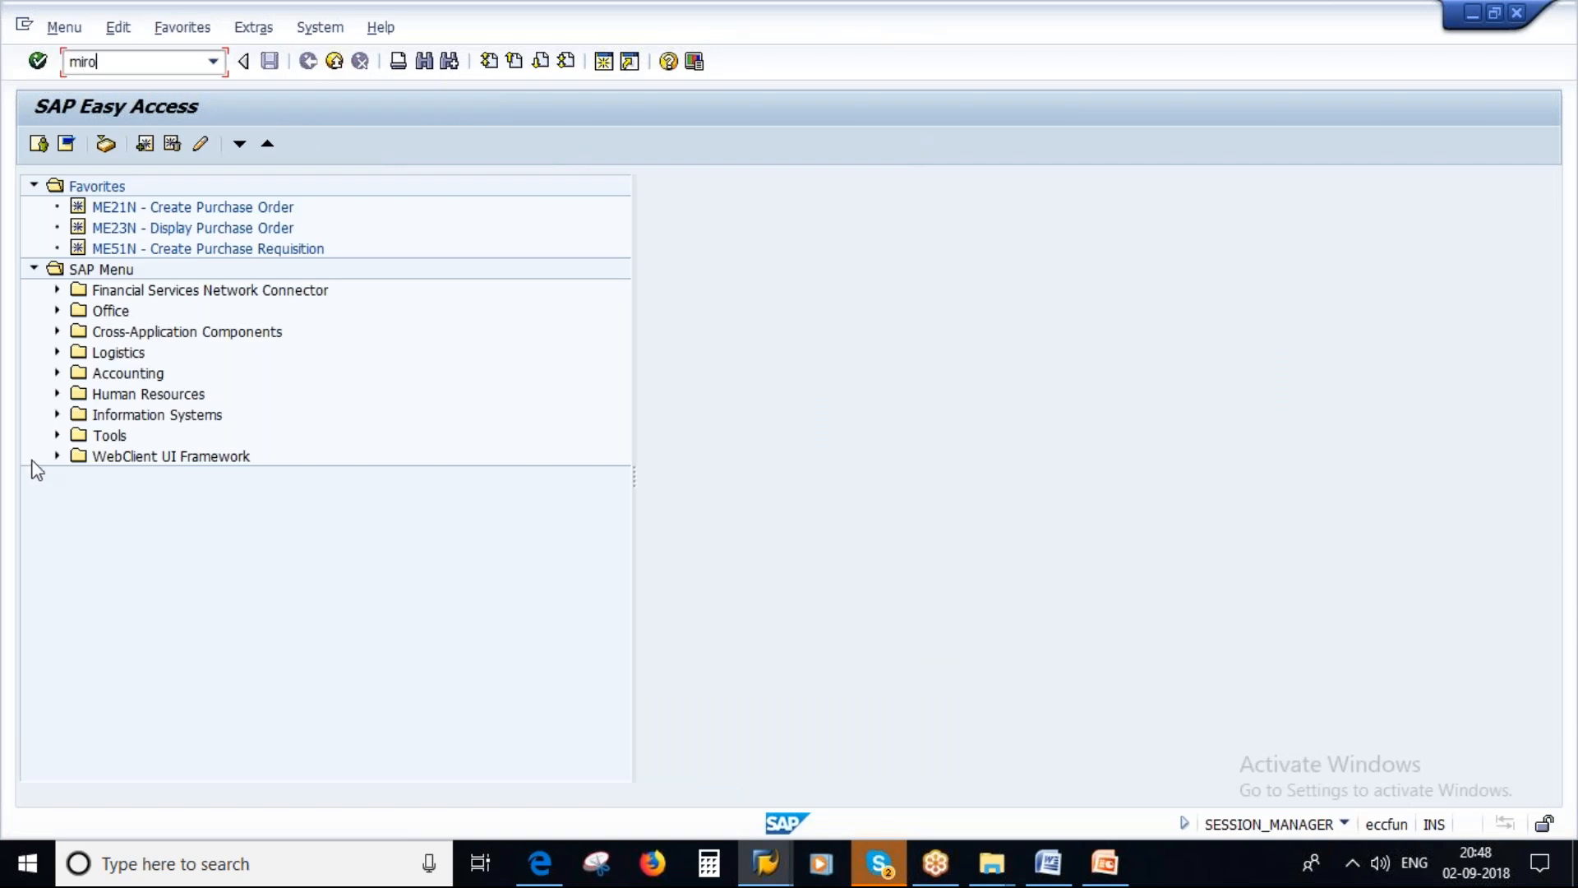
pyautogui.press('Return')
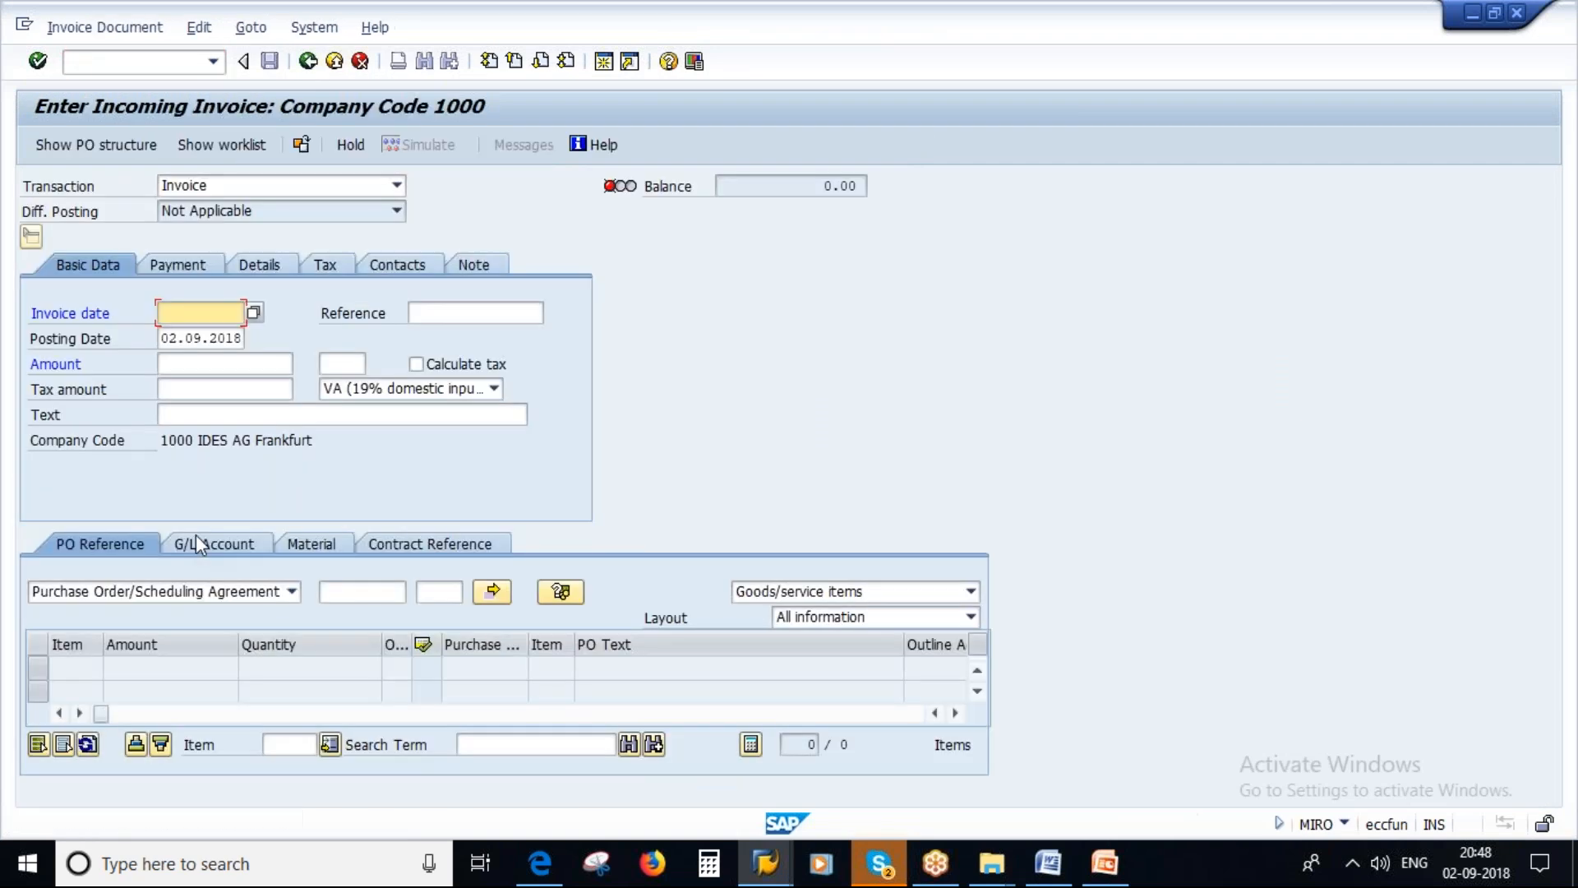
# Step: Set the invoice date to 02.09.2018
pyautogui.press('space')
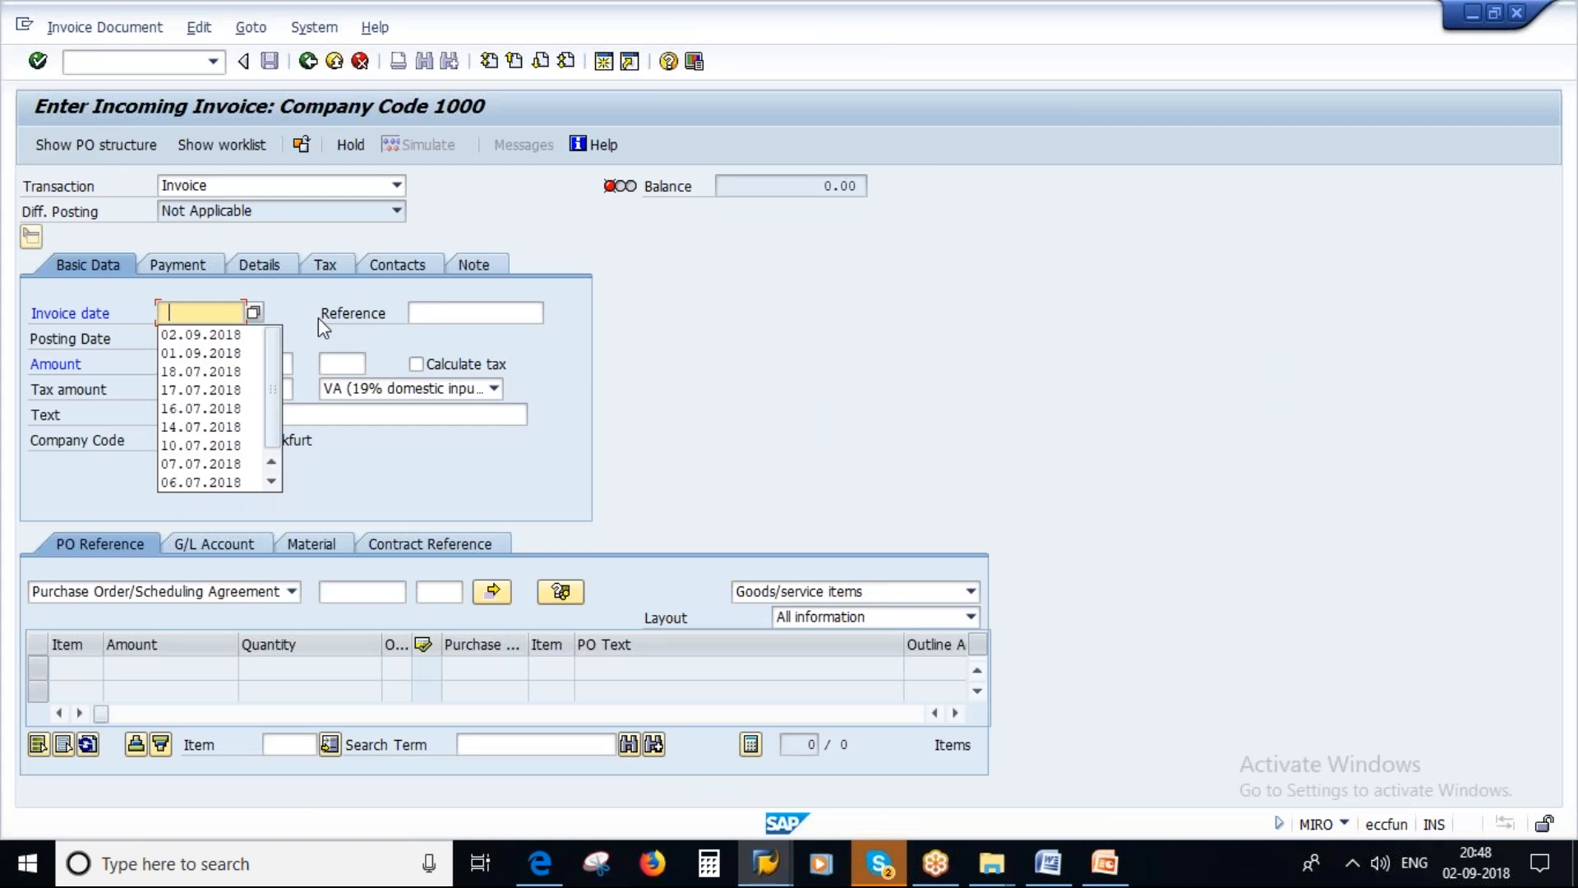
pyautogui.click(200, 336)
pyautogui.click(521, 366)
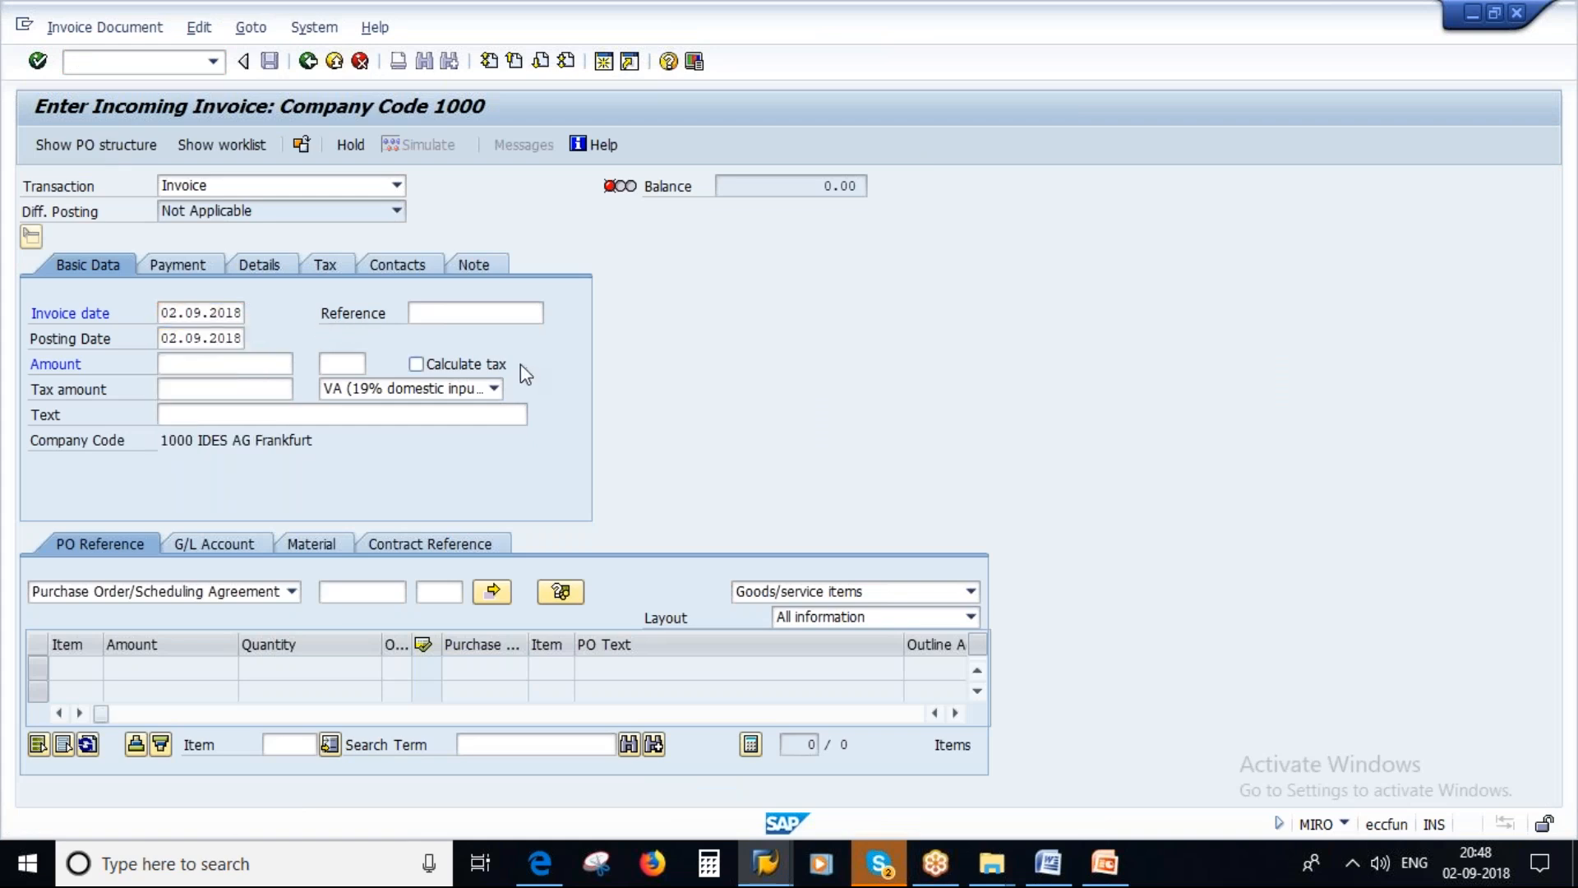
# Step: Load the newly created purchase order's items into the incoming invoice by entering its purchase order number
pyautogui.press('Return')
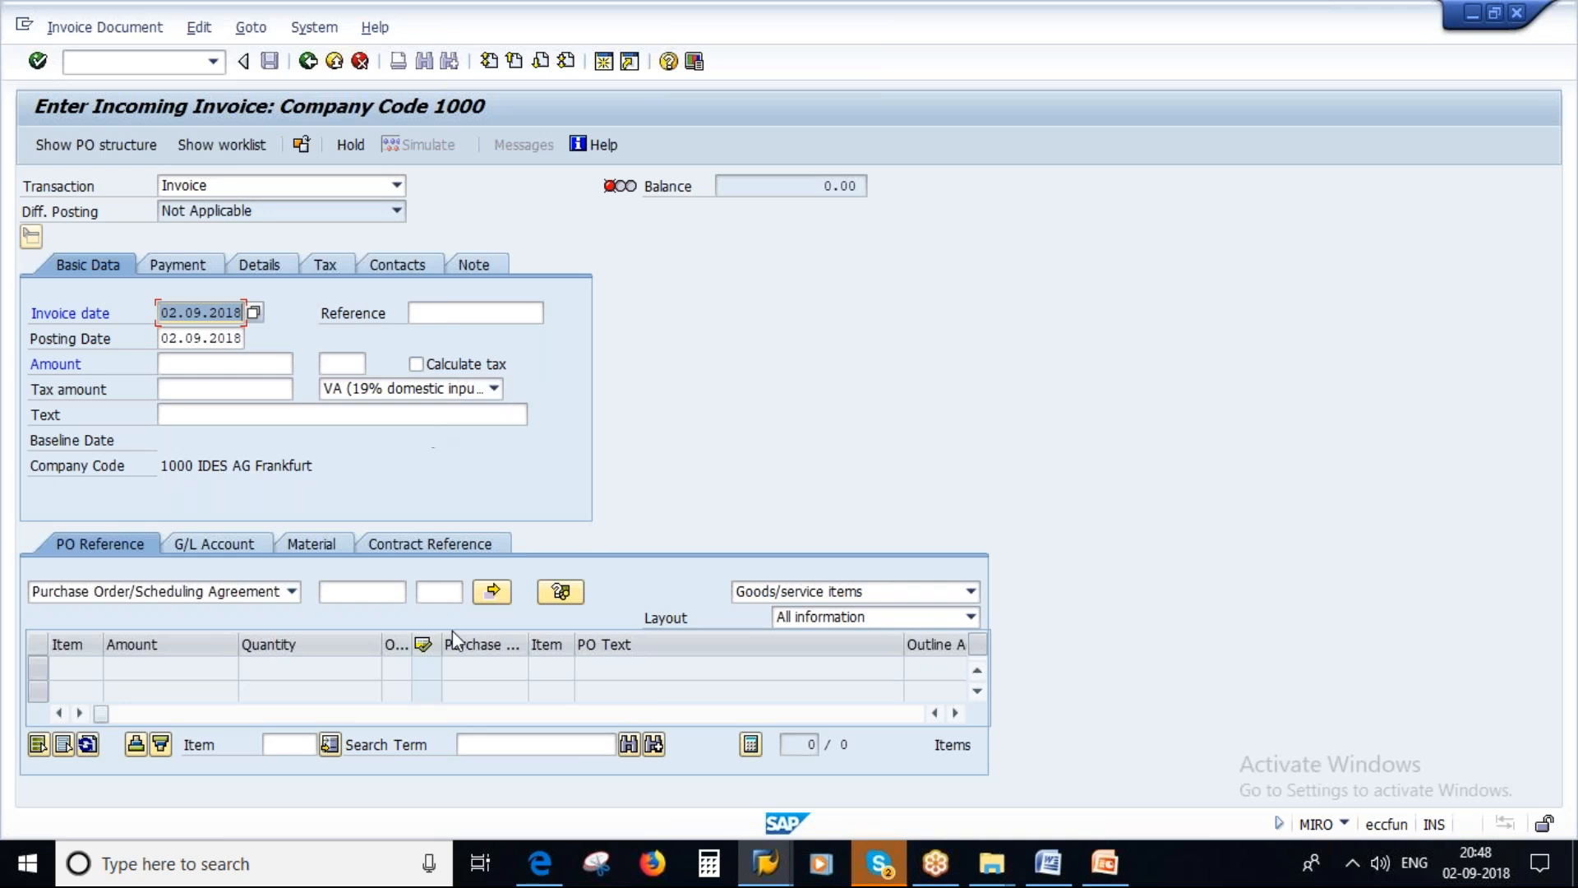
pyautogui.click(358, 591)
pyautogui.hotkey('ctrl', 'v')
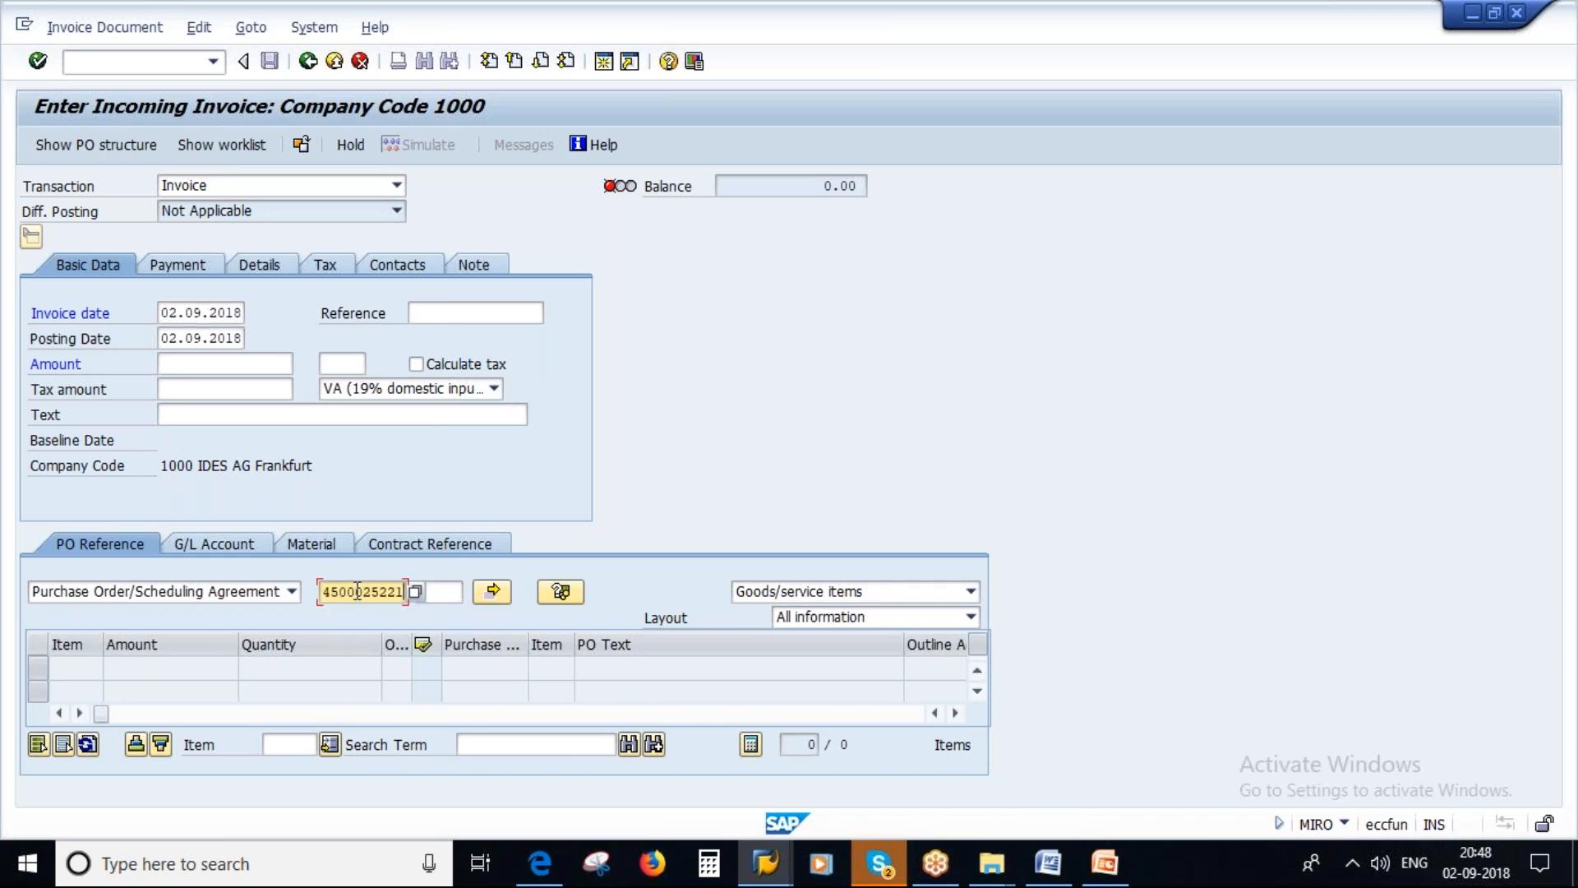
pyautogui.press('Return')
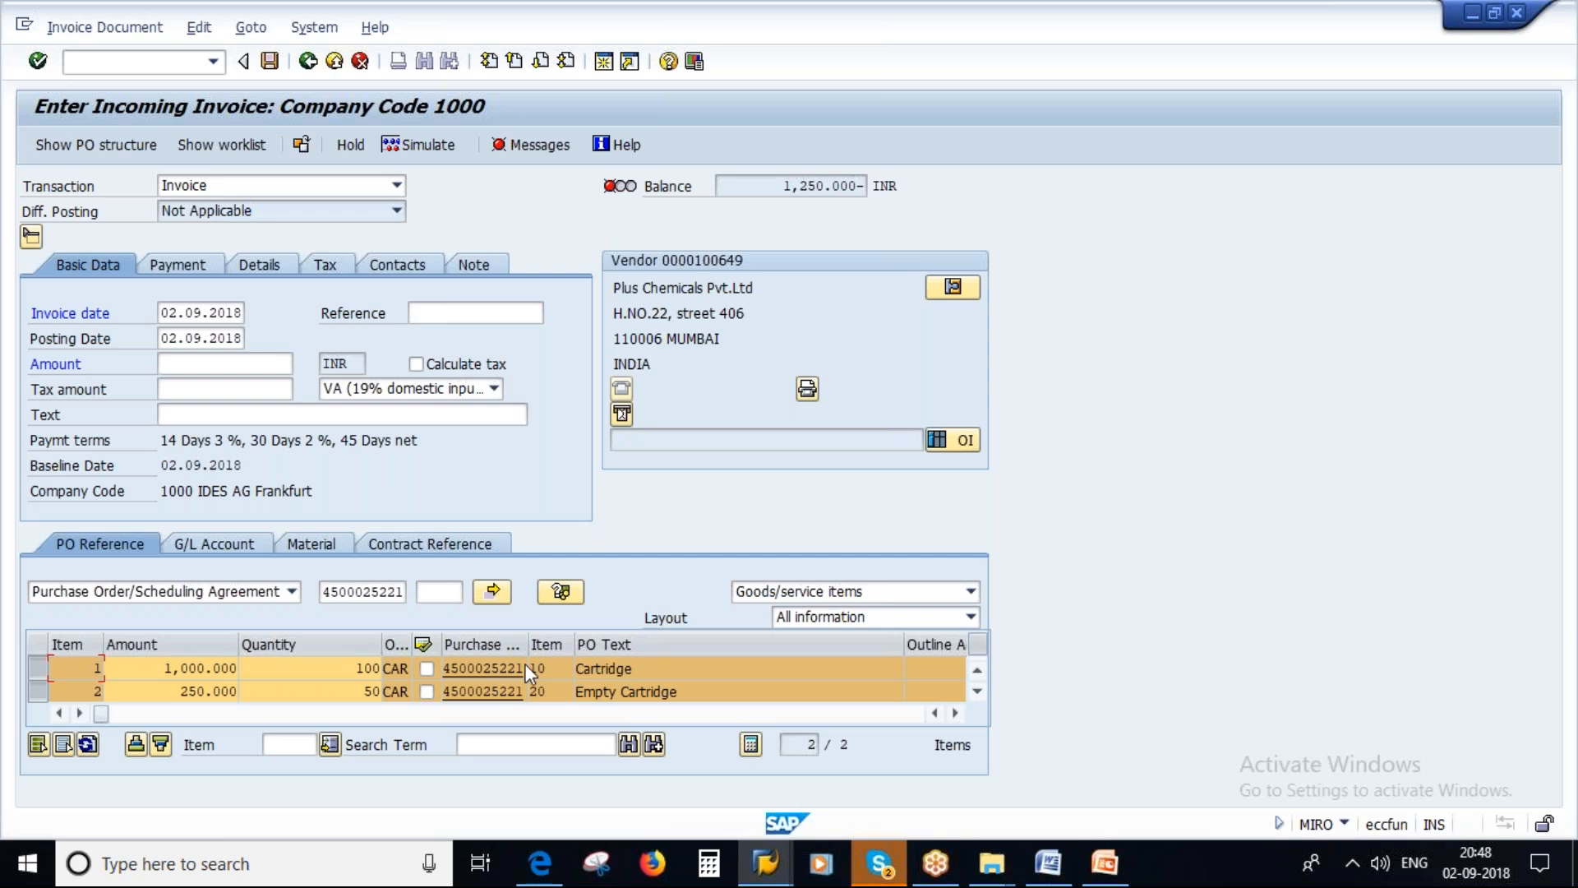
# Step: Review the tax codes of the invoice items and set the basic data tax code to 1I (Input tax 10%)
pyautogui.moveTo(105, 715); pyautogui.dragTo(176, 715)
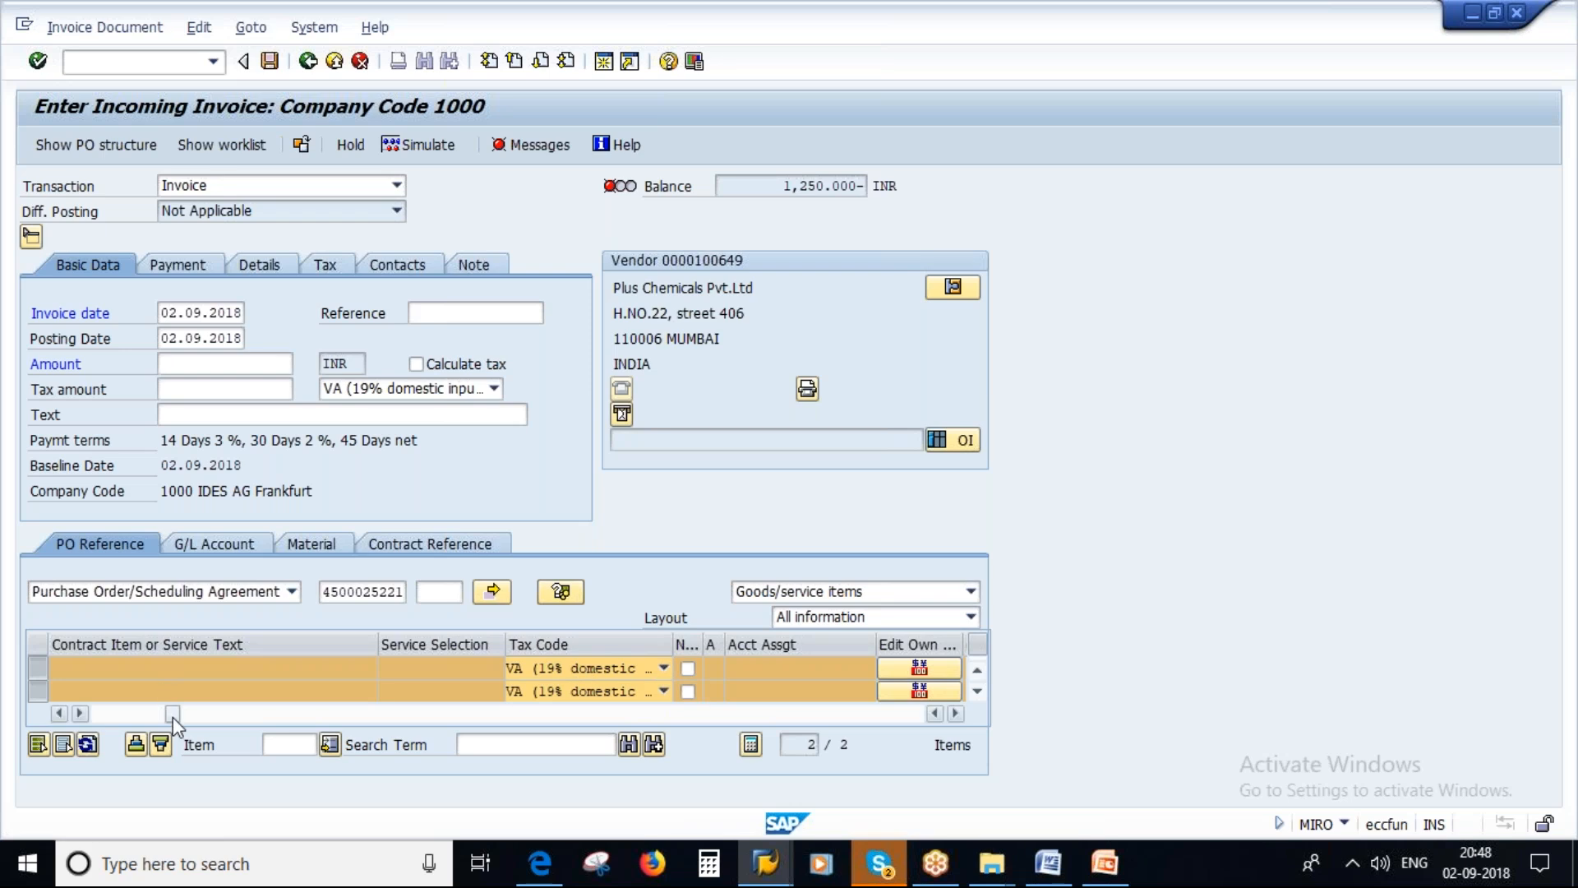
pyautogui.moveTo(173, 715); pyautogui.dragTo(99, 715)
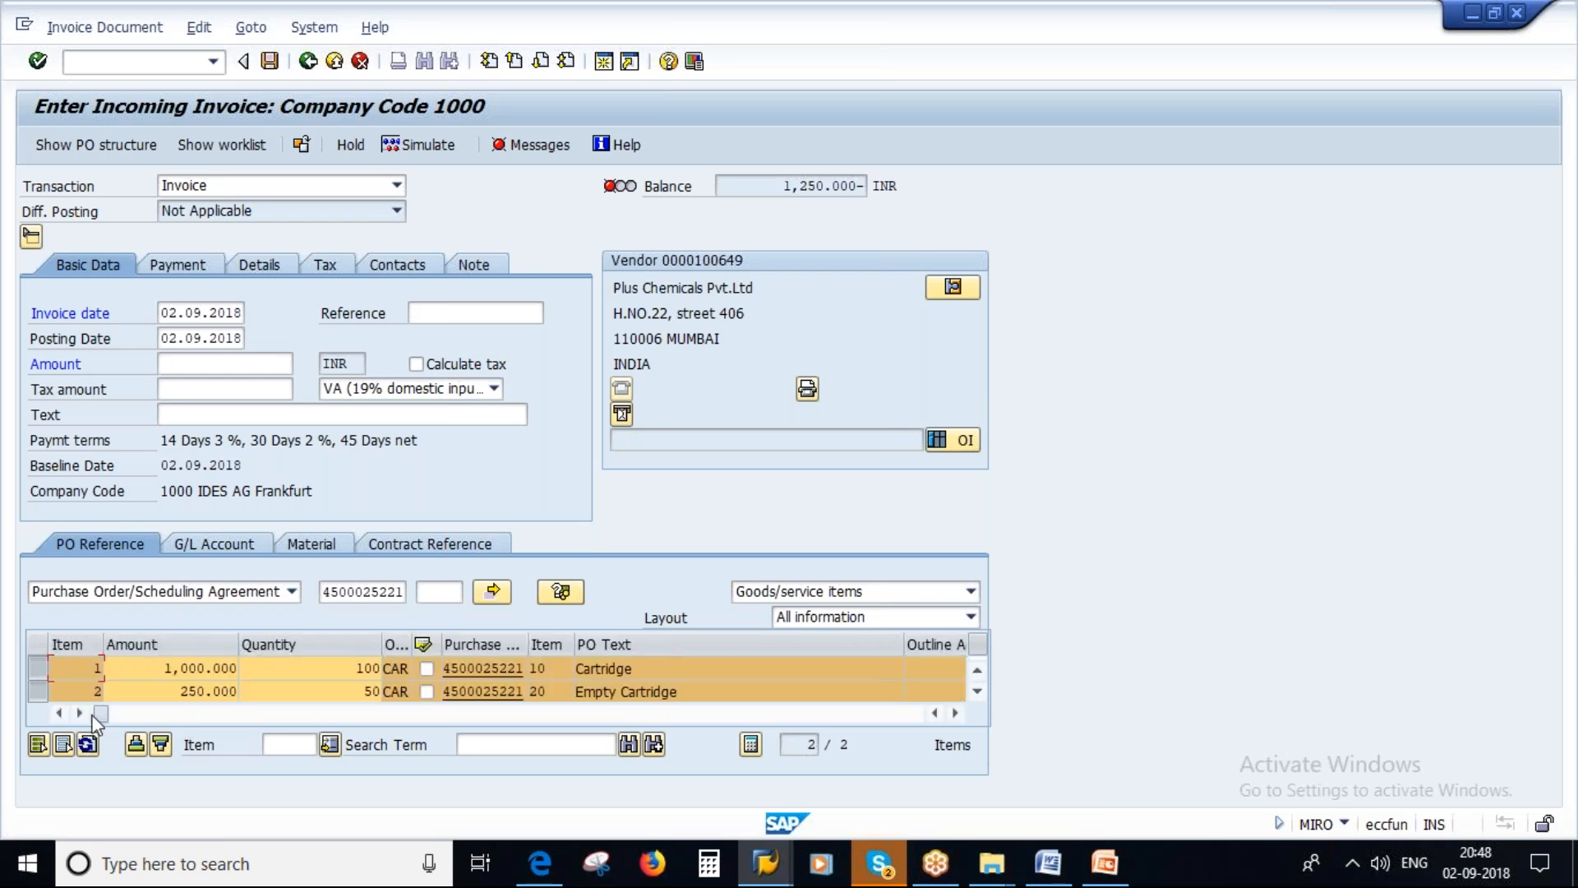
pyautogui.click(494, 391)
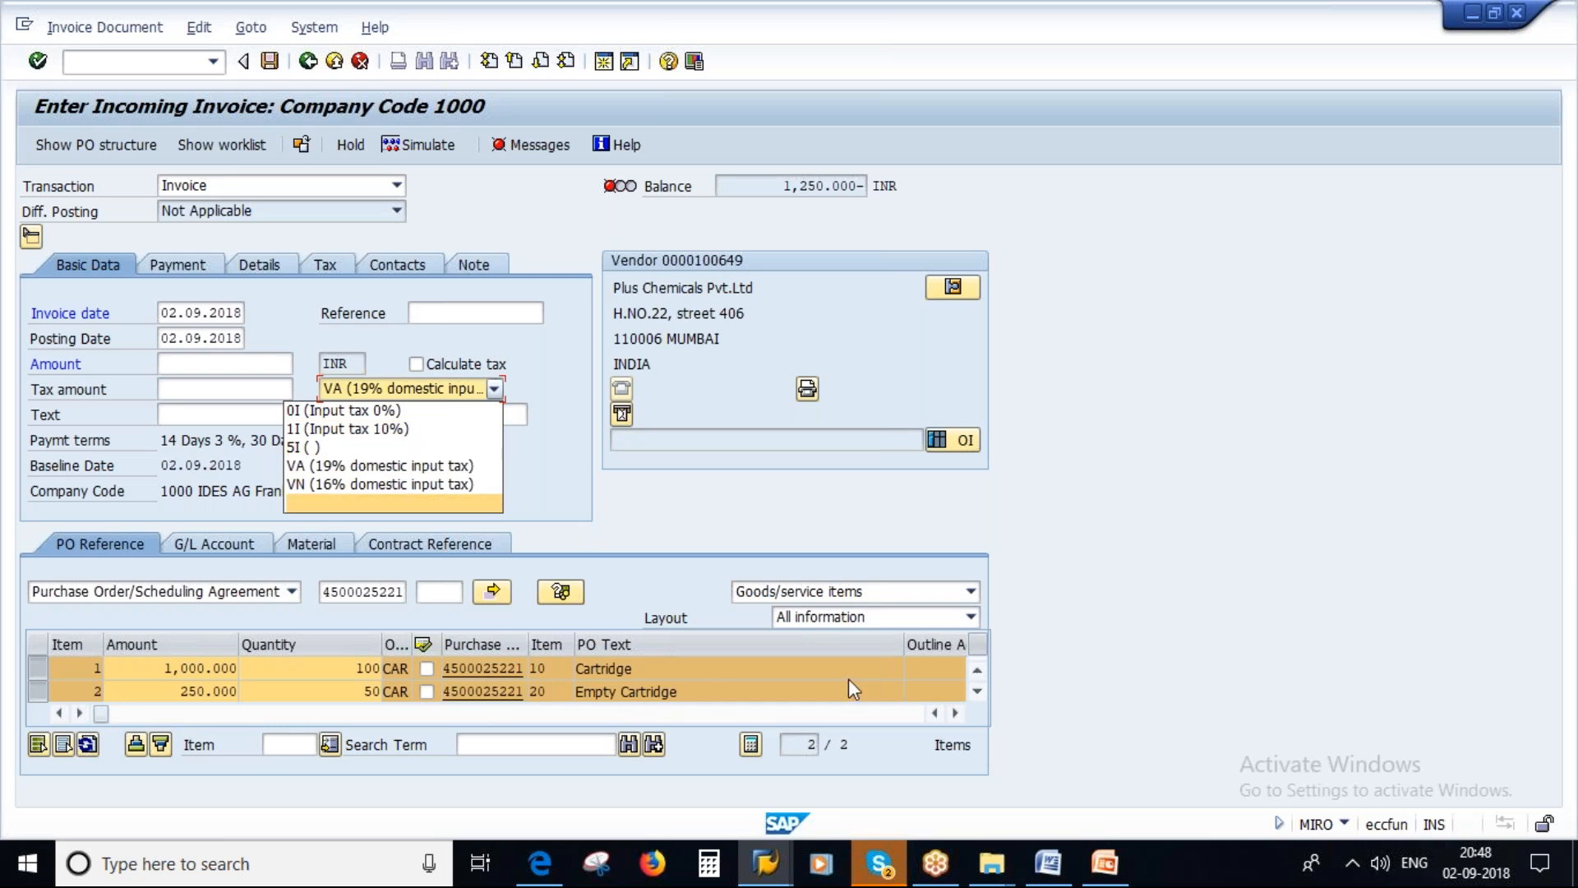
pyautogui.click(366, 430)
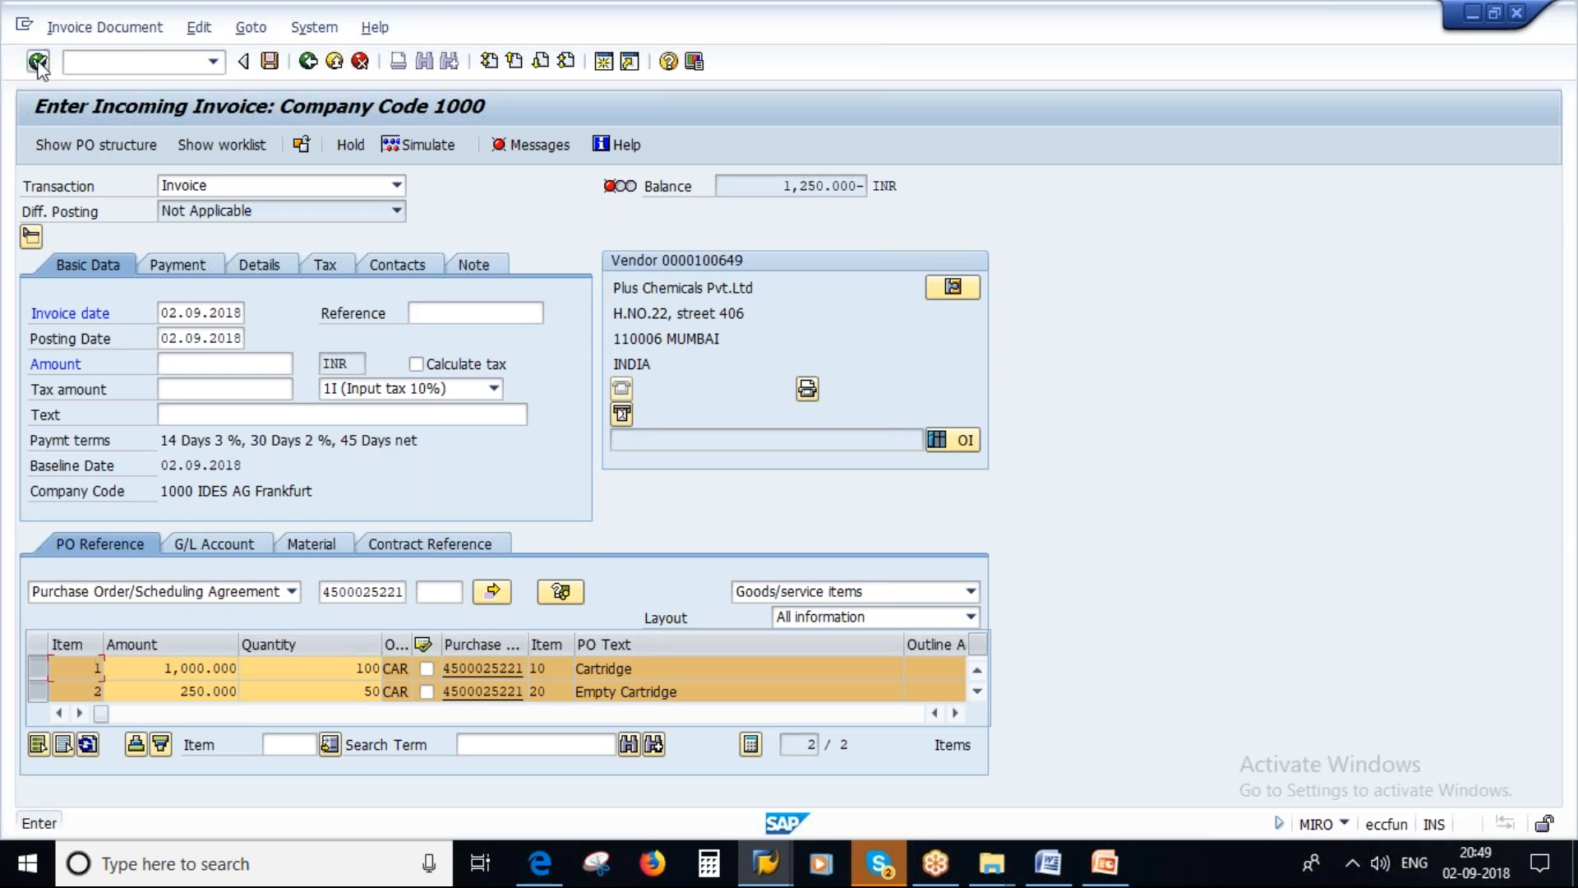
# Step: Check the tax code of the first invoice item and the tax codes available for it
pyautogui.moveTo(100, 713); pyautogui.dragTo(167, 713)
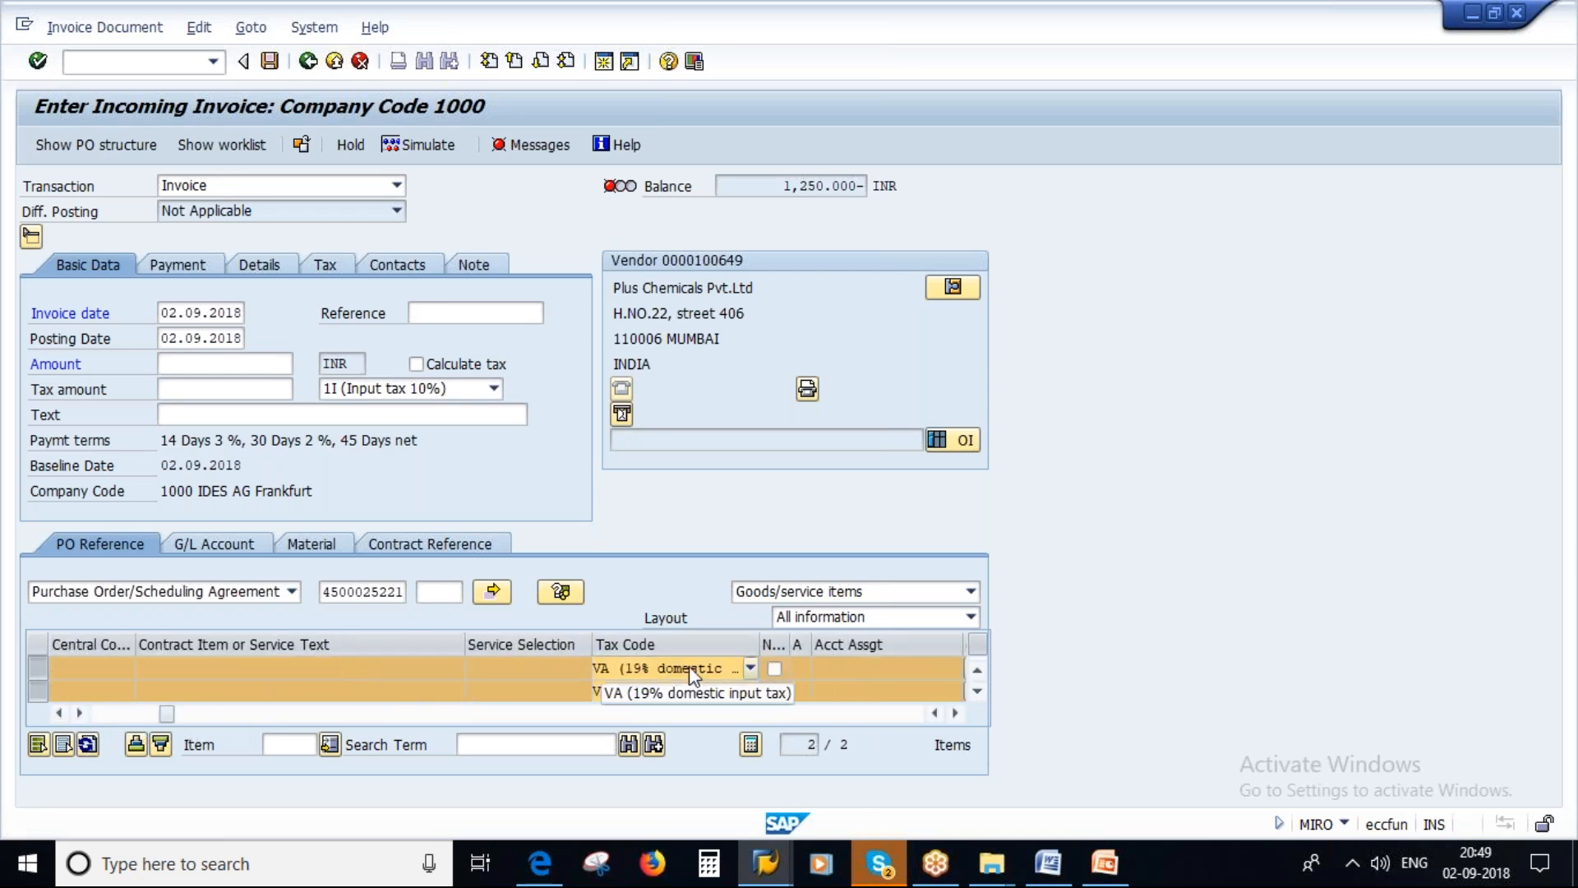
pyautogui.click(747, 668)
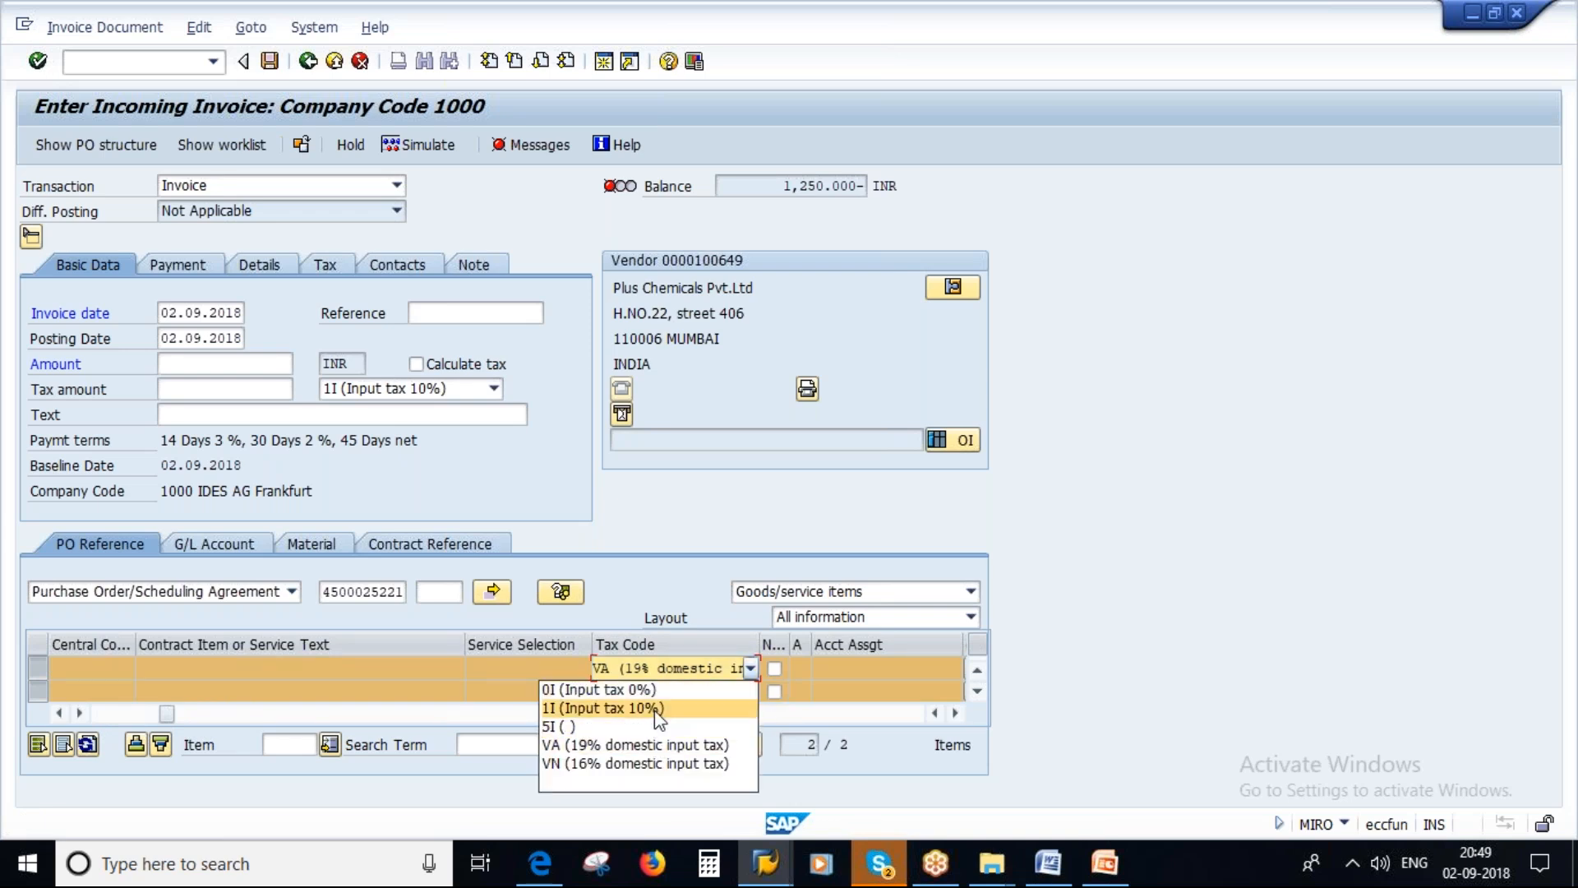
pyautogui.click(673, 526)
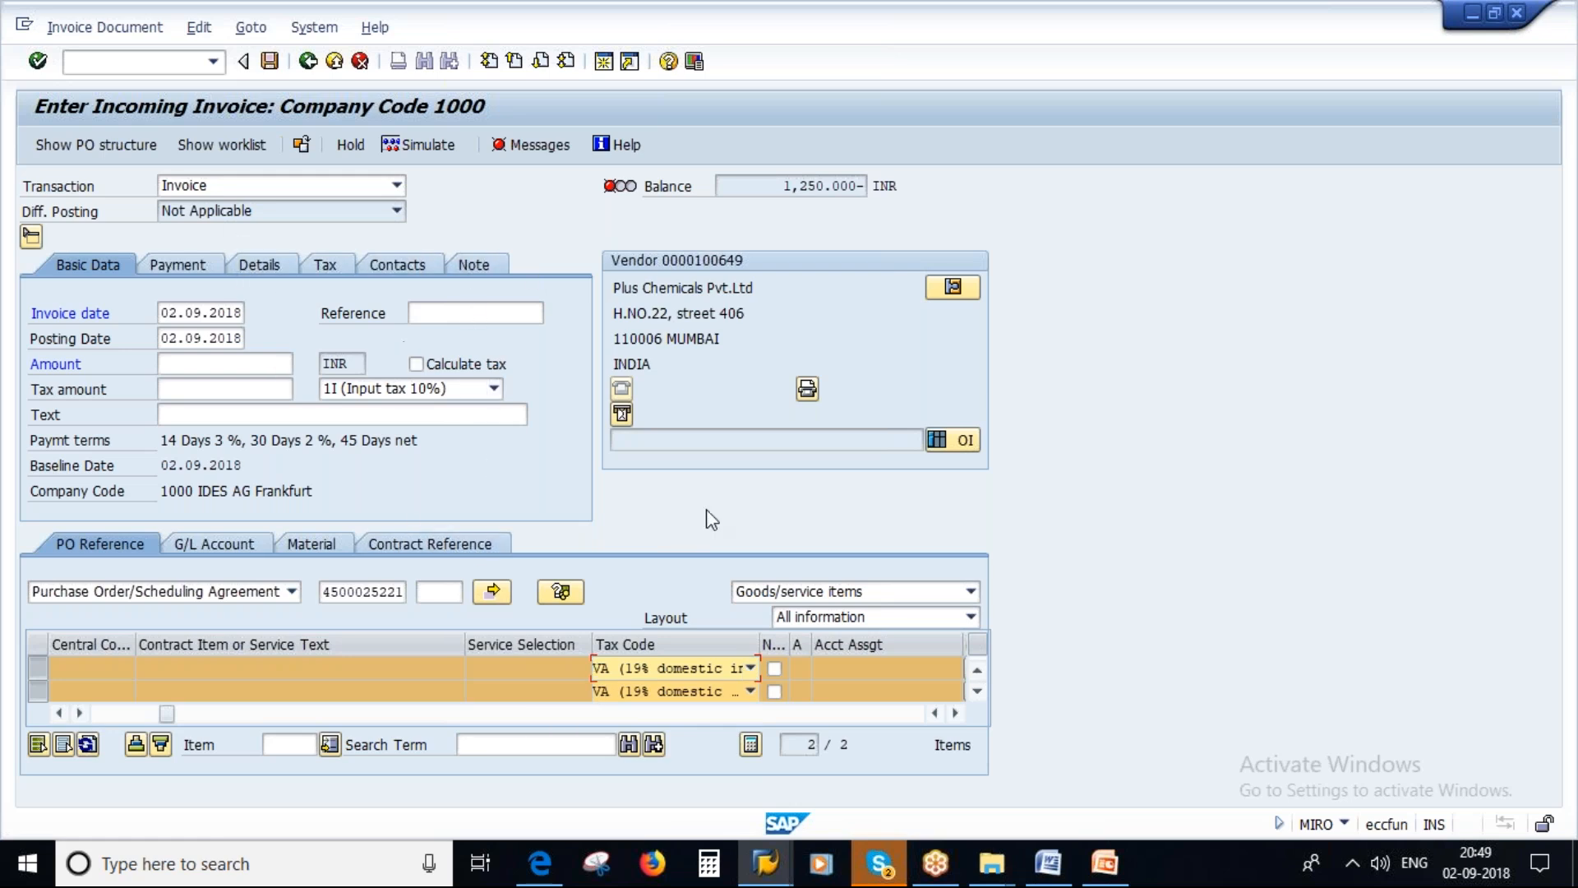
# Step: Switch to PowerPoint, consult the Entering Tax Data slide, and return to the incoming invoice in SAP
pyautogui.click(1104, 863)
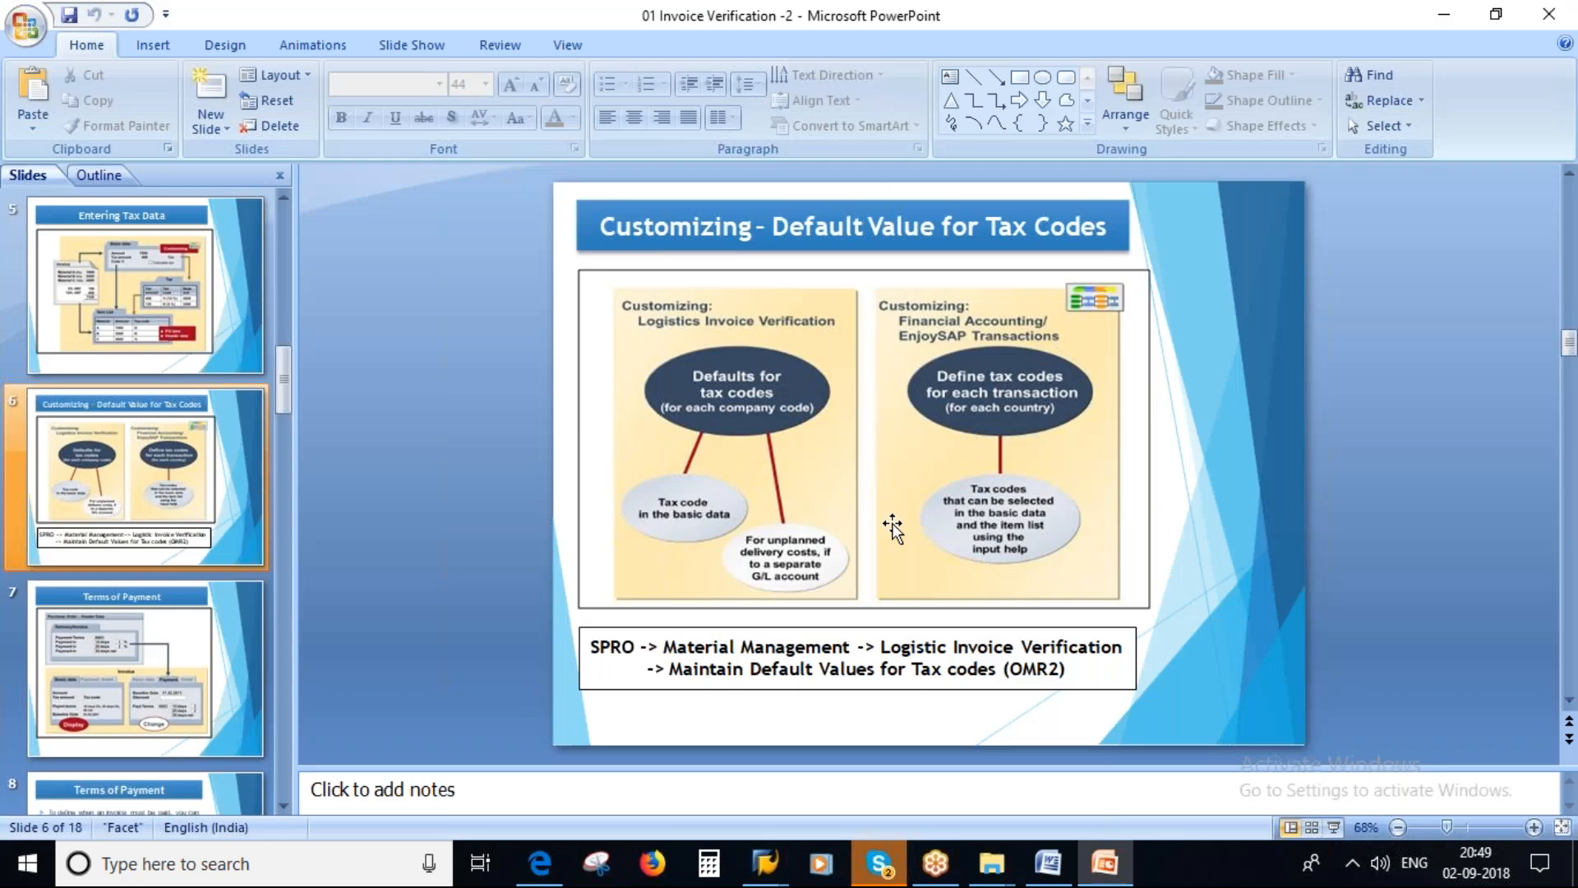
pyautogui.scroll(1, 791, 509)
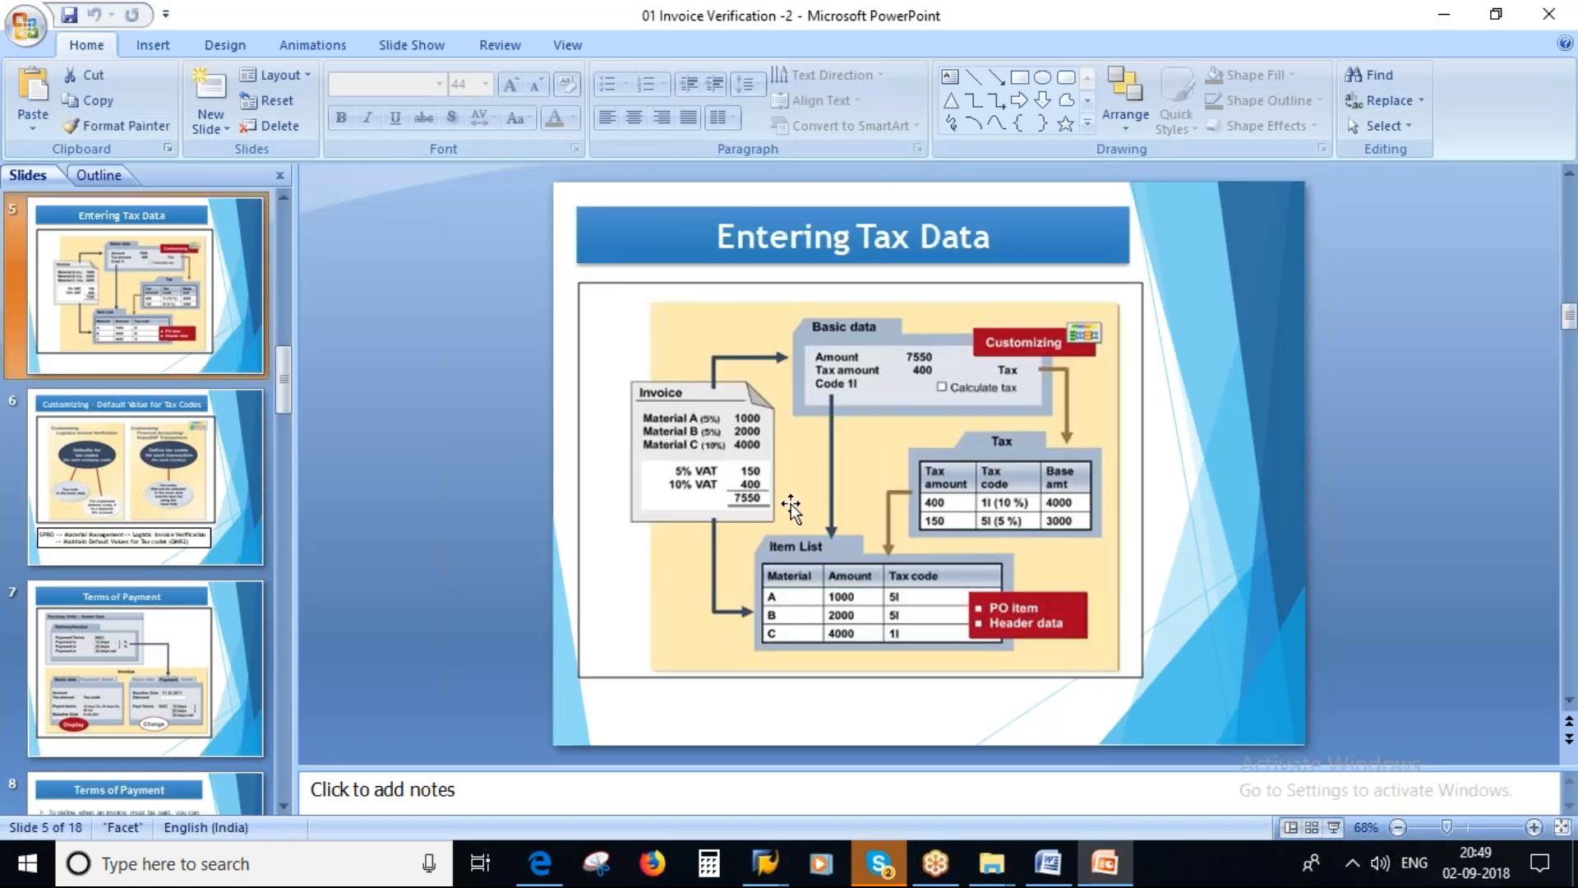
pyautogui.hotkey('alt', 'Tab')
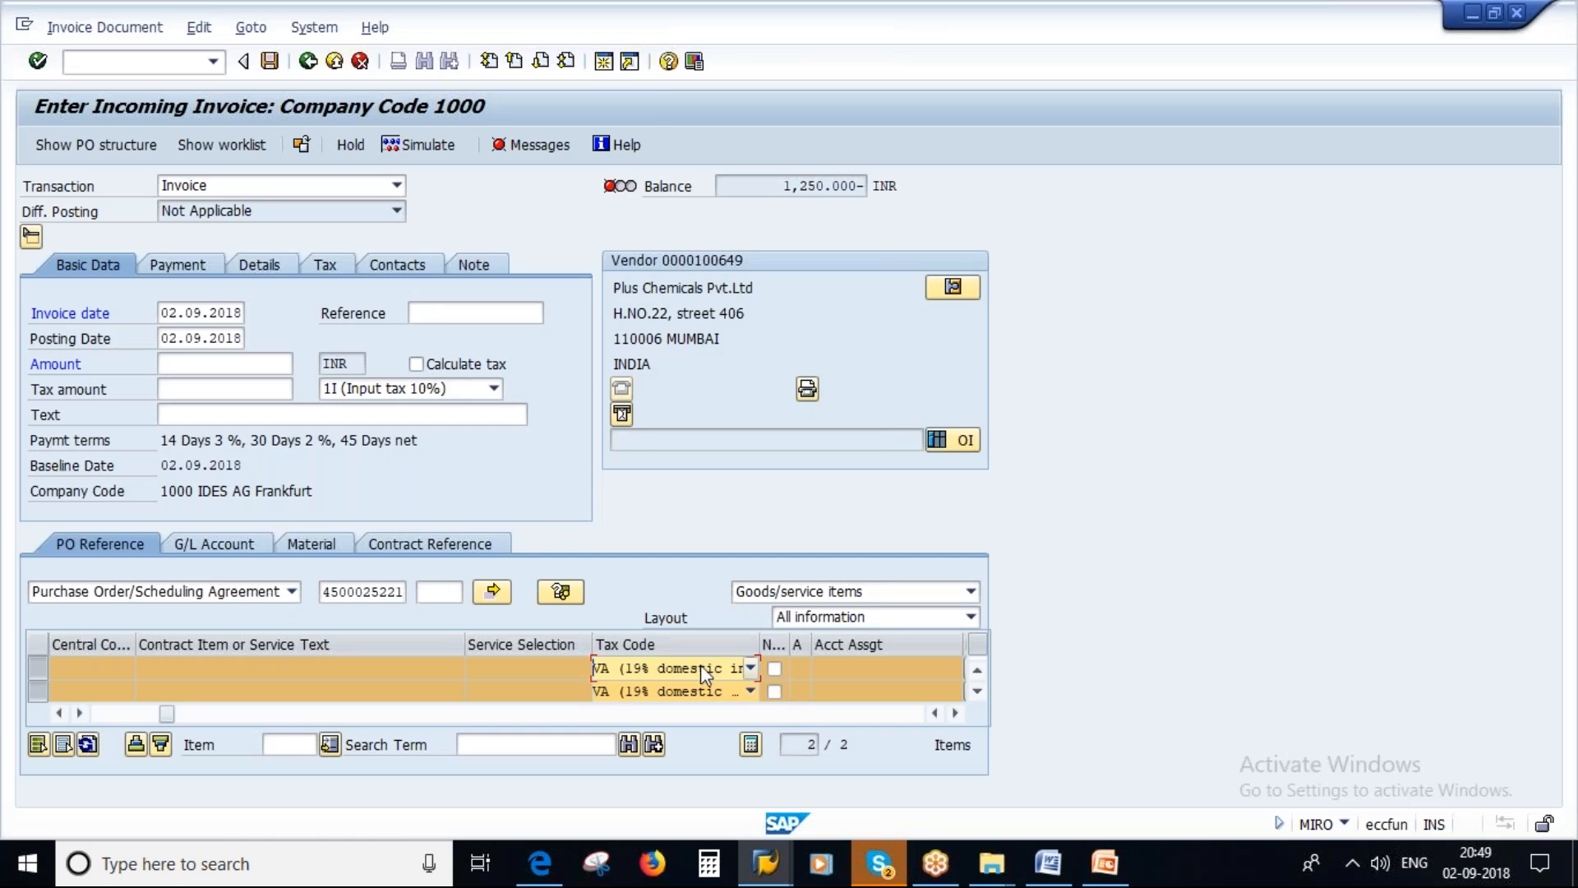
# Step: Compare the tax codes selectable in the invoice's basic data with those offered for the first item
pyautogui.click(750, 674)
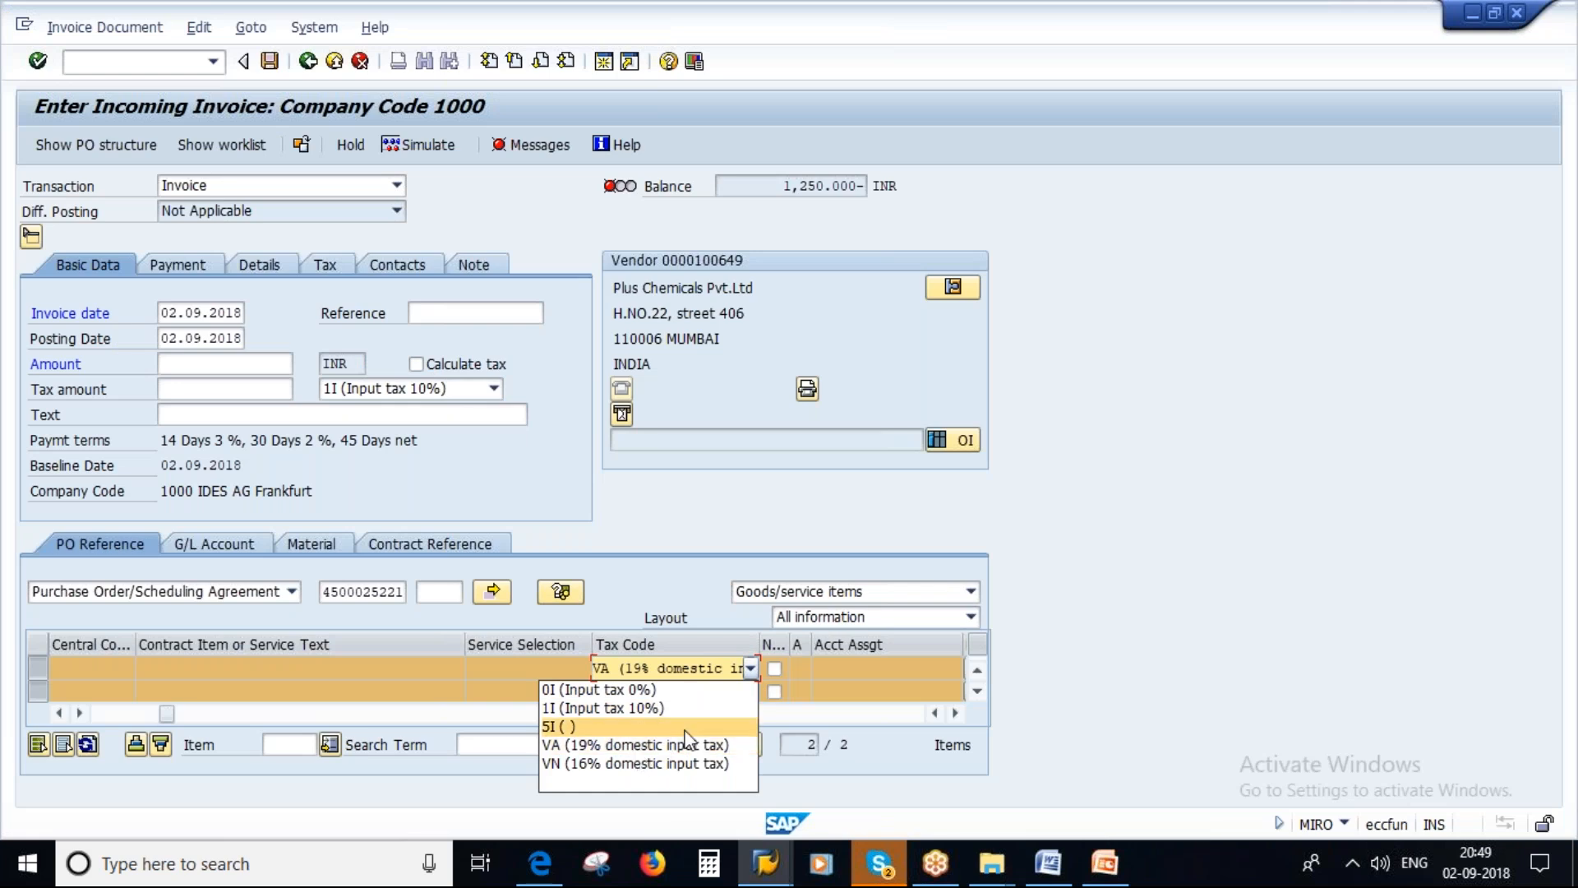
pyautogui.click(687, 508)
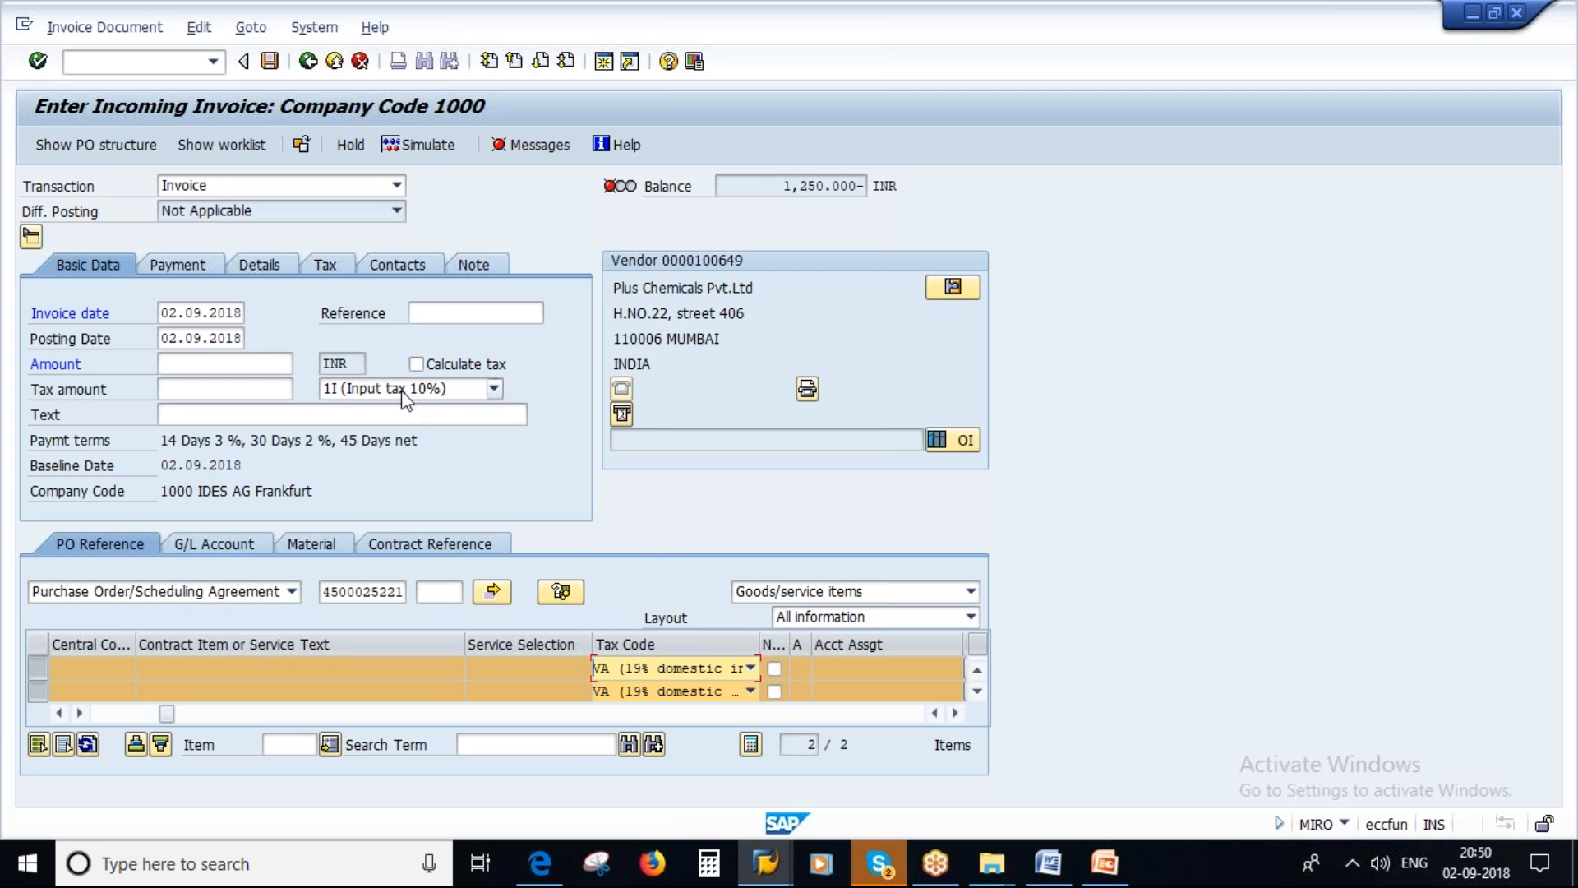
pyautogui.click(494, 390)
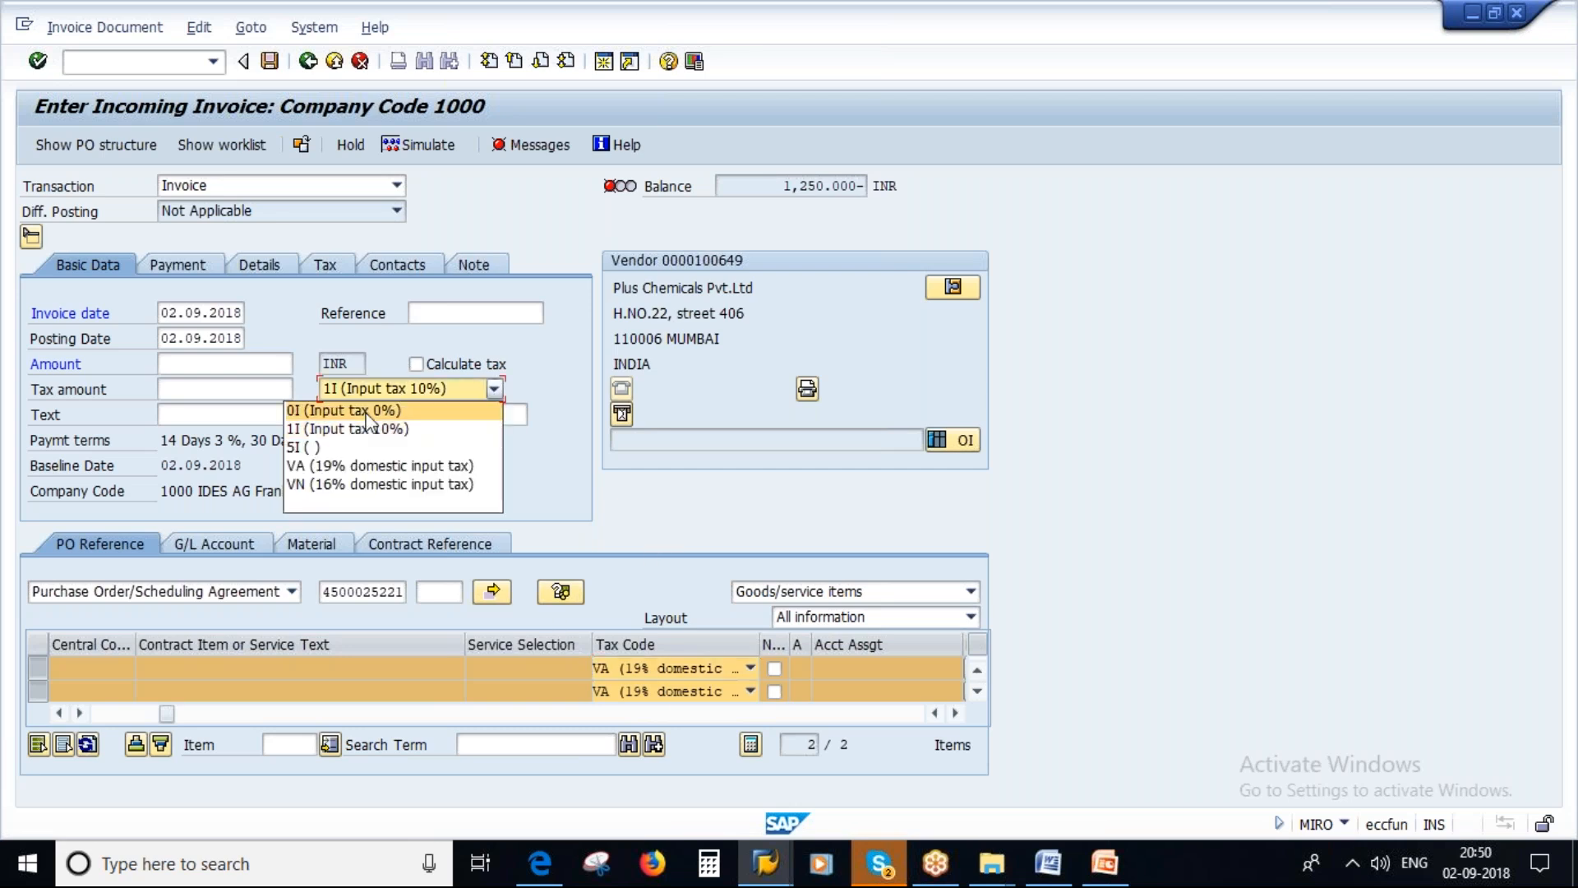
pyautogui.click(634, 487)
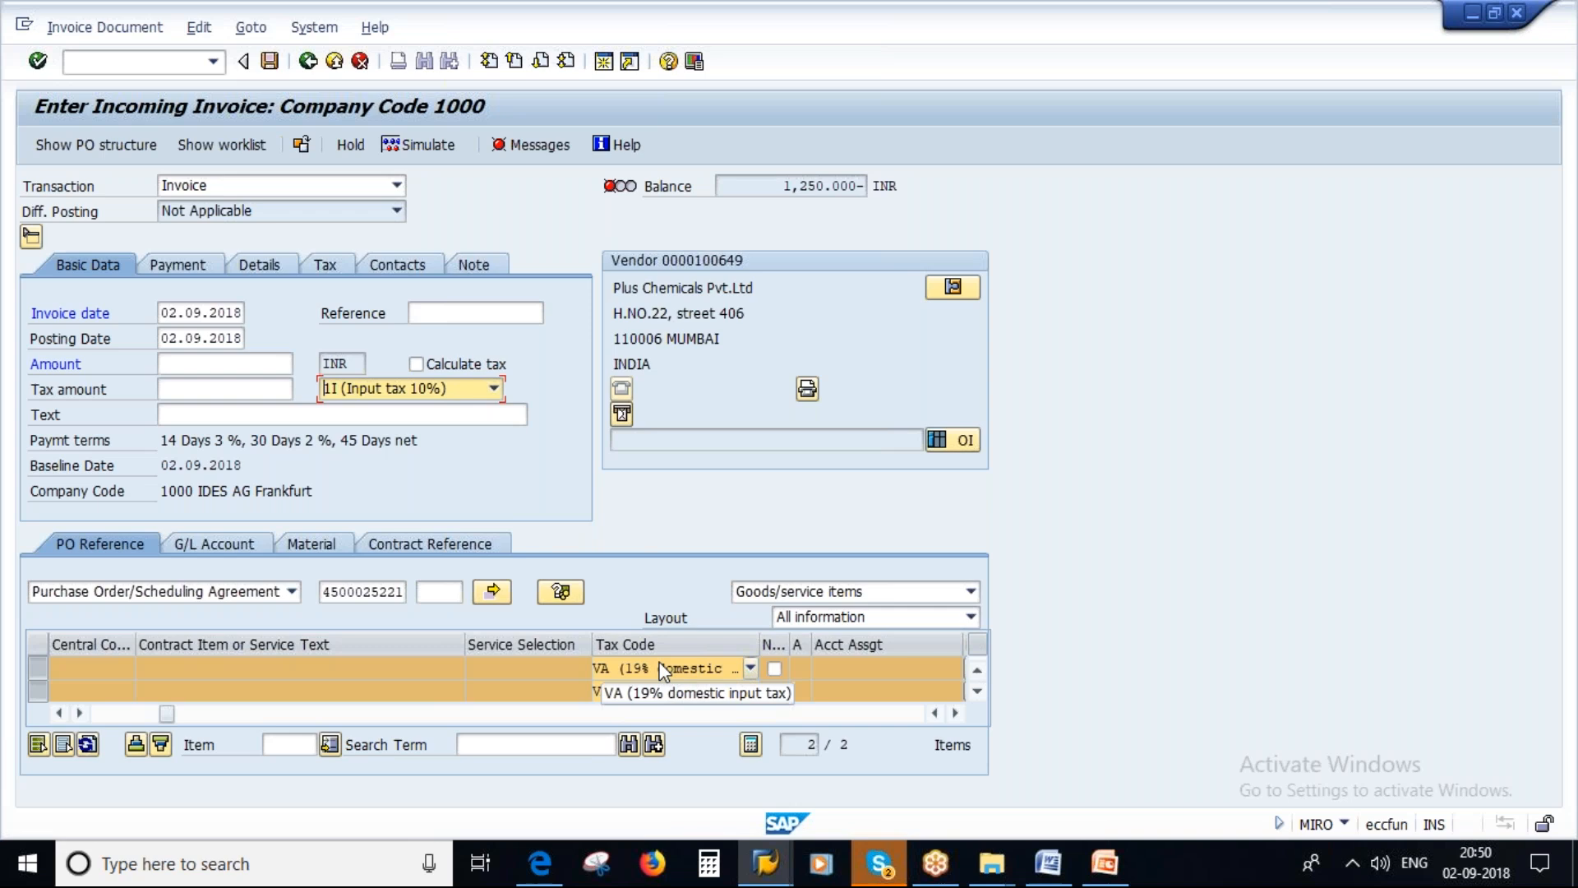
pyautogui.click(751, 667)
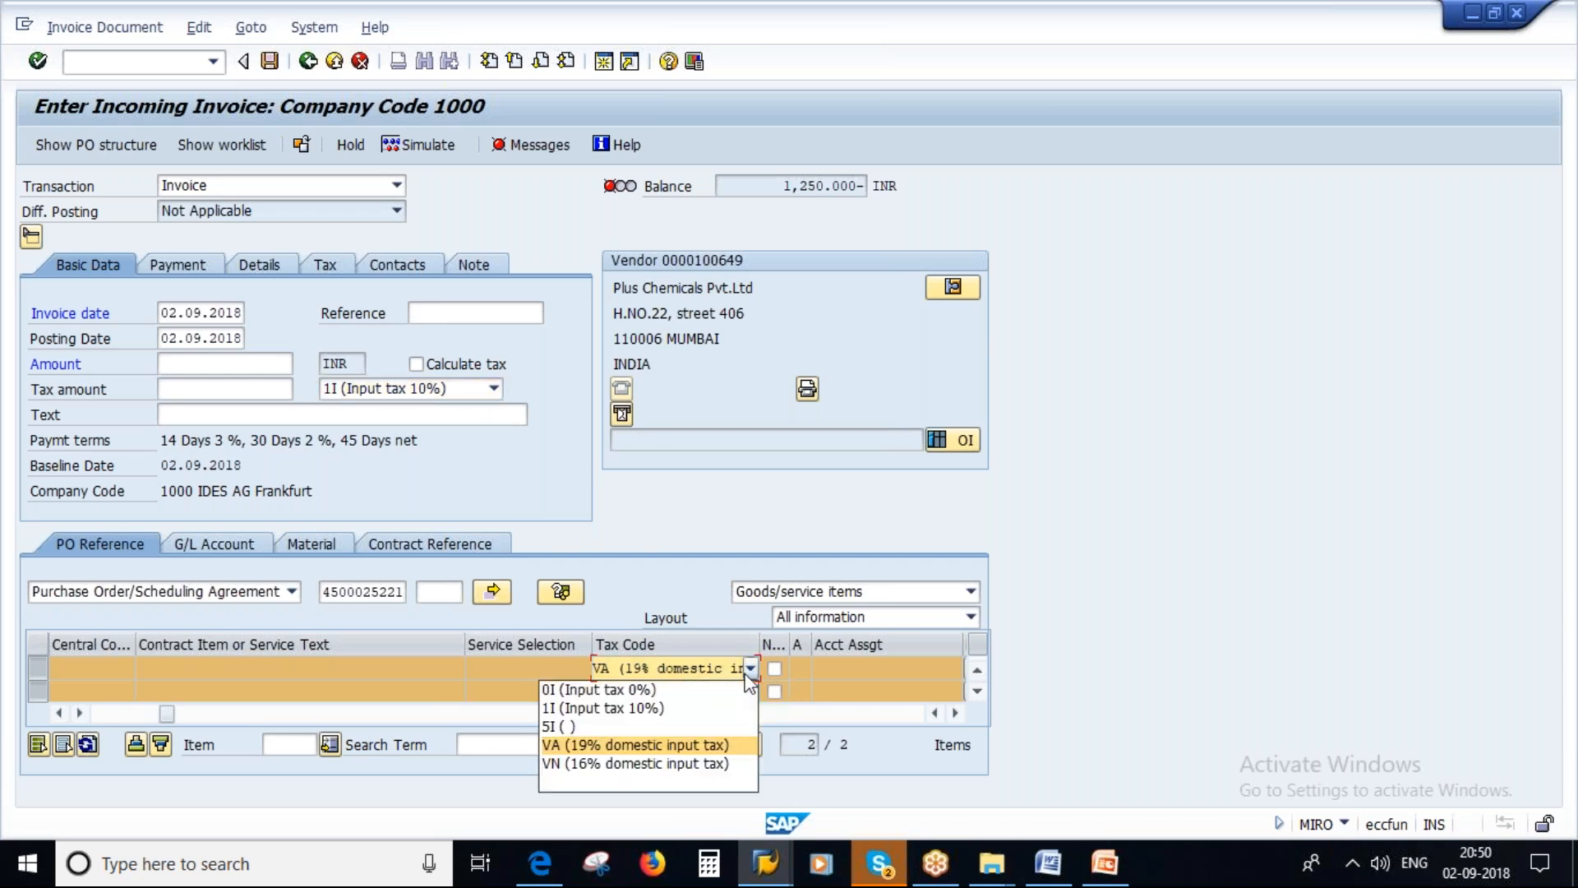
pyautogui.click(698, 531)
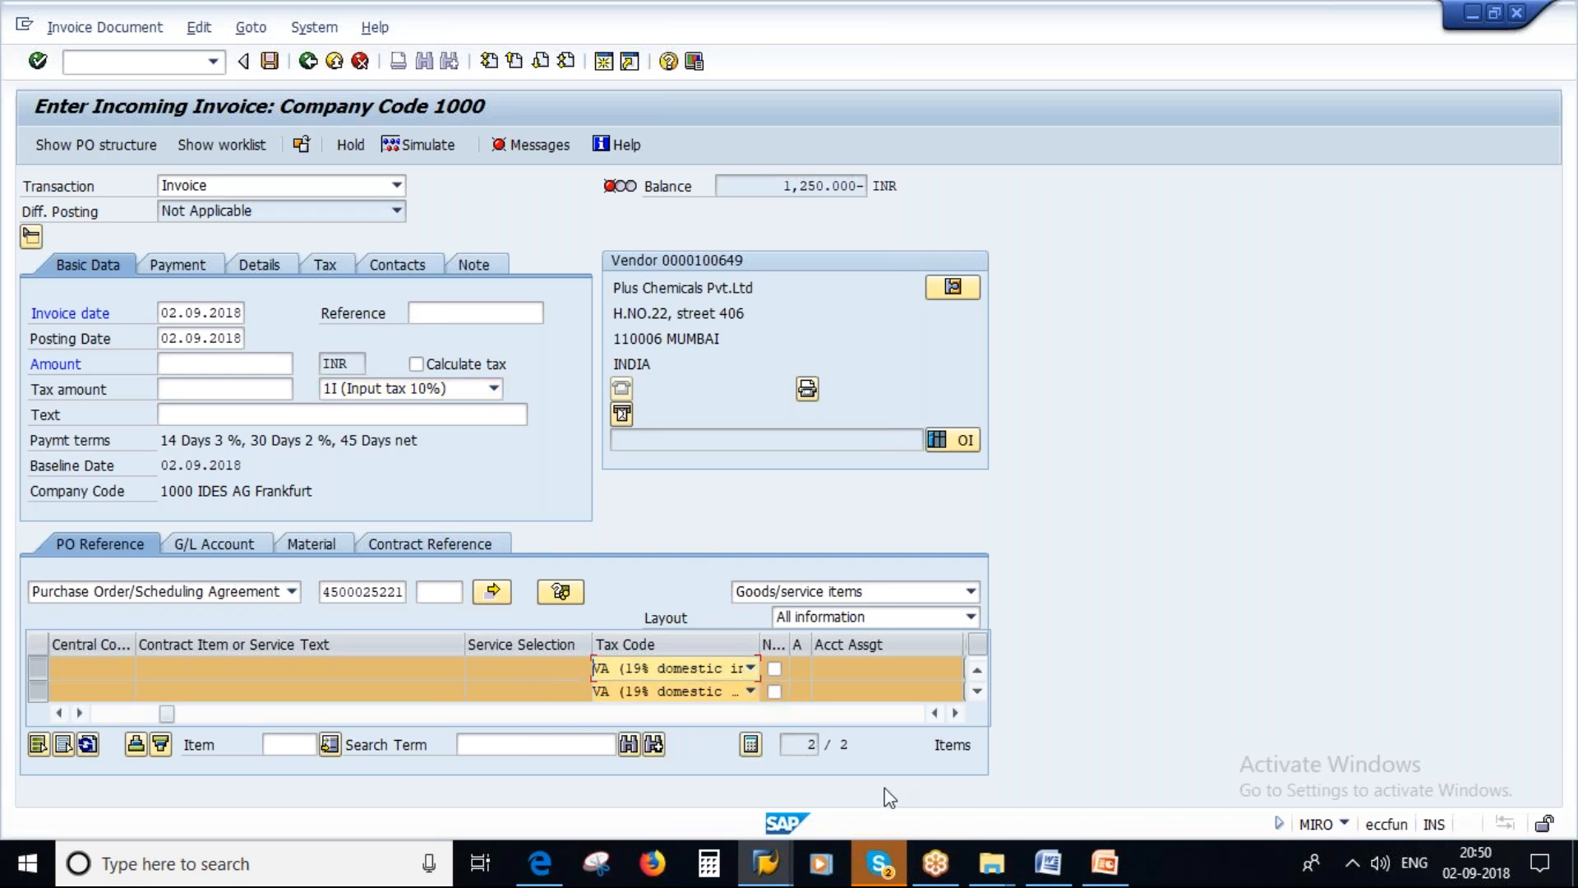
# Step: Switch to PowerPoint and display the slide on customizing default values for tax codes
pyautogui.click(1113, 866)
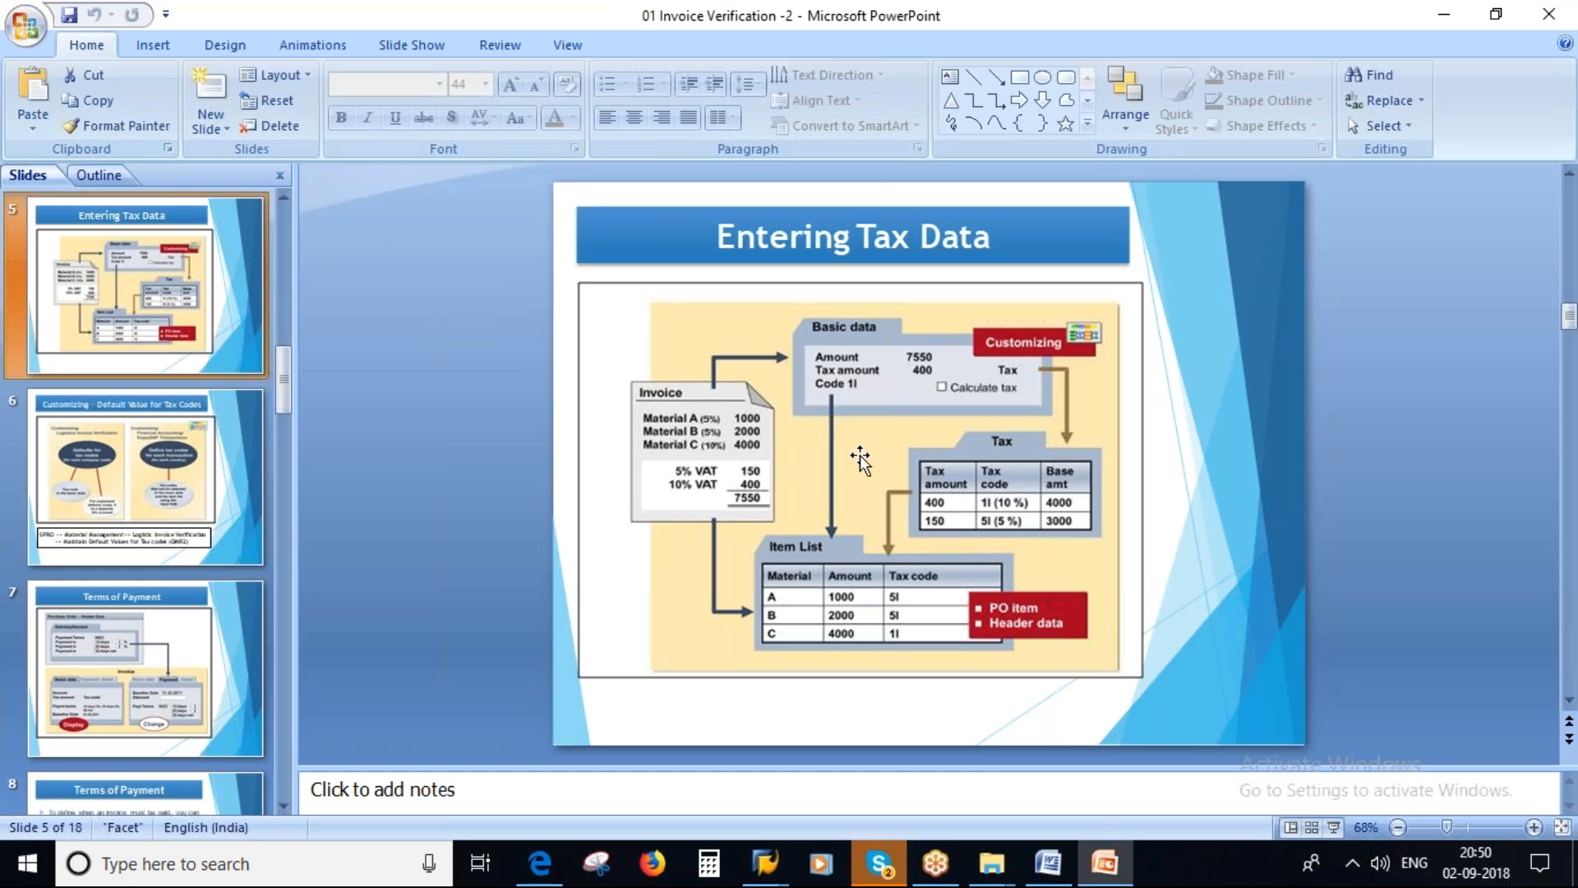
pyautogui.click(128, 460)
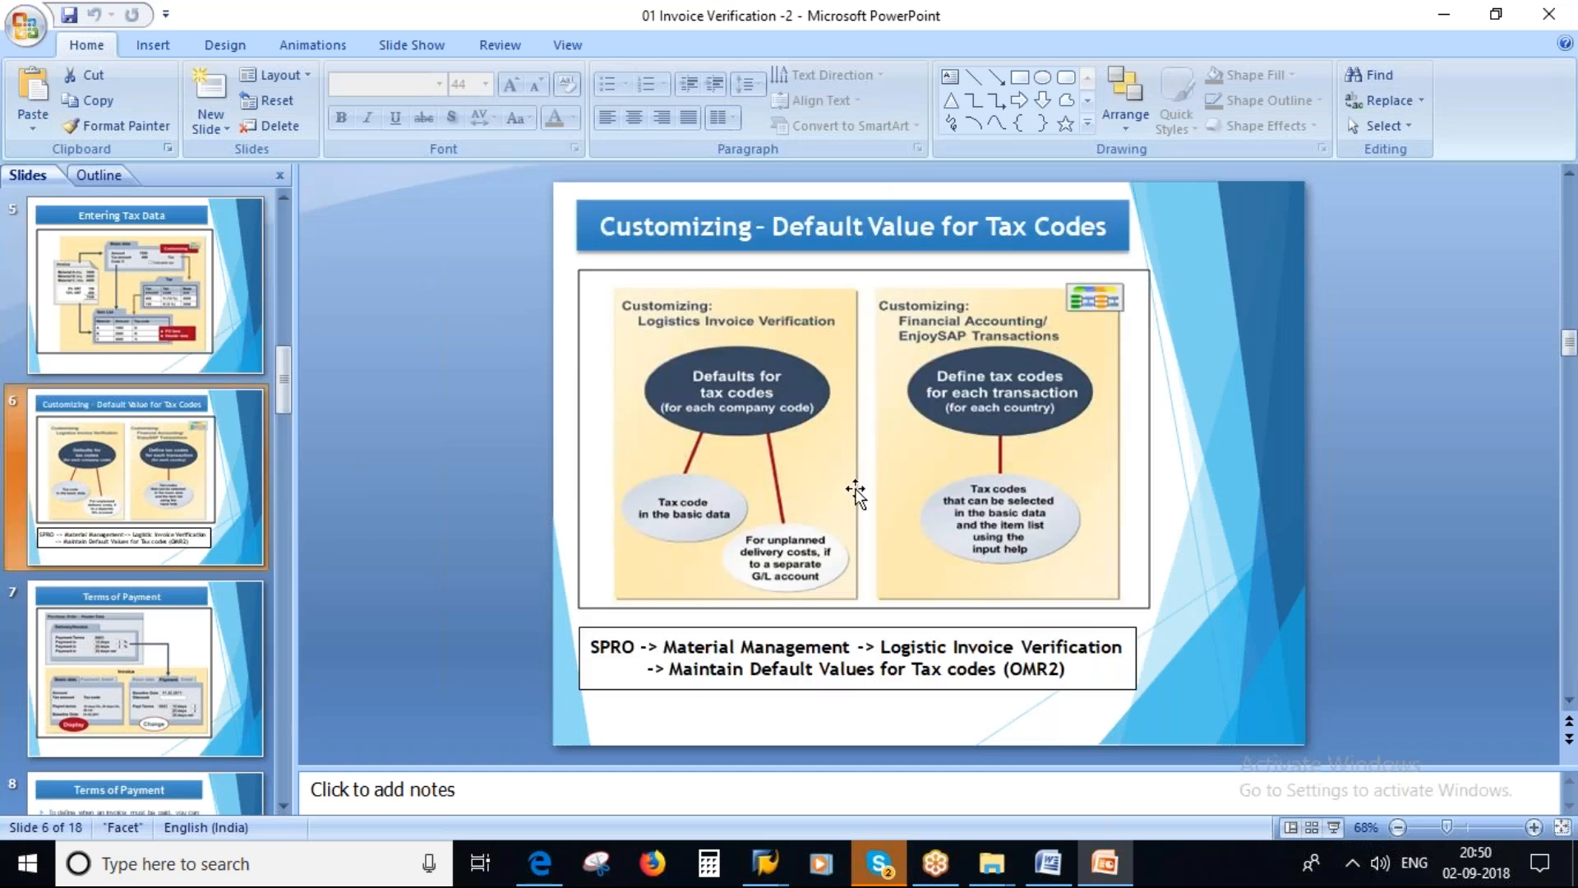
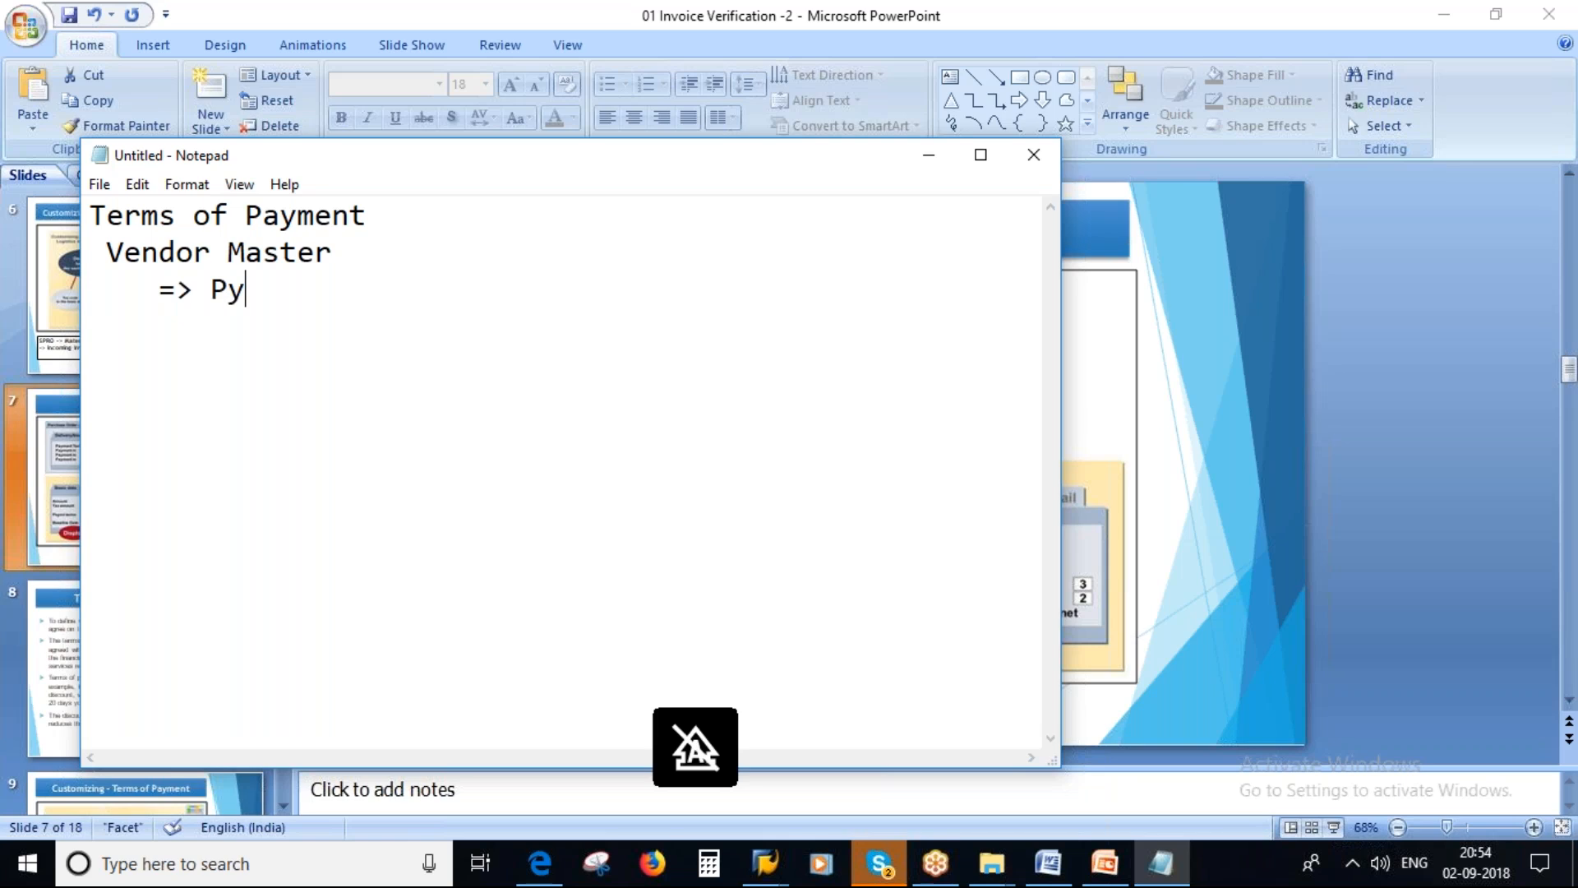
# Step: Complete the Terms of Payment outline under Vendor Master with the entries "=> Purchase Order" and "=> Invoice document - MIRO"
pyautogui.write('urchase')
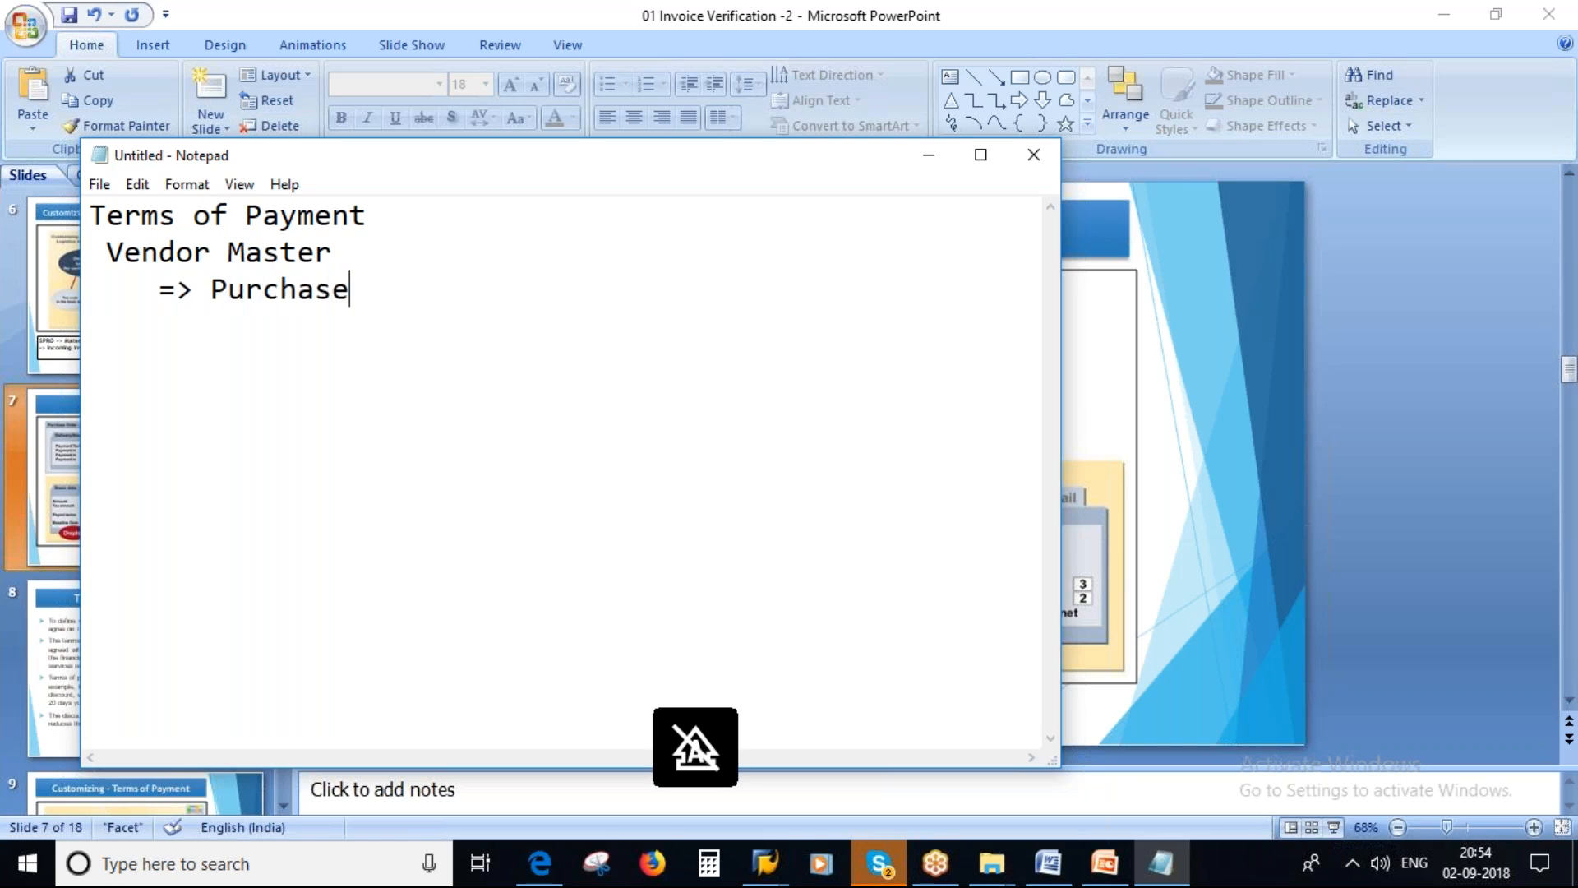
pyautogui.write(' Order')
pyautogui.press('Return')
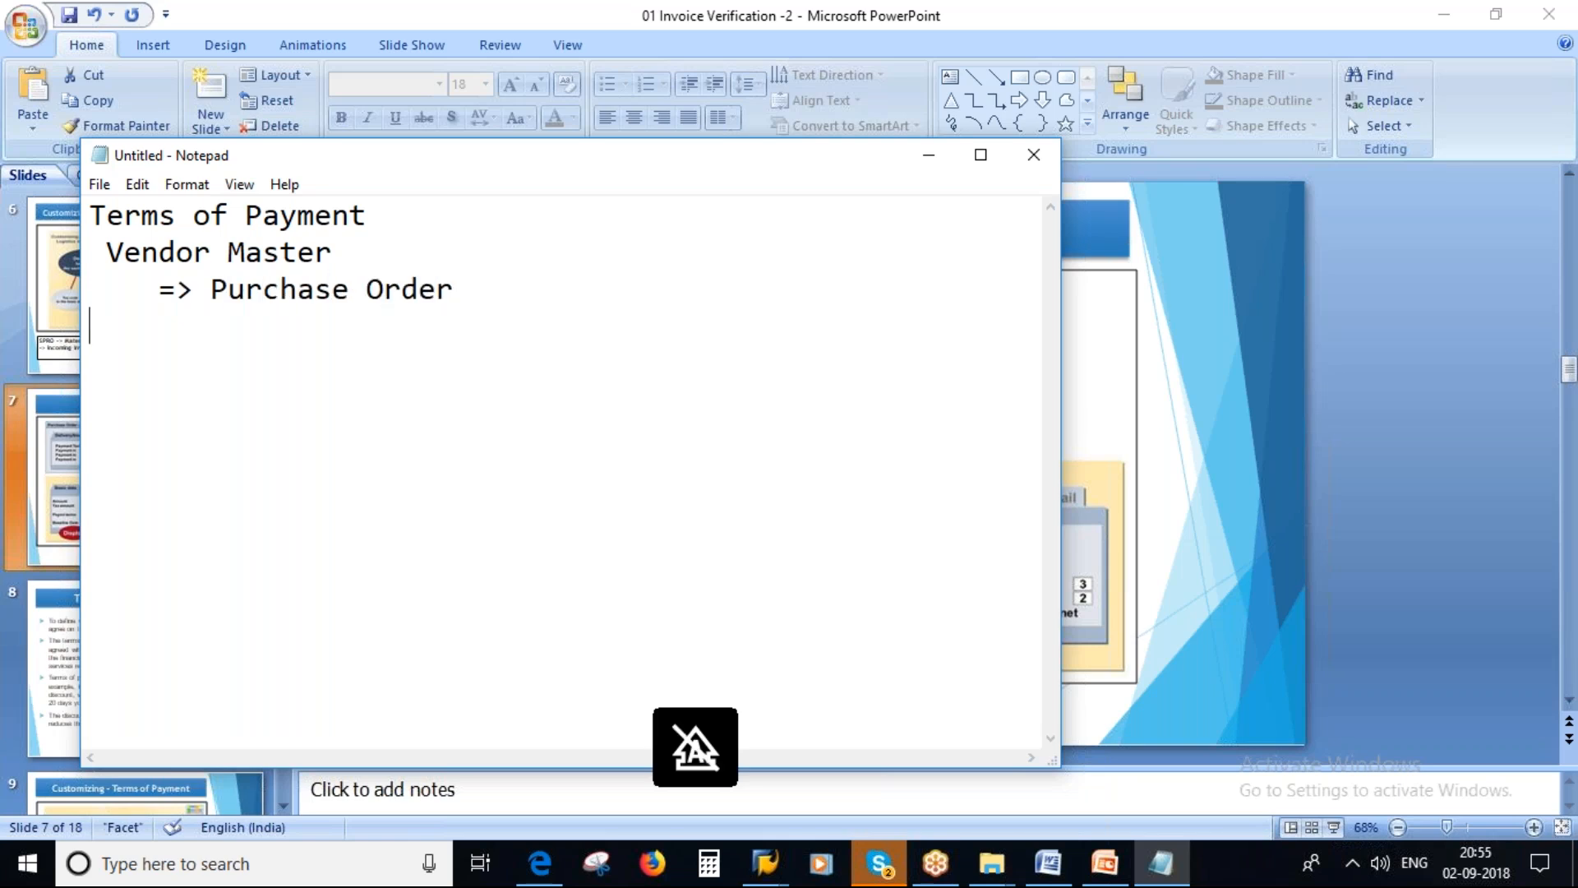
pyautogui.write('=> ')
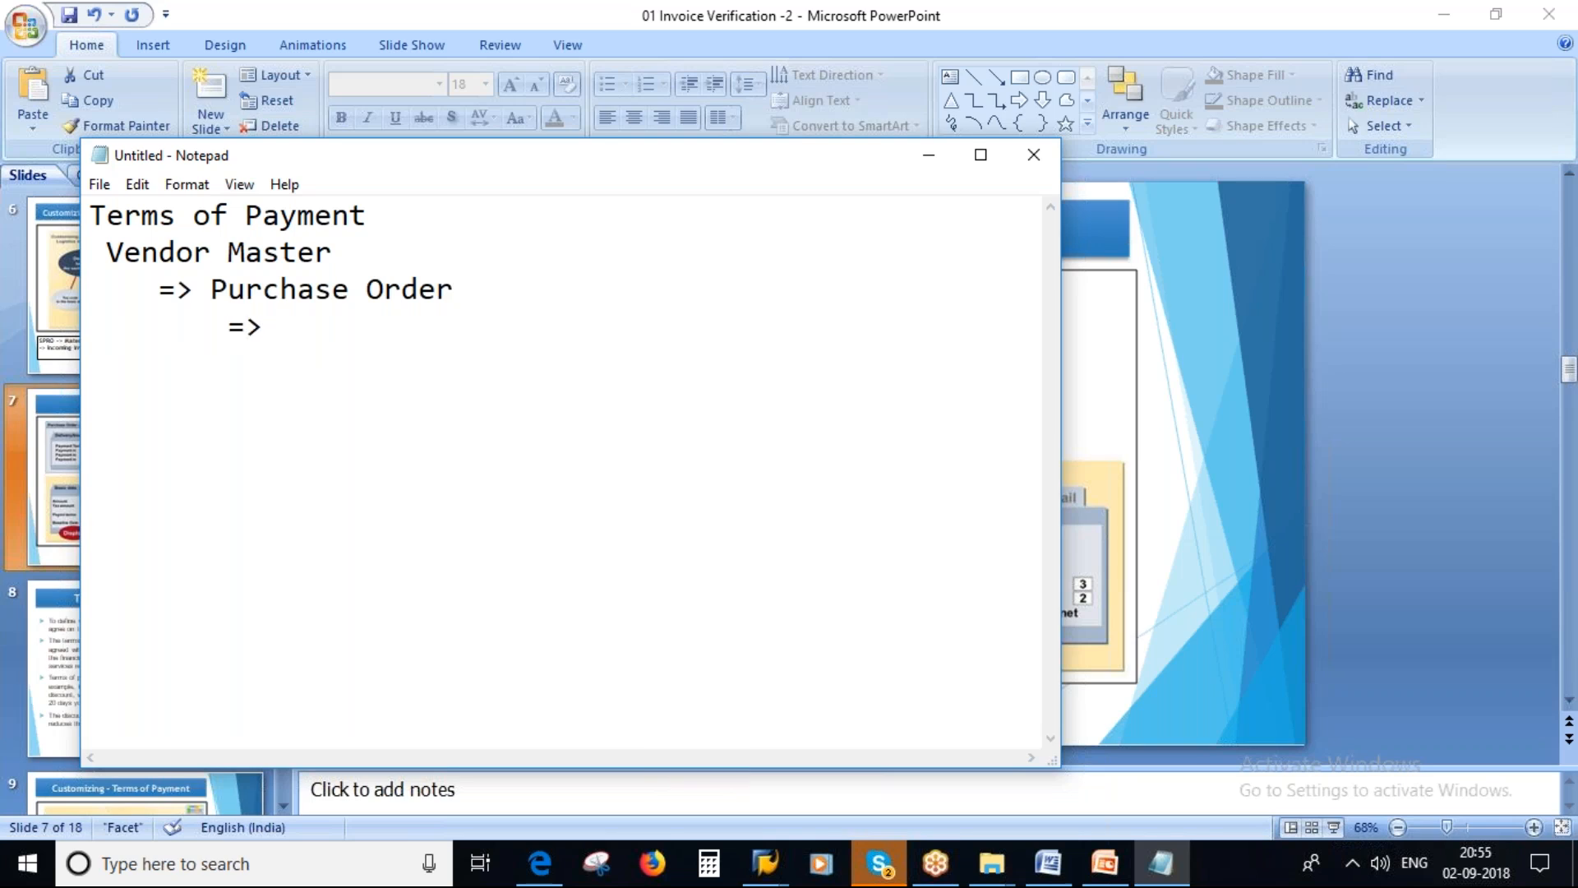
pyautogui.write('In')
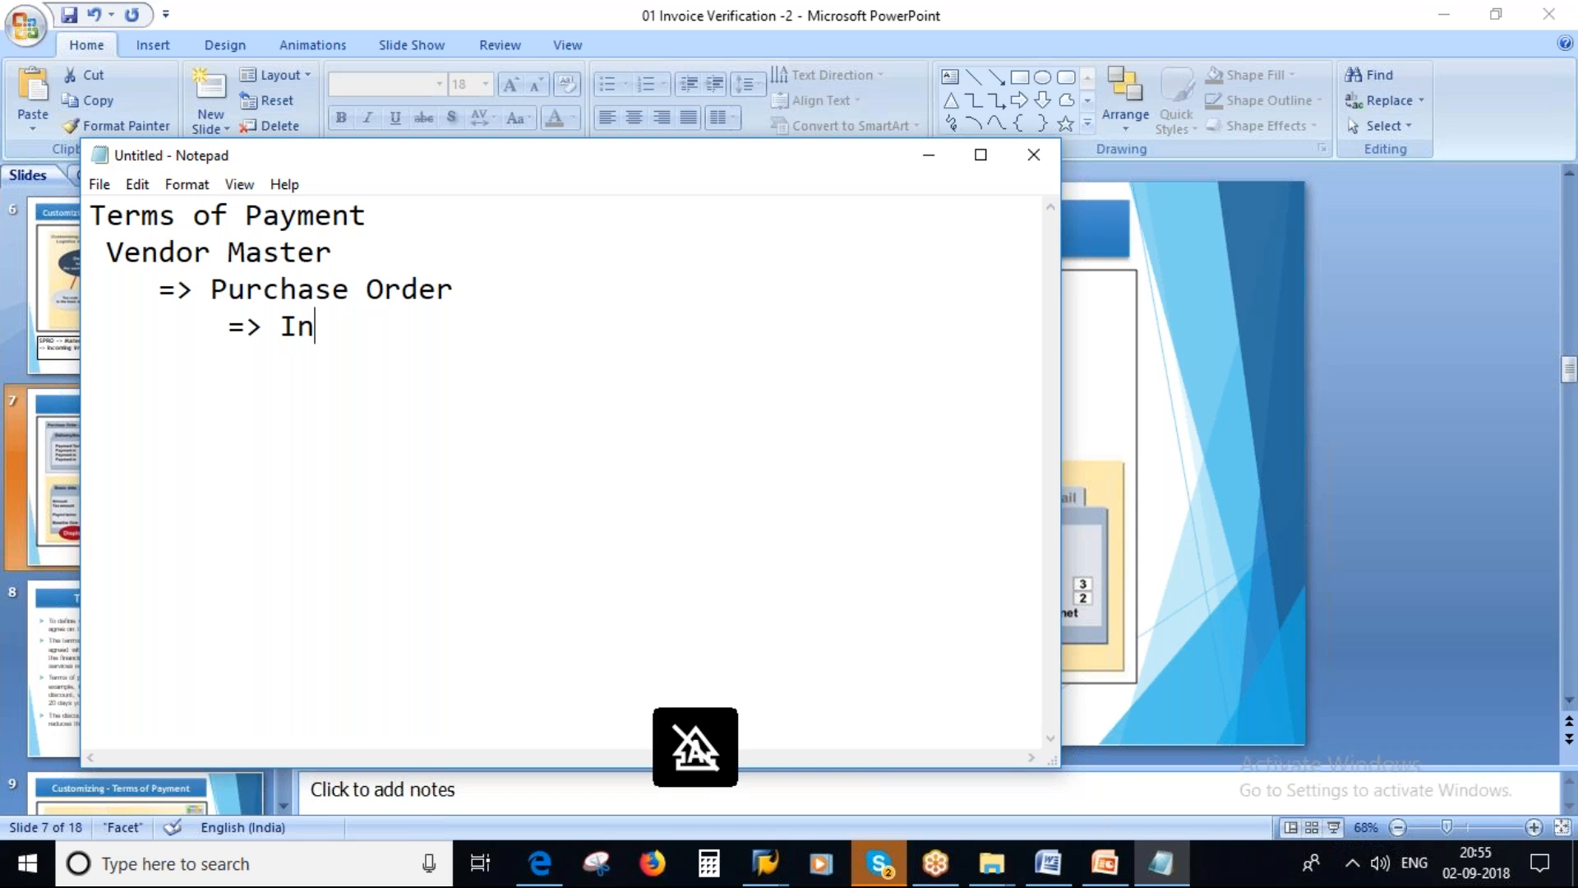
pyautogui.write('o')
pyautogui.press('BackSpace')
pyautogui.write('voice document - MIRO')
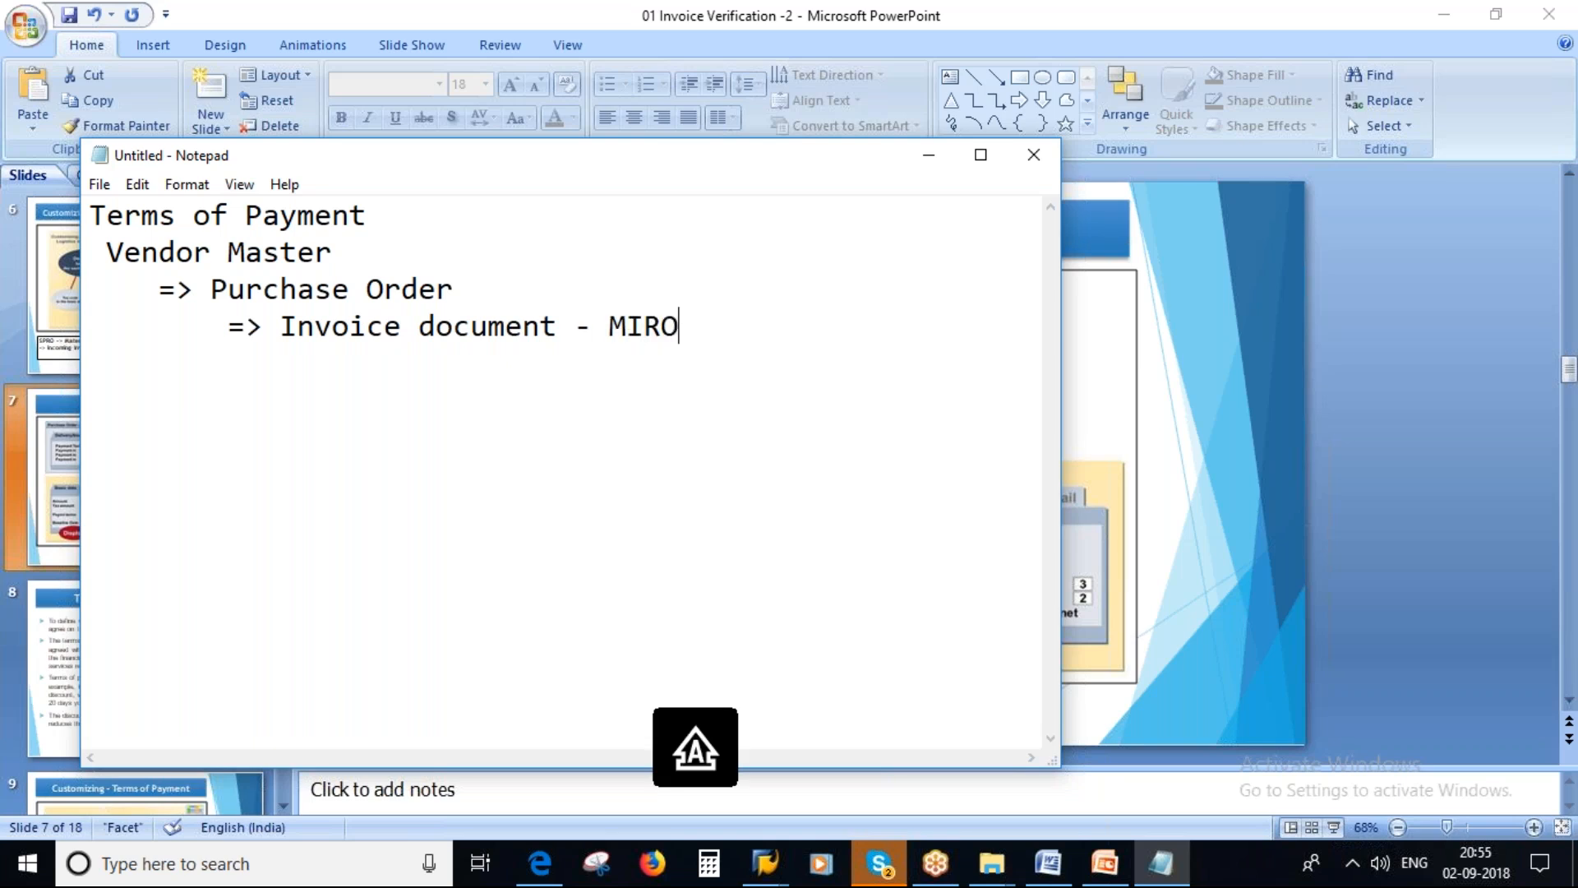
pyautogui.moveTo(333, 253); pyautogui.dragTo(120, 260)
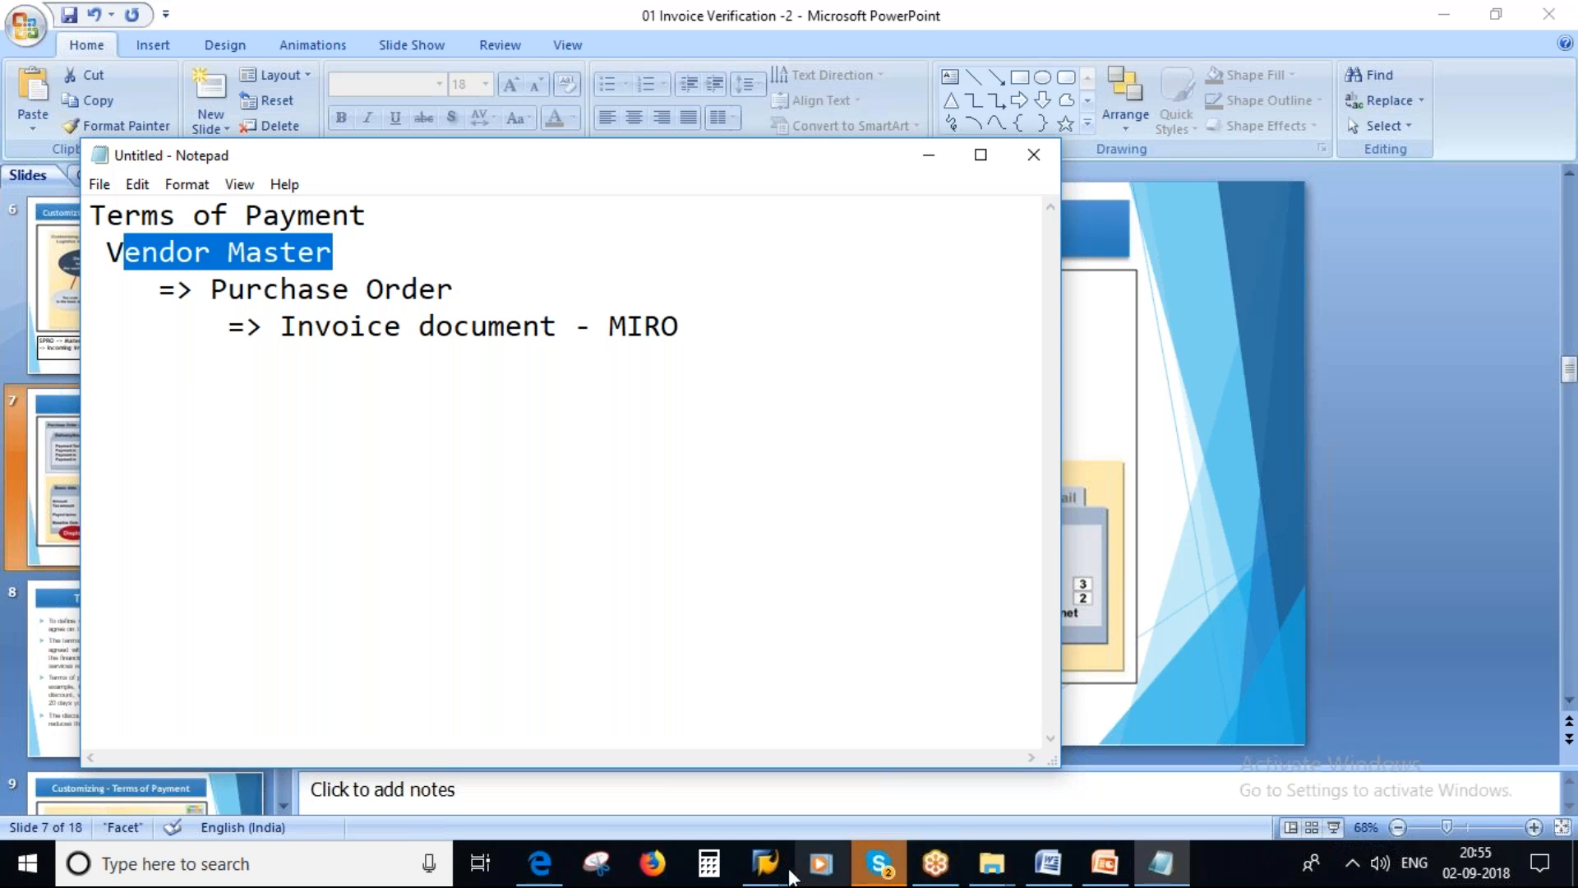
# Step: Switch to an SAP session, leave its current transaction, and display the purchase order in transaction ME23N
pyautogui.moveTo(789, 875)
pyautogui.click(773, 767)
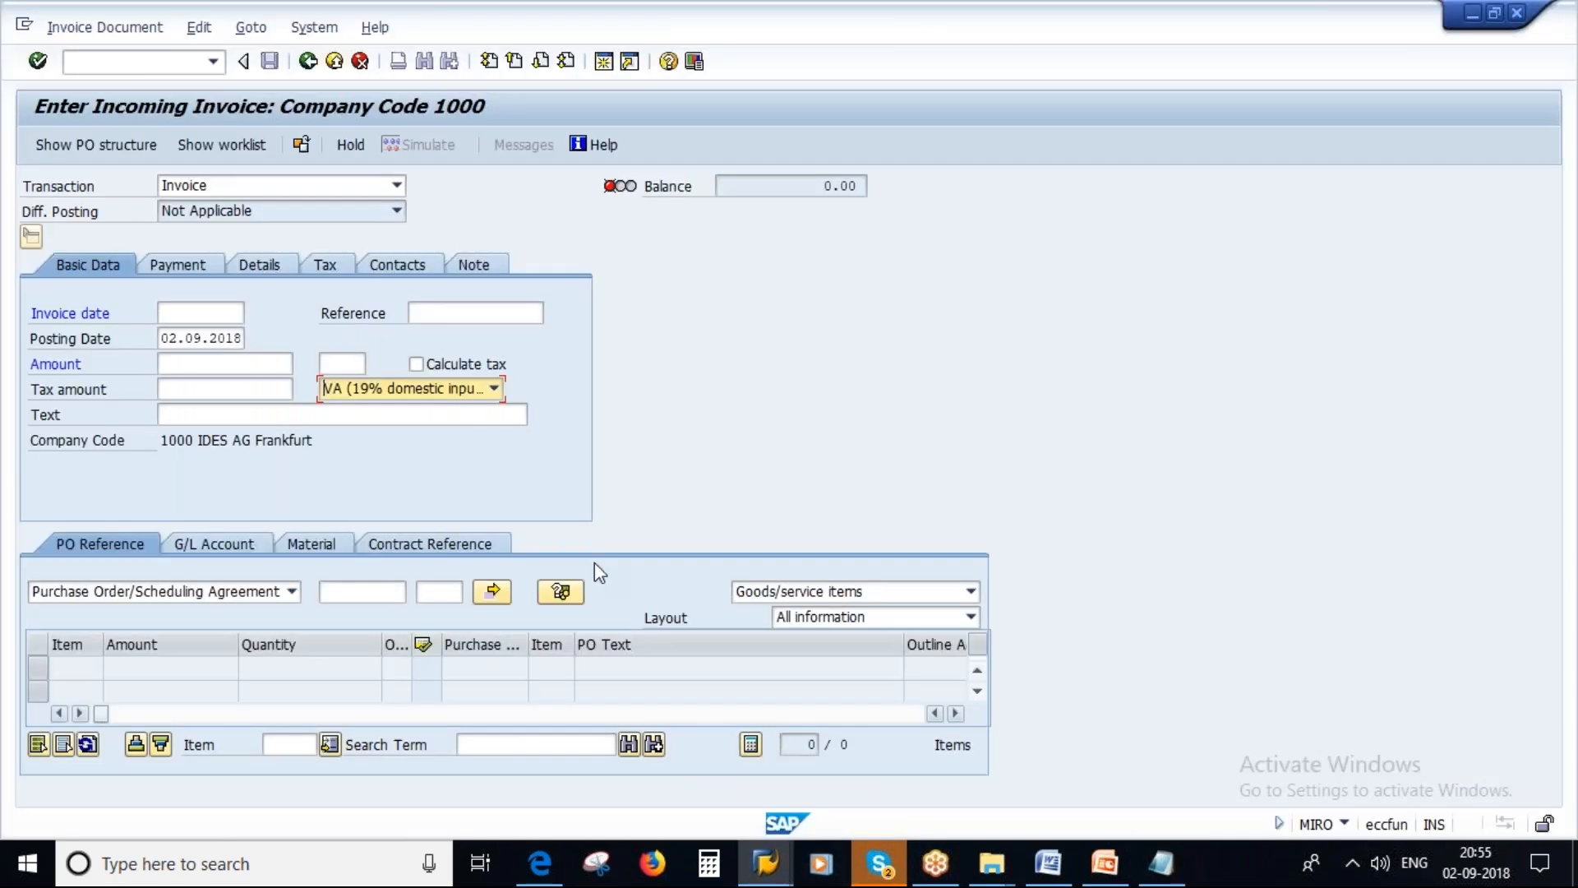
pyautogui.click(776, 853)
pyautogui.click(593, 768)
pyautogui.click(132, 62)
pyautogui.write('/n')
pyautogui.press('Return')
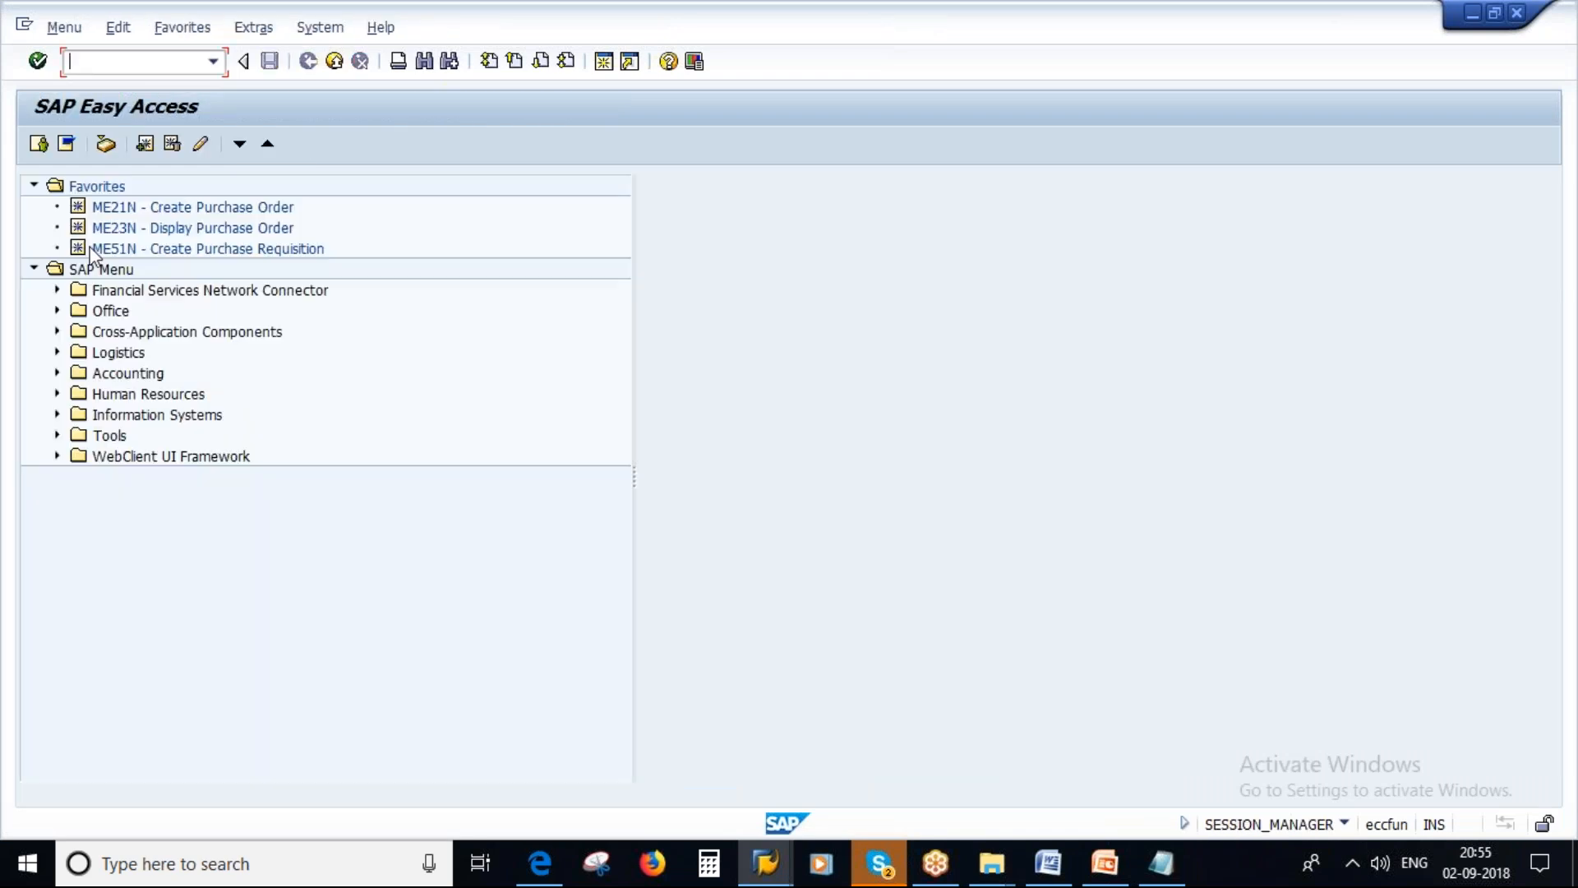
pyautogui.write('ME21')
pyautogui.write('N')
pyautogui.press('Return')
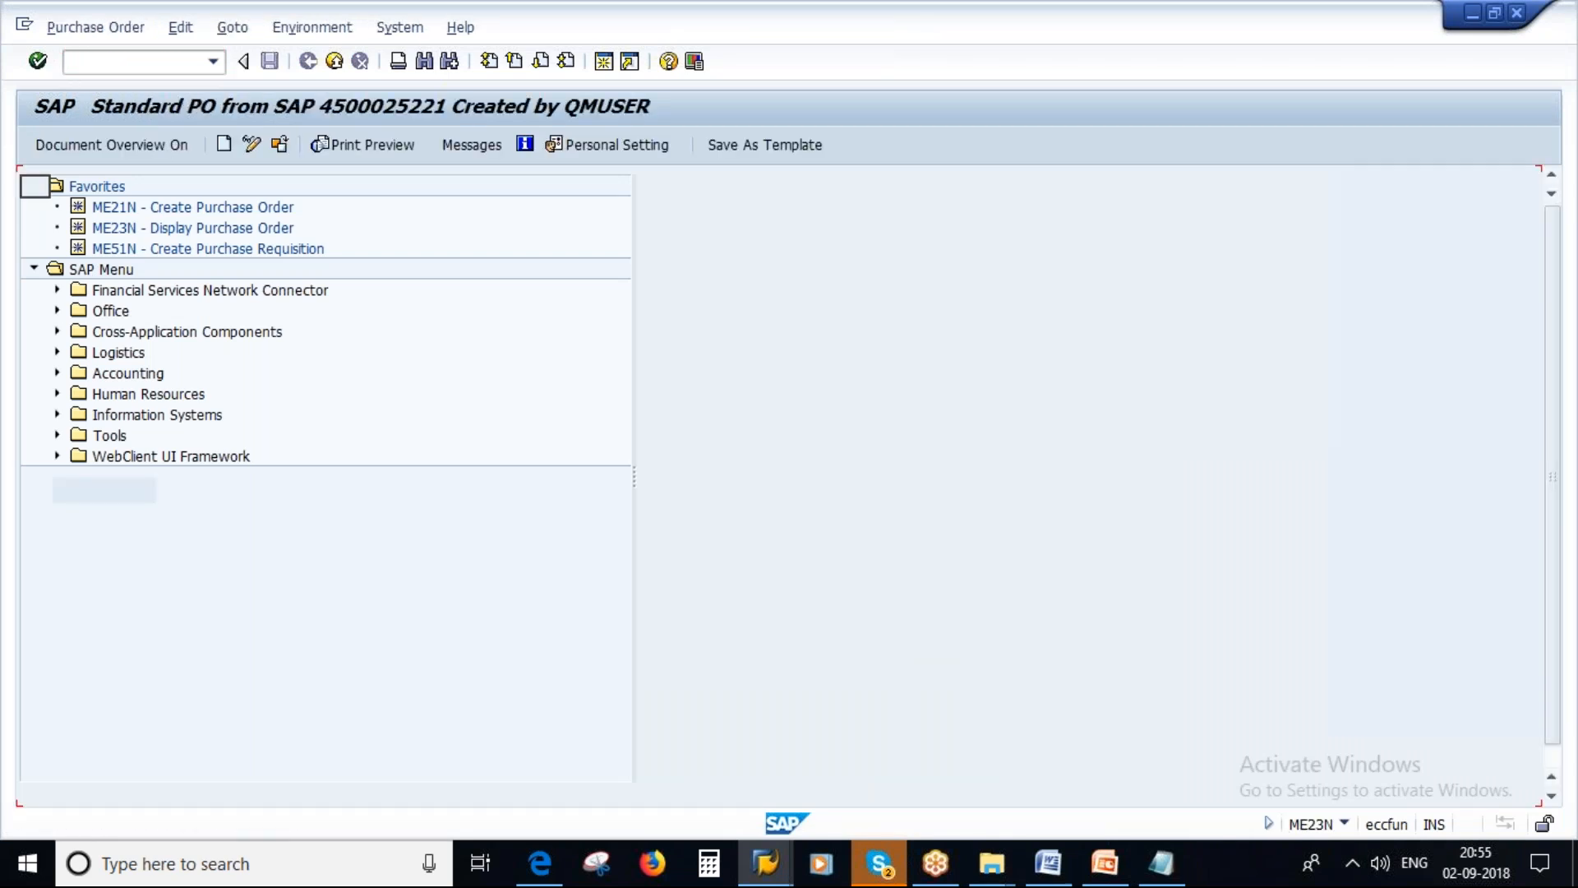
# Step: Expand the purchase order header and examine the payment terms in its Delivery/Invoice data
pyautogui.click(491, 187)
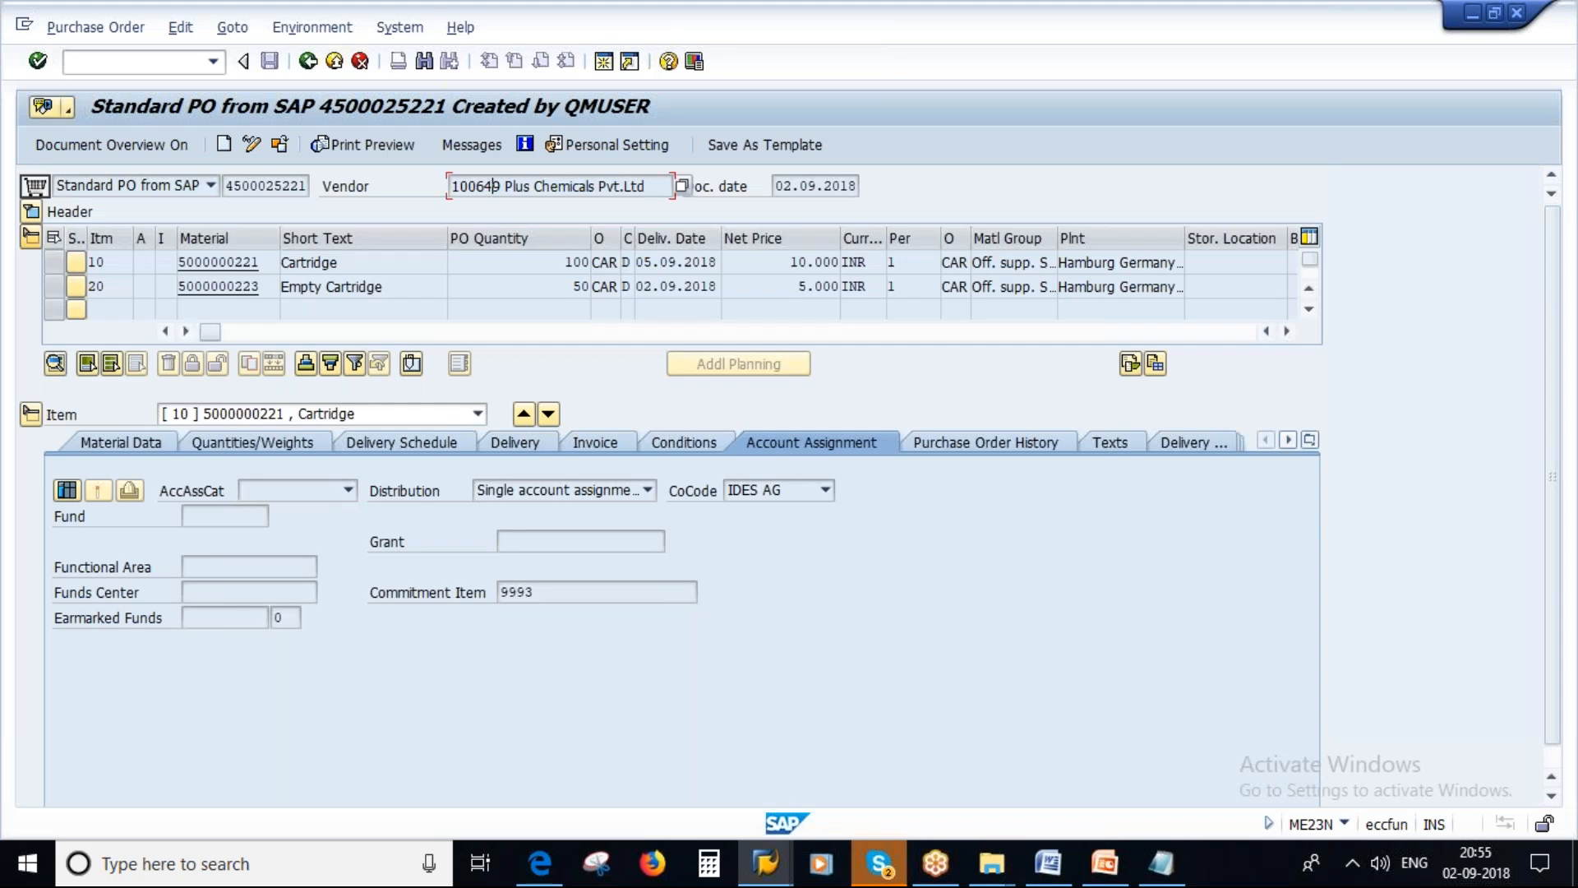
pyautogui.click(32, 214)
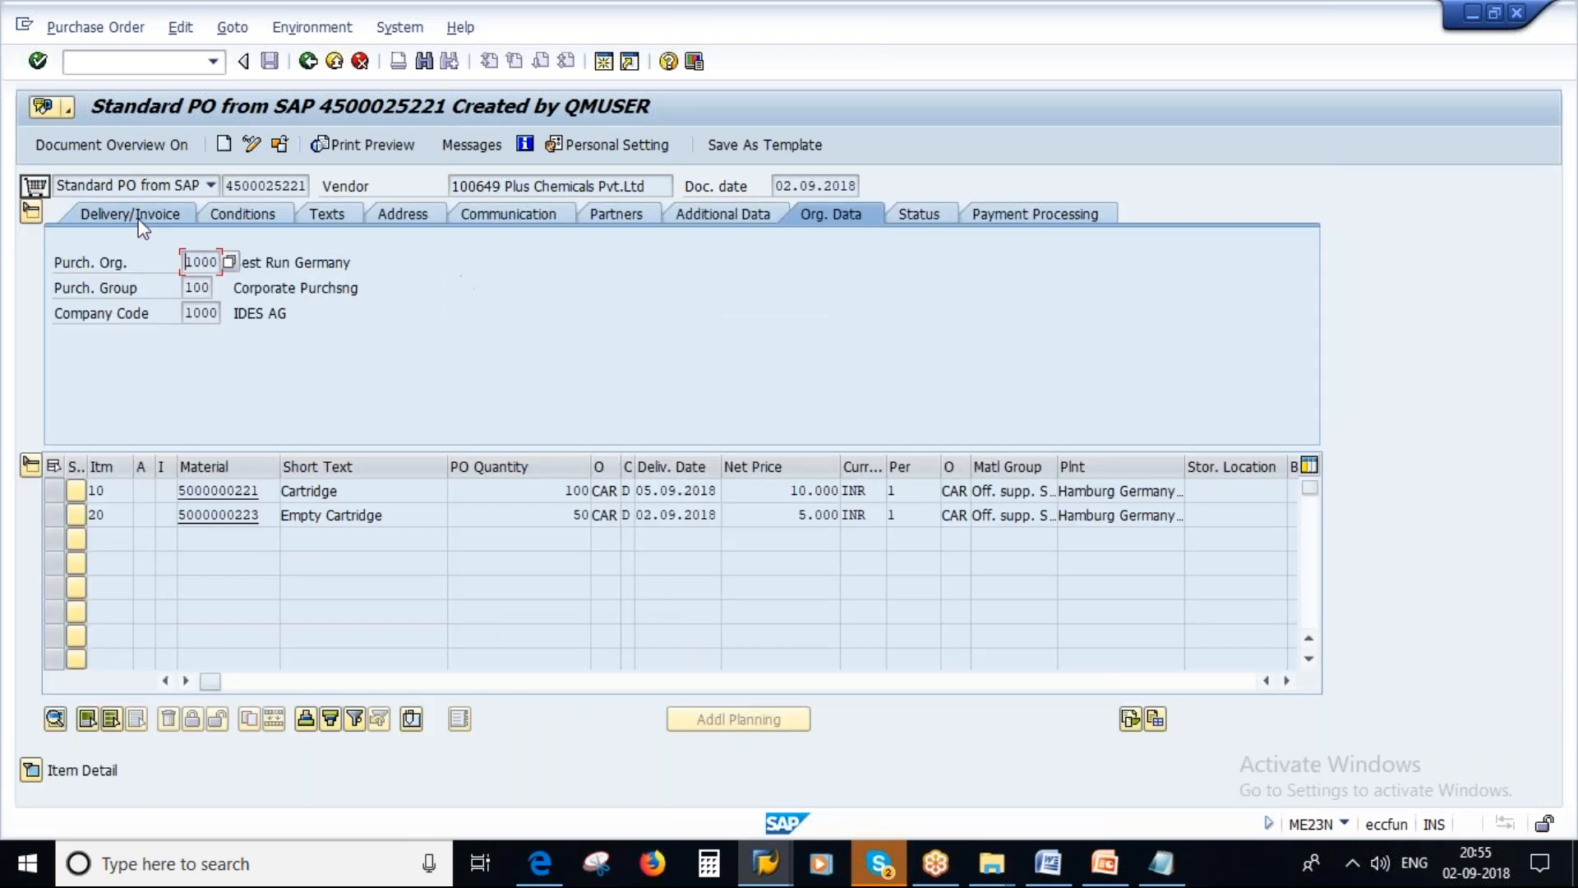
pyautogui.click(125, 213)
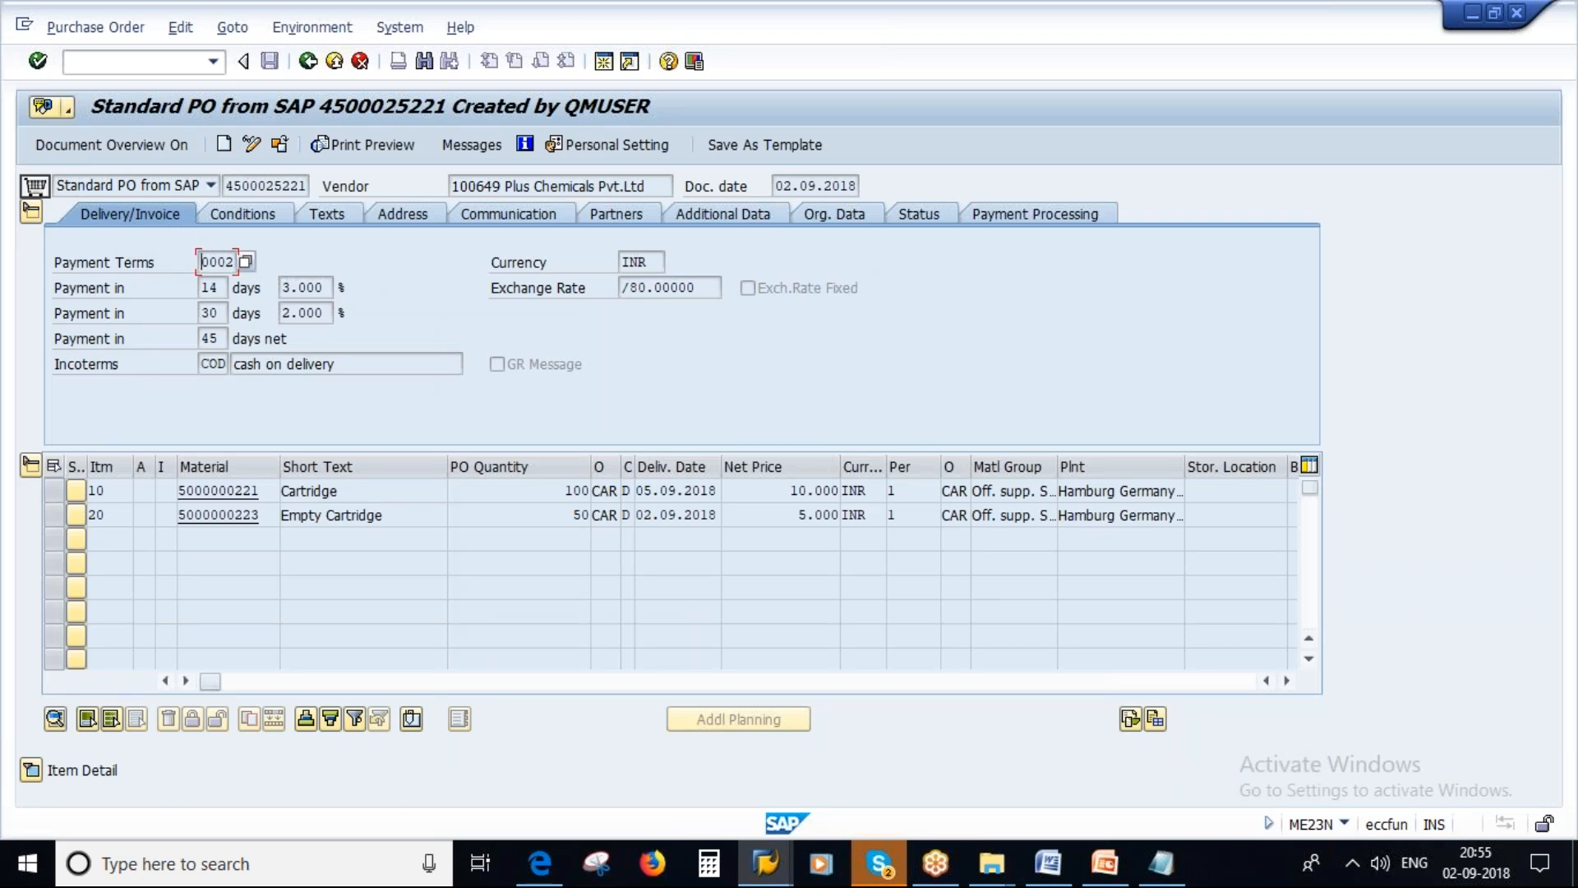
pyautogui.doubleClick(207, 263)
pyautogui.moveTo(203, 263); pyautogui.dragTo(235, 263)
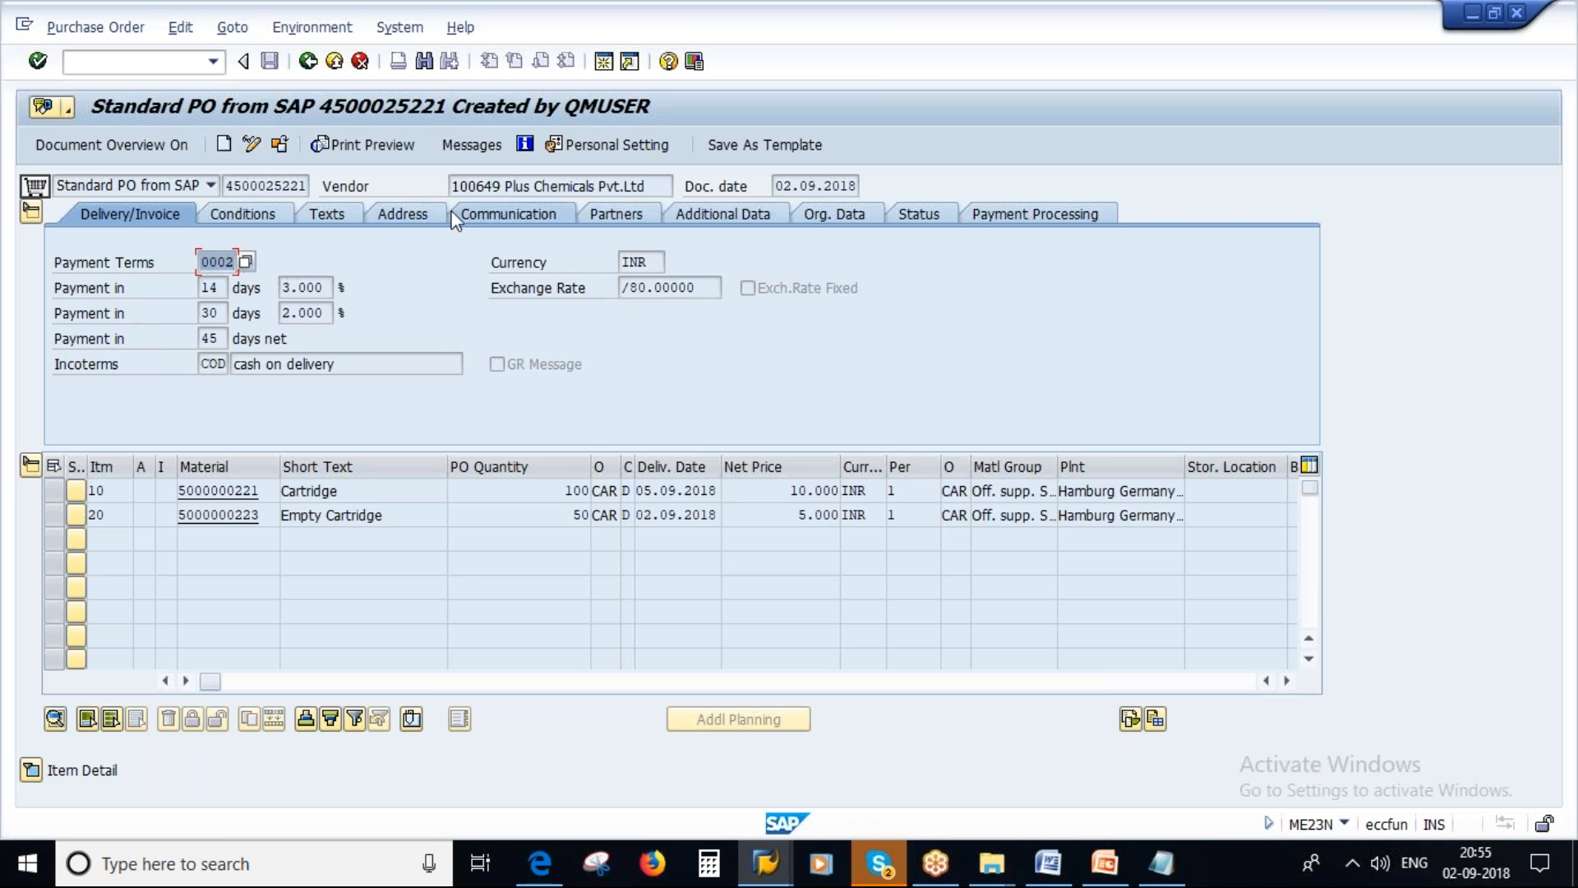
# Step: Open the vendor display transaction XK03 in a new session and select all views for purchasing organization 1000
pyautogui.click(505, 188)
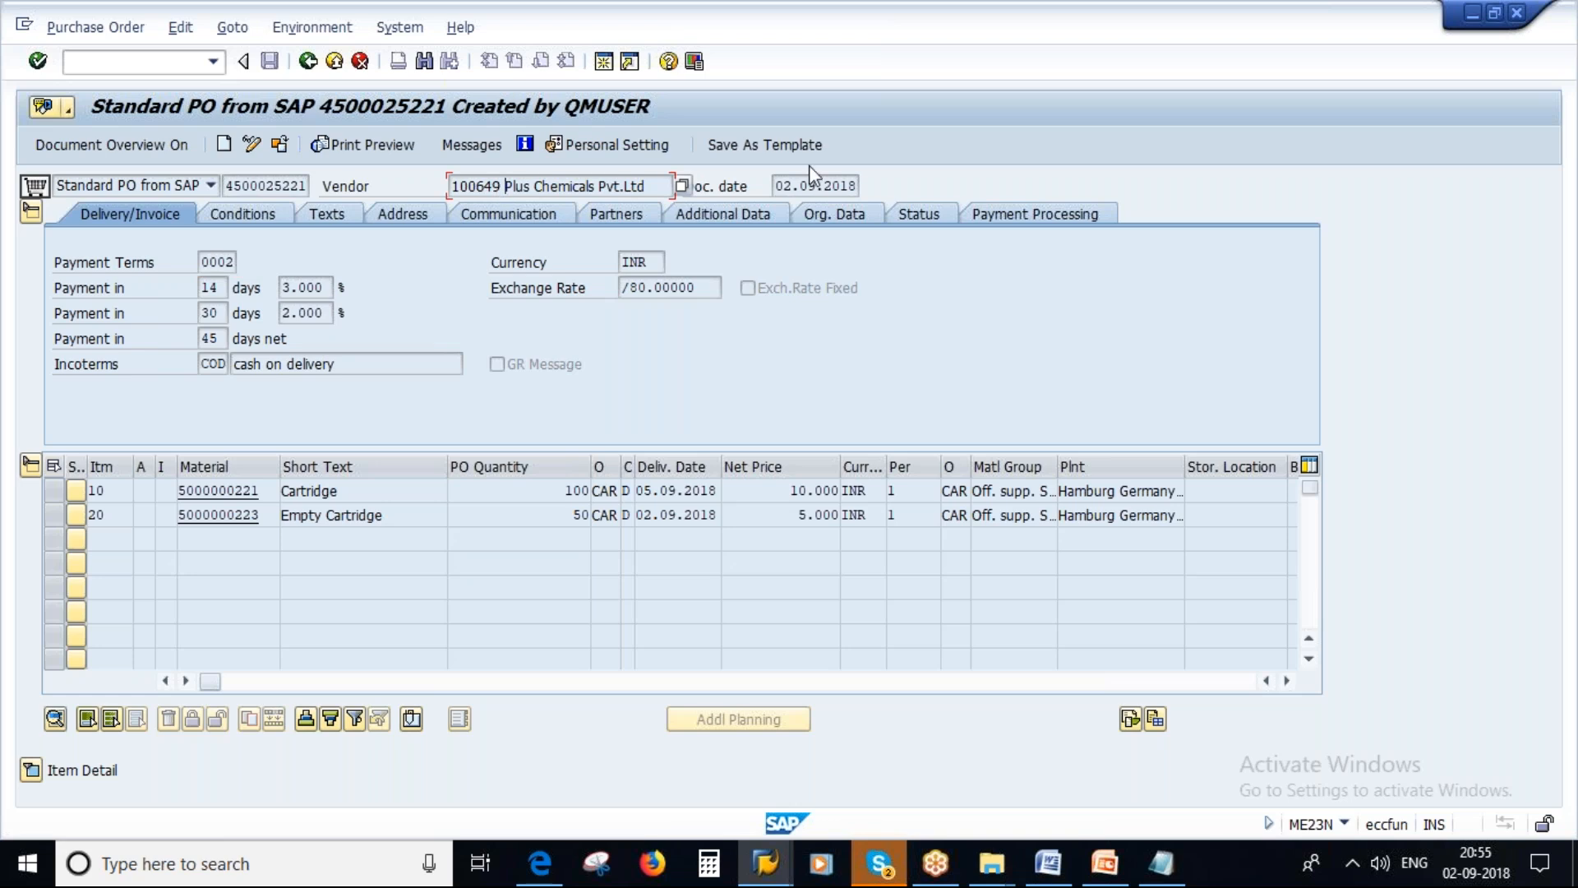
pyautogui.click(604, 62)
pyautogui.write('XK03')
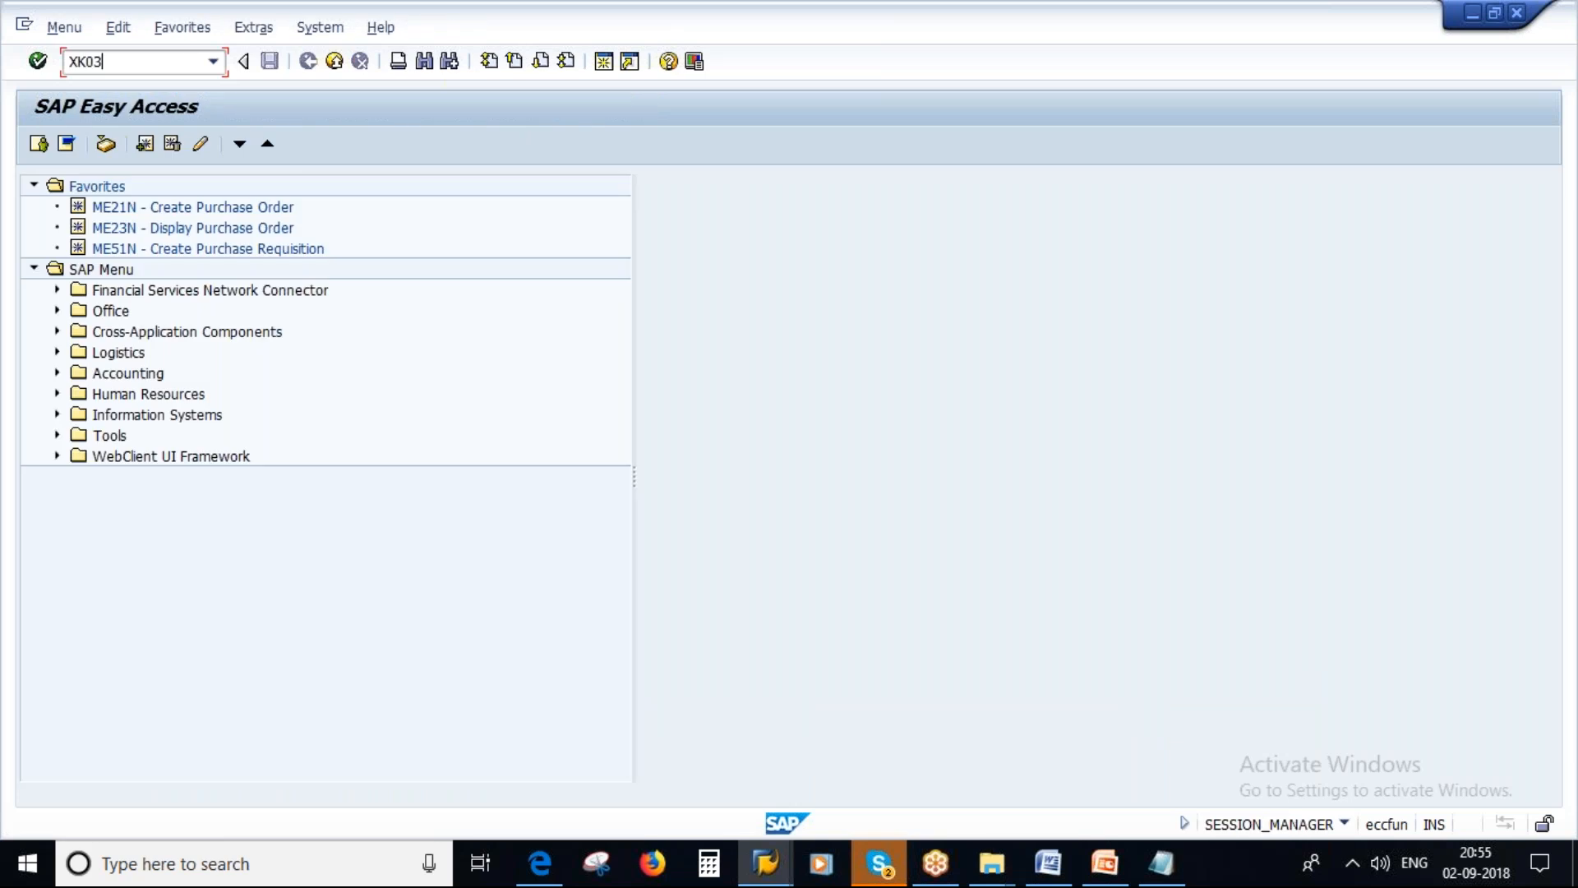
pyautogui.press('Return')
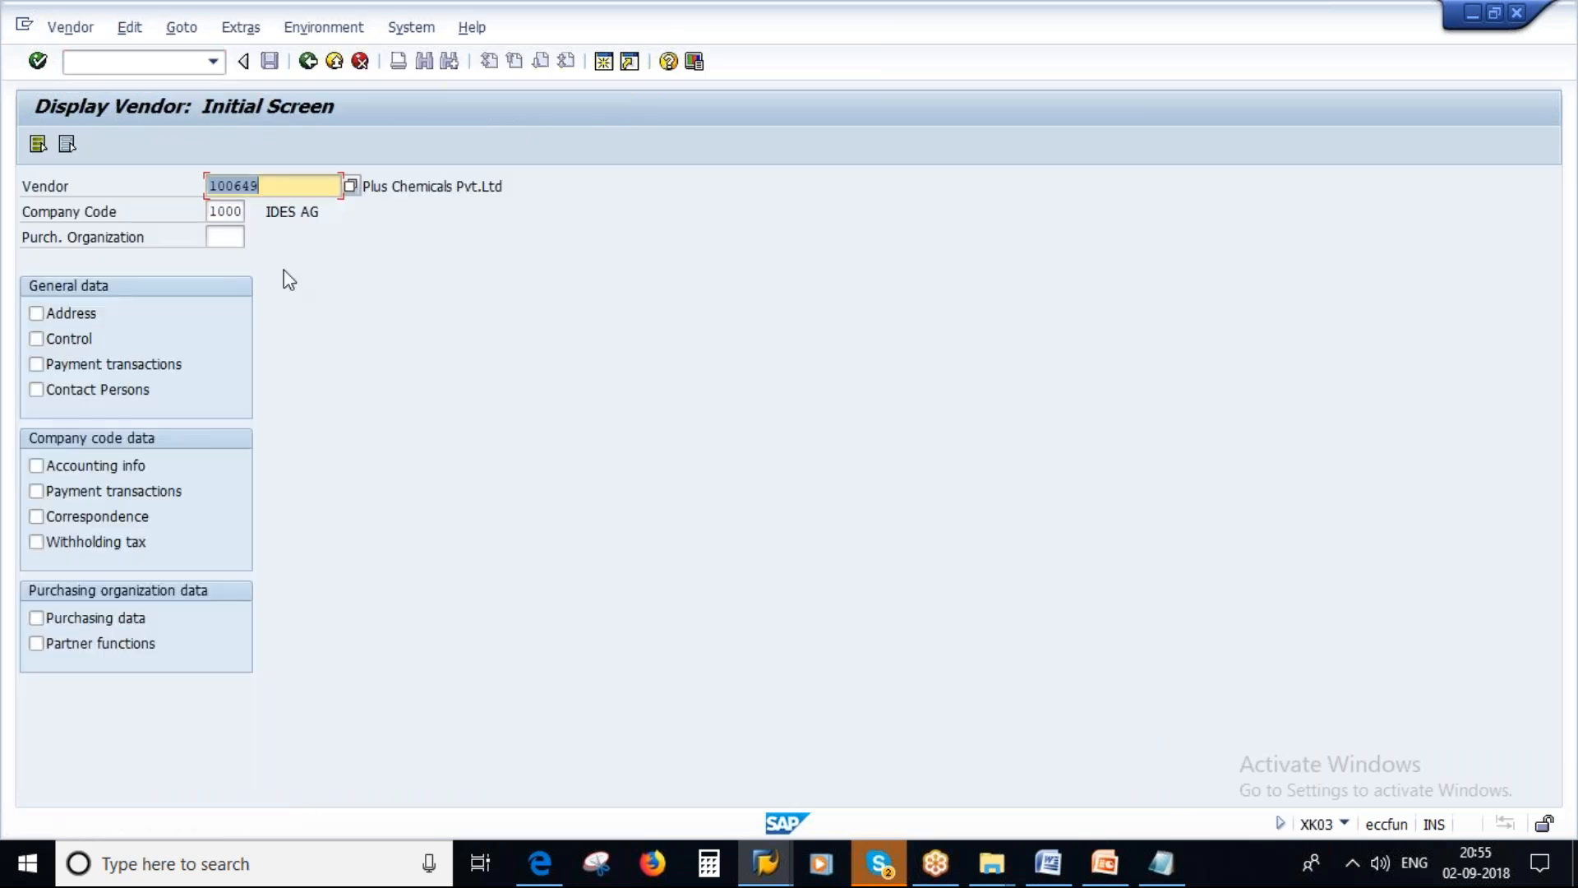
pyautogui.click(219, 236)
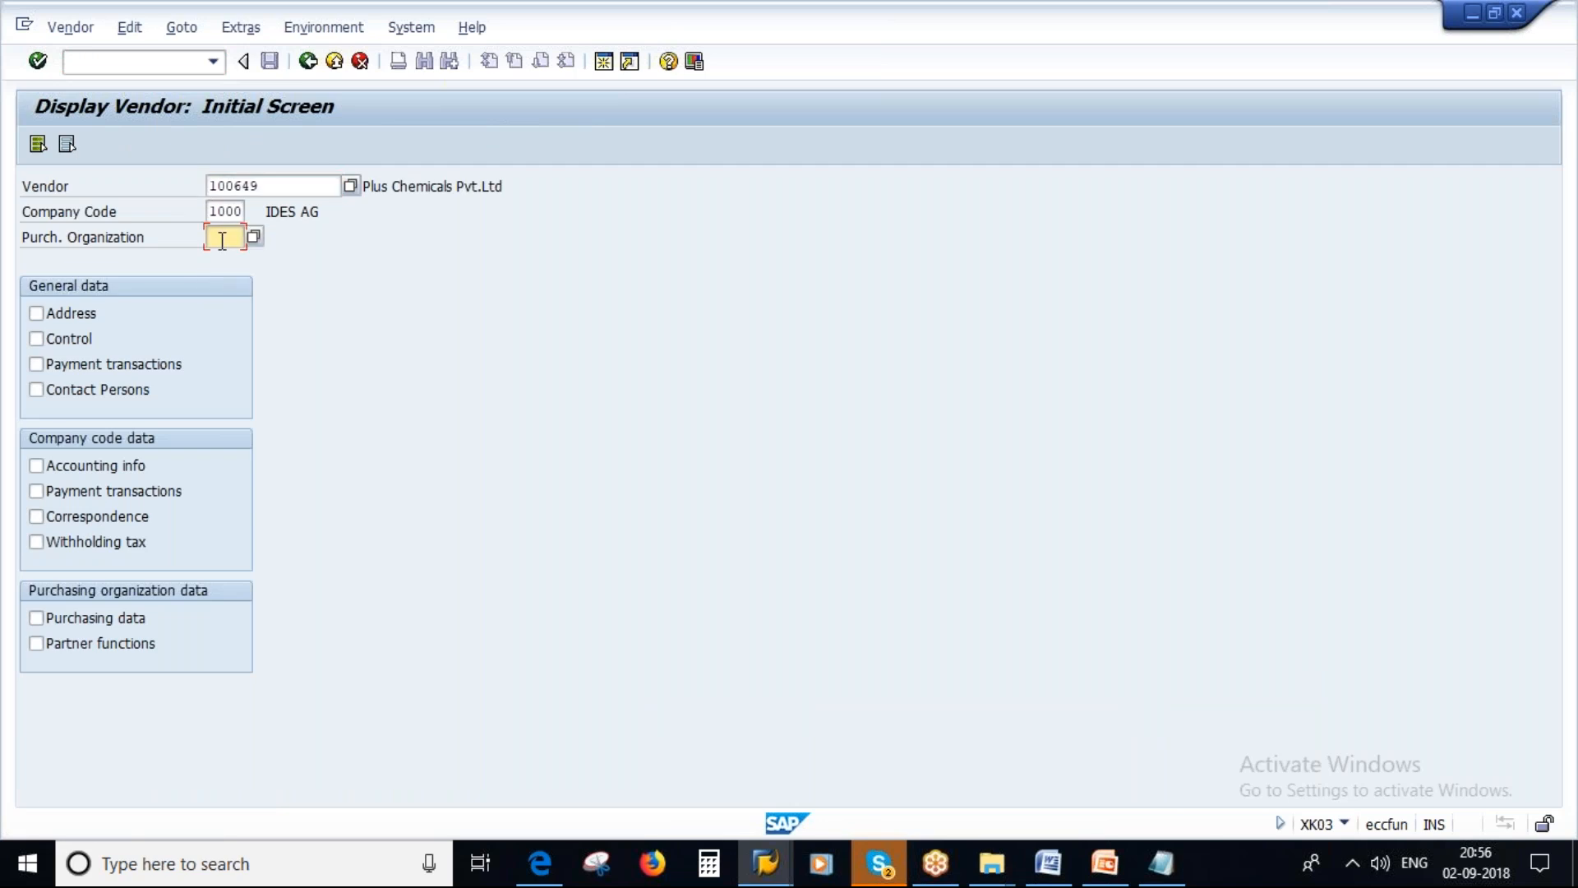
pyautogui.write('1000')
pyautogui.click(38, 144)
pyautogui.press('Return')
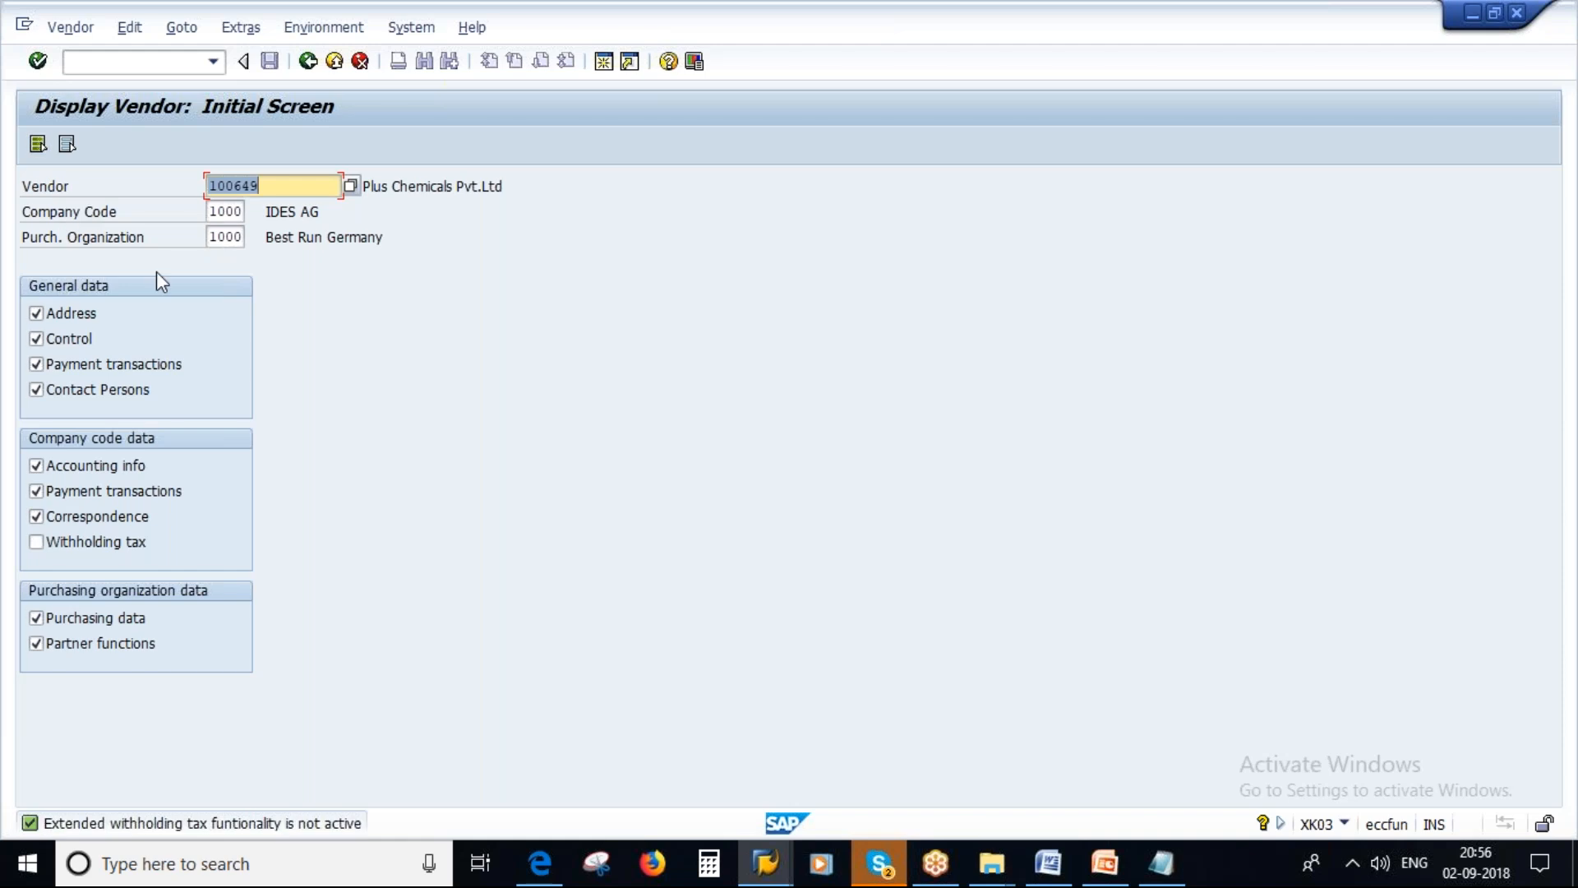
# Step: Advance through the vendor master views to Purchasing data and select the terms of payment under Conditions
pyautogui.press('Return')
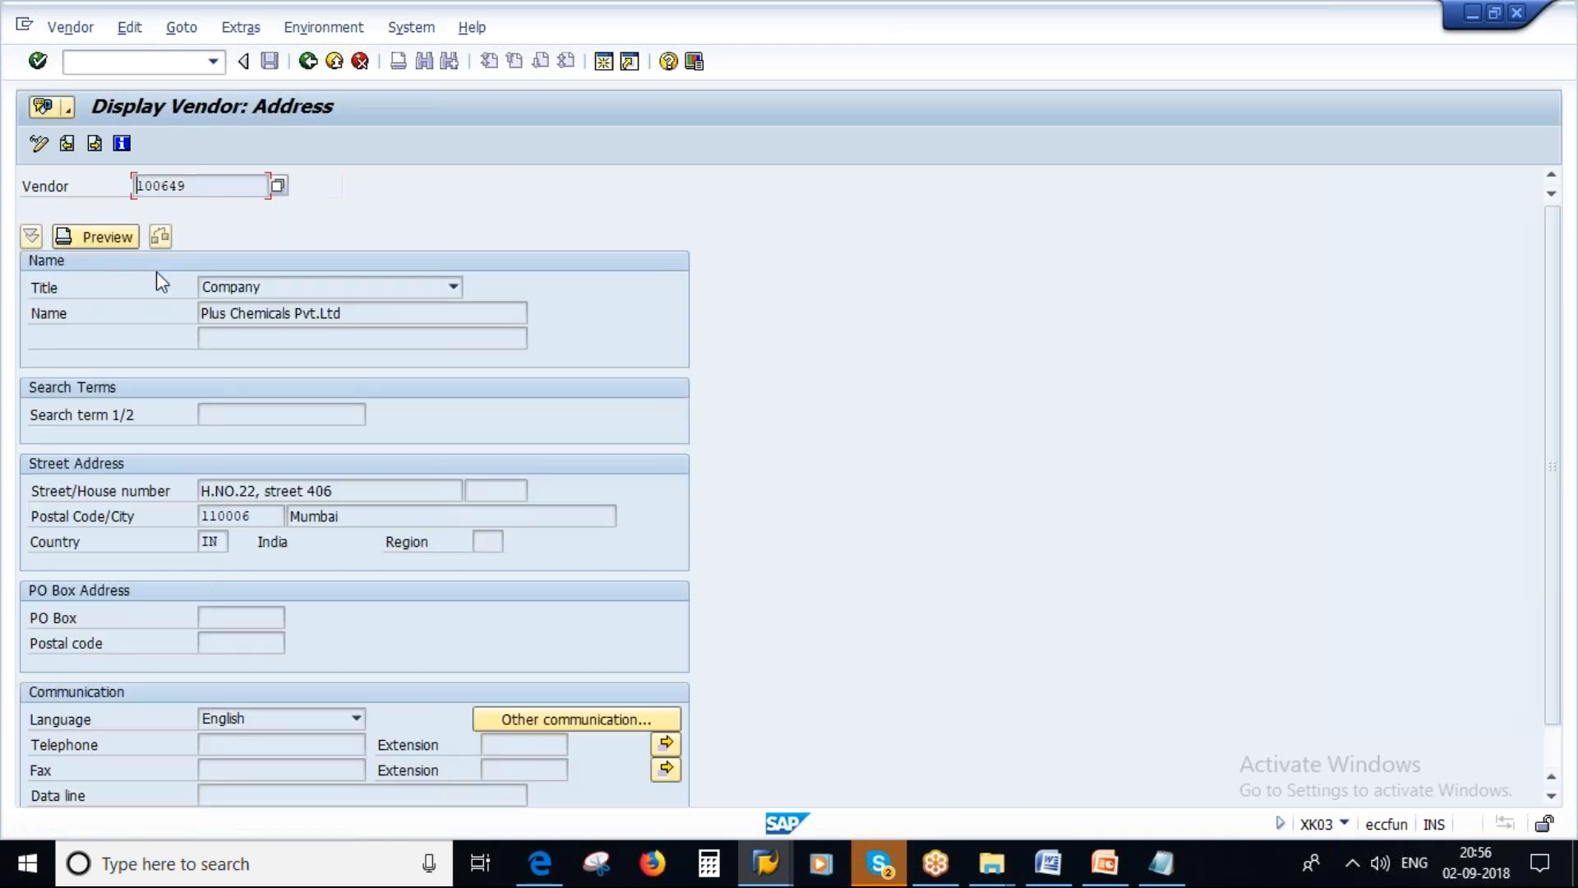
pyautogui.press('Return')
pyautogui.press('Return')
pyautogui.press('Return')
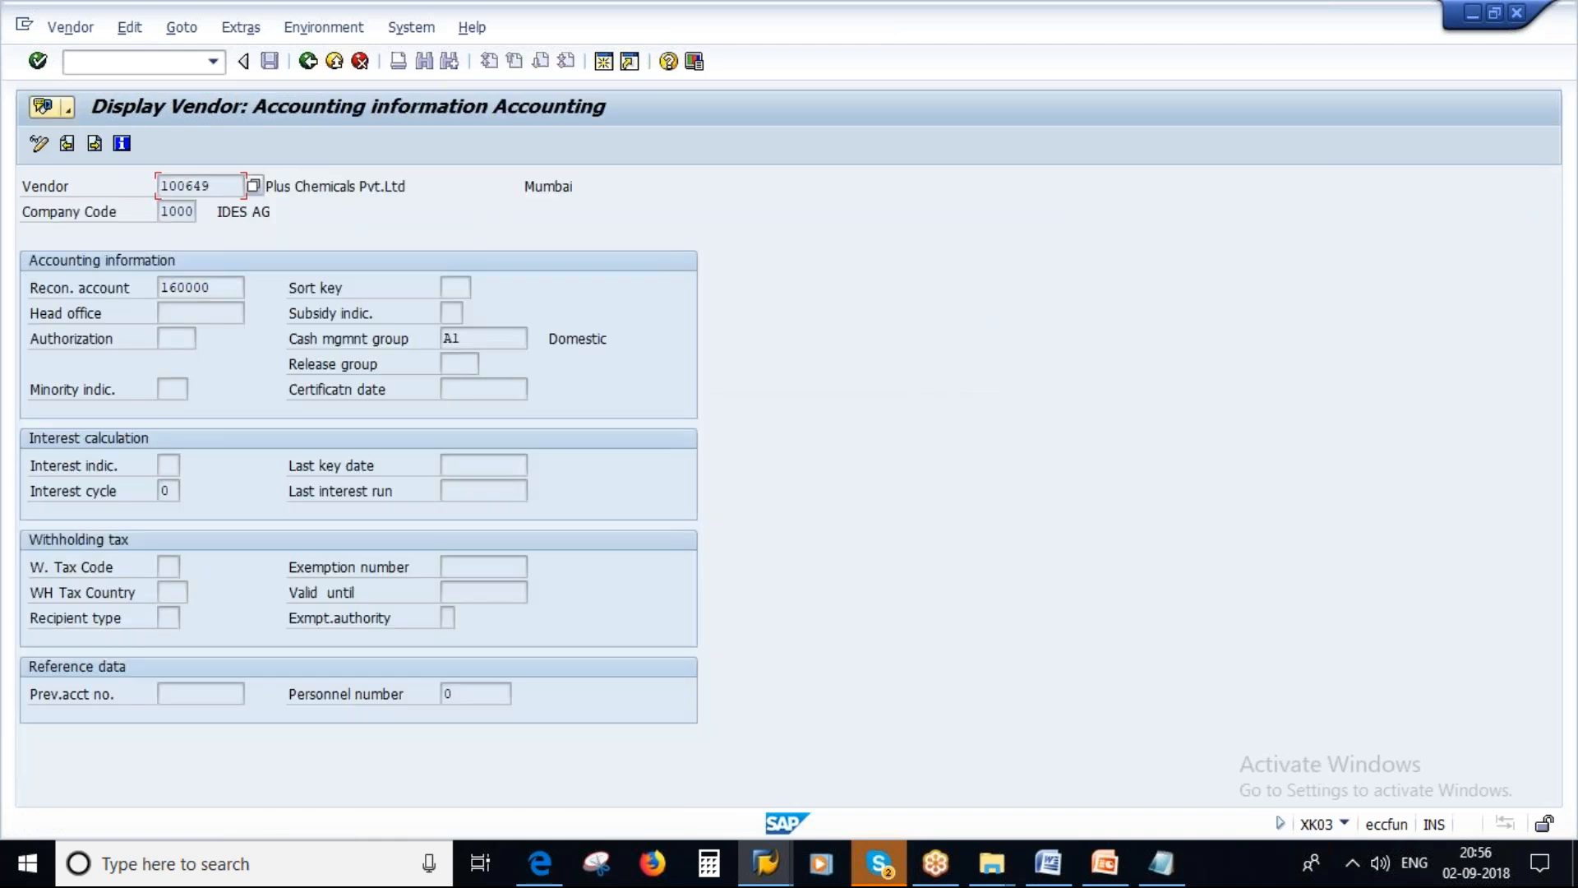
pyautogui.press('Return')
pyautogui.press('Return')
pyautogui.press('Return')
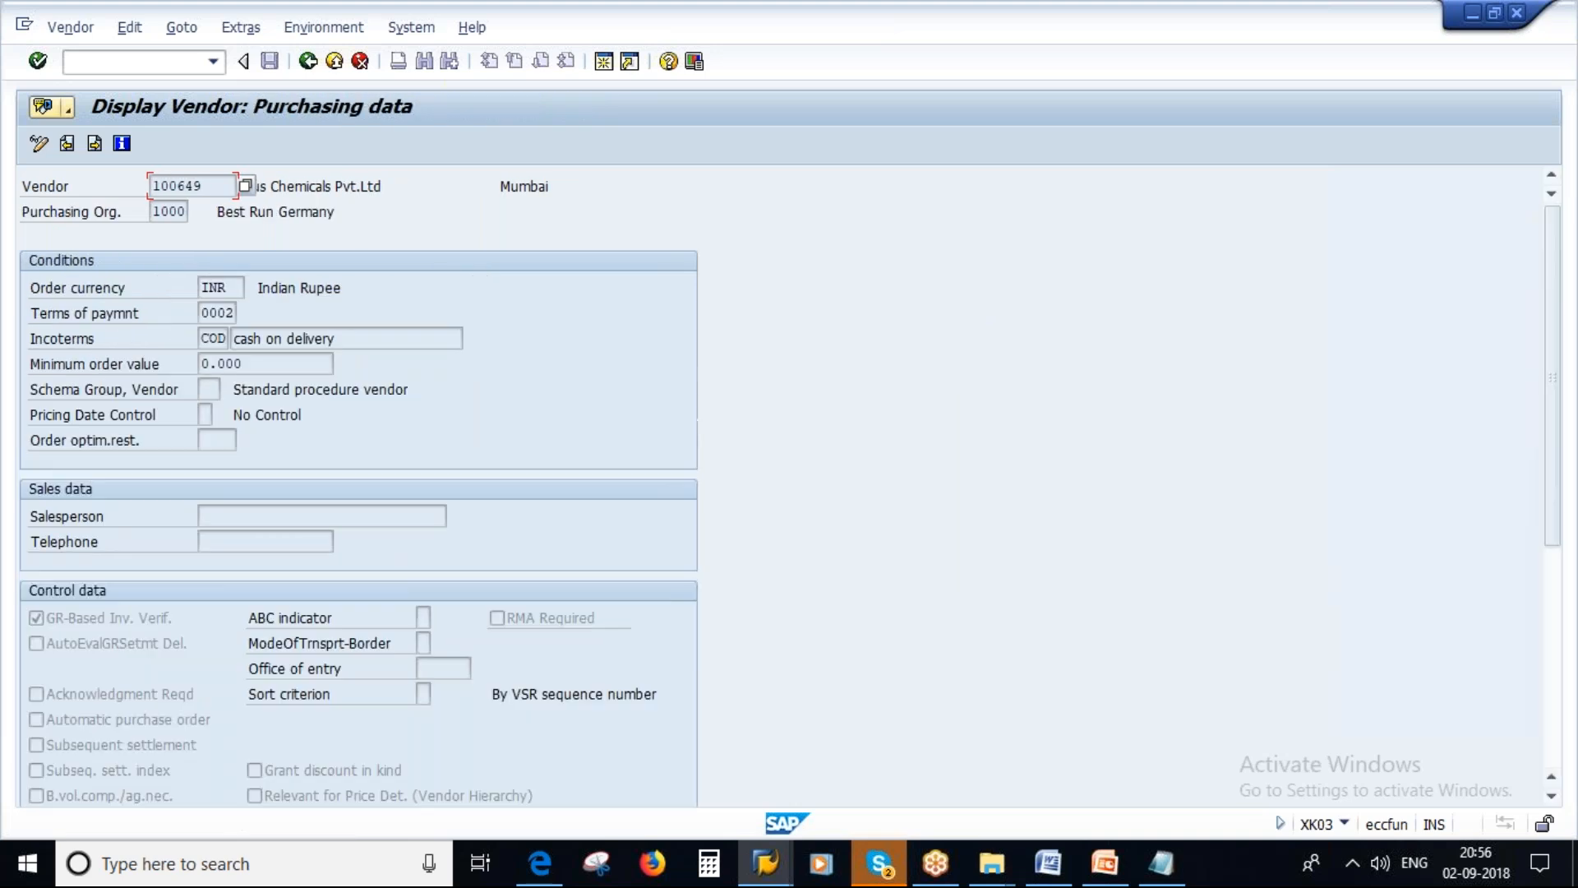
pyautogui.click(205, 317)
pyautogui.moveTo(206, 317); pyautogui.dragTo(379, 338)
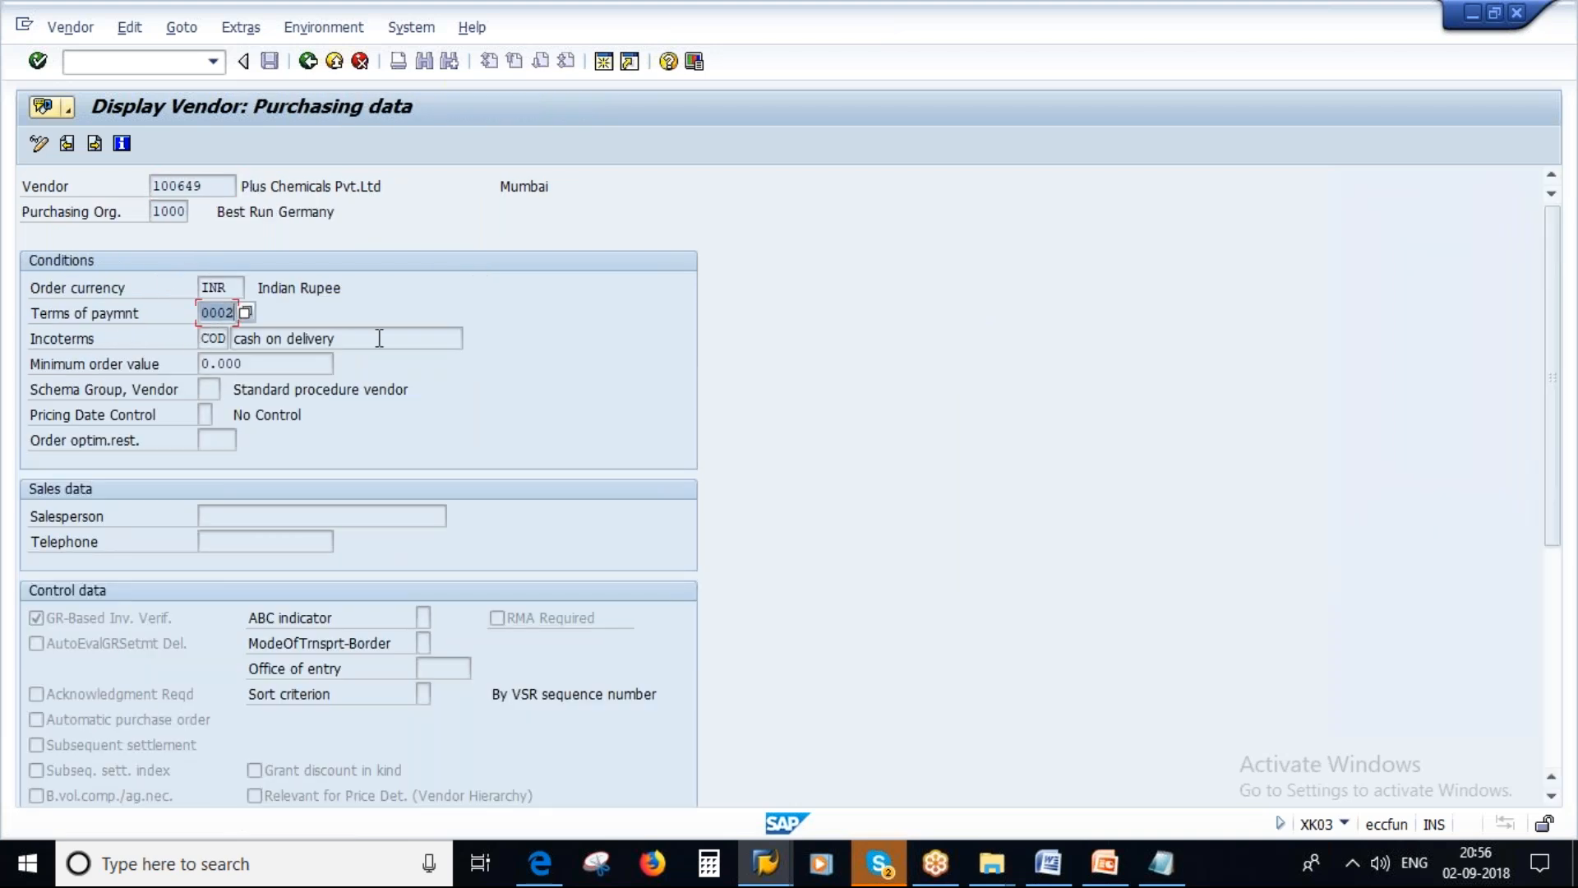
# Step: Look up entry 0002 in the list of payment terms, close the list, and review the vendor's terms of payment
pyautogui.click(245, 312)
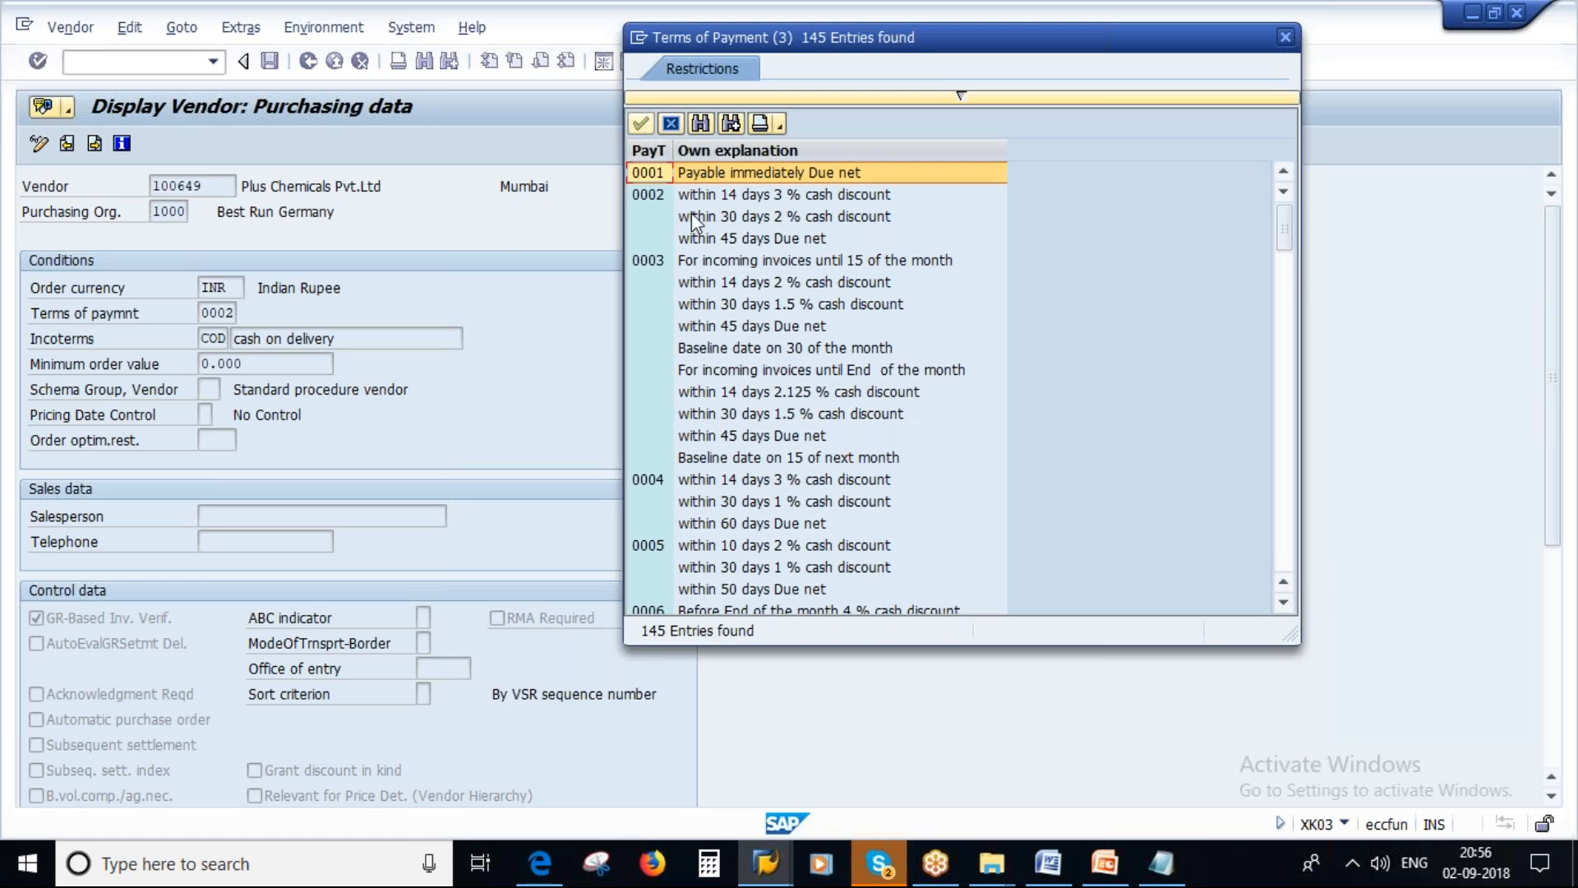
pyautogui.click(763, 195)
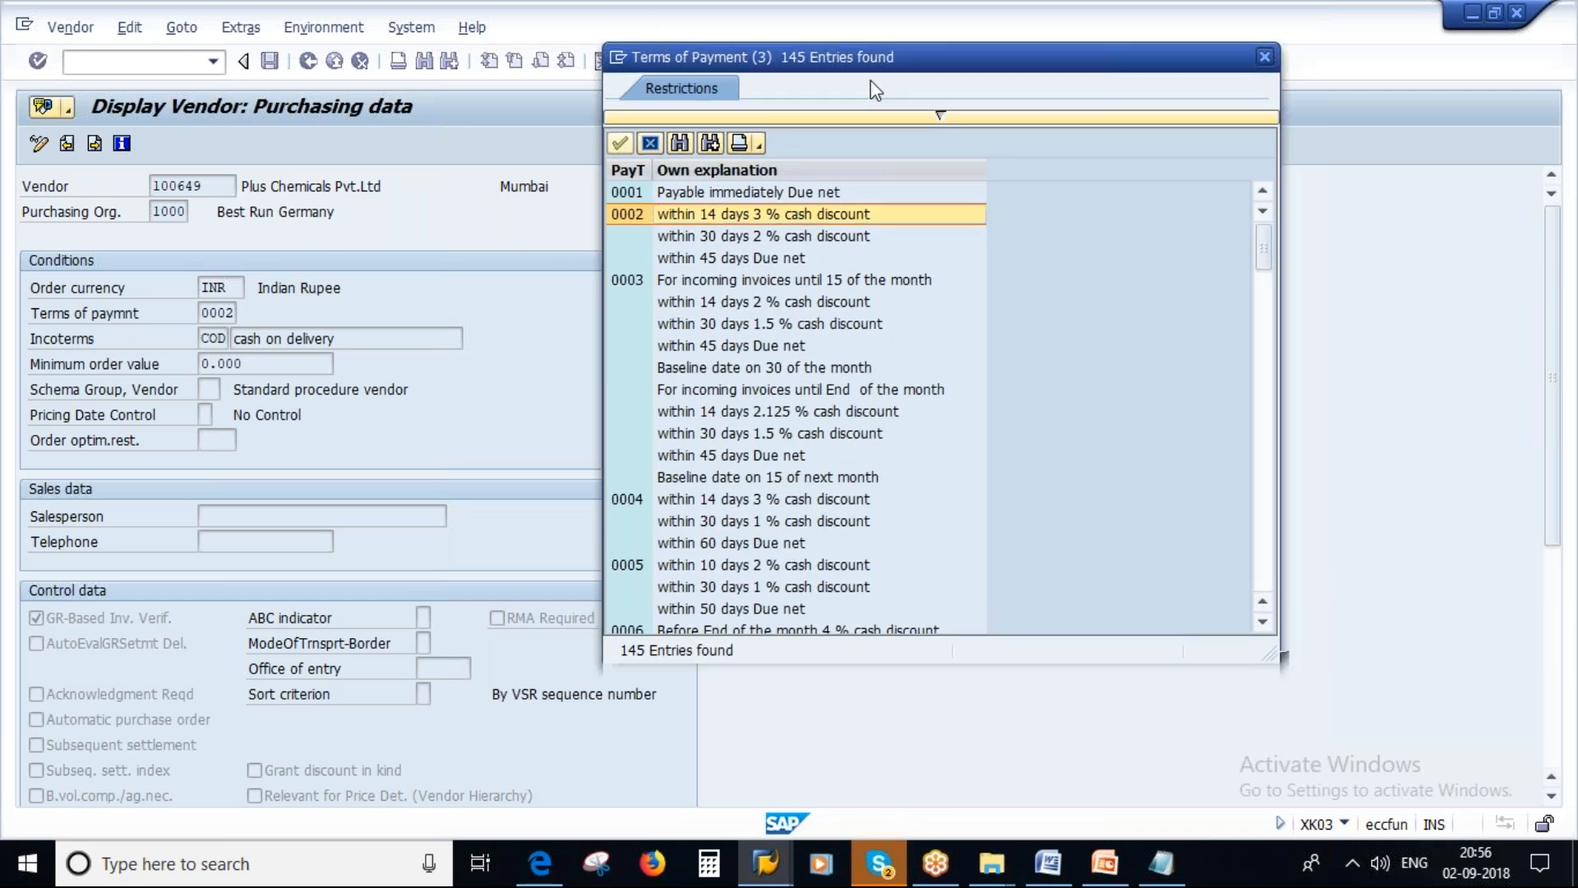
pyautogui.moveTo(933, 48); pyautogui.dragTo(686, 139)
pyautogui.click(1039, 128)
pyautogui.moveTo(217, 186); pyautogui.dragTo(86, 188)
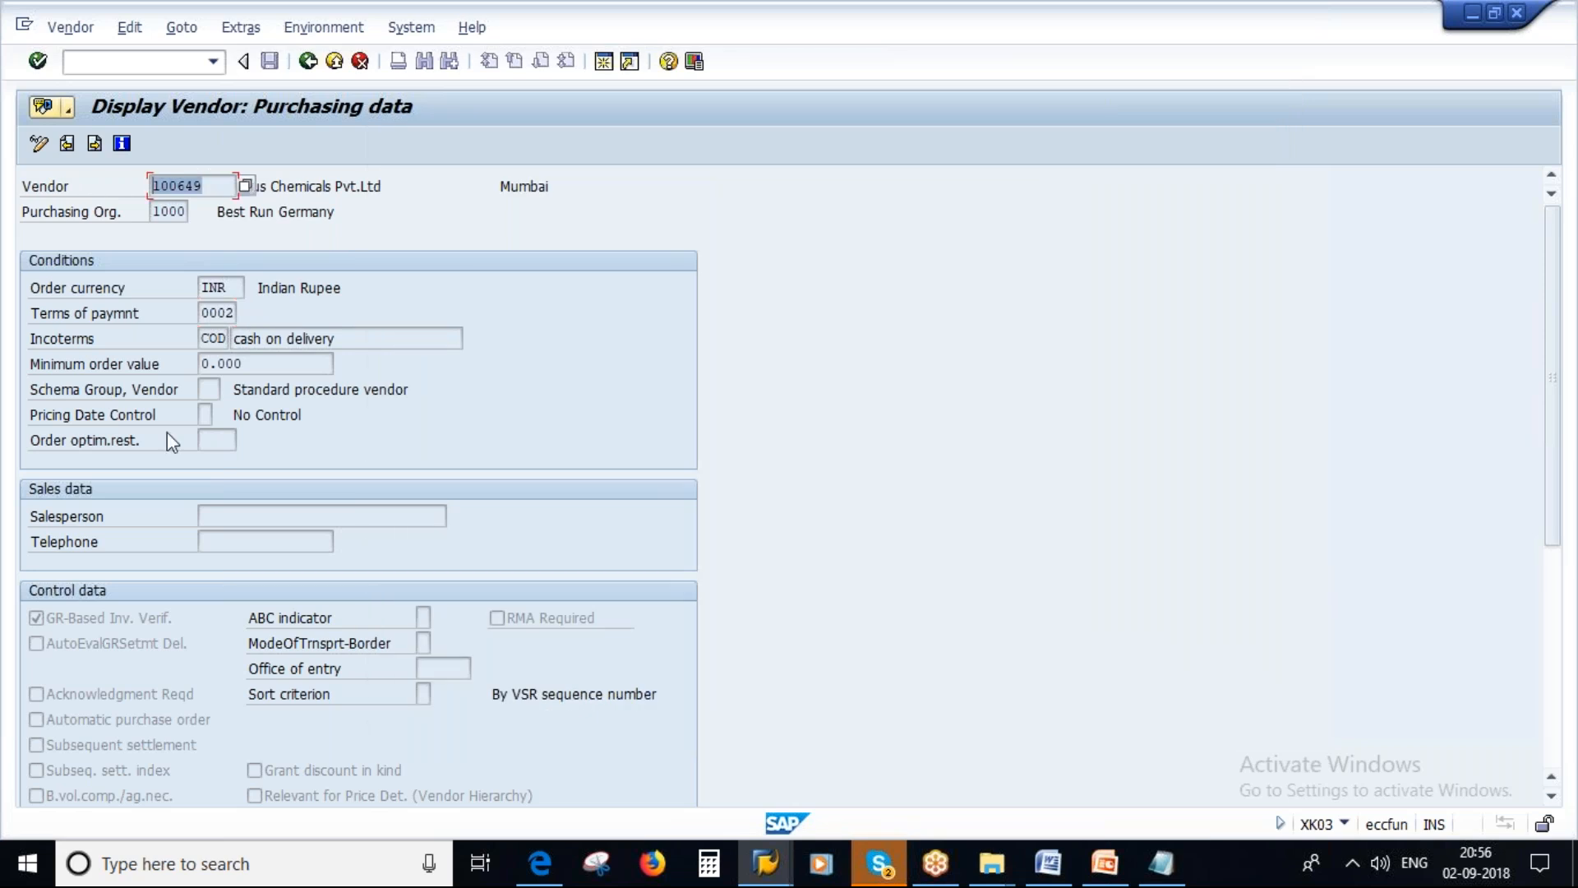
pyautogui.moveTo(207, 313); pyautogui.dragTo(291, 316)
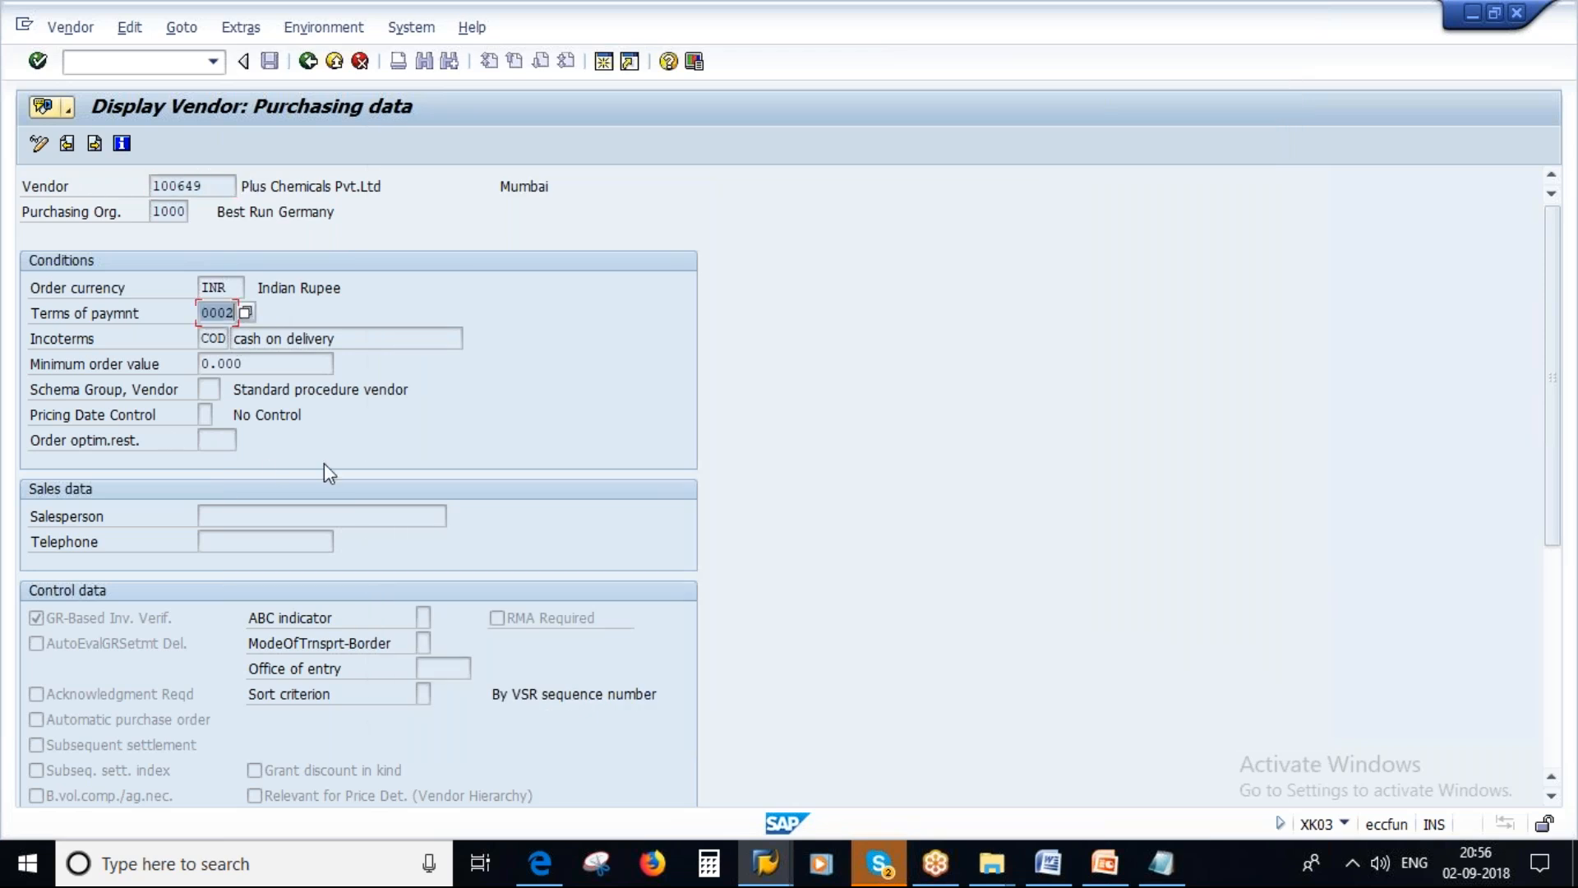
# Step: In the purchase order session, start transaction ME21N and enter Plus Chemicals Pvt.Ltd as the vendor of a new order
pyautogui.click(748, 869)
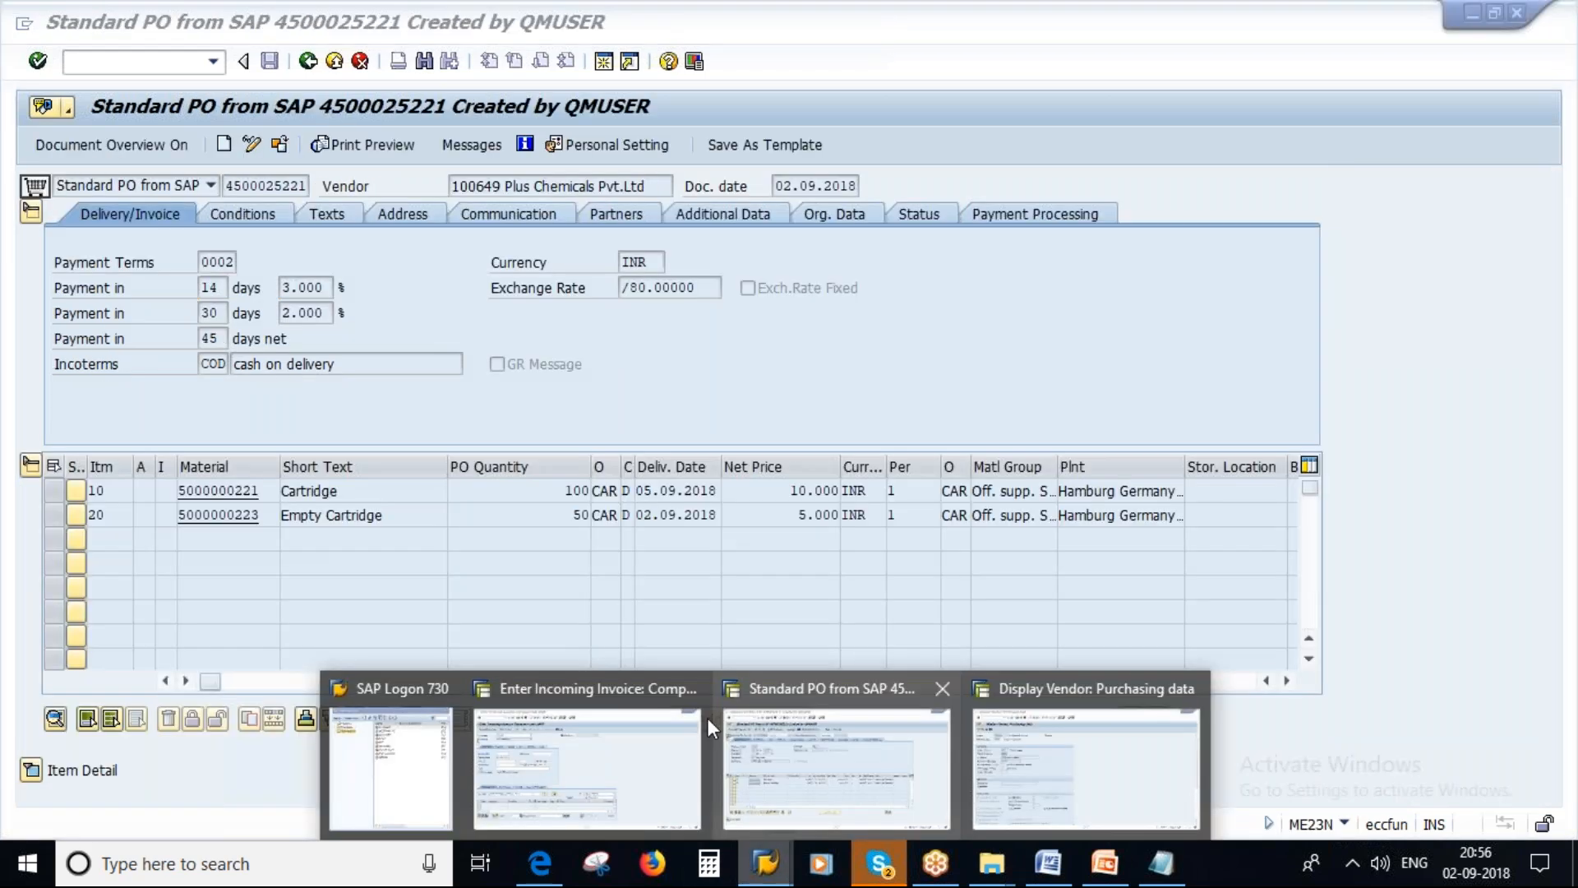
pyautogui.click(707, 718)
pyautogui.click(310, 64)
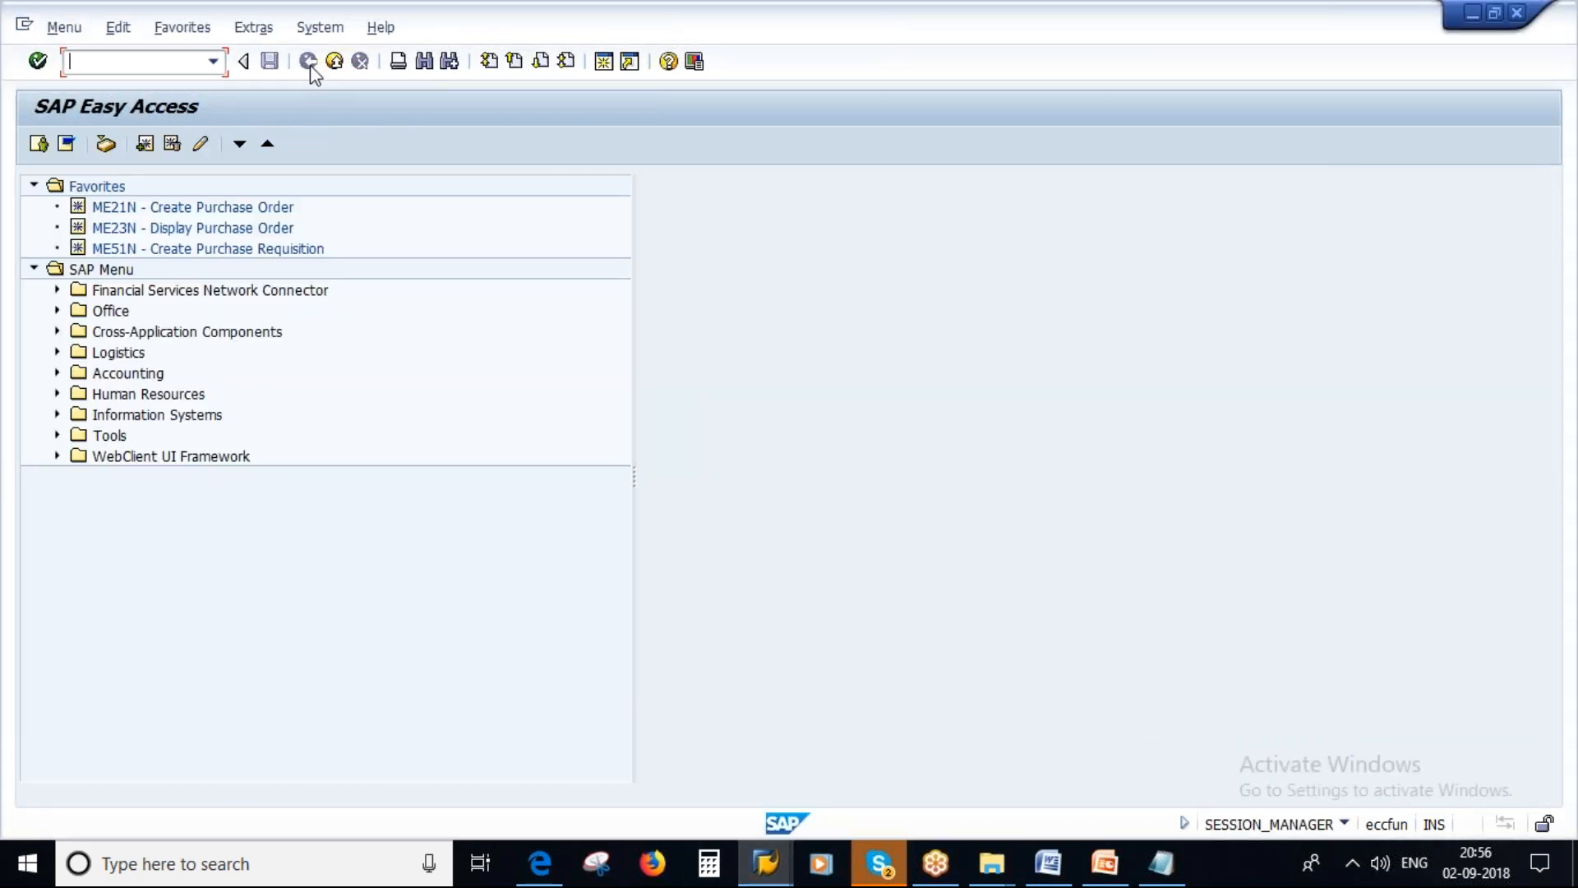
pyautogui.write('ME21N')
pyautogui.press('Return')
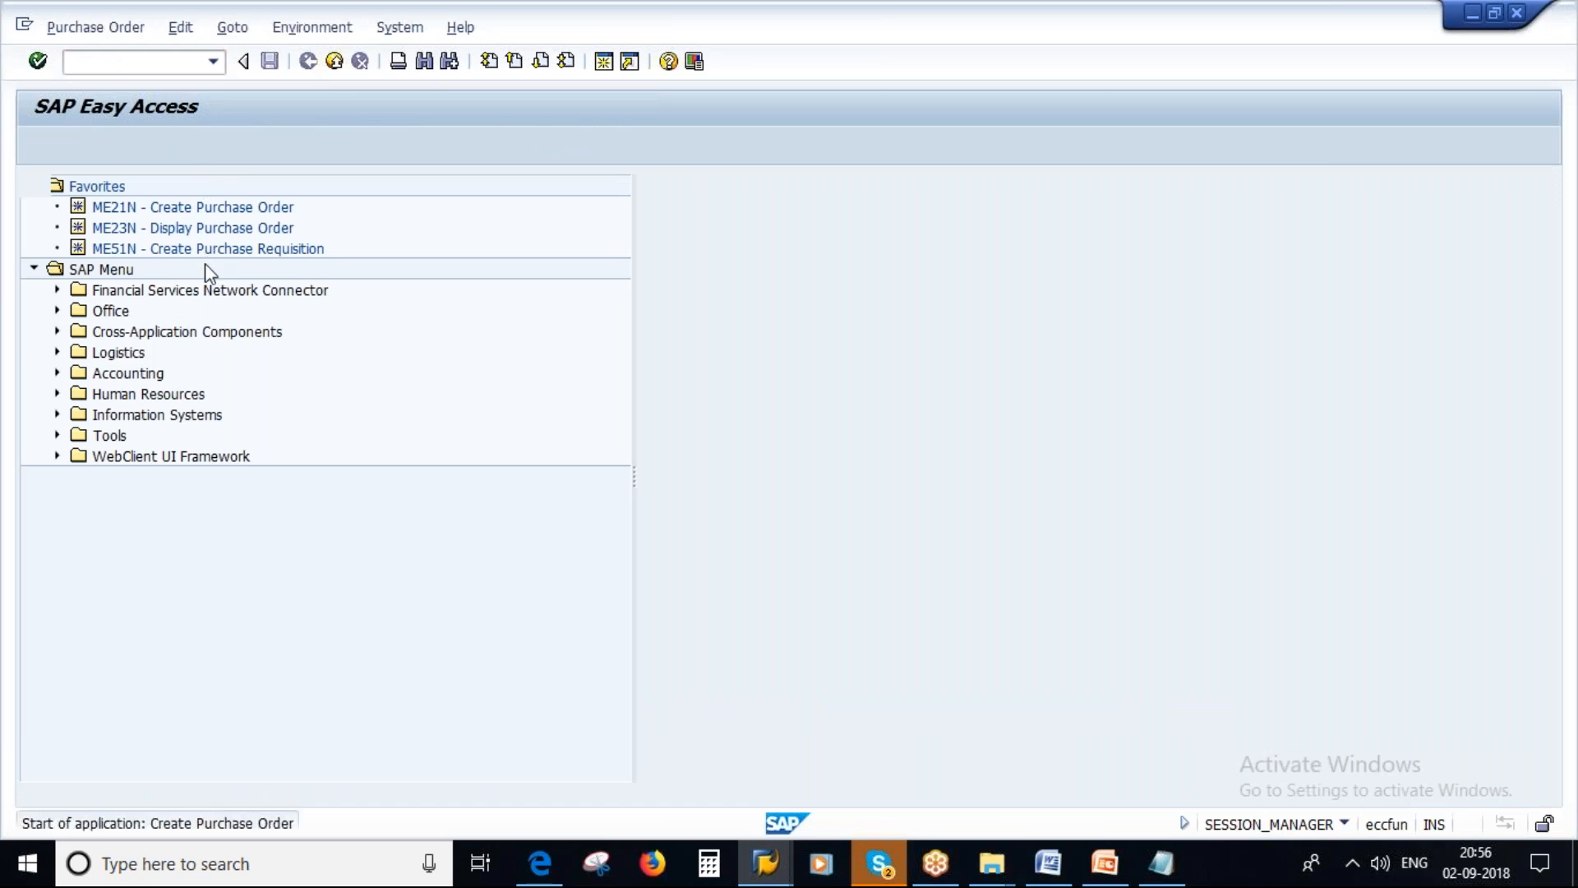
pyautogui.click(482, 185)
pyautogui.click(485, 204)
pyautogui.press('Return')
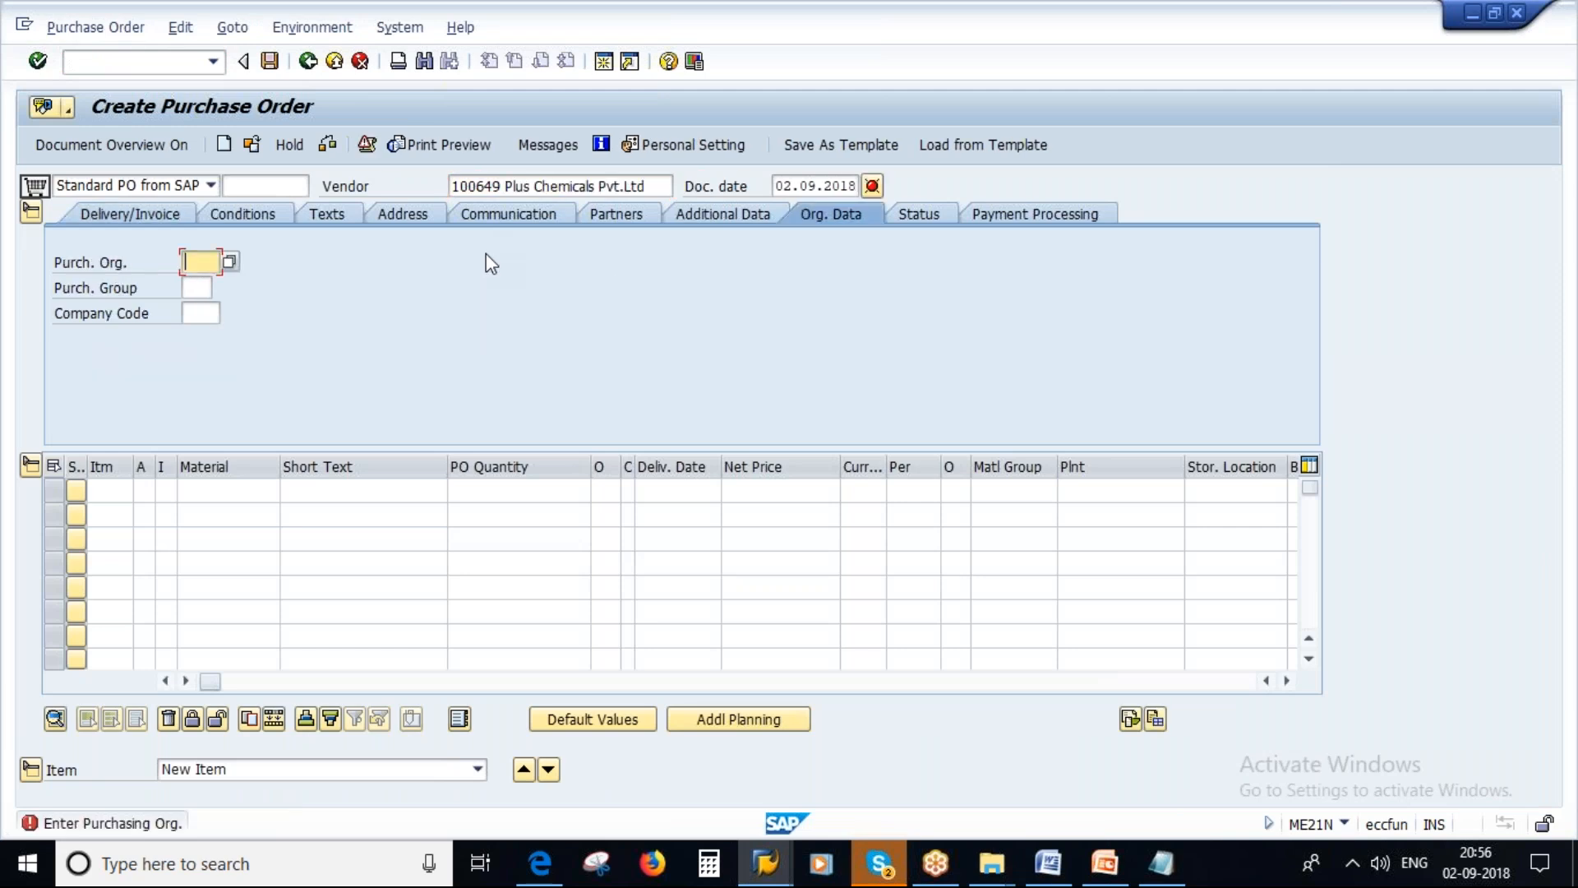
# Step: Set the order's purchasing organization to 1000, purchasing group to 100, and company code to 1000
pyautogui.click(201, 287)
pyautogui.click(200, 288)
pyautogui.click(206, 312)
pyautogui.click(207, 314)
pyautogui.press('Return')
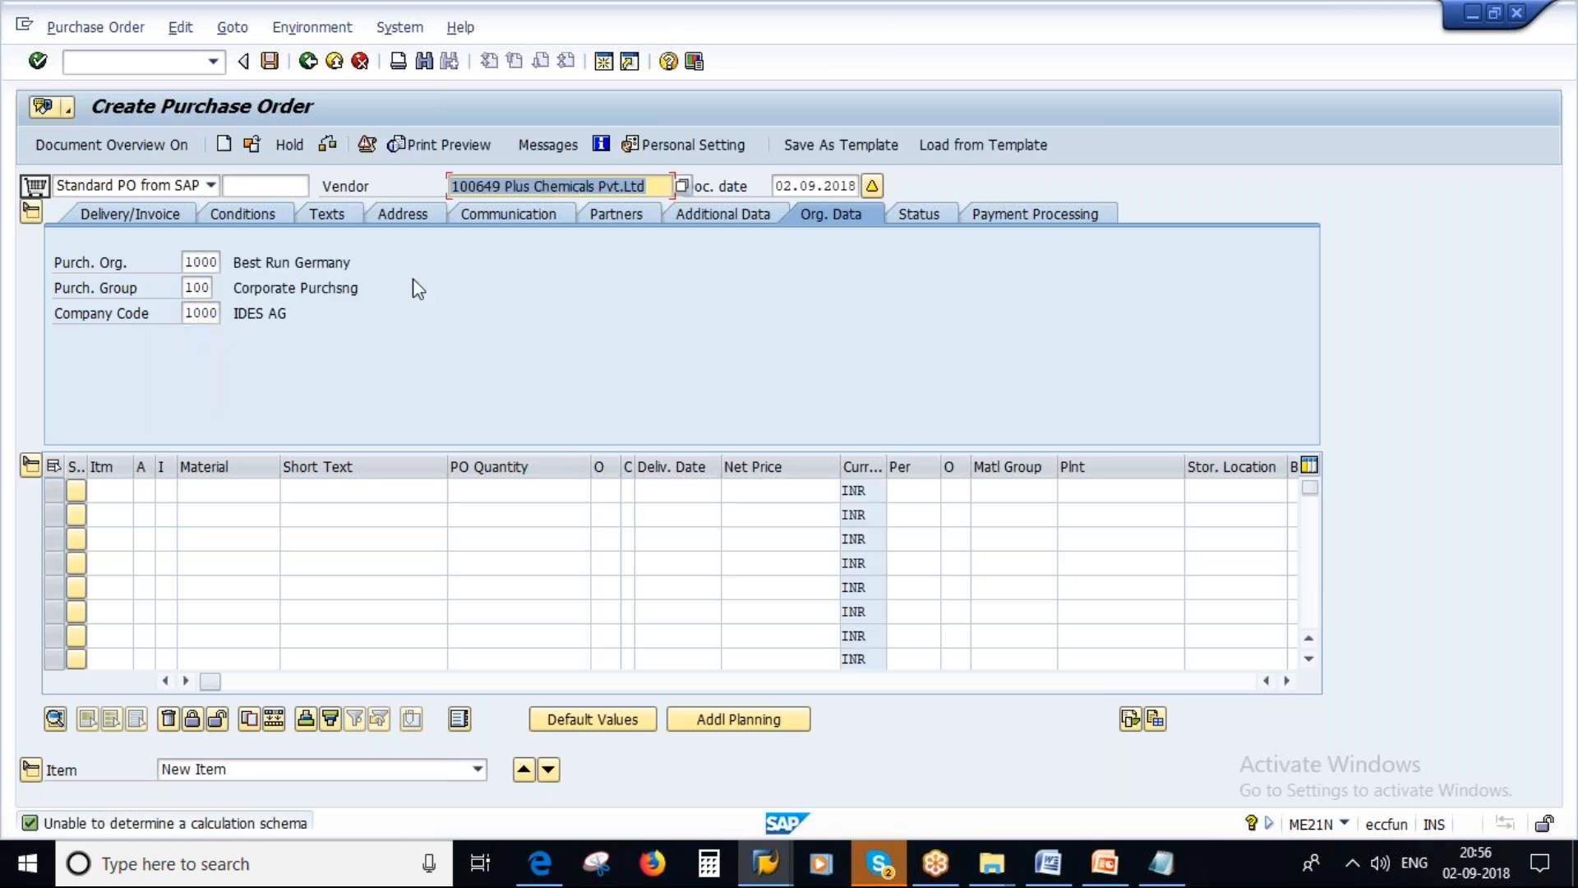
# Step: Examine the payment terms in the new order's Delivery/Invoice data and compare the flow with the Terms of Payment outline in Notepad
pyautogui.click(116, 212)
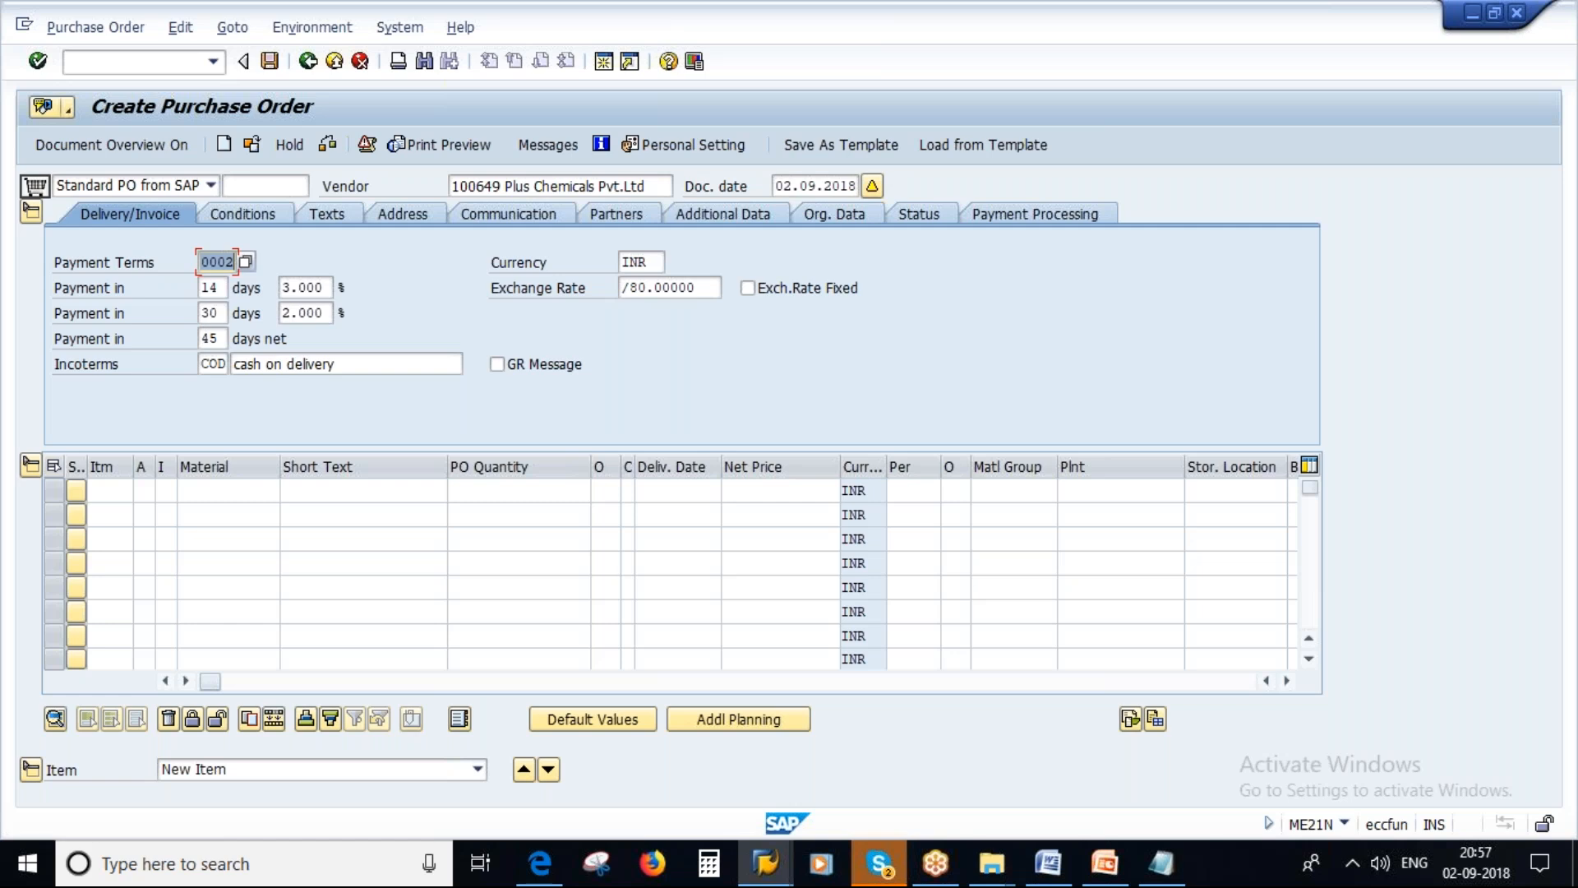
pyautogui.doubleClick(487, 184)
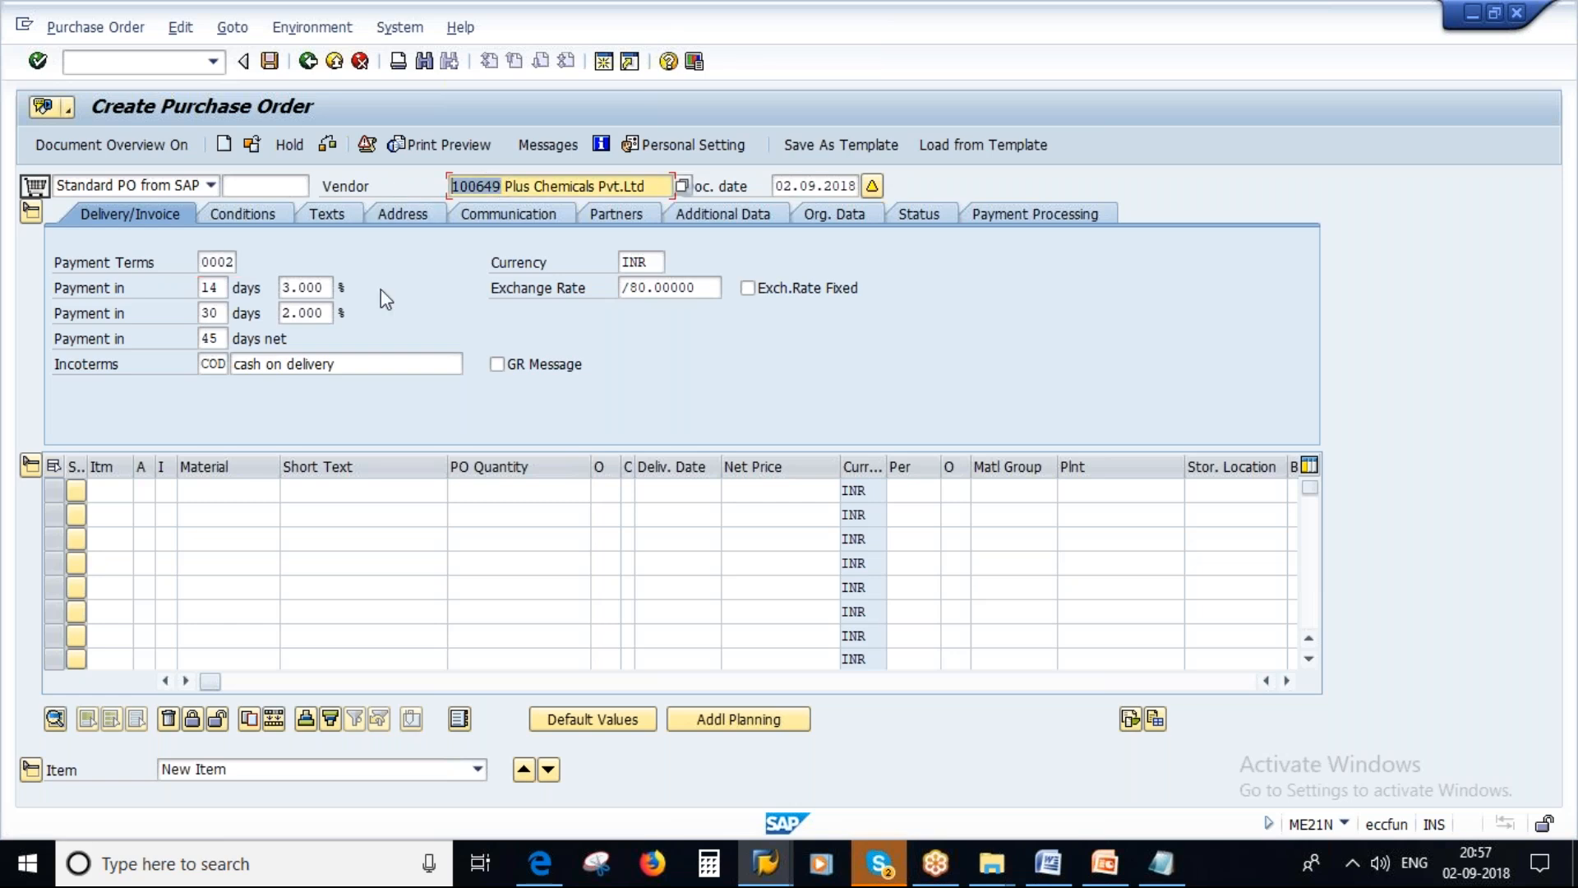
pyautogui.click(1160, 863)
pyautogui.moveTo(296, 327); pyautogui.dragTo(680, 329)
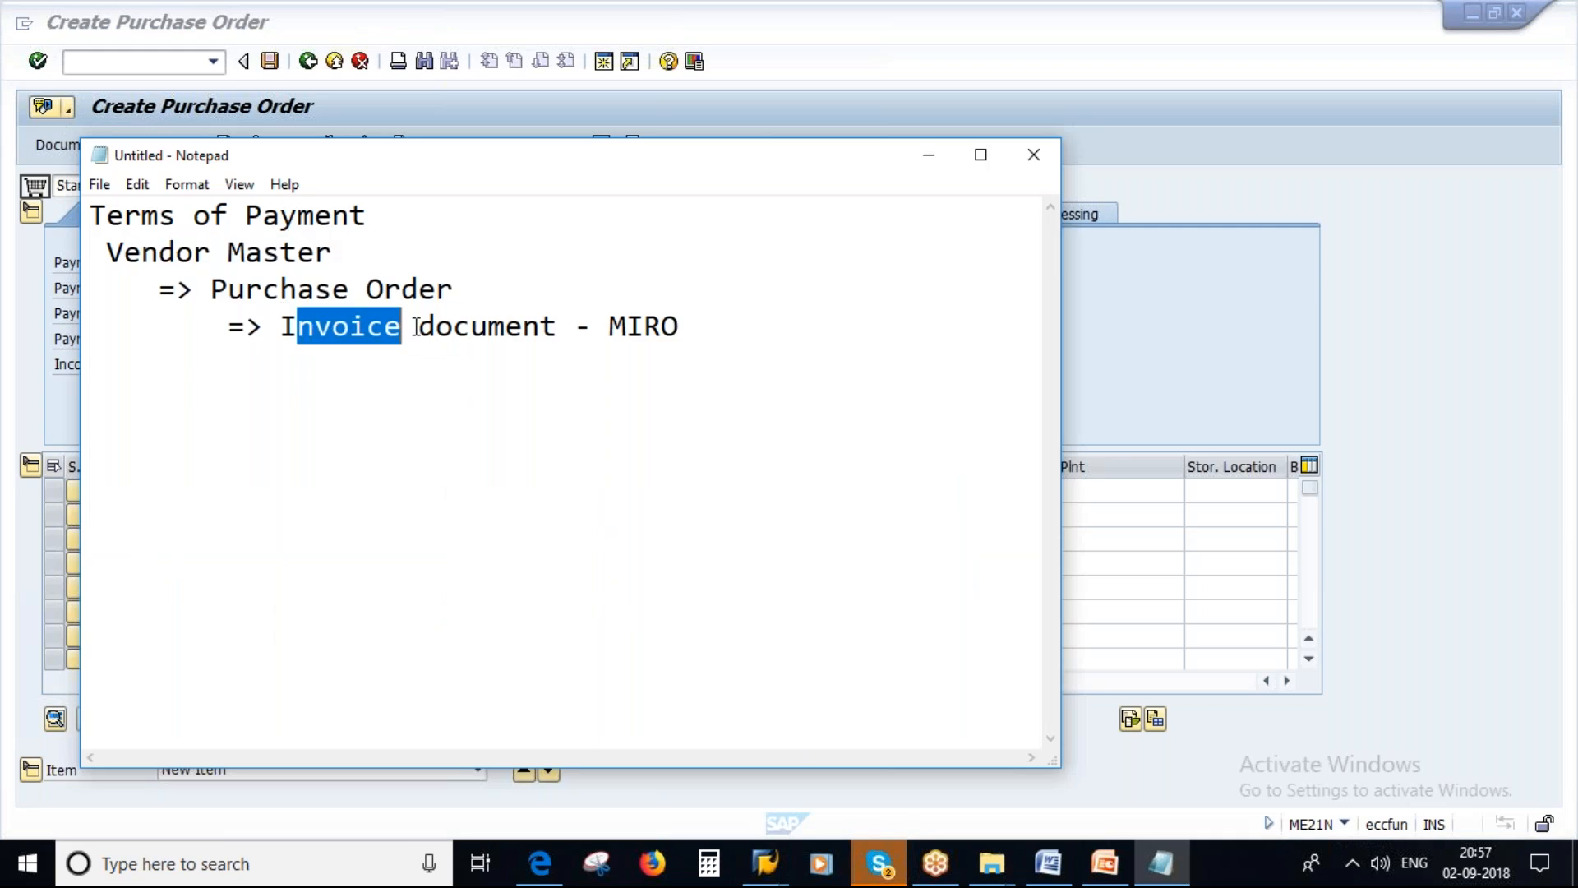
pyautogui.click(493, 394)
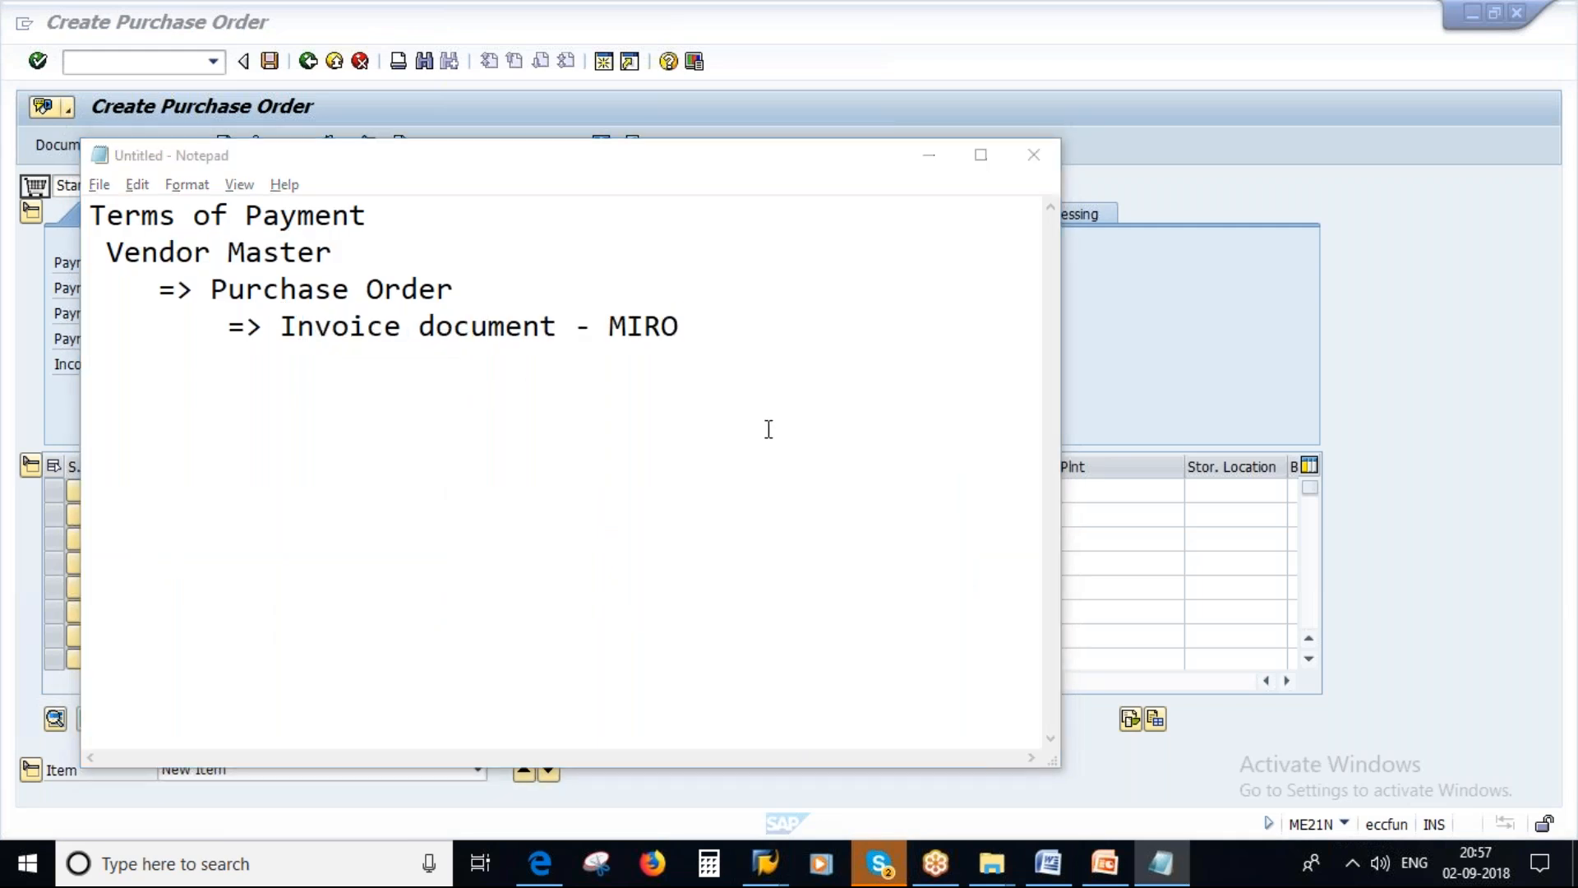
pyautogui.hotkey('alt', 'Tab')
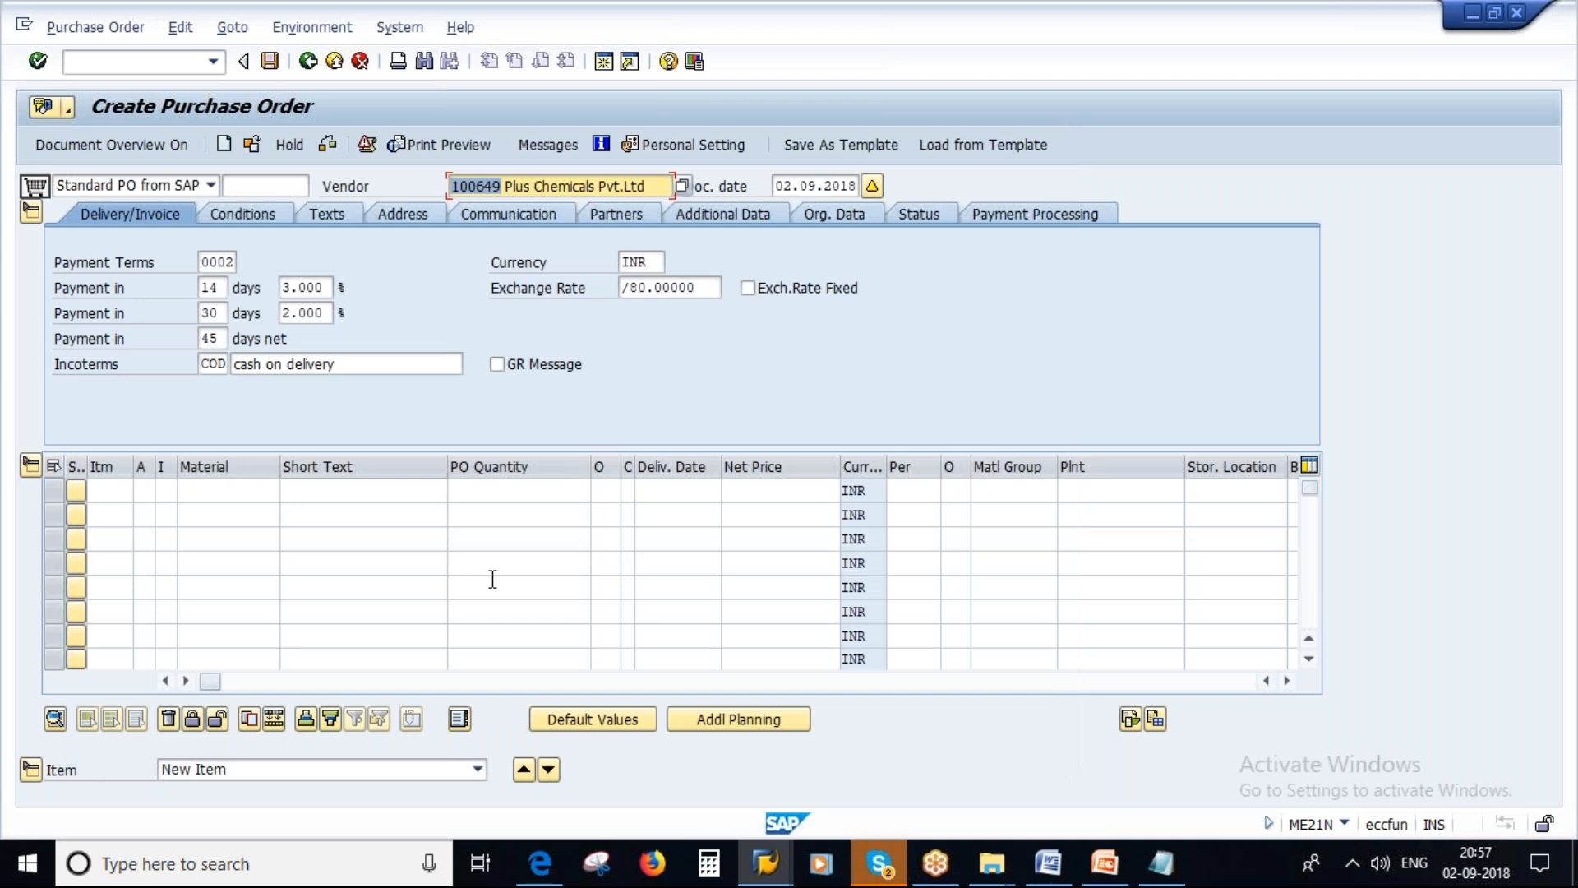
pyautogui.click(234, 490)
pyautogui.click(220, 530)
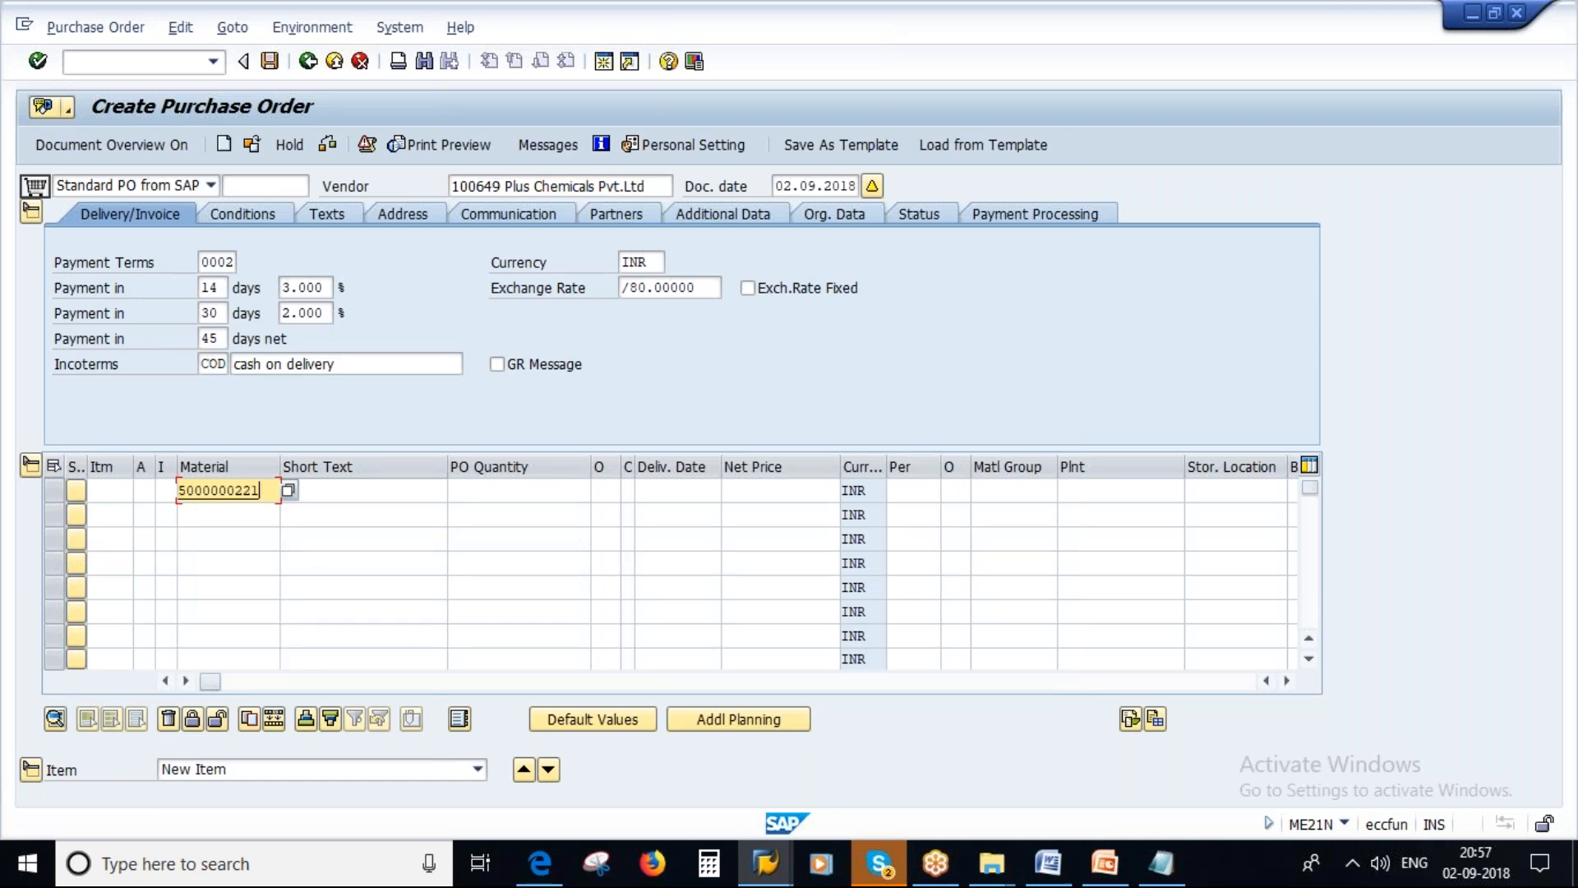
pyautogui.click(549, 492)
pyautogui.click(571, 530)
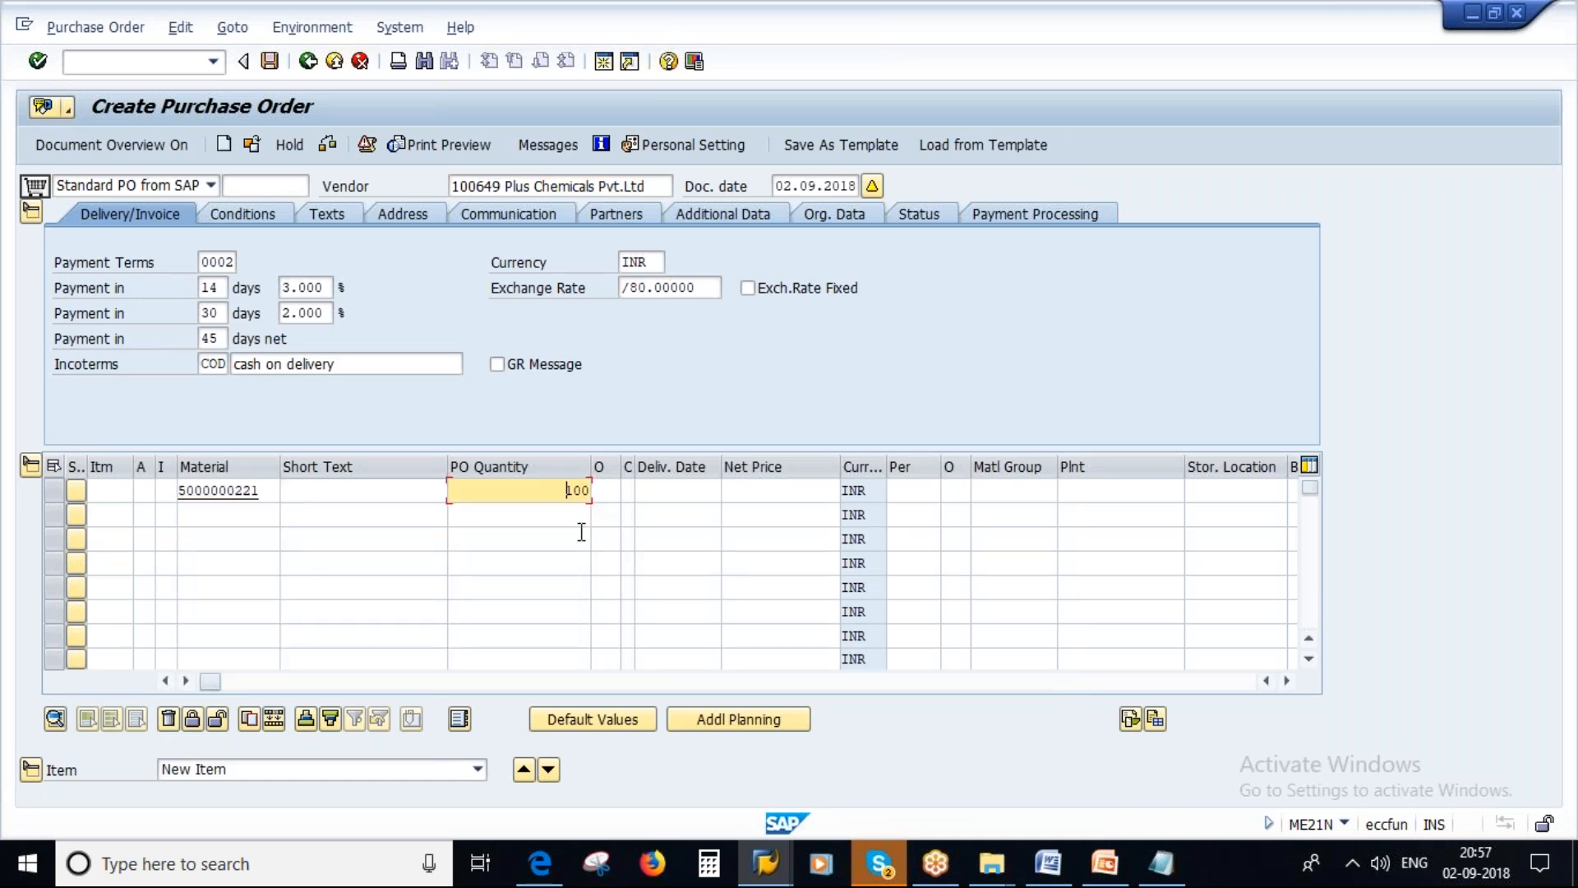
pyautogui.click(817, 493)
pyautogui.click(1100, 491)
pyautogui.click(1082, 511)
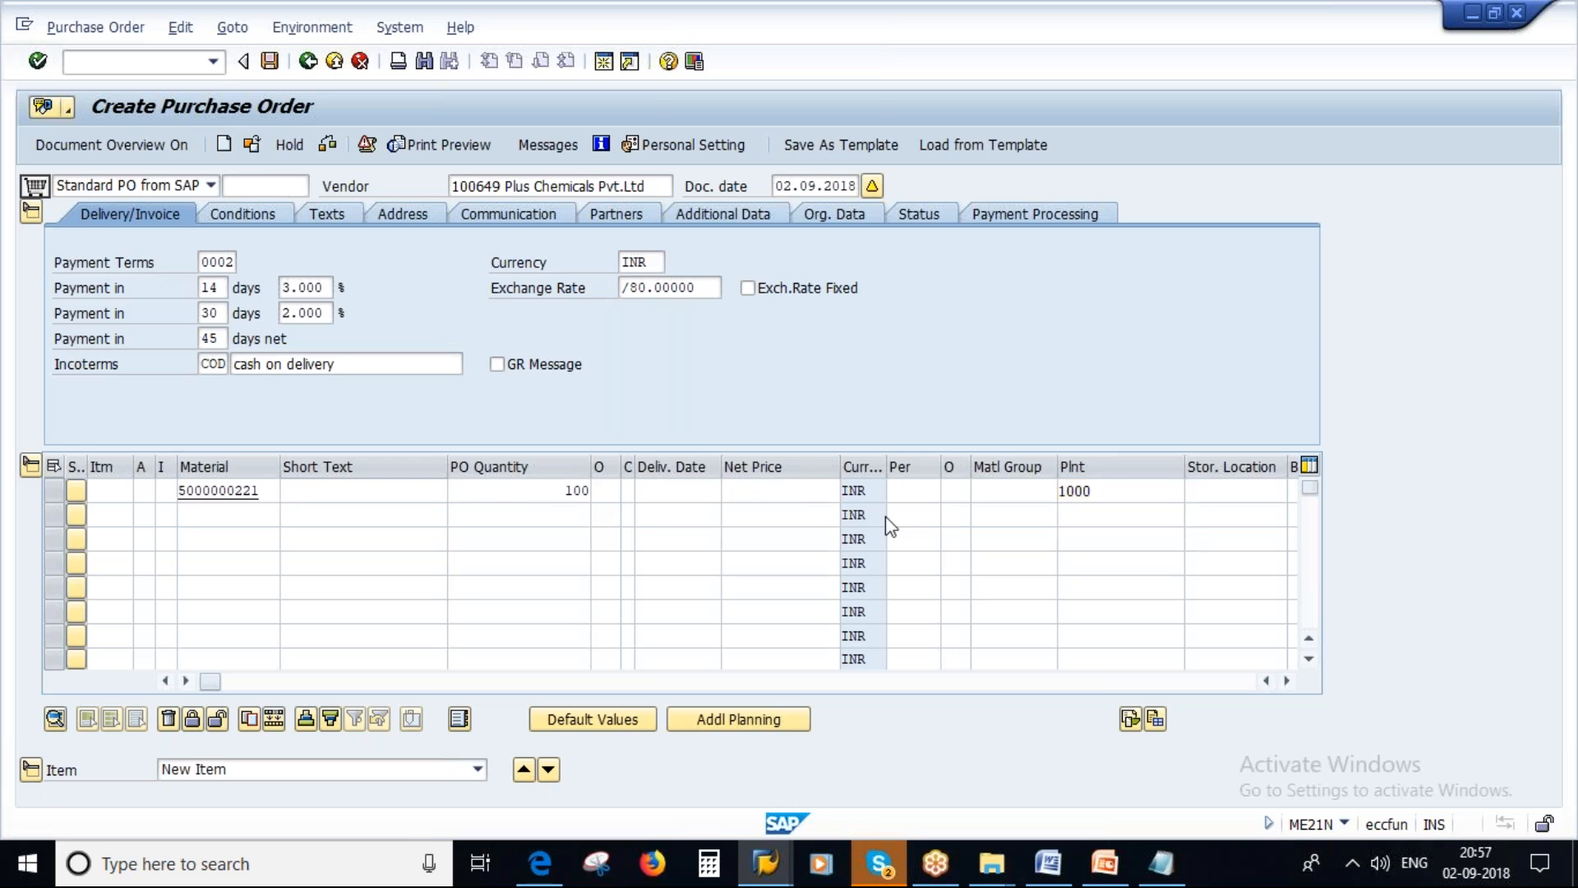
pyautogui.press('Return')
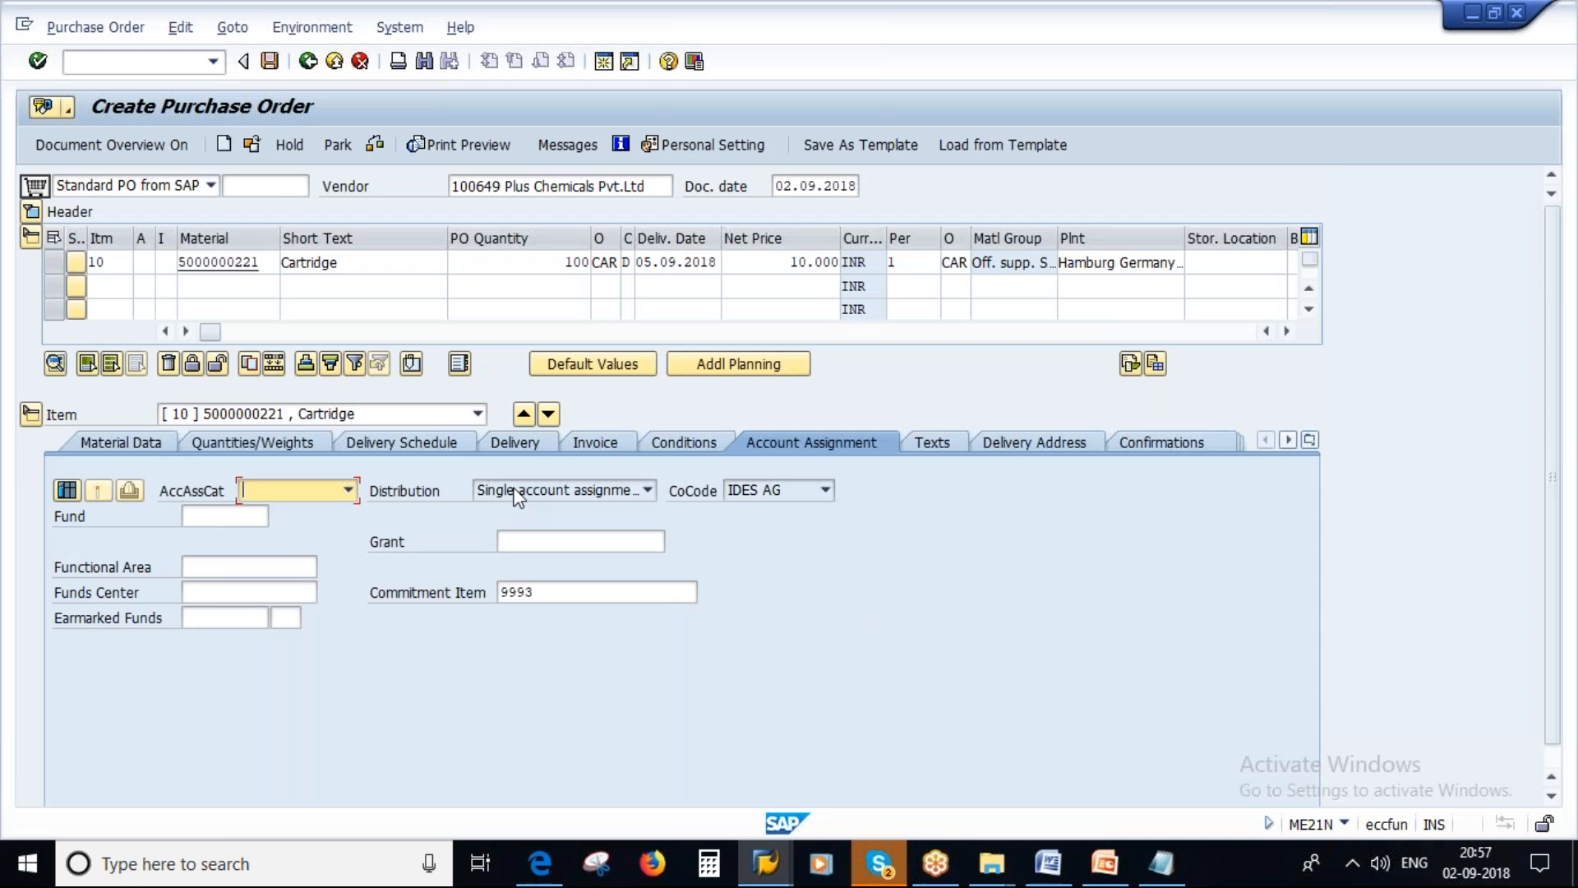
# Step: Save the purchase order and copy its number from the details of the creation message
pyautogui.click(381, 144)
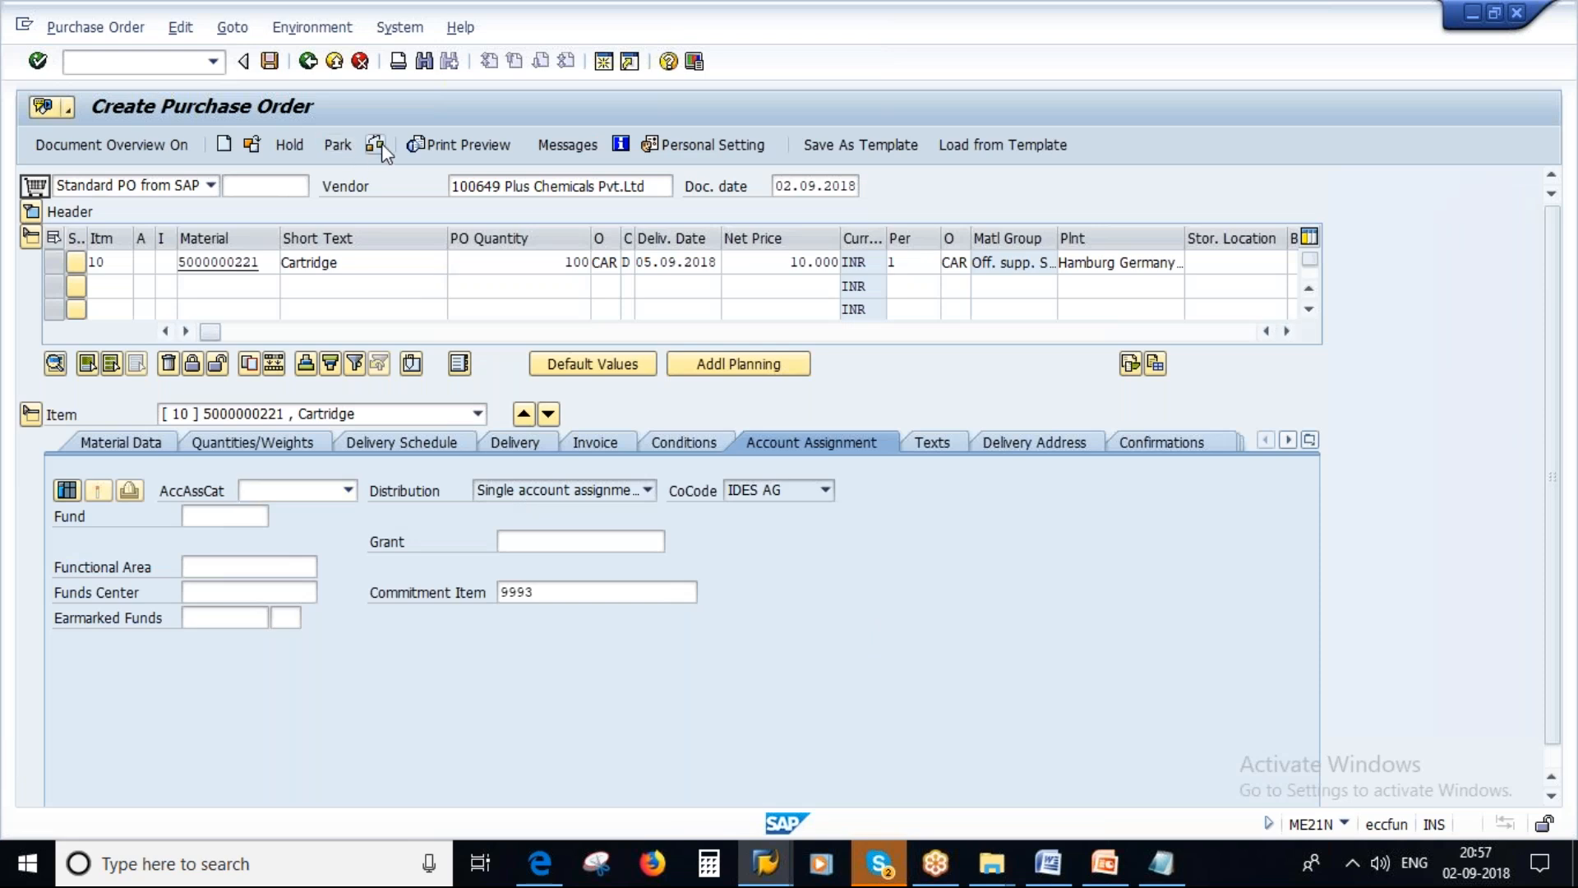
pyautogui.click(270, 61)
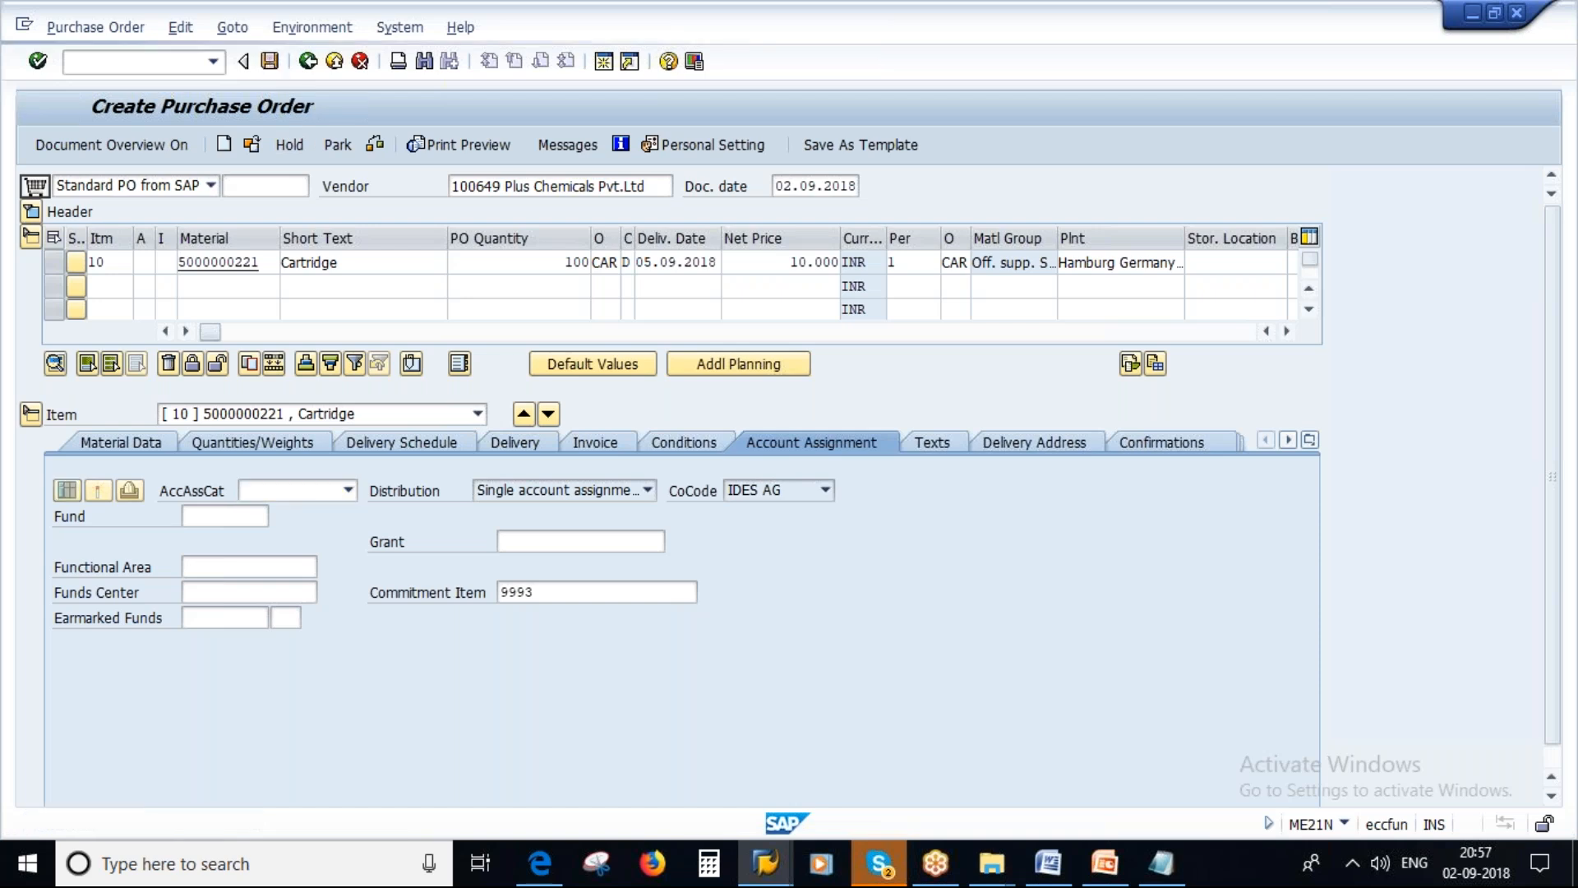
pyautogui.click(329, 823)
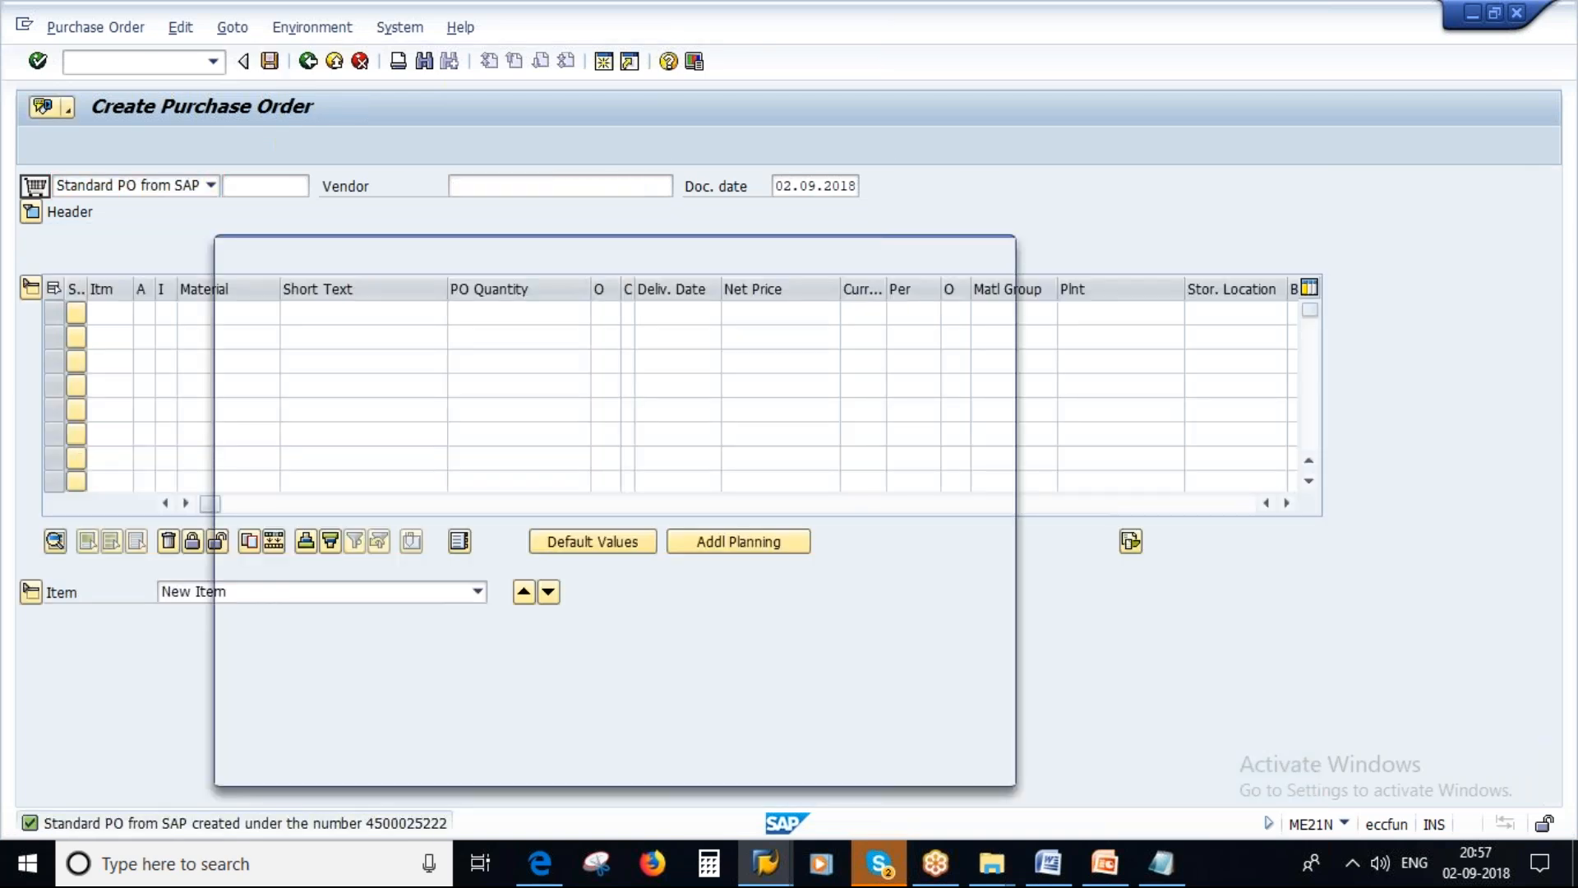
pyautogui.moveTo(731, 331); pyautogui.dragTo(852, 447)
pyautogui.hotkey('ctrl', 'c')
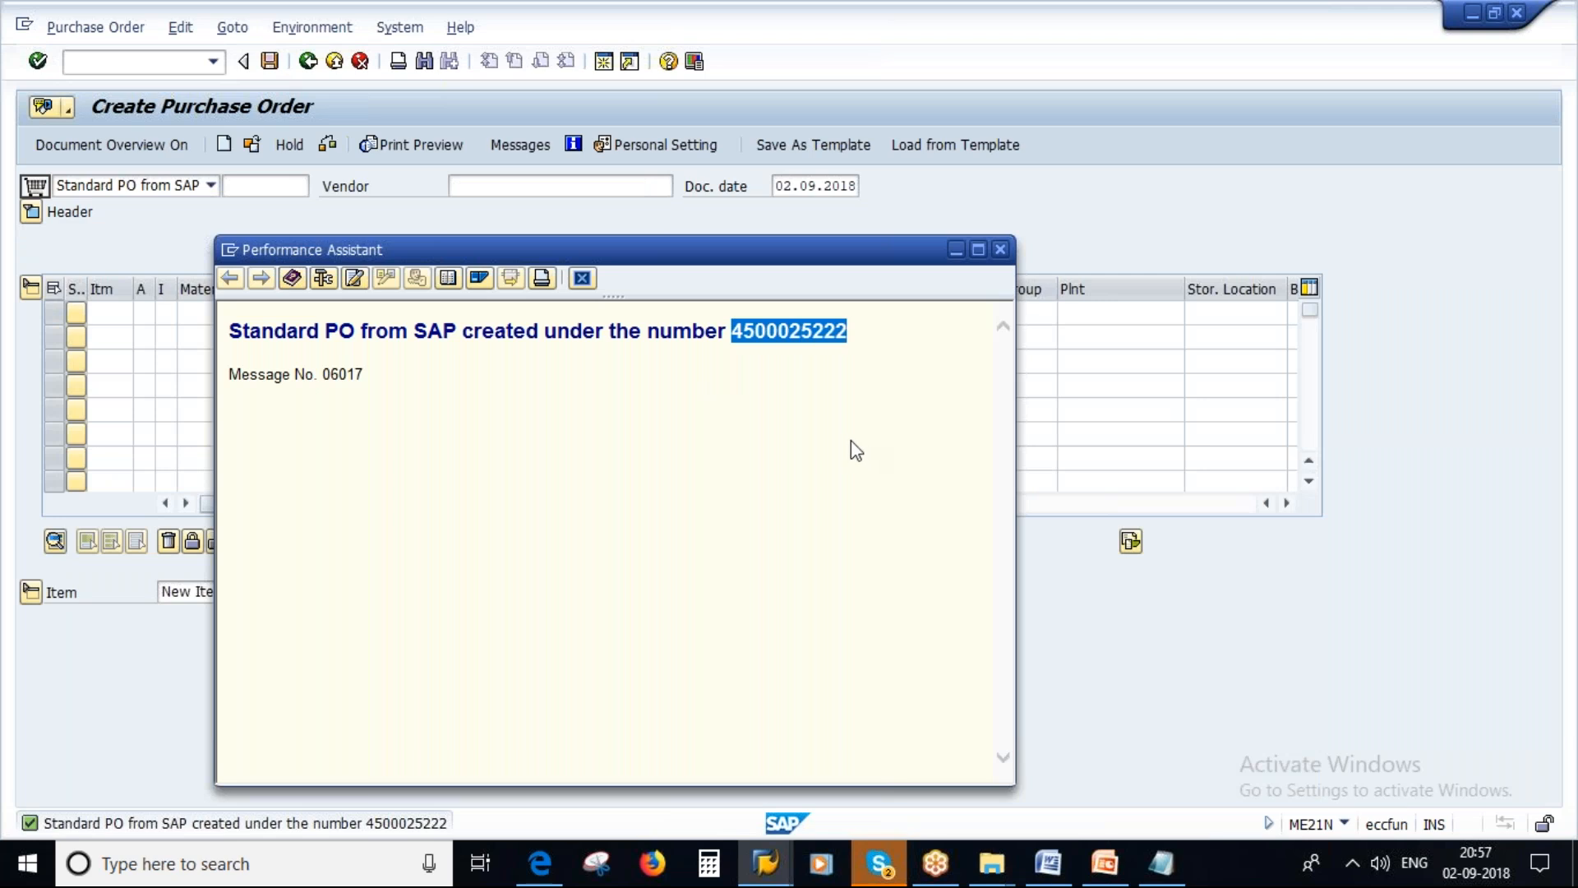
pyautogui.click(1000, 248)
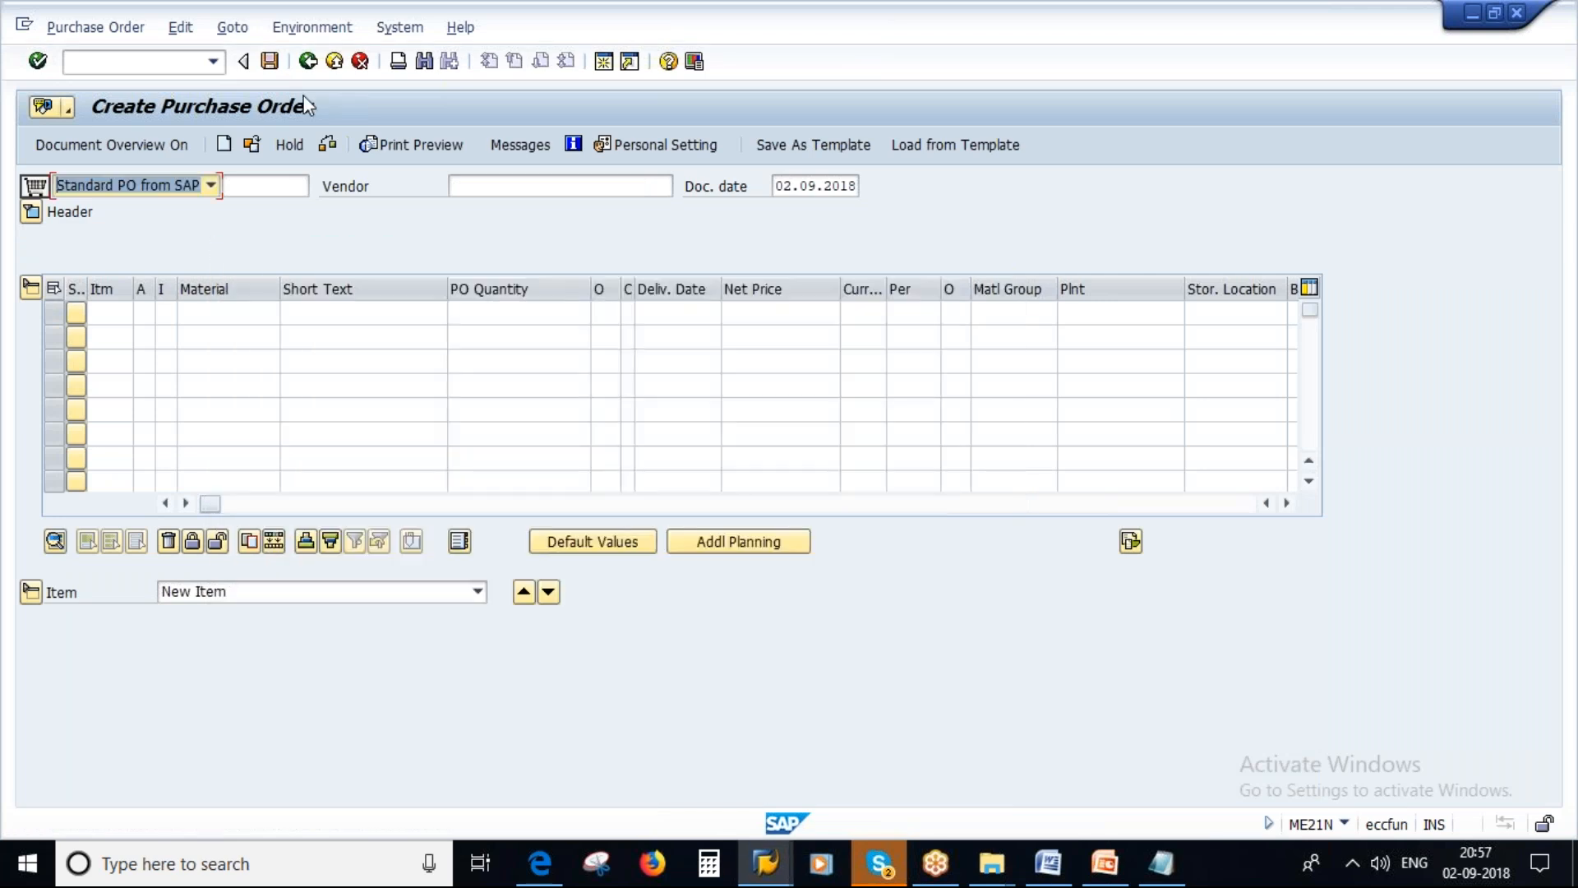
# Step: Leave purchase order creation, start transaction MIGO, and load the copied purchase order number into a goods receipt
pyautogui.click(308, 62)
pyautogui.write('migo')
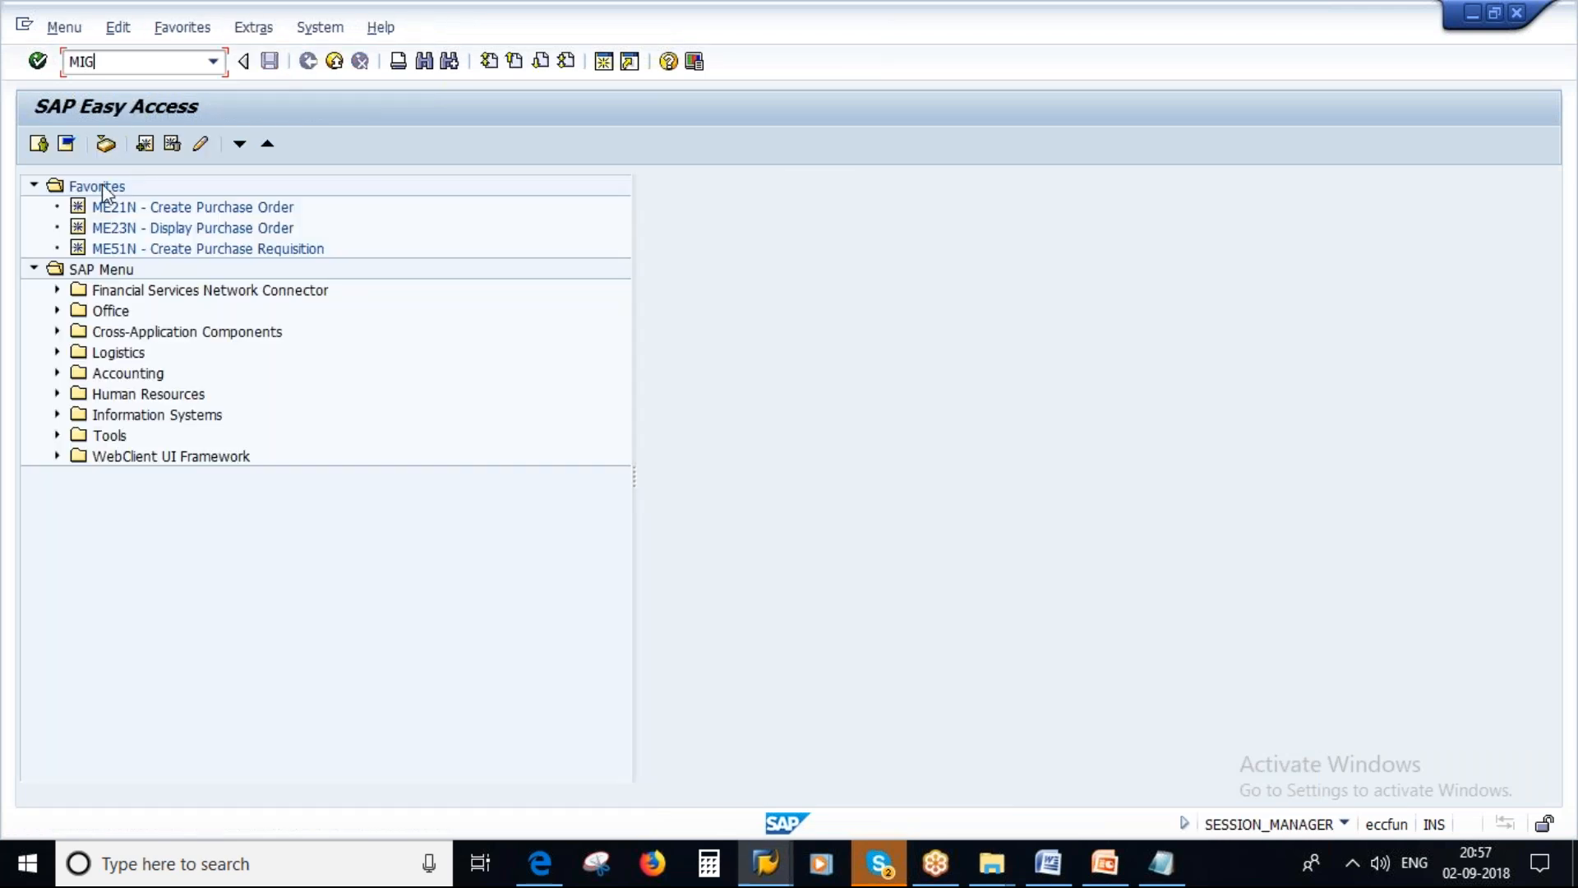
pyautogui.press('Return')
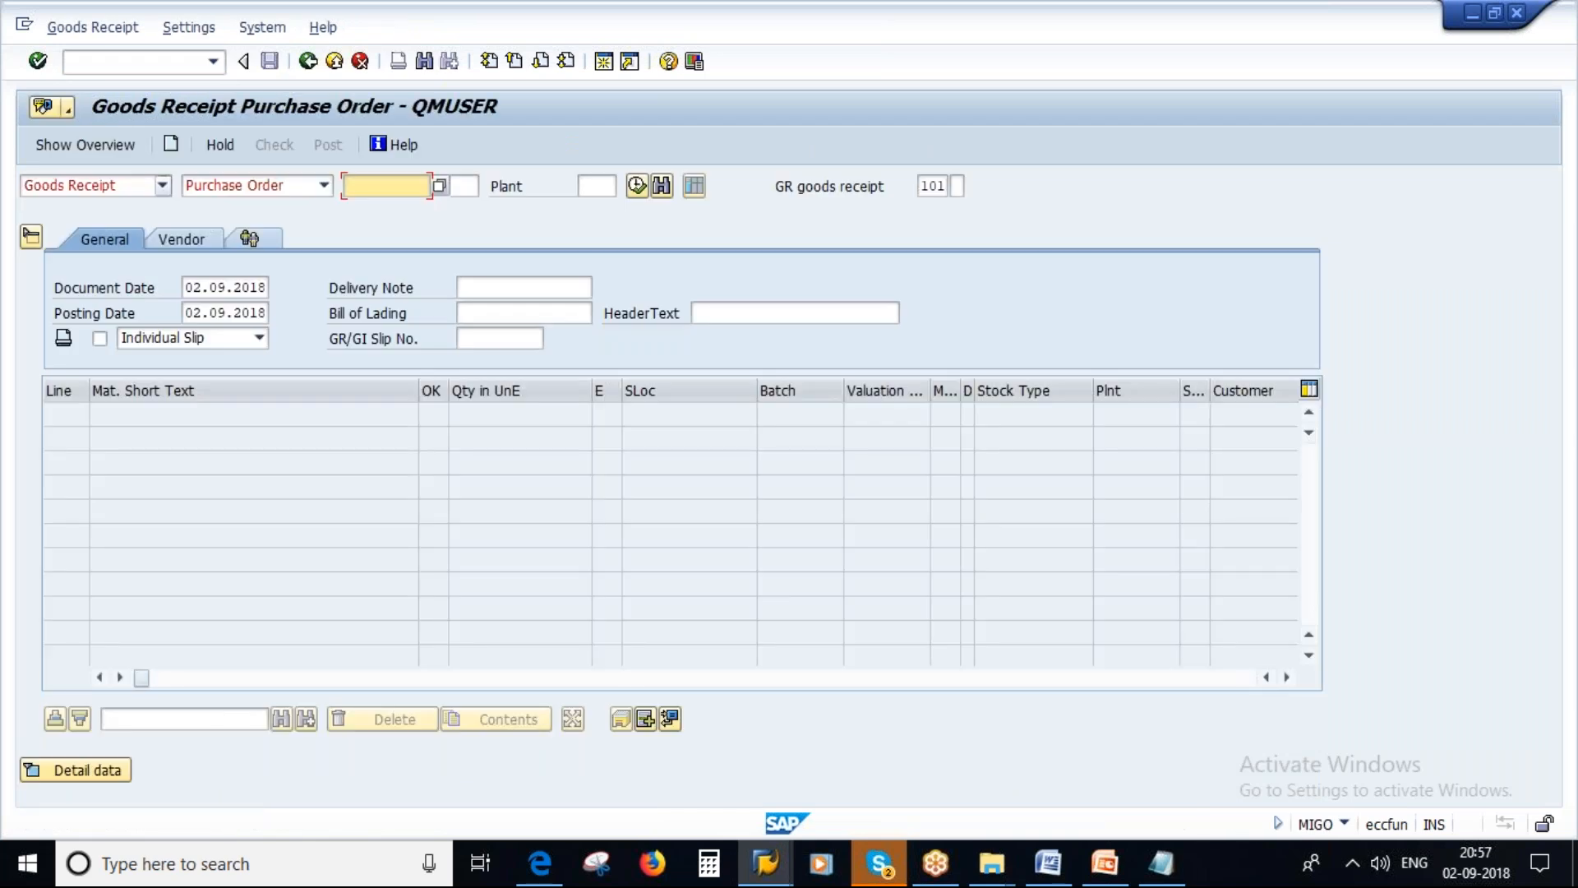
pyautogui.hotkey('ctrl', 'v')
pyautogui.press('Return')
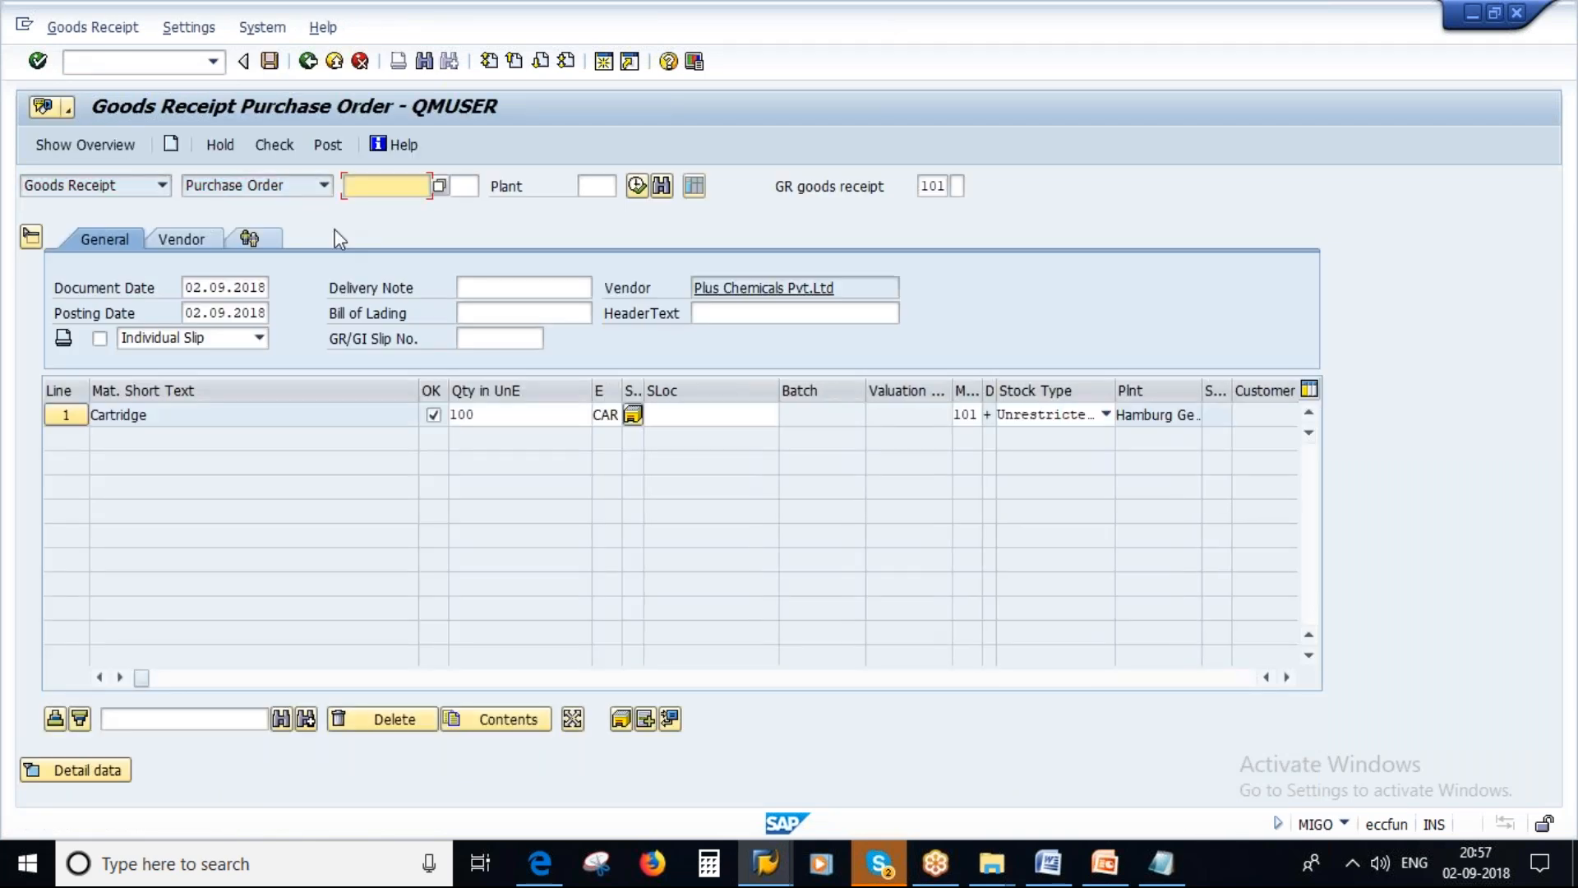
# Step: Enter storage location Lagerort 000 for the Cartridge item, then check and post the goods receipt
pyautogui.click(672, 415)
pyautogui.click(672, 431)
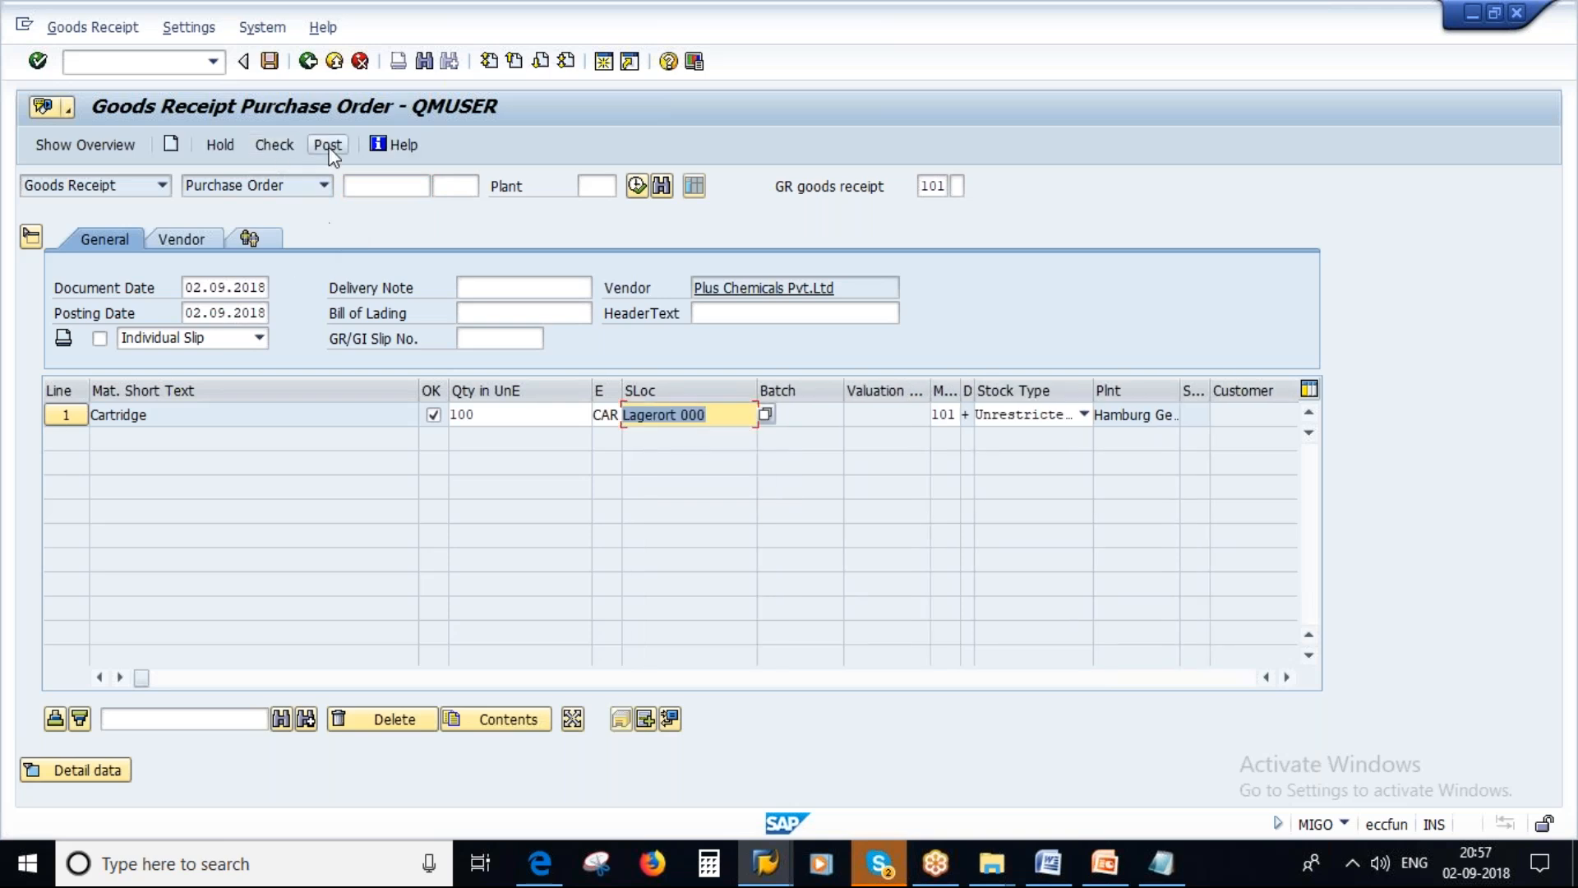
pyautogui.click(273, 144)
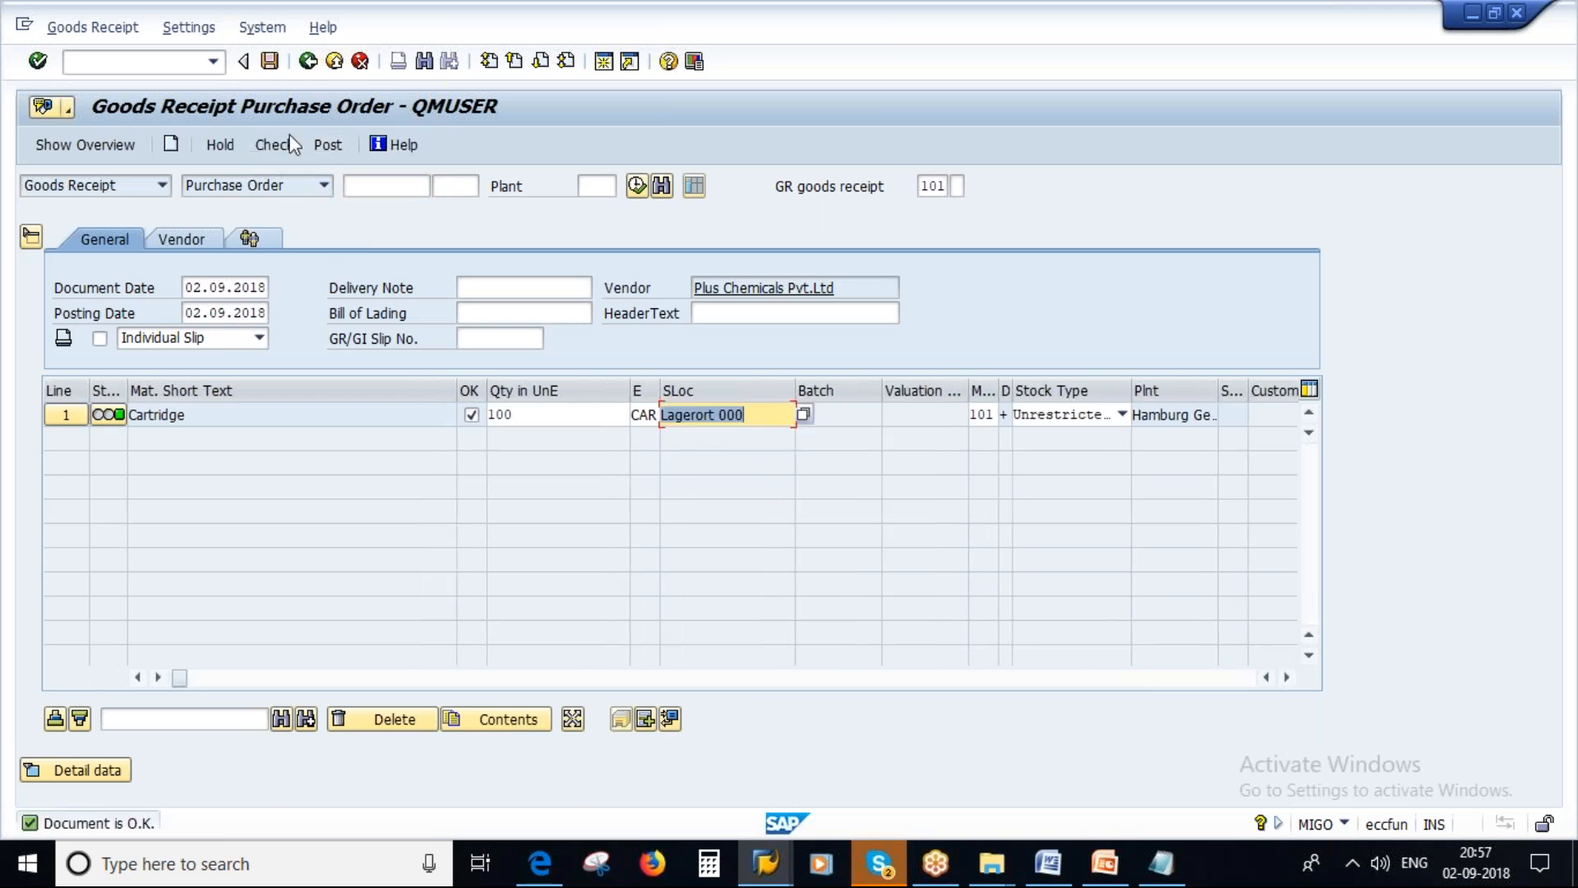
pyautogui.click(269, 62)
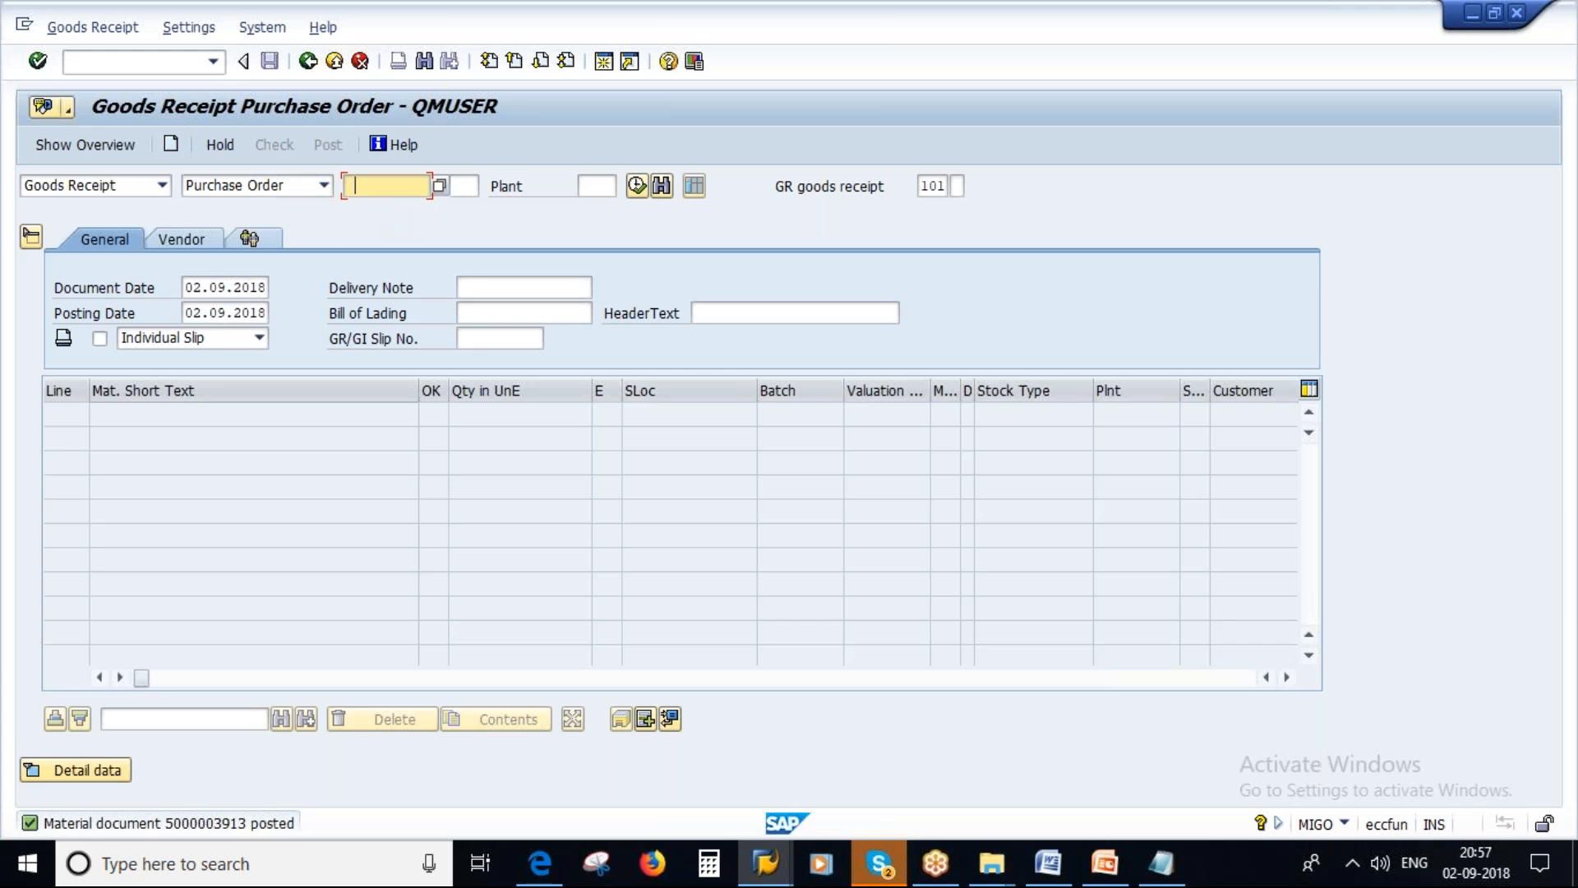
# Step: Leave the goods receipt transaction and start transaction MIRO
pyautogui.click(381, 205)
pyautogui.click(309, 63)
pyautogui.write('miro')
pyautogui.press('Return')
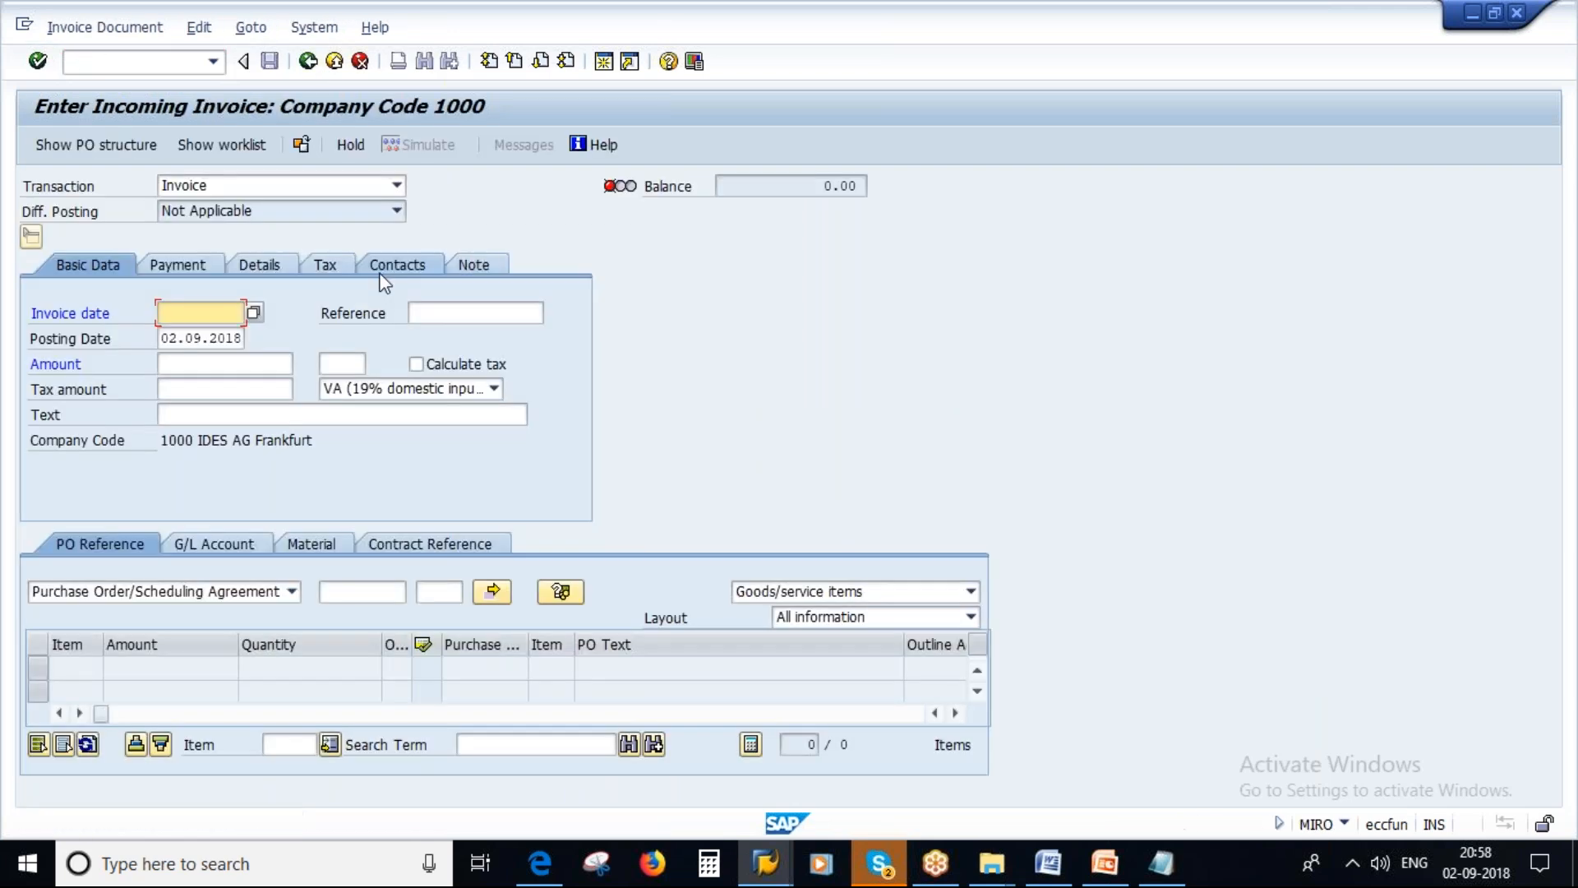
# Step: Set the invoice date to 02.09.2018 and load the copied purchase order number into the invoice
pyautogui.click(197, 312)
pyautogui.click(196, 341)
pyautogui.press('Return')
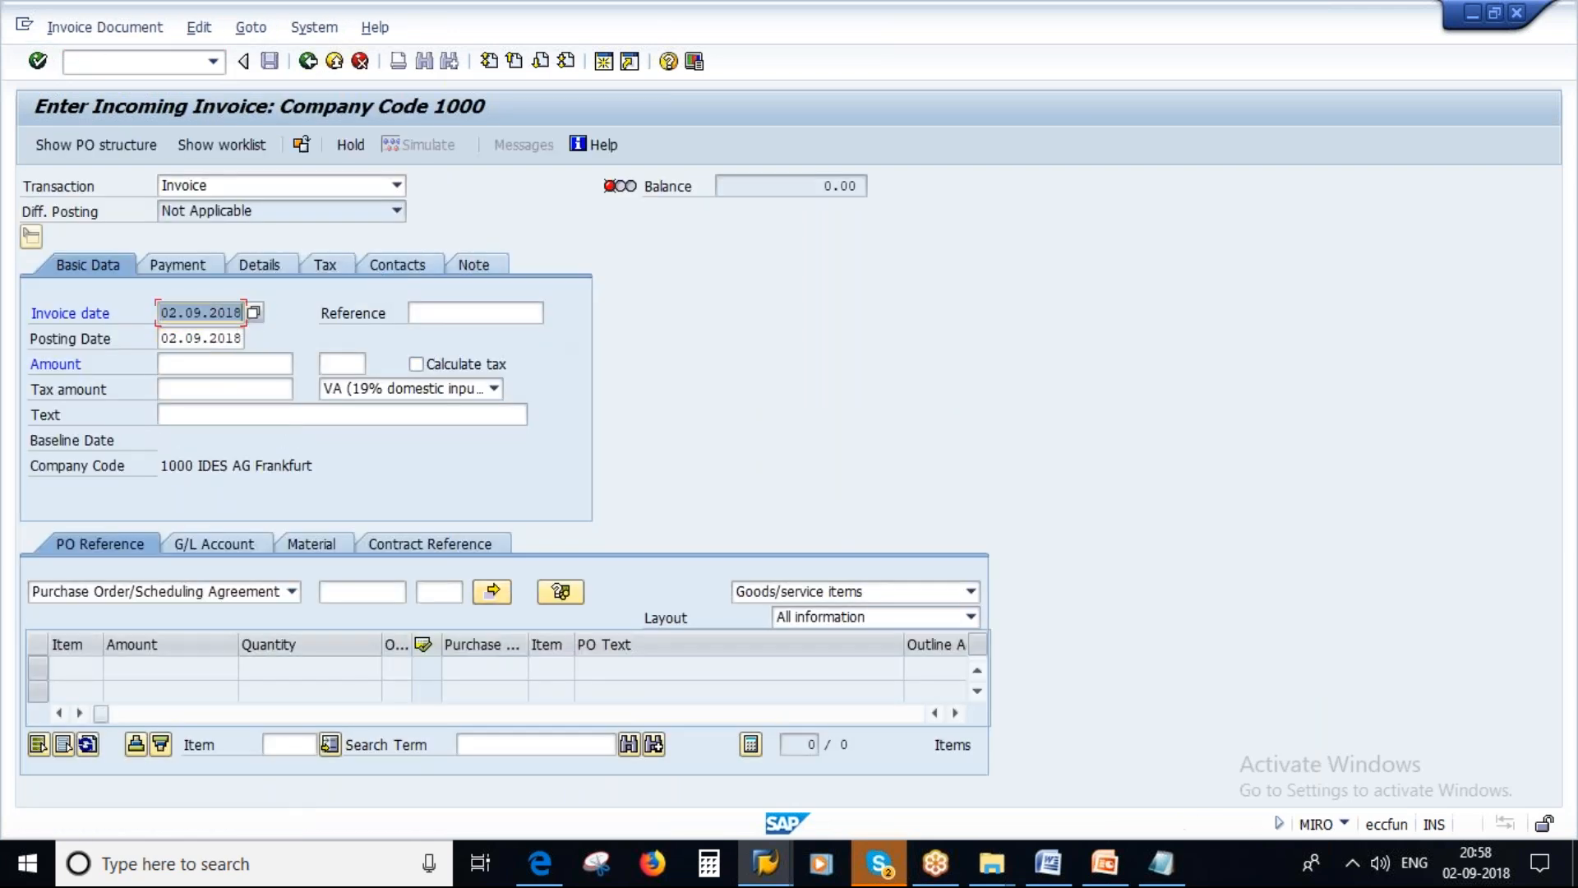
pyautogui.click(362, 592)
pyautogui.hotkey('ctrl', 'v')
pyautogui.press('Return')
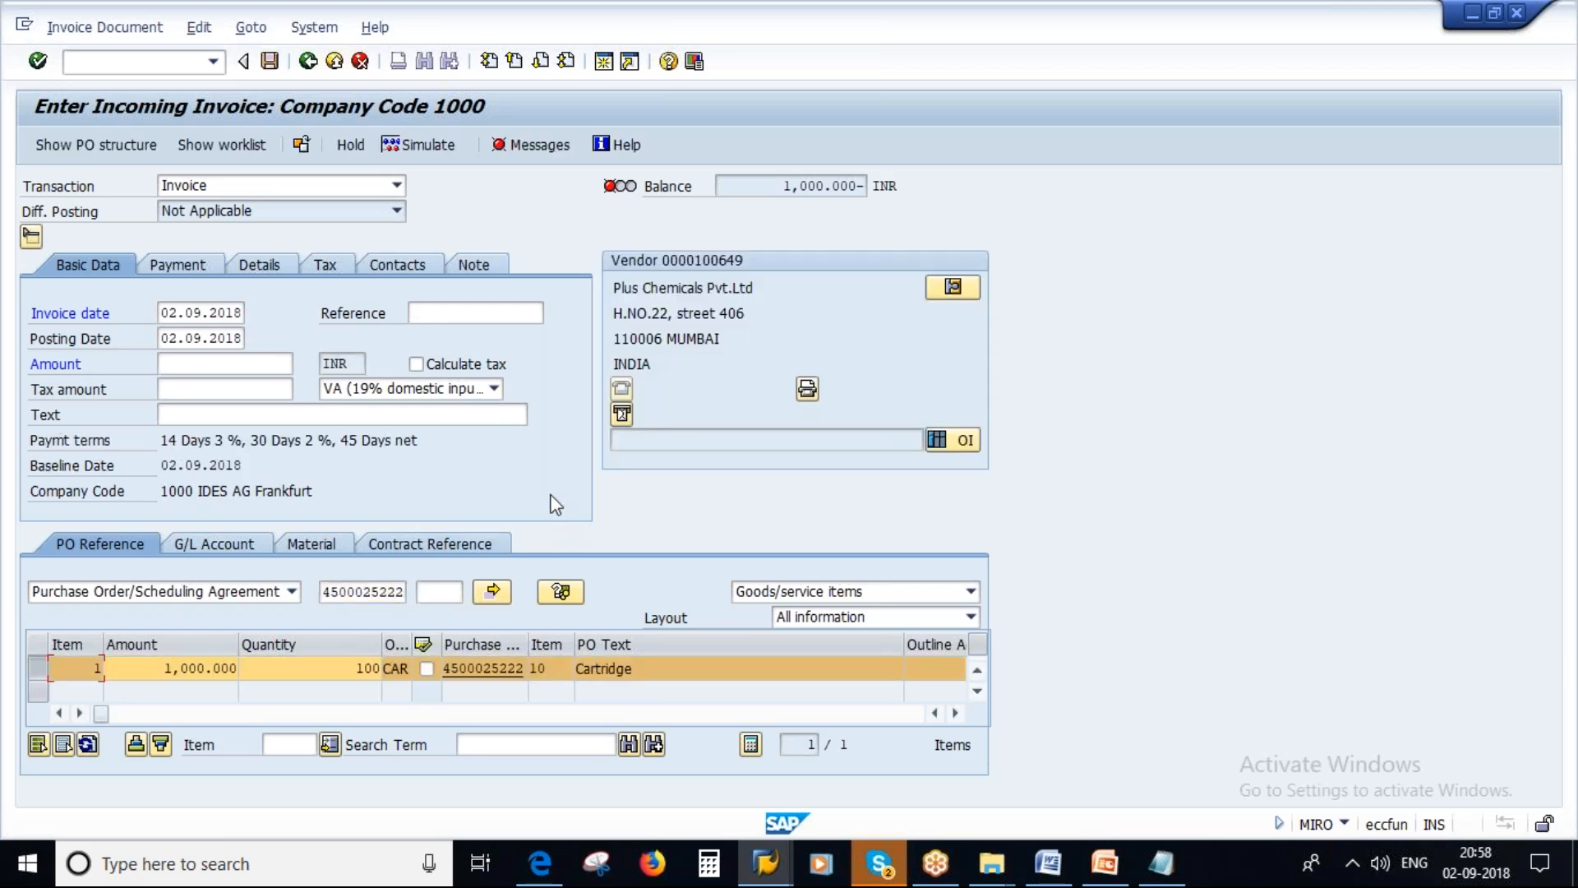
# Step: Examine the payment terms in the invoice's basic data and compare them with the Terms of Payment slide in PowerPoint
pyautogui.moveTo(158, 440); pyautogui.dragTo(414, 439)
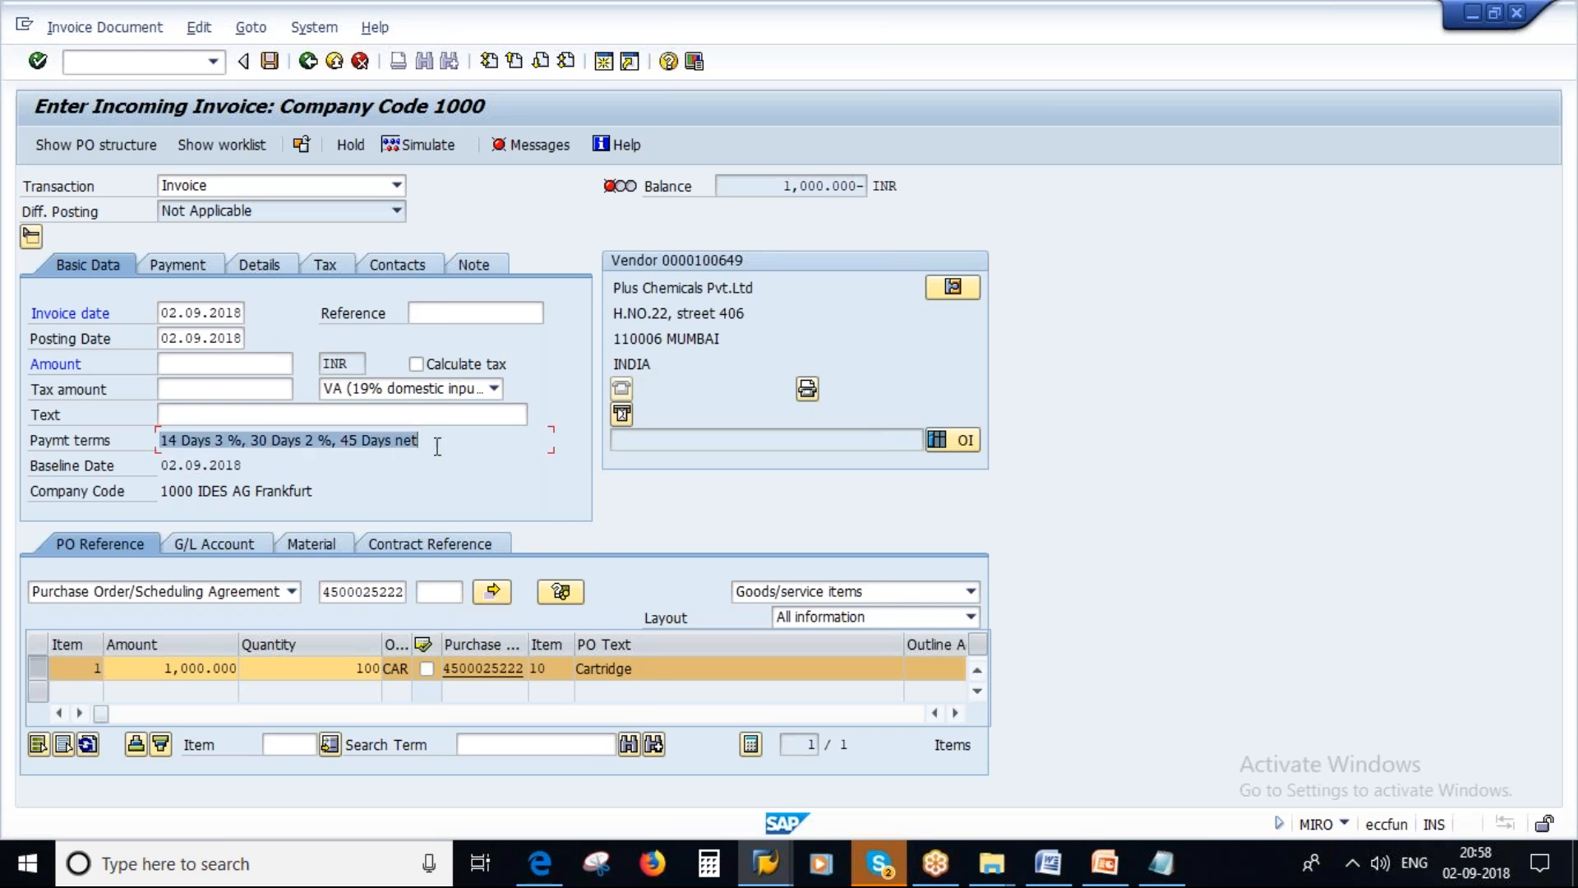
pyautogui.click(1108, 864)
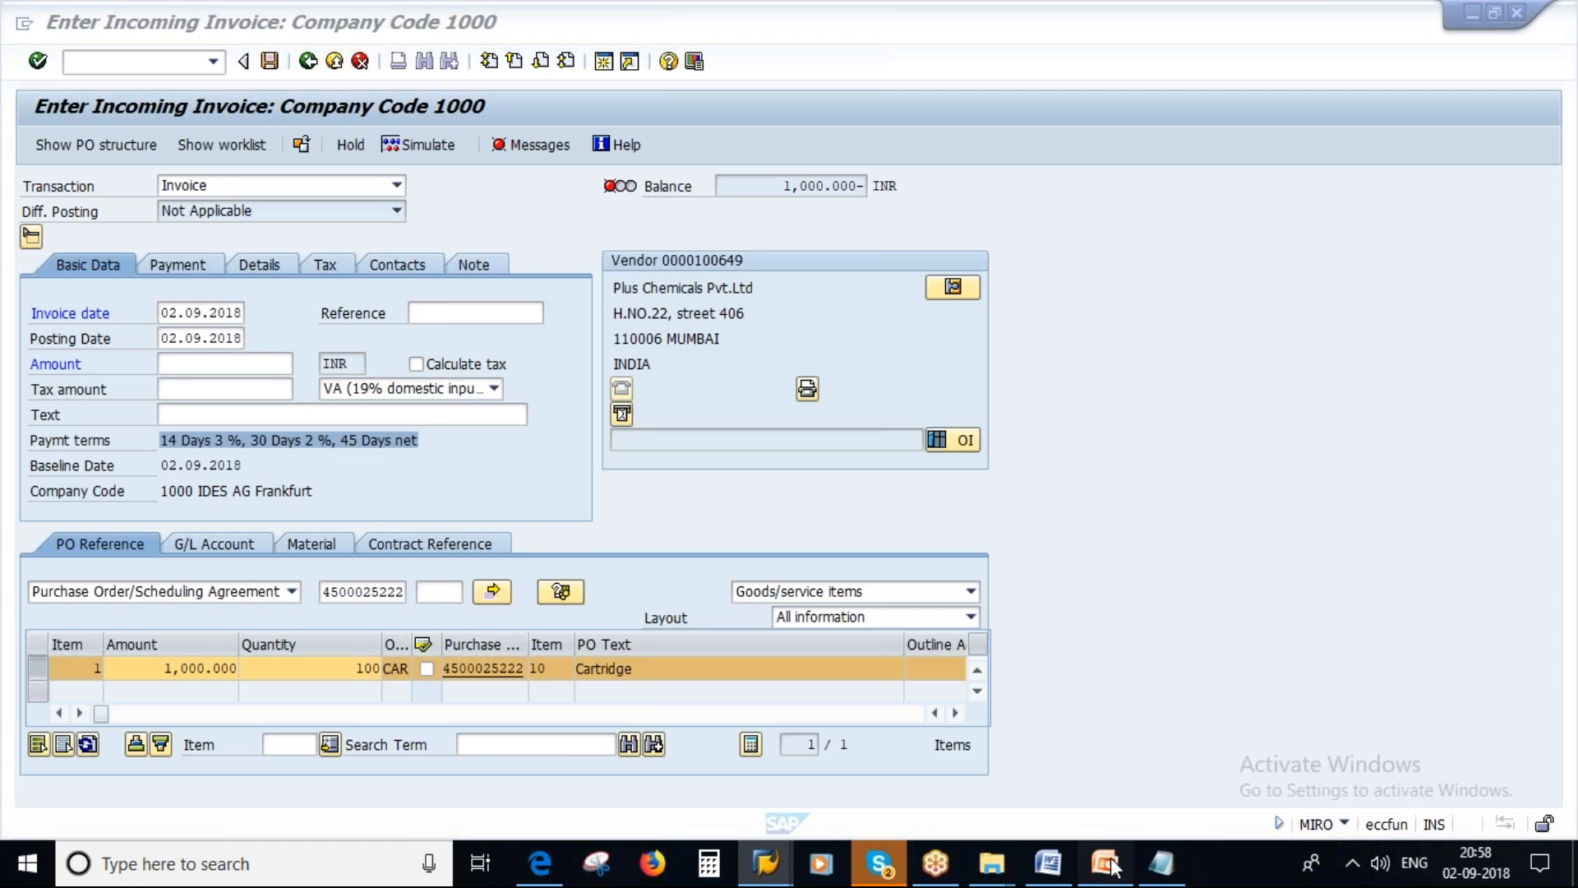
pyautogui.hotkey('shift', 'F5')
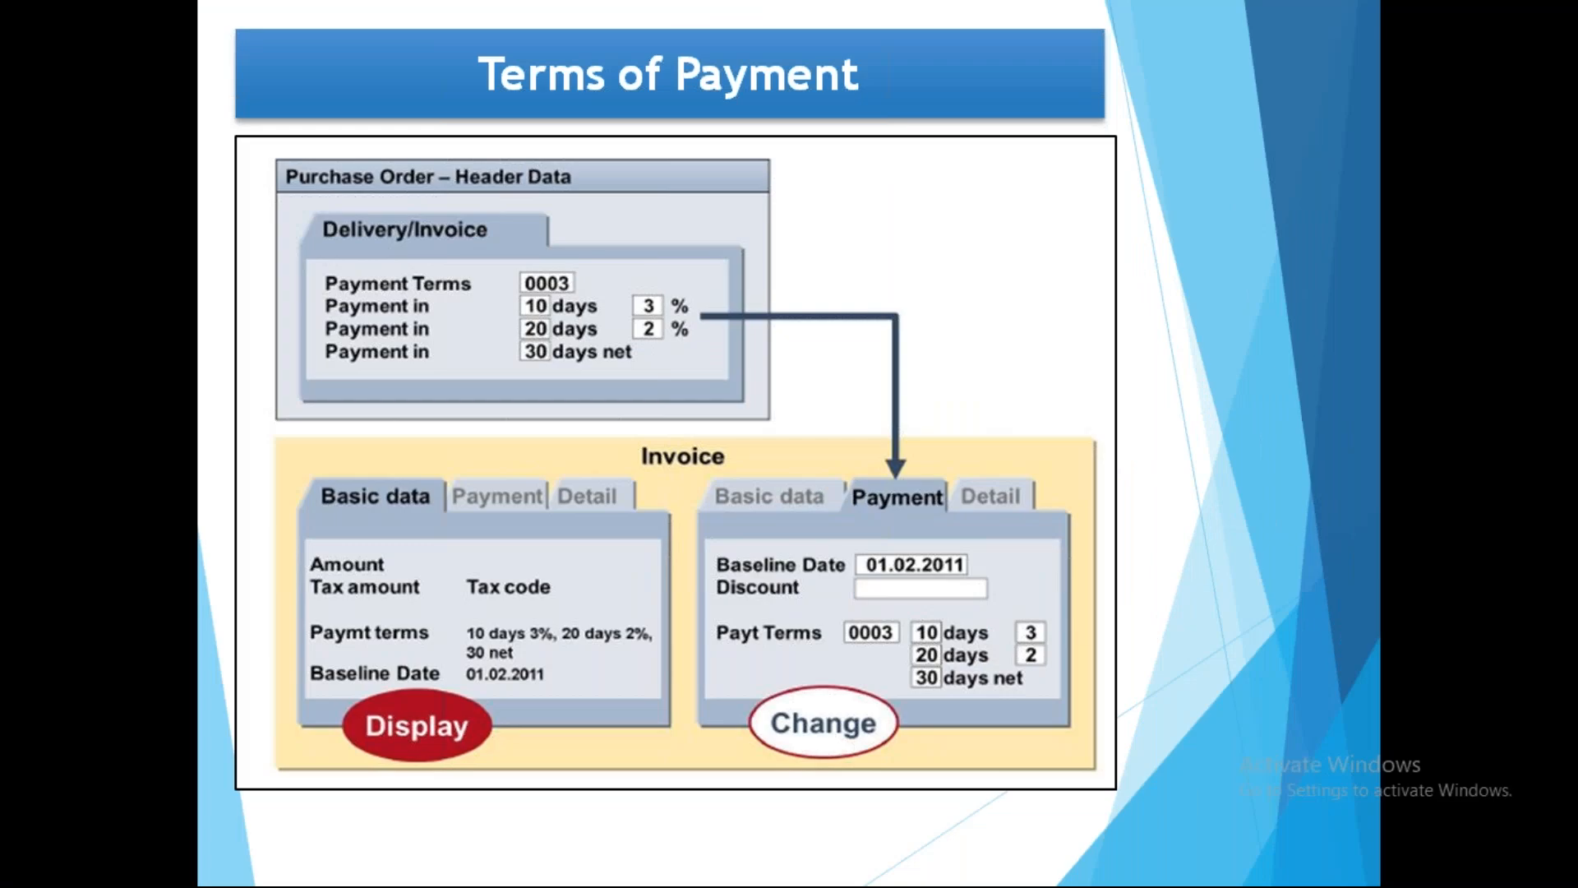
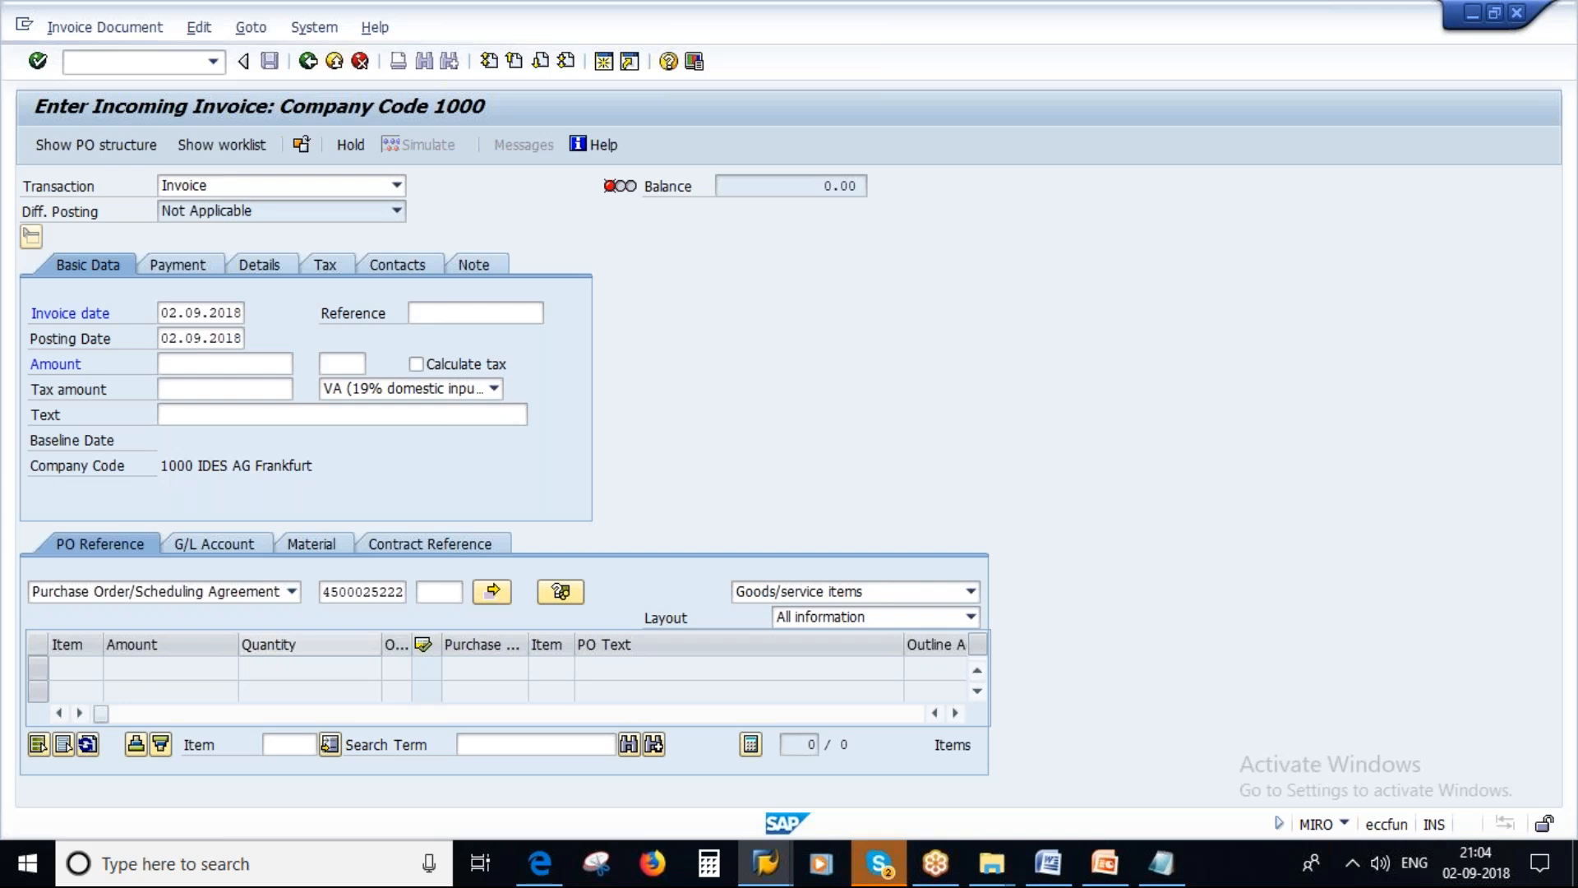
# Step: Examine the invoice's payment data and the document types offered in its details, comparing Gross inv. receipt with Net invoice receipt
pyautogui.click(184, 271)
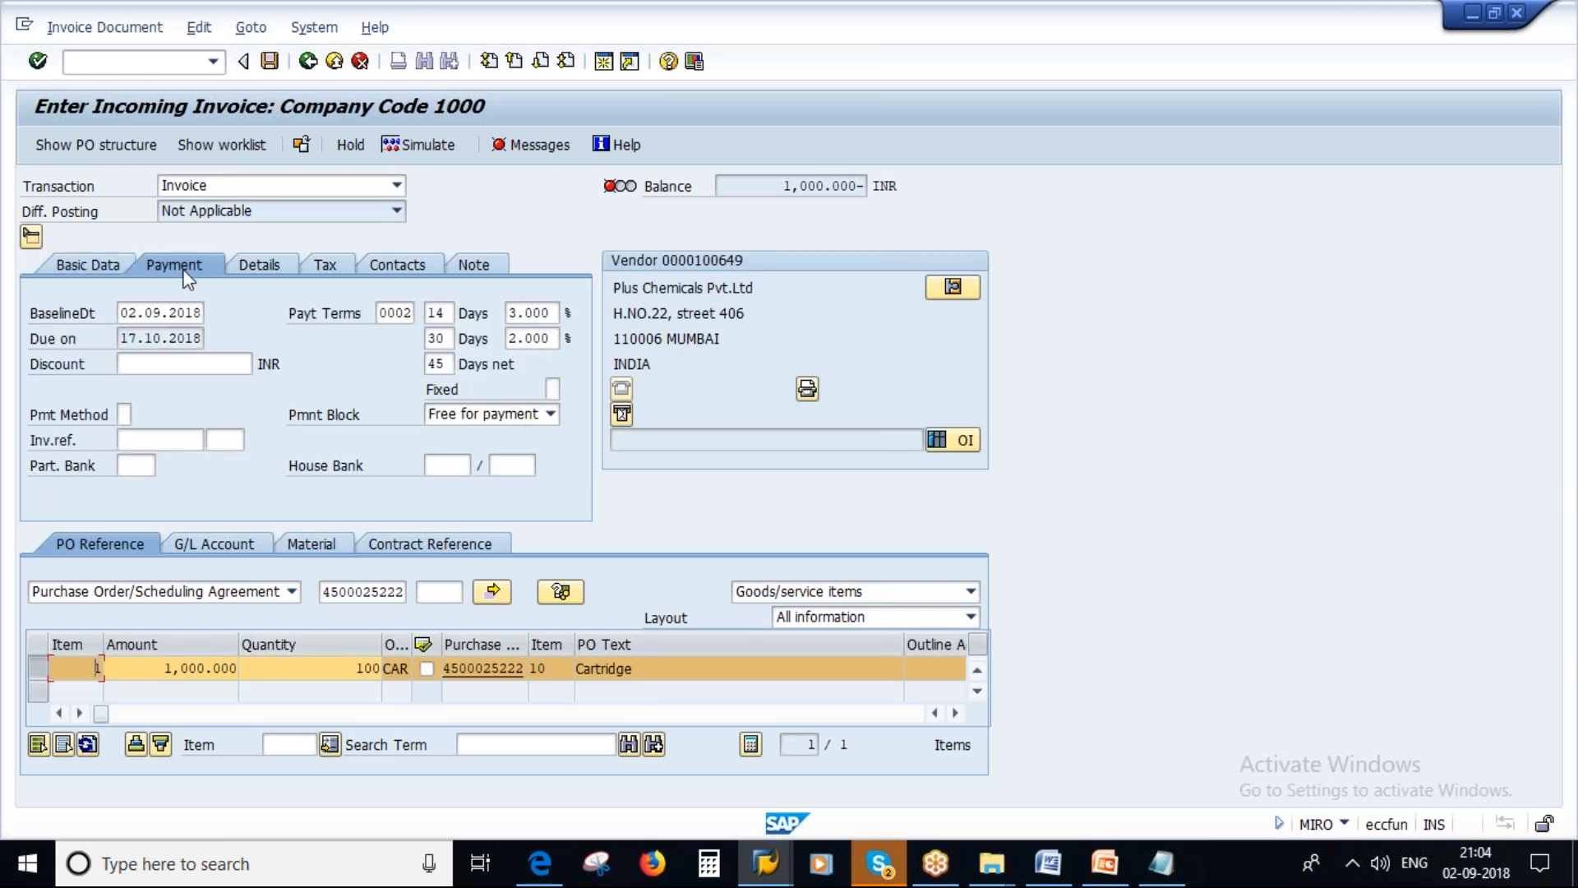
pyautogui.click(255, 264)
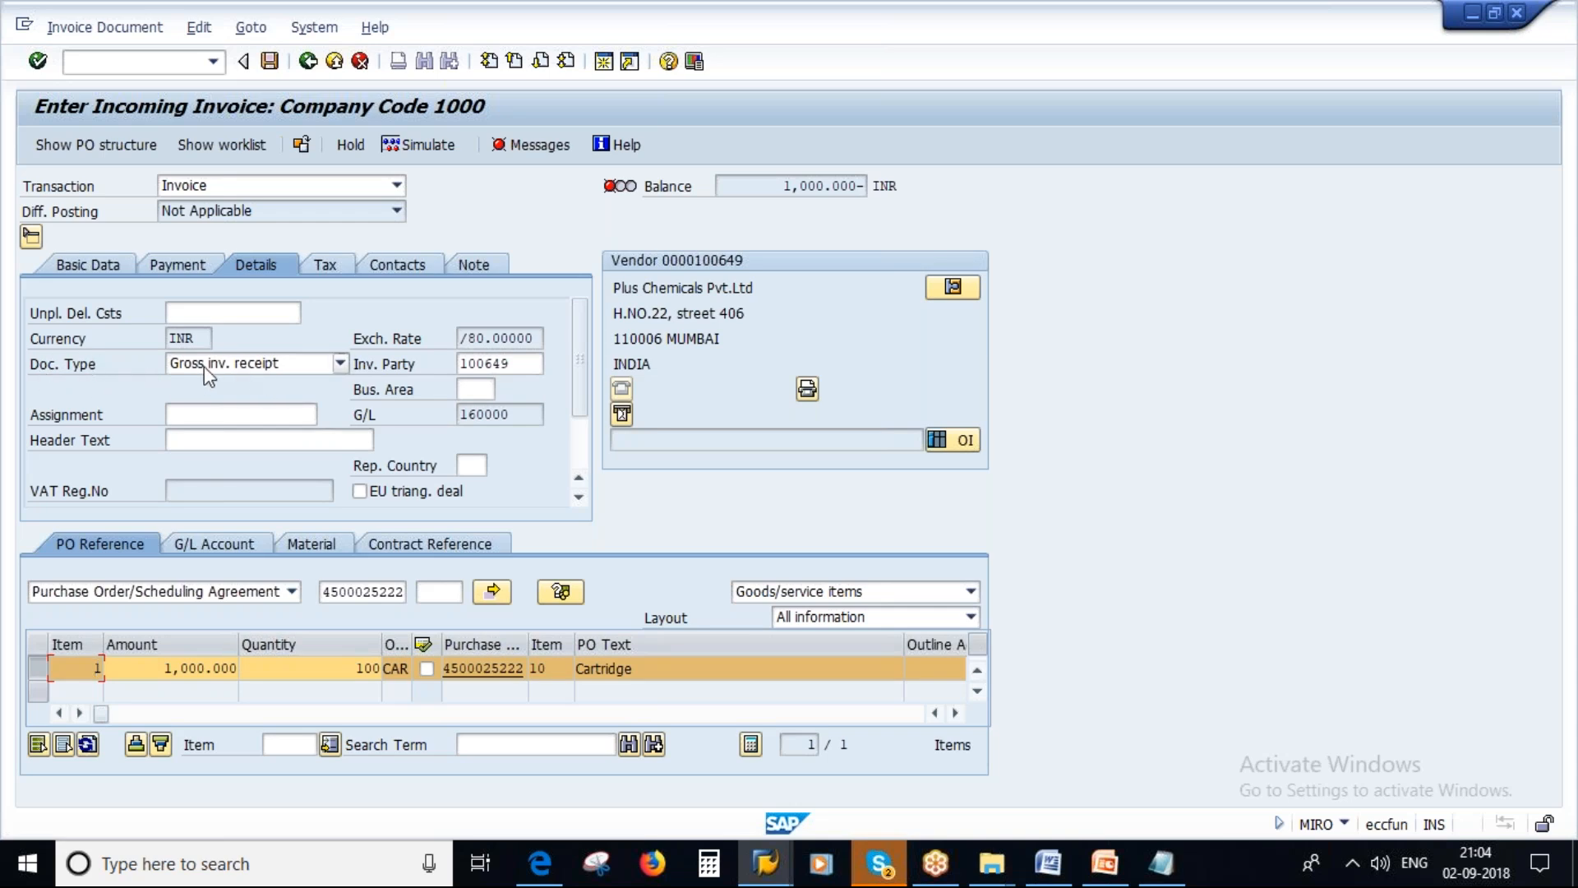
pyautogui.click(339, 366)
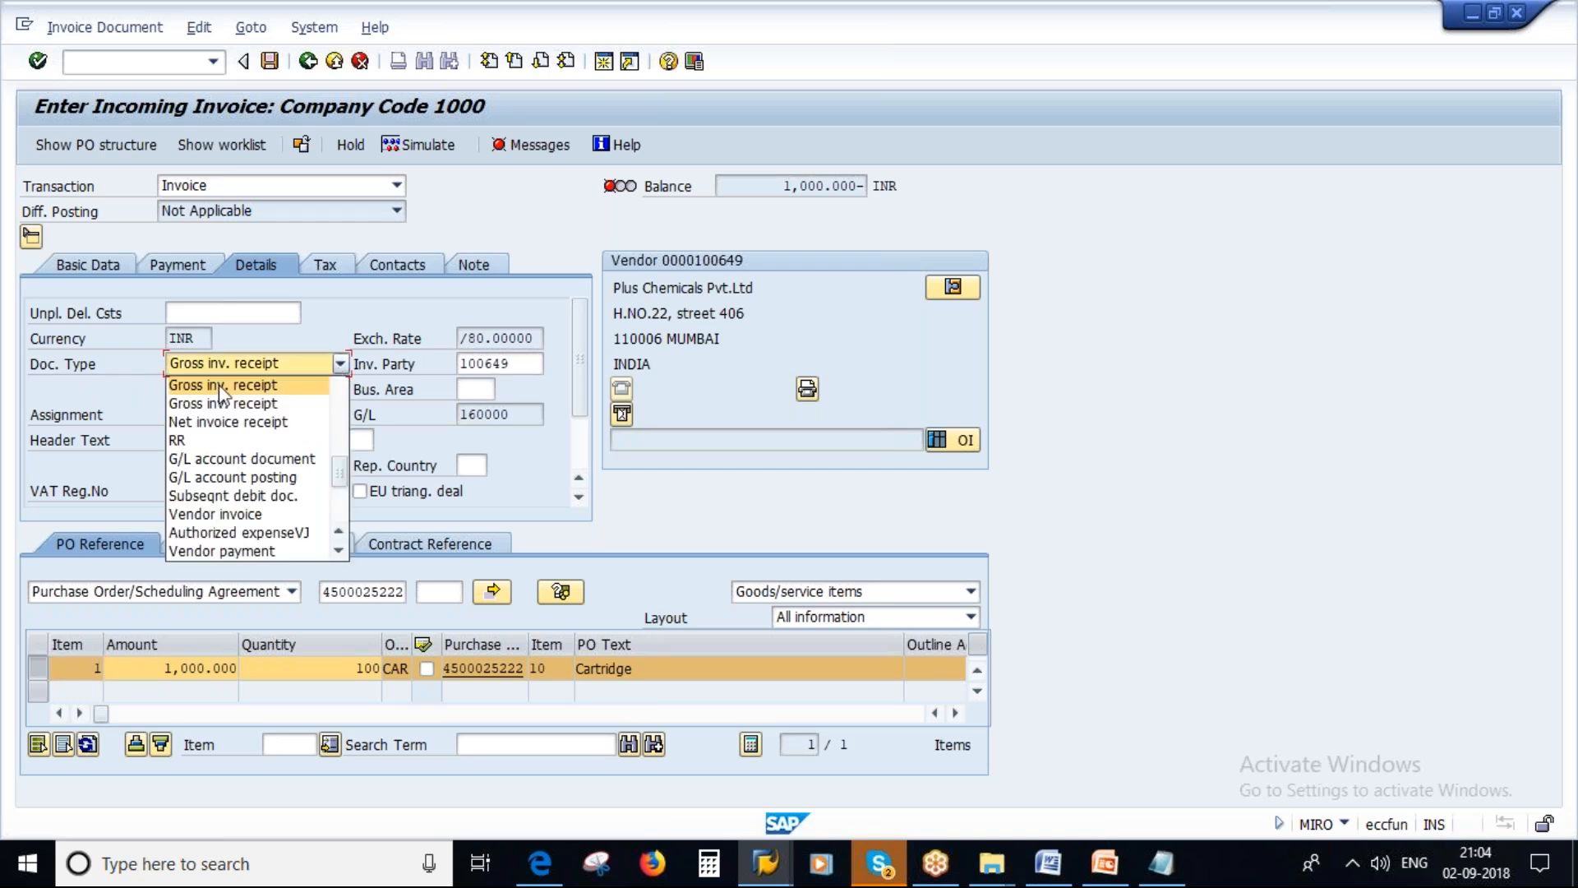
pyautogui.click(228, 387)
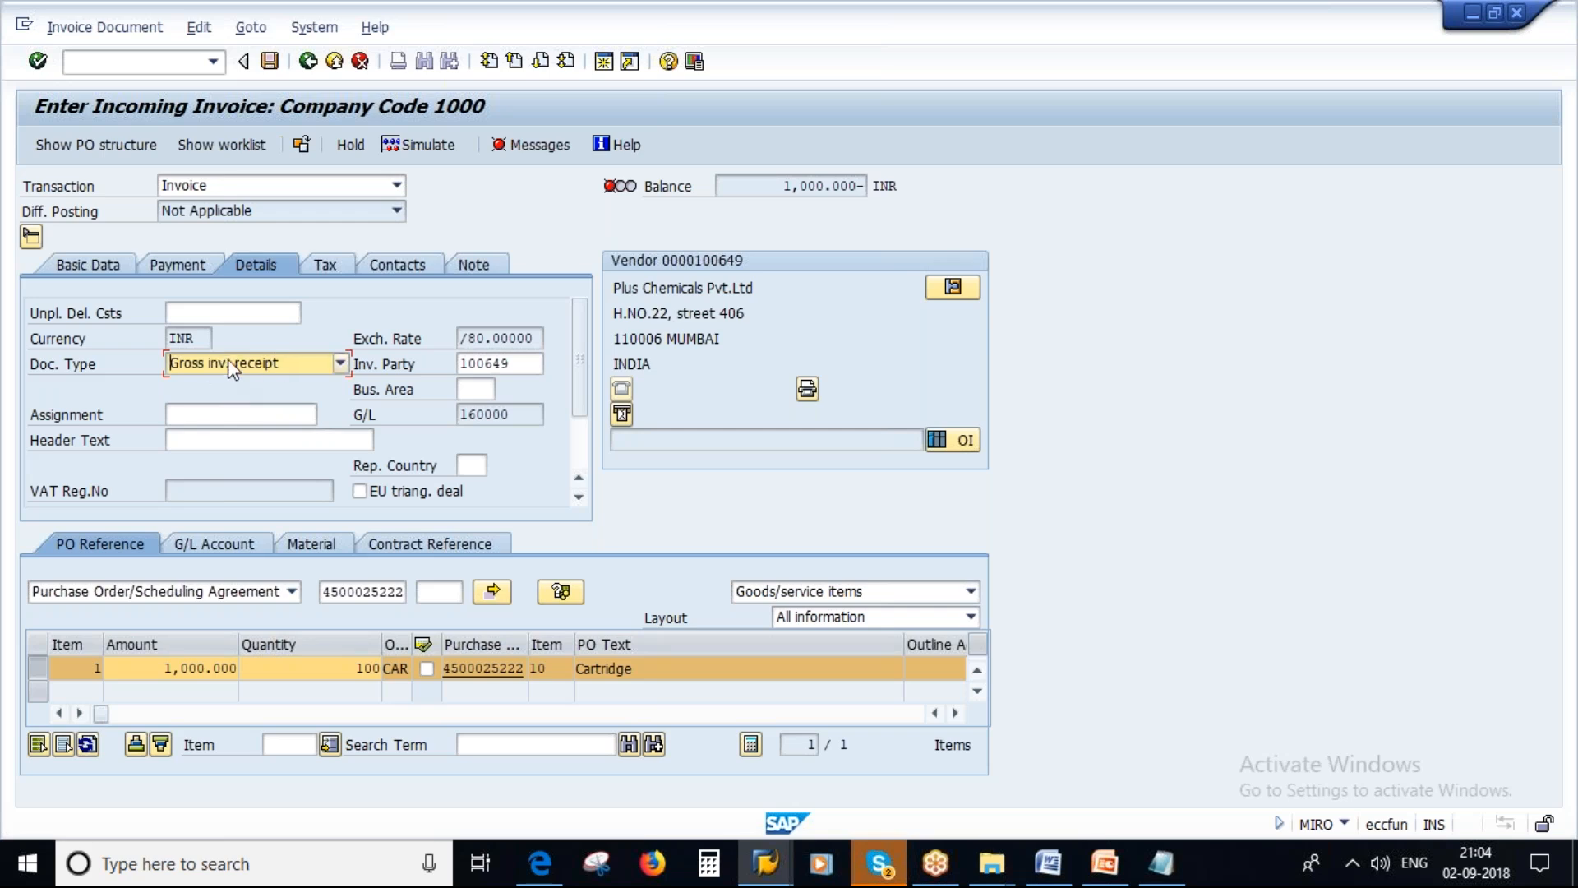
pyautogui.click(340, 363)
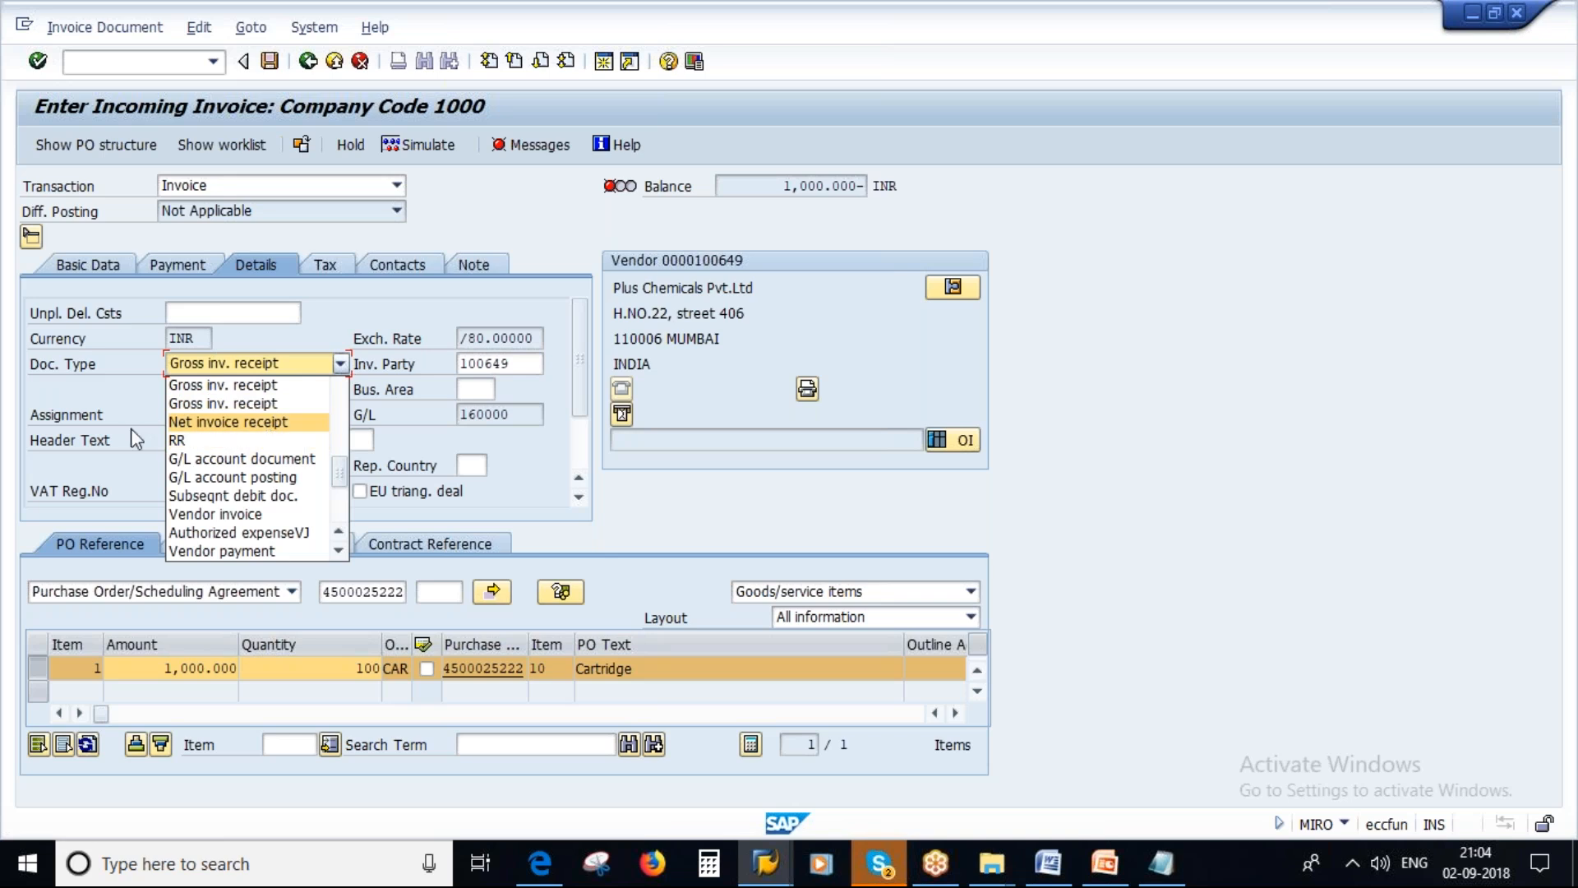
pyautogui.click(124, 402)
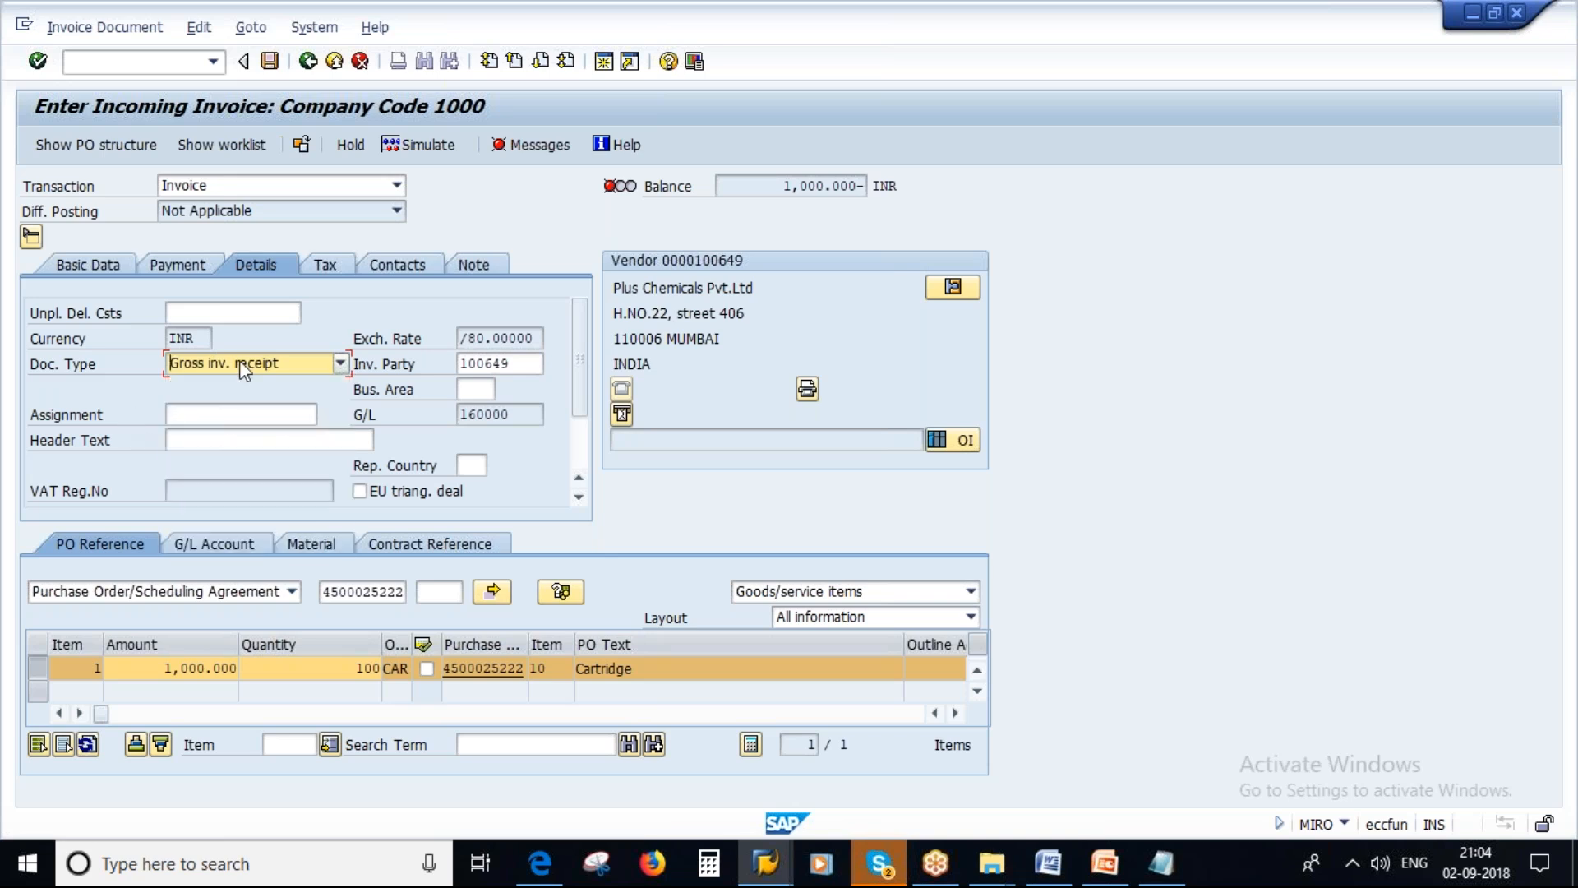
# Step: Switch to PowerPoint and read on the Posting Gross/Net slide how the document type controls posting and where it is customized
pyautogui.click(1109, 876)
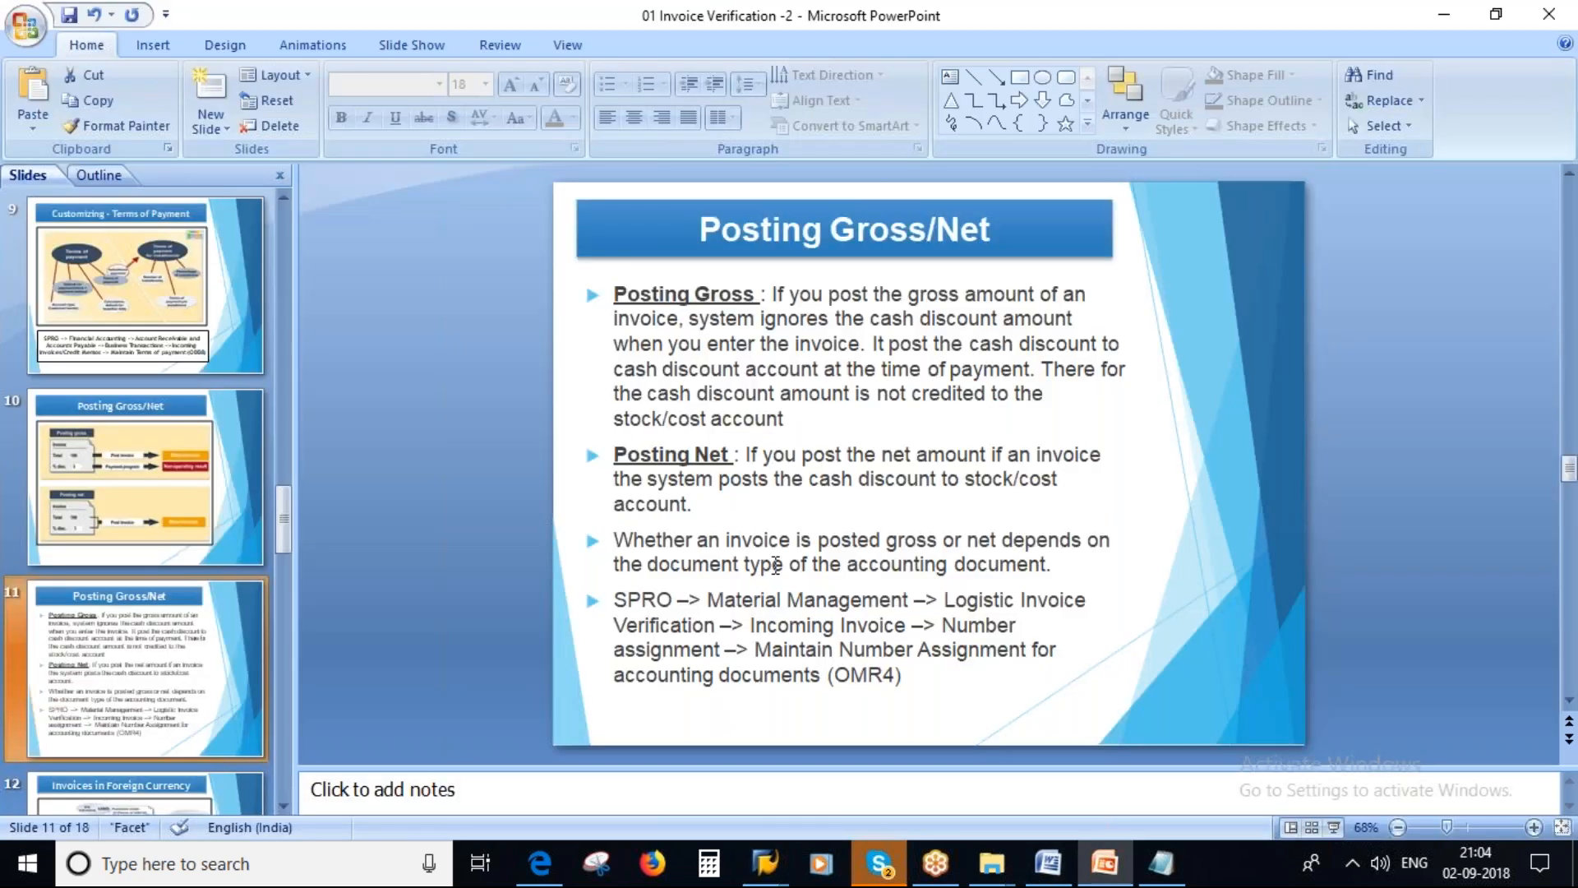
pyautogui.click(886, 540)
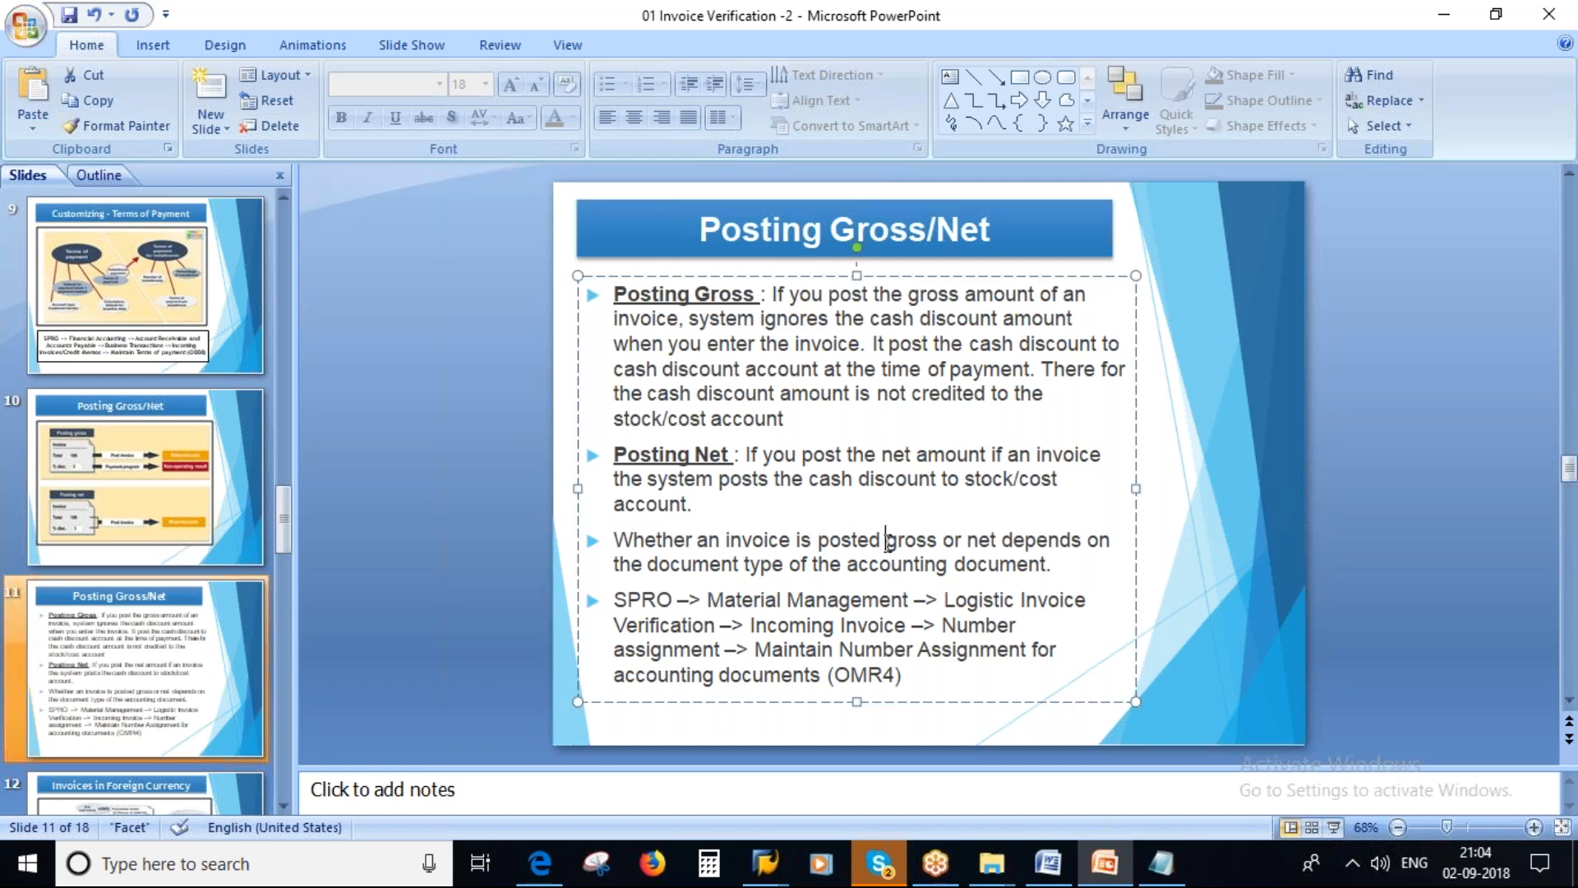
pyautogui.moveTo(886, 540); pyautogui.dragTo(1090, 540)
pyautogui.click(649, 565)
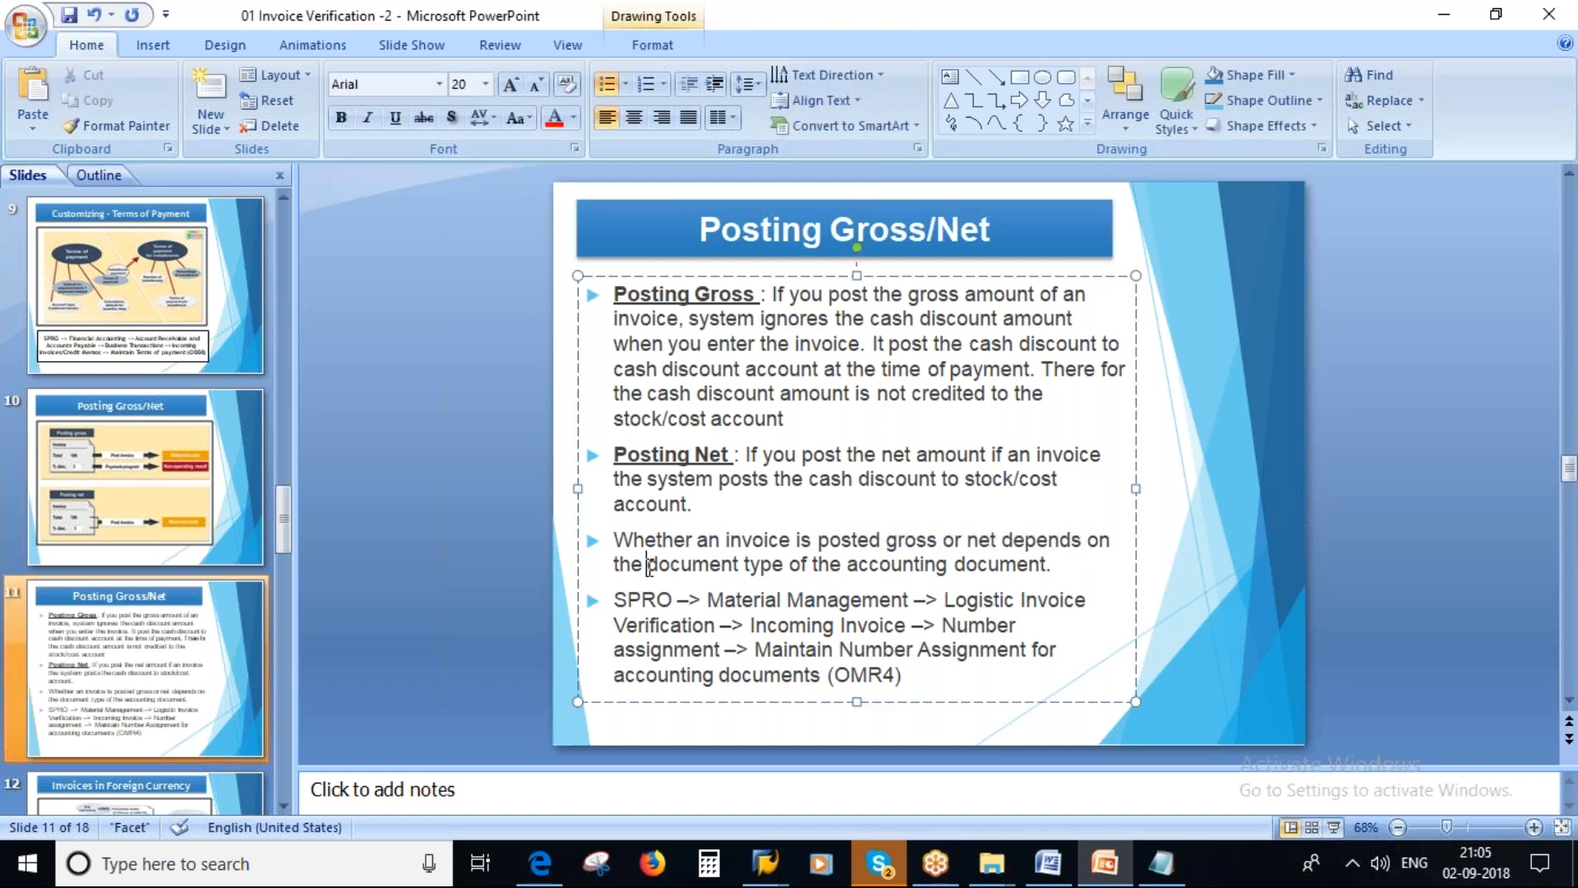
pyautogui.moveTo(649, 565); pyautogui.dragTo(787, 566)
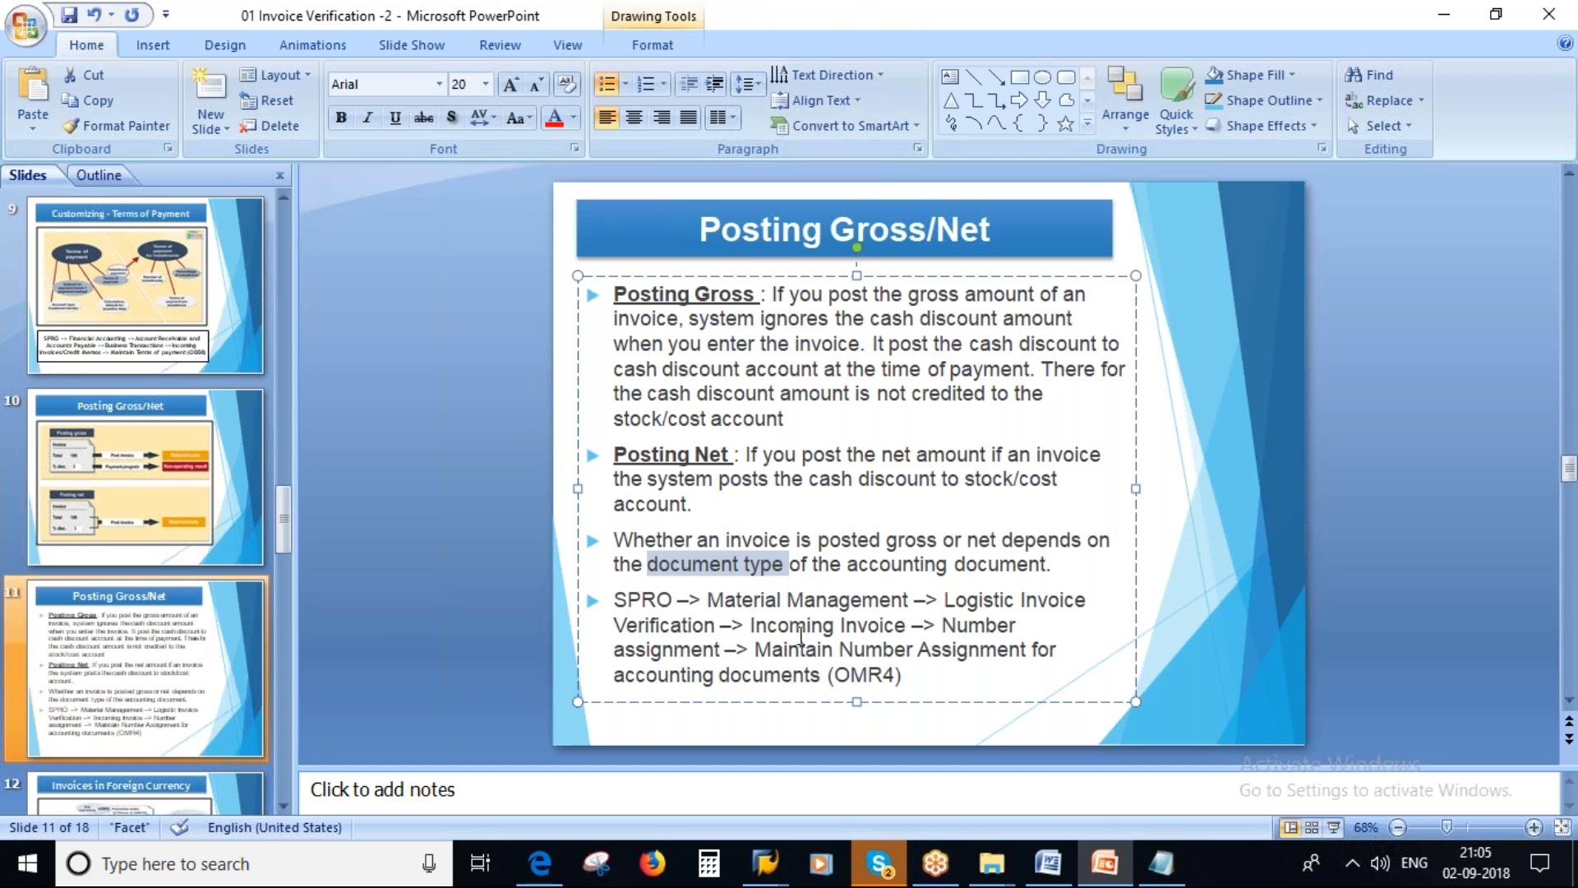
pyautogui.moveTo(617, 600); pyautogui.dragTo(689, 602)
pyautogui.tripleClick(717, 618)
pyautogui.click(723, 649)
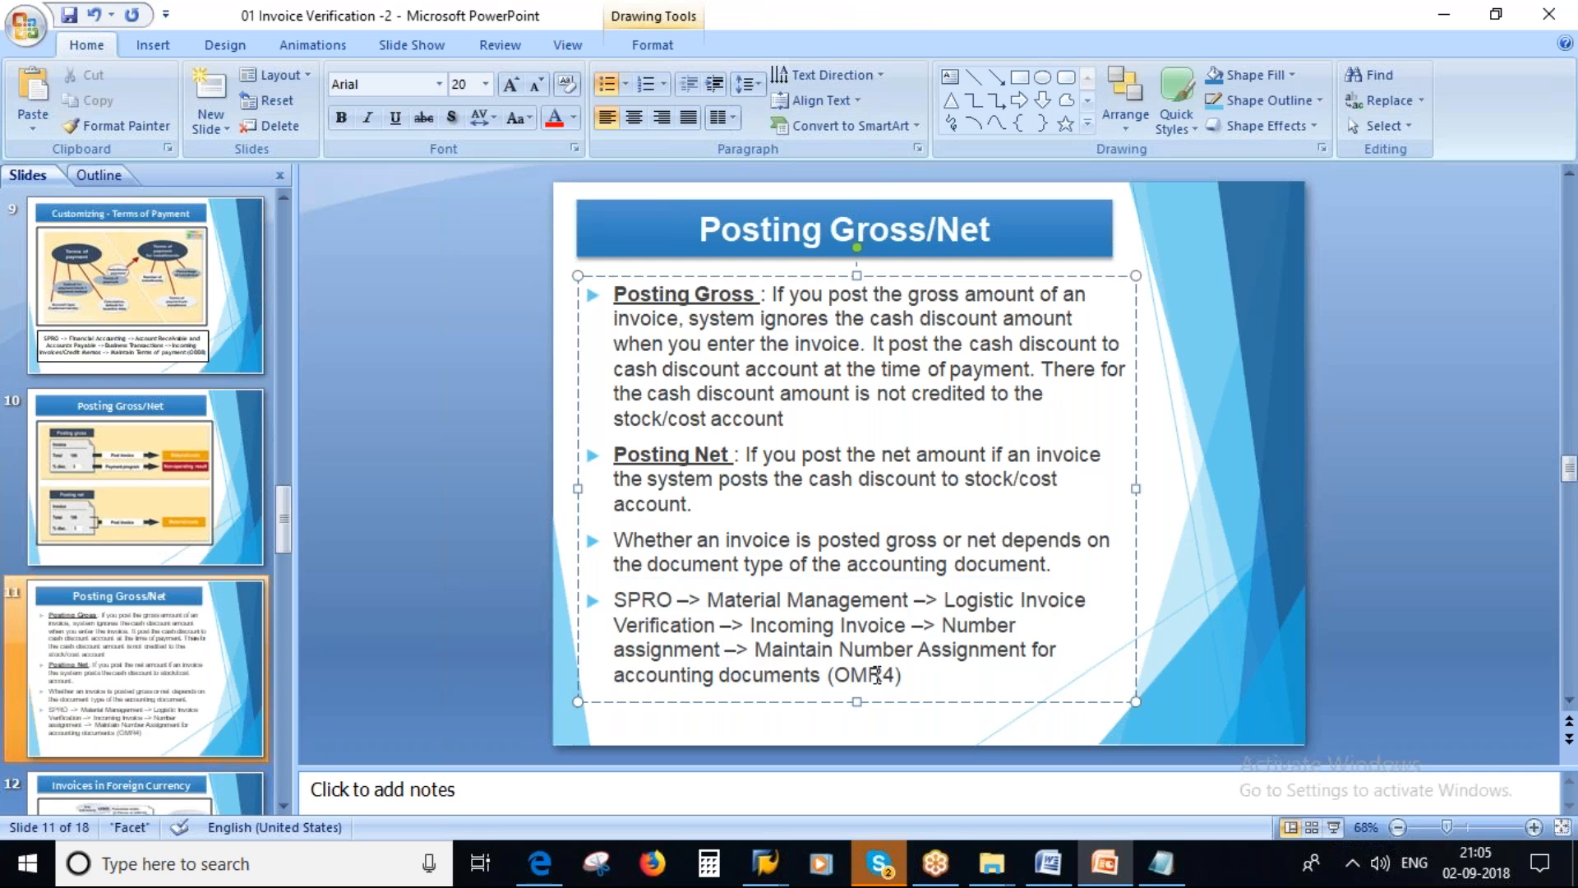
# Step: Switch to the SAP customizing session, leave the Terms of Payment view, and start transaction OMR4
pyautogui.moveTo(766, 859)
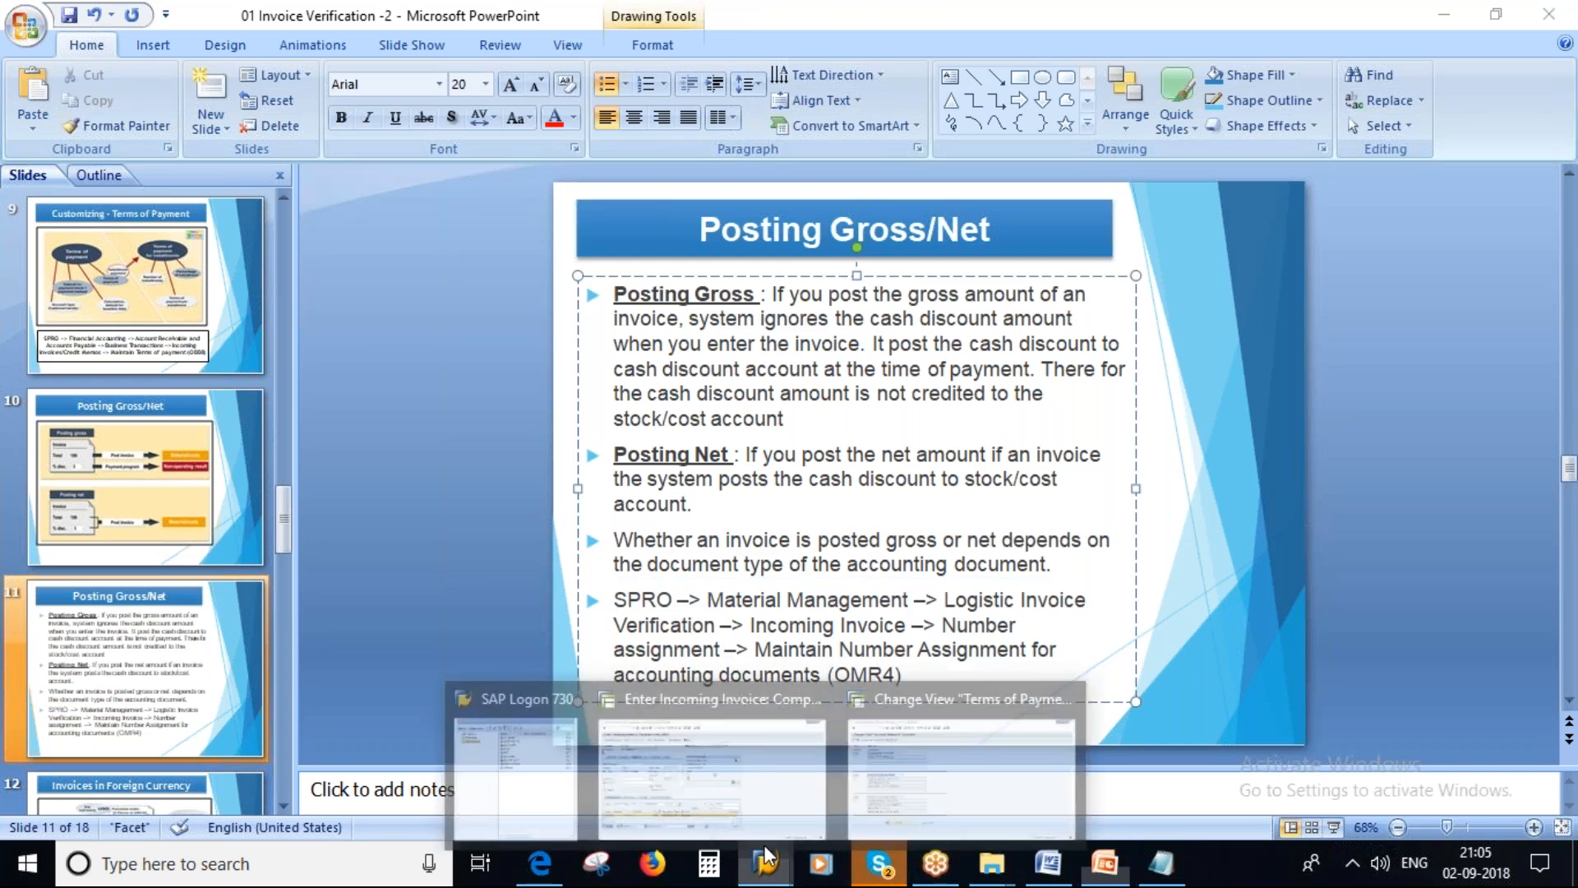
pyautogui.click(959, 757)
pyautogui.click(307, 63)
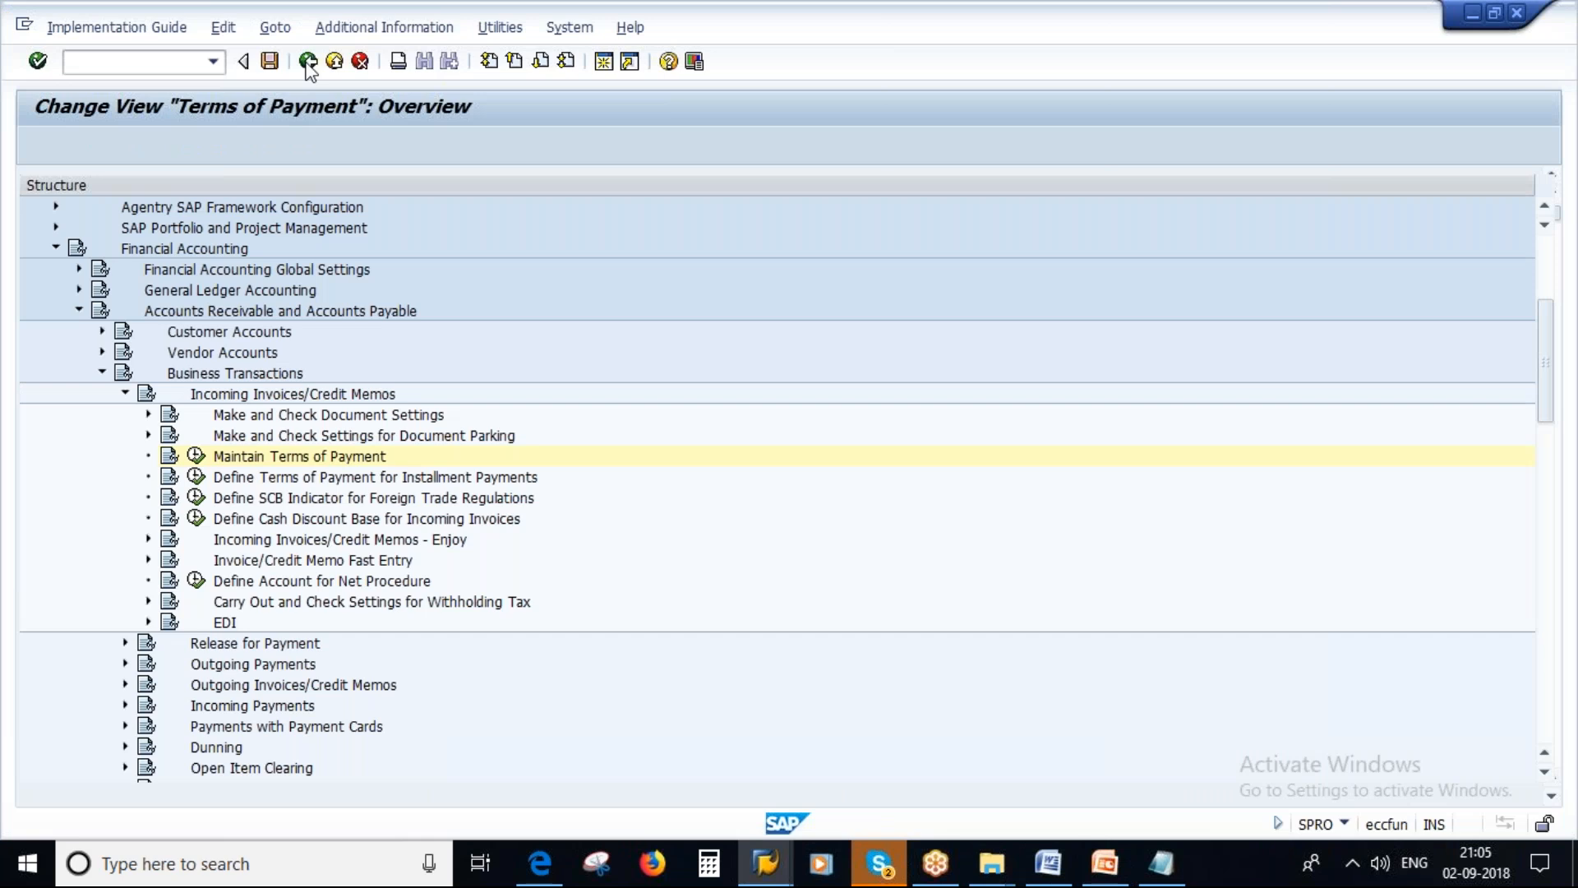
pyautogui.write('/NOMR4')
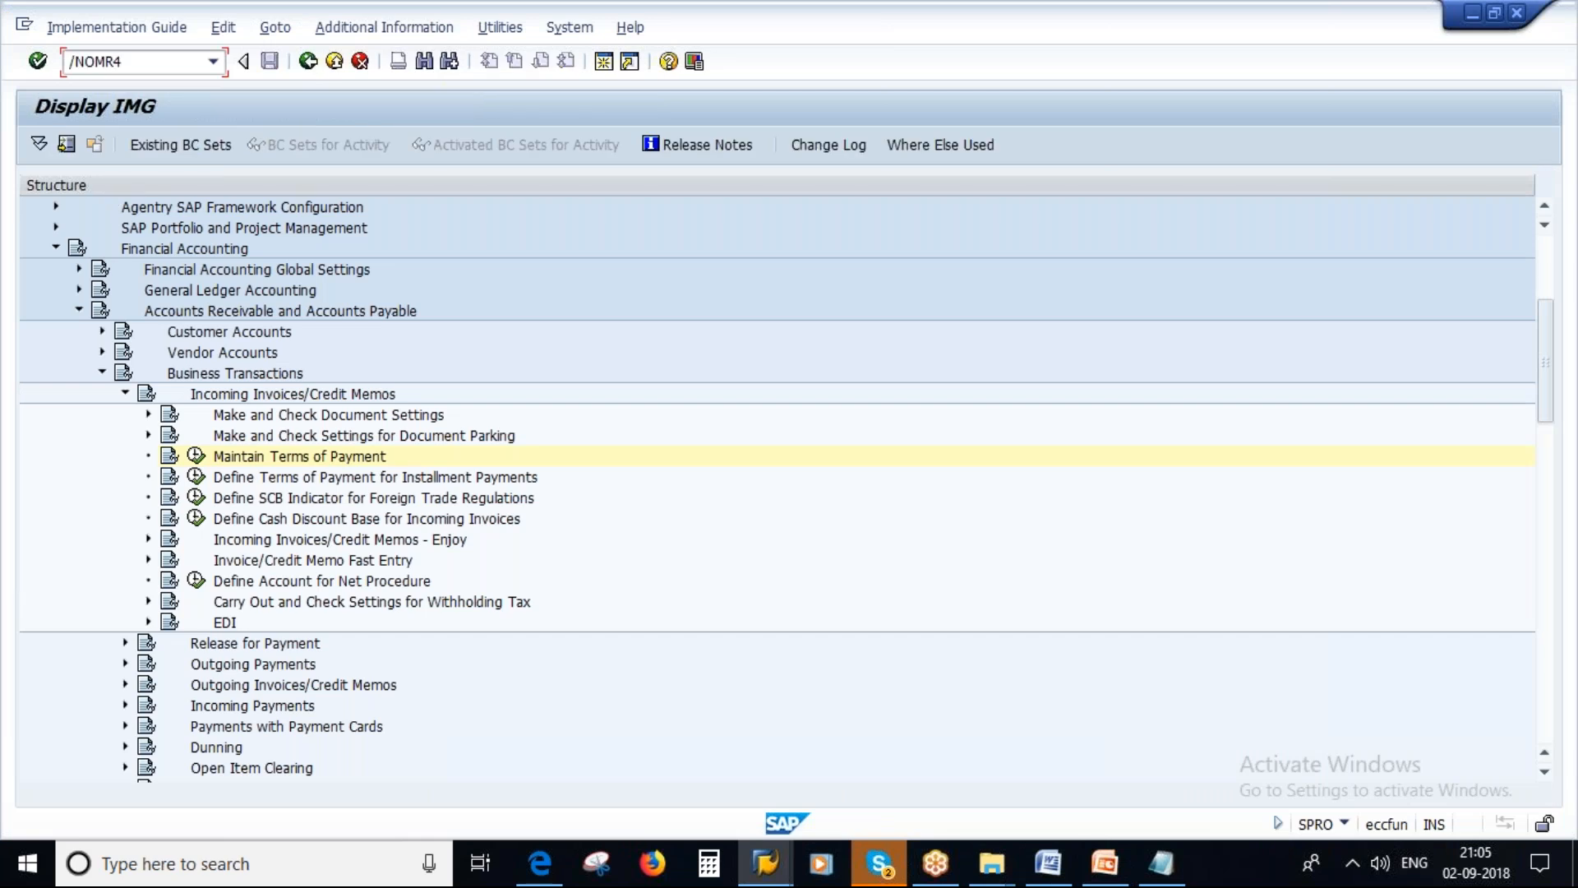
pyautogui.press('Return')
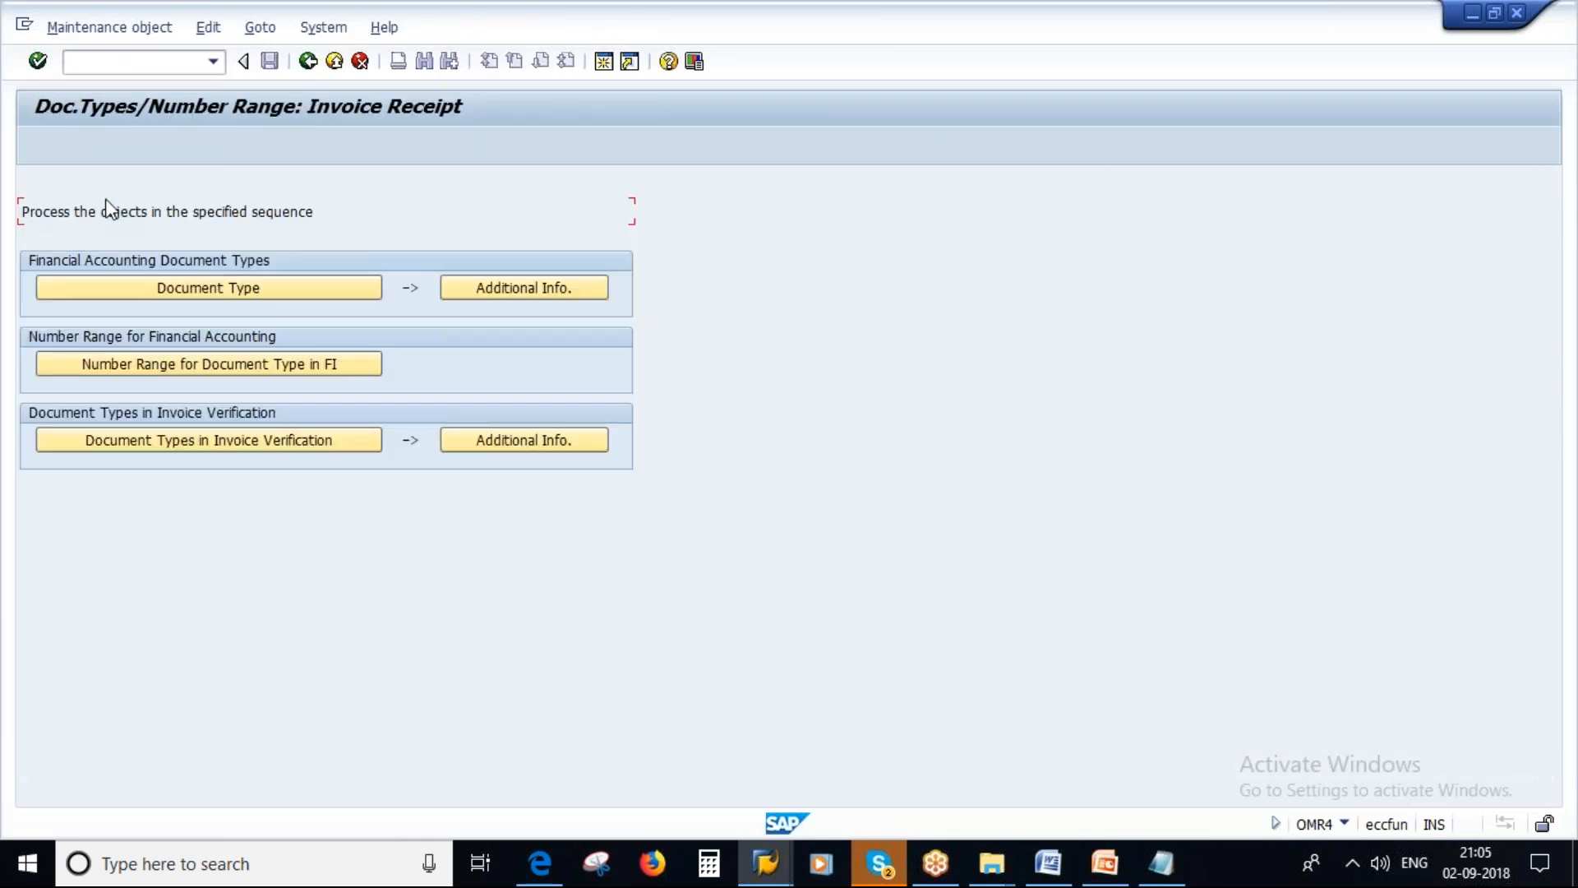
# Step: Open the Financial Accounting document types and select type RE, Gross inv. receipt
pyautogui.click(211, 284)
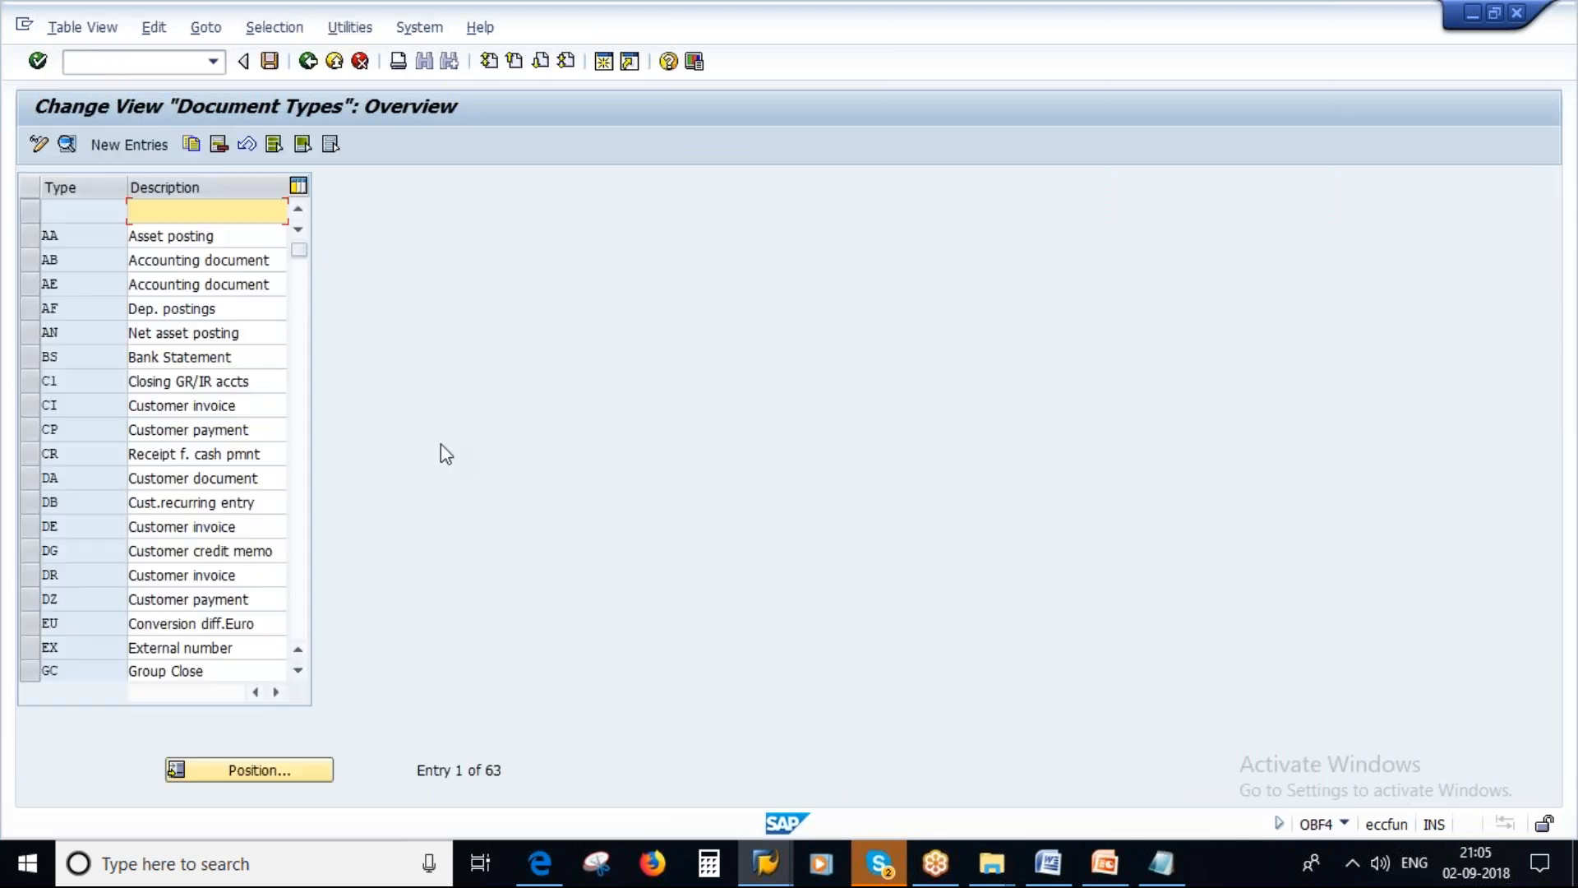
pyautogui.scroll(-1, 136, 612)
pyautogui.scroll(-3, 165, 439)
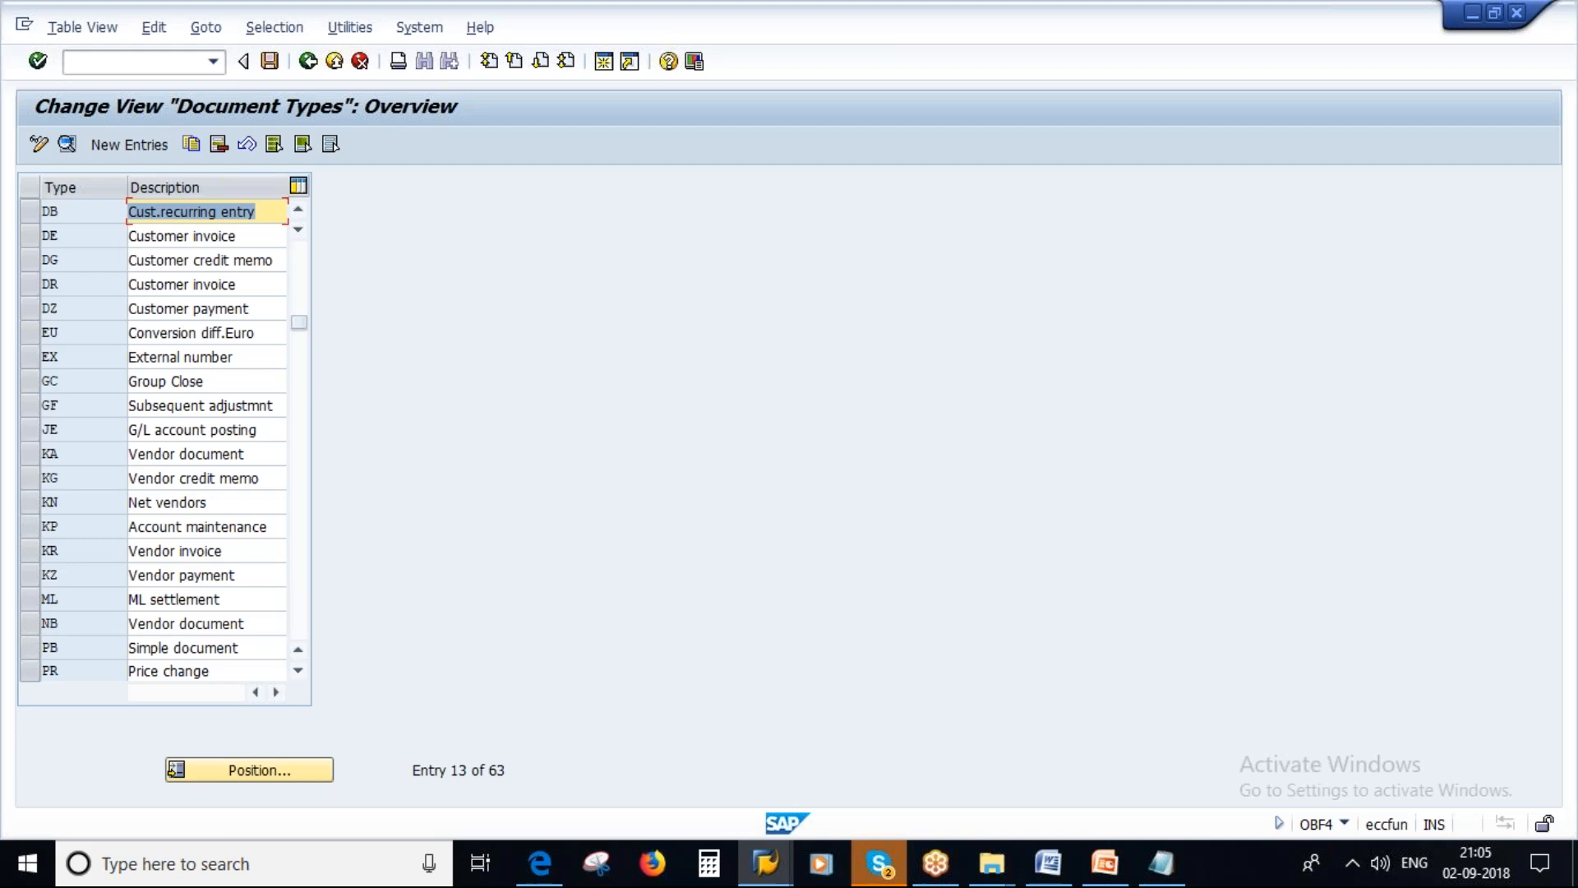
pyautogui.scroll(-1, 91, 508)
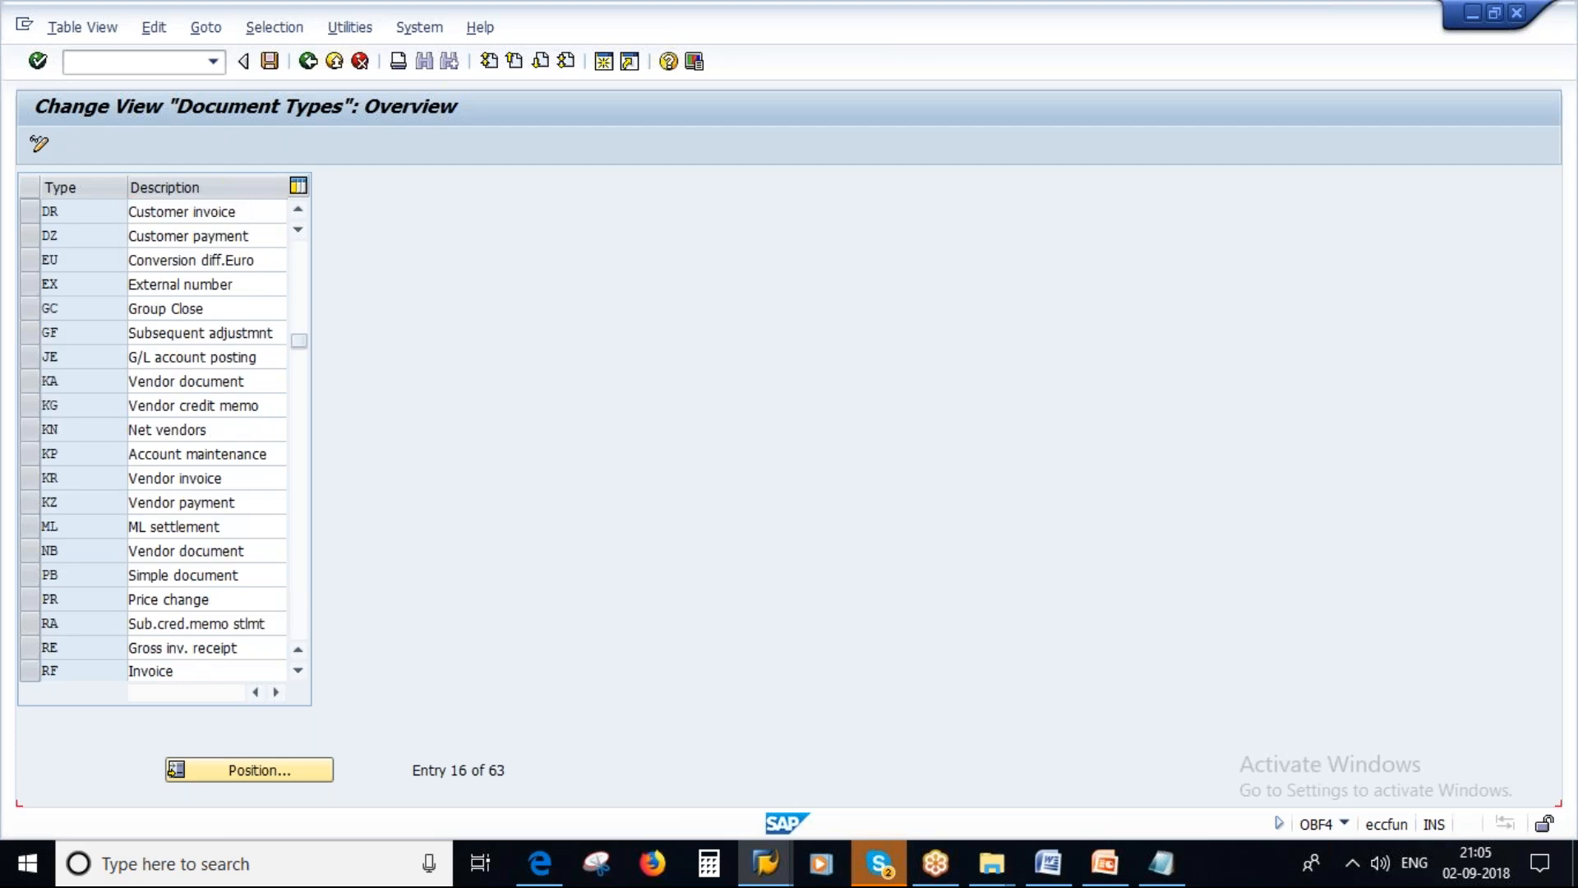
pyautogui.scroll(-1, 74, 595)
pyautogui.click(181, 575)
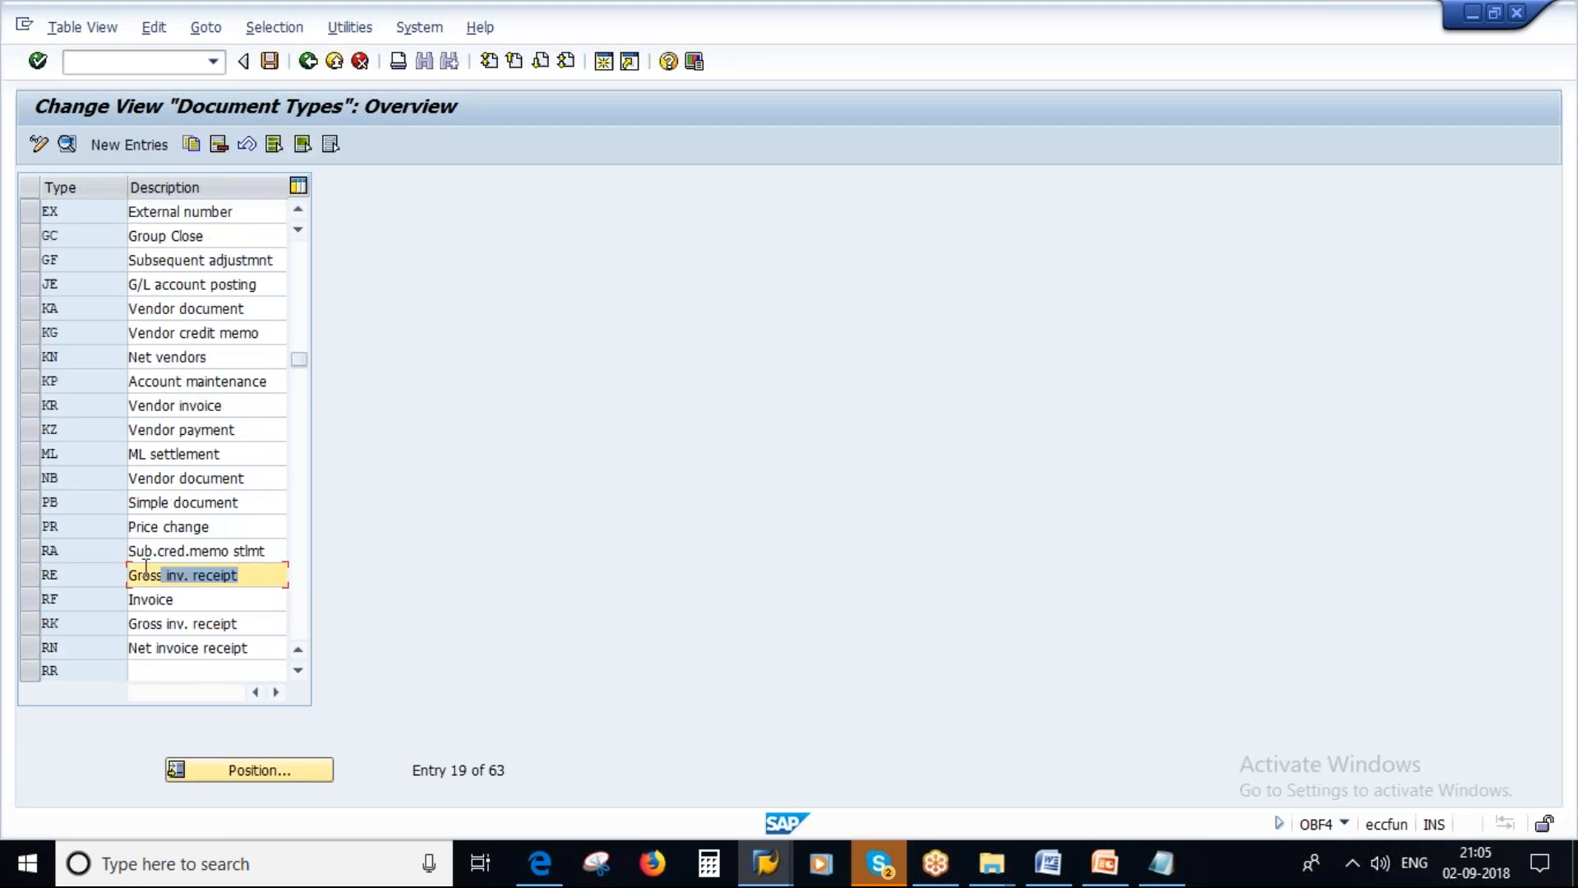
pyautogui.click(30, 575)
# Step: Compare the selected type with the document type choices in the MIRO invoice, and return to the document types overview
pyautogui.click(761, 869)
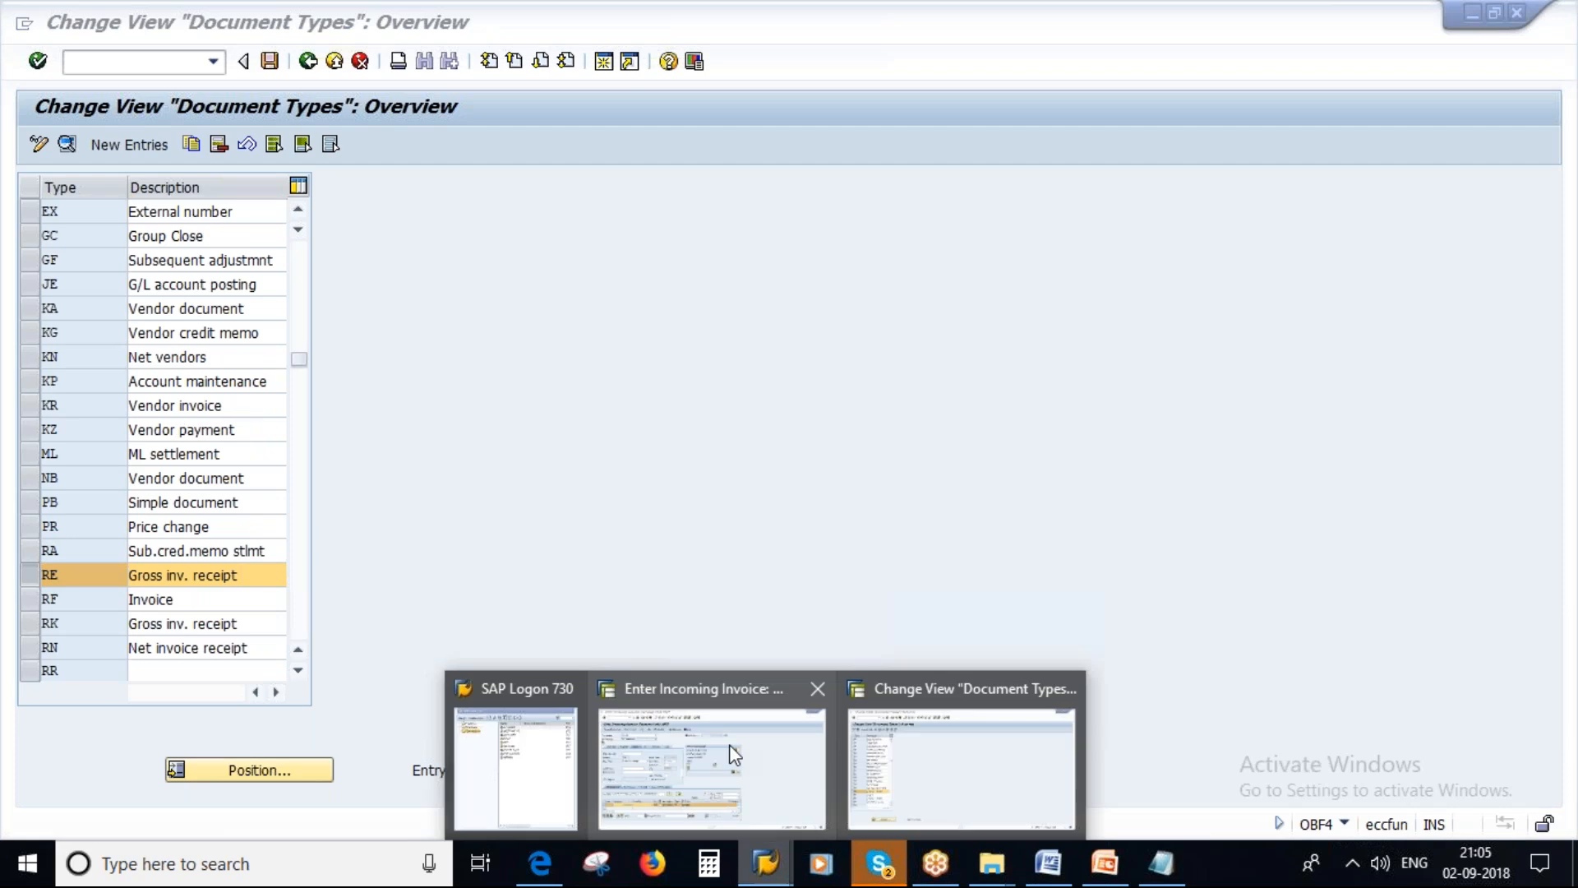
pyautogui.click(732, 752)
pyautogui.click(341, 363)
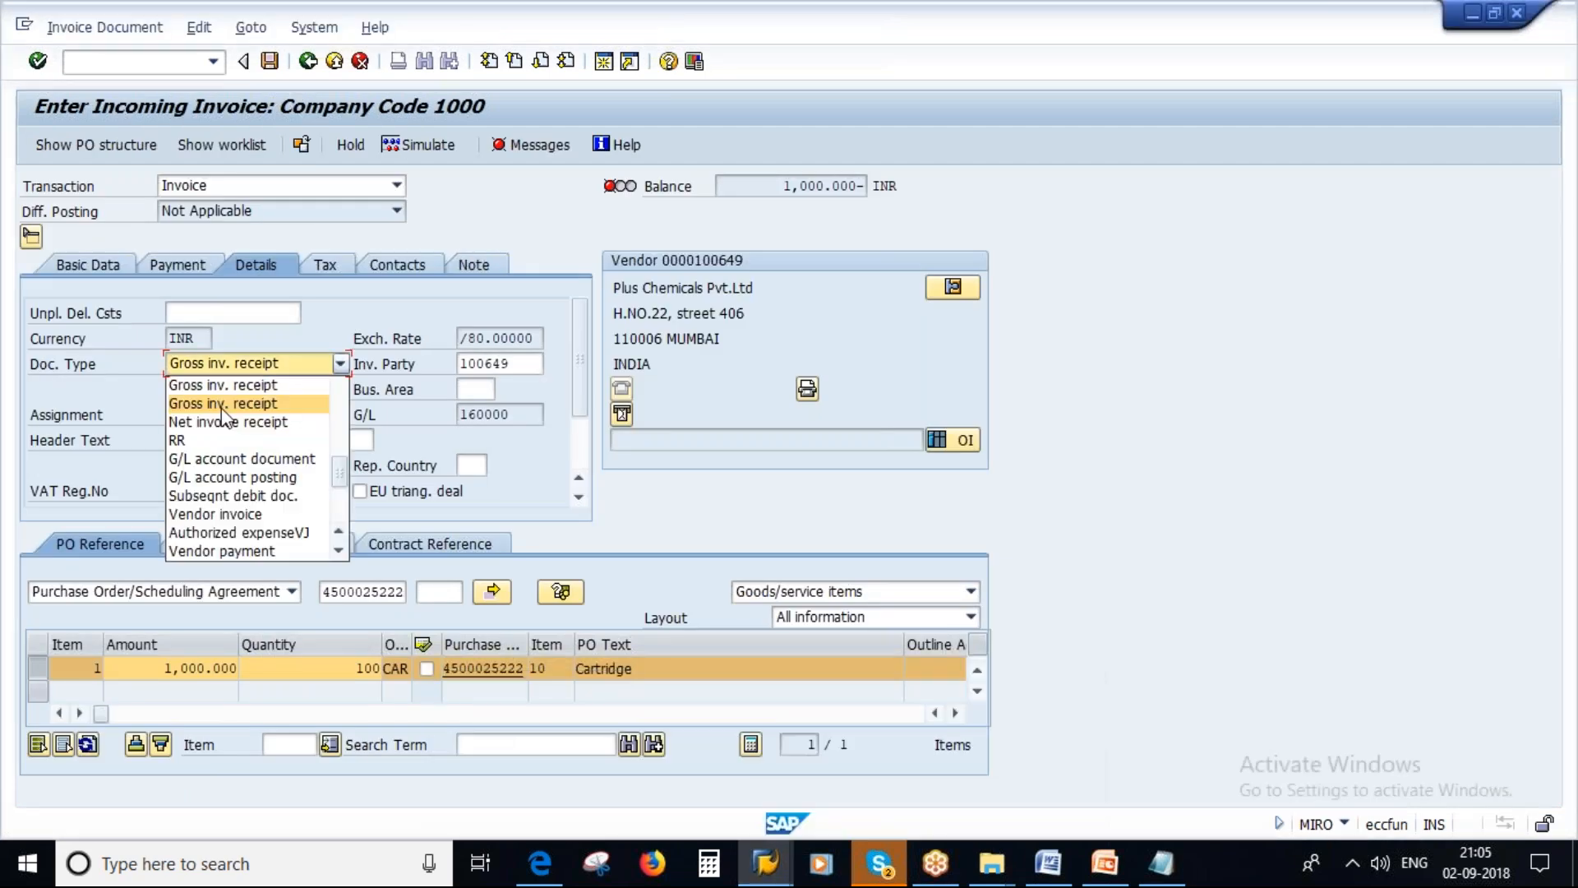
pyautogui.press('F1')
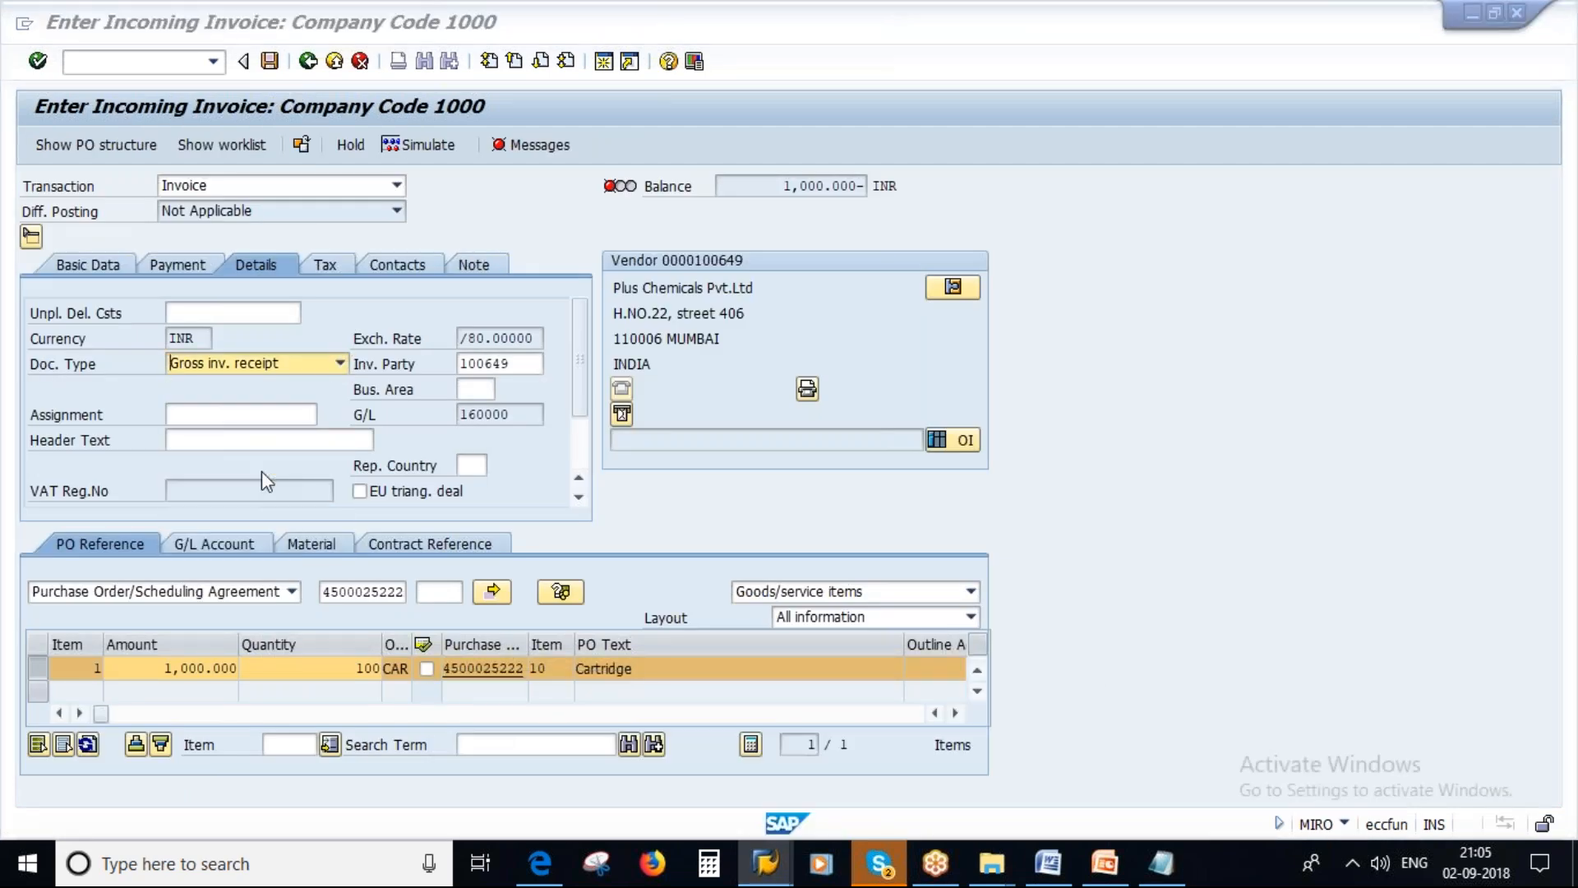
pyautogui.hotkey('alt', 'Tab')
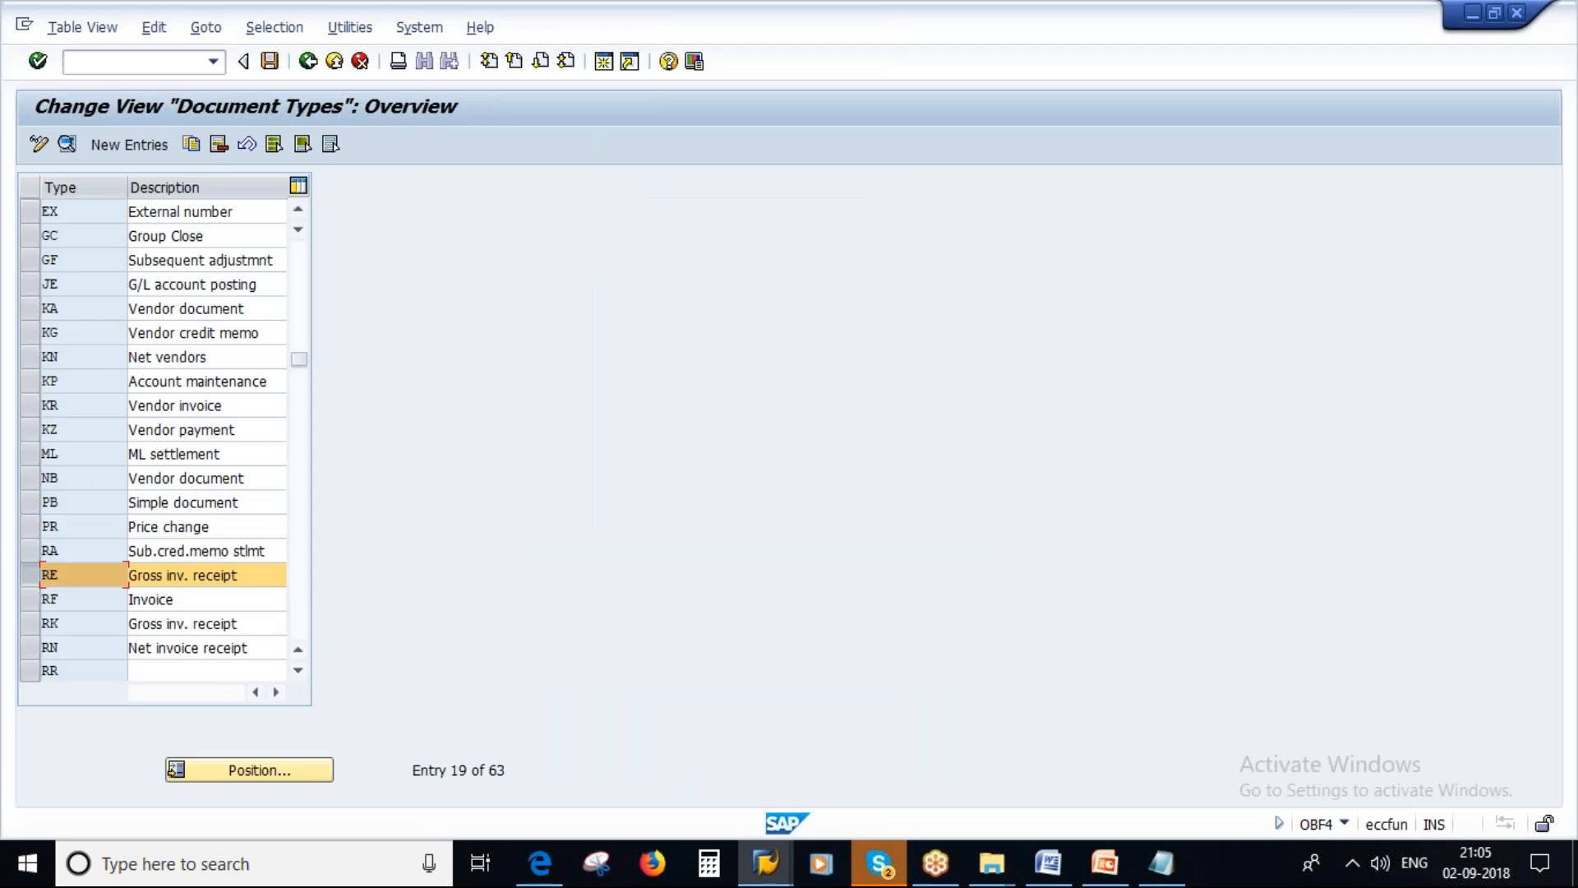
# Step: Examine the Net document type setting in the details of document type RE, then leave the details
pyautogui.click(66, 145)
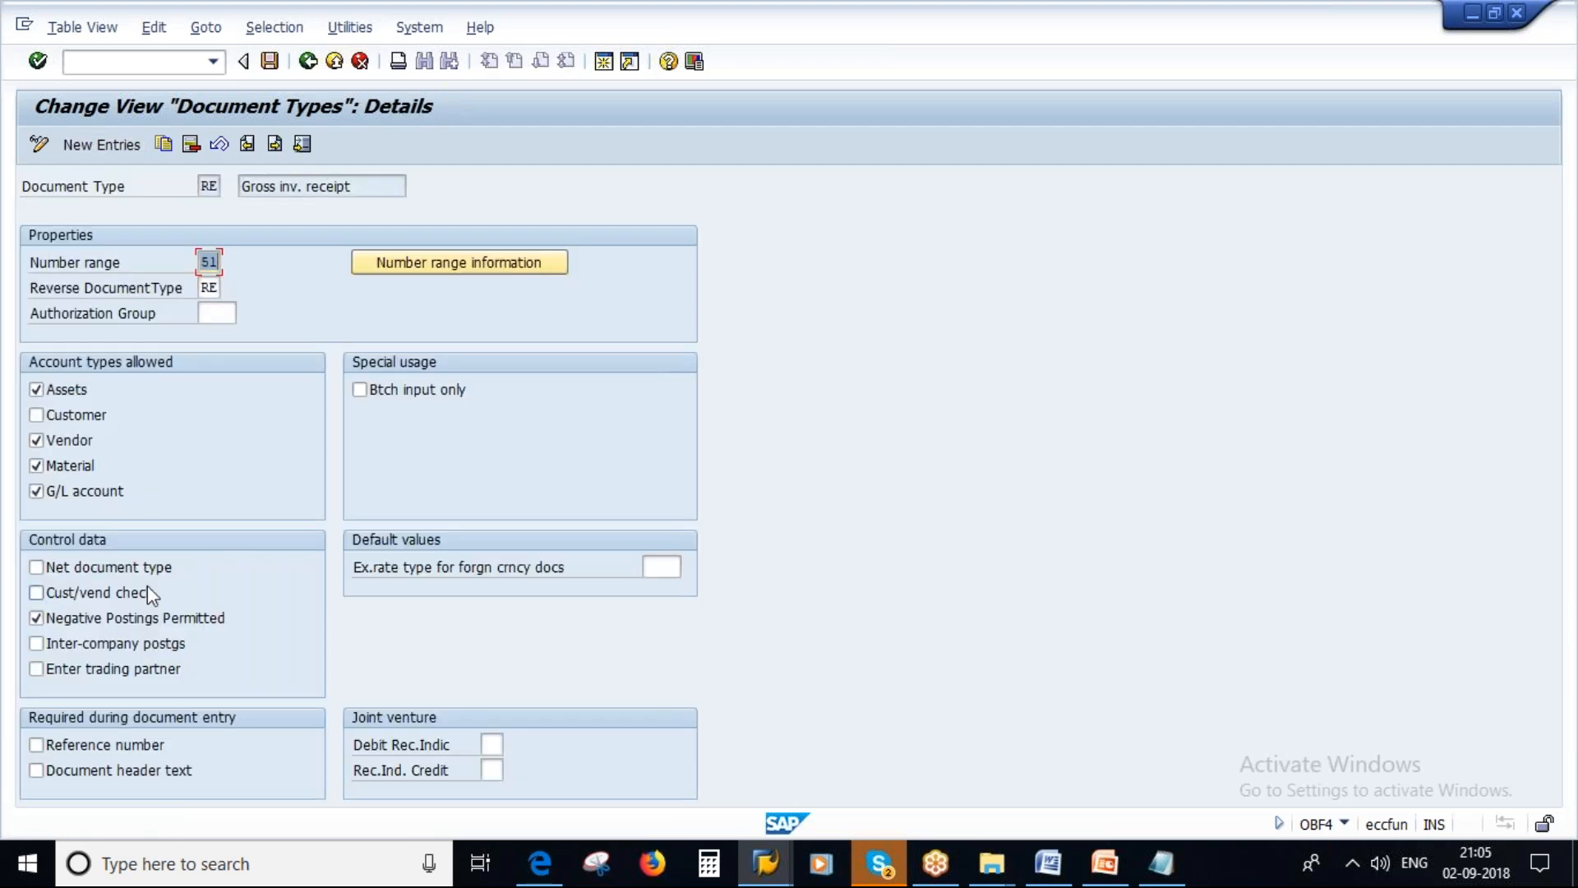
pyautogui.click(36, 568)
pyautogui.click(36, 567)
pyautogui.click(81, 571)
pyautogui.click(308, 62)
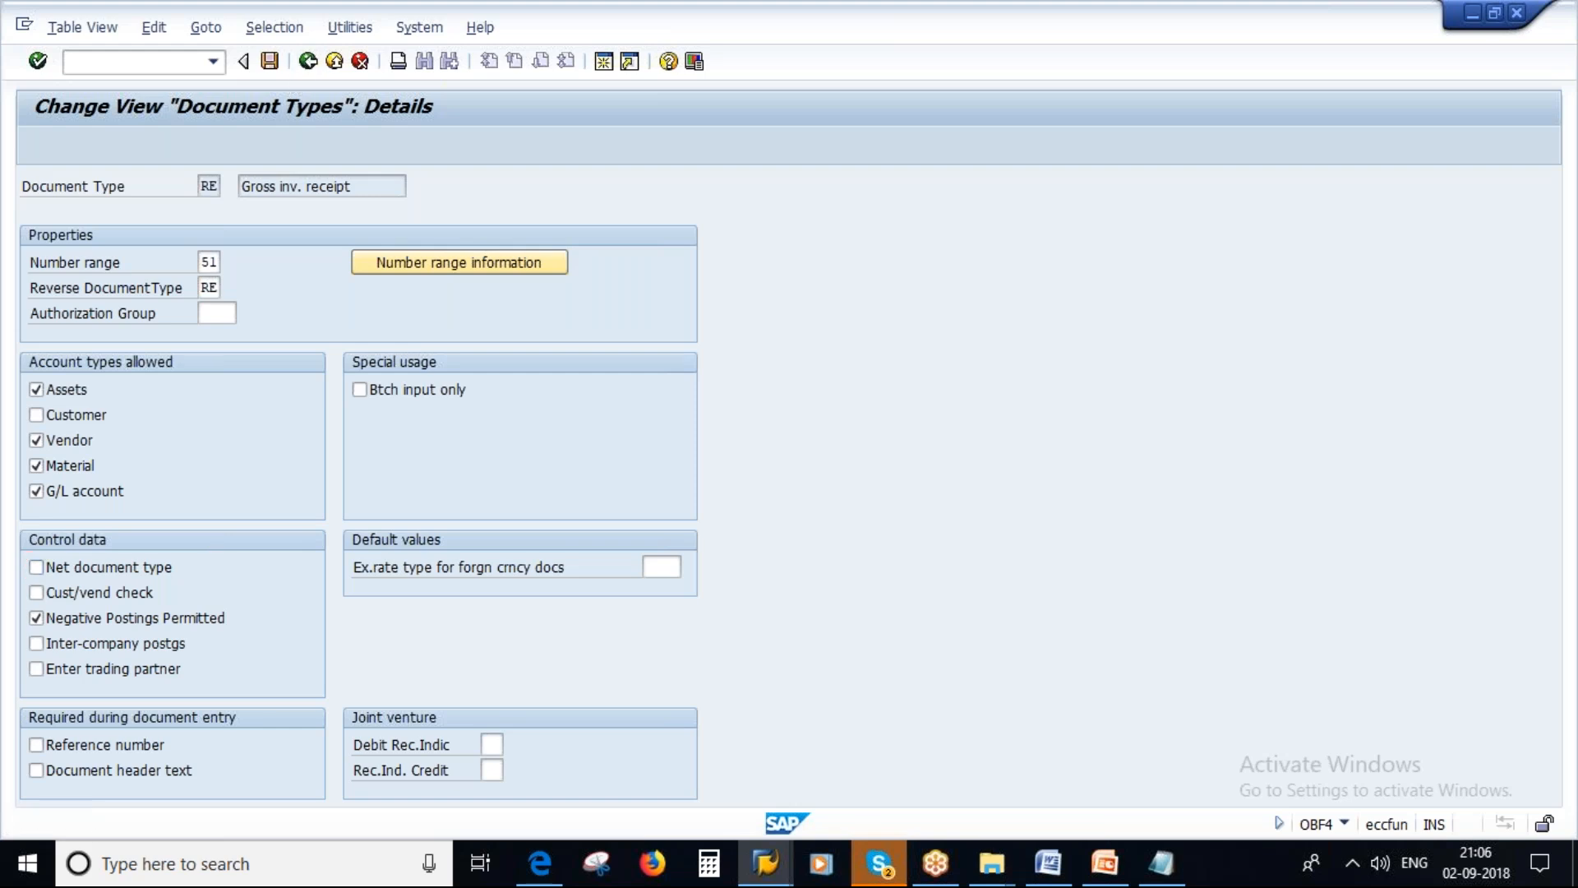
# Step: Switch to the PowerPoint presentation, review the Posting Gross/Net diagram slide, and open the Invoices in Foreign Currency slide
pyautogui.click(1104, 863)
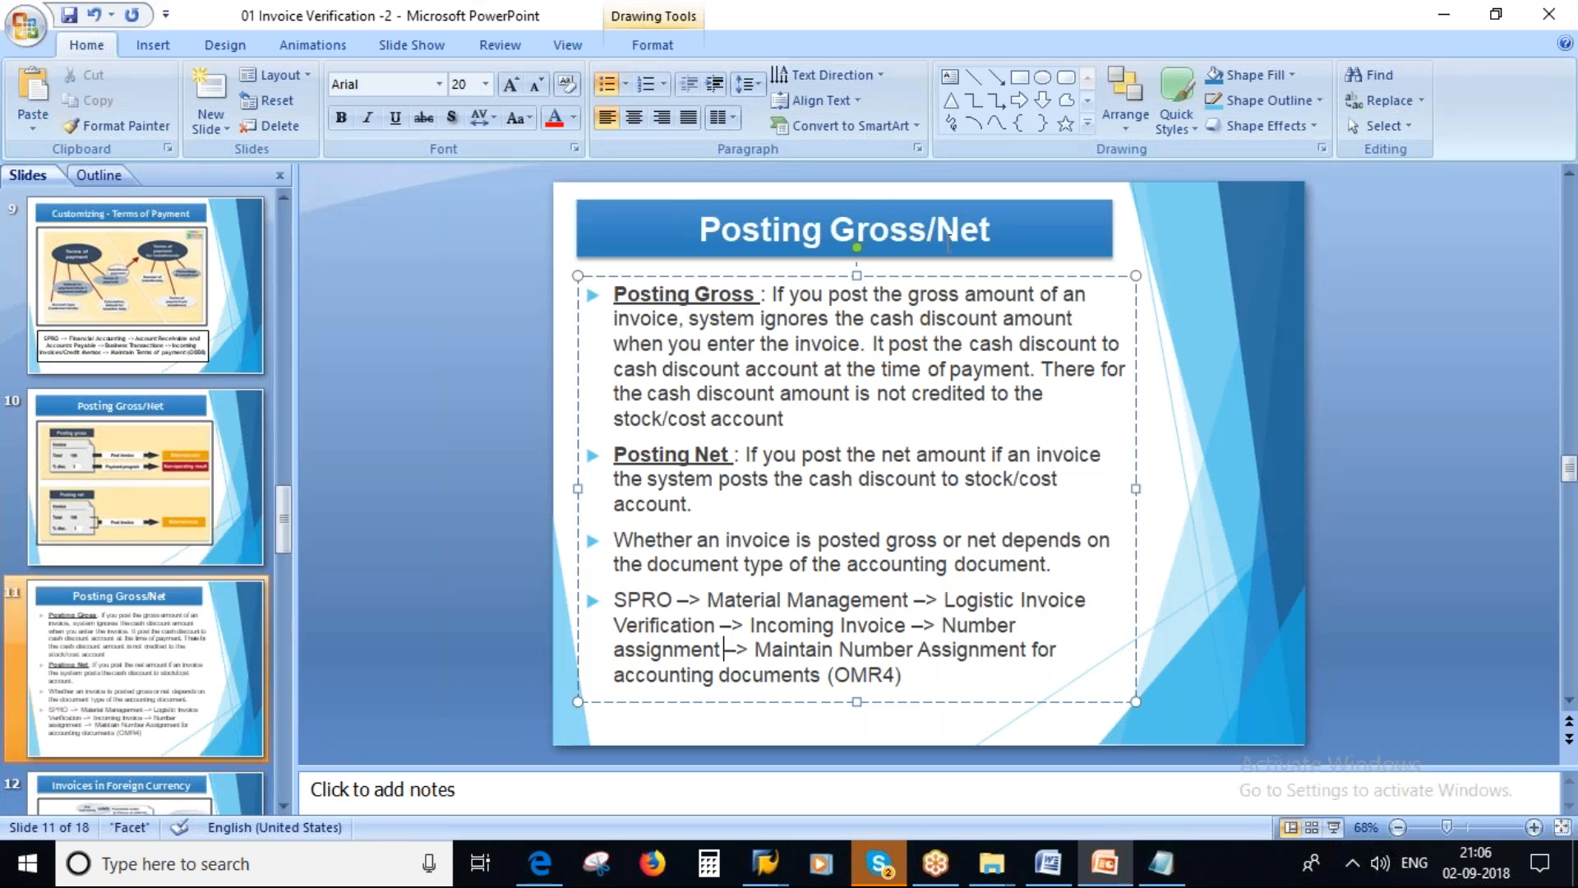
pyautogui.click(144, 477)
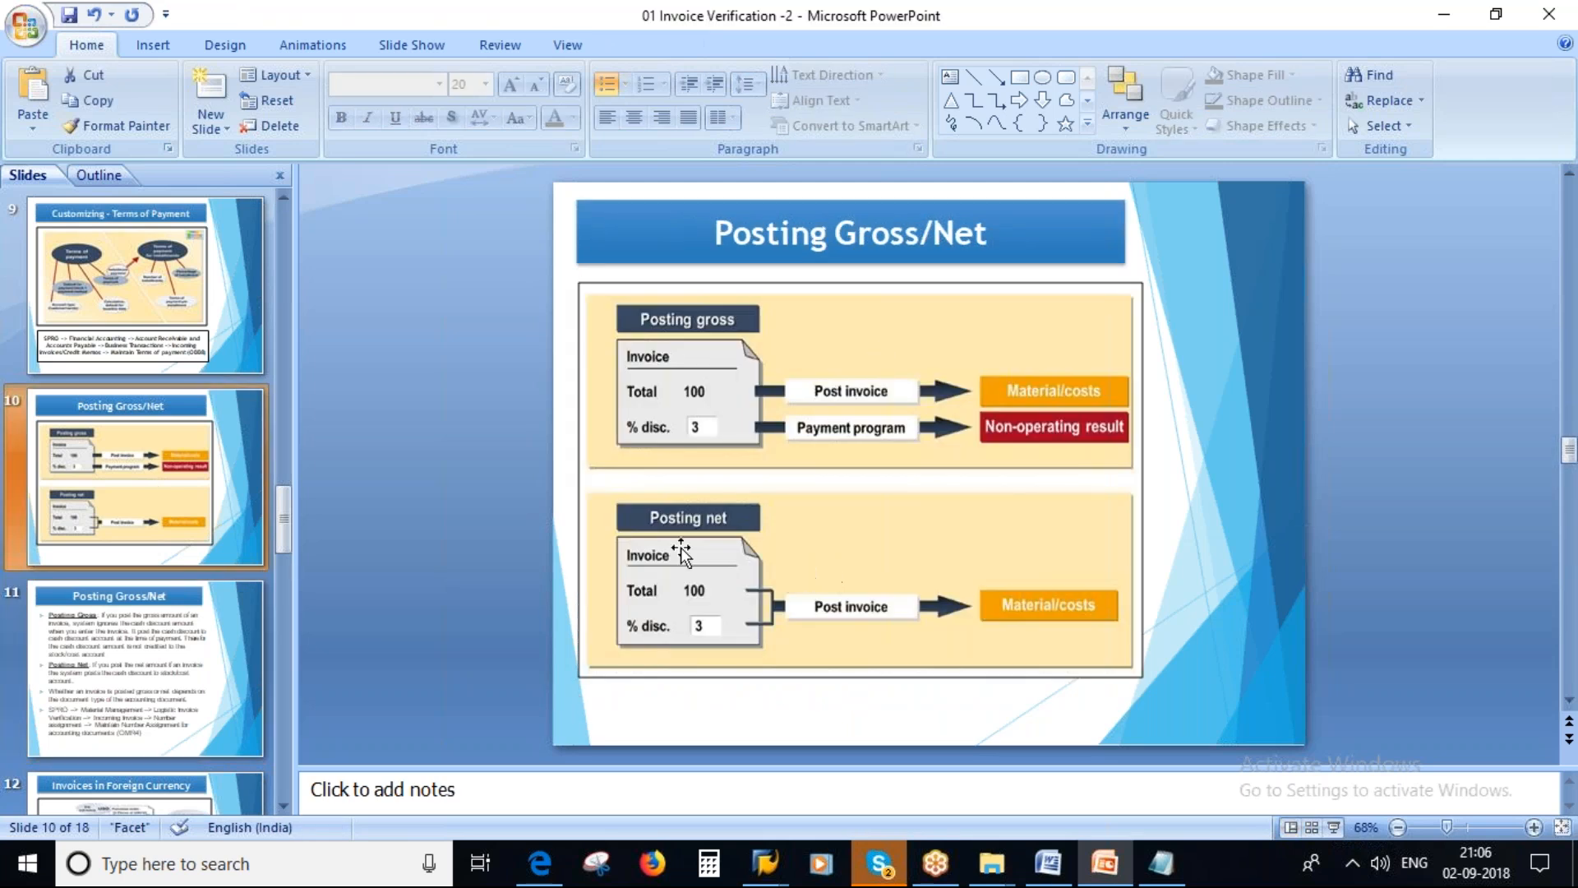
pyautogui.scroll(-1, 98, 641)
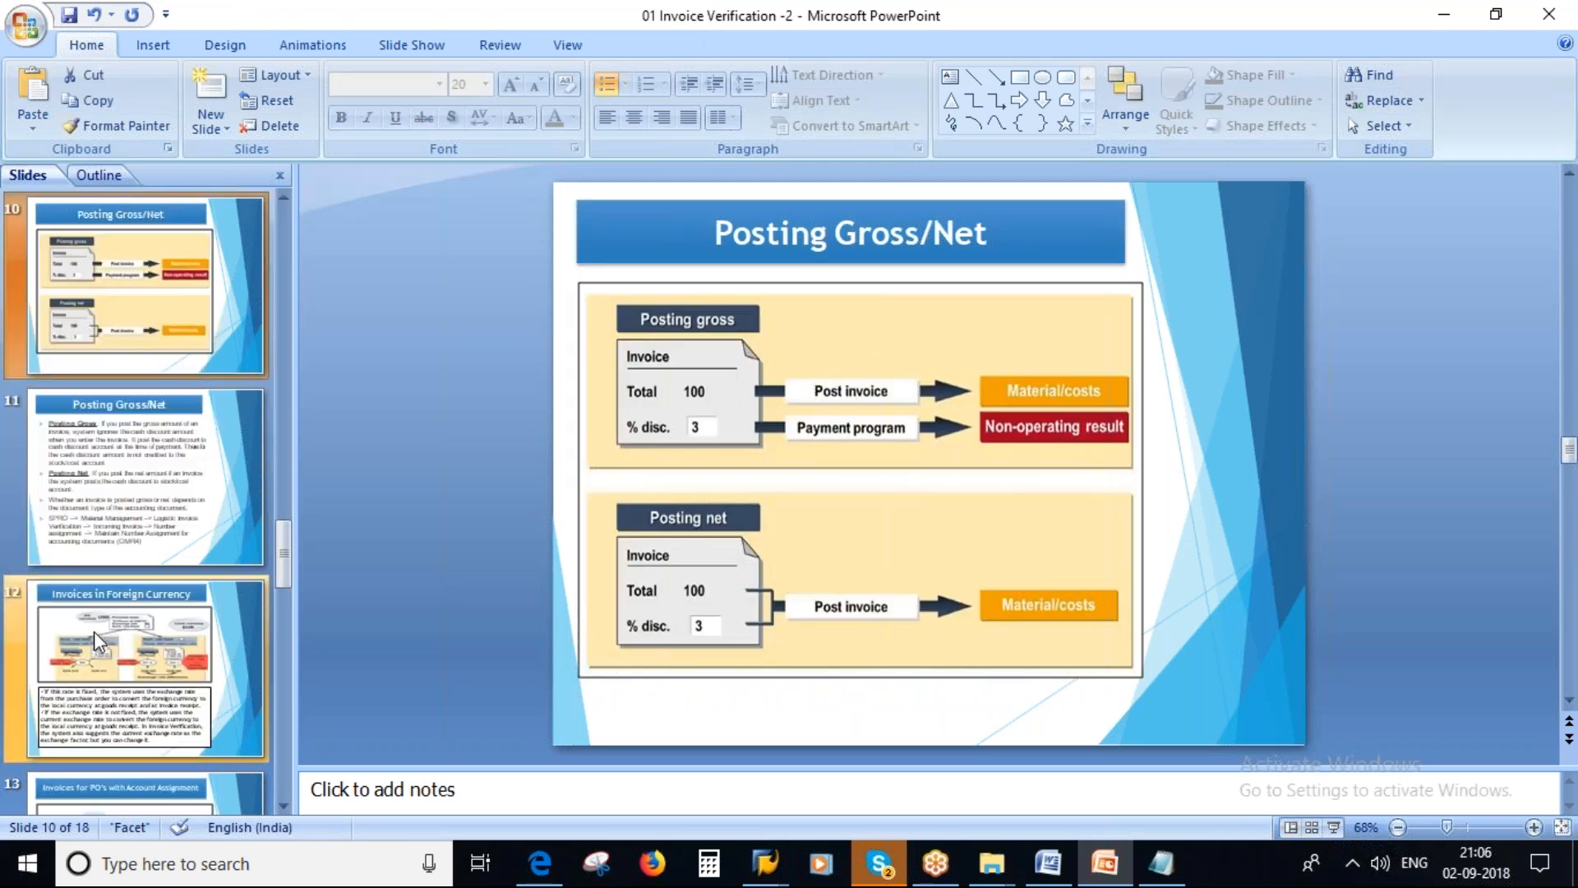
pyautogui.scroll(-1, 156, 559)
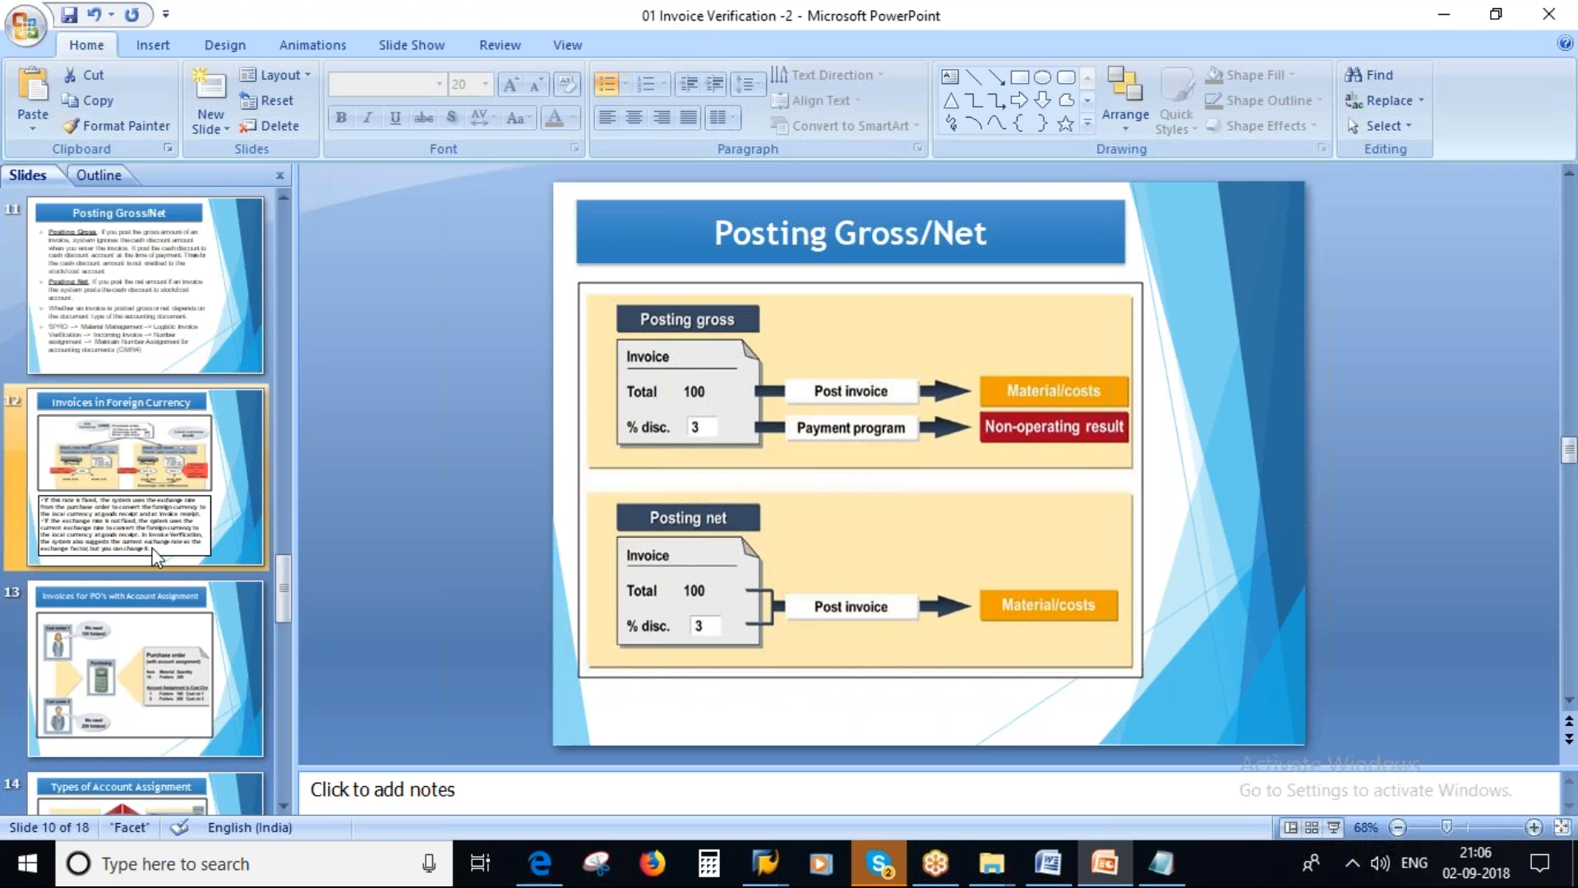
pyautogui.click(80, 461)
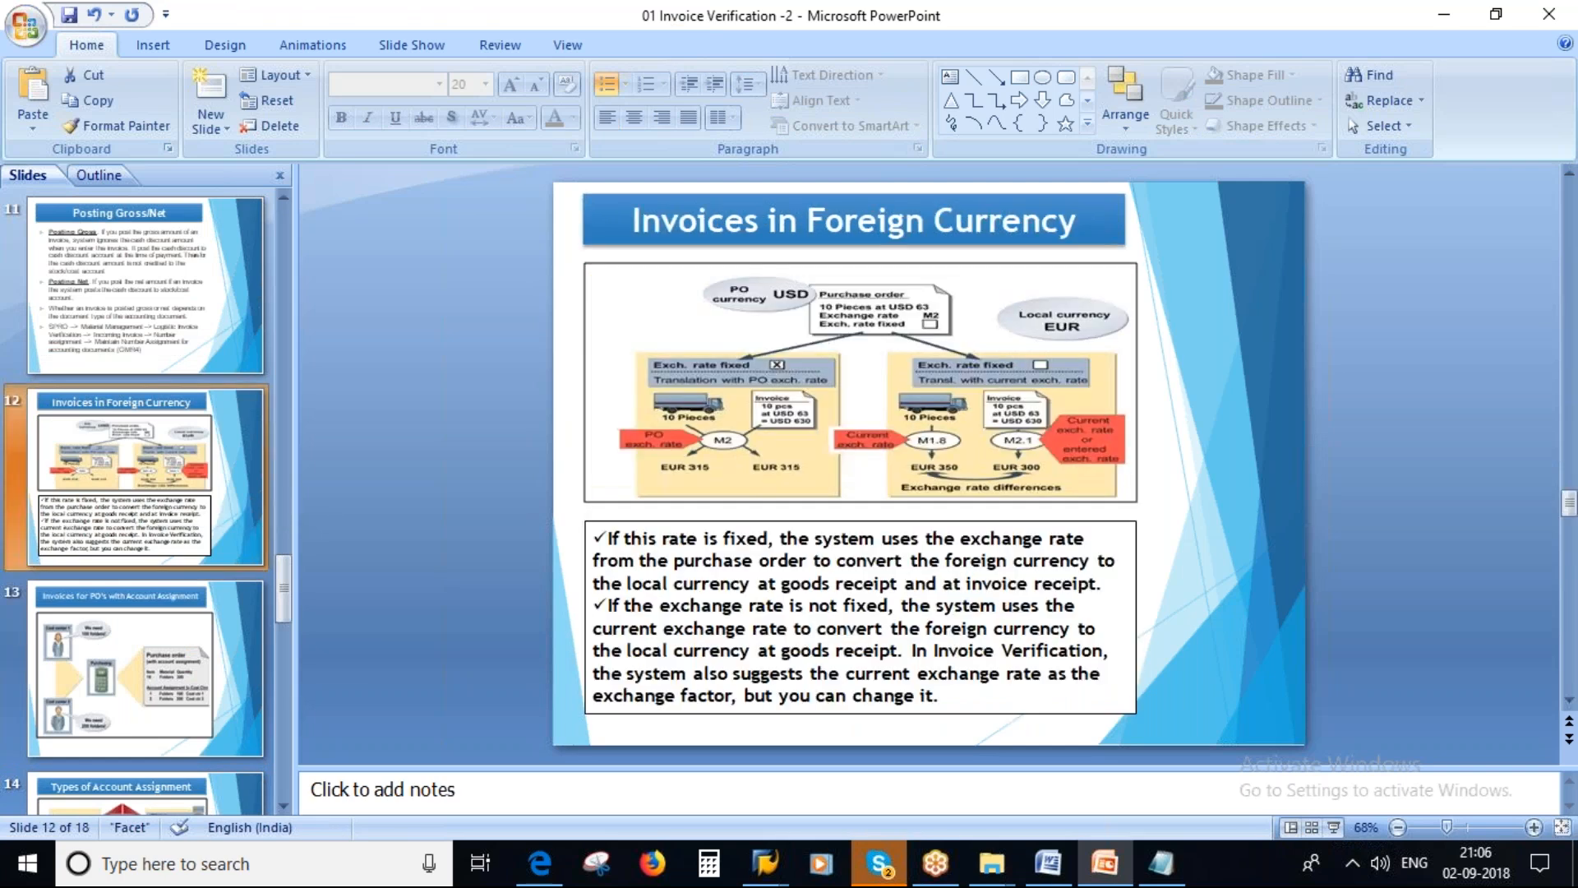
# Step: Switch to the Notepad notes, clear all existing text, and start a new line reading "Vendor ="
pyautogui.click(1161, 863)
pyautogui.moveTo(840, 524); pyautogui.dragTo(91, 212)
pyautogui.press('BackSpace')
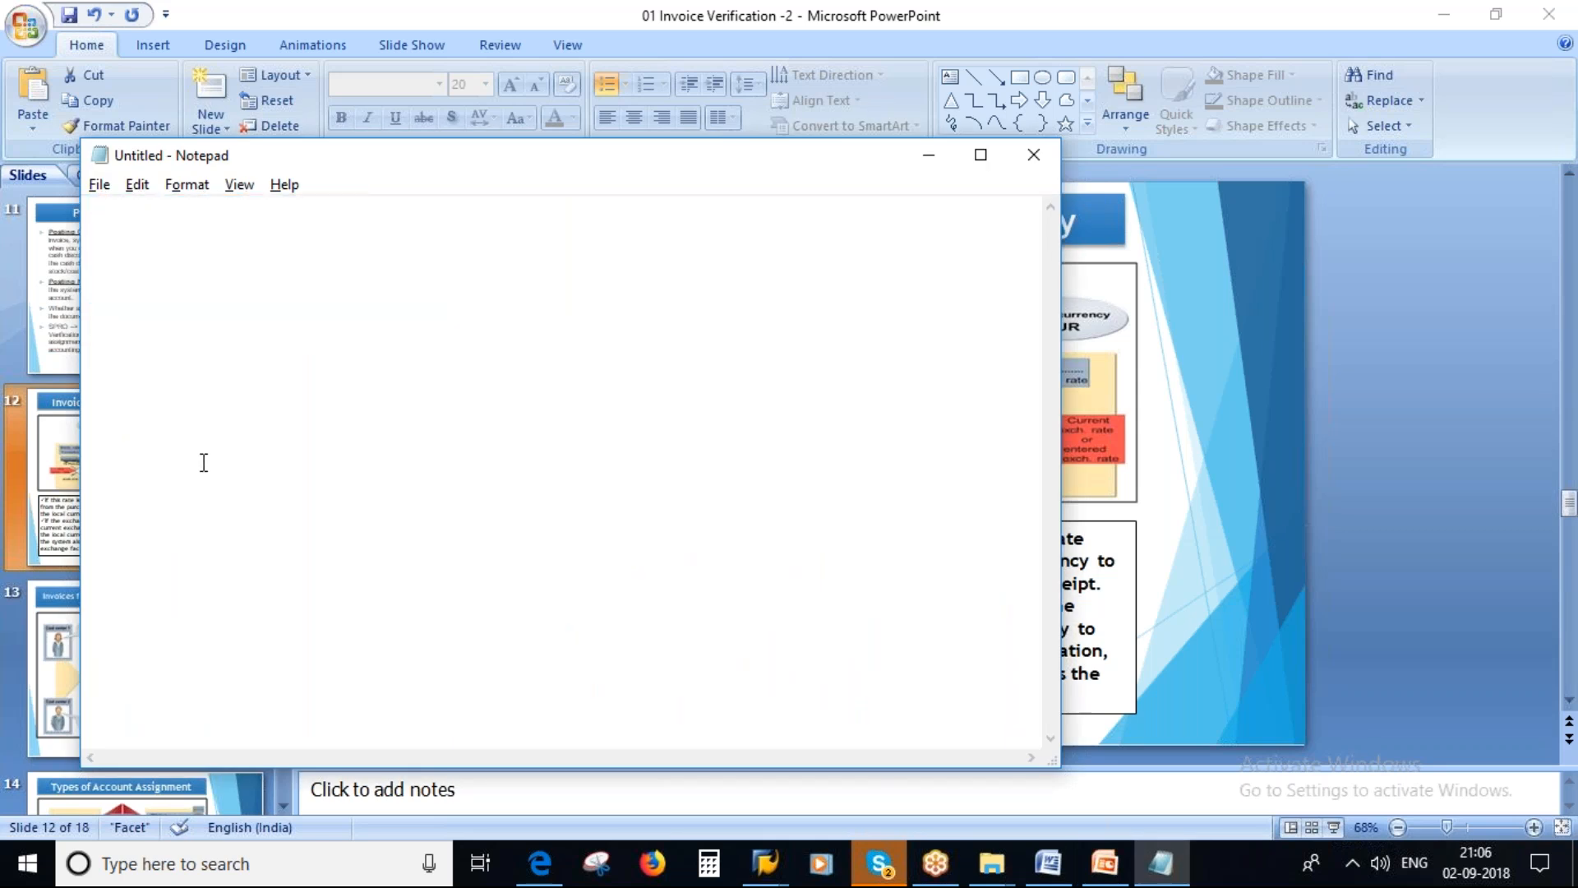
pyautogui.write('Vendor =')
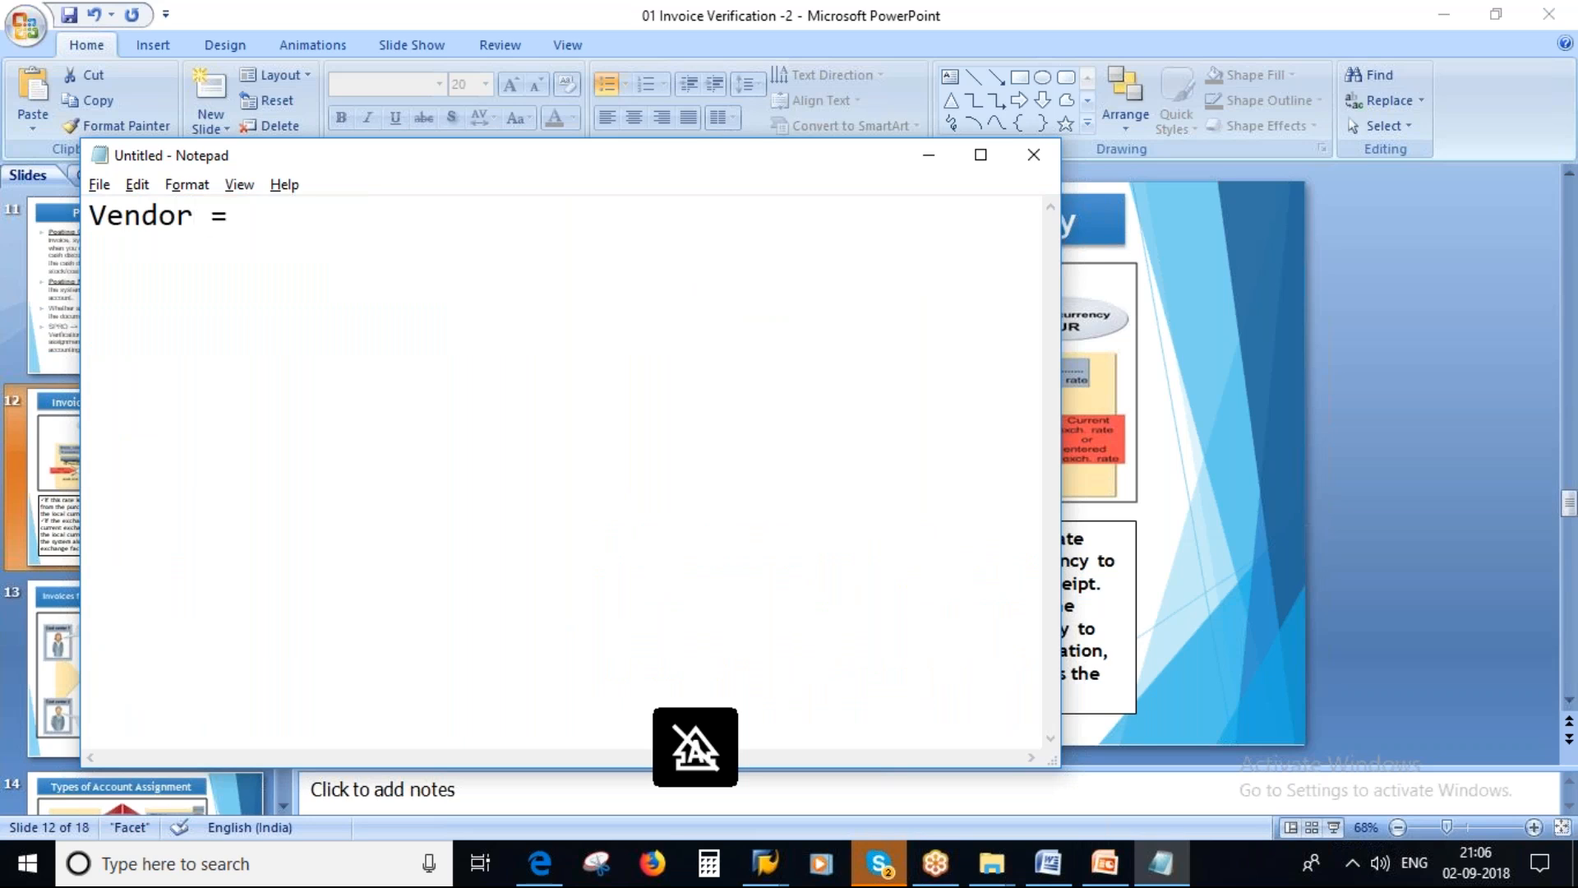
pyautogui.write(' cu')
pyautogui.press('BackSpace')
pyautogui.press('BackSpace')
pyautogui.press('BackSpace')
# Step: Insert the heading "Local Currency" above the vendor line, leaving a single blank line between them
pyautogui.press('Left')
pyautogui.press('Left')
pyautogui.press('Left')
pyautogui.press('Left')
pyautogui.press('Left')
pyautogui.press('Left')
pyautogui.press('Left')
pyautogui.press('Left')
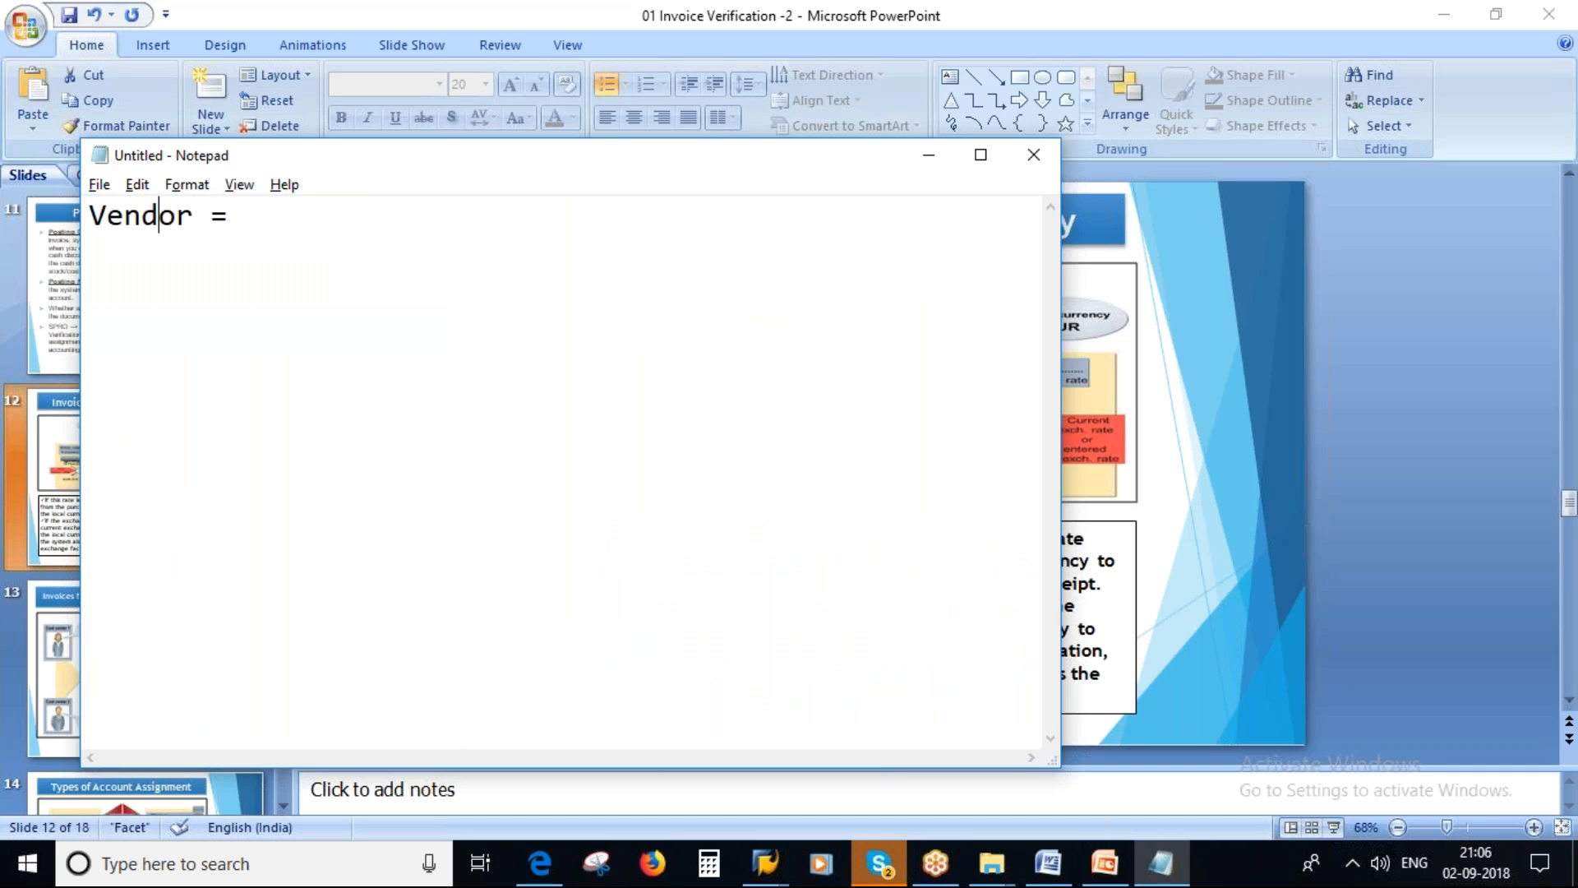
pyautogui.press('Return')
pyautogui.press('Return')
pyautogui.press('capslock')
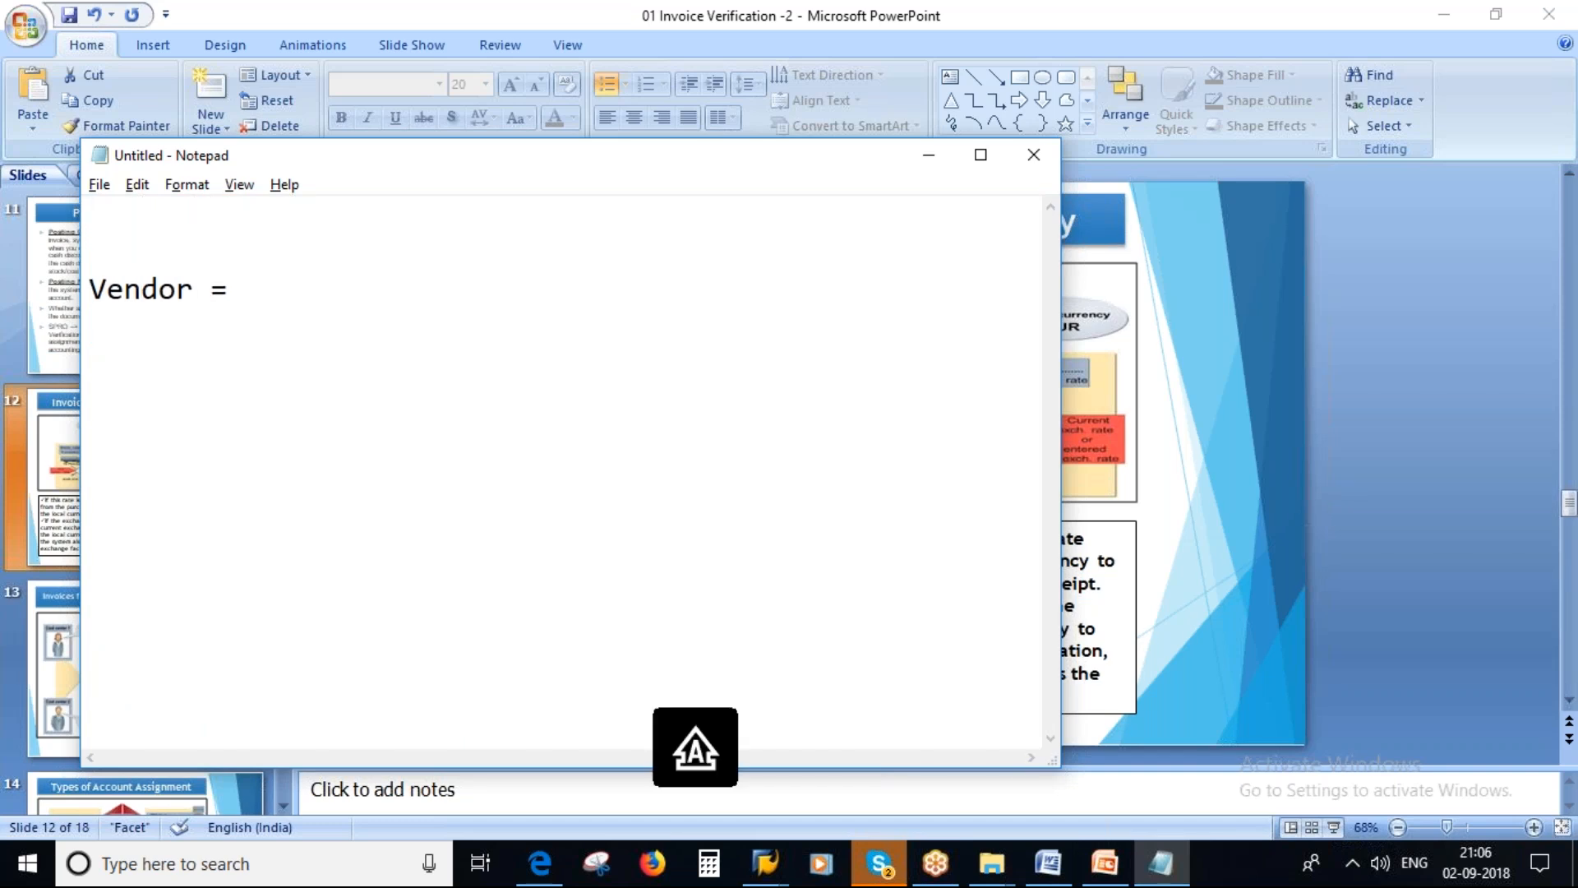
pyautogui.write('L')
pyautogui.press('capslock')
pyautogui.write('ocal')
pyautogui.press('capslock')
pyautogui.write('C')
pyautogui.press('capslock')
pyautogui.write('urrenct')
pyautogui.press('BackSpace')
pyautogui.write('y')
pyautogui.press('Return')
pyautogui.press('Return')
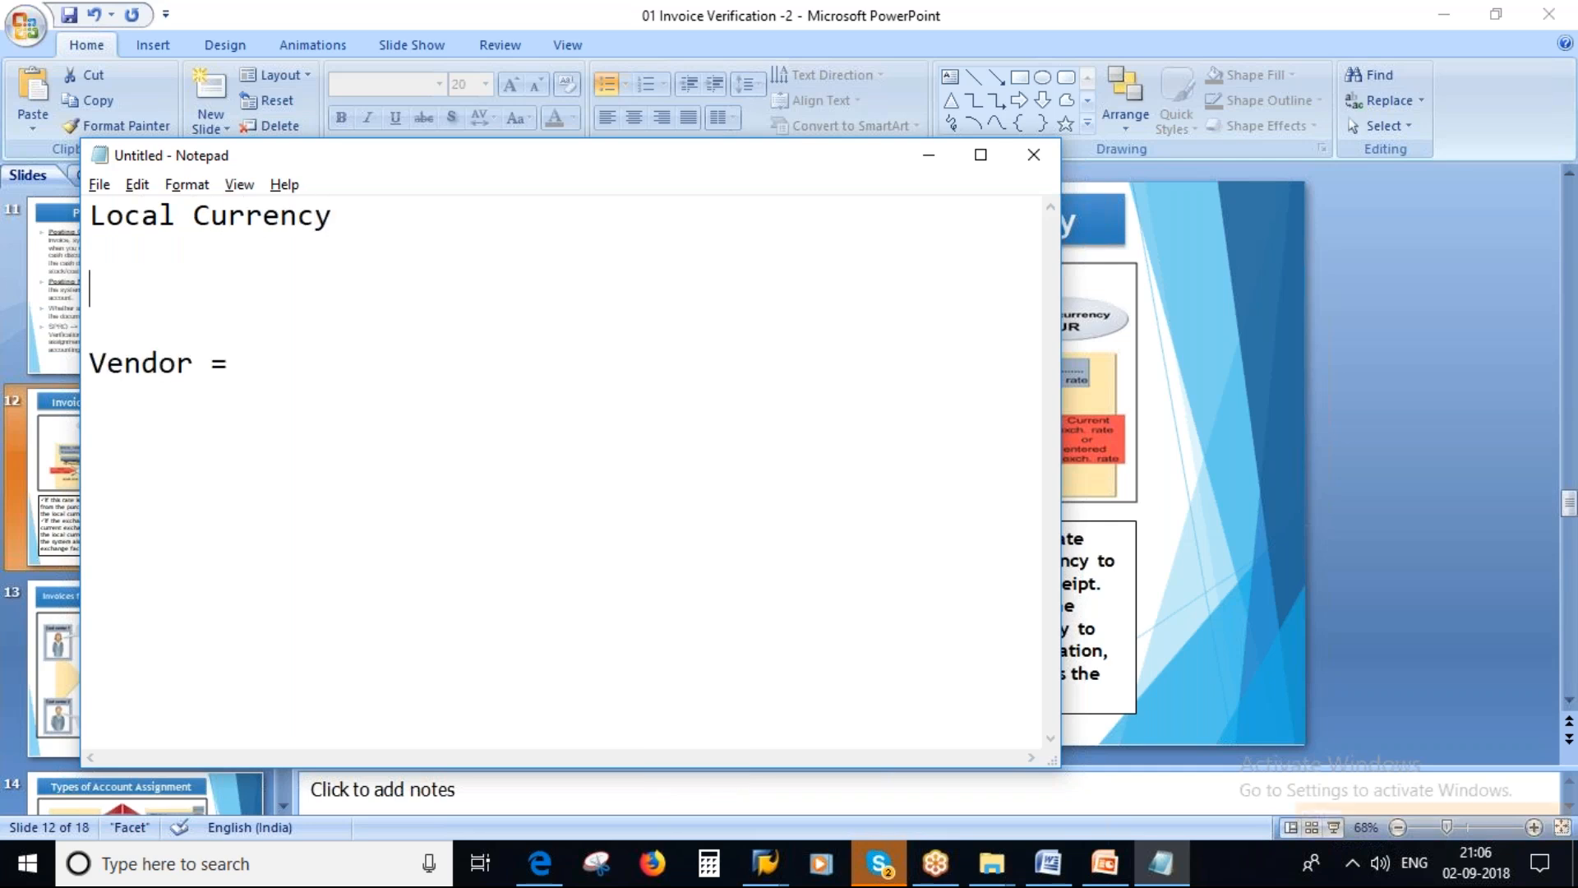
pyautogui.press('Delete')
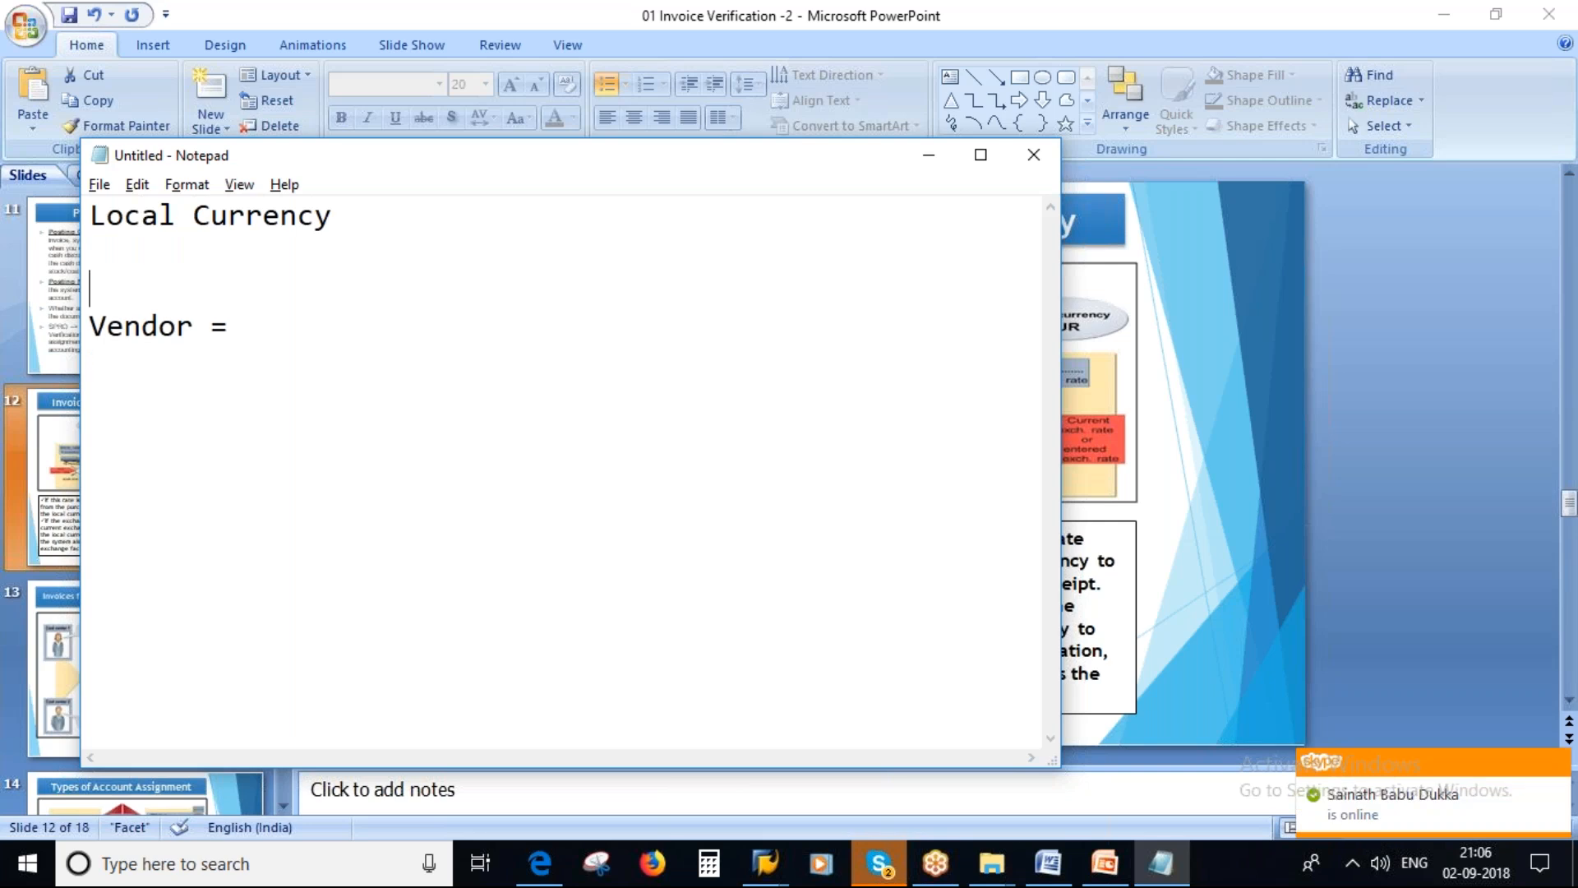
pyautogui.press('Delete')
# Step: Complete the vendor line so that it reads "Vendor = own currency => exchange rate"
pyautogui.press('Right')
pyautogui.press('Right')
pyautogui.press('Right')
pyautogui.press('Right')
pyautogui.press('Right')
pyautogui.press('Right')
pyautogui.press('Right')
pyautogui.press('Right')
pyautogui.press('Right')
pyautogui.write('for')
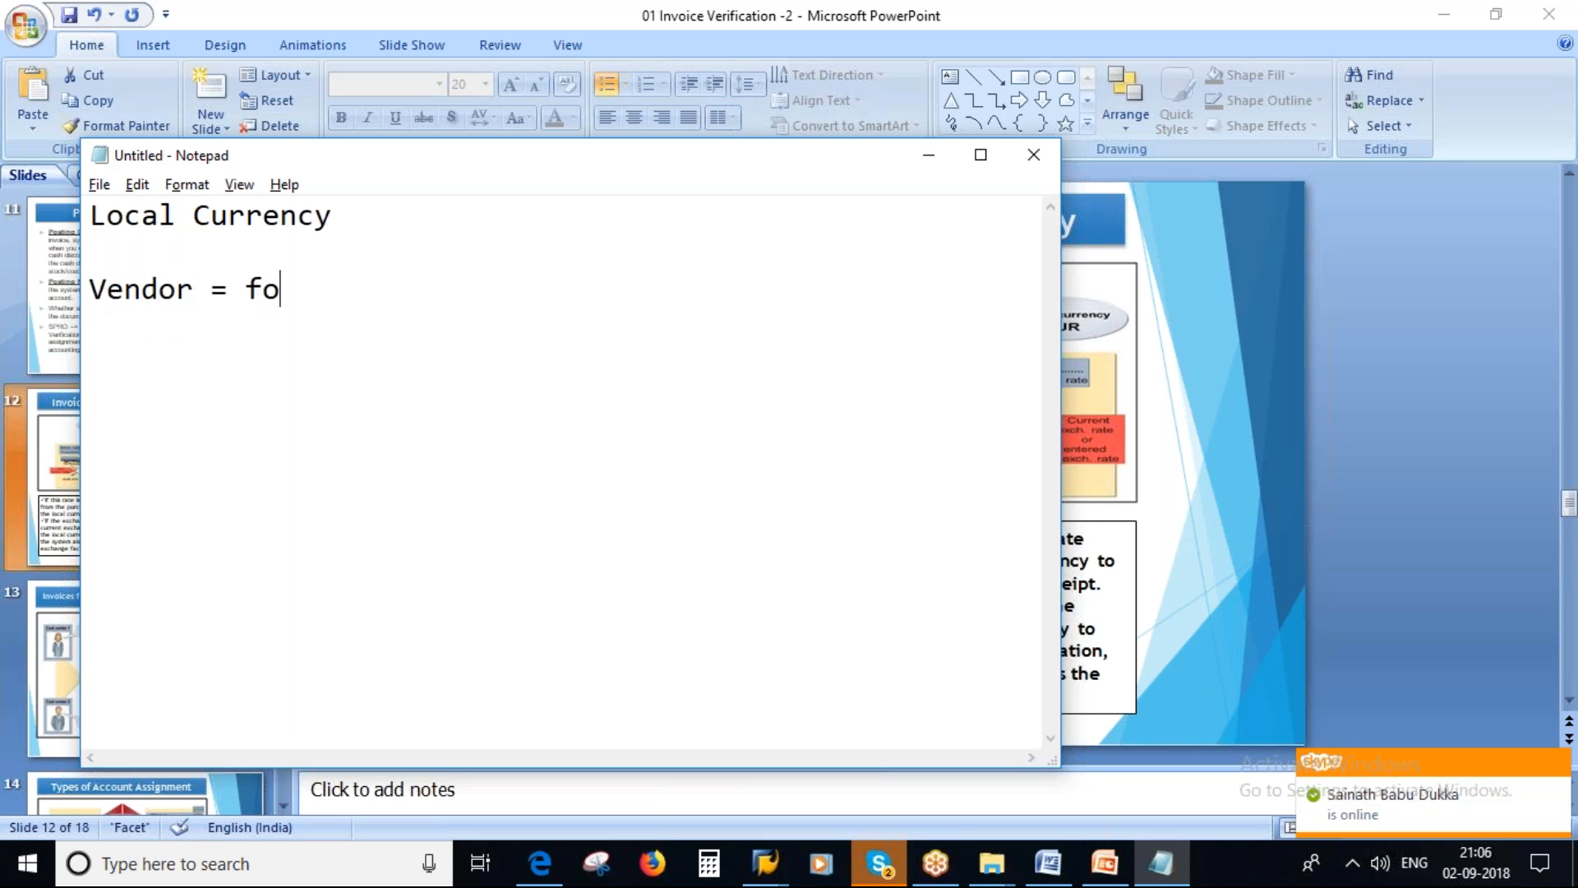
pyautogui.press('BackSpace')
pyautogui.press('BackSpace')
pyautogui.press('BackSpace')
pyautogui.write('own c')
pyautogui.press('BackSpace')
pyautogui.write('c')
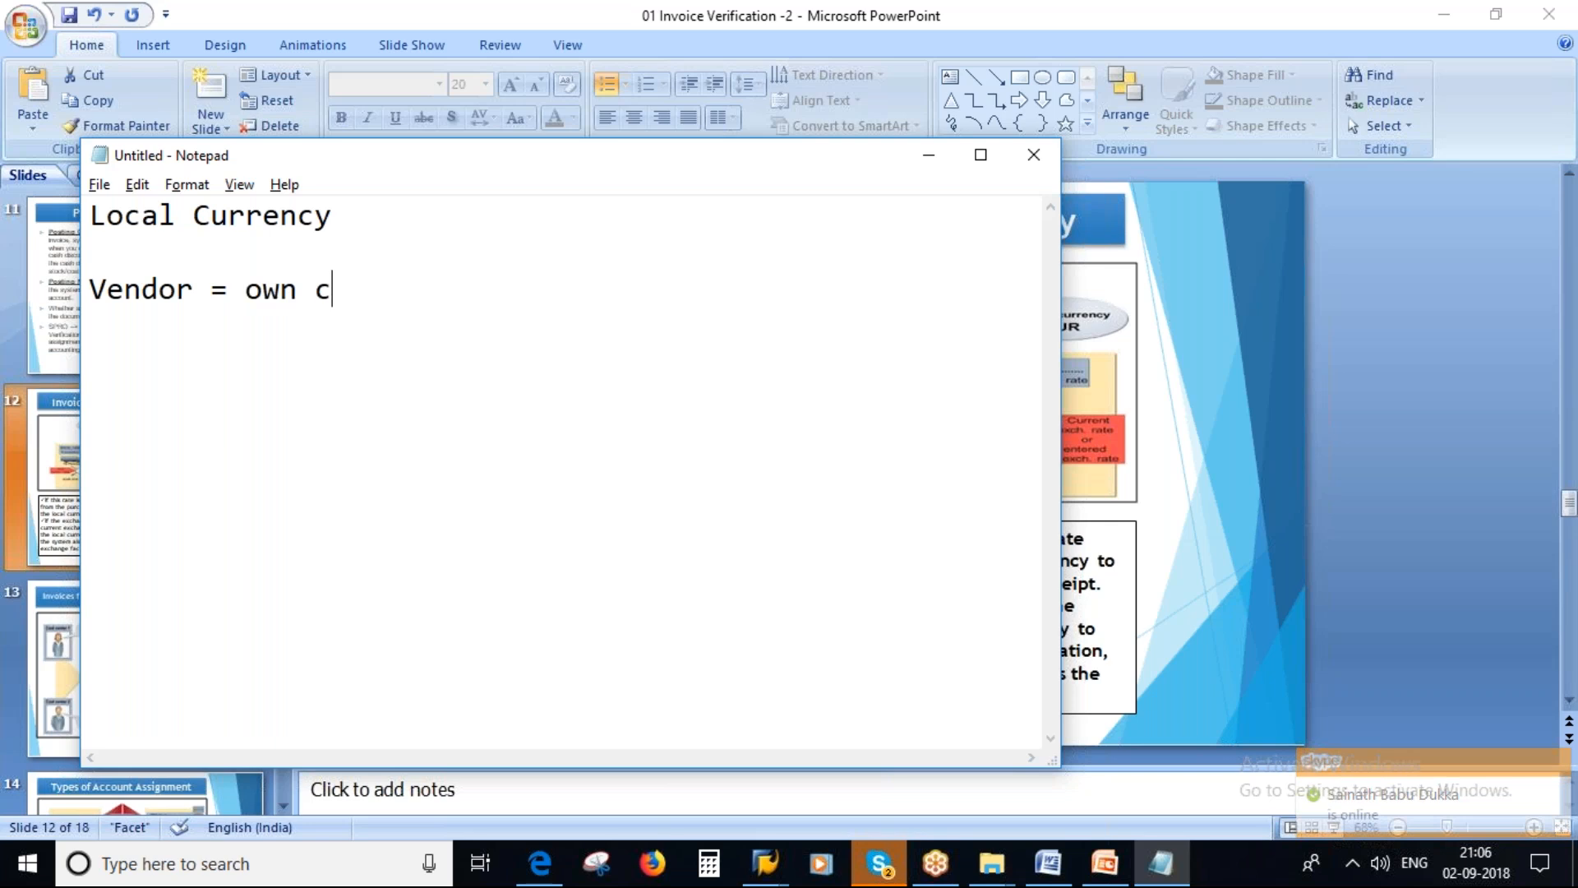
pyautogui.write('urren')
pyautogui.write('vy')
pyautogui.press('BackSpace')
pyautogui.press('BackSpace')
pyautogui.write('cy ')
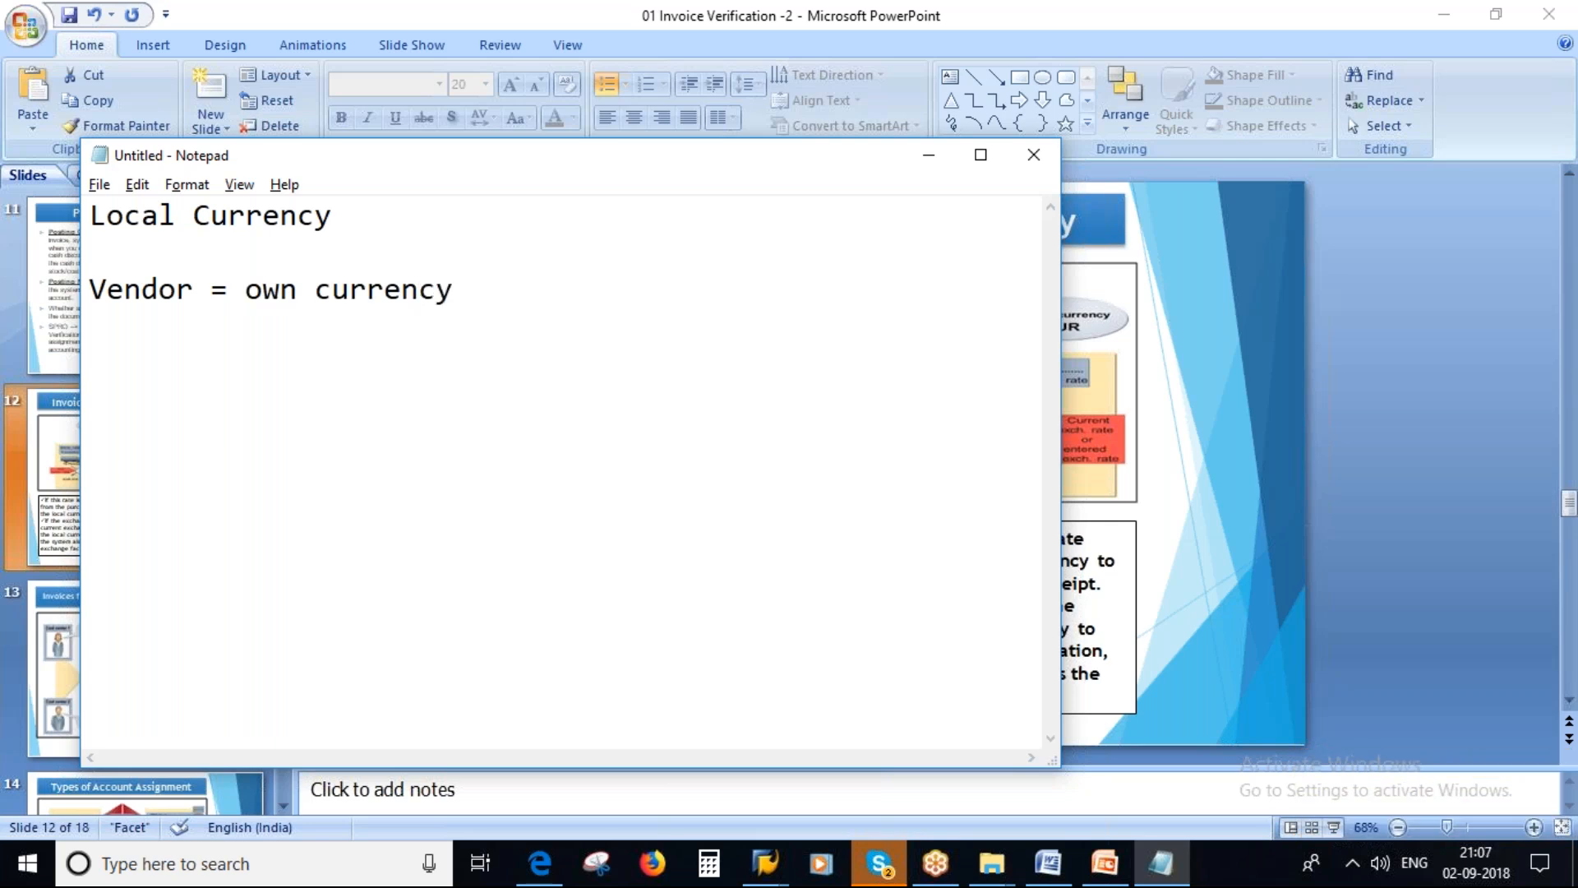
pyautogui.write('=> exchange rate')
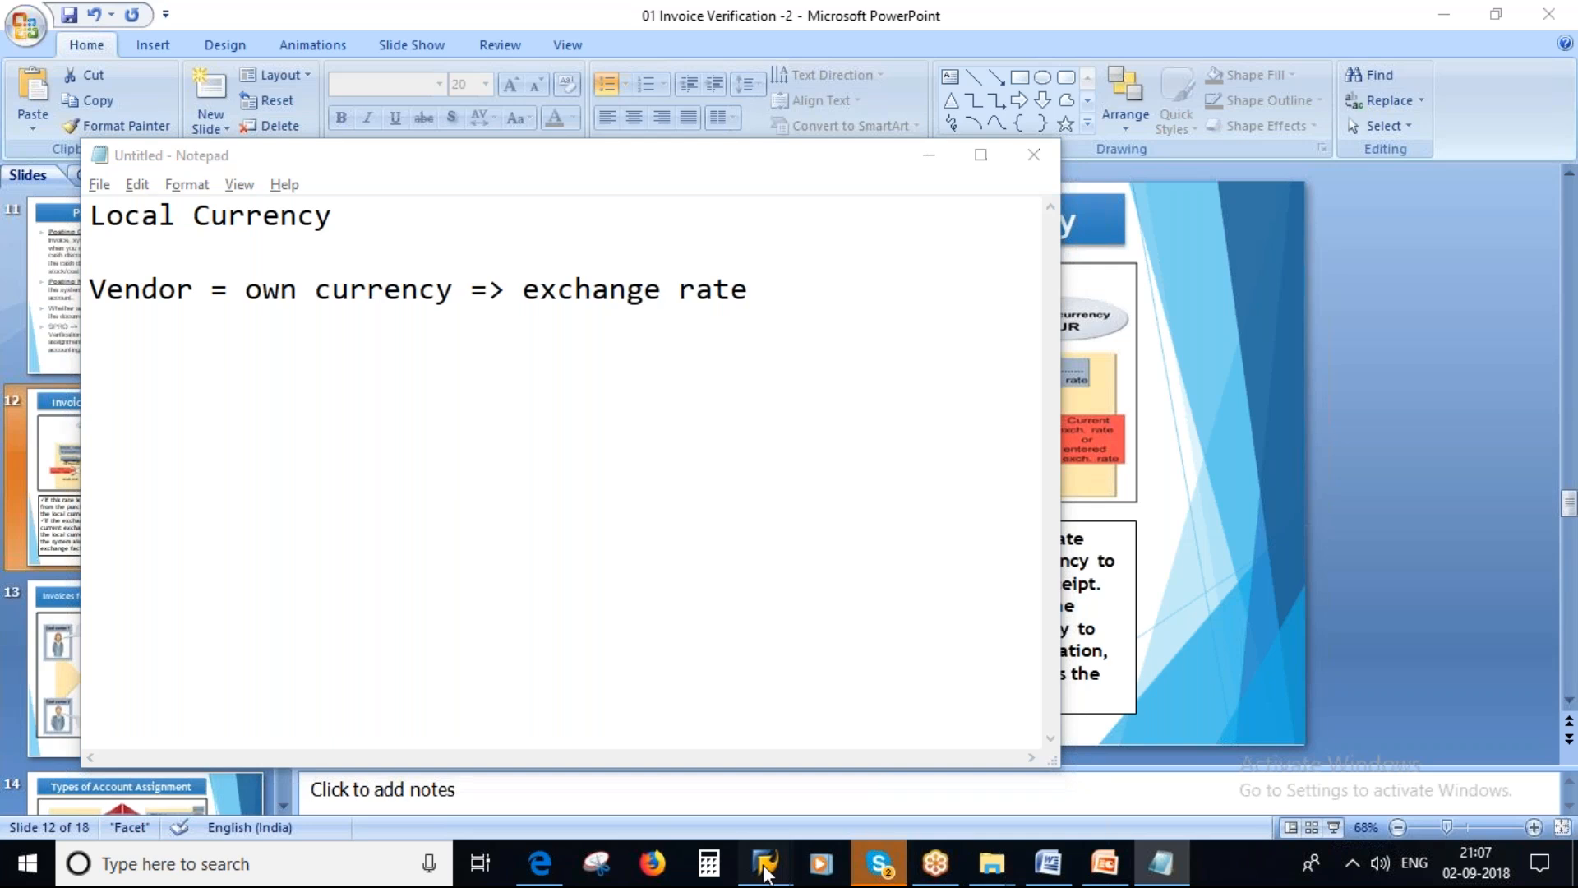
# Step: Switch to the SAP invoice session, leave the incoming invoice without posting it, and start transaction ME21N
pyautogui.moveTo(773, 867)
pyautogui.click(751, 750)
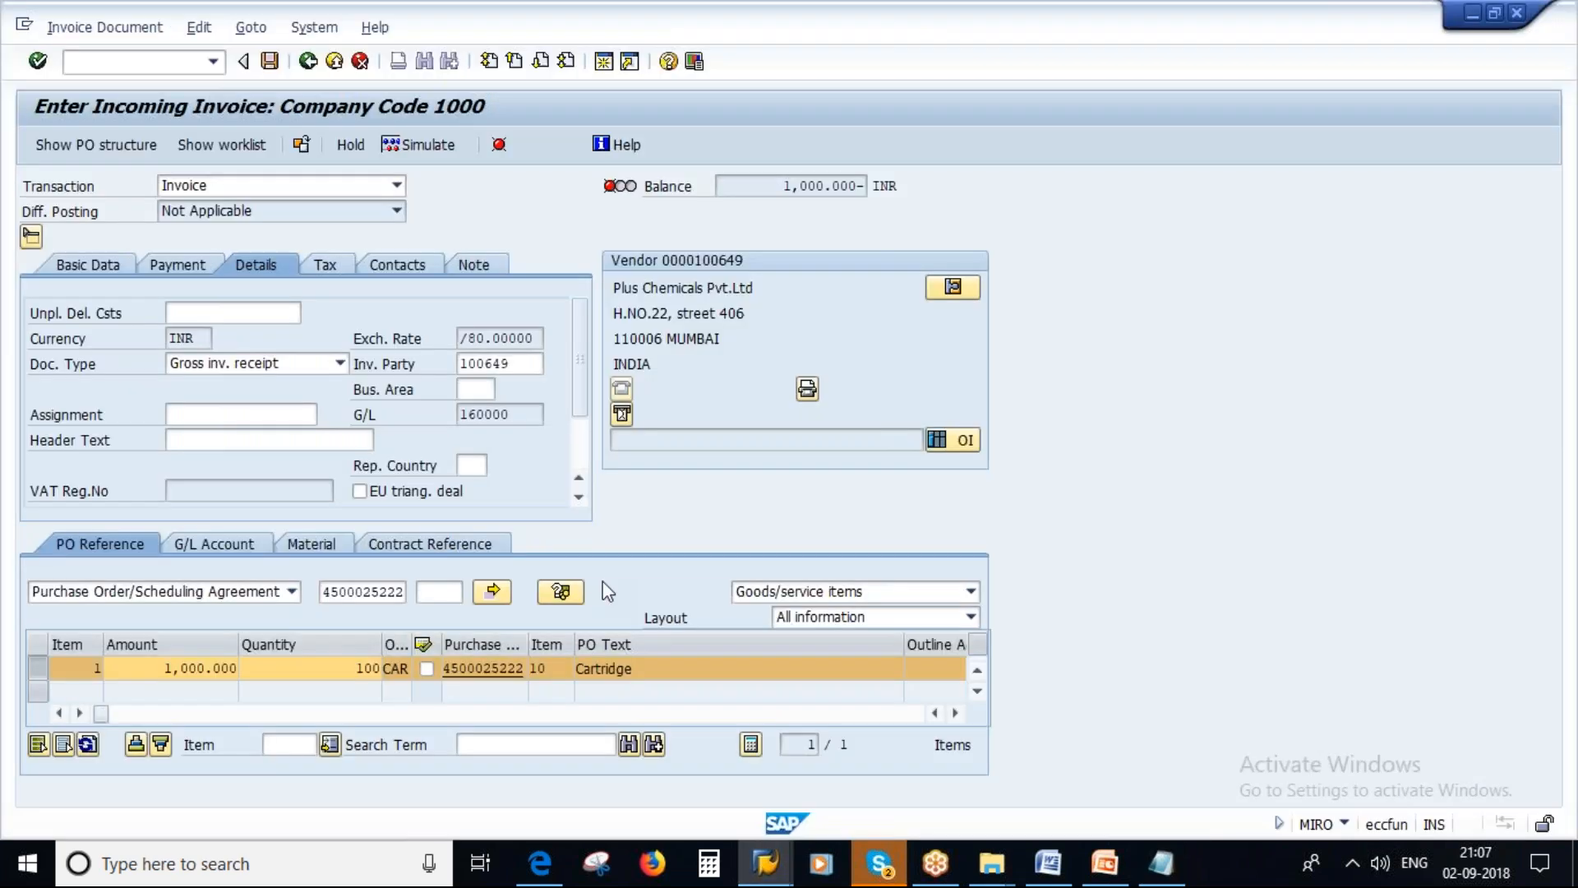
pyautogui.click(308, 61)
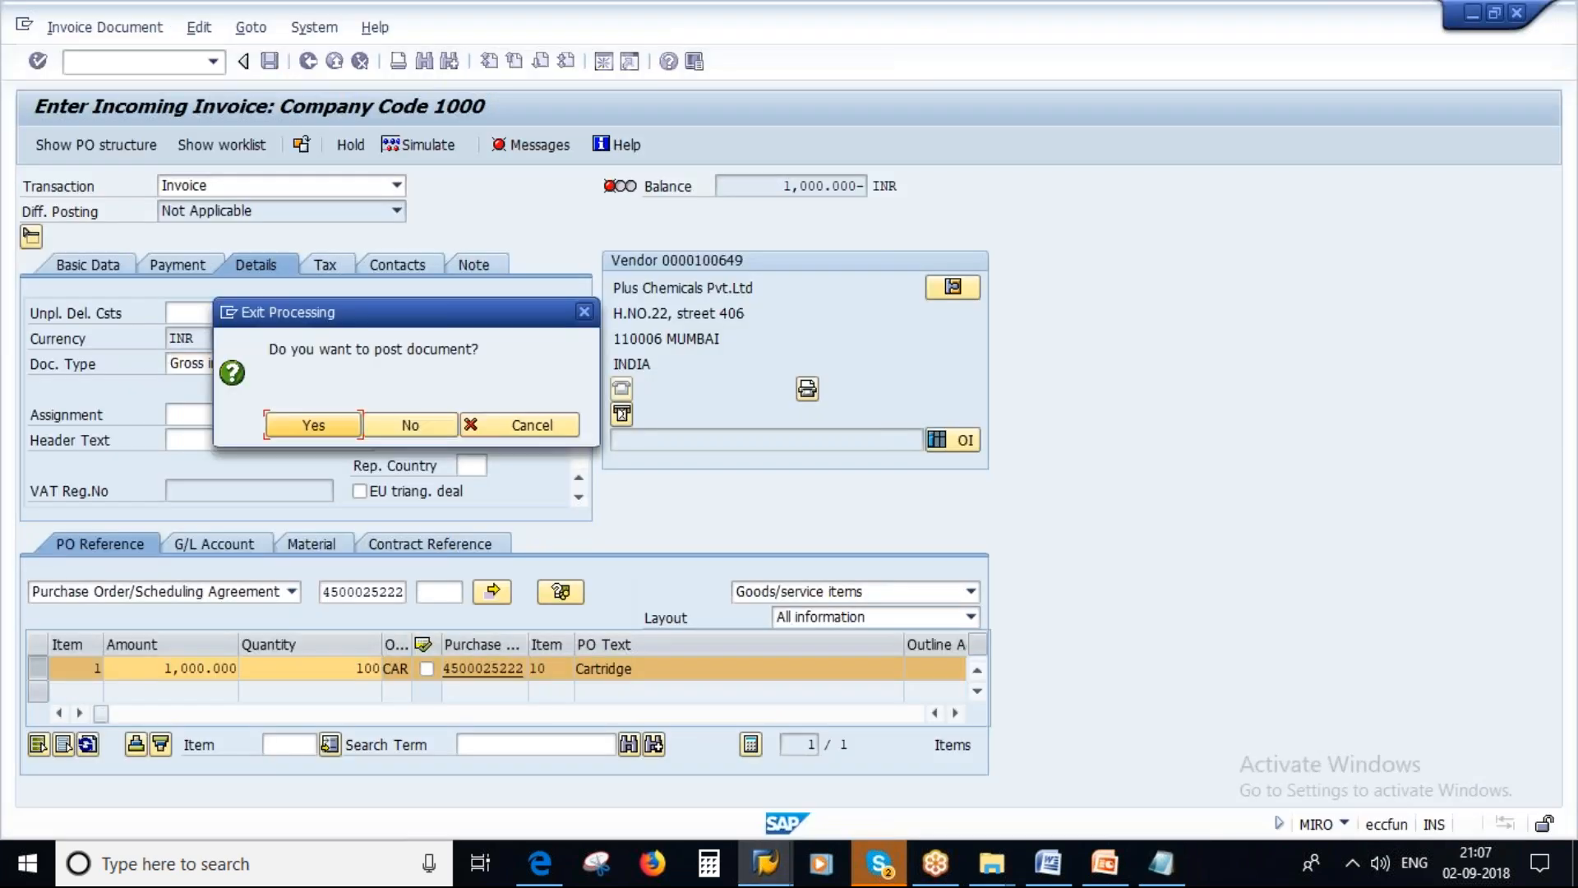
pyautogui.click(418, 423)
pyautogui.write('me2')
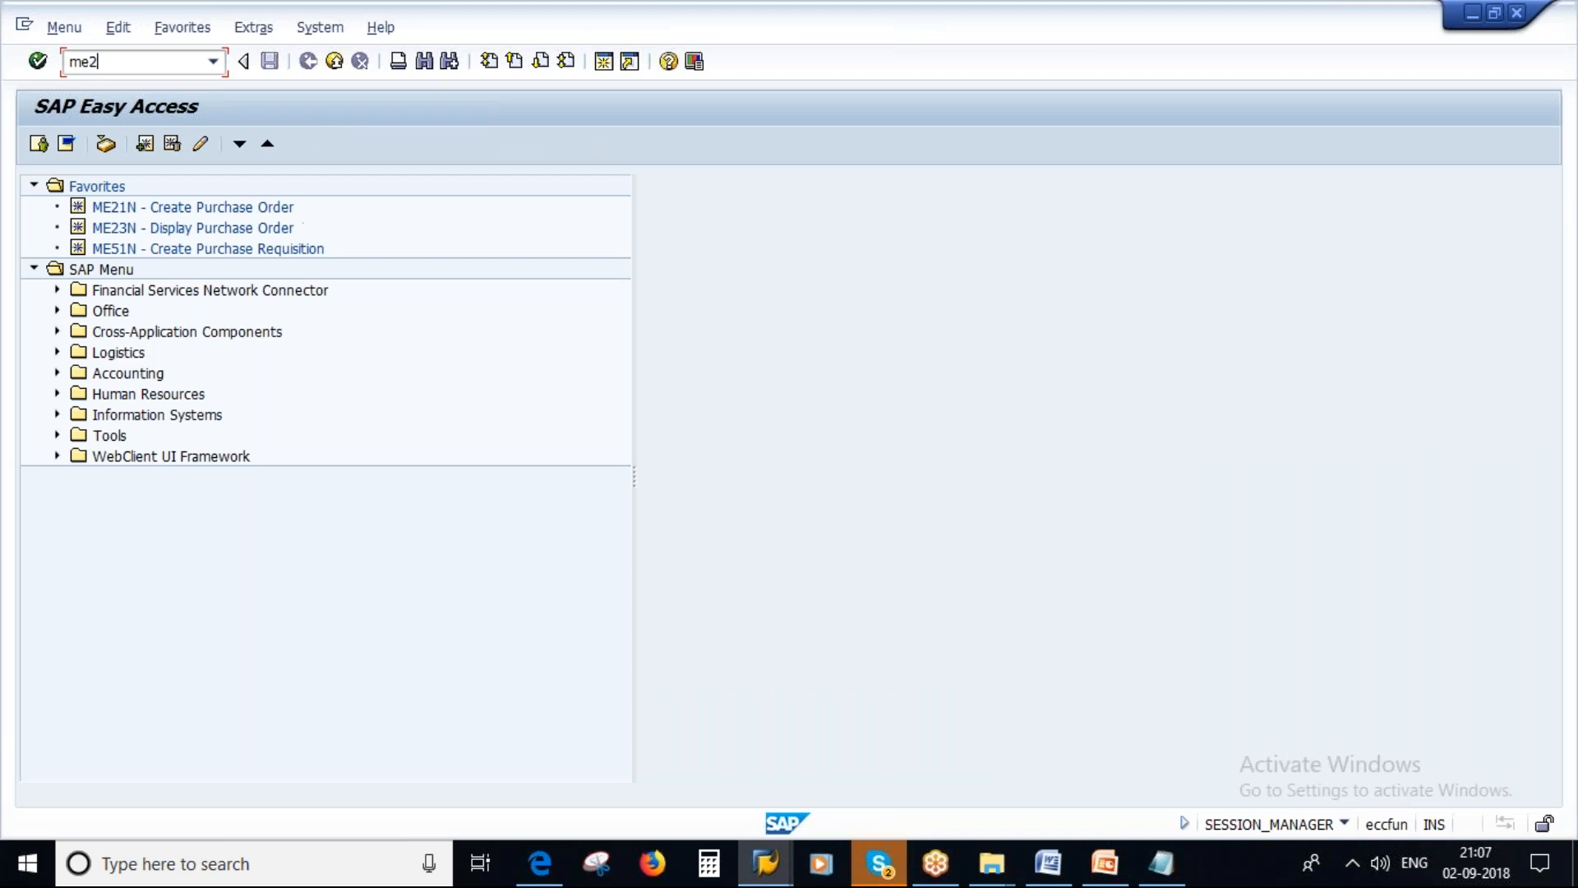
pyautogui.write('1n')
pyautogui.press('Return')
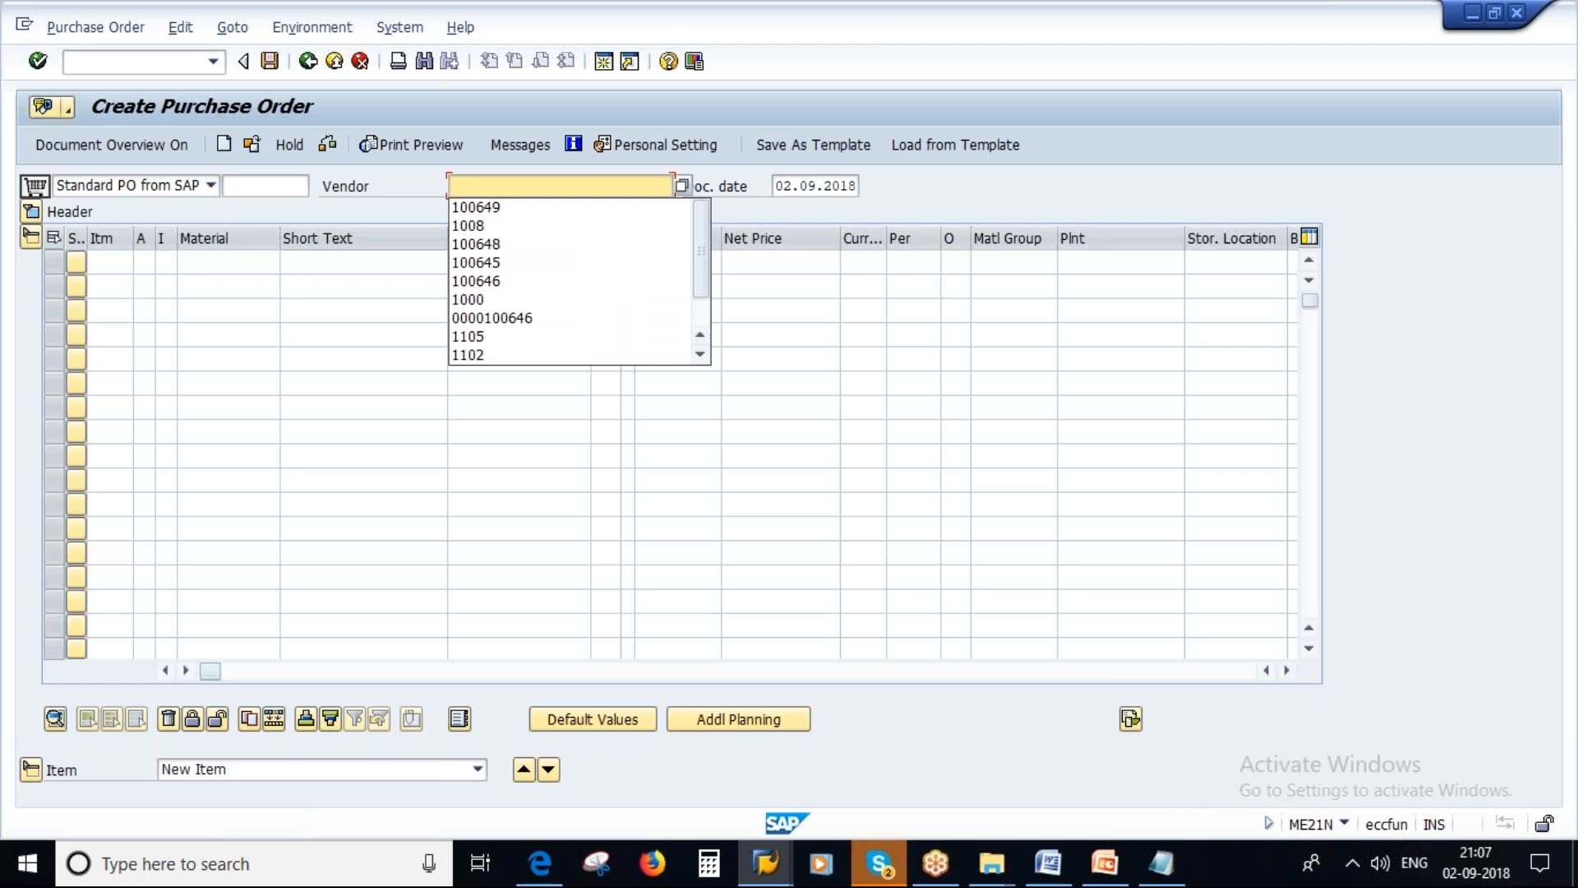
# Step: Enter vendor Motor constructions Ltd. with purchasing organization 1000, purchasing group 100 and company code 1000 in the new purchase order
pyautogui.click(510, 226)
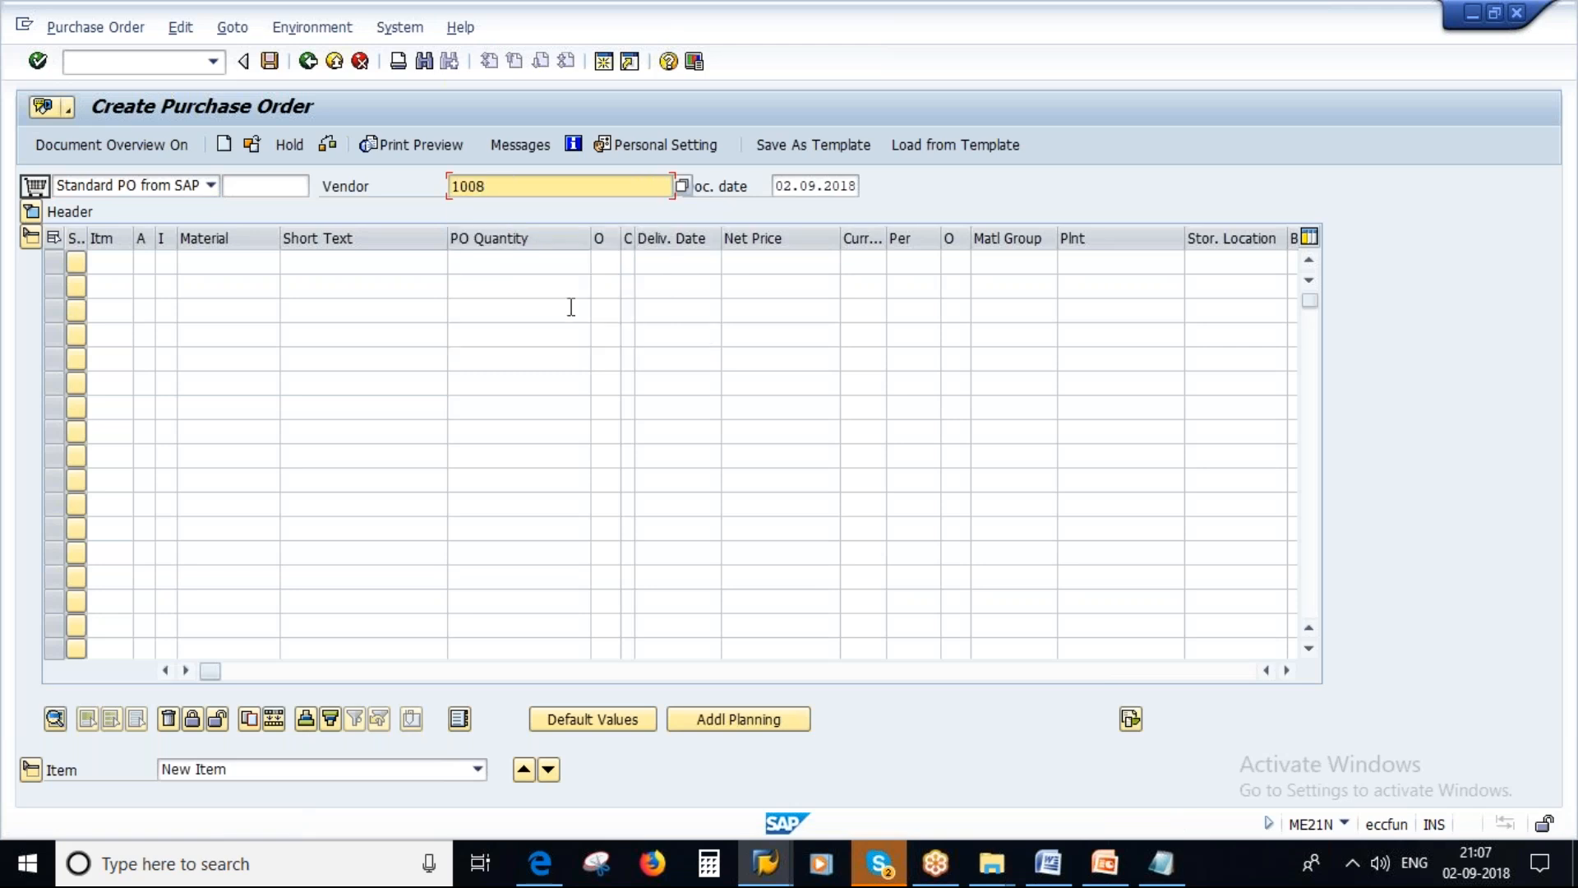
pyautogui.press('Return')
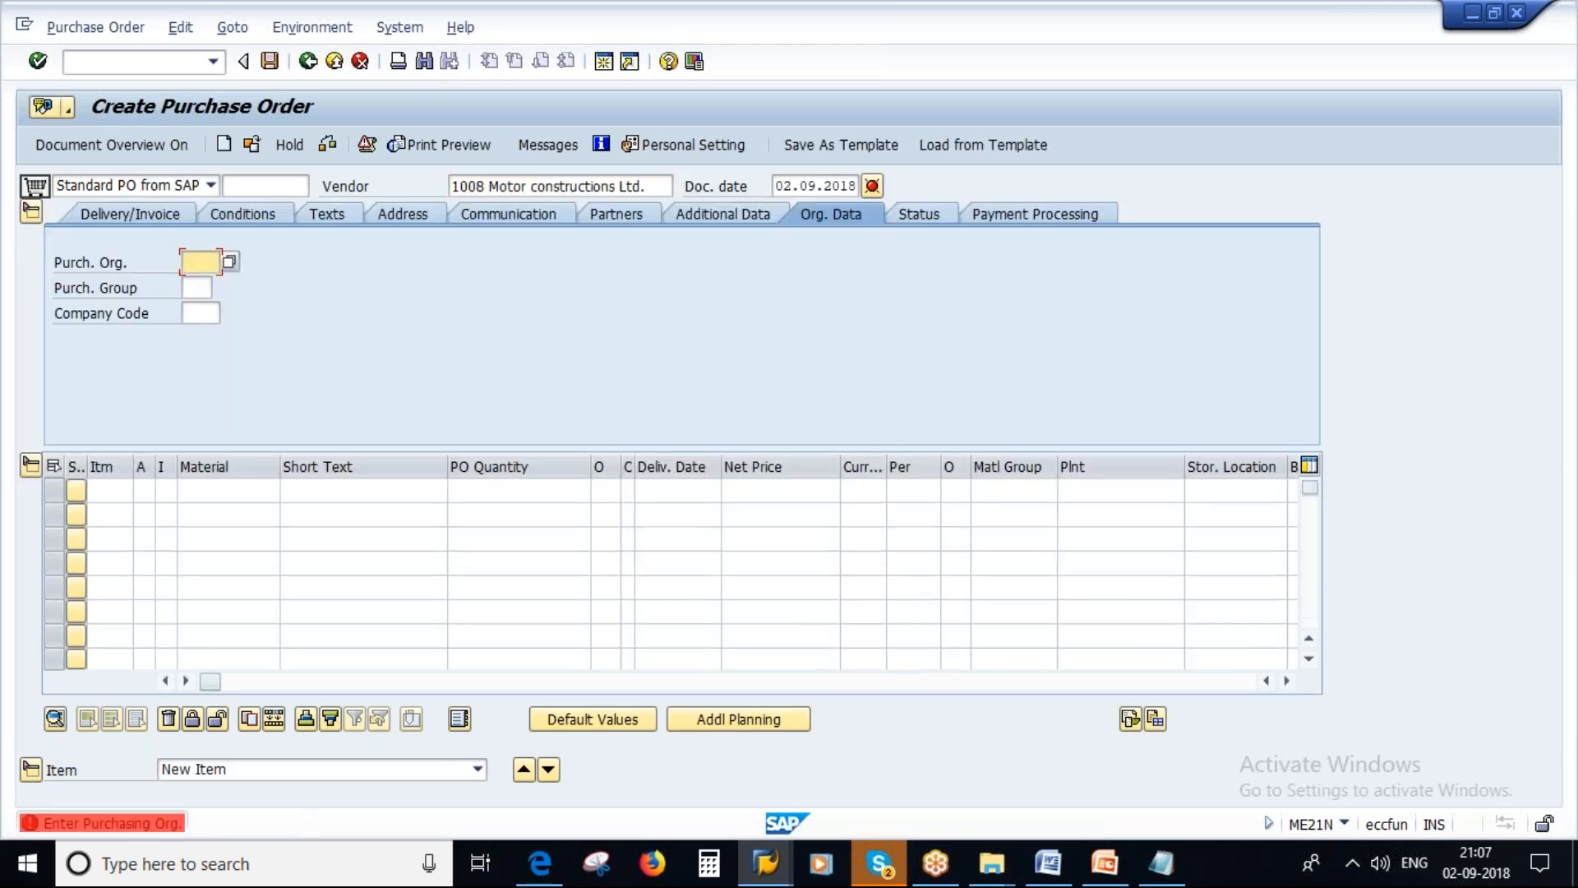
pyautogui.click(207, 285)
pyautogui.press('Tab')
pyautogui.press('space')
pyautogui.click(208, 308)
pyautogui.press('Tab')
pyautogui.press('space')
pyautogui.click(200, 332)
pyautogui.press('Return')
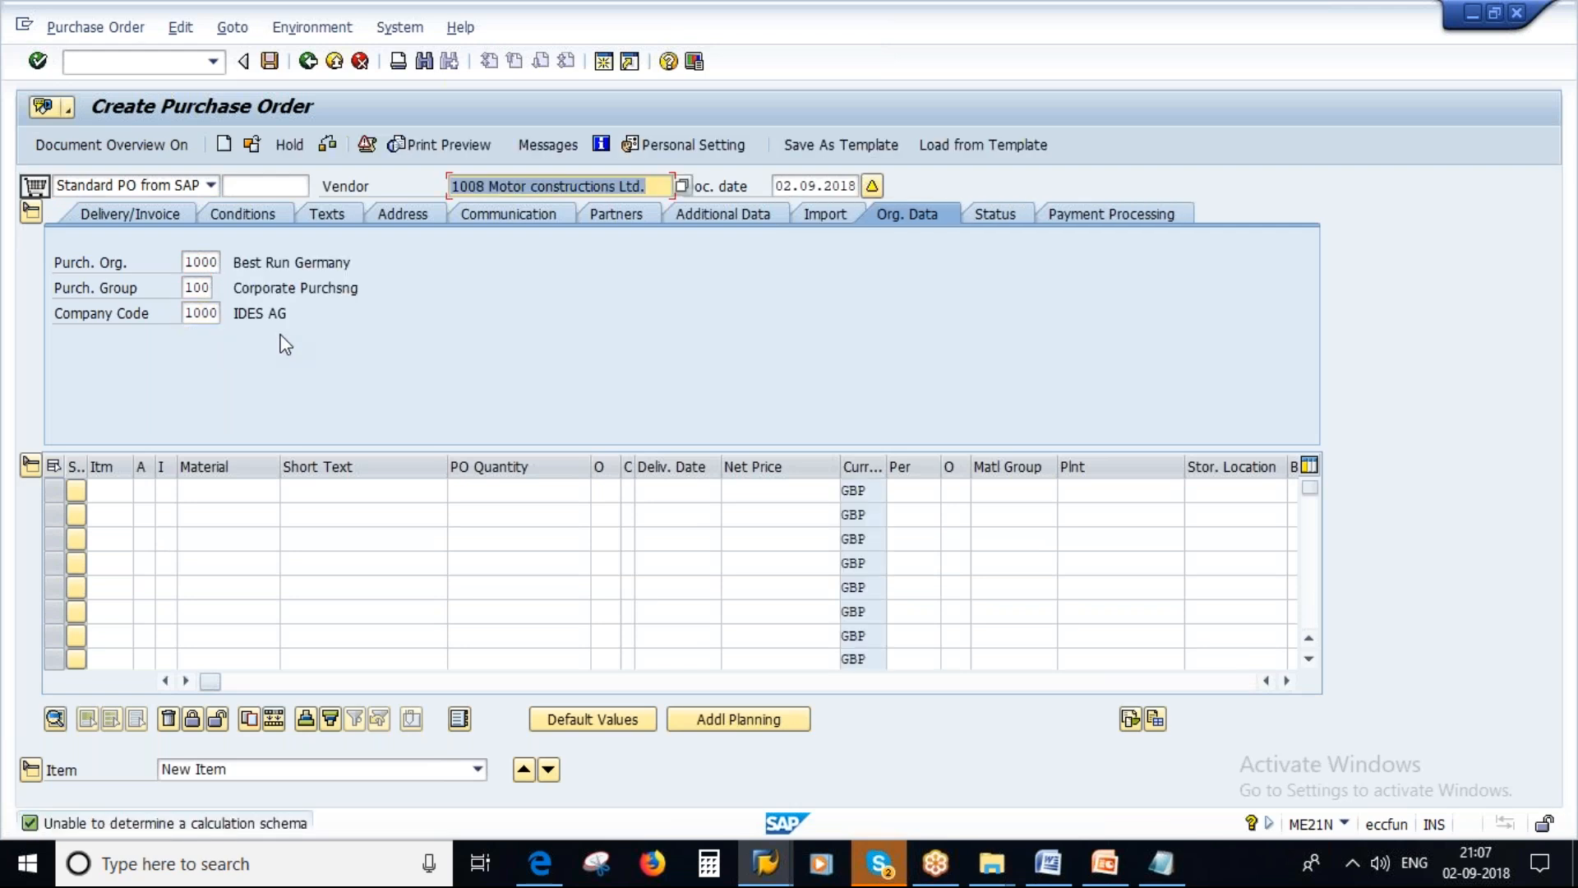
# Step: Examine the vendor's currency in the purchase order's delivery and invoice data, and look up British Pound among the currency keys
pyautogui.click(137, 216)
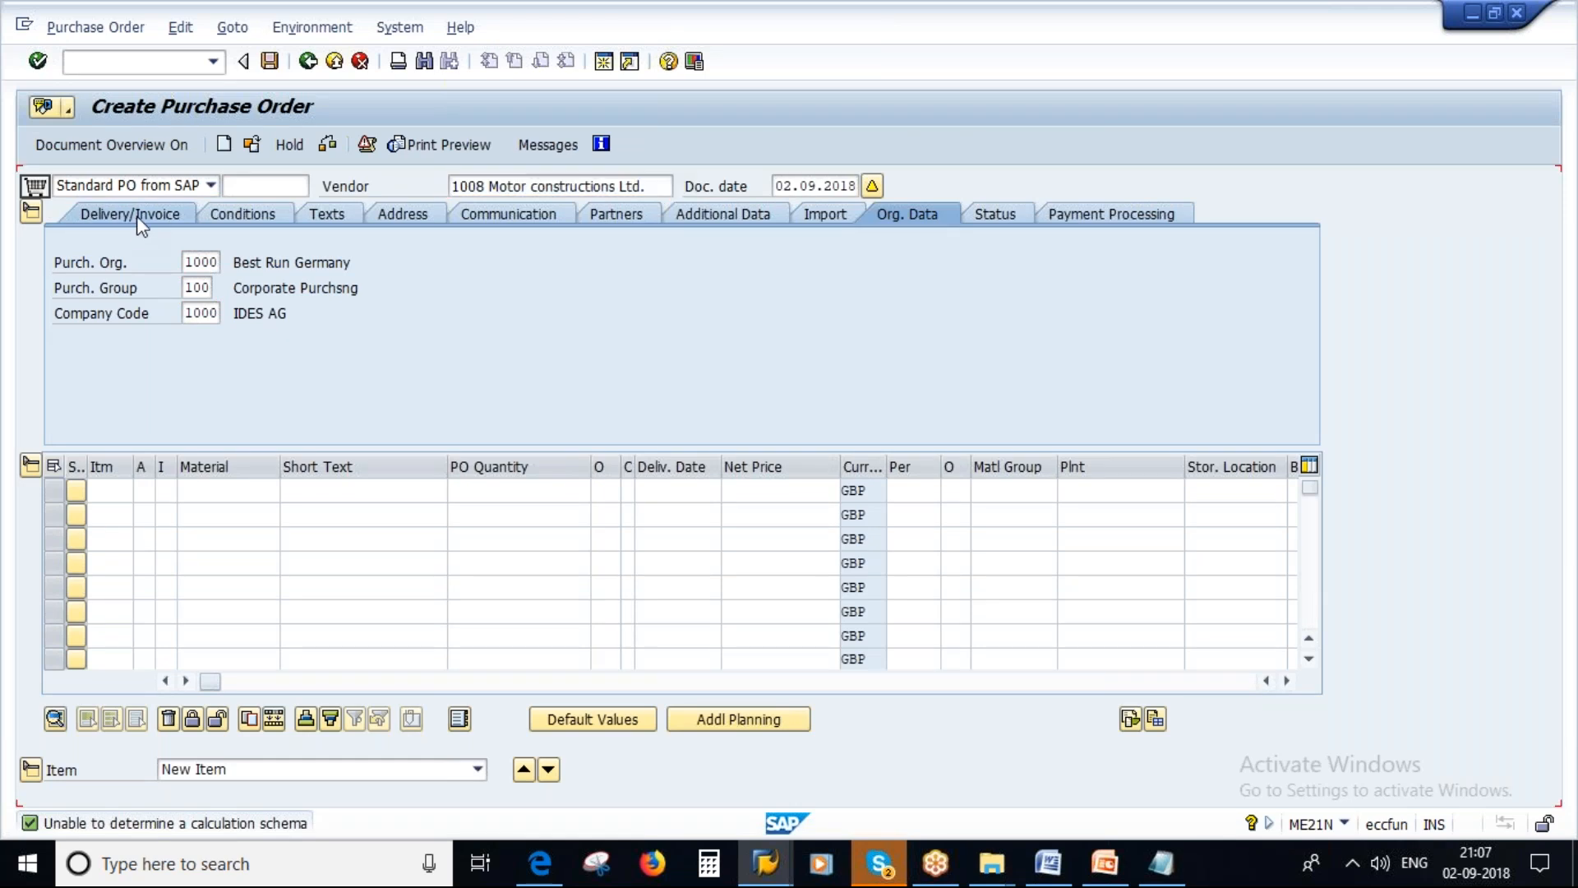
pyautogui.click(639, 261)
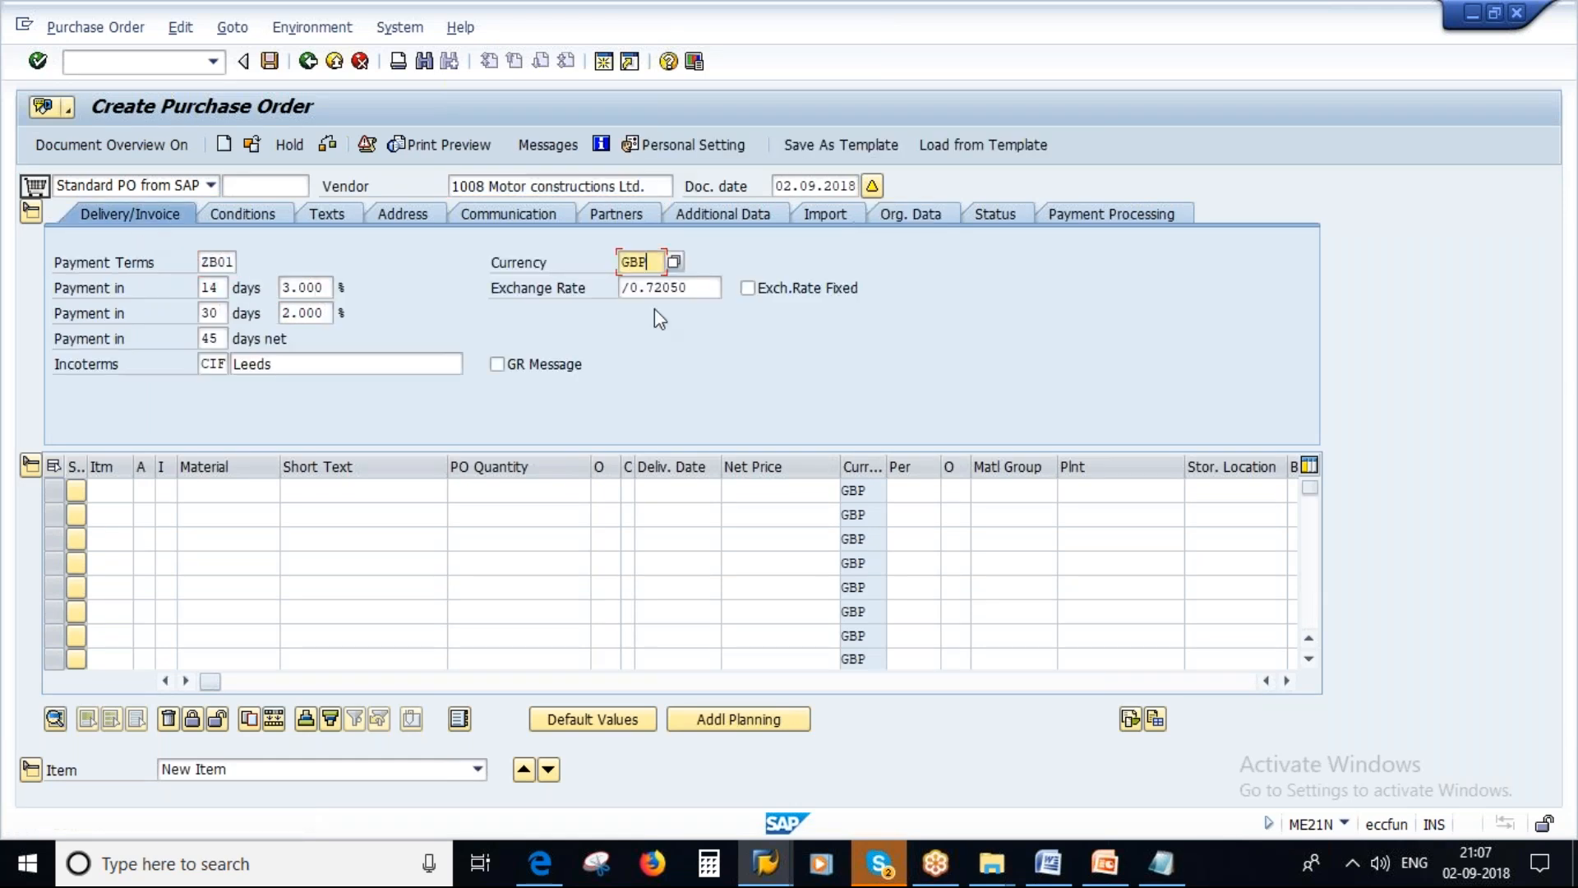
pyautogui.press('F4')
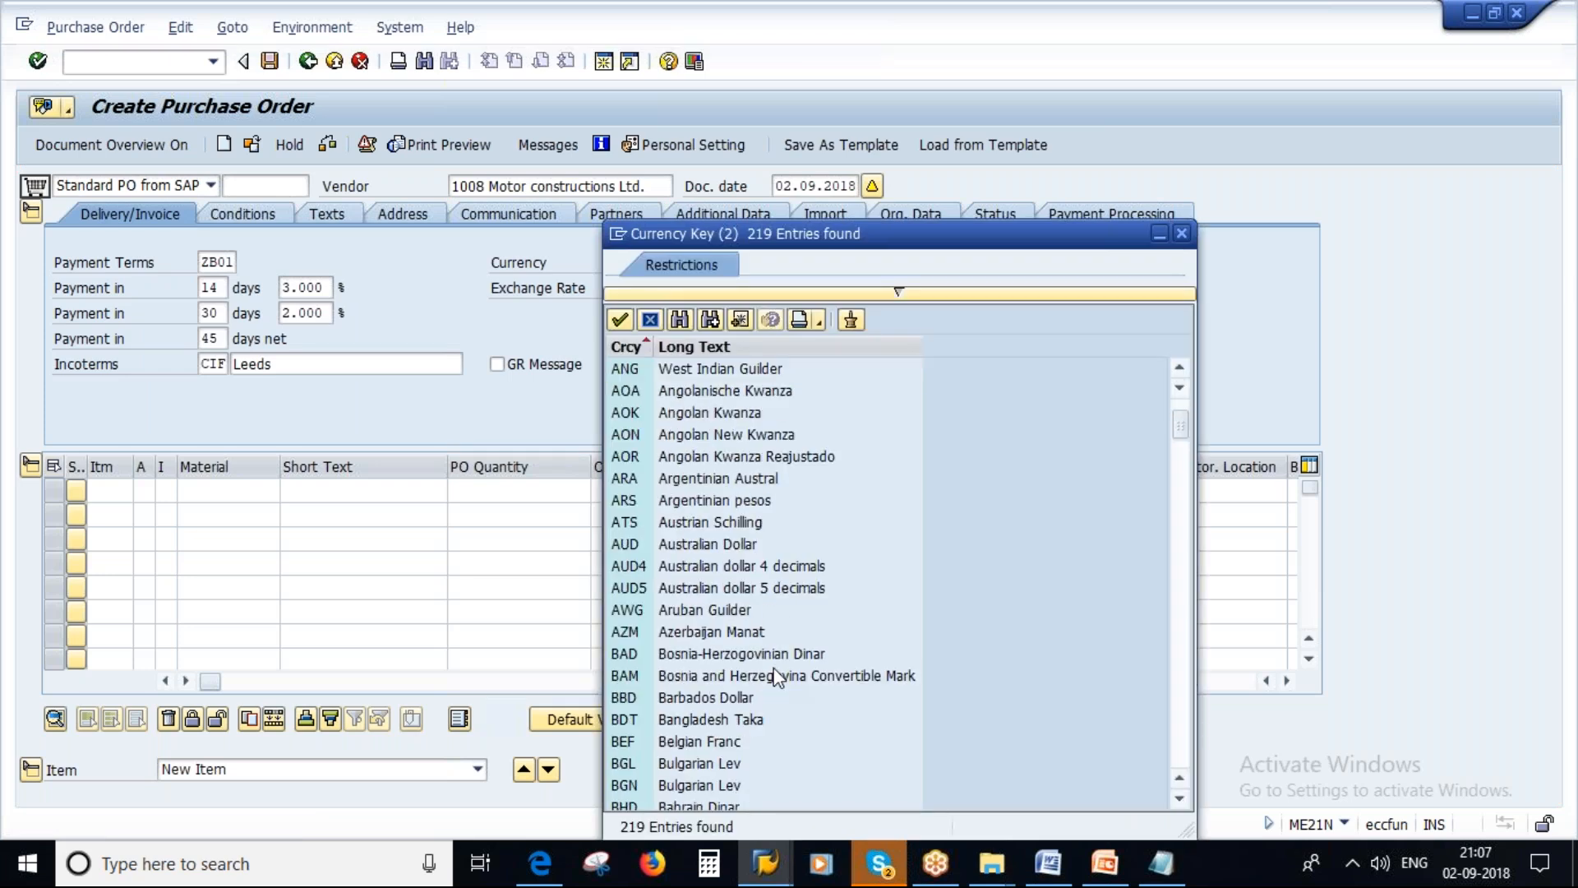
pyautogui.scroll(-12, 777, 676)
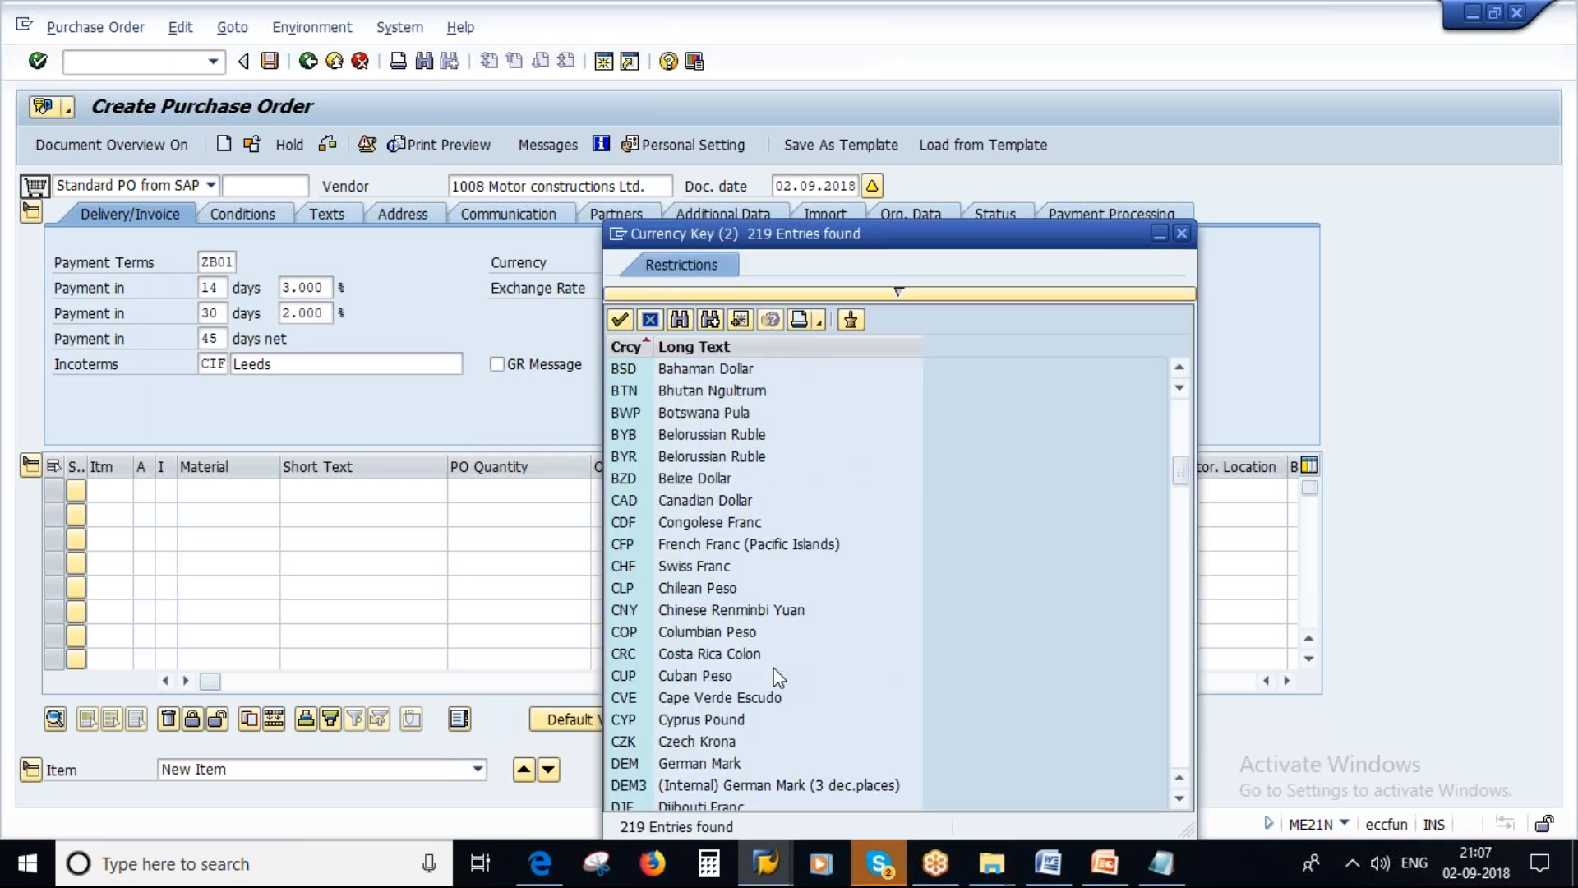
pyautogui.scroll(-3, 689, 695)
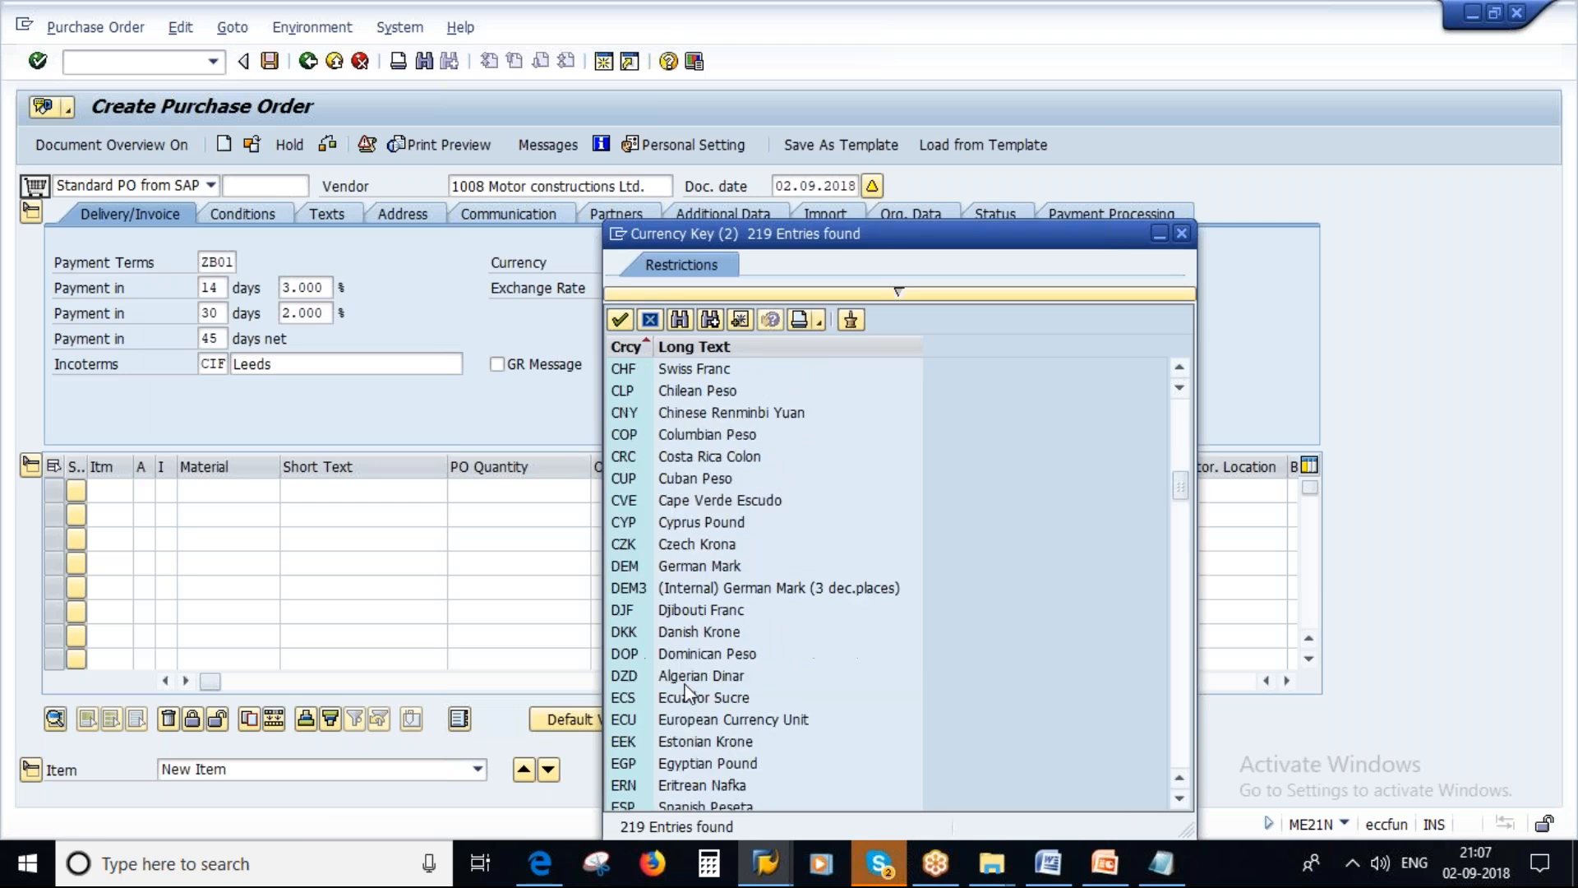
pyautogui.scroll(4, 689, 695)
pyautogui.scroll(-7, 694, 674)
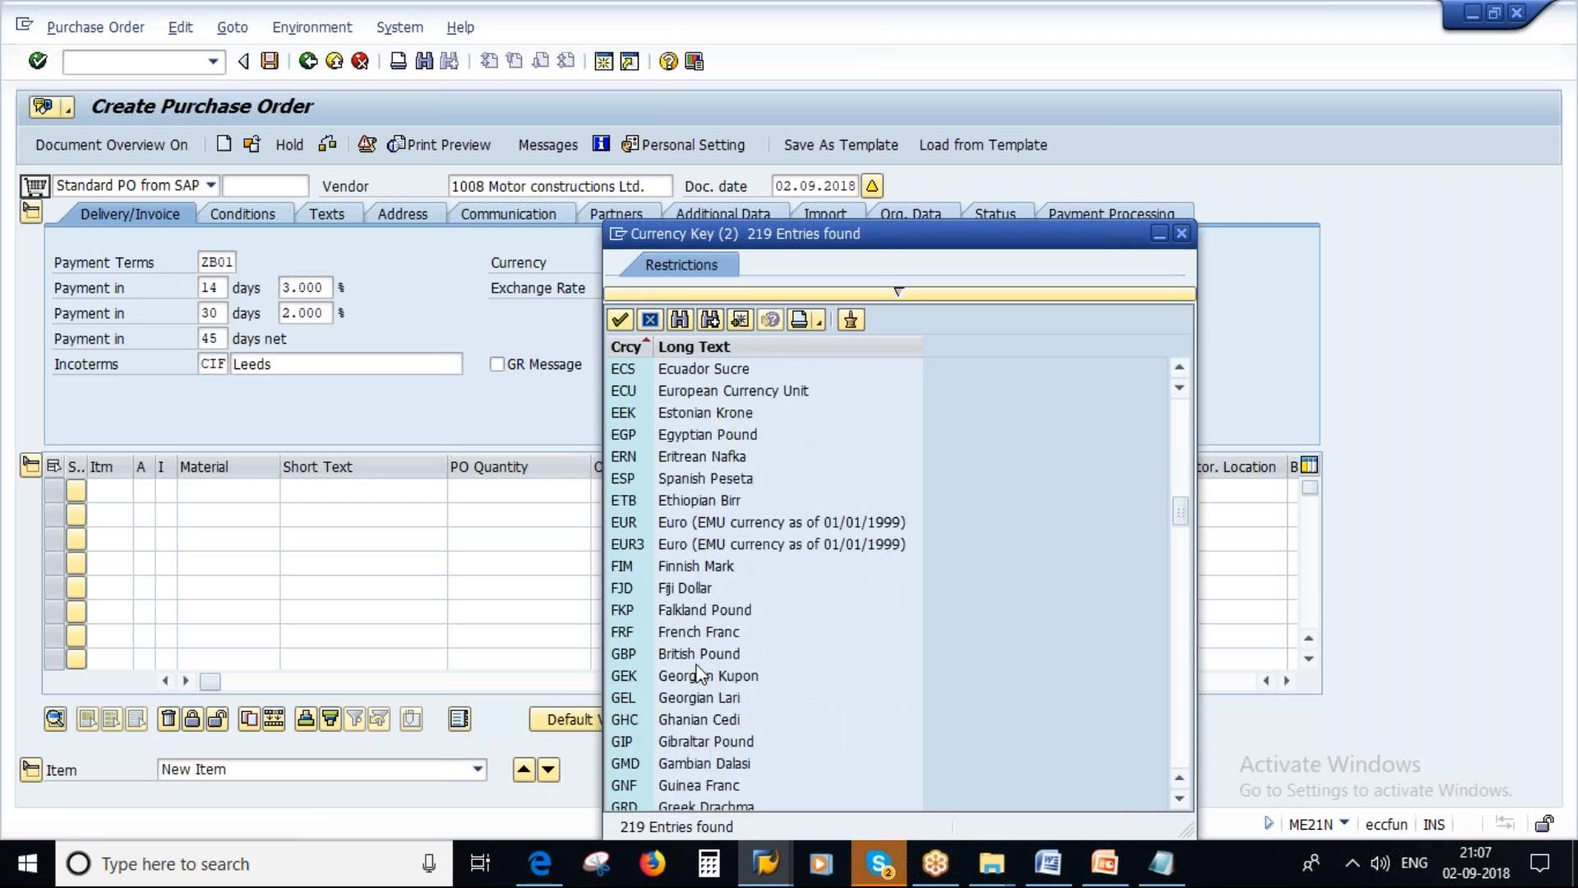
pyautogui.click(703, 651)
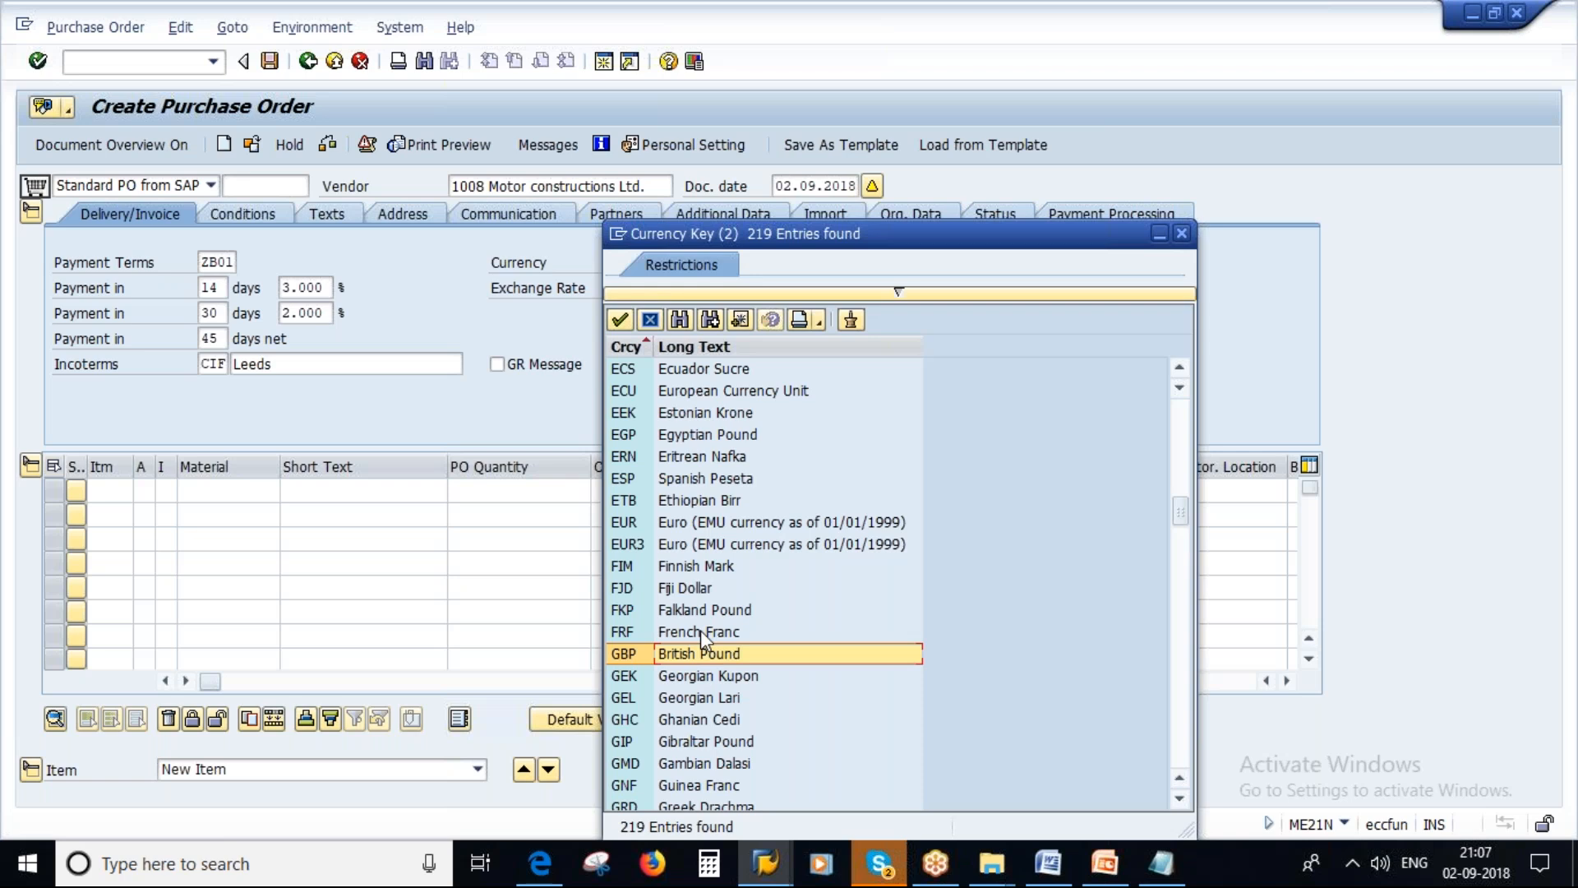
pyautogui.click(1181, 234)
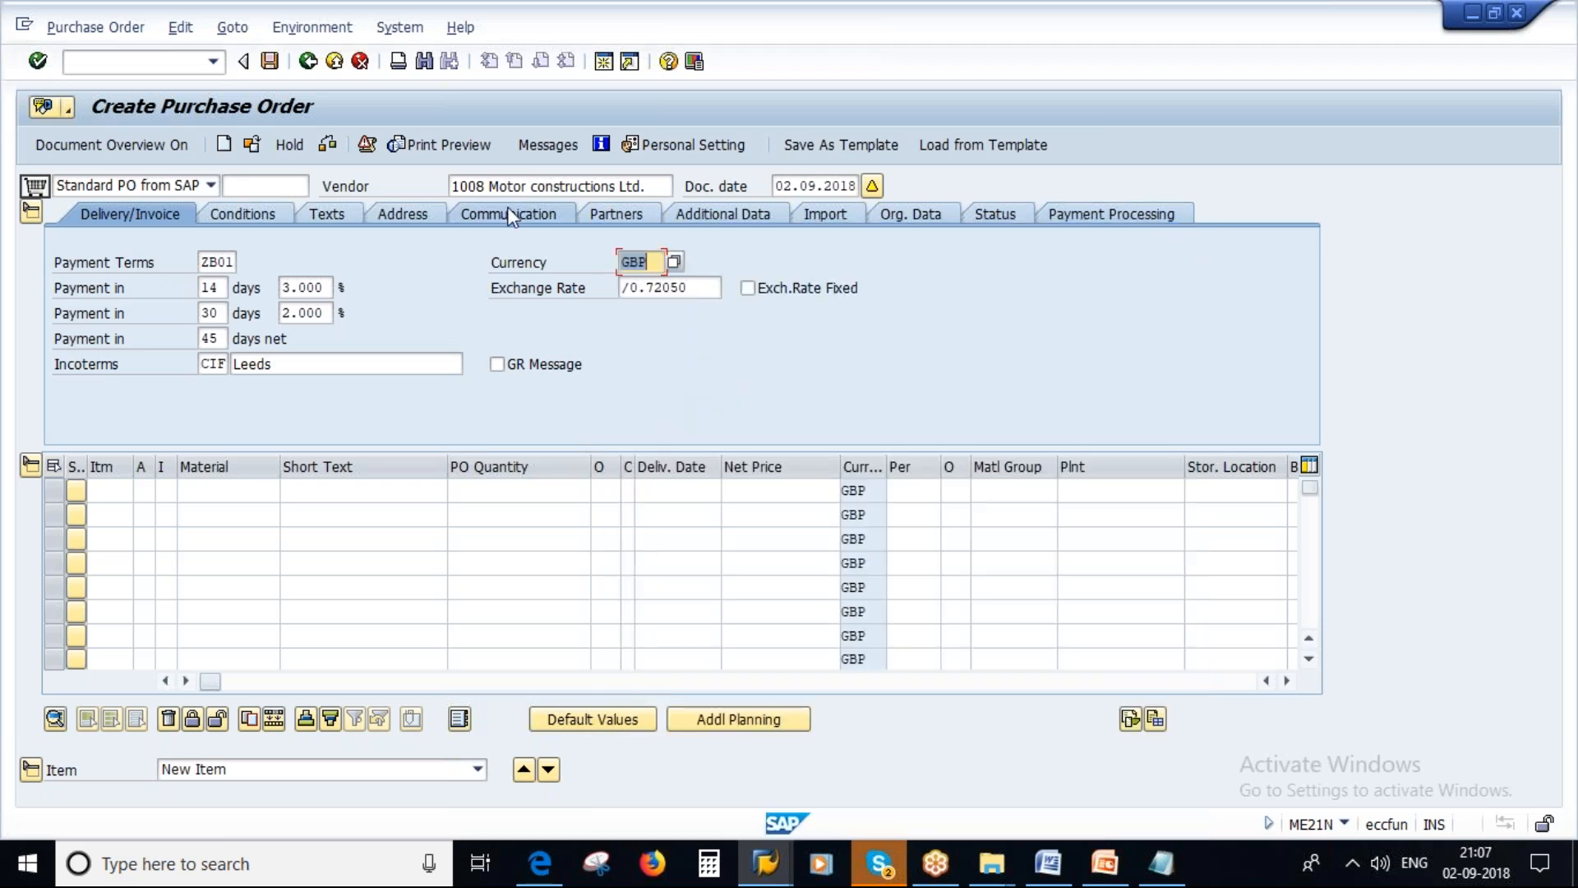
pyautogui.moveTo(486, 187); pyautogui.dragTo(451, 188)
pyautogui.moveTo(656, 265); pyautogui.dragTo(621, 264)
# Step: Glance at the Notepad notes, then switch to another SAP session and start transaction XK03
pyautogui.click(1160, 862)
pyautogui.hotkey('alt', 'Tab')
pyautogui.click(771, 873)
pyautogui.click(709, 768)
pyautogui.hotkey('ctrl', '/')
pyautogui.write('/nxk03')
pyautogui.press('Return')
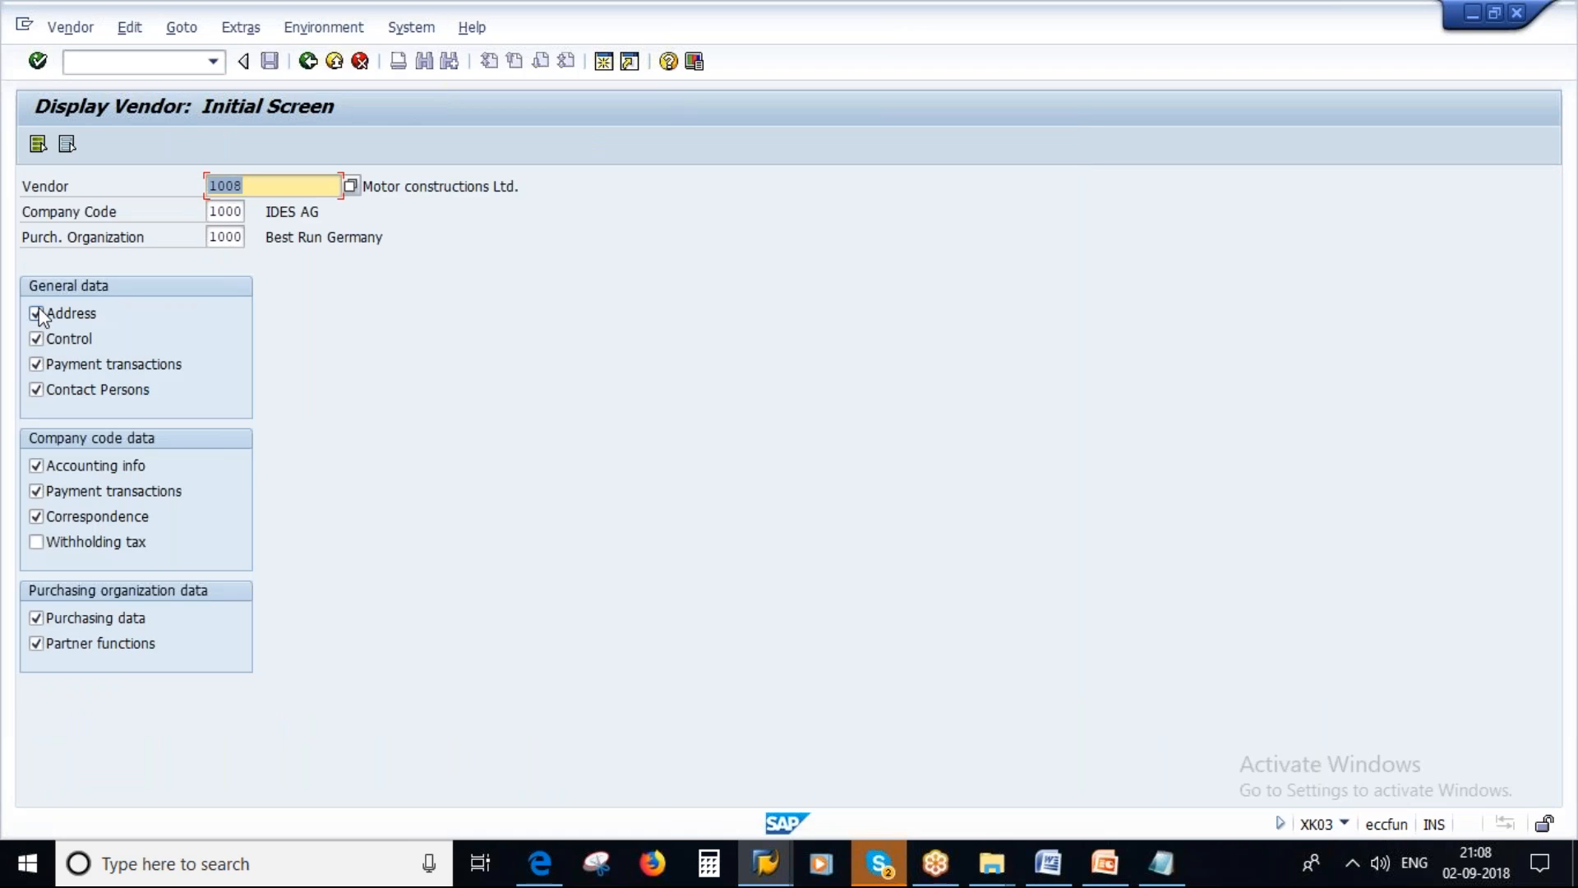
# Step: Display the vendor's purchasing data for Motor constructions Ltd., examine the order currency, and switch back to the Notepad notes
pyautogui.press('Return')
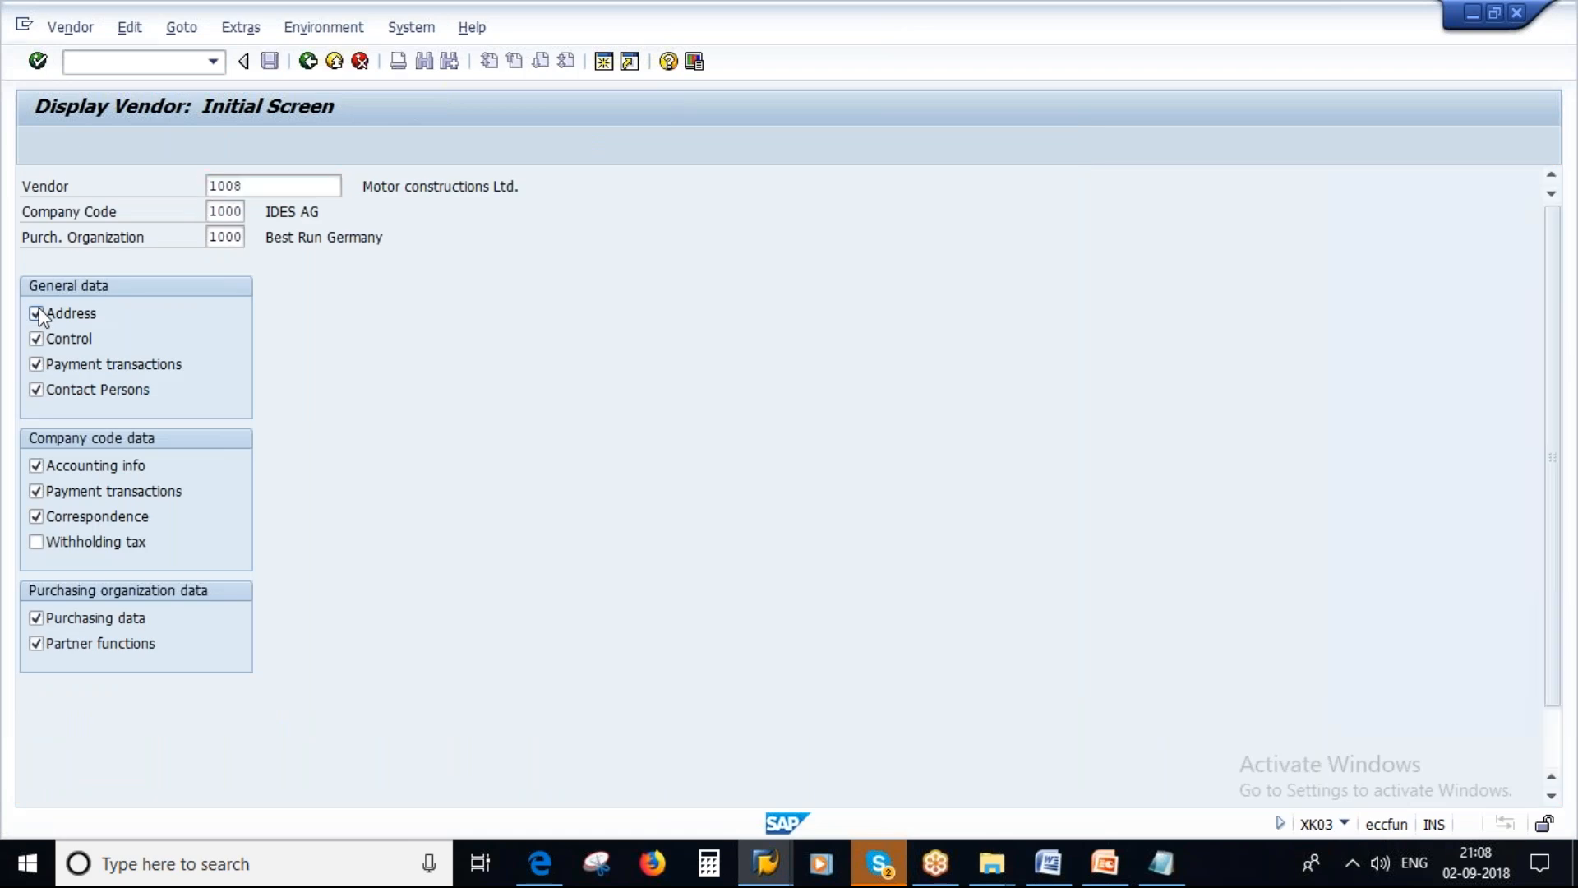
pyautogui.click(94, 145)
pyautogui.click(94, 144)
pyautogui.click(95, 145)
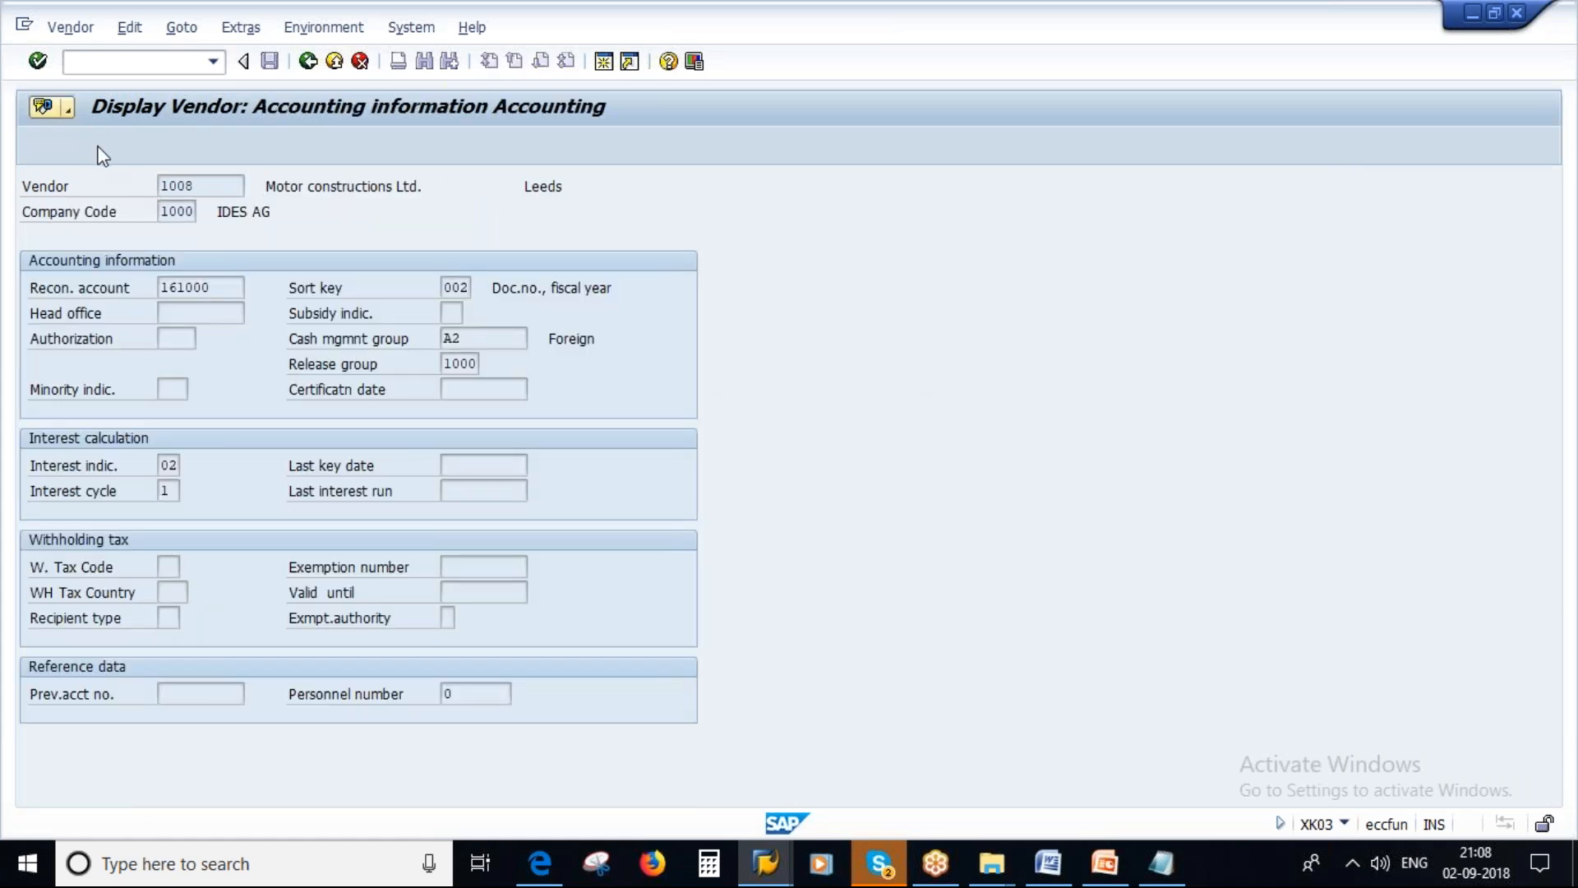
pyautogui.click(94, 144)
pyautogui.click(95, 145)
pyautogui.click(241, 286)
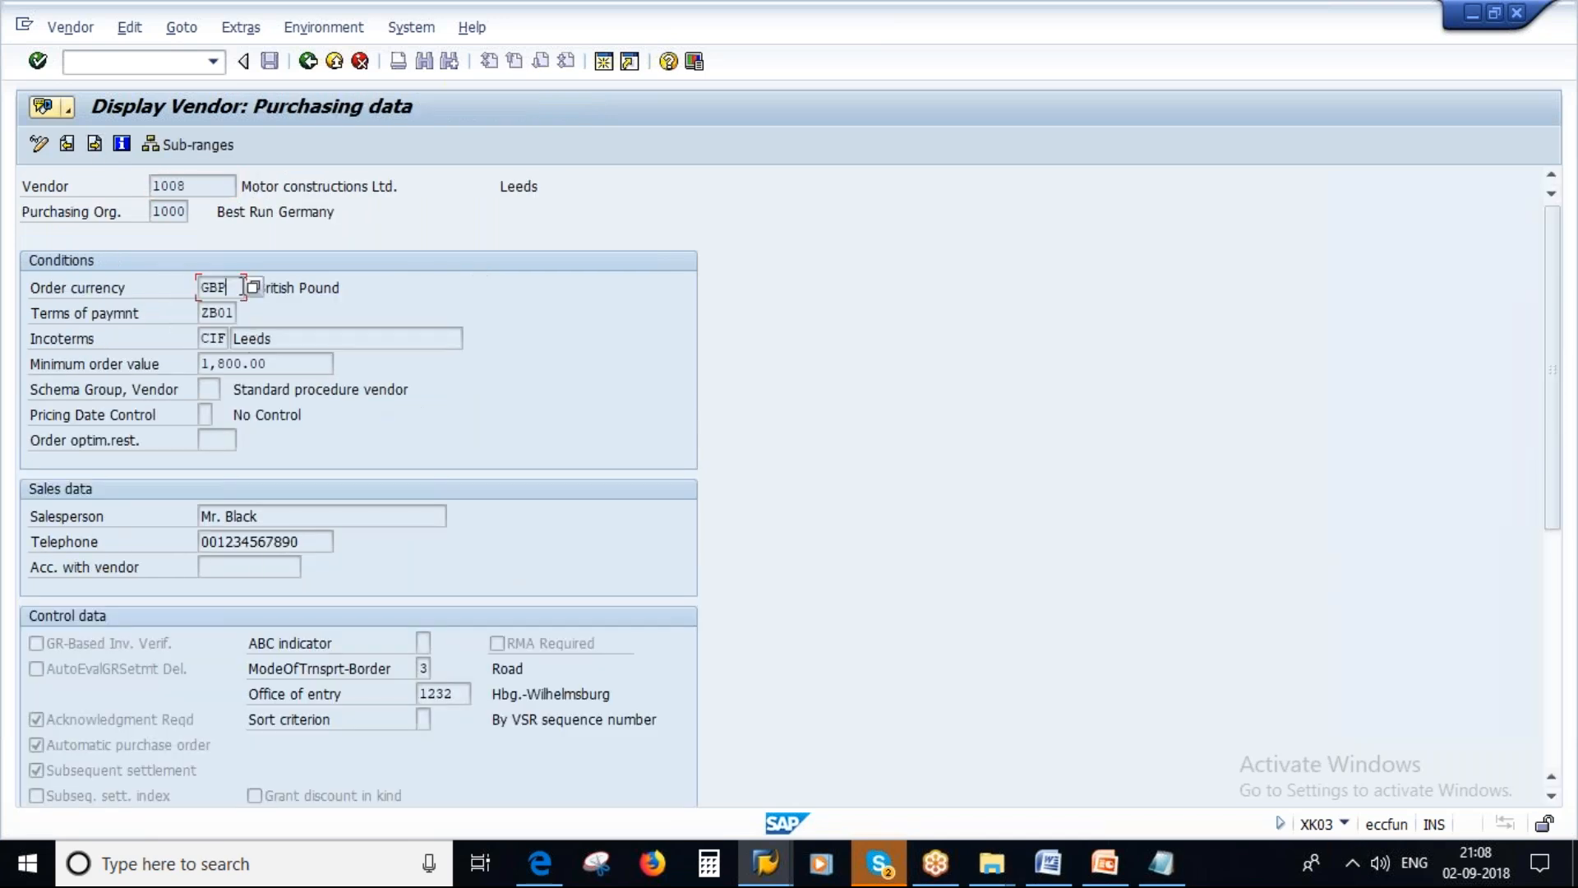
pyautogui.moveTo(244, 287); pyautogui.dragTo(140, 279)
pyautogui.click(1165, 881)
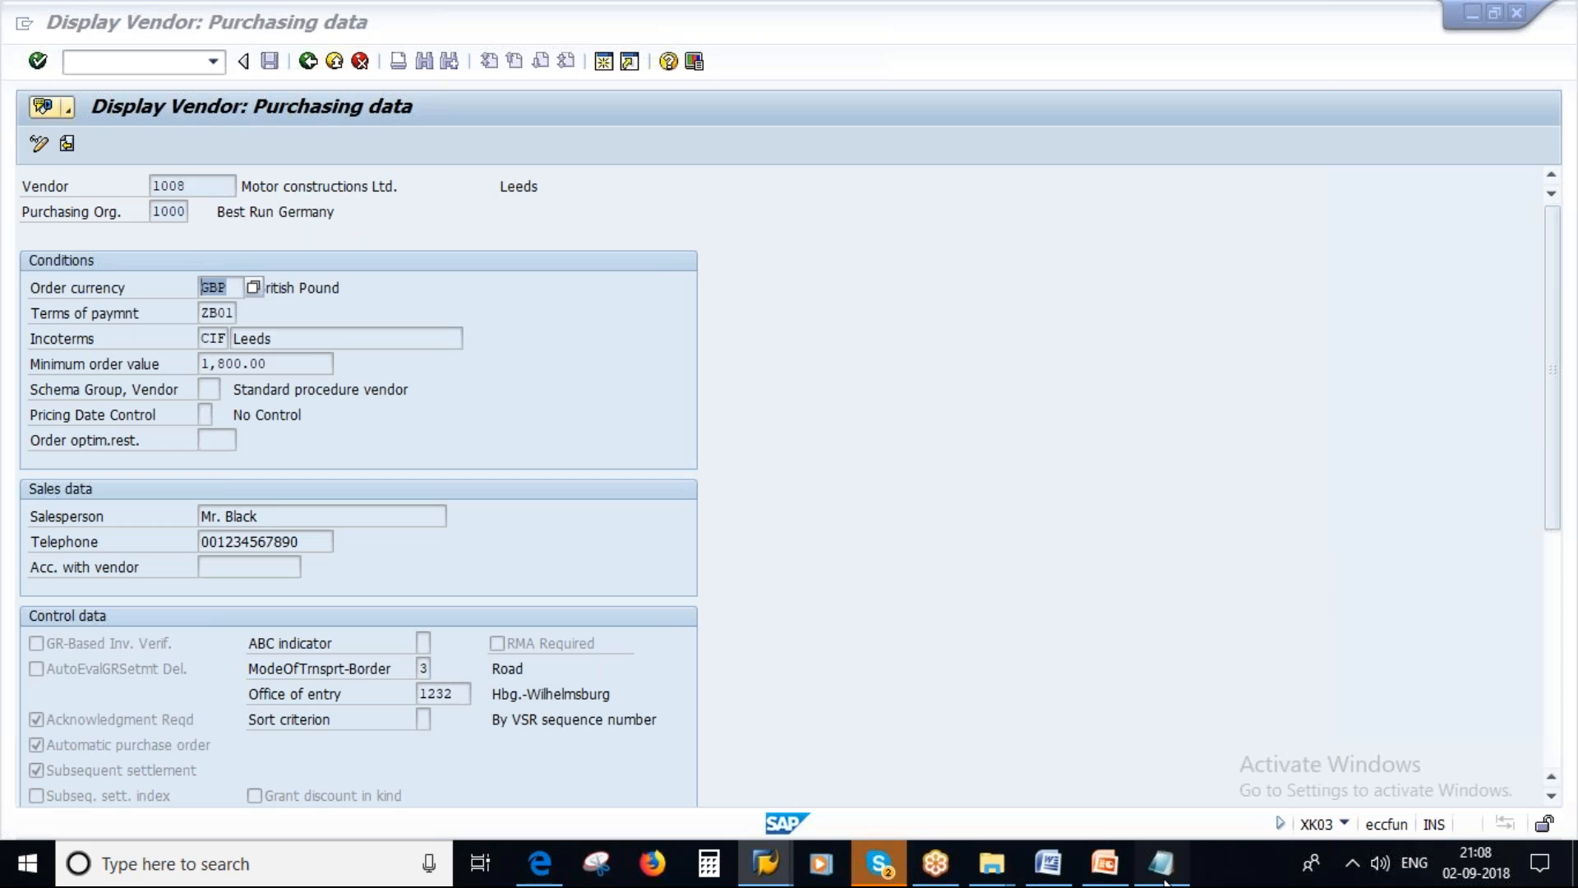
# Step: Complete the Notepad notes with "= EUR" for the local currency and "= GBP" after the vendor's exchange rate
pyautogui.write('=')
pyautogui.press('capslock')
pyautogui.write('EUR')
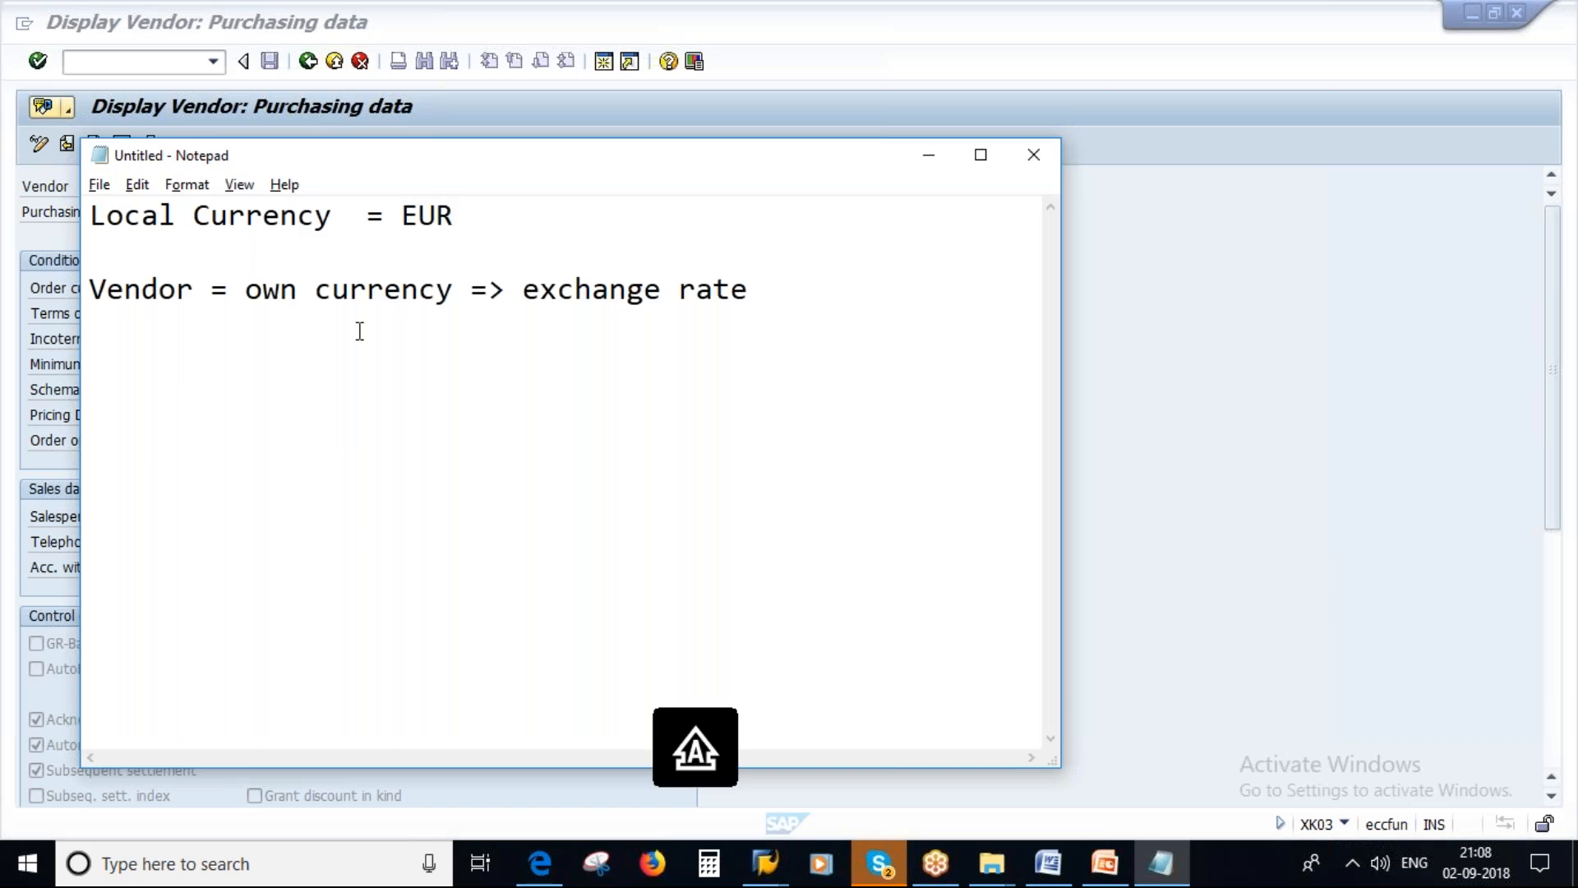
pyautogui.click(766, 290)
pyautogui.write('= ')
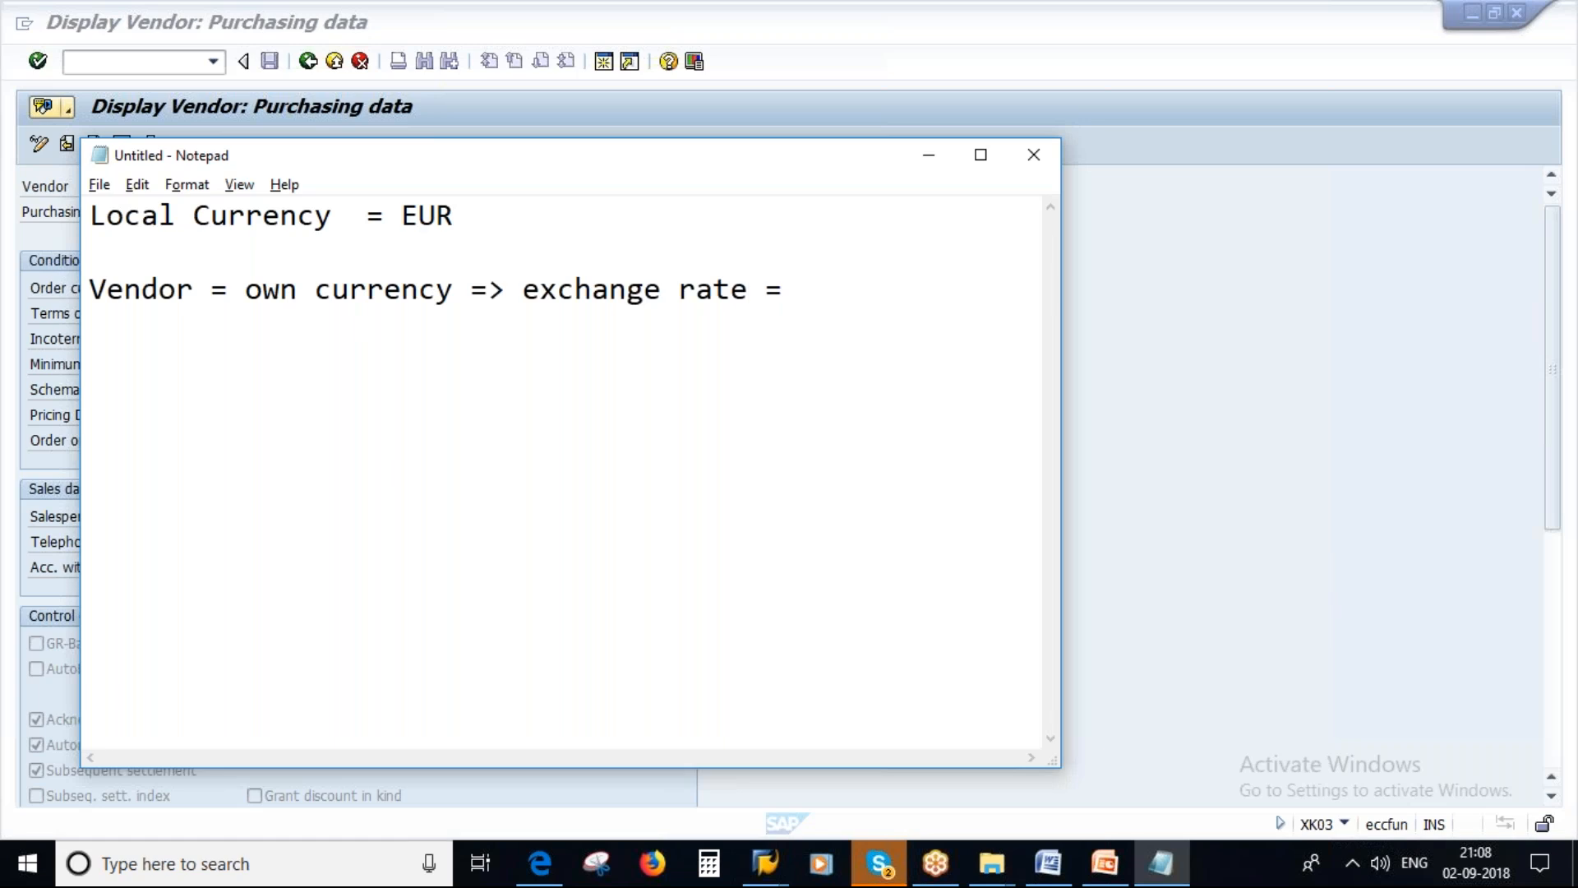
pyautogui.write('GBP')
pyautogui.click(471, 214)
pyautogui.click(856, 334)
pyautogui.moveTo(522, 287); pyautogui.dragTo(734, 292)
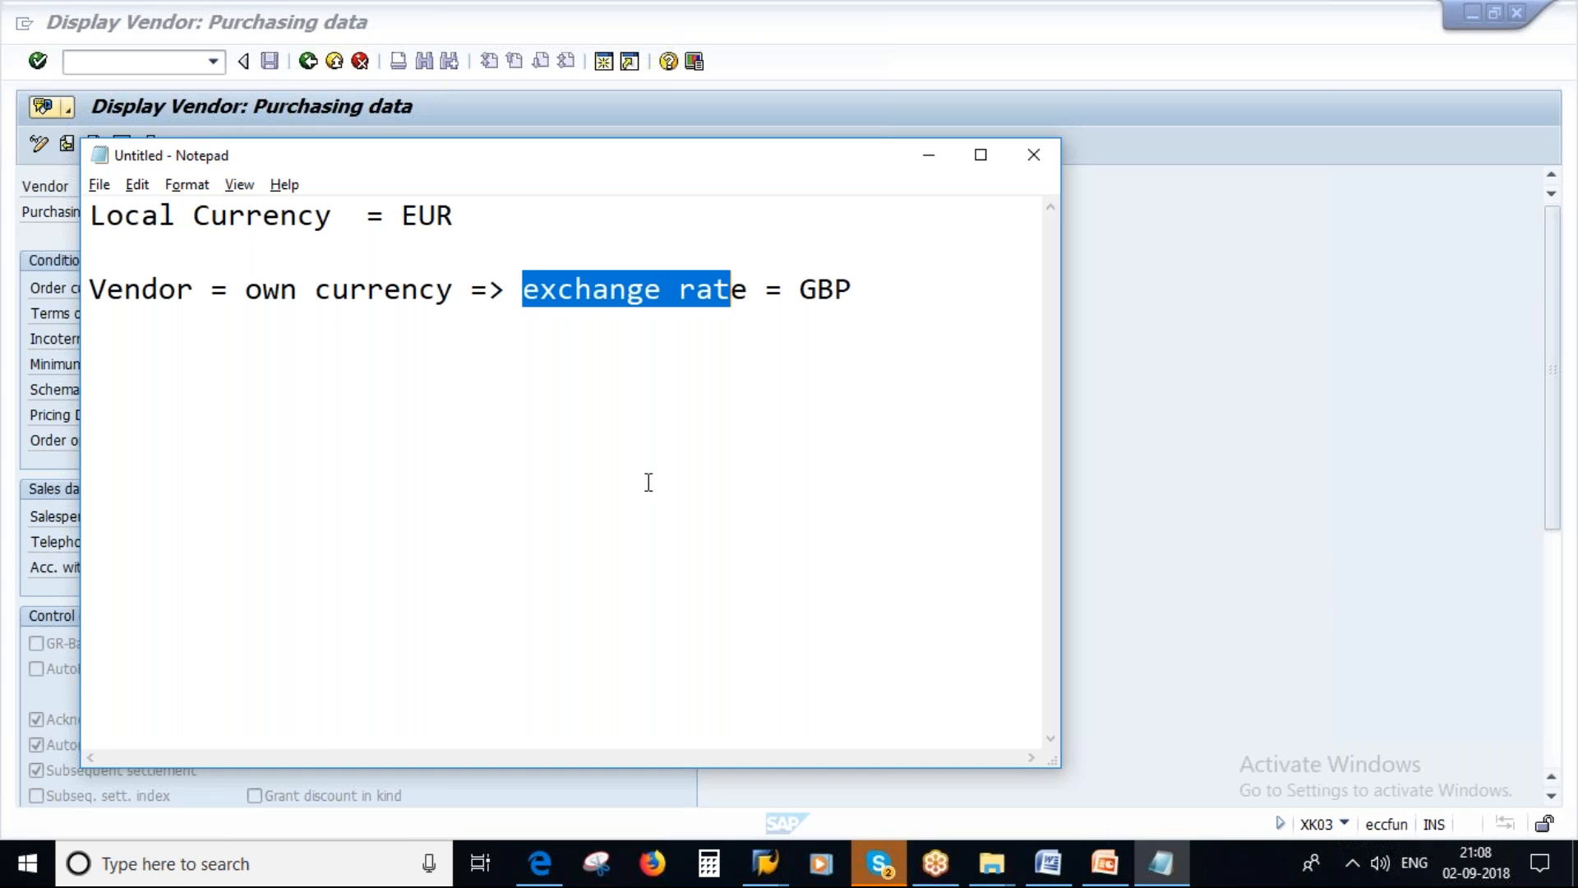
# Step: Switch to the Create Purchase Order session in SAP and examine the exchange rate for the vendor's currency
pyautogui.click(765, 863)
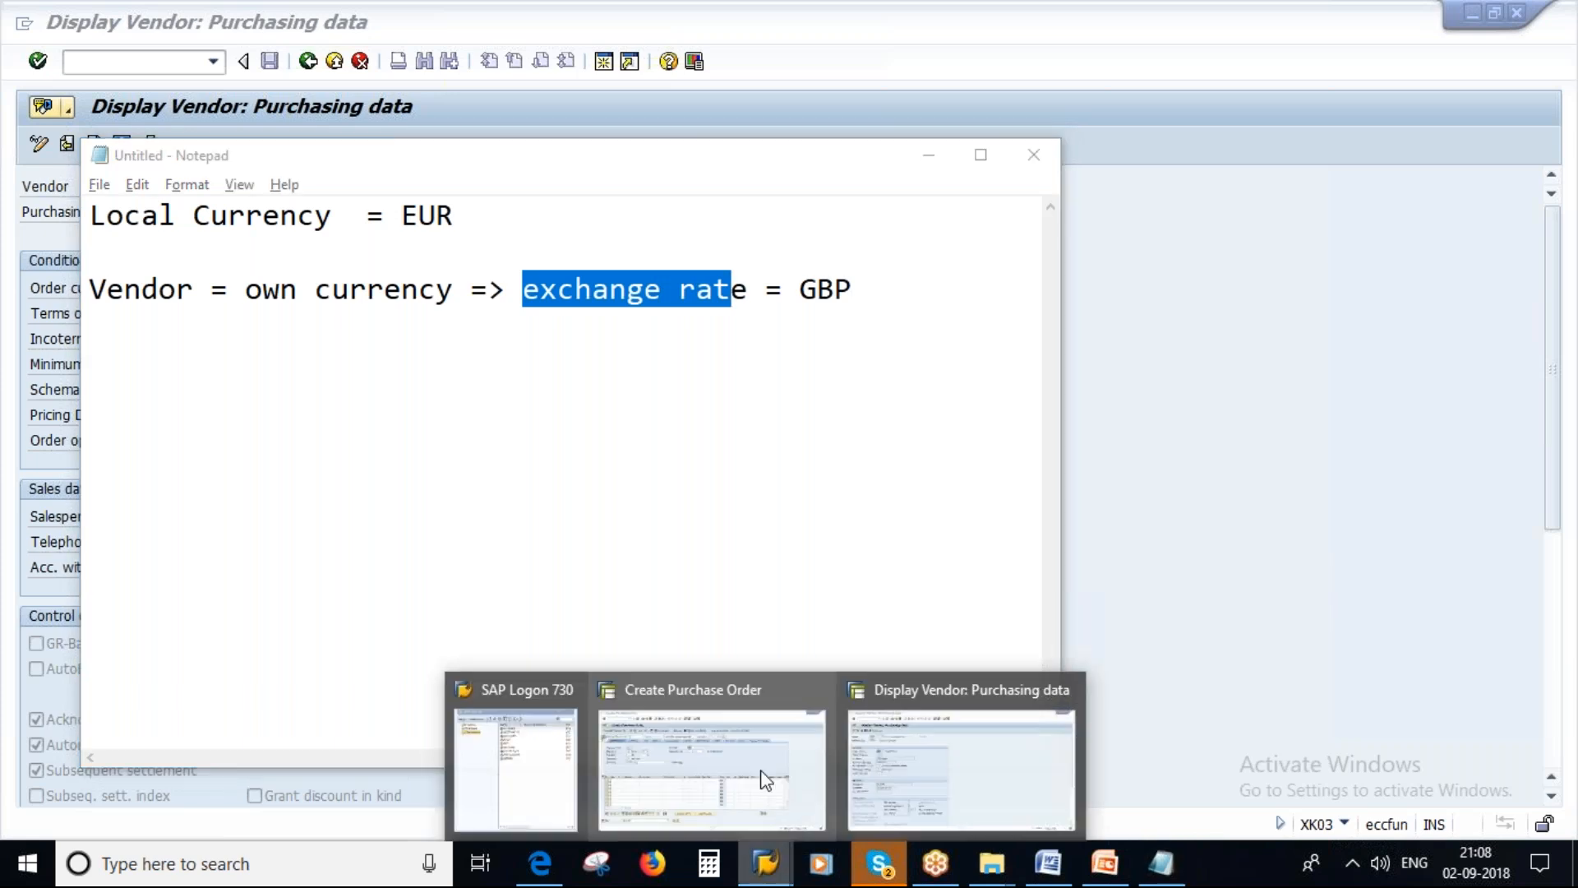
pyautogui.click(765, 779)
pyautogui.moveTo(698, 287); pyautogui.dragTo(619, 287)
pyautogui.click(701, 288)
pyautogui.doubleClick(700, 288)
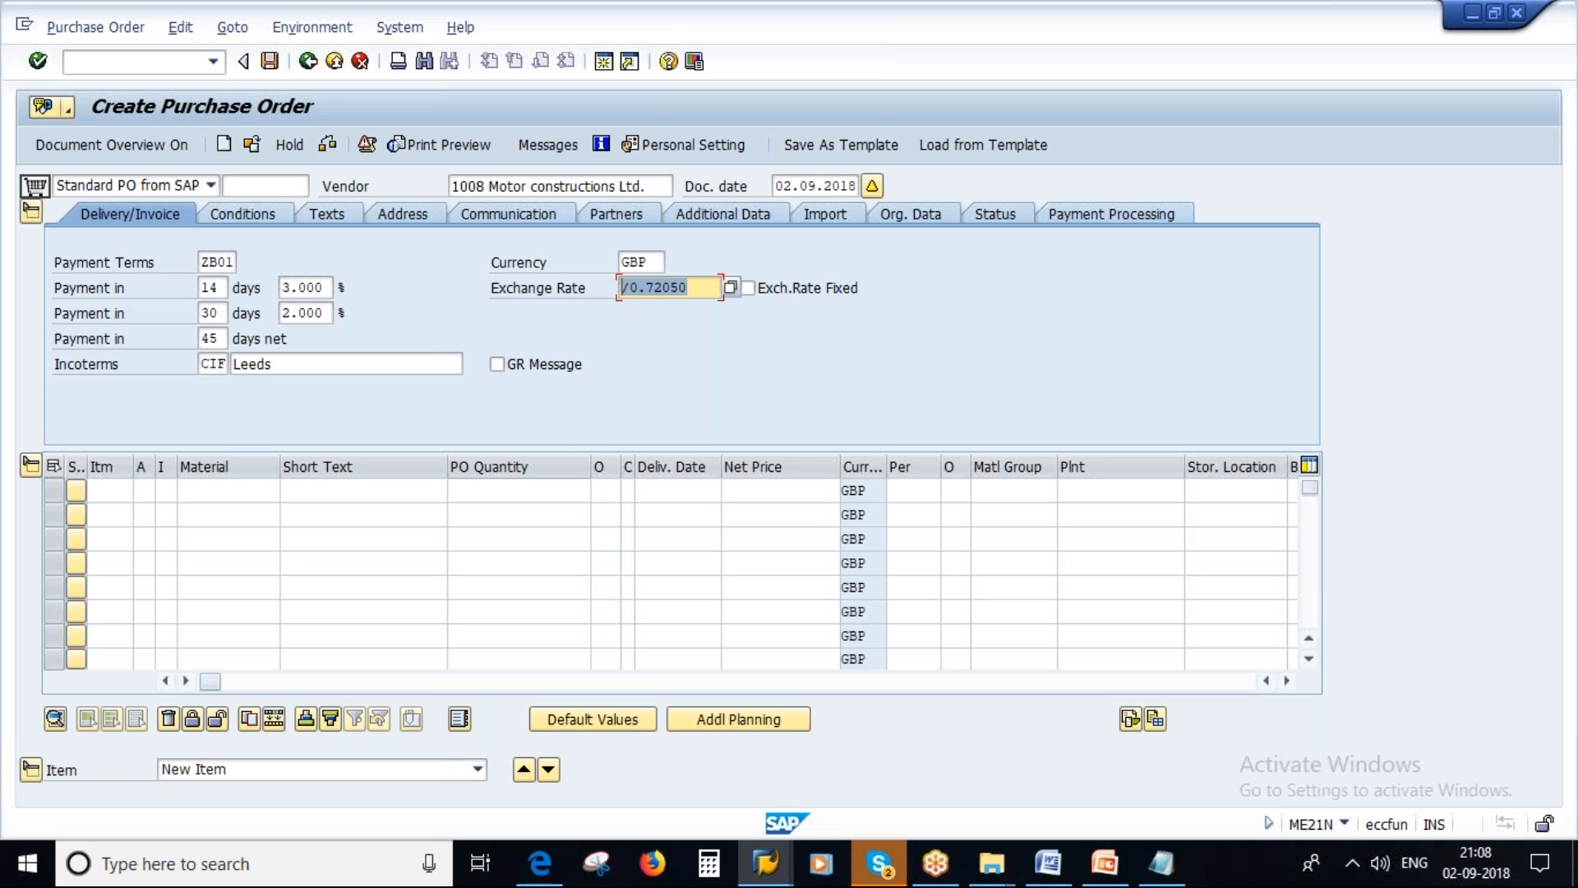
pyautogui.moveTo(701, 287); pyautogui.dragTo(596, 291)
# Step: Switch to Notepad and add the note "1. Maintain exchange rate manually", with a second numbered line started below it
pyautogui.click(1159, 863)
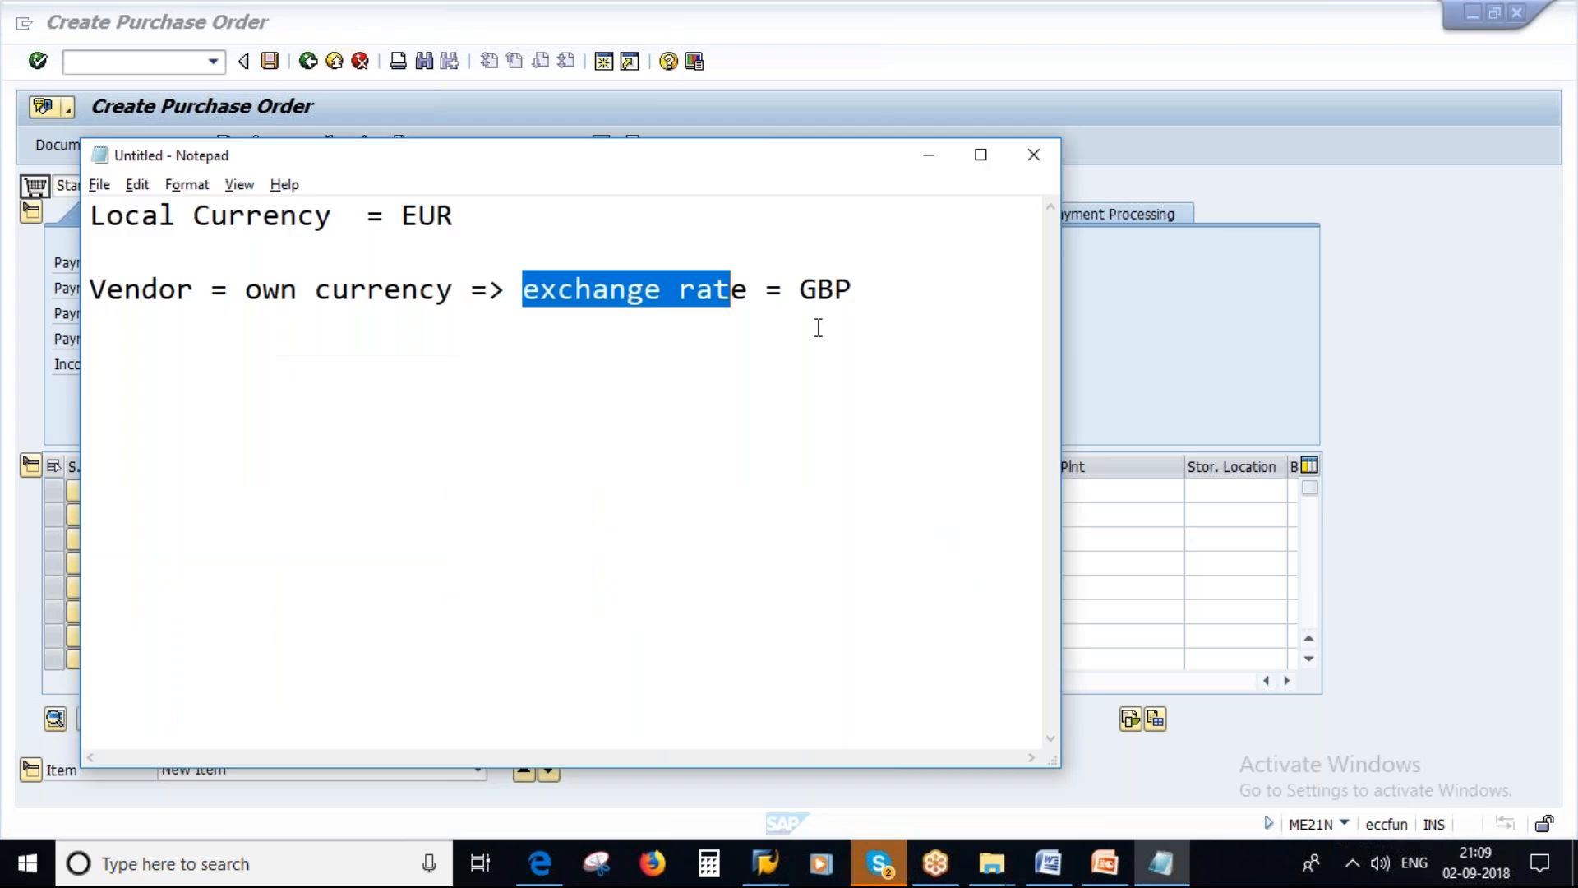
pyautogui.press('Down')
pyautogui.write('1.')
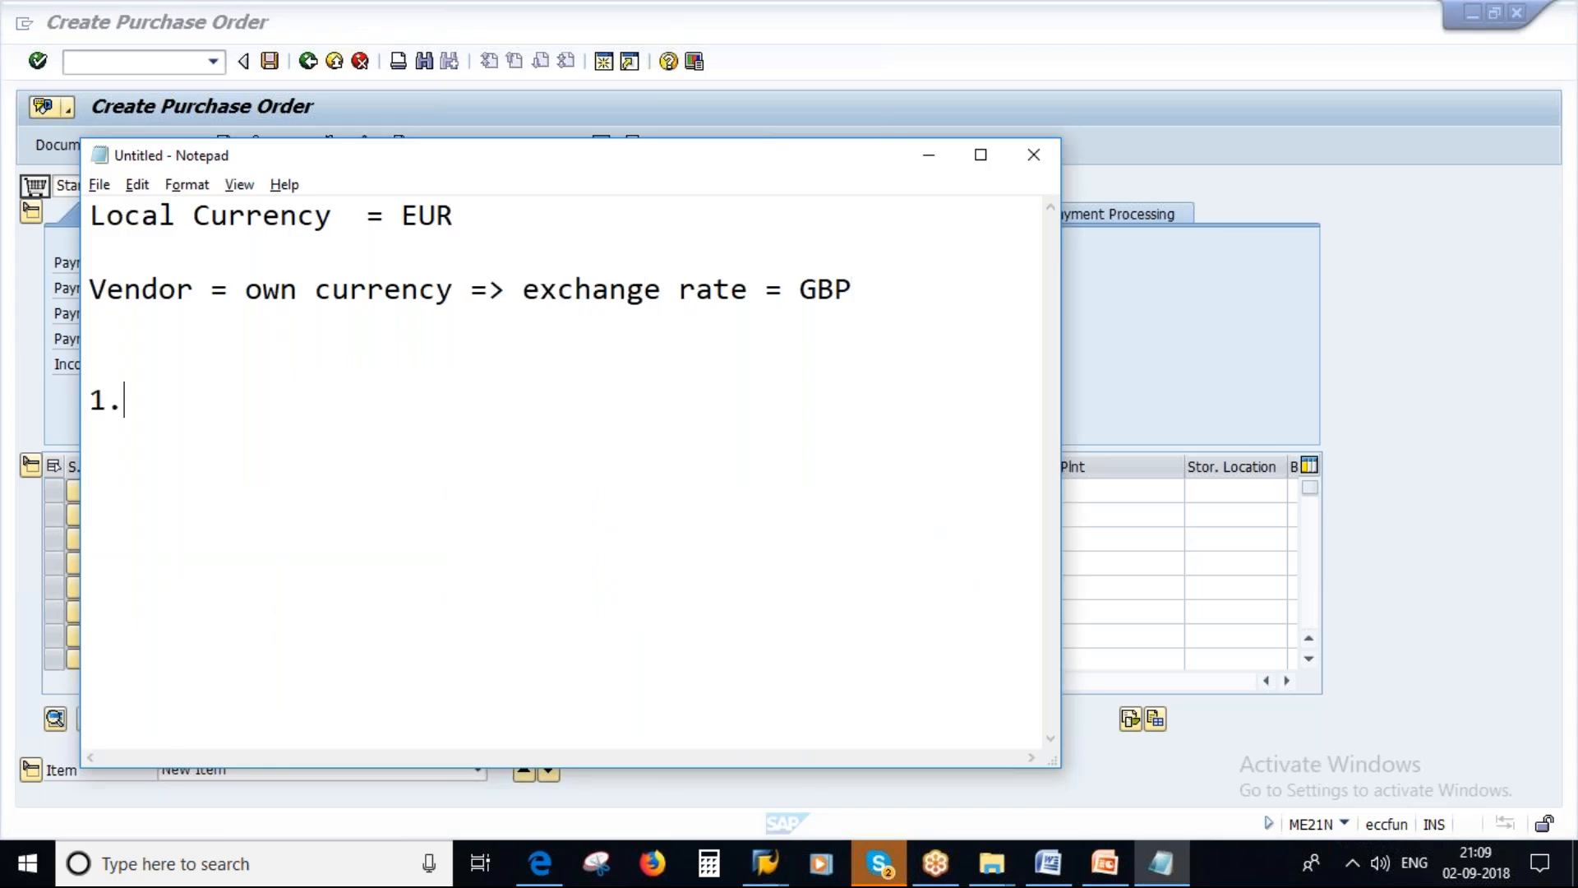
pyautogui.press('capslock')
pyautogui.press('capslock')
pyautogui.write('mAINT')
pyautogui.press('BackSpace')
pyautogui.press('BackSpace')
pyautogui.press('BackSpace')
pyautogui.press('BackSpace')
pyautogui.press('BackSpace')
pyautogui.press('capslock')
pyautogui.write('m')
pyautogui.press('capslock')
pyautogui.press('BackSpace')
pyautogui.press('capslock')
pyautogui.write('Main')
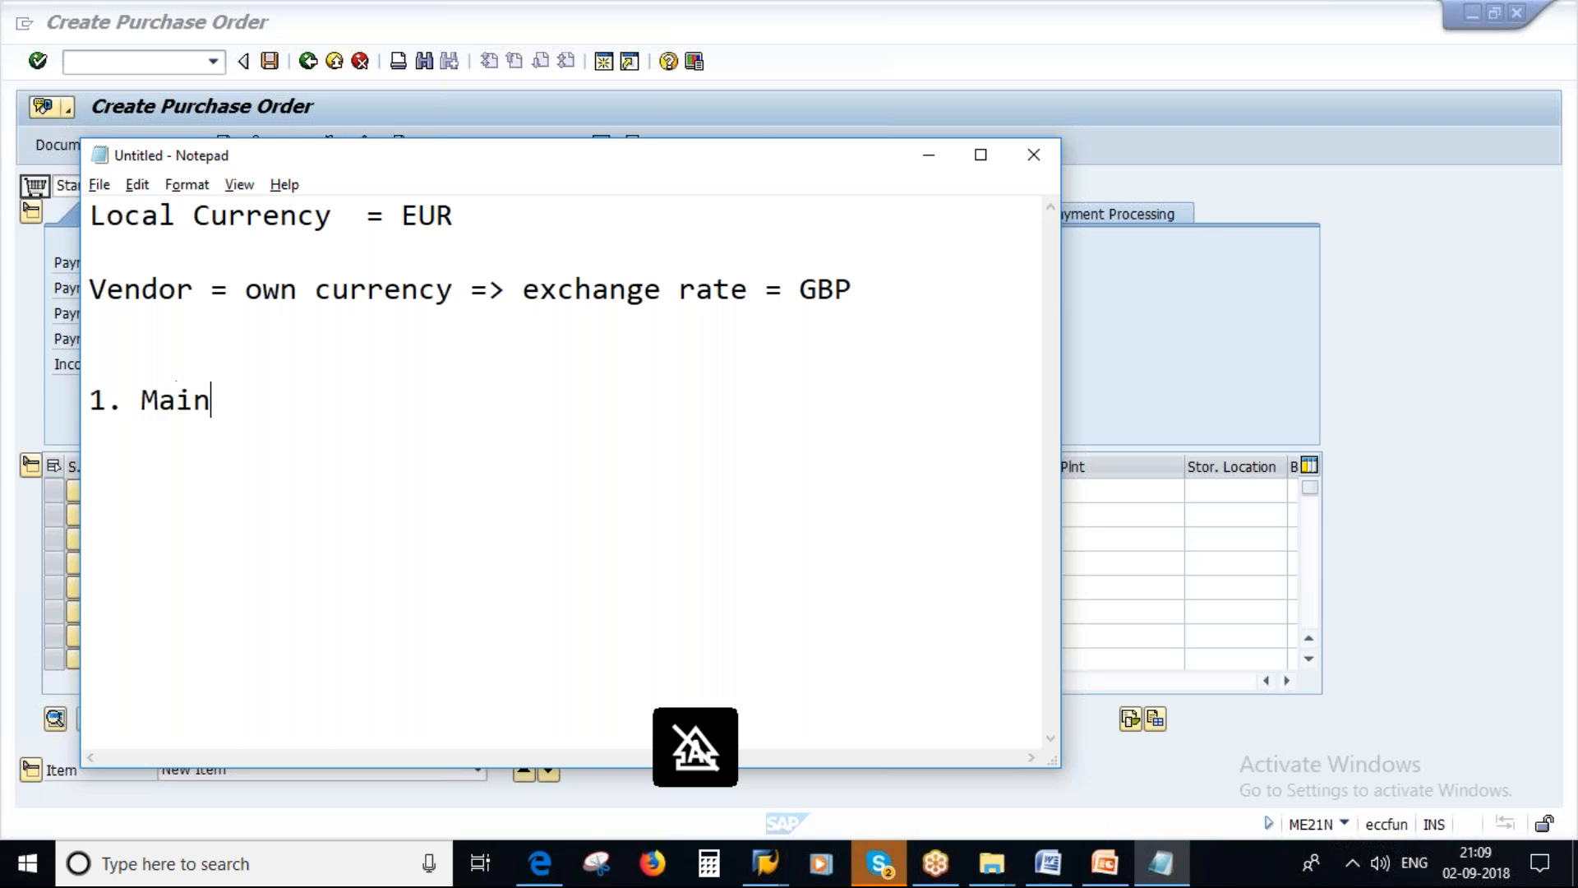
pyautogui.write('tain exch')
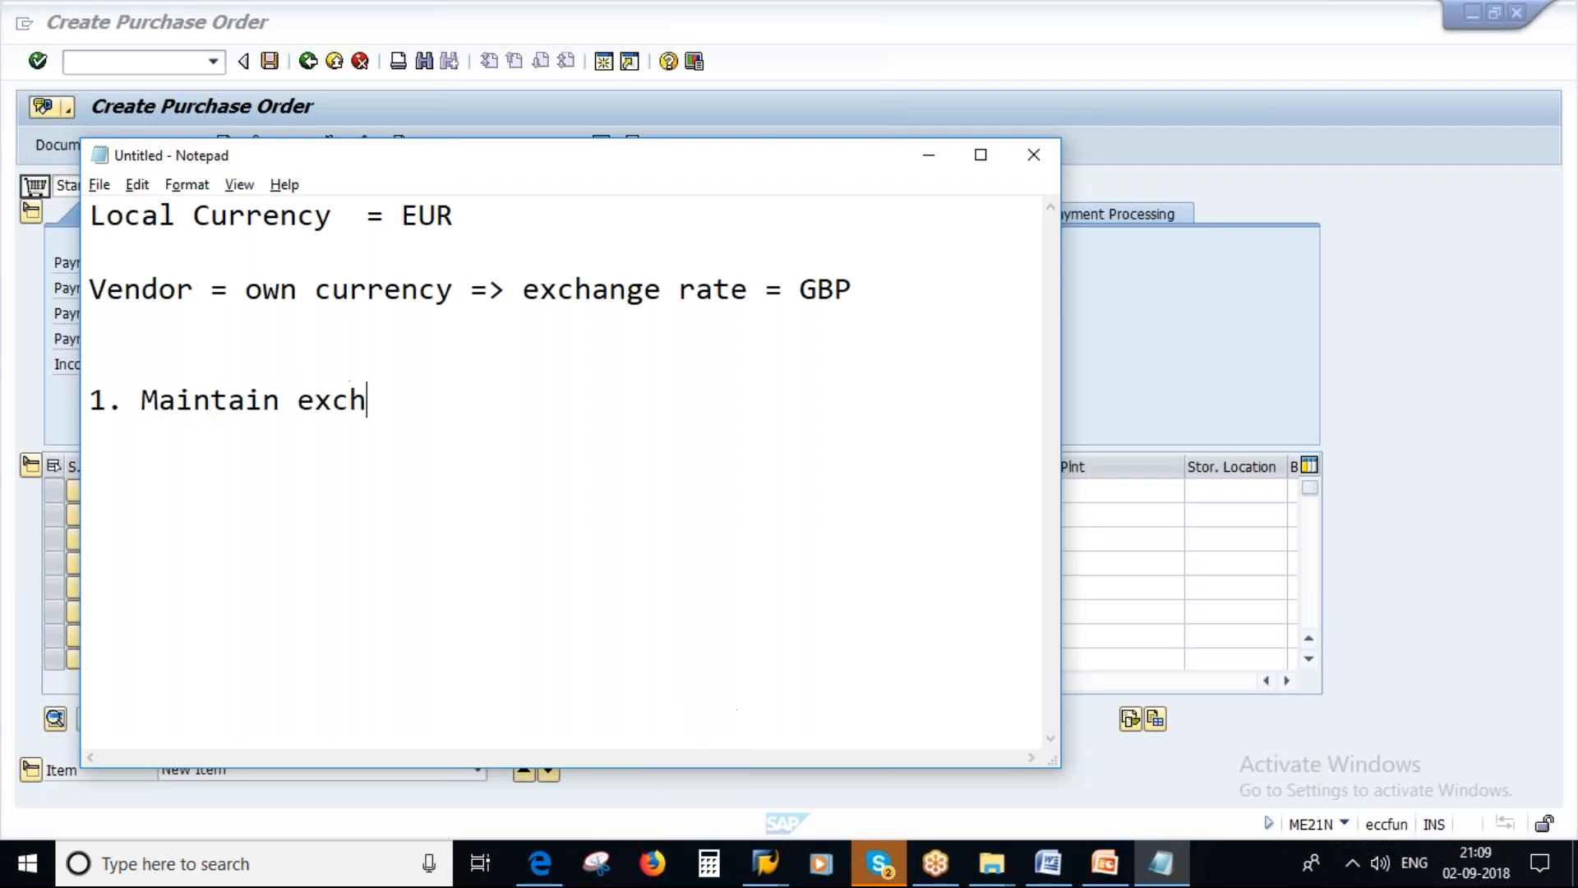
pyautogui.write('ange rate')
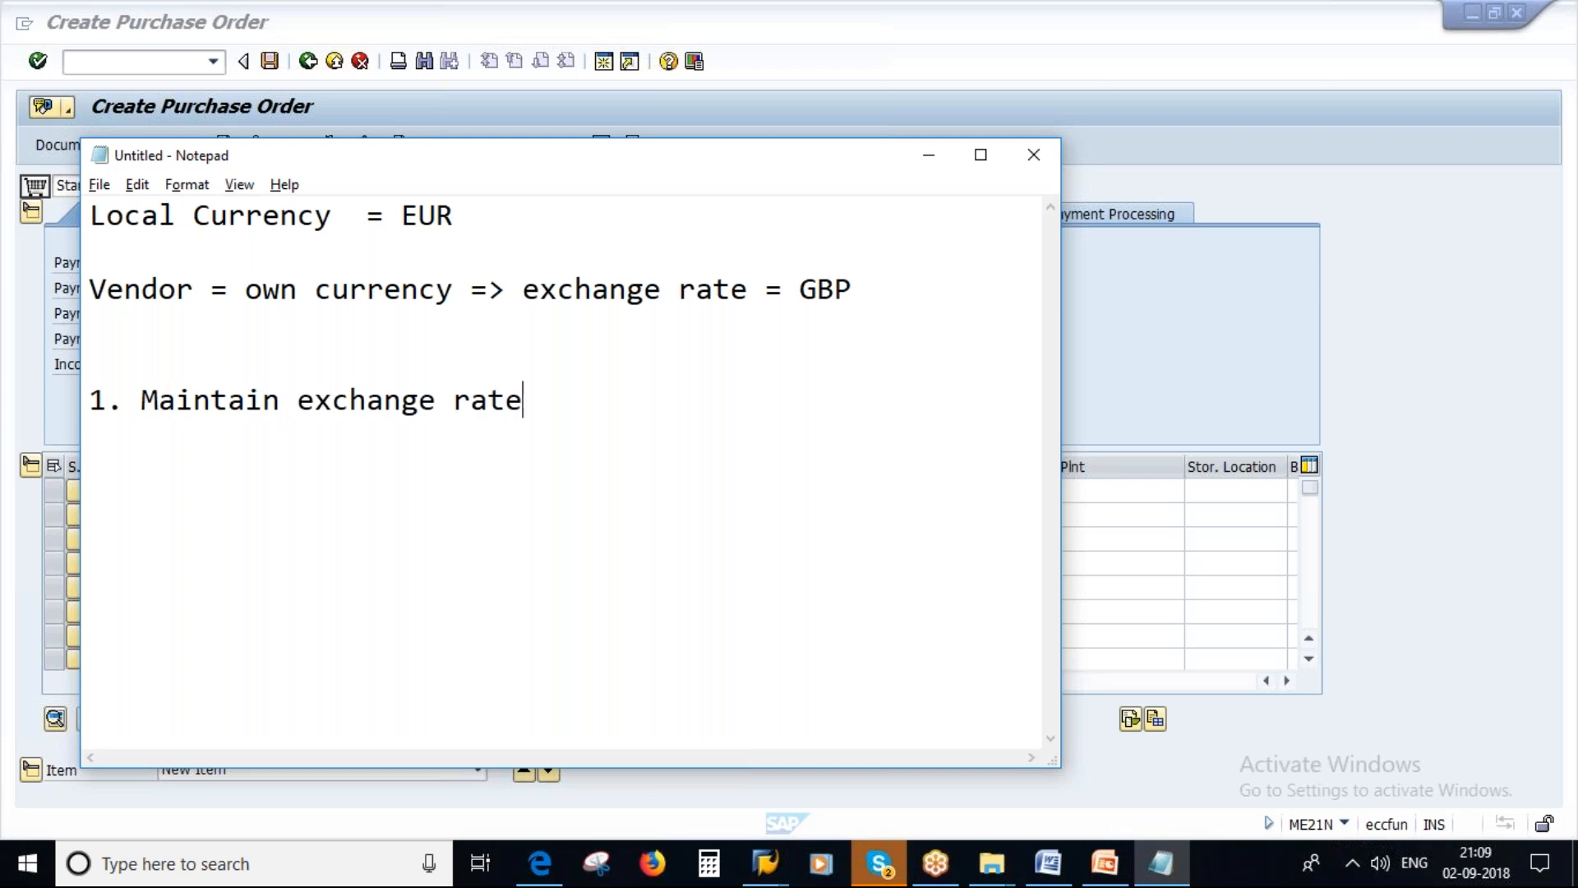
pyautogui.press('Return')
pyautogui.write('2.')
pyautogui.click(577, 401)
pyautogui.write('manually')
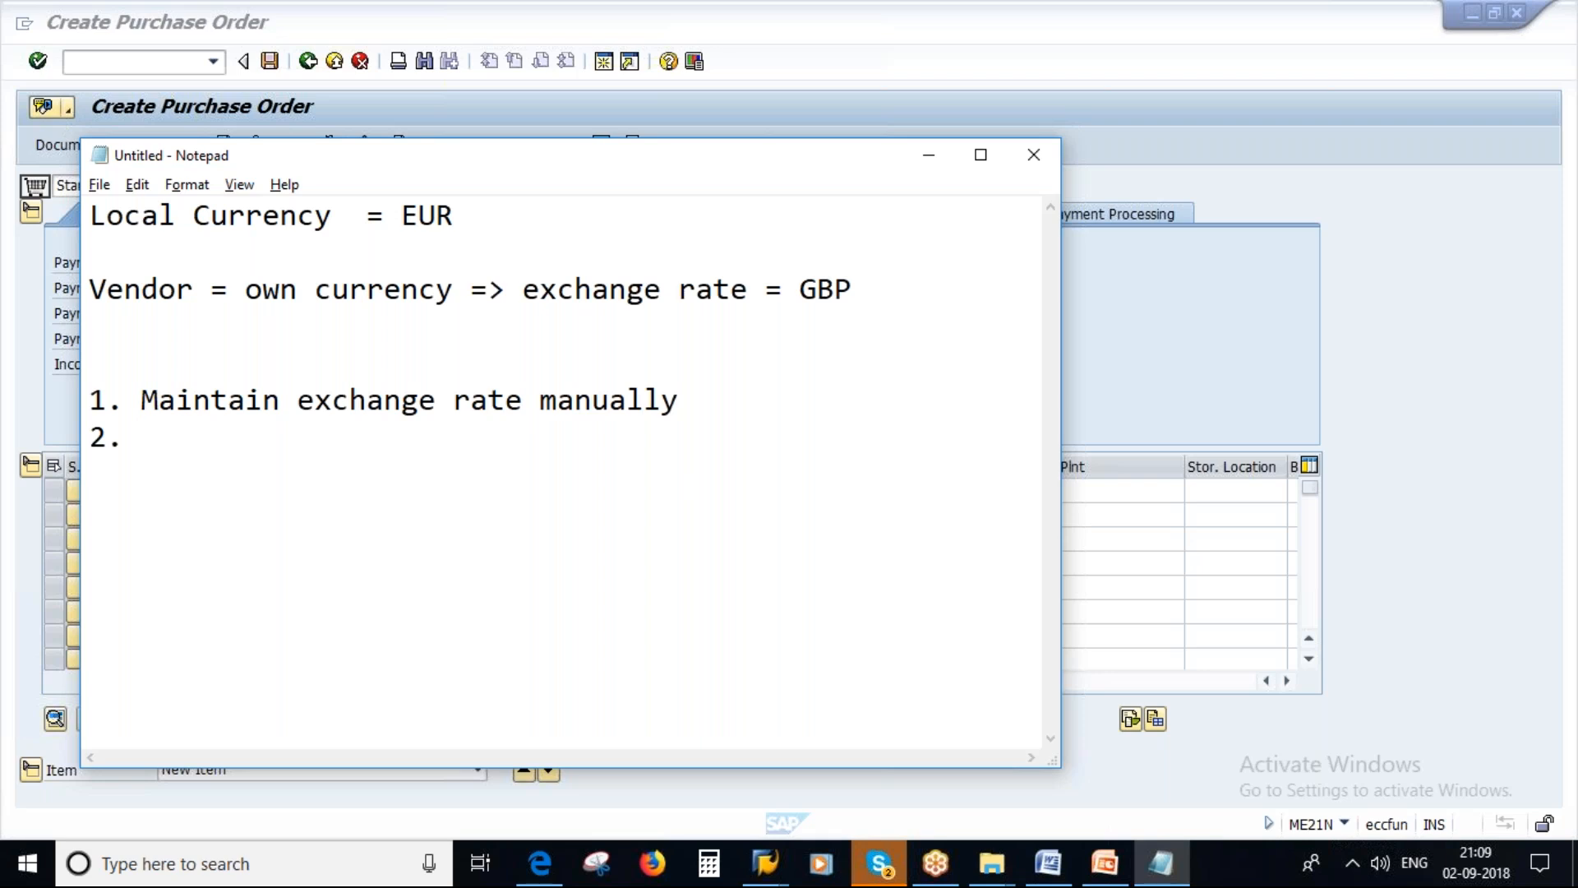
# Step: Complete the second numbered note with "updated daily through third party system"
pyautogui.write('updated daily')
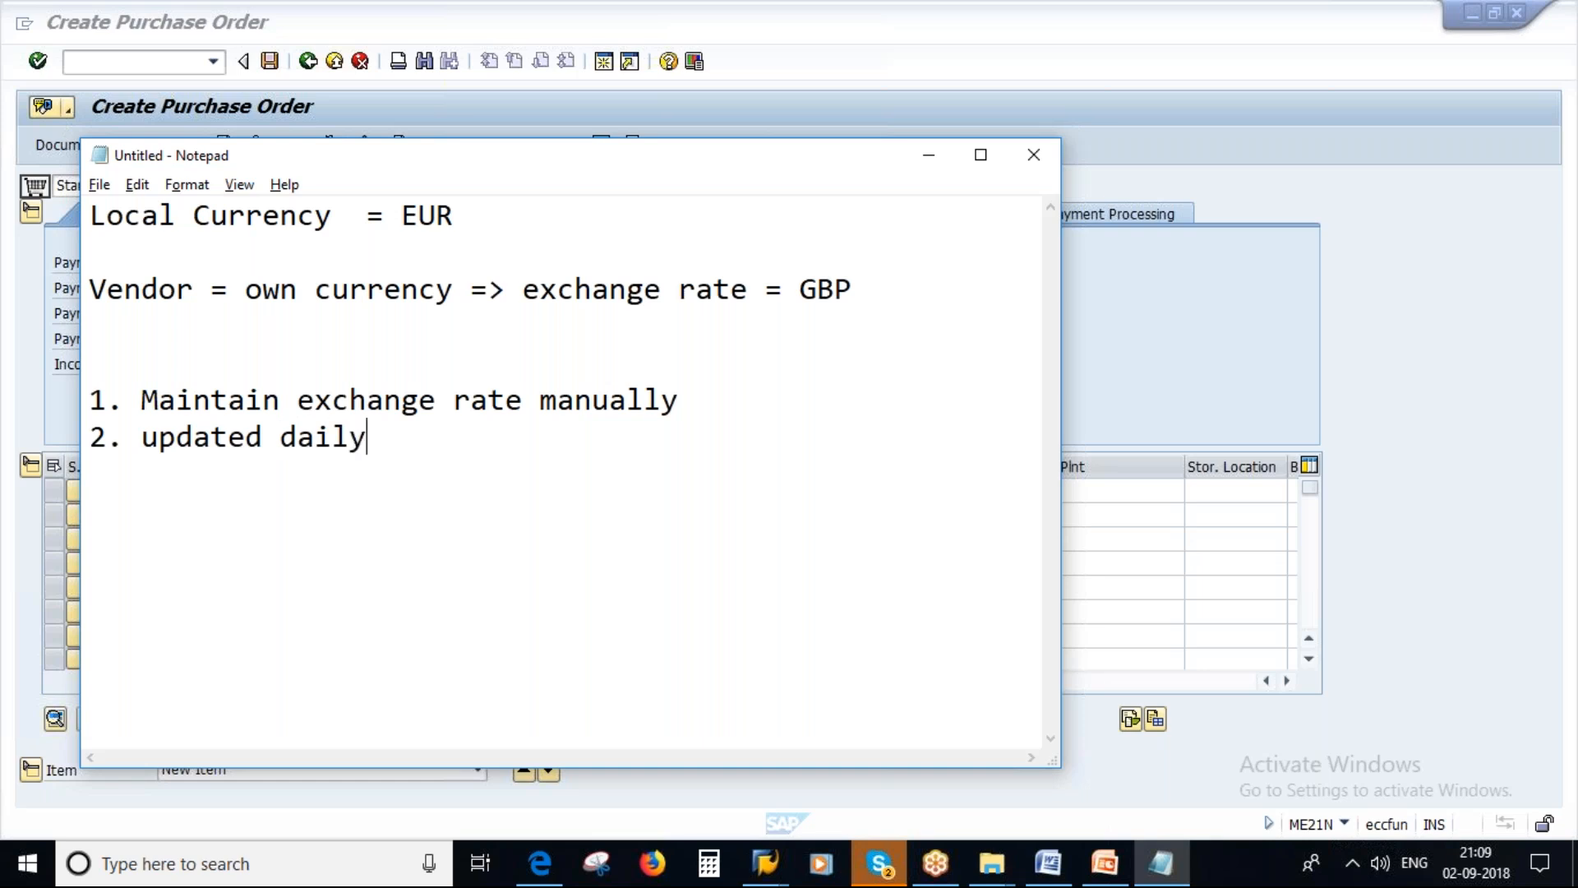
pyautogui.write(' through th')
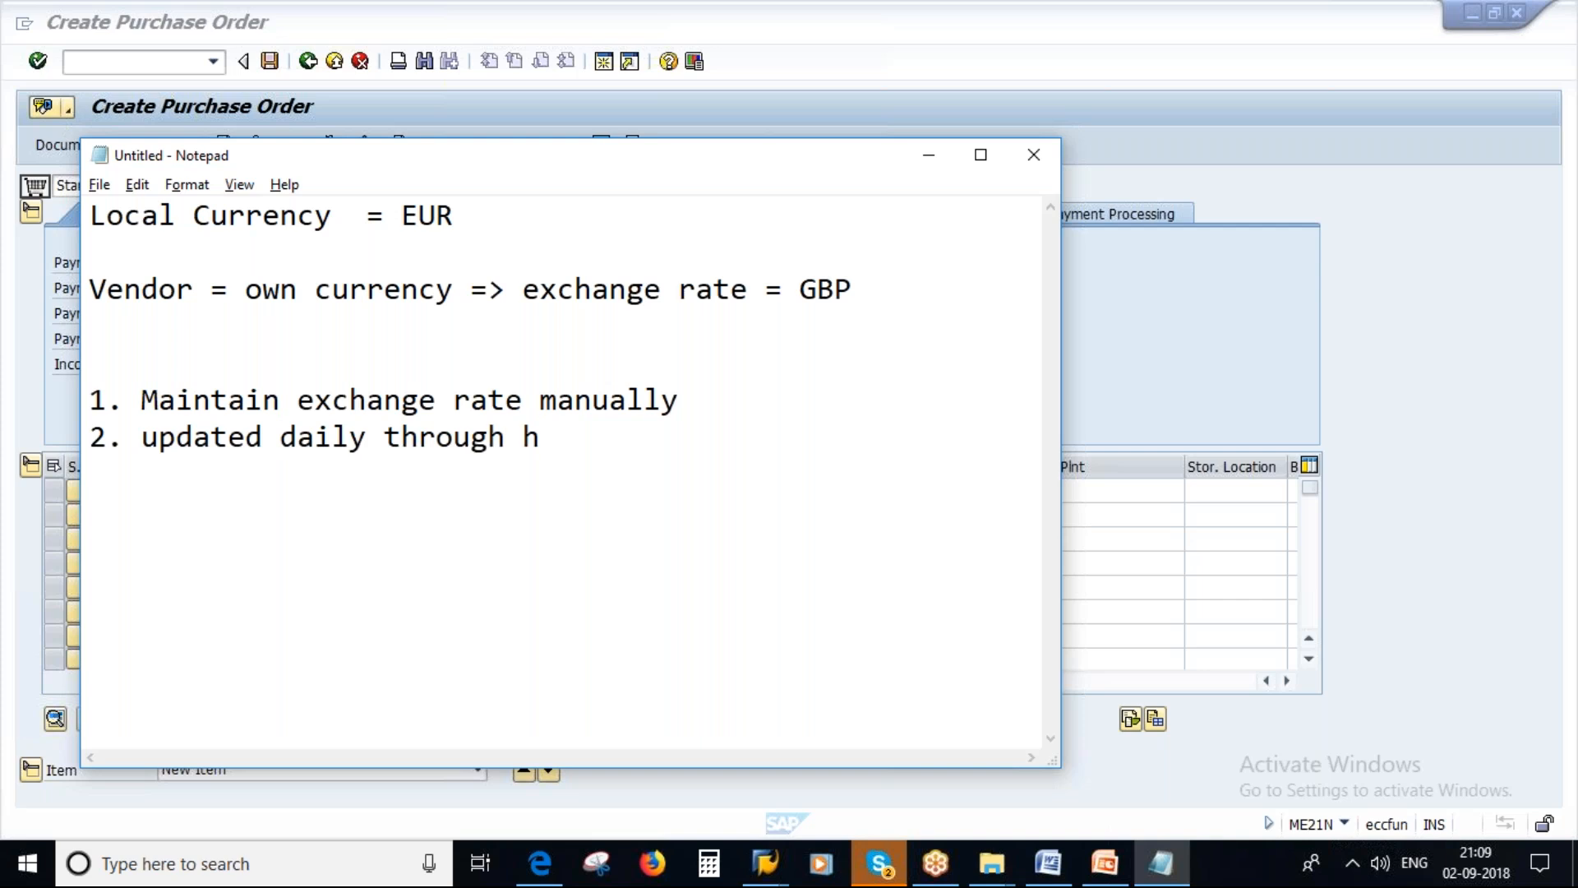
pyautogui.press('BackSpace')
pyautogui.write('thrid')
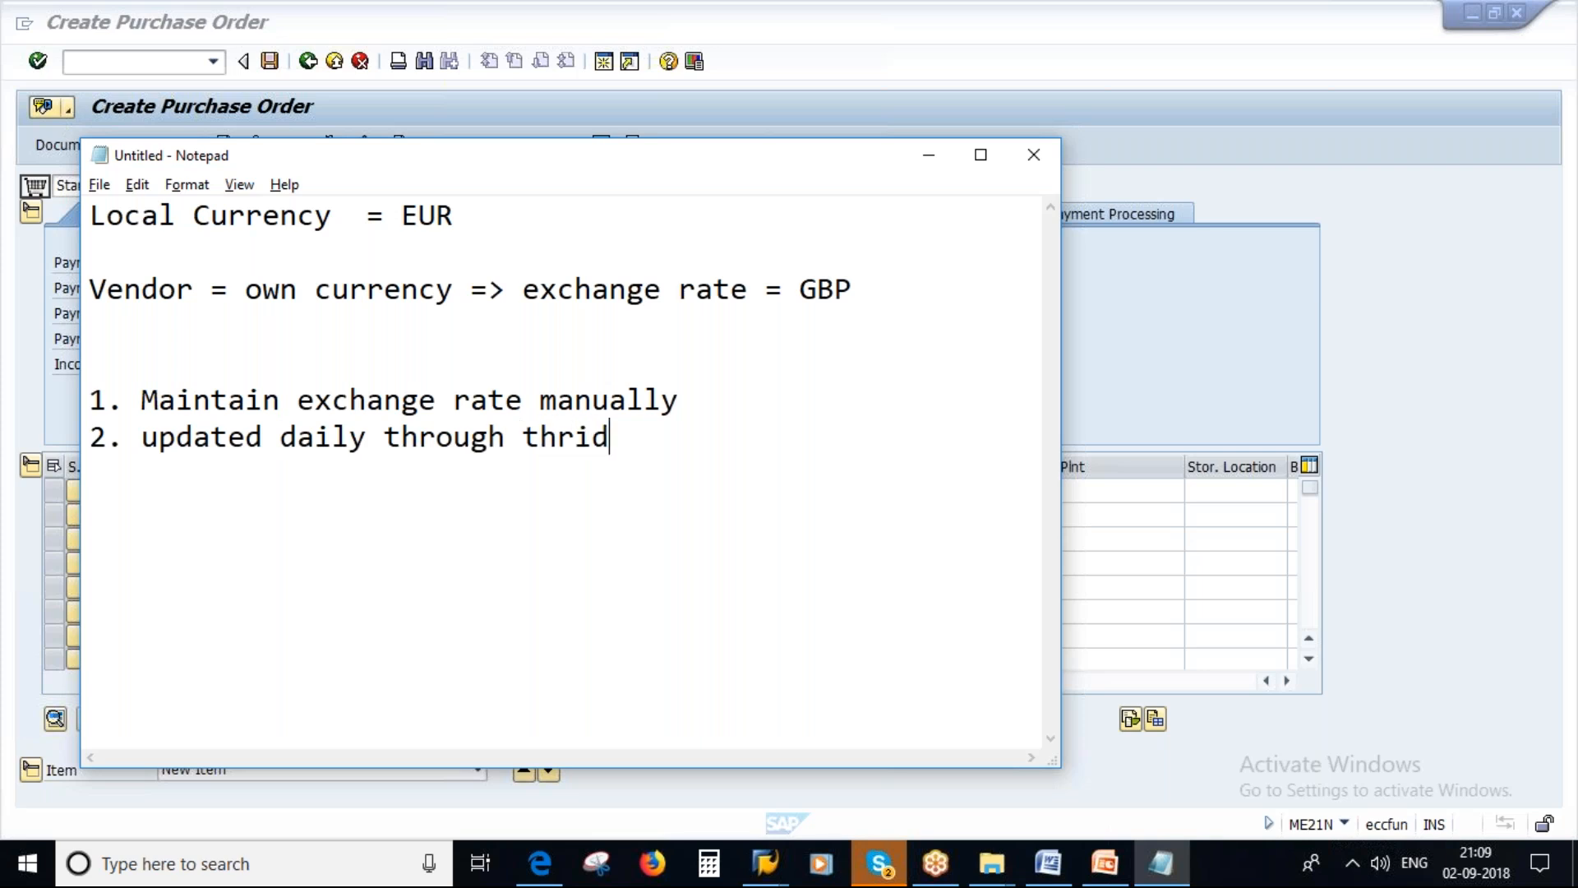
pyautogui.press('BackSpace')
pyautogui.press('BackSpace')
pyautogui.press('BackSpace')
pyautogui.write('ird party system')
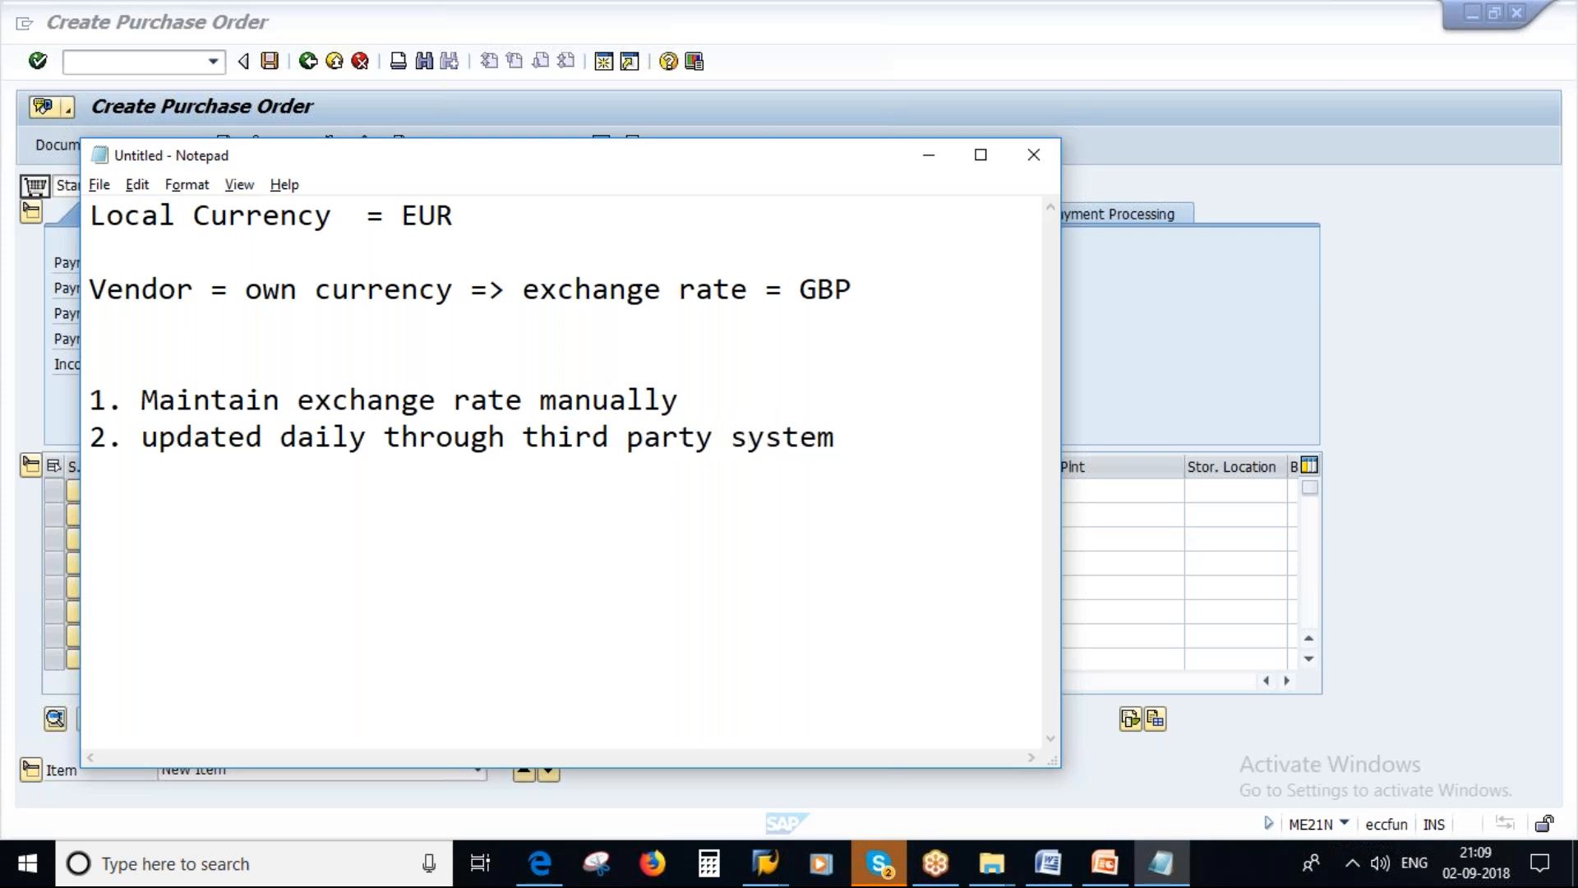
pyautogui.moveTo(835, 438); pyautogui.dragTo(103, 411)
pyautogui.click(620, 492)
# Step: Review the purchase order's exchange rate against the two numbered Notepad notes, and switch to the Invoices in Foreign Currency slide in PowerPoint
pyautogui.hotkey('alt', 'Tab')
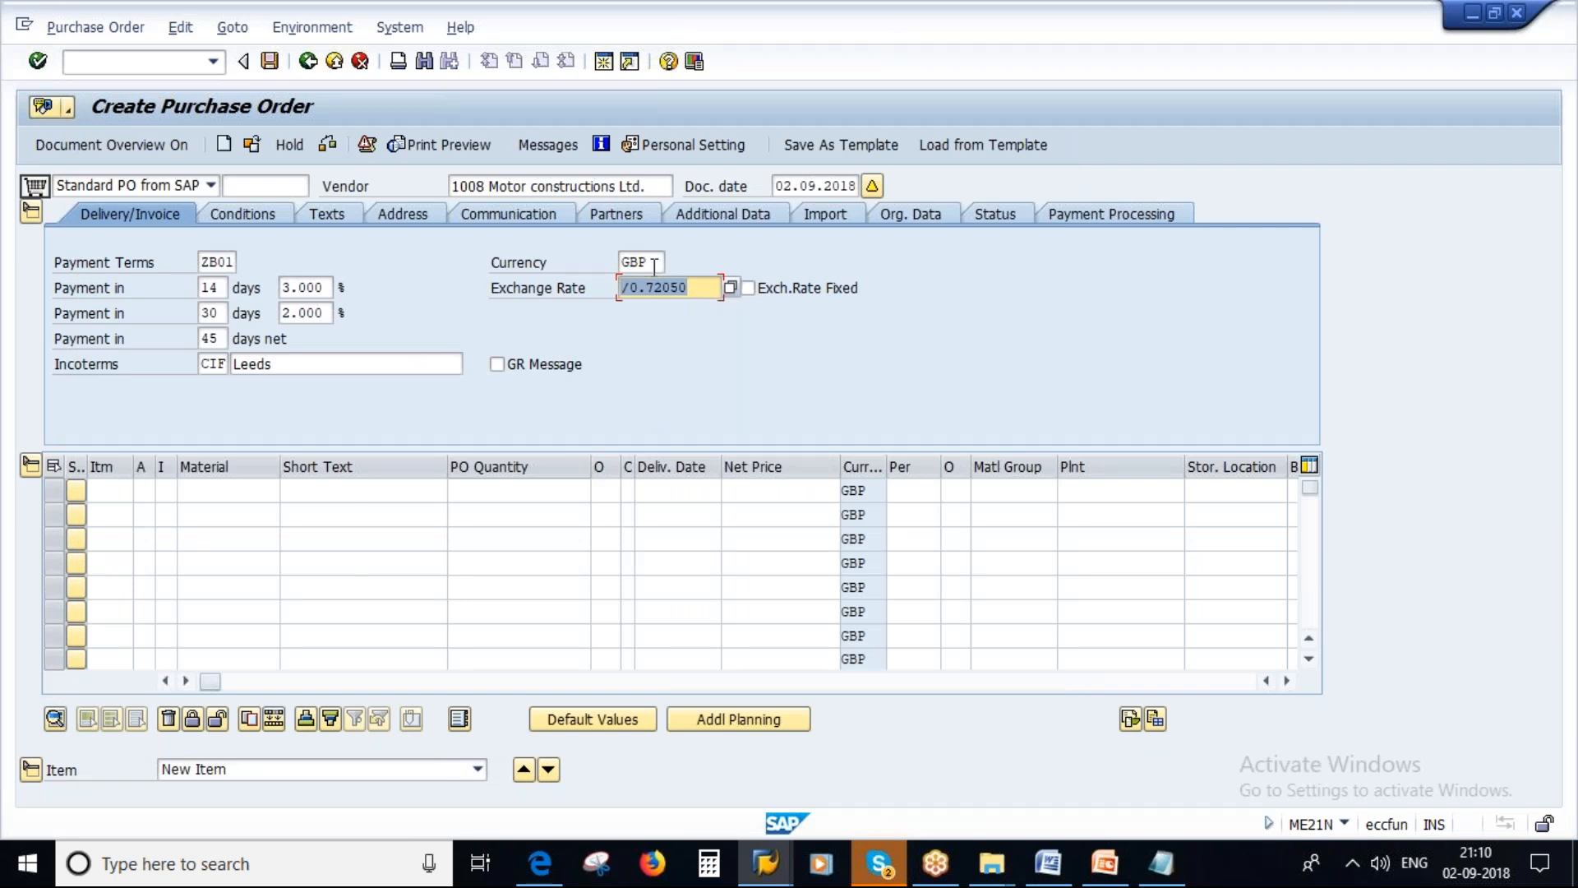
pyautogui.click(697, 293)
pyautogui.moveTo(697, 293); pyautogui.dragTo(613, 294)
pyautogui.hotkey('alt', 'Tab')
pyautogui.moveTo(679, 400); pyautogui.dragTo(96, 399)
pyautogui.click(156, 437)
pyautogui.click(845, 441)
pyautogui.click(270, 494)
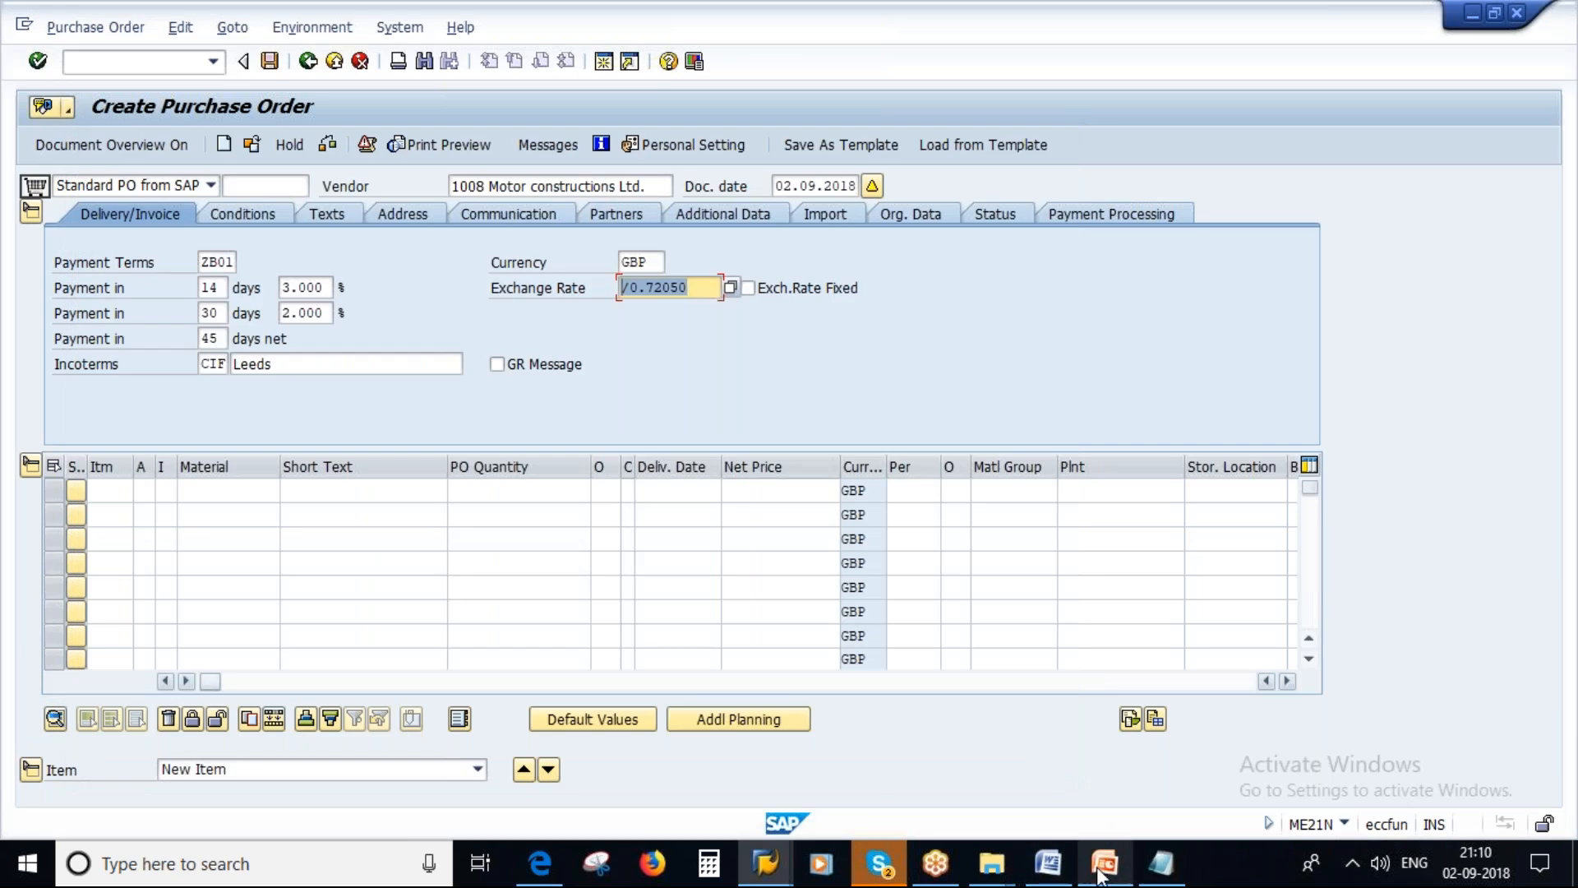
pyautogui.click(1105, 863)
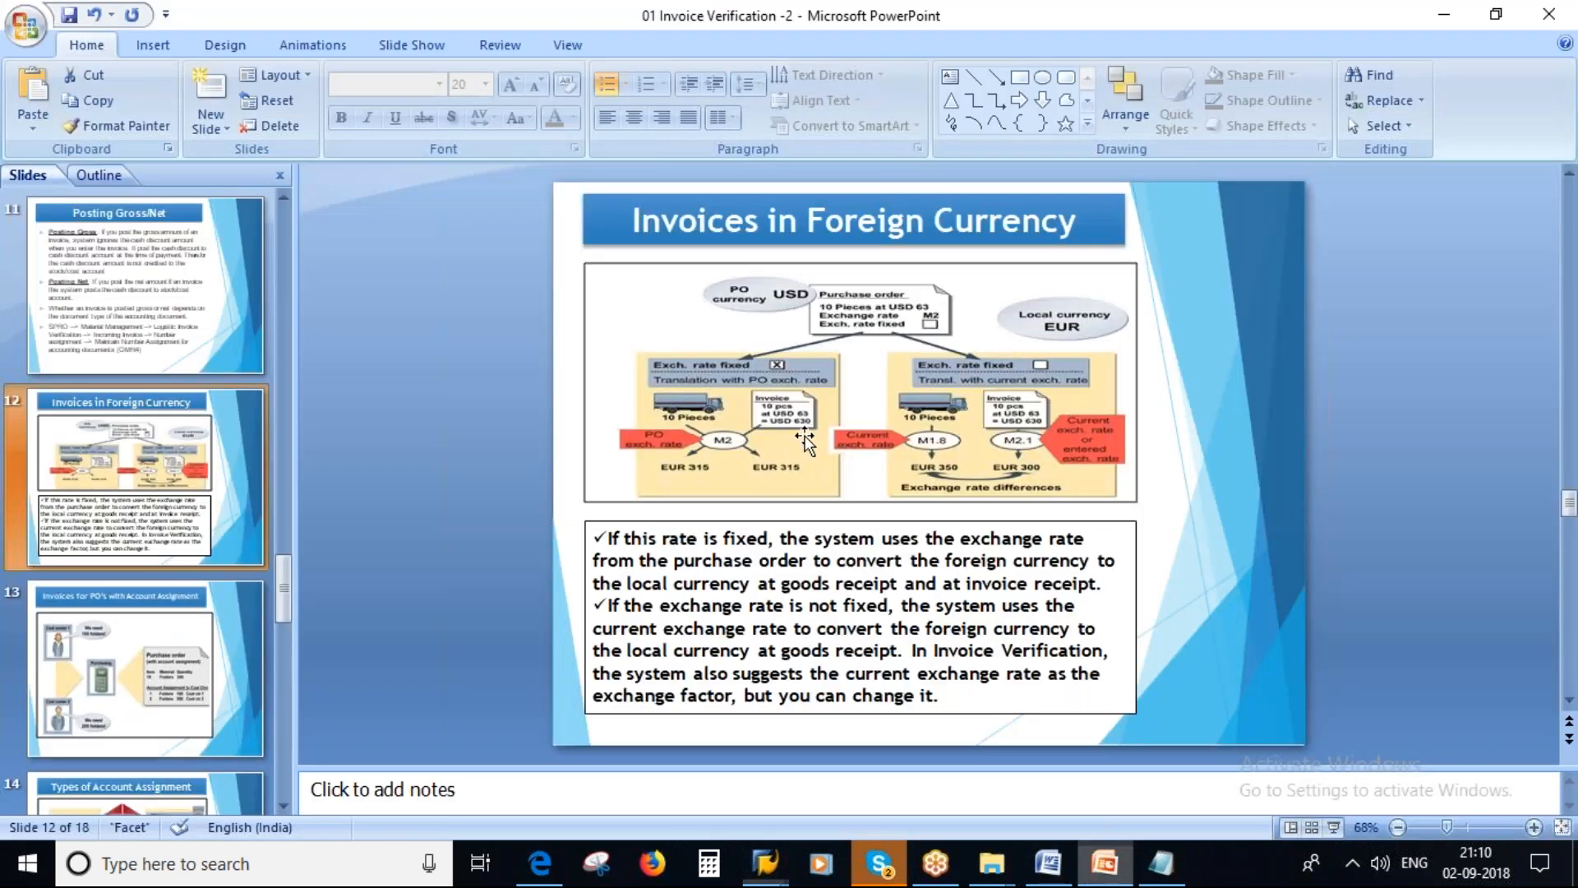
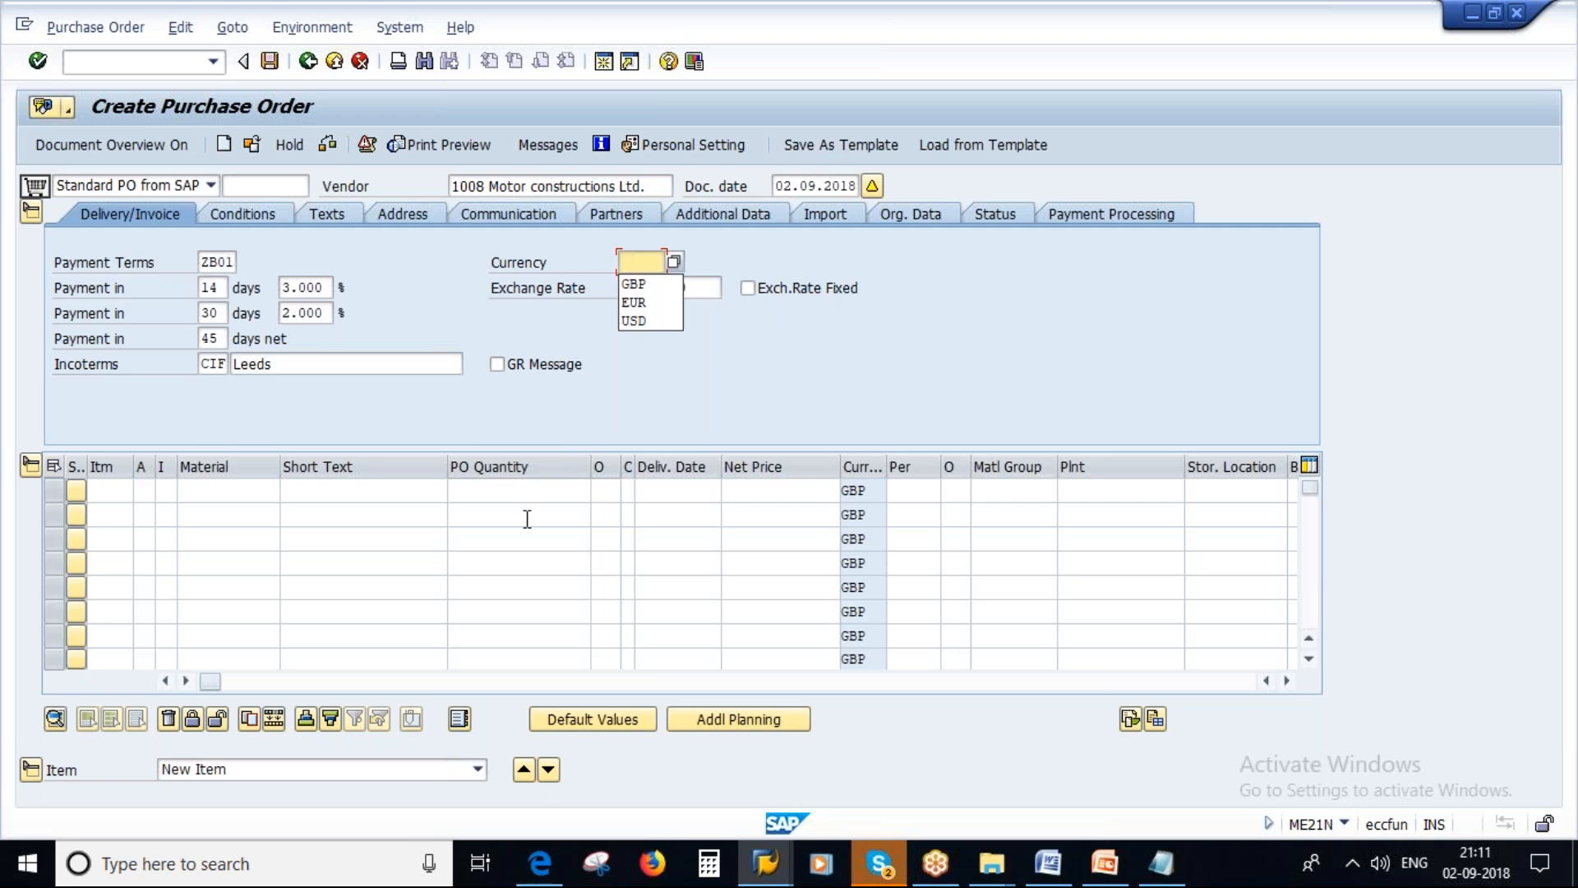
# Step: Set the purchase order currency to USD and examine the exchange rate proposed for it
pyautogui.click(648, 320)
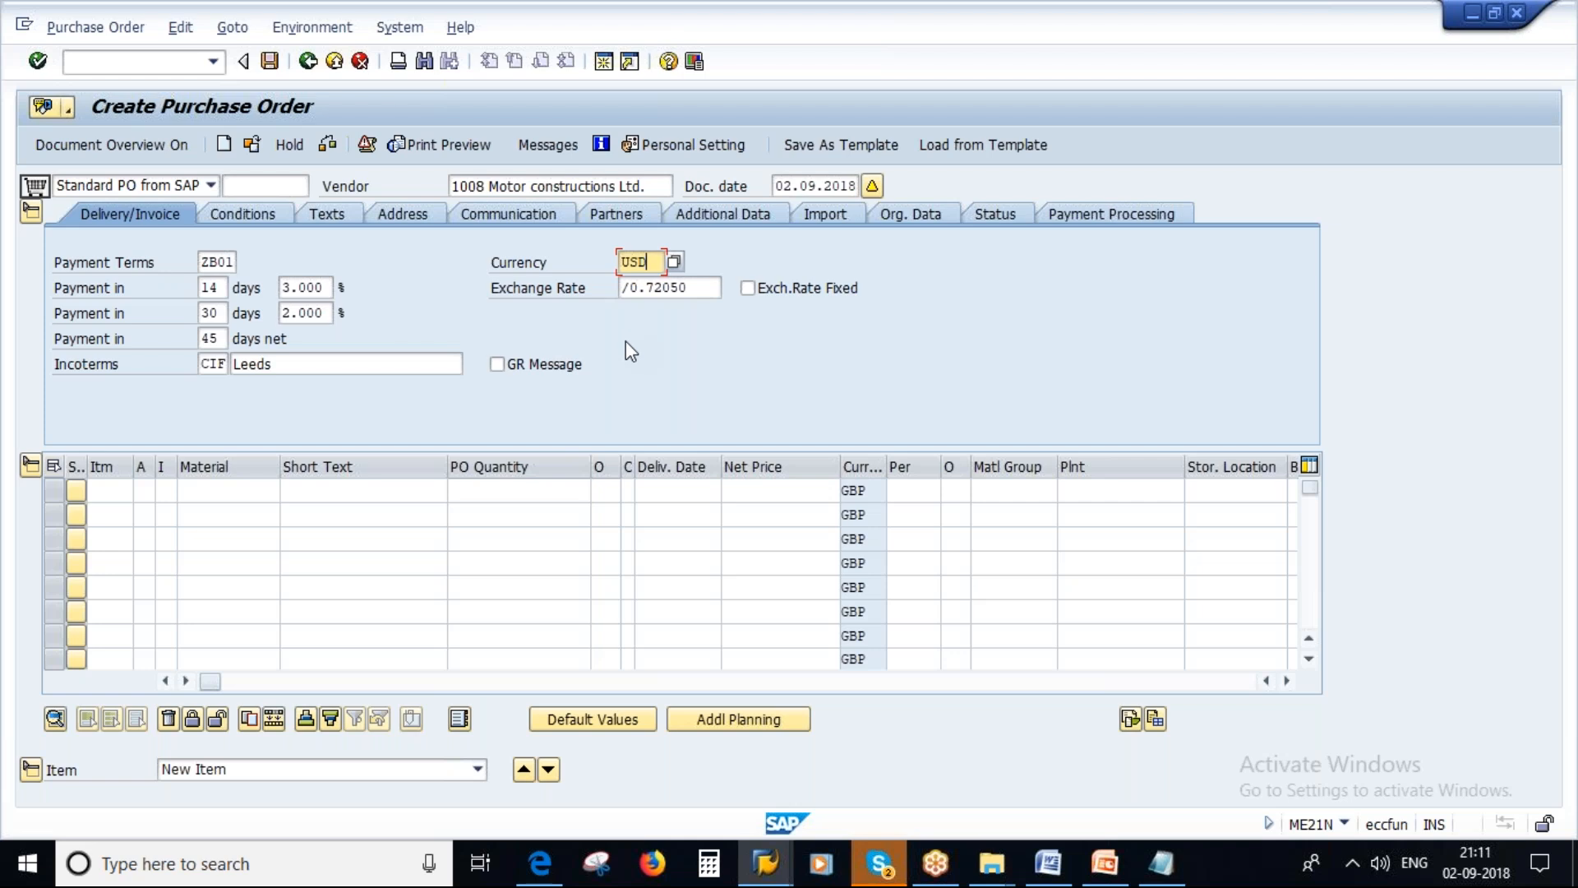
pyautogui.press('Return')
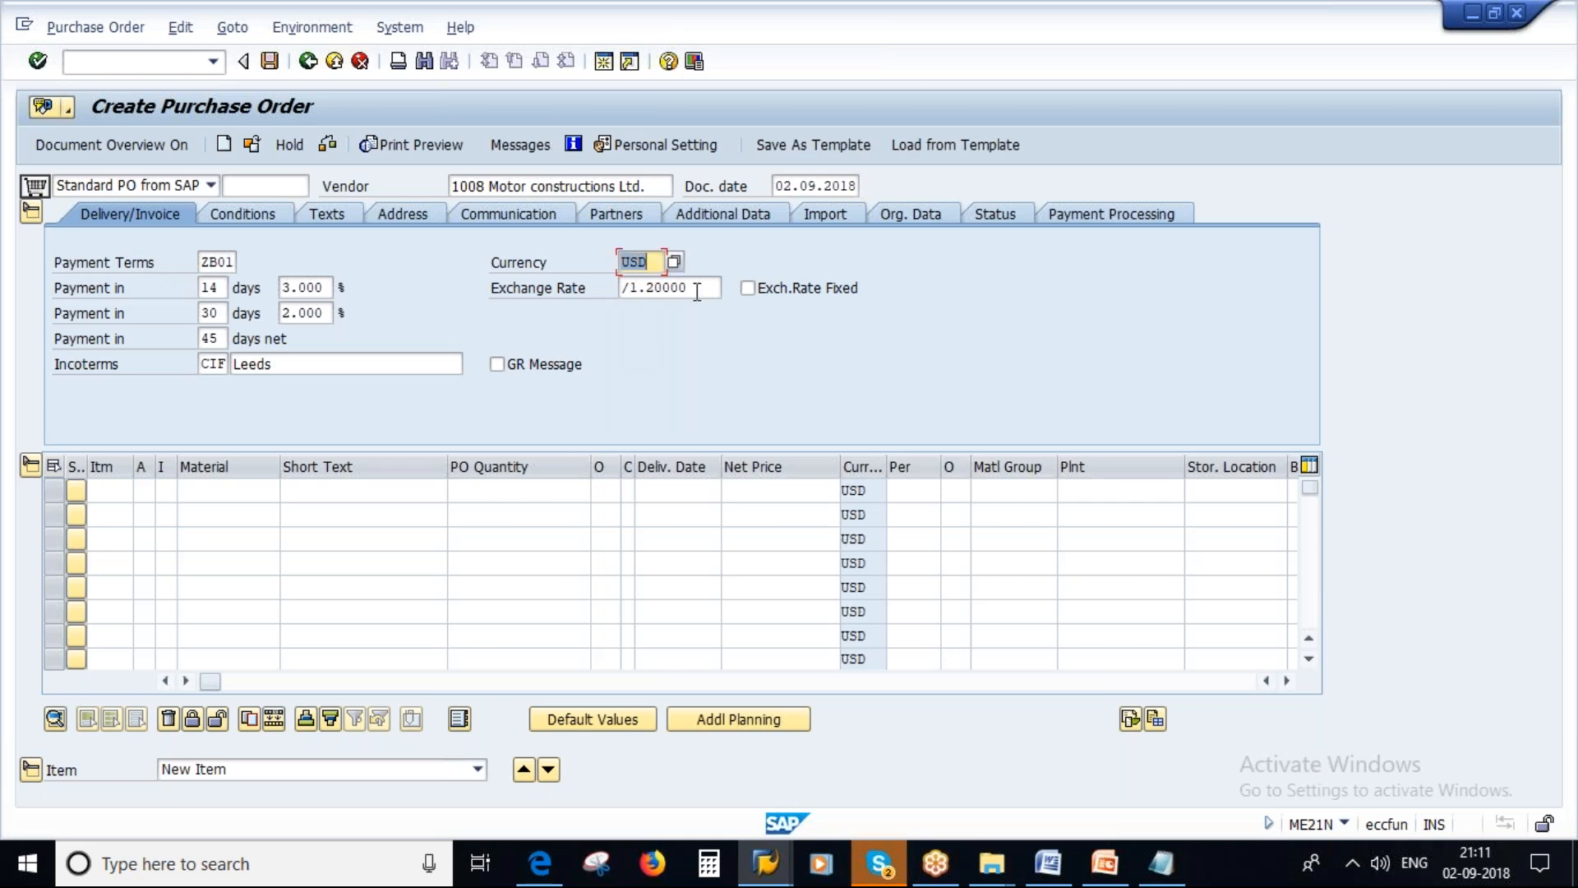
pyautogui.press('Tab')
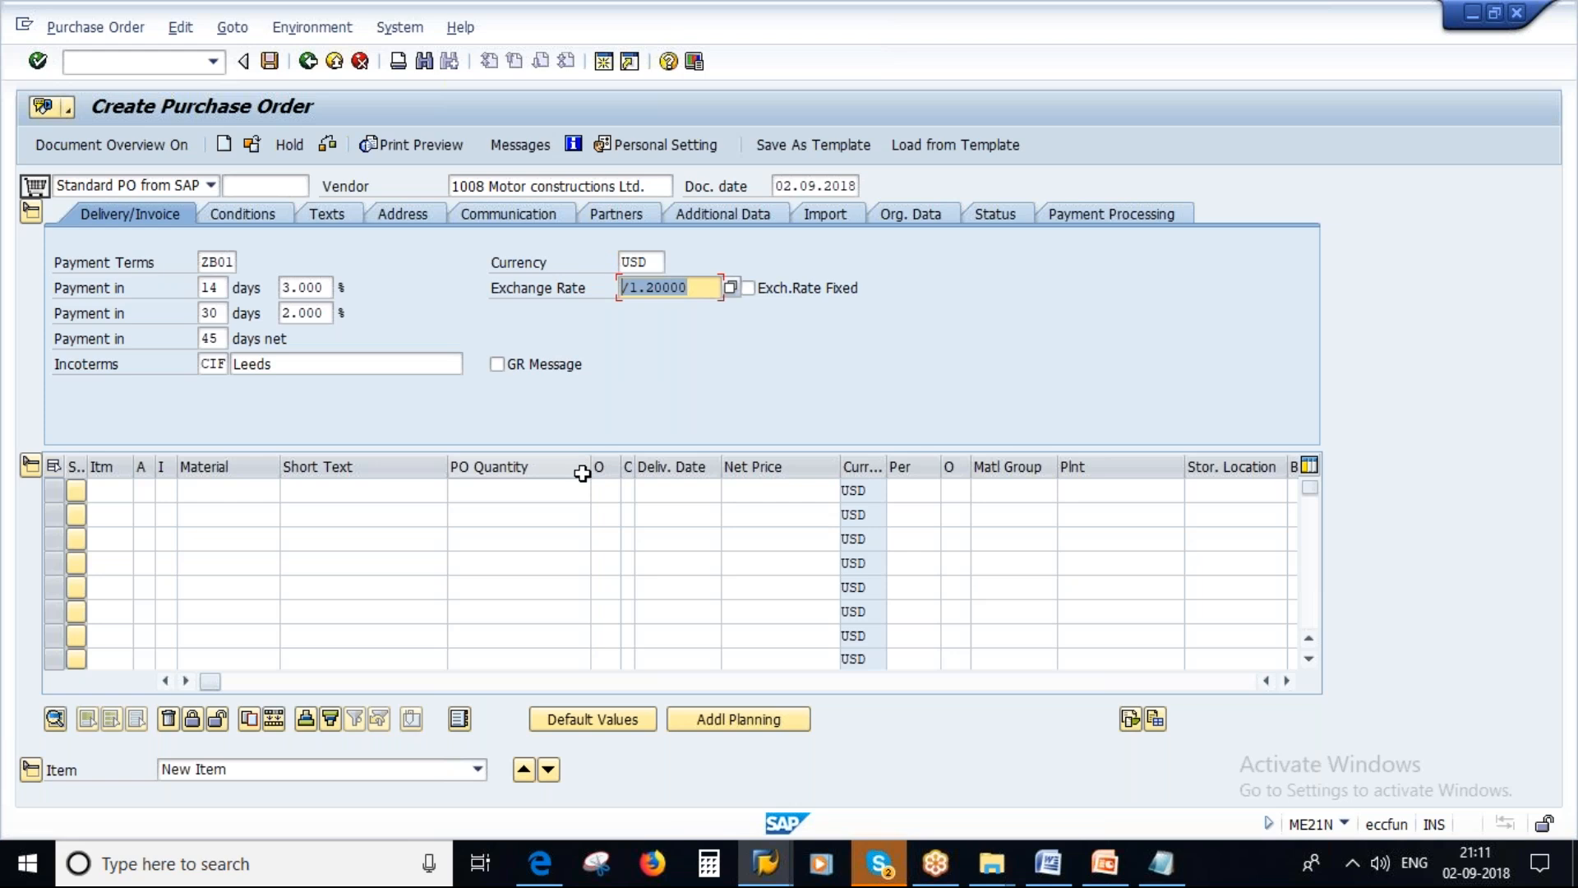
pyautogui.click(651, 263)
pyautogui.click(693, 292)
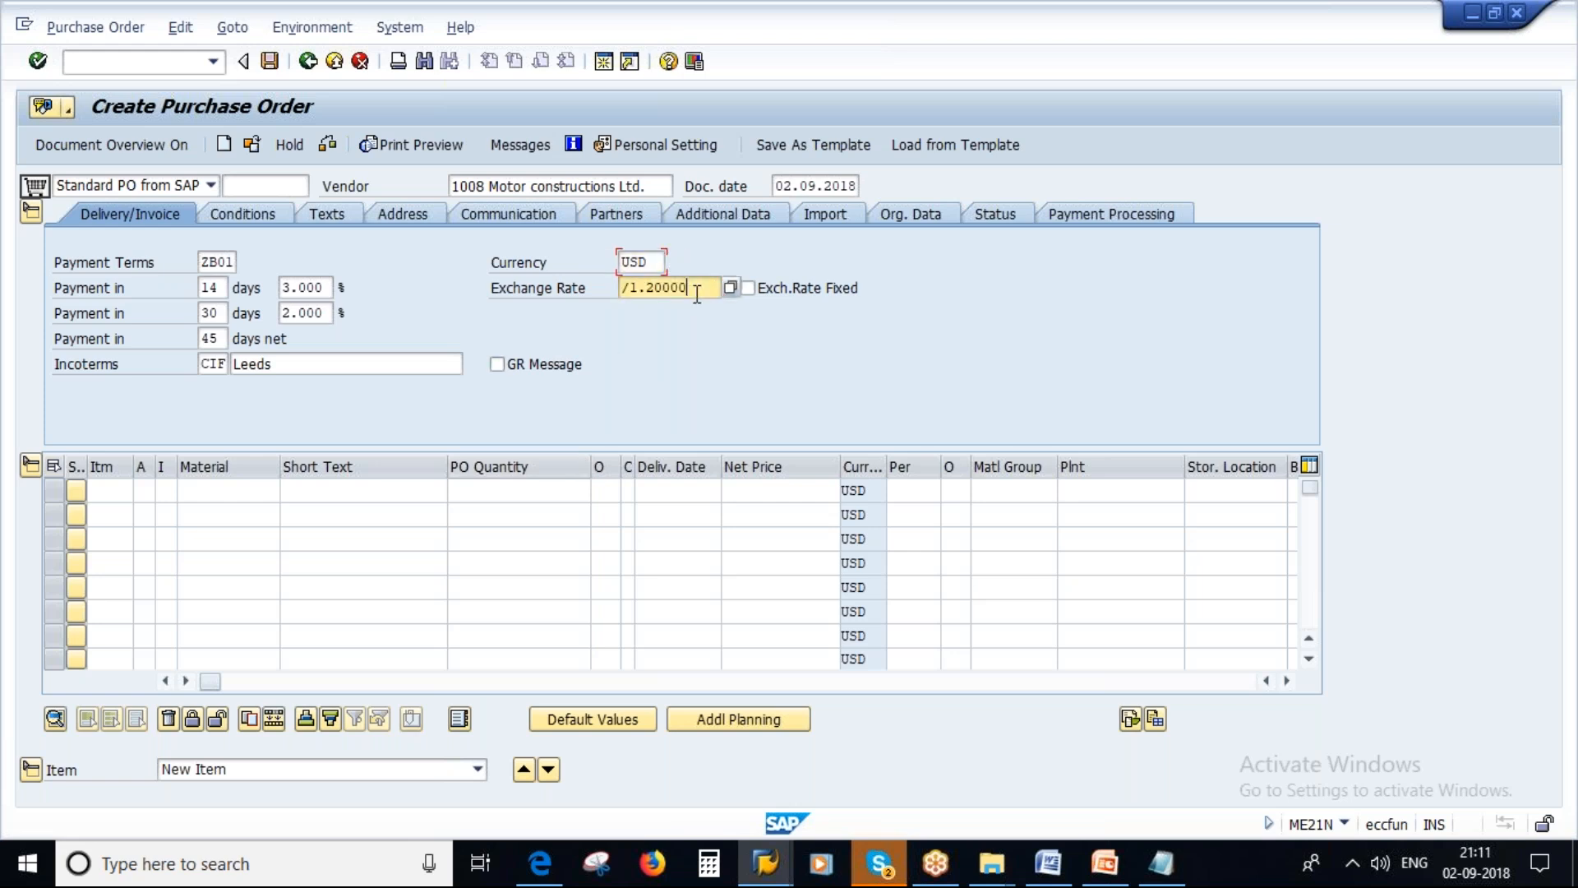
# Step: Set the purchase order currency to EUR and examine the exchange rate proposed for it
pyautogui.click(653, 263)
pyautogui.doubleClick(654, 263)
pyautogui.write('eur')
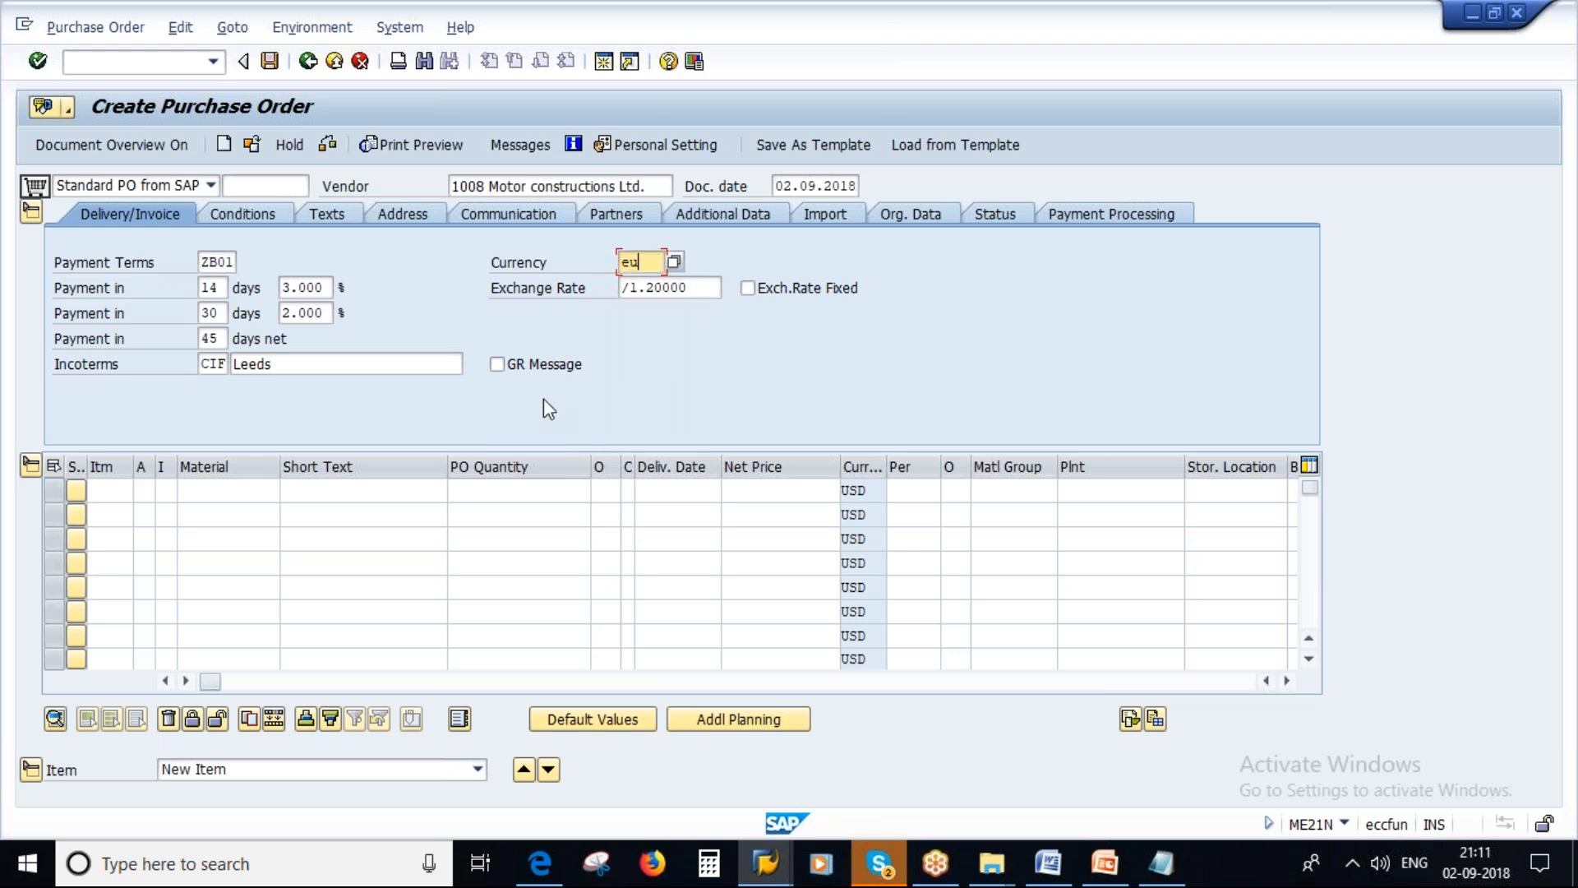
pyautogui.press('Return')
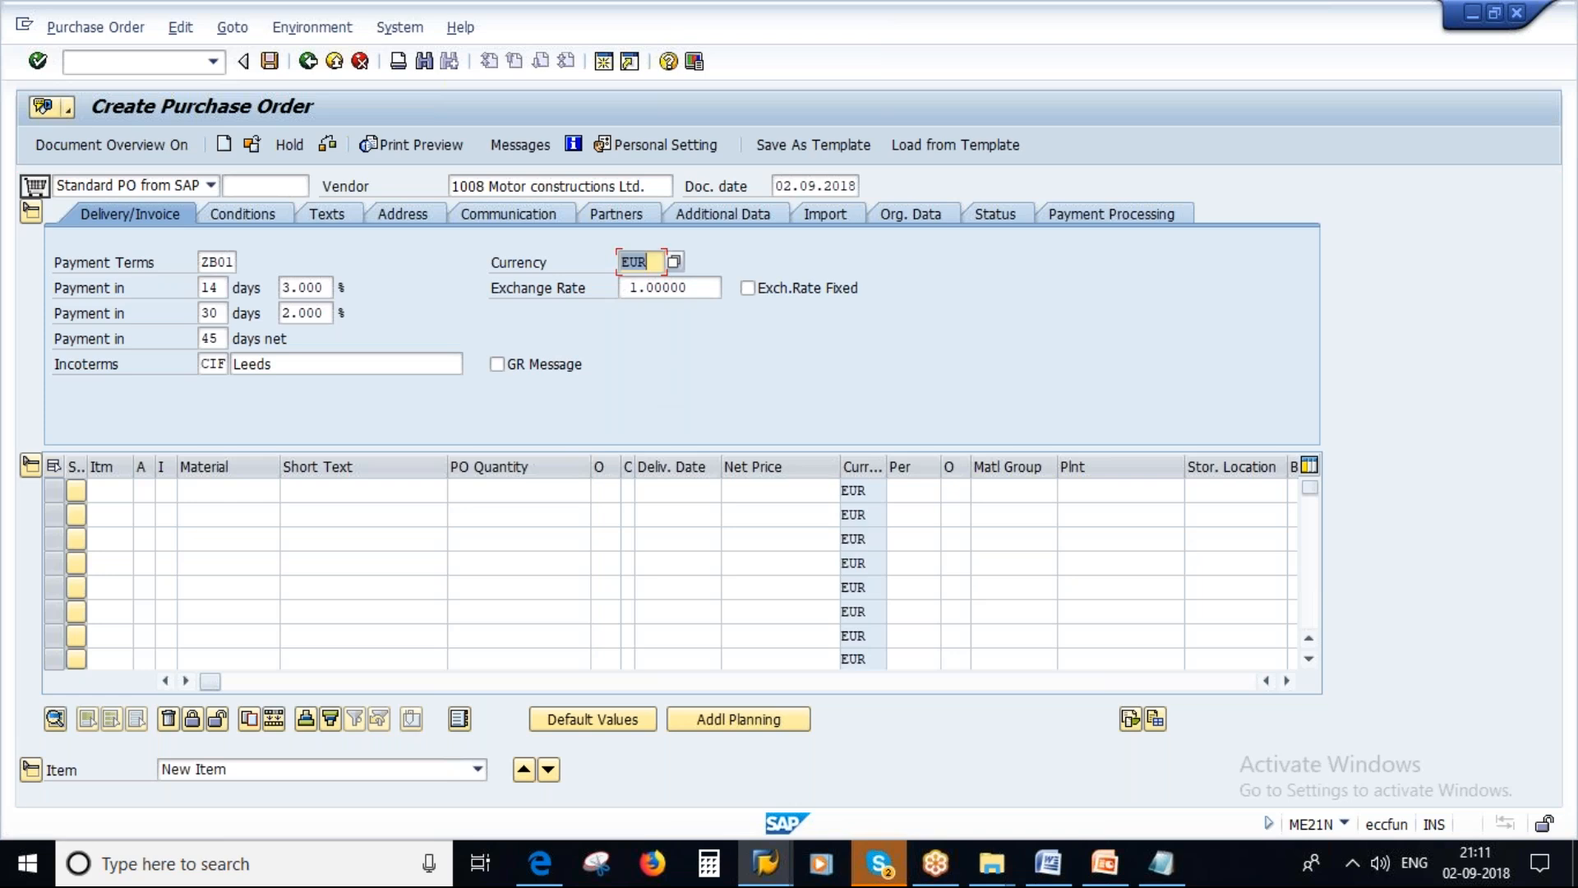
pyautogui.press('Tab')
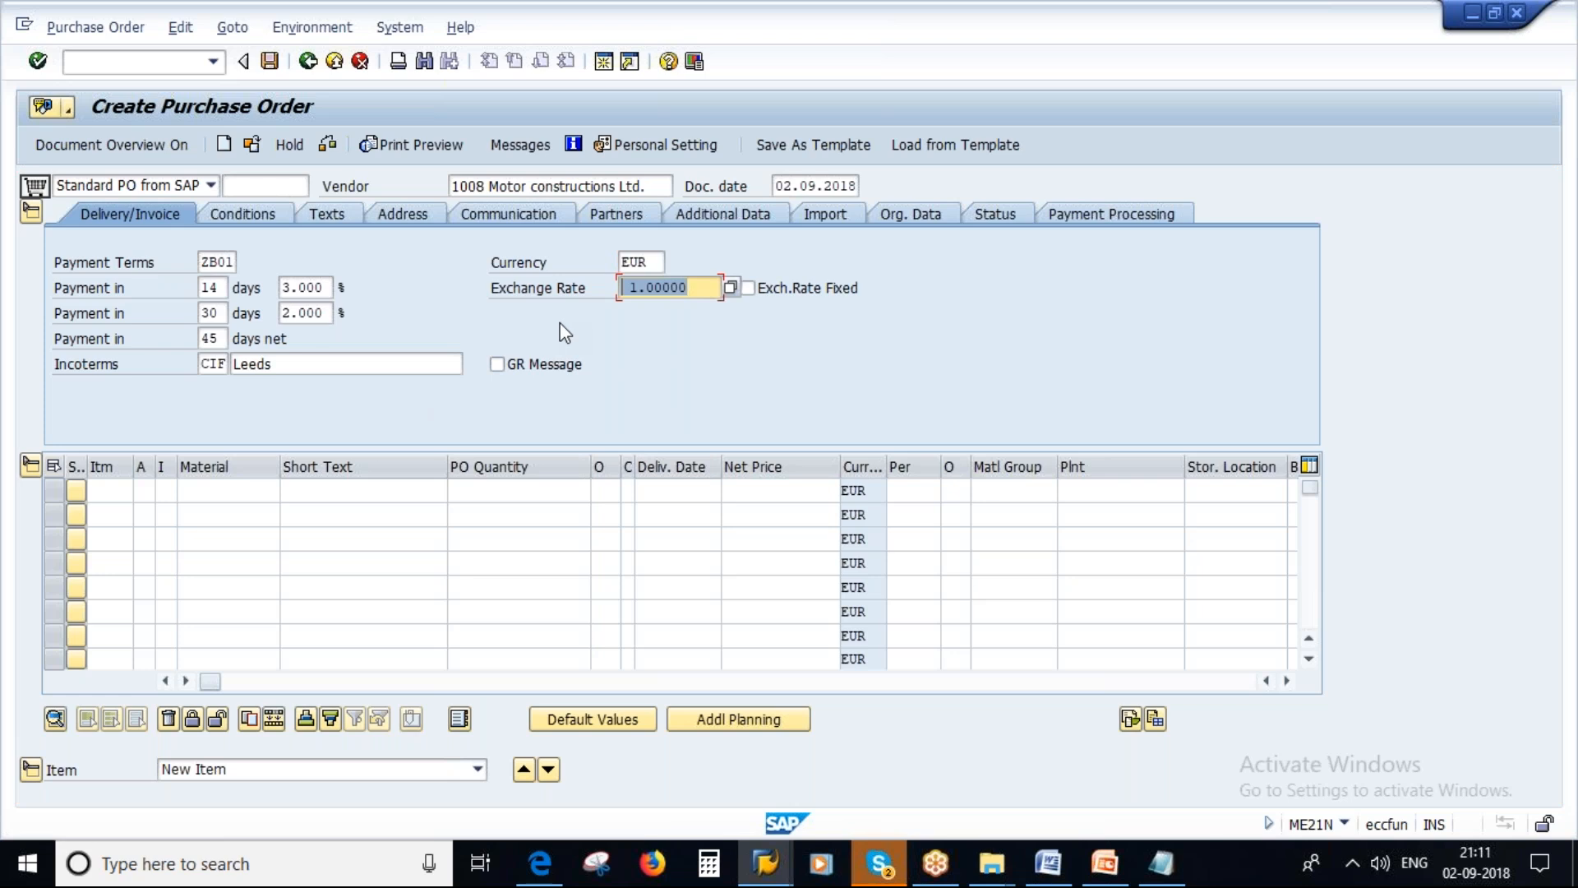
pyautogui.doubleClick(657, 261)
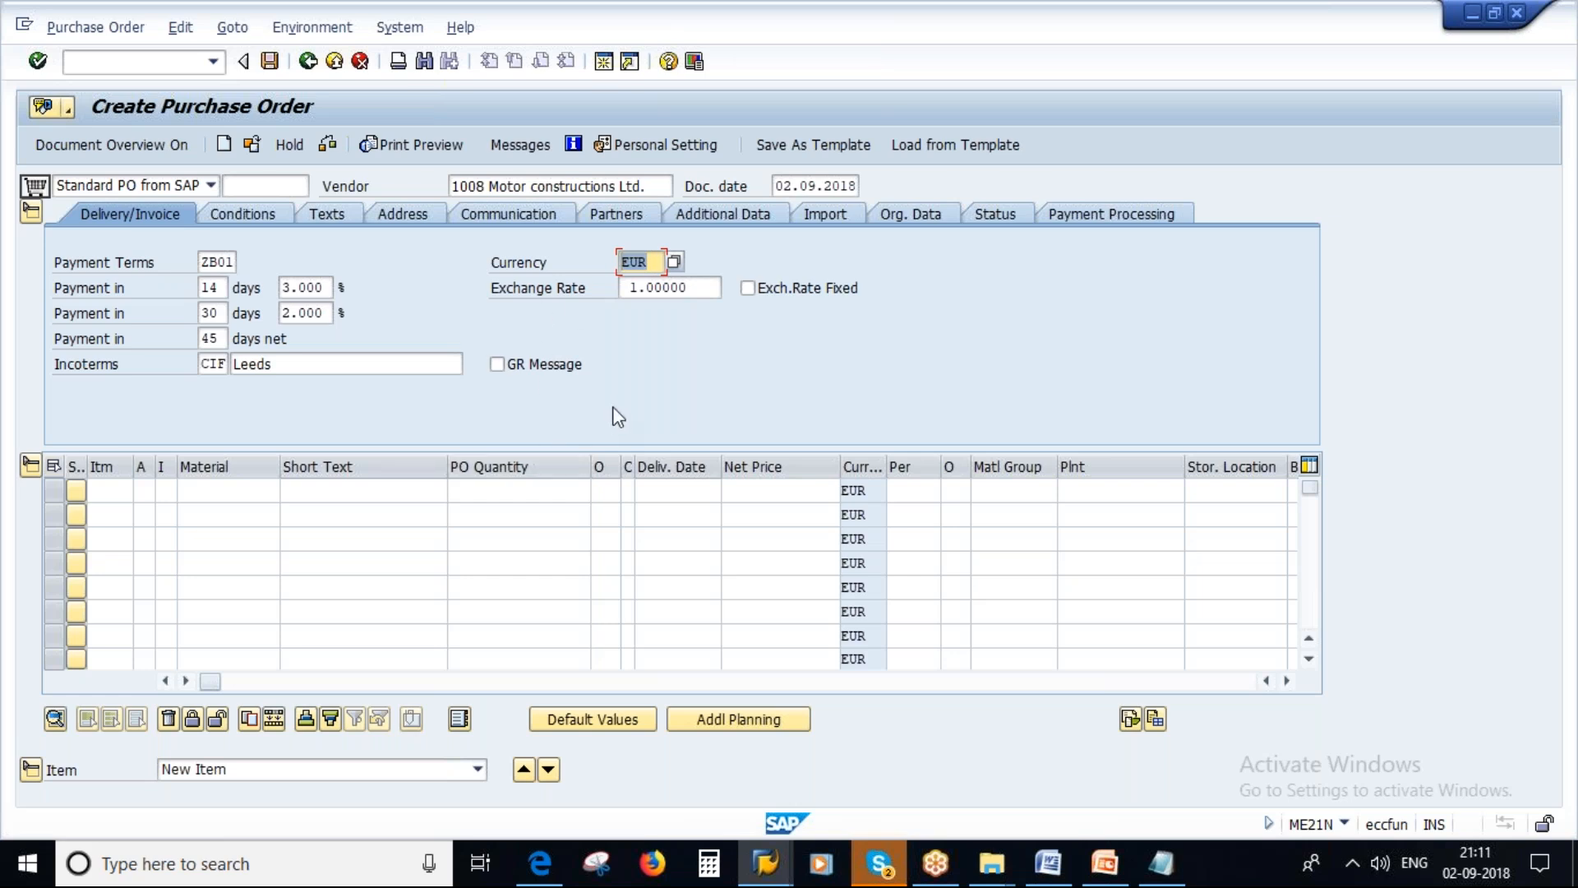
pyautogui.click(616, 261)
pyautogui.doubleClick(616, 261)
pyautogui.doubleClick(698, 291)
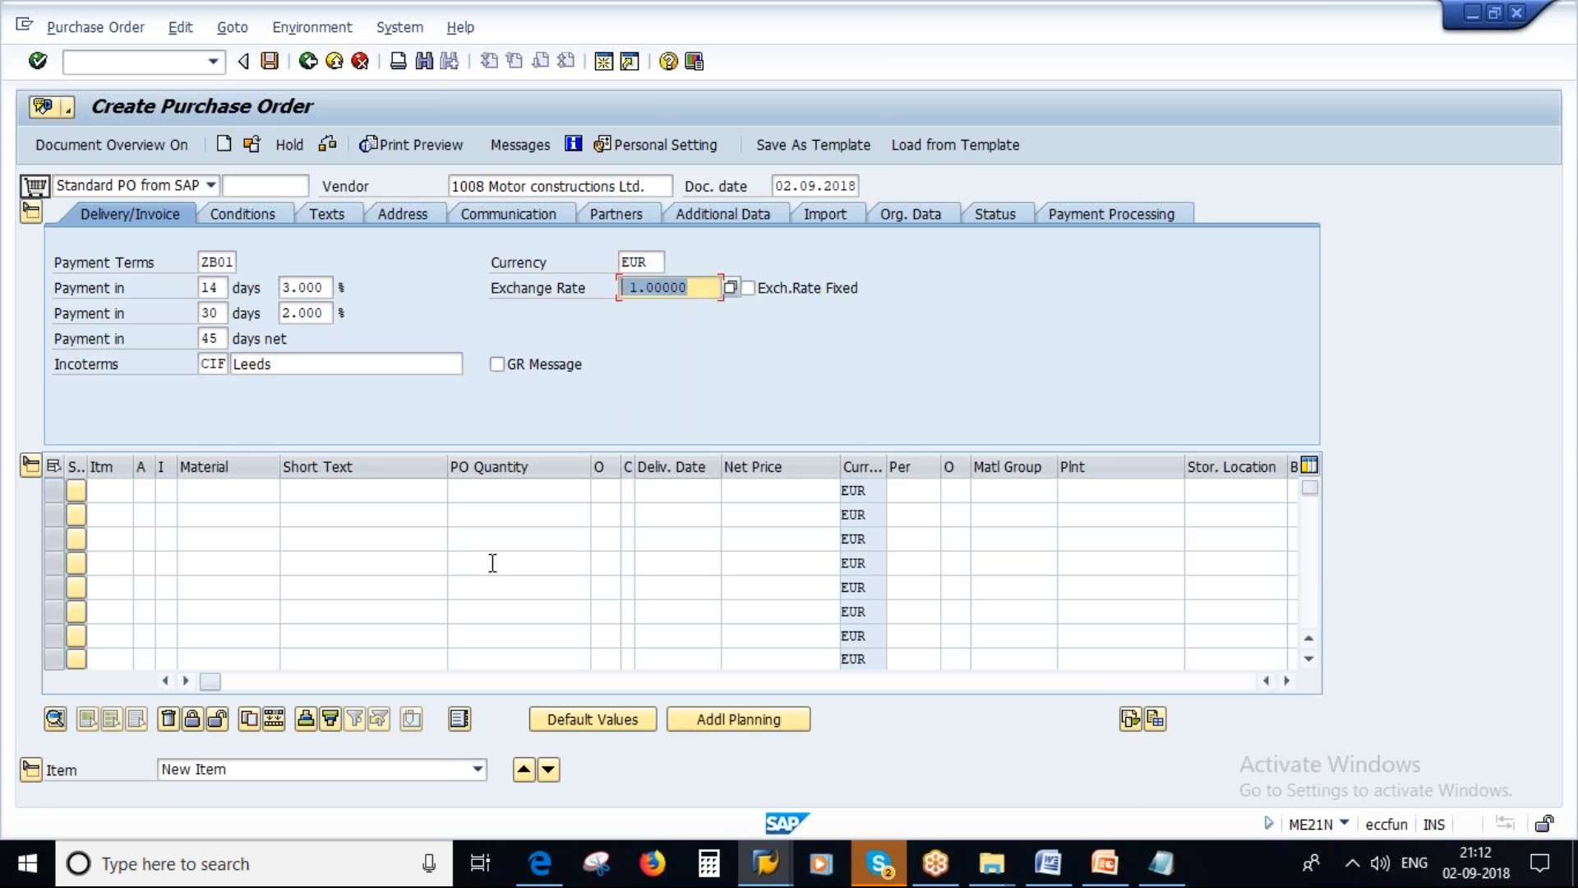
# Step: Set the purchase order currency back to GBP
pyautogui.click(658, 262)
pyautogui.press('BackSpace')
pyautogui.press('BackSpace')
pyautogui.press('BackSpace')
pyautogui.click(654, 317)
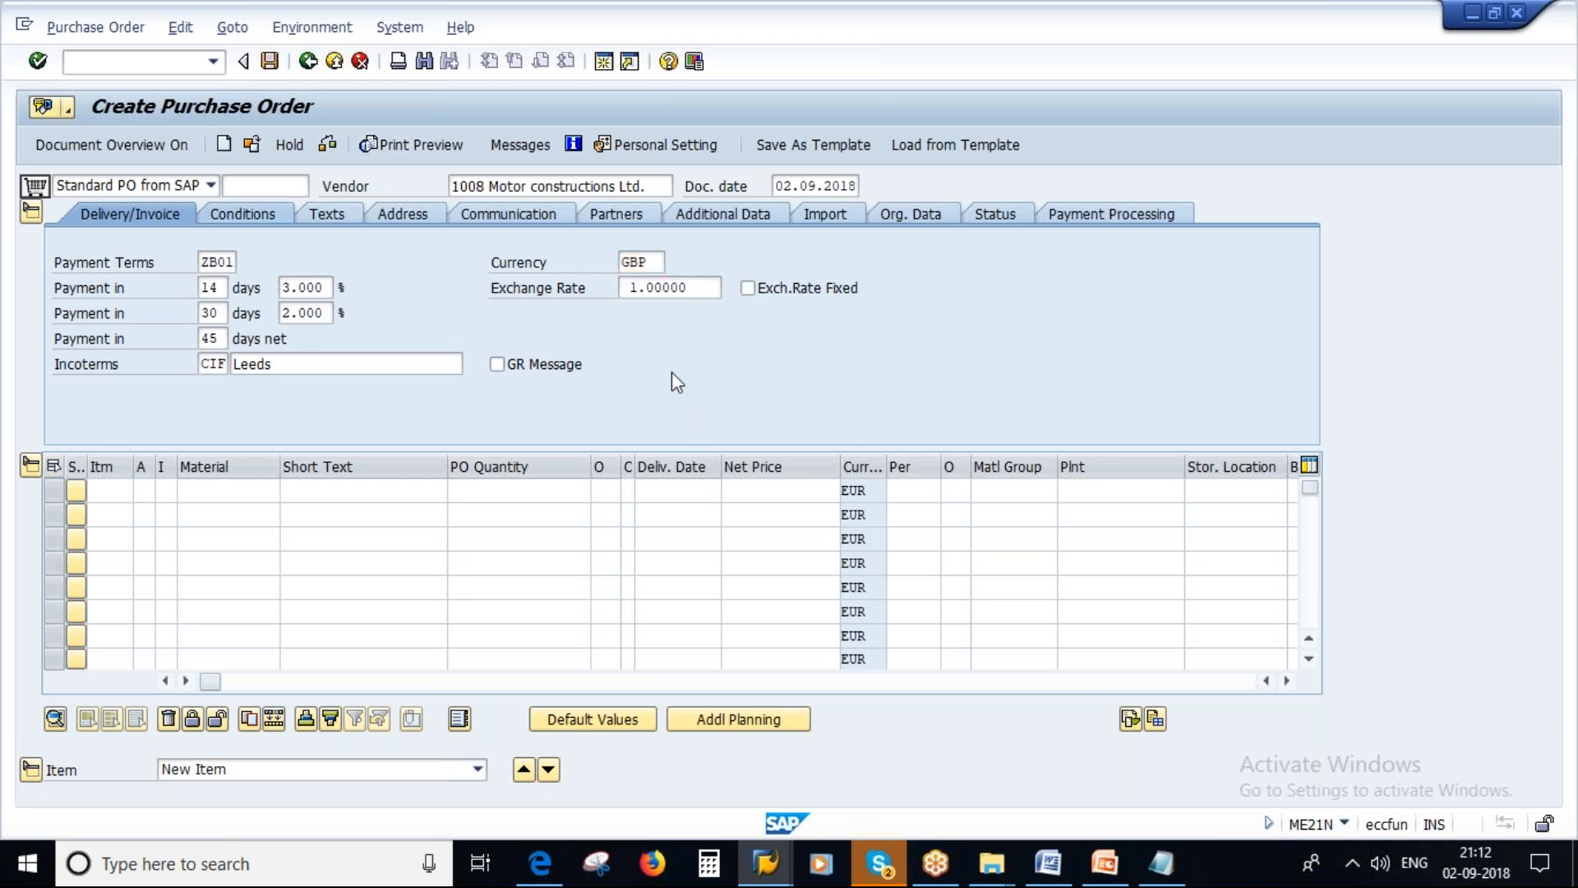
pyautogui.press('Return')
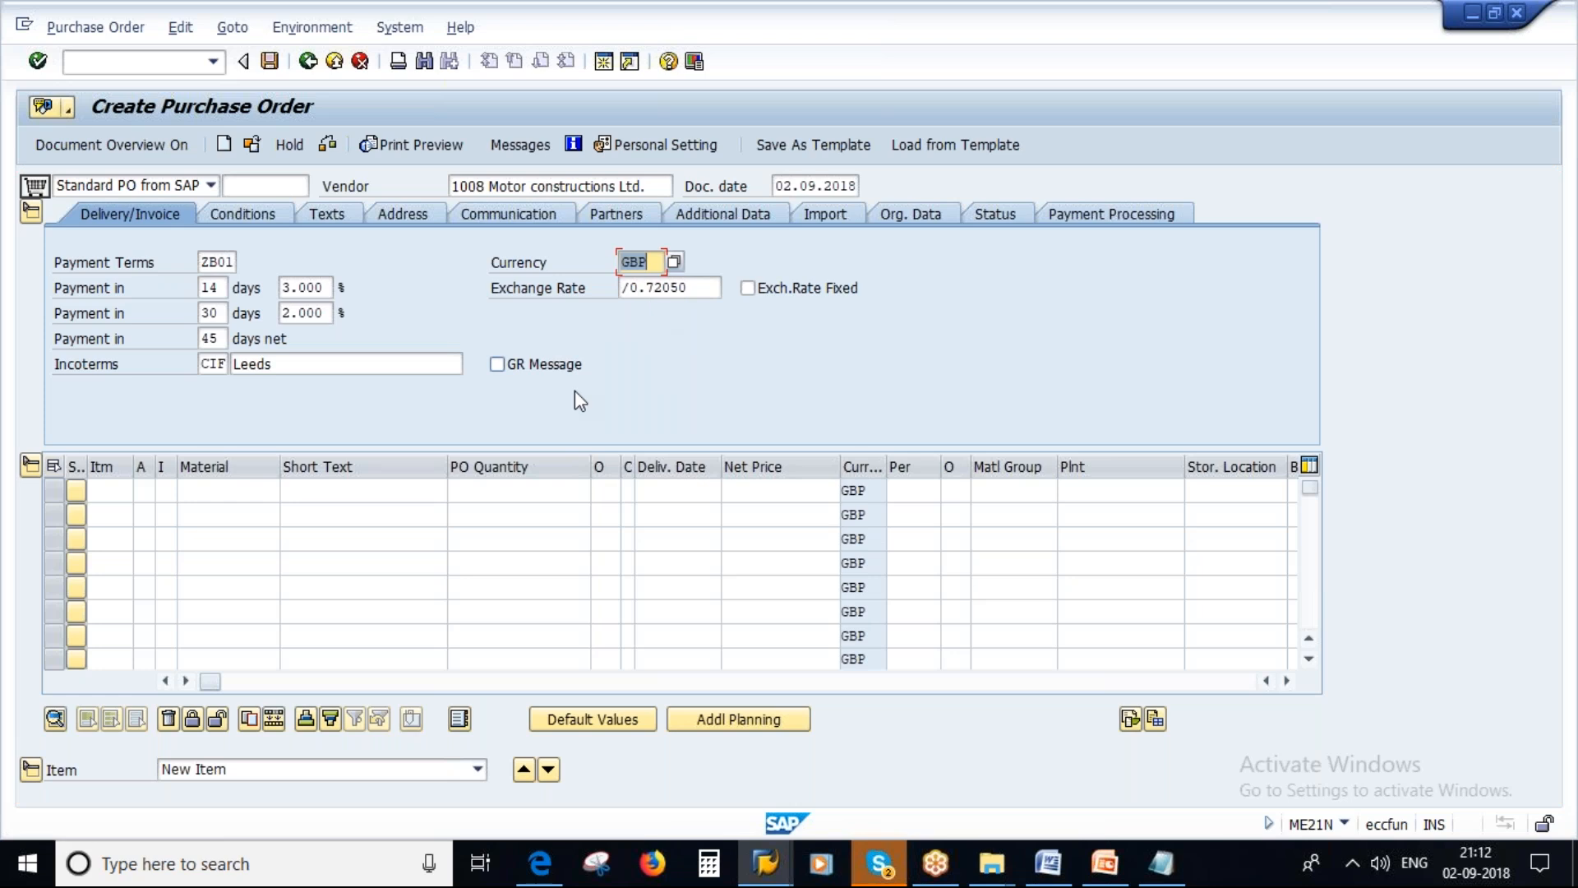
pyautogui.click(205, 492)
pyautogui.click(210, 512)
pyautogui.click(454, 493)
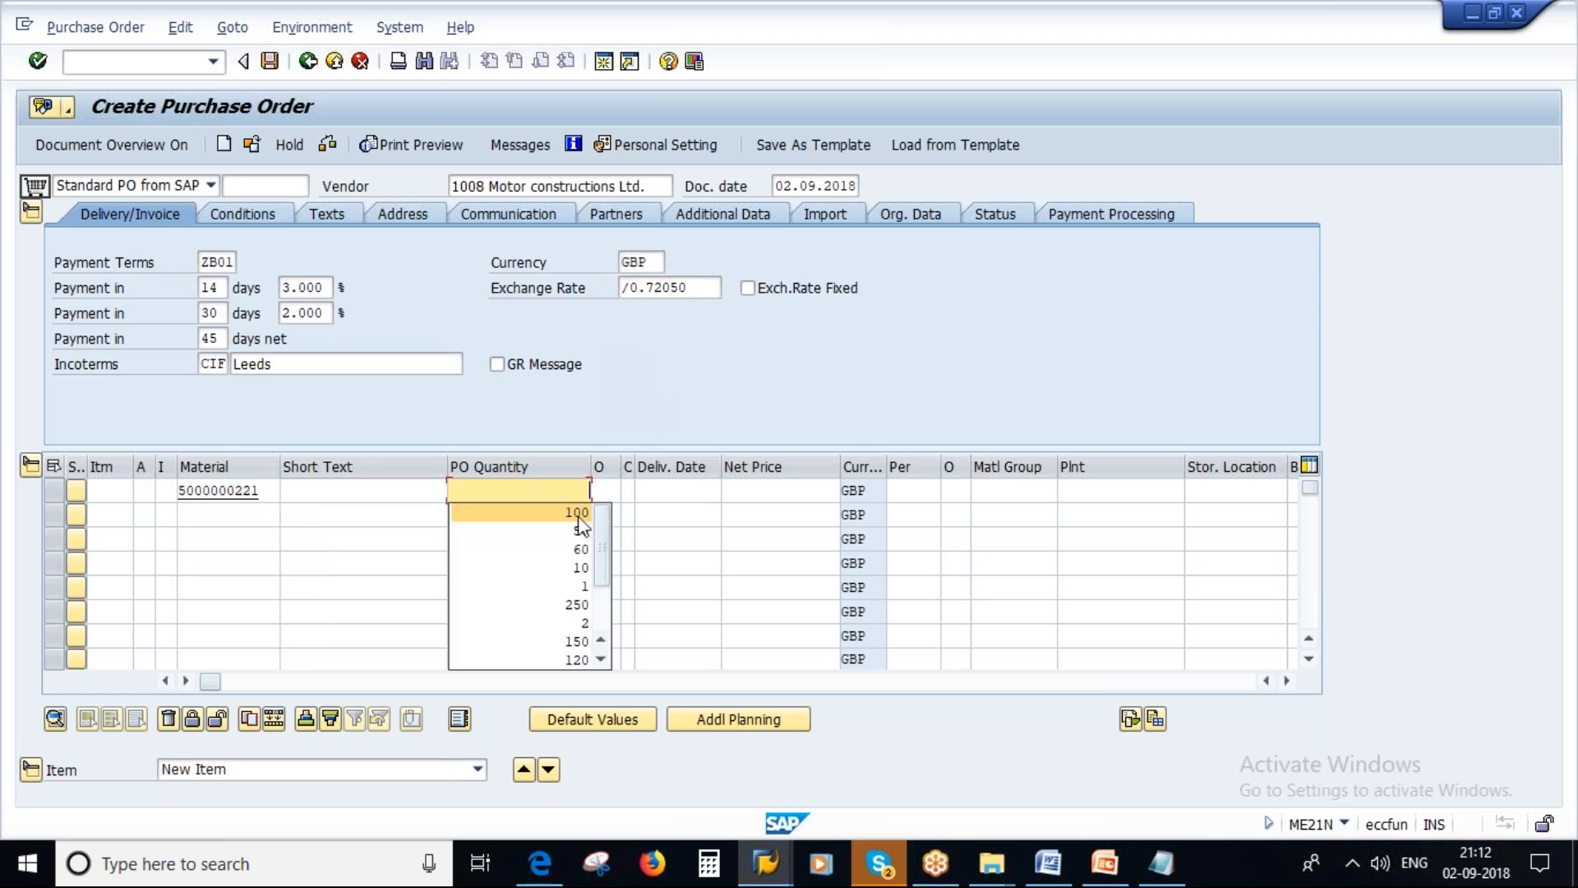
pyautogui.press('Return')
pyautogui.click(1084, 491)
pyautogui.write('1000')
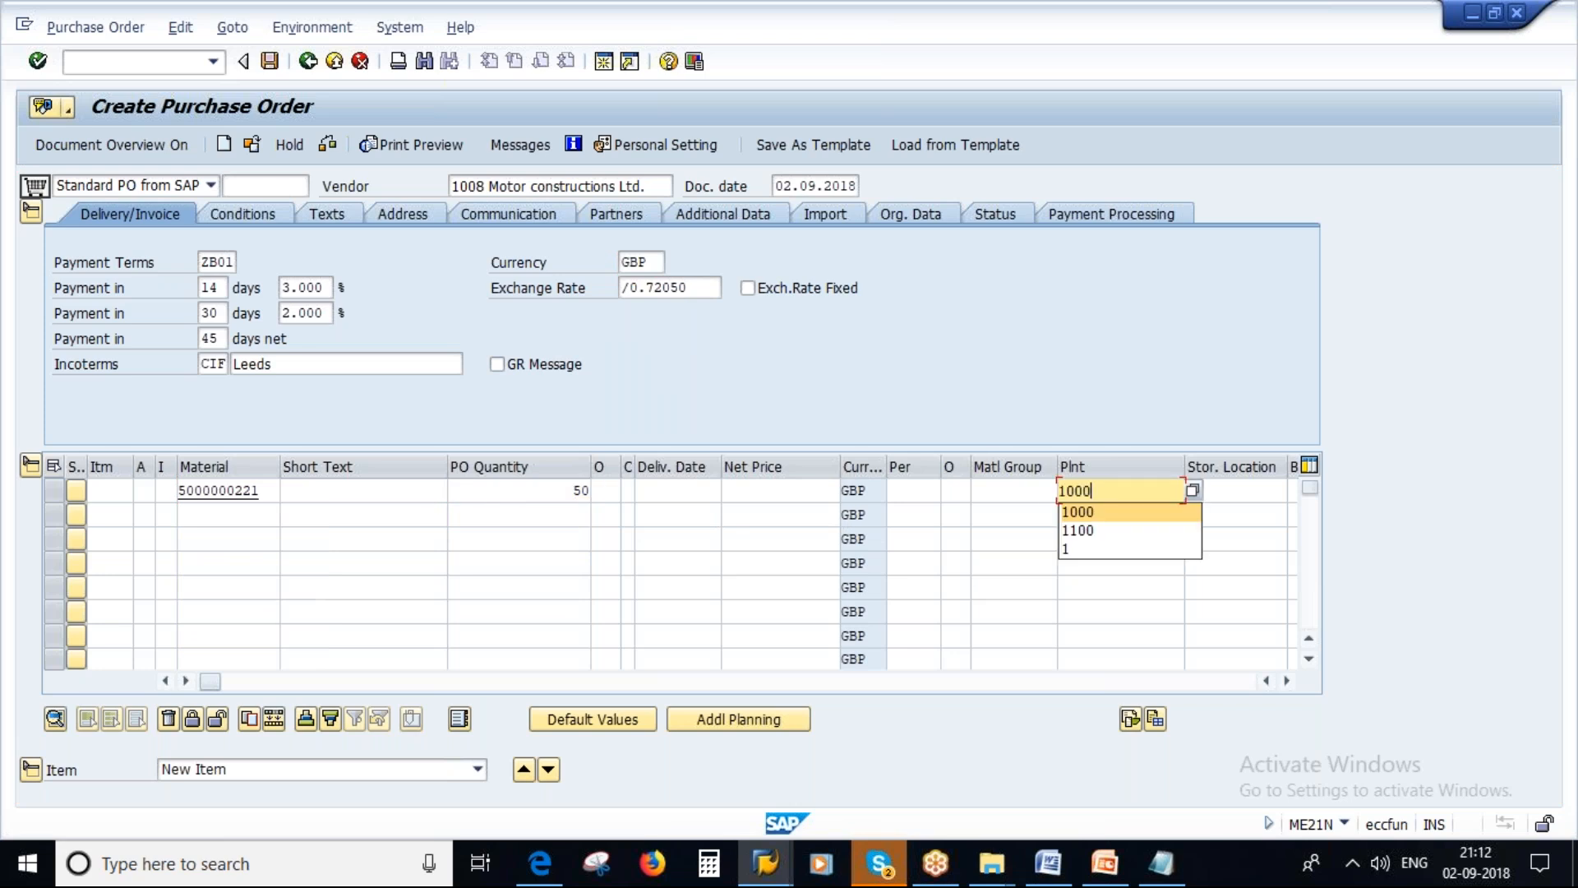
pyautogui.press('Return')
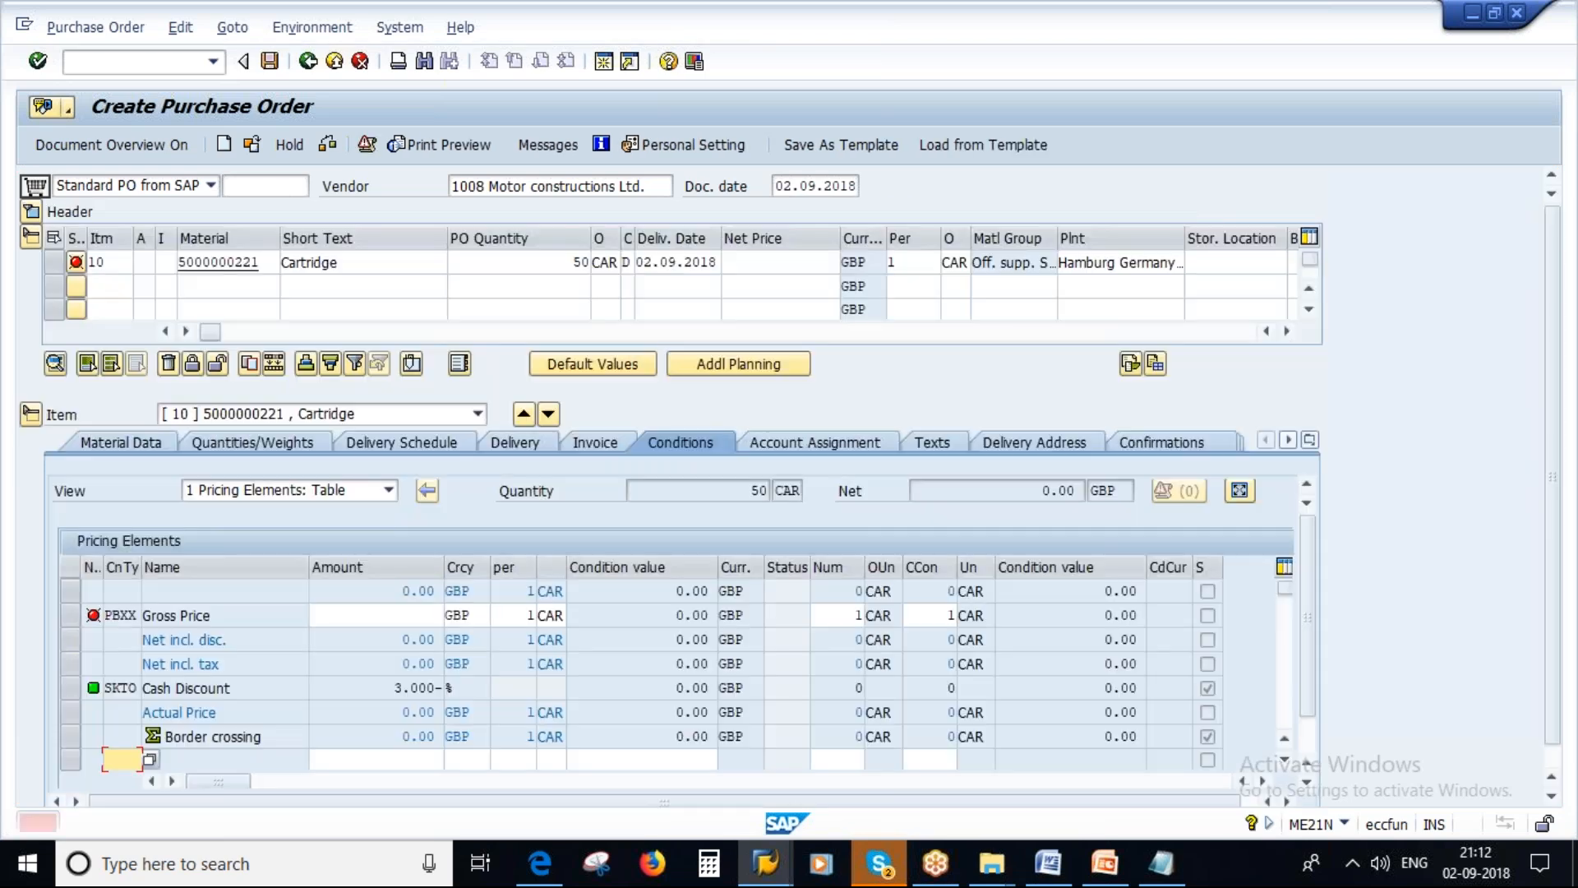
# Step: Set the Cartridge item's net price to 5 GBP
pyautogui.click(791, 261)
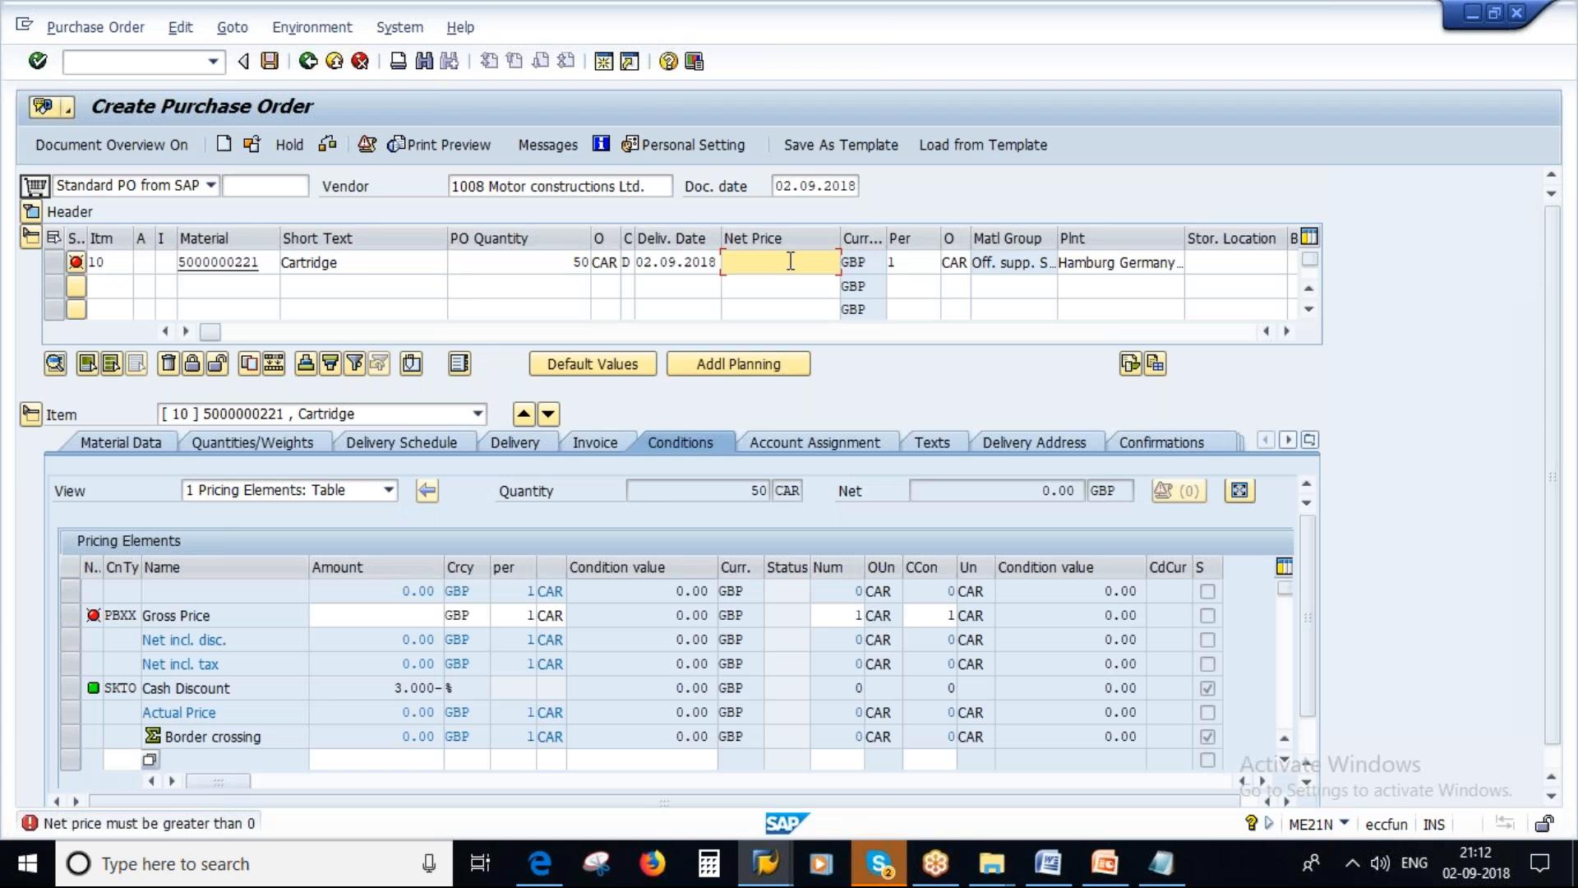
pyautogui.write('5')
pyautogui.press('Return')
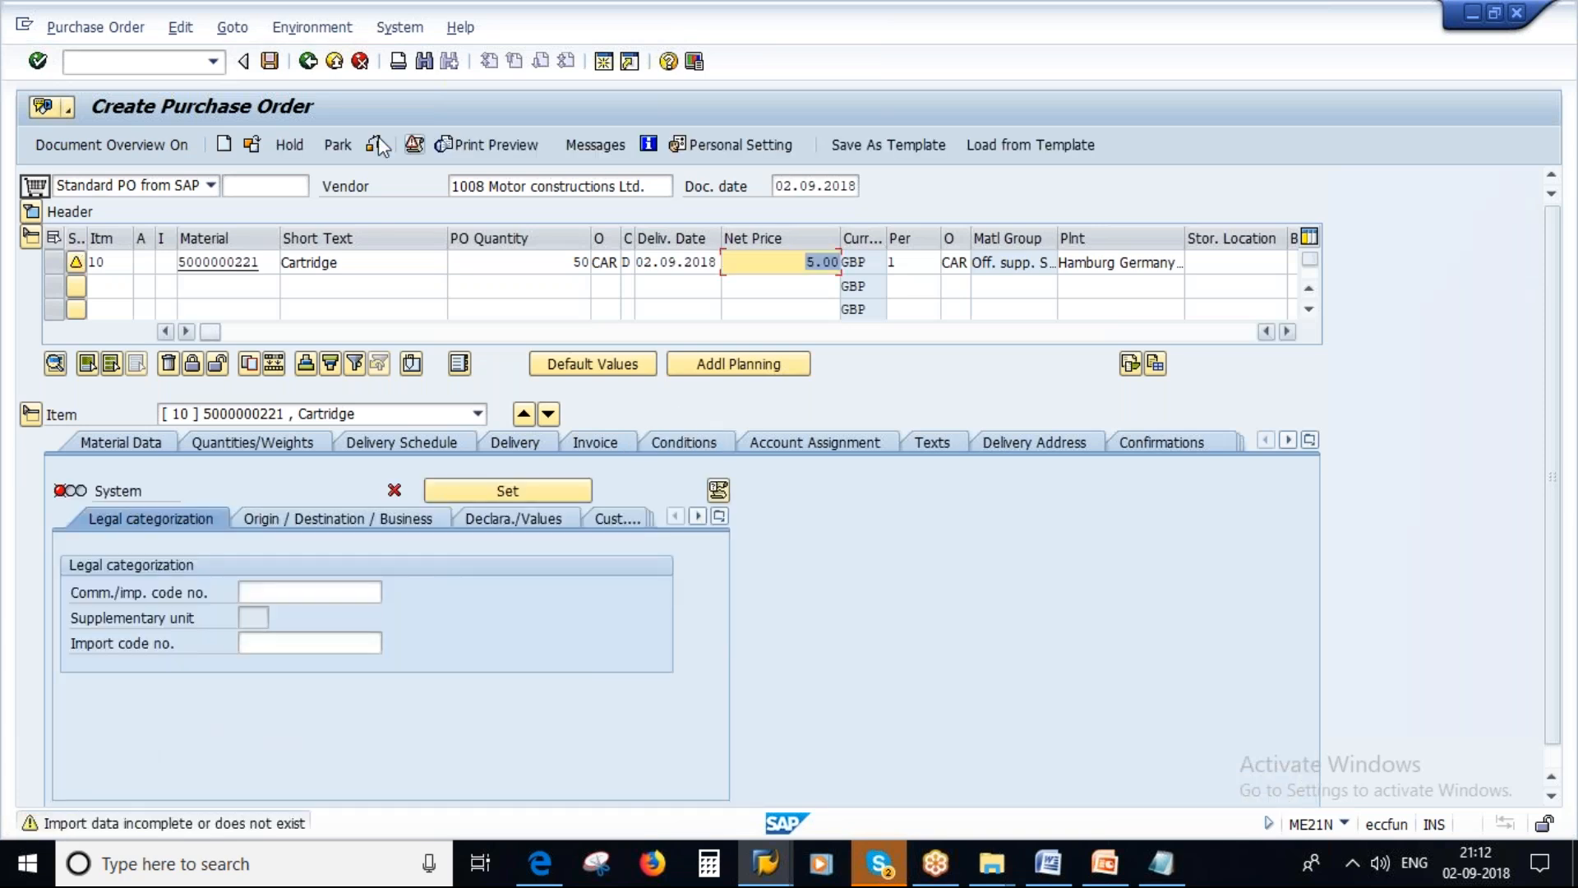
# Step: Save the purchase order for Motor constructions Ltd., accepting the system messages issued for it
pyautogui.press('Return')
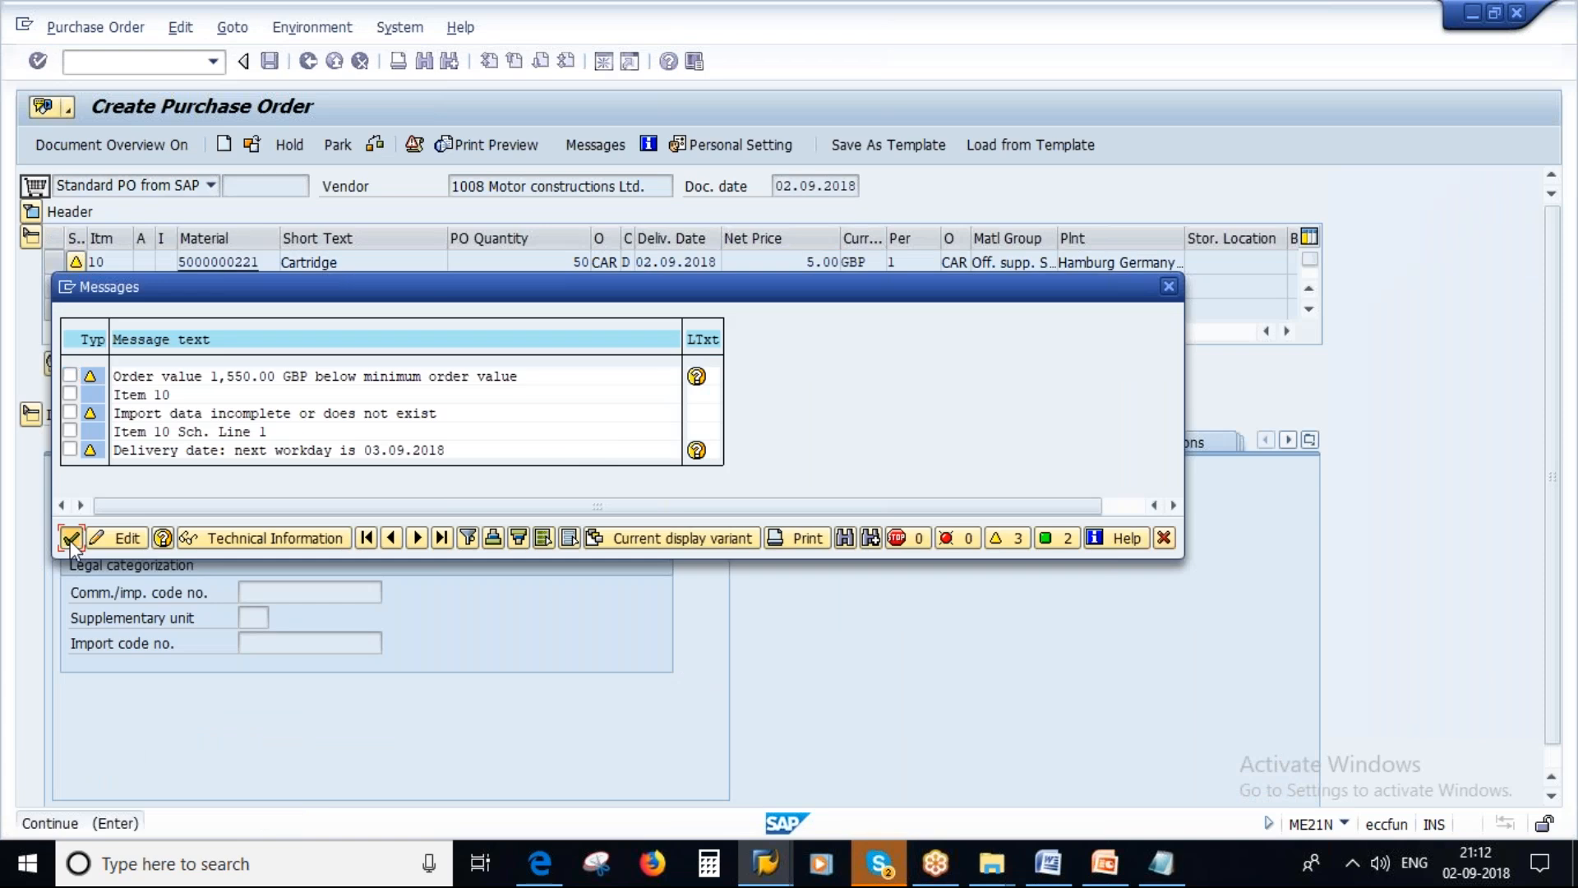
pyautogui.click(71, 539)
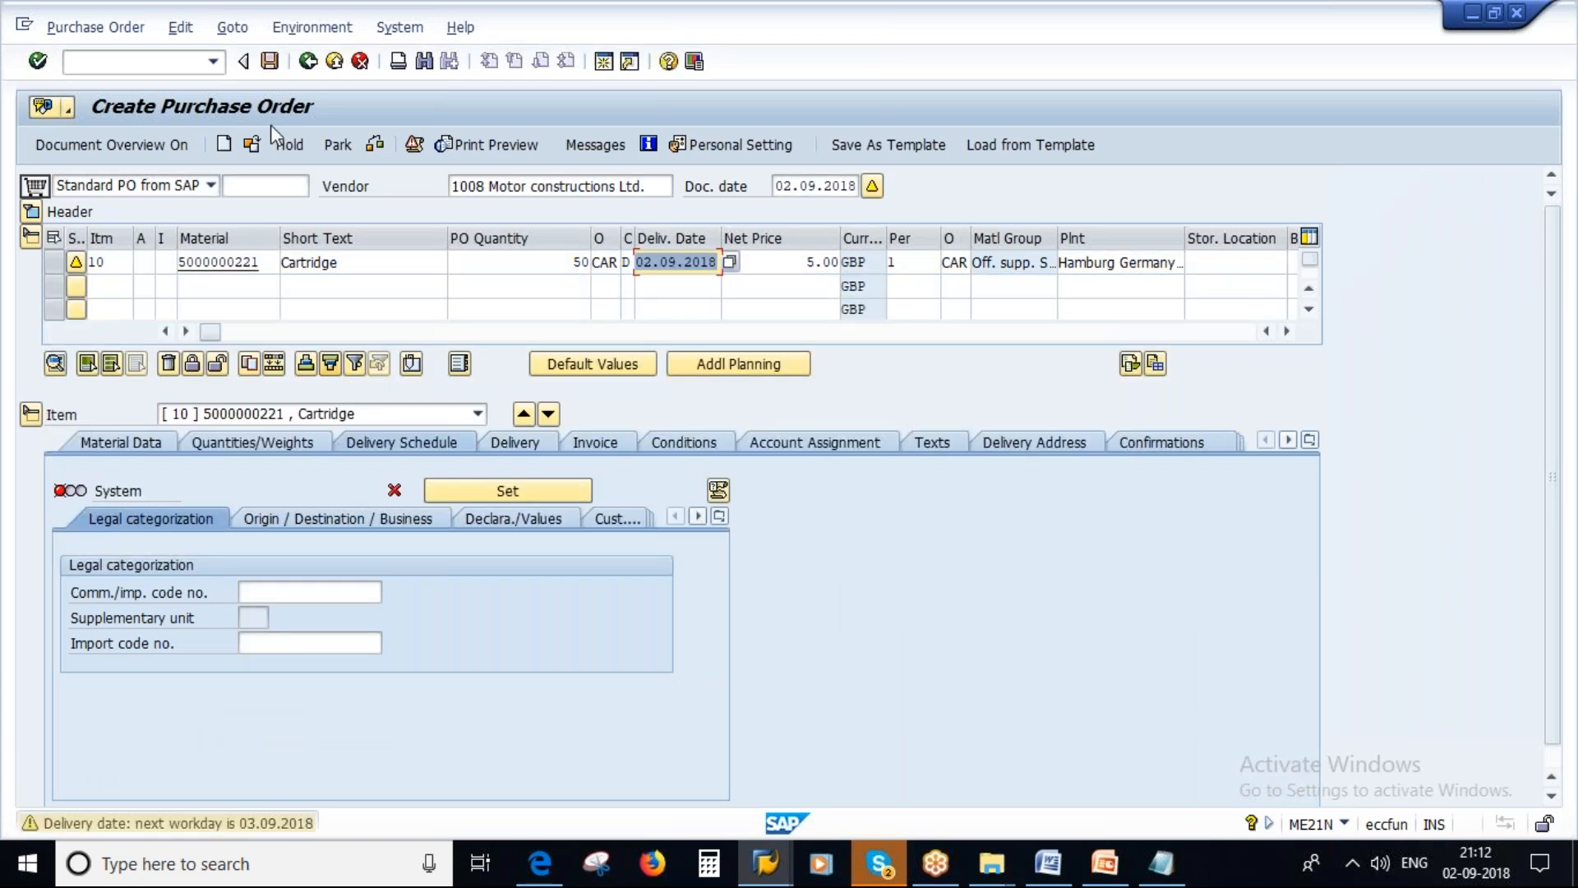
pyautogui.click(270, 62)
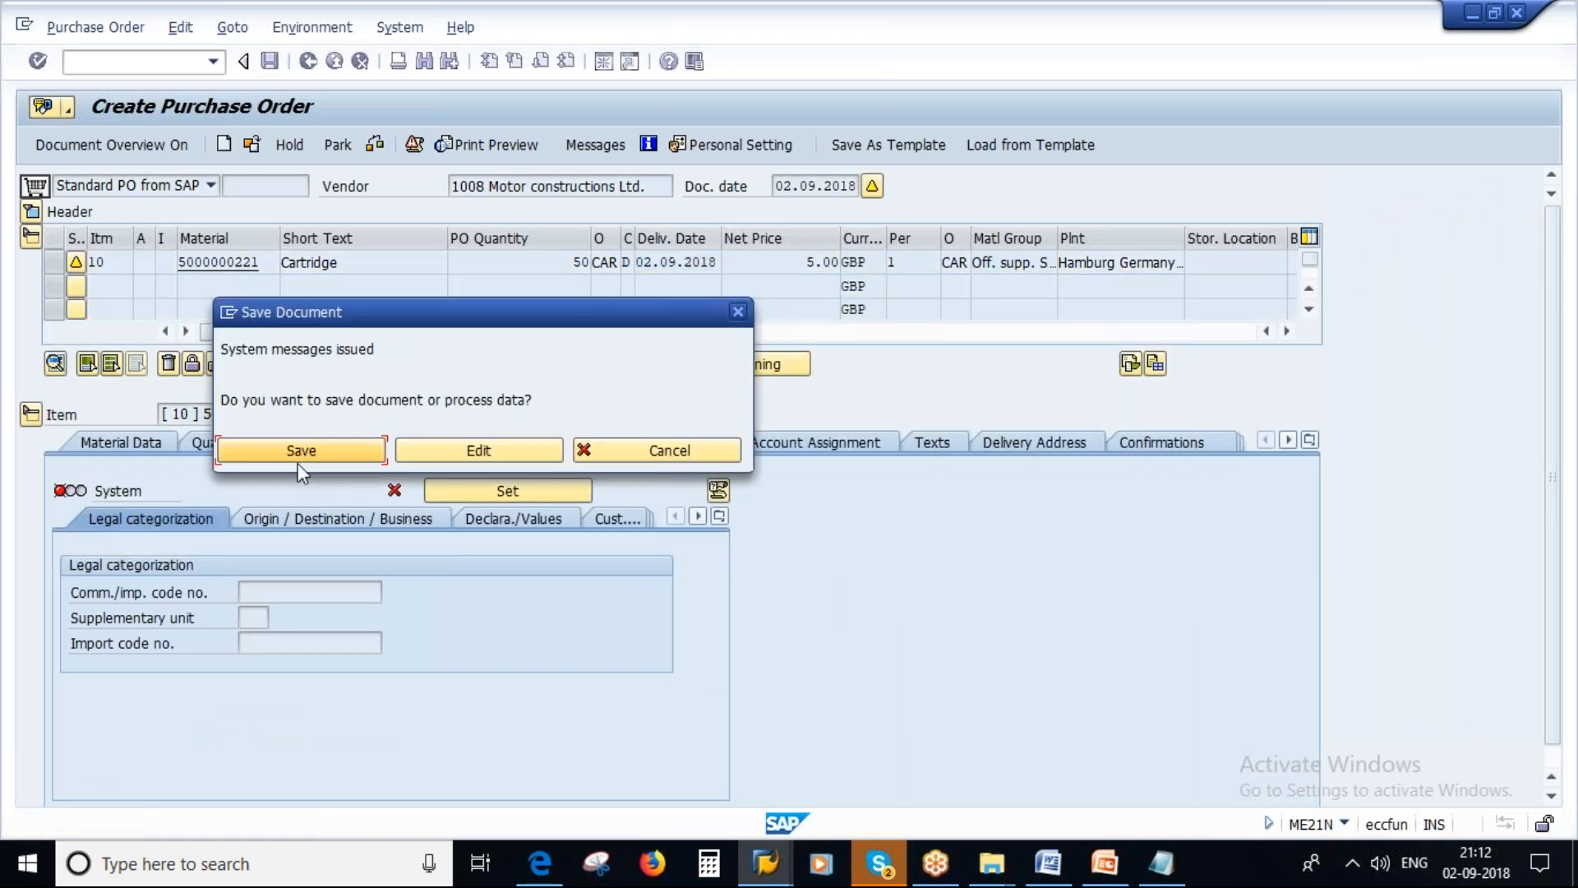
pyautogui.click(297, 452)
# Step: Copy the new purchase order's number from the long text of the save message
pyautogui.click(389, 826)
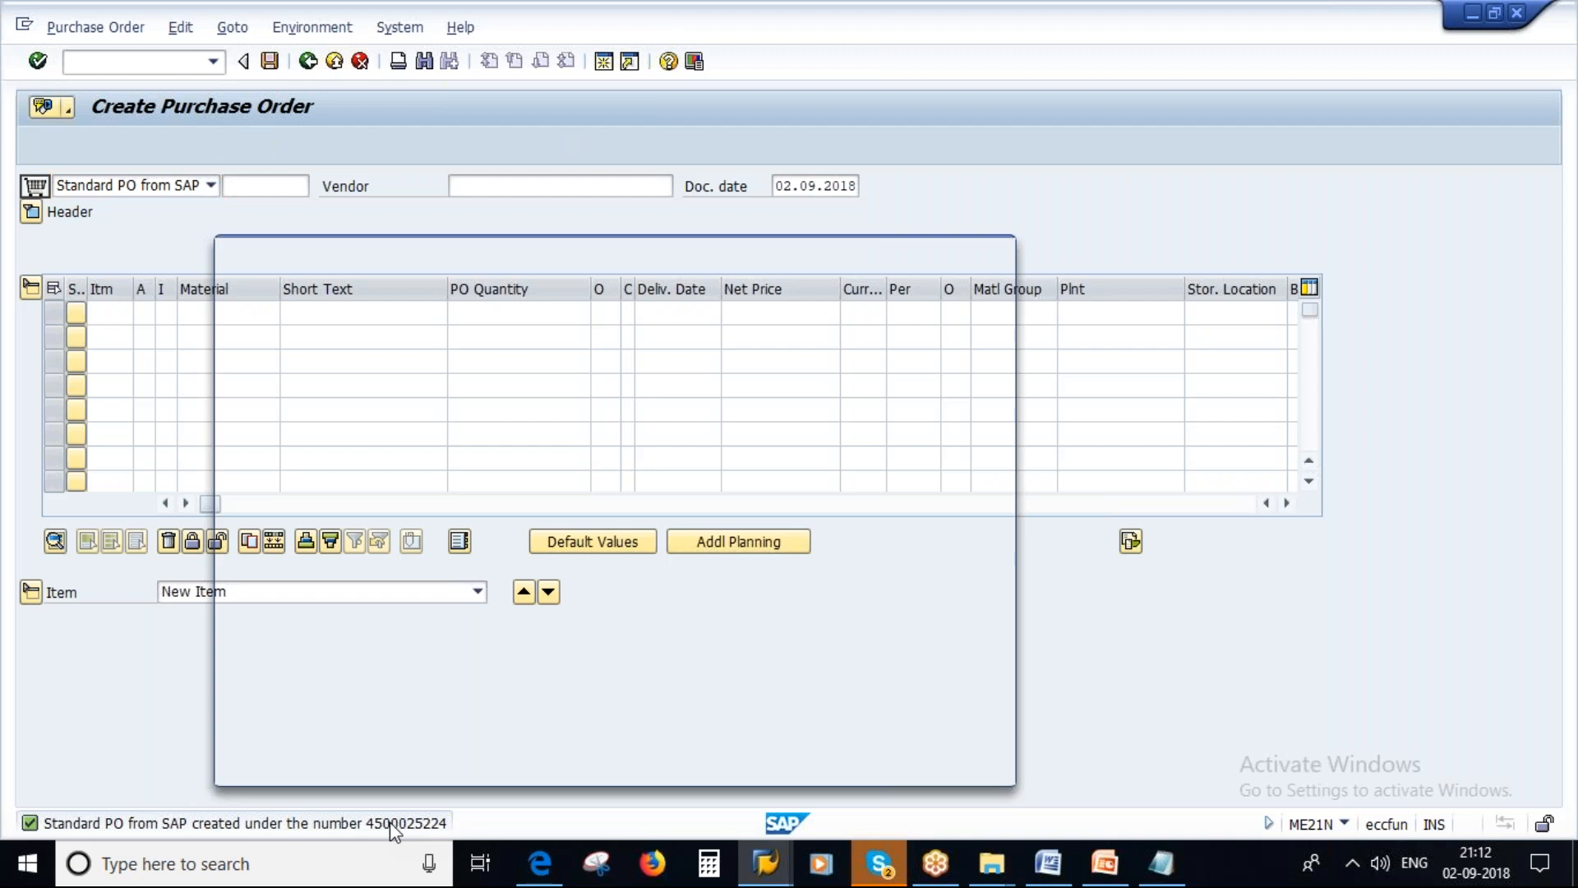
pyautogui.doubleClick(789, 330)
pyautogui.hotkey('ctrl', 'c')
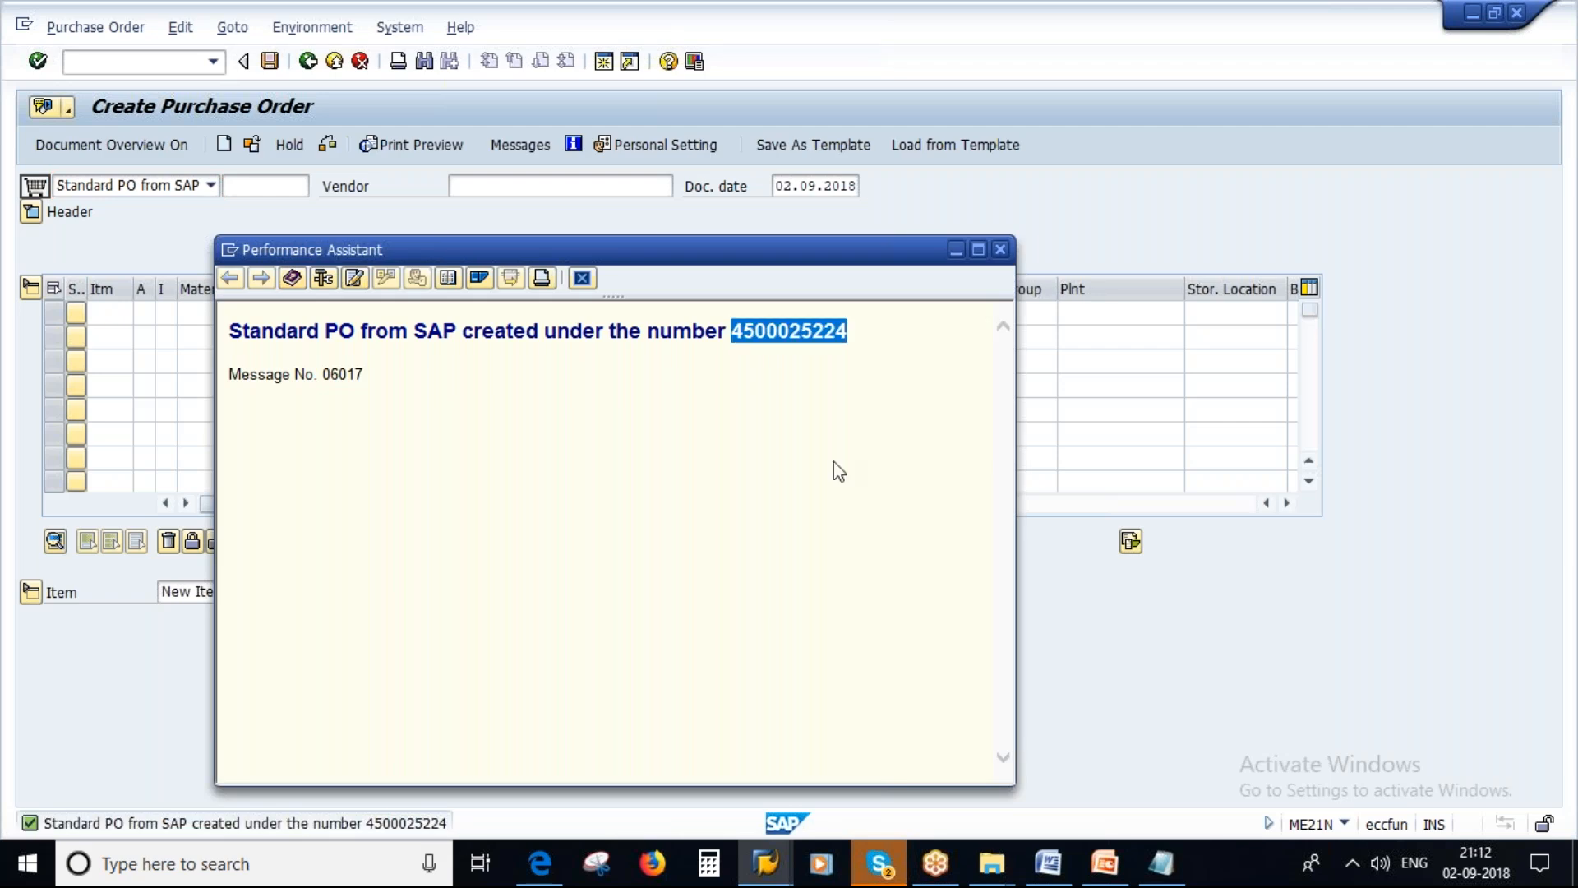
pyautogui.click(992, 254)
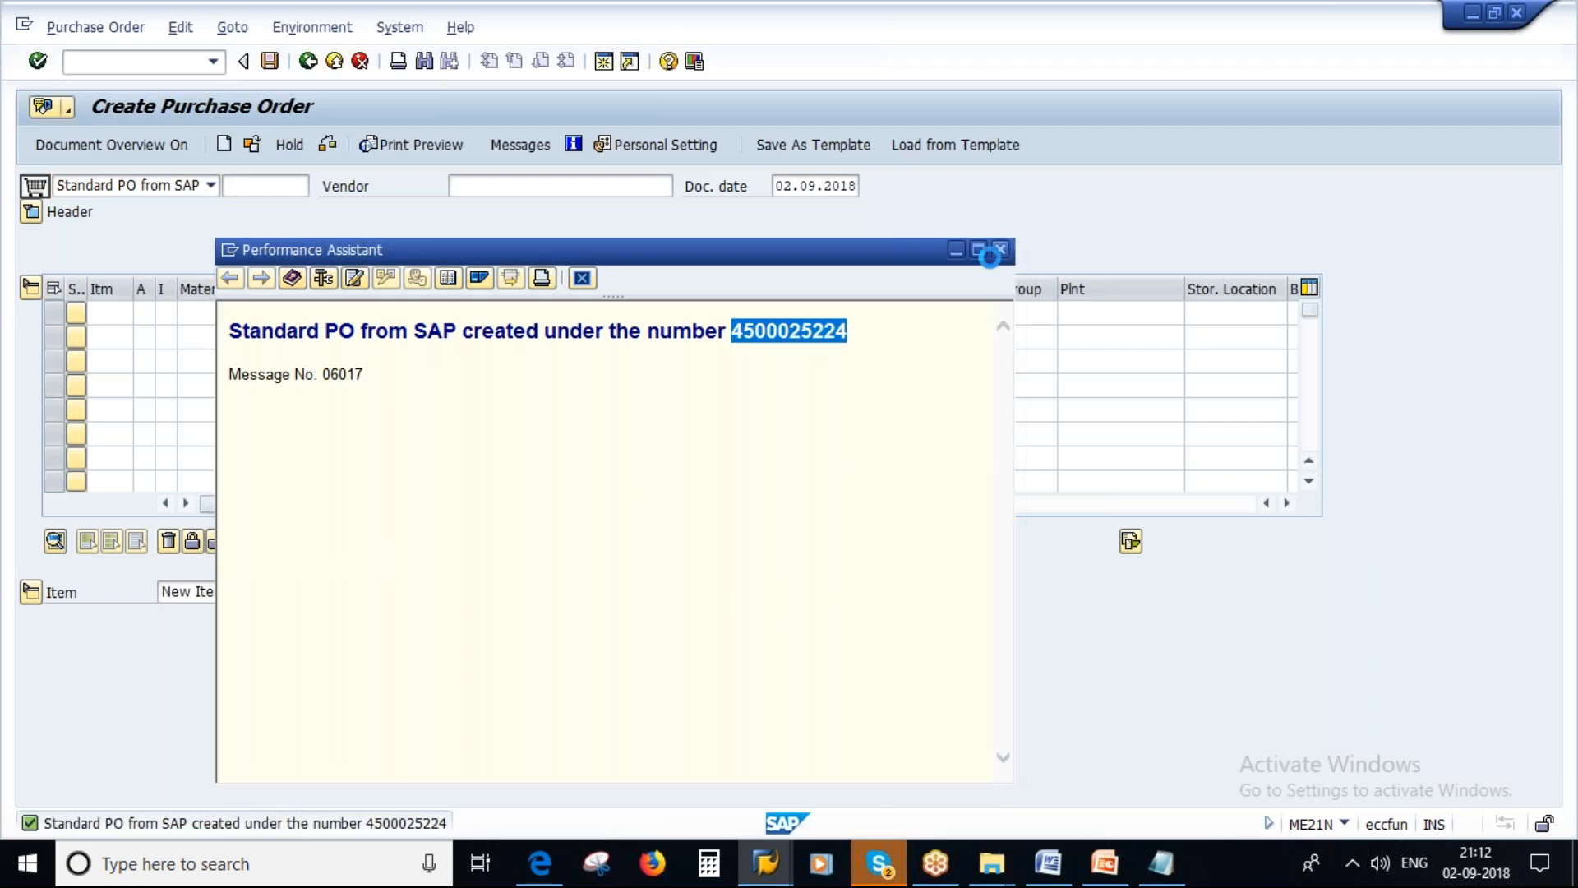
# Step: Start transaction MIGO and load the copied purchase order number for a goods receipt
pyautogui.press('F3')
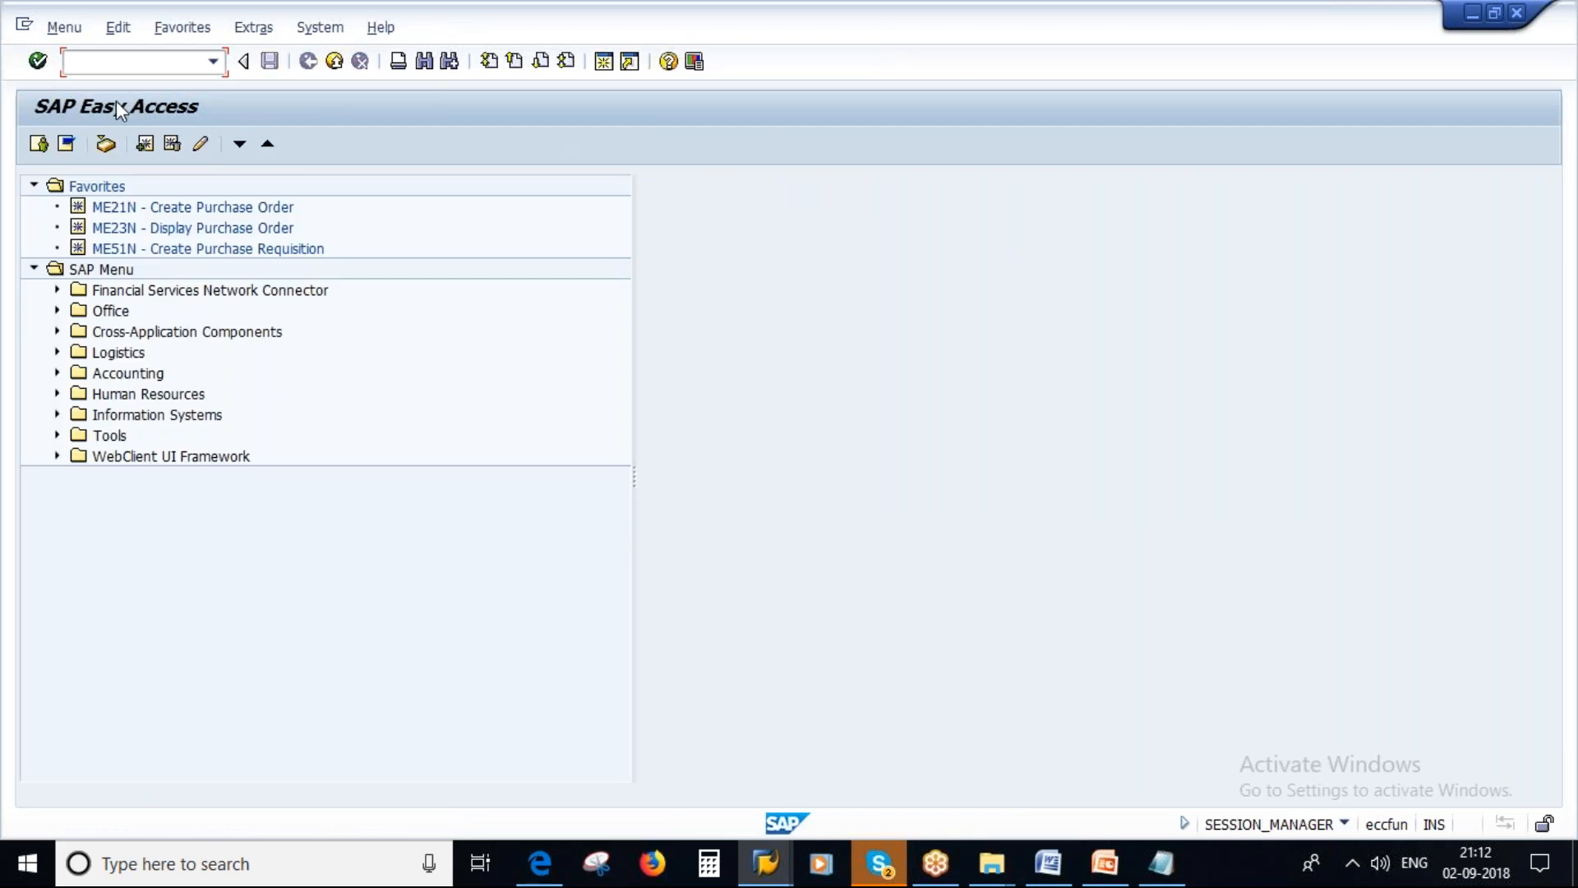
pyautogui.write('migo')
pyautogui.press('Return')
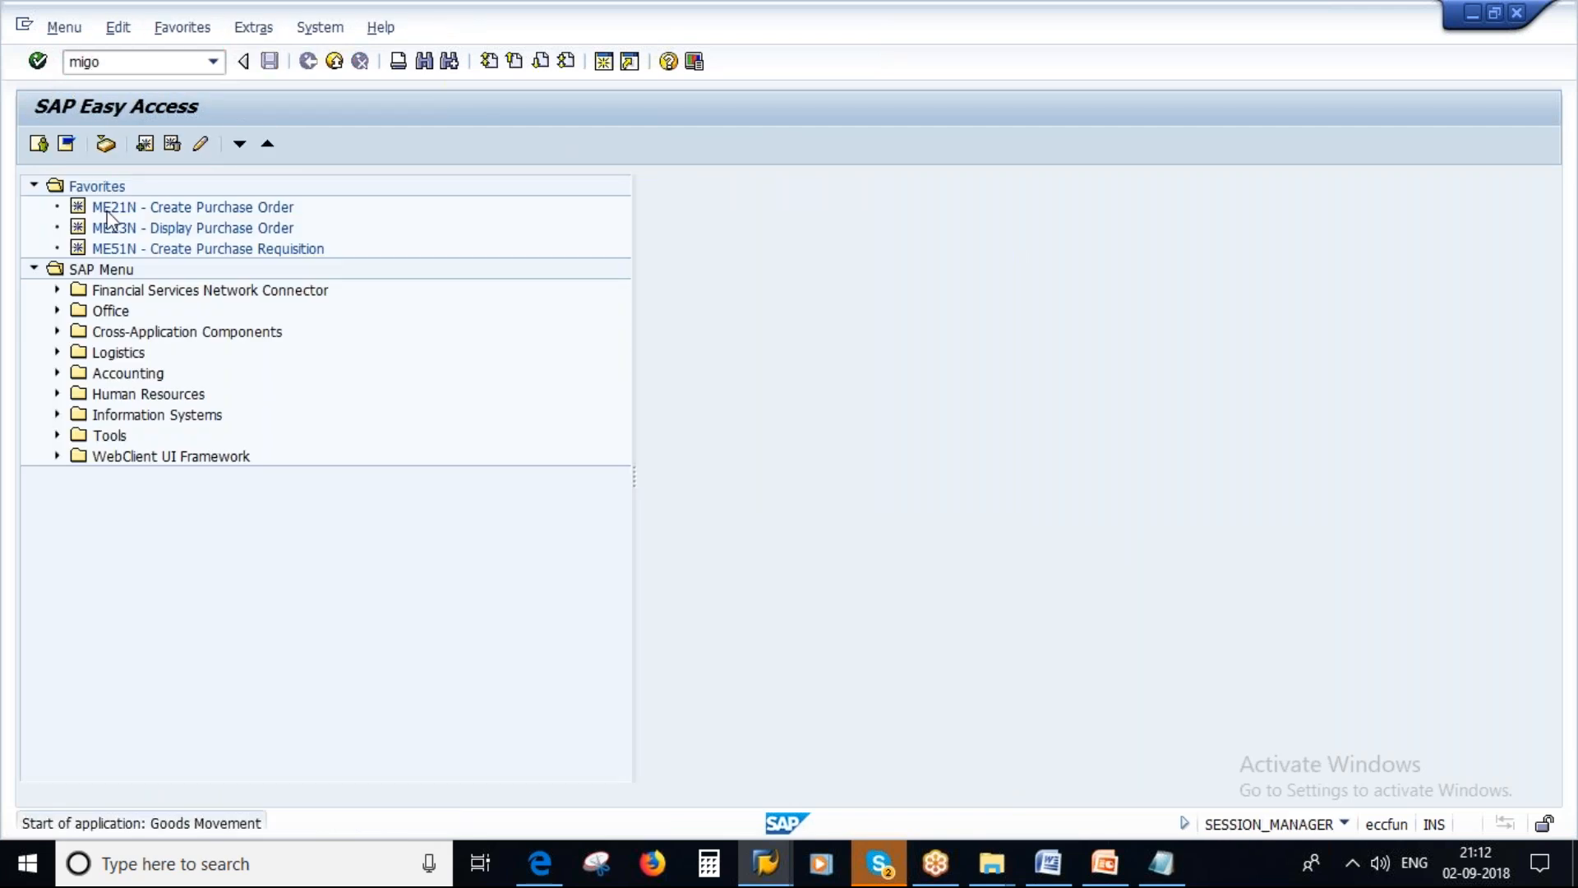
pyautogui.hotkey('ctrl', 'v')
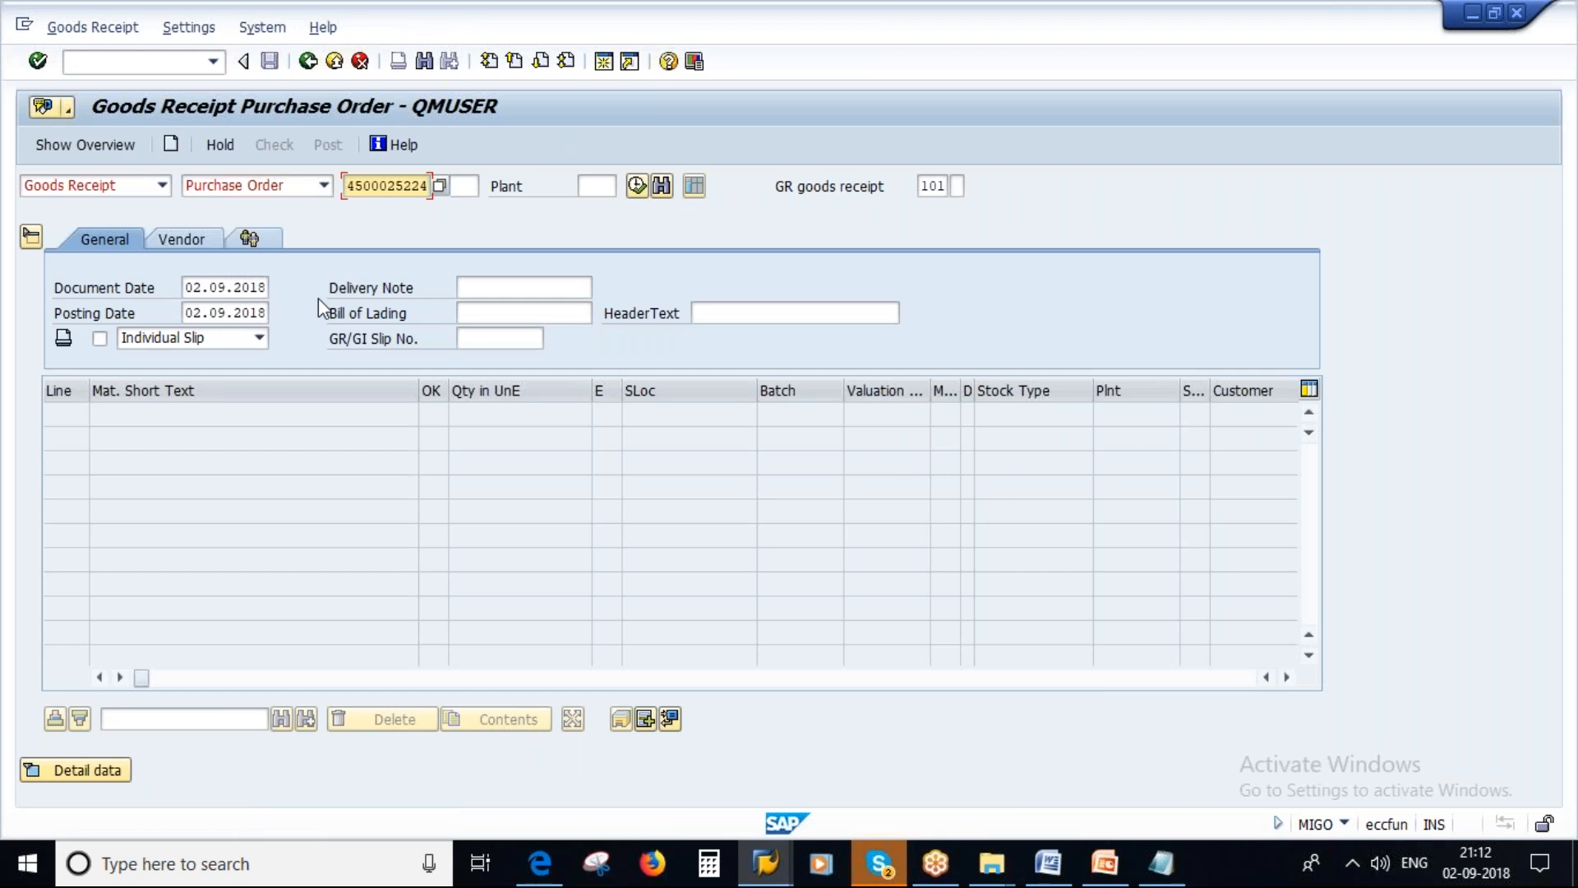
pyautogui.press('Return')
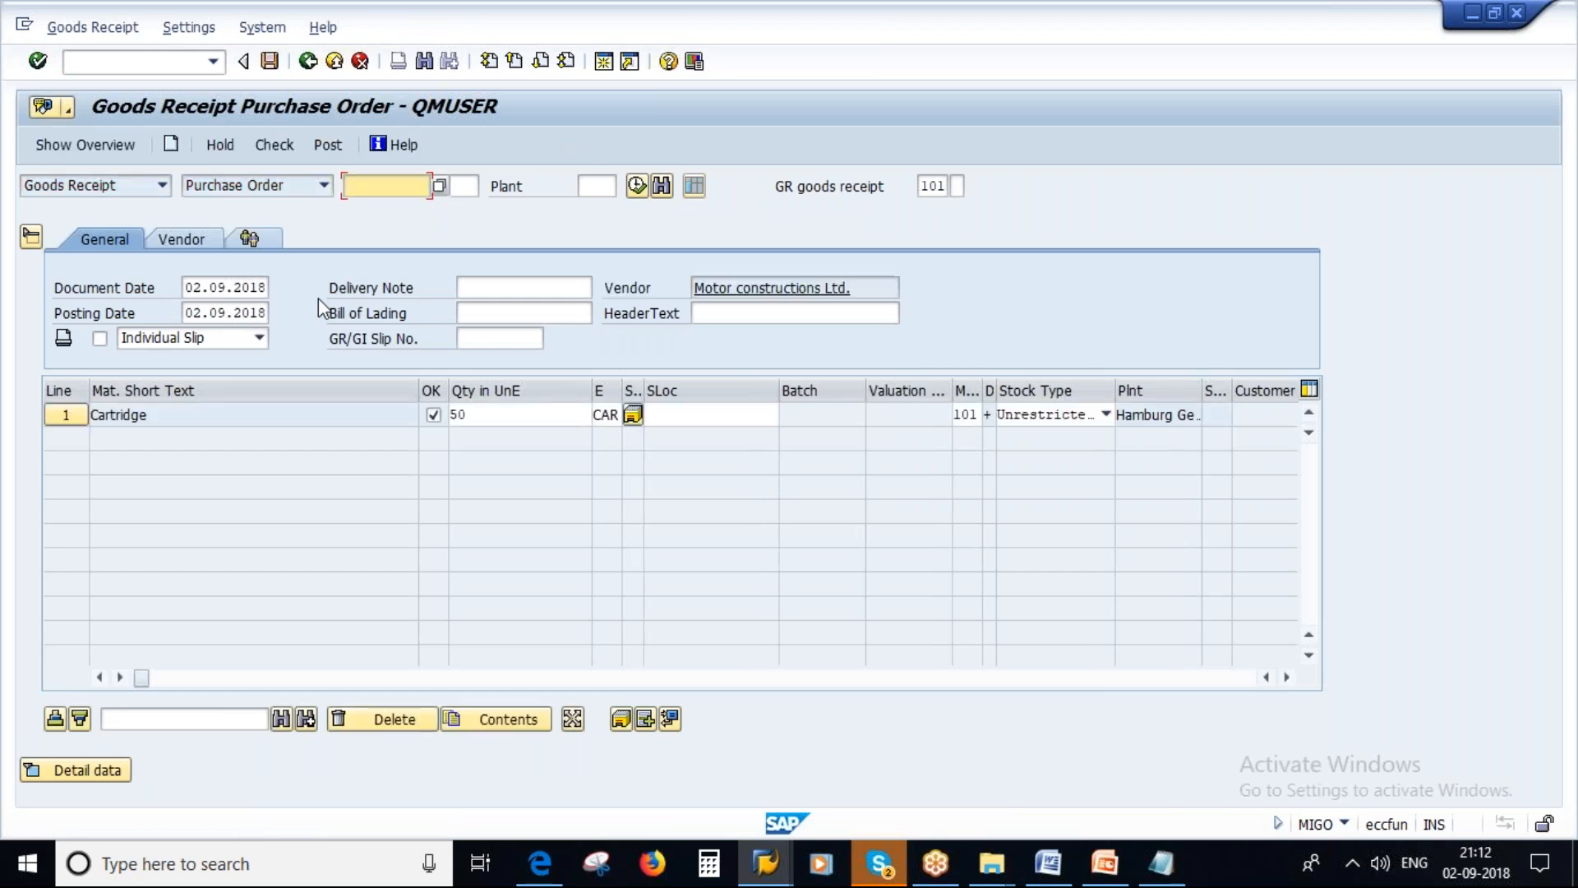
# Step: Set the Cartridge line's storage location to L000, then check and post the goods receipt
pyautogui.click(710, 415)
pyautogui.click(677, 429)
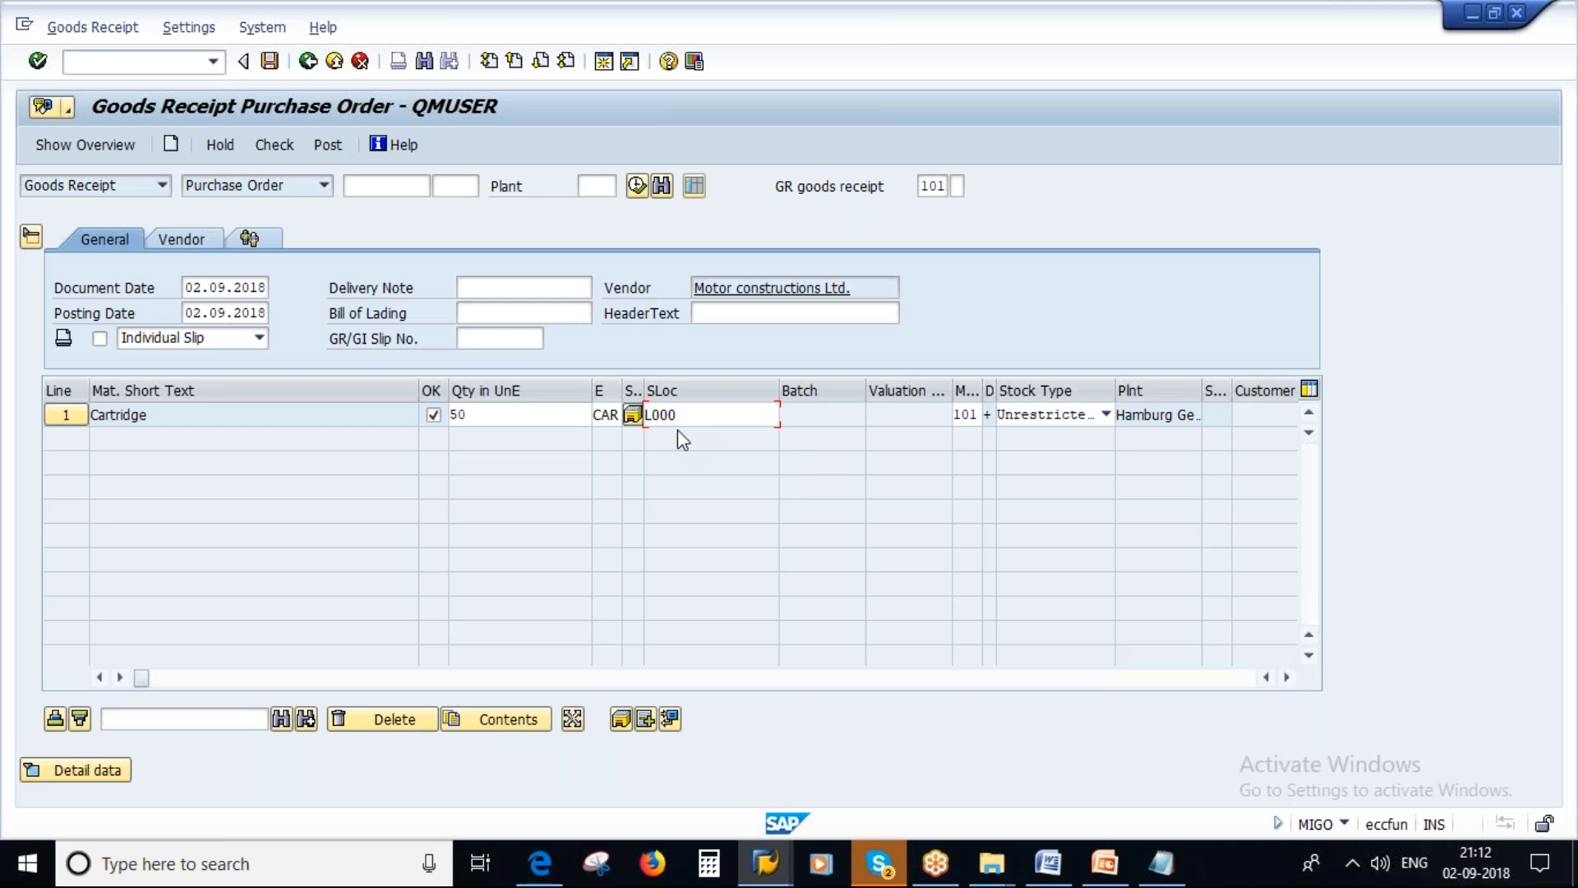
pyautogui.press('Return')
pyautogui.click(274, 145)
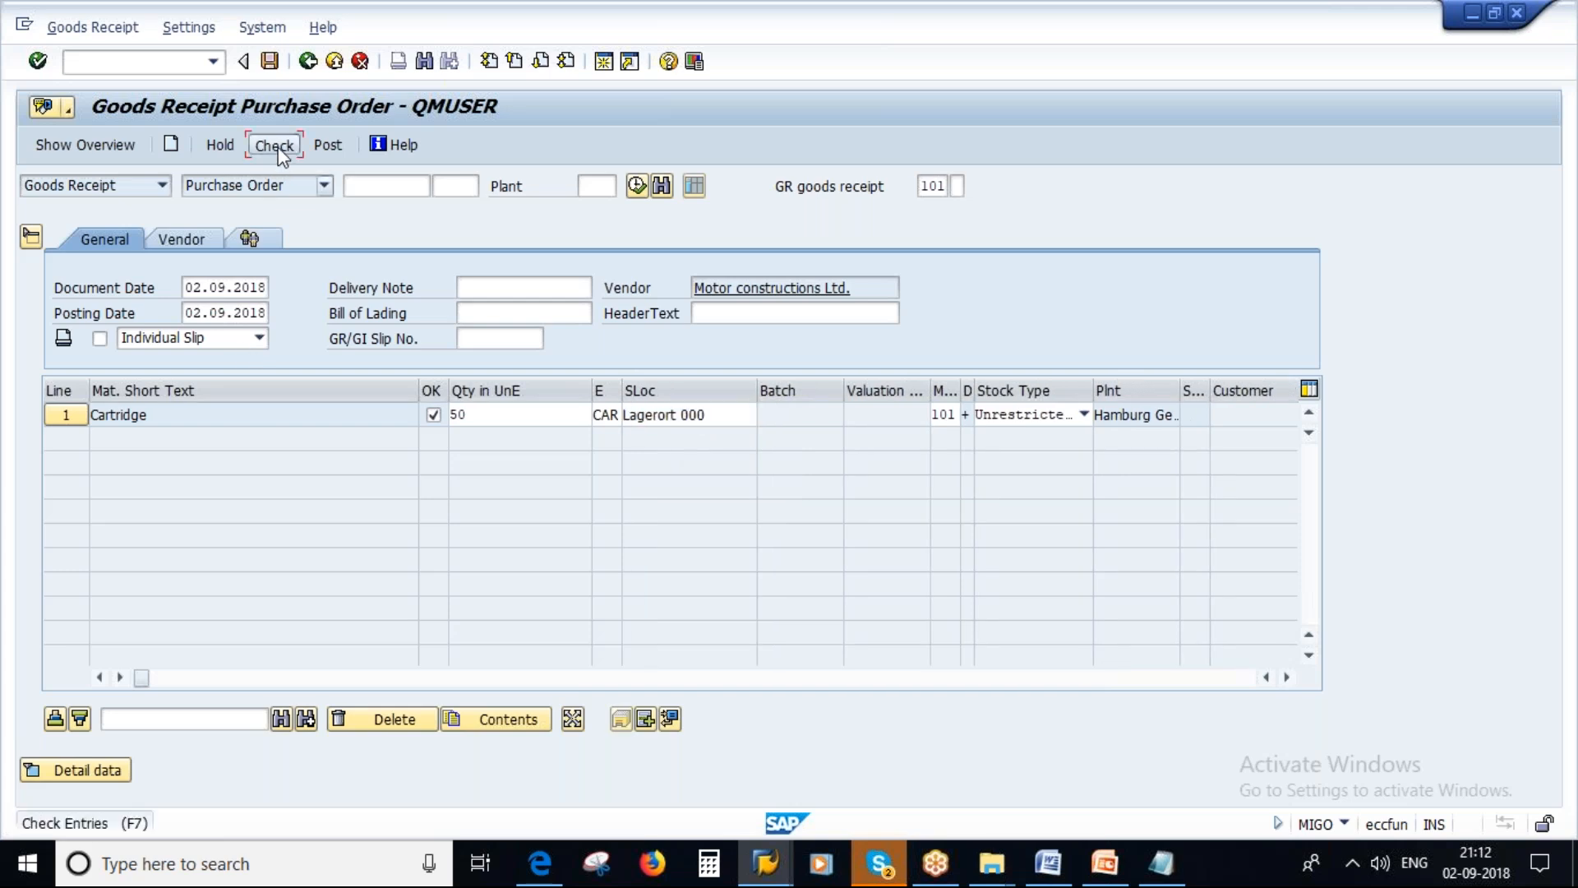
pyautogui.click(270, 61)
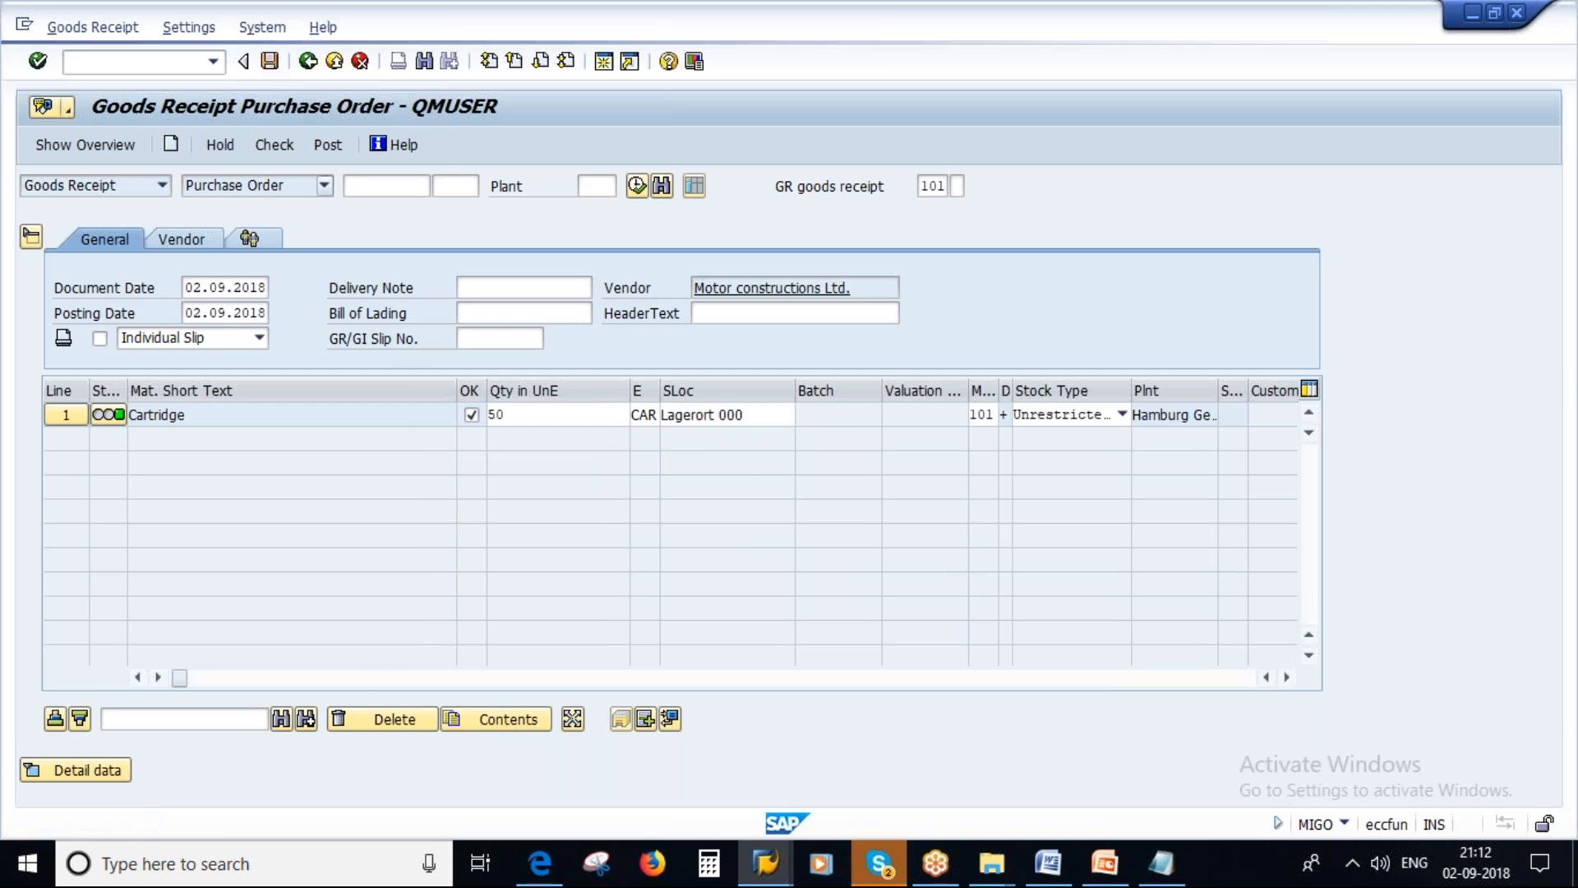
# Step: Select the purchase order number for reuse and go to the incoming invoice transaction MIRO
pyautogui.click(348, 185)
pyautogui.click(374, 200)
pyautogui.moveTo(350, 187); pyautogui.dragTo(462, 188)
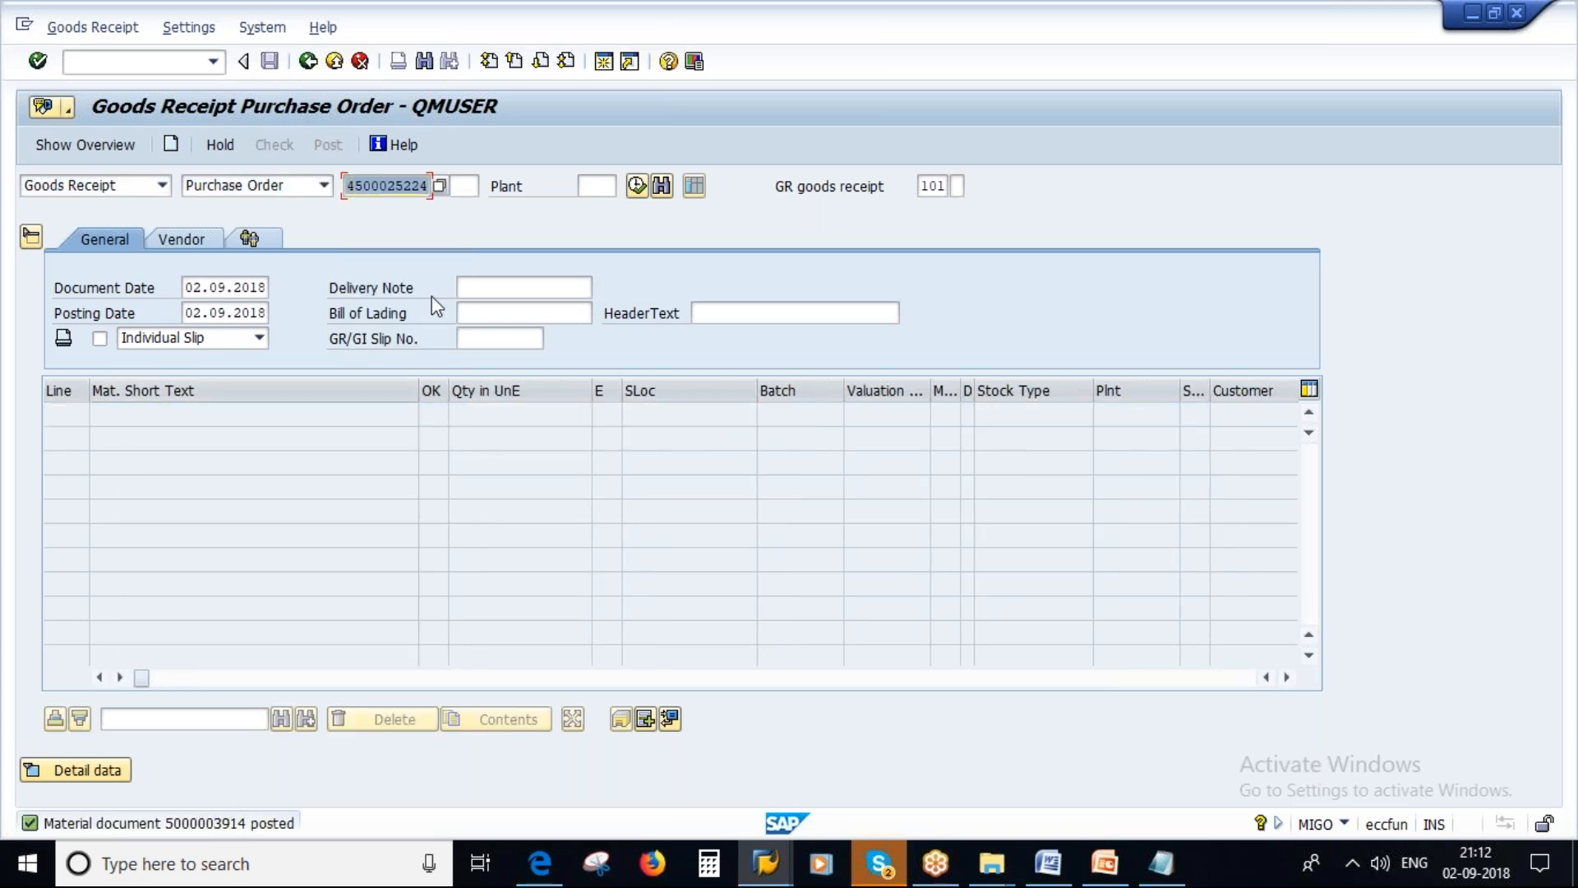
pyautogui.click(135, 62)
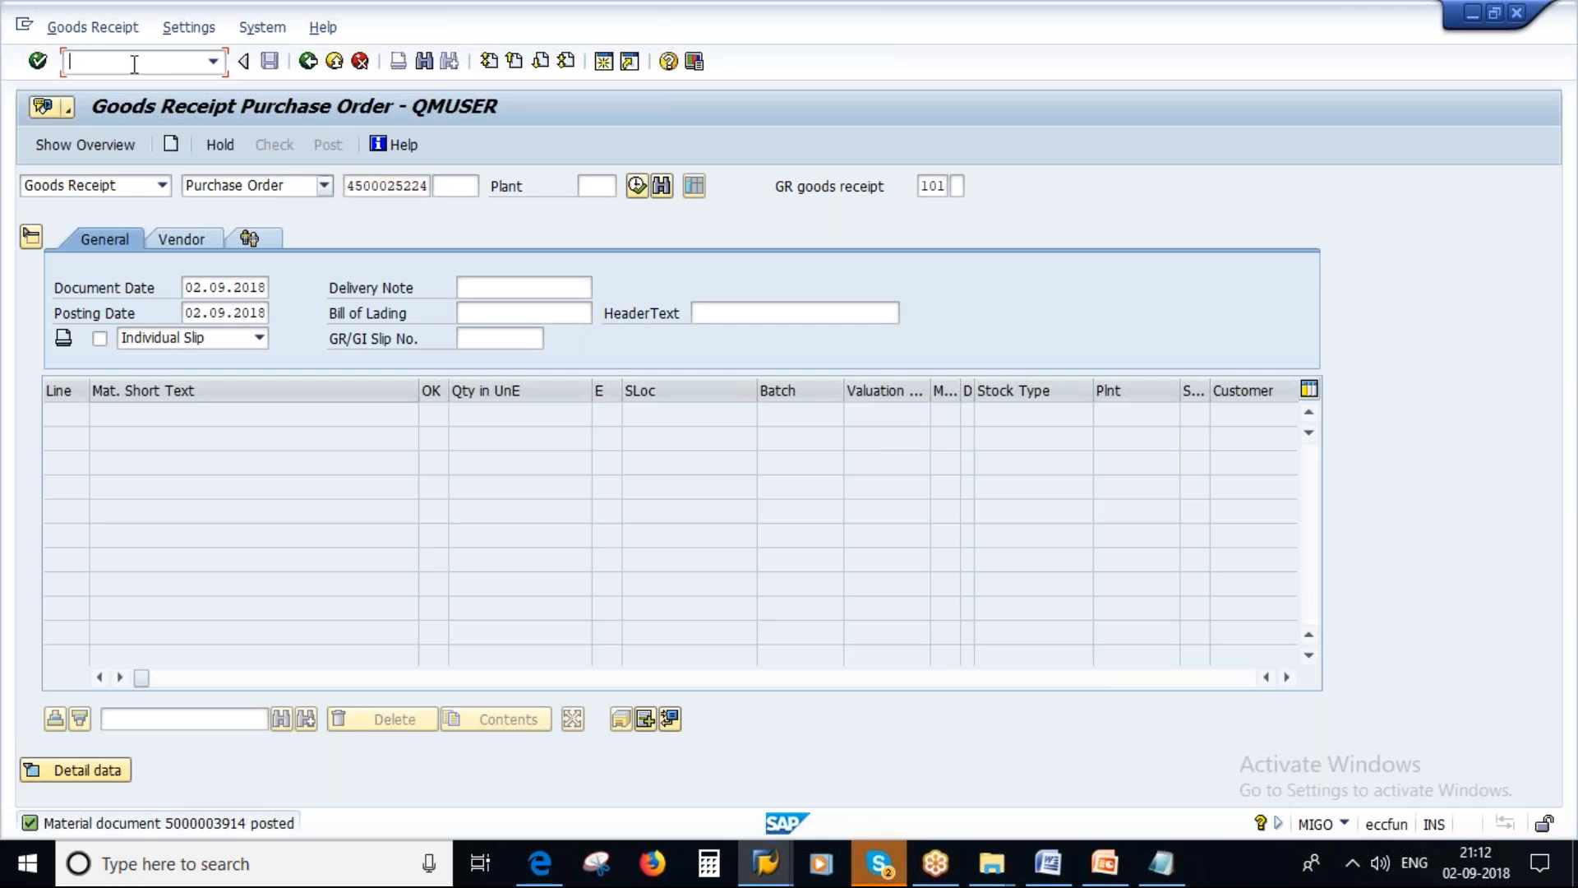
pyautogui.write('/nmiro')
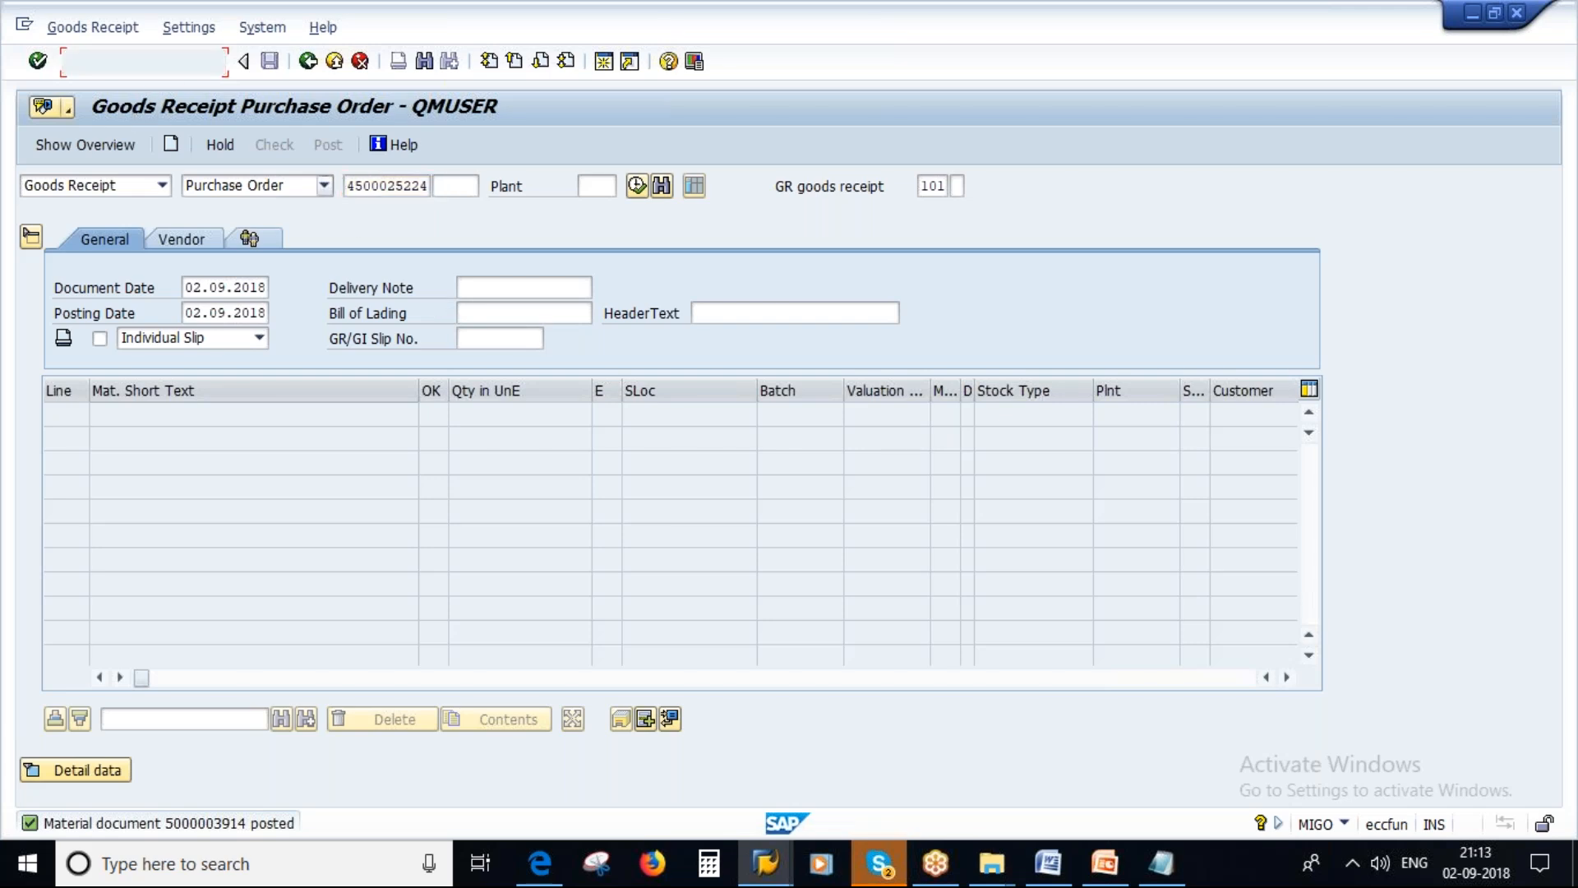
pyautogui.press('Return')
# Step: Set the invoice date to 02.09.2018 and load the purchase order's items into the invoice
pyautogui.click(200, 313)
pyautogui.click(200, 335)
pyautogui.press('Return')
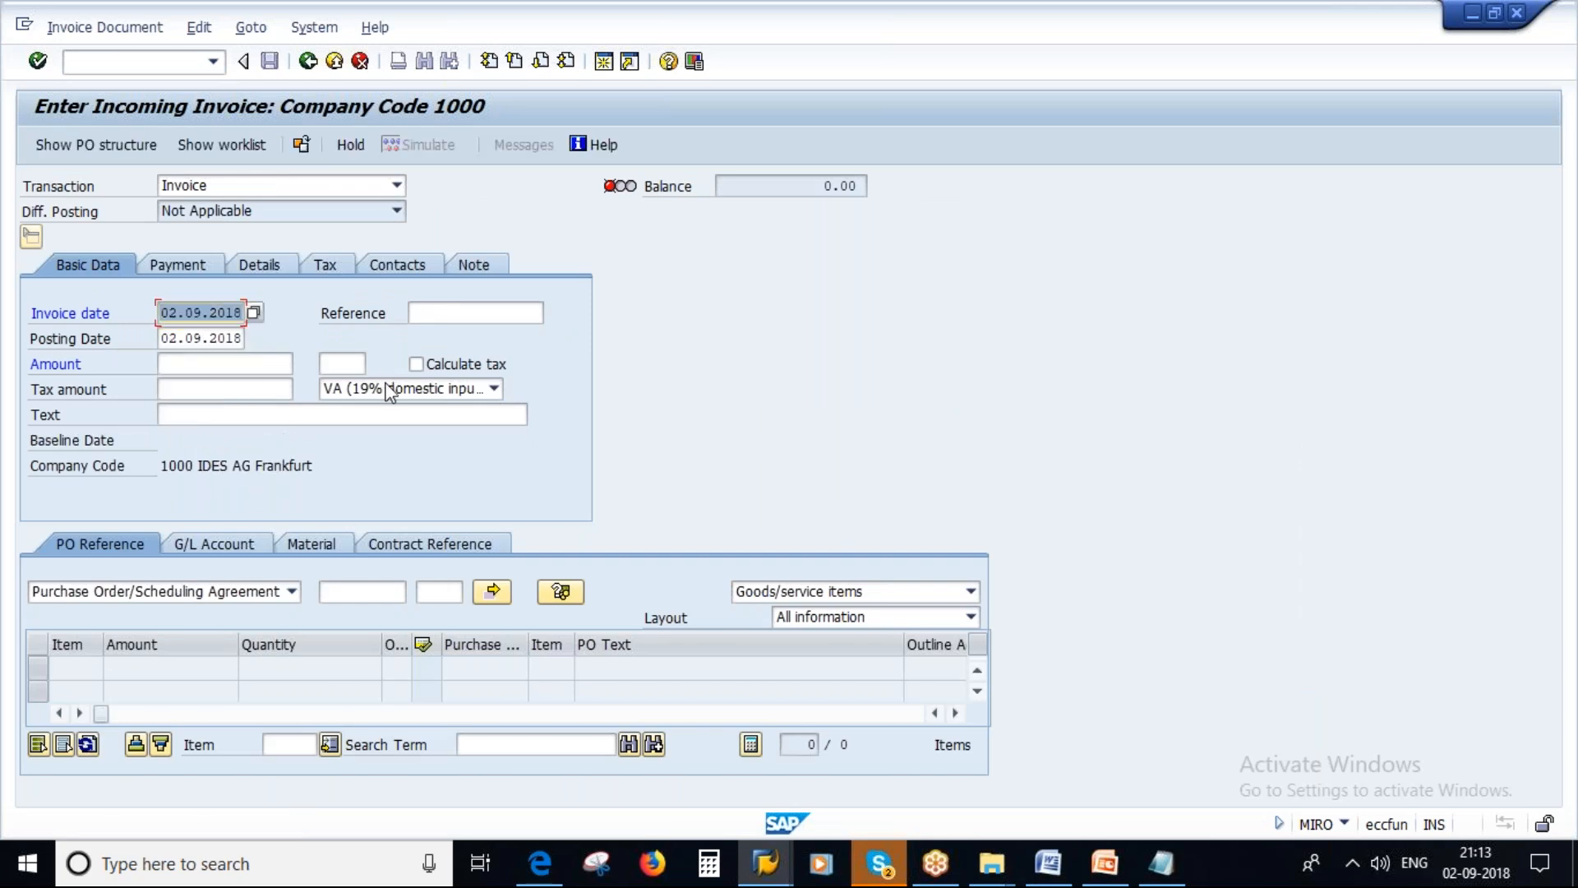
pyautogui.click(358, 597)
pyautogui.write('4500025224')
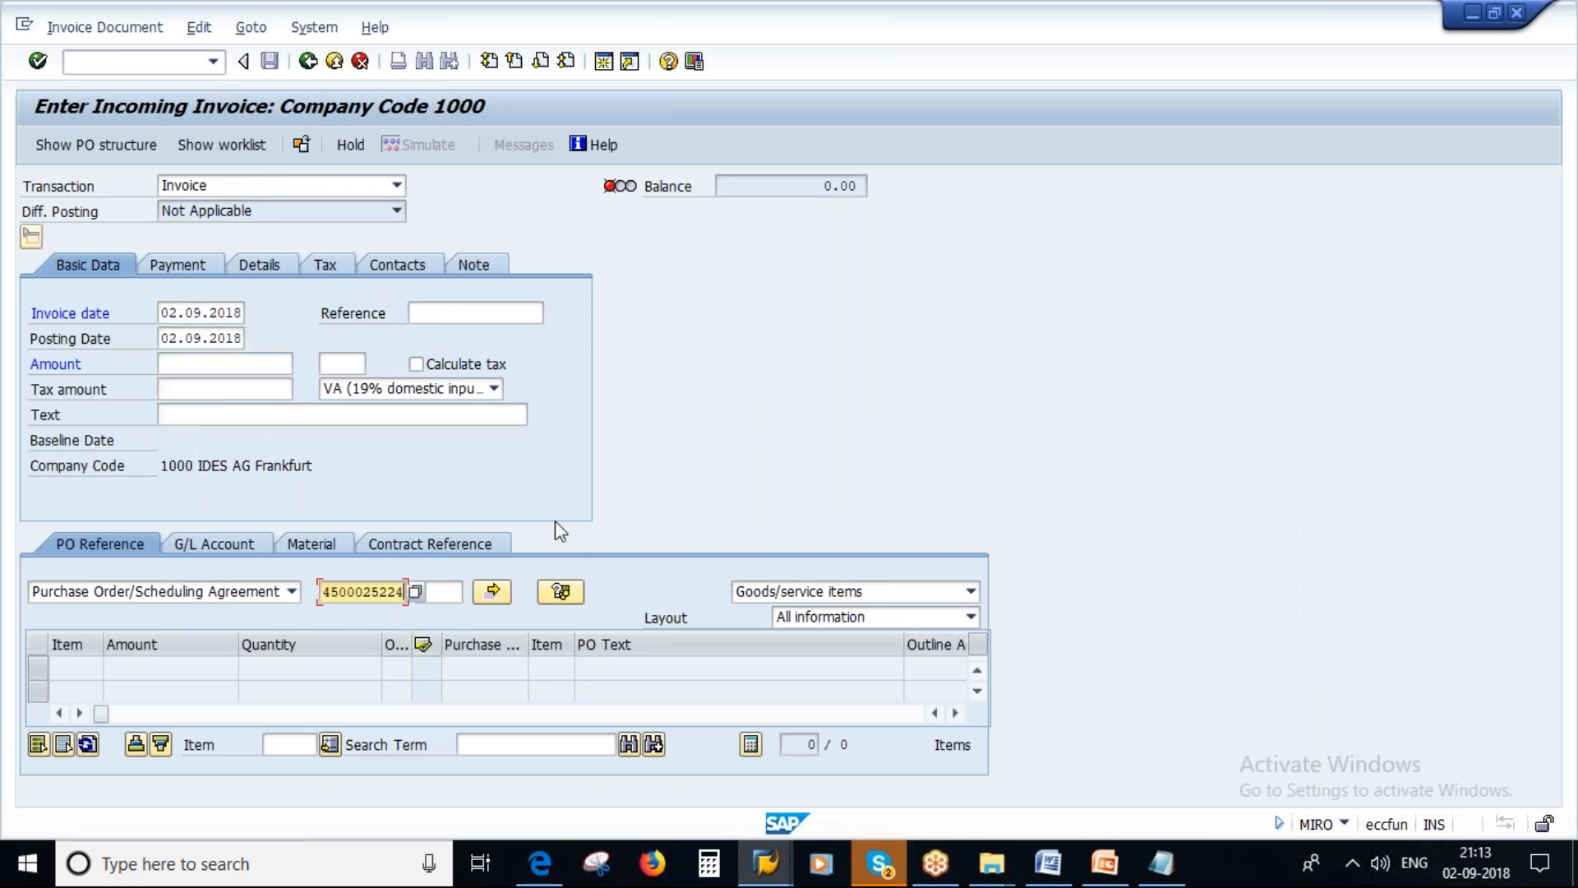
pyautogui.press('Return')
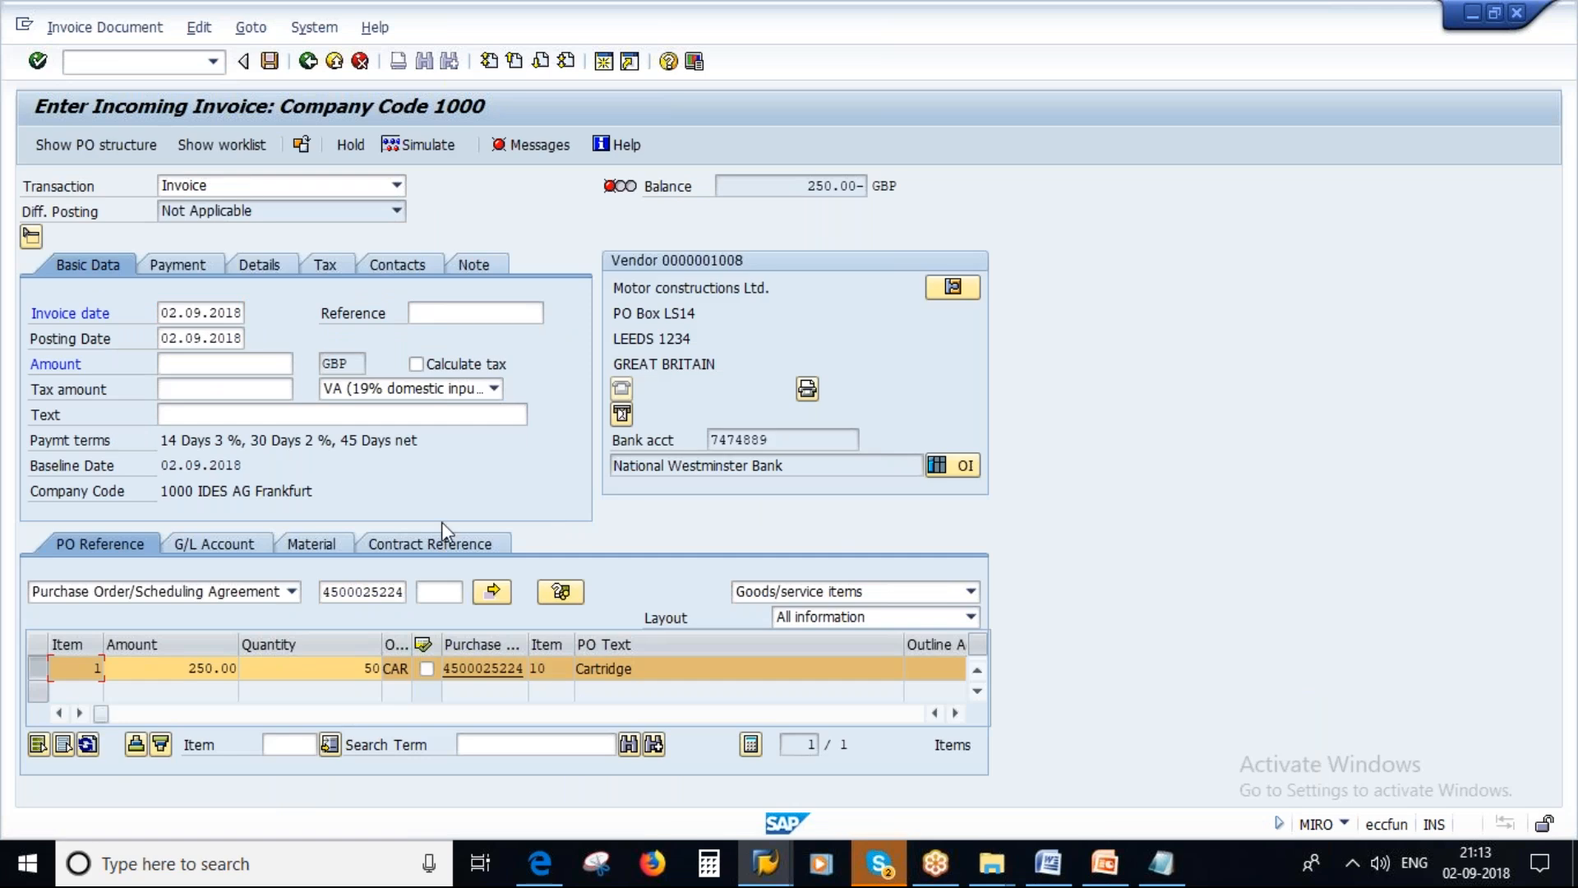
# Step: Examine the invoice's payment data and the exchange rate in its details
pyautogui.click(182, 268)
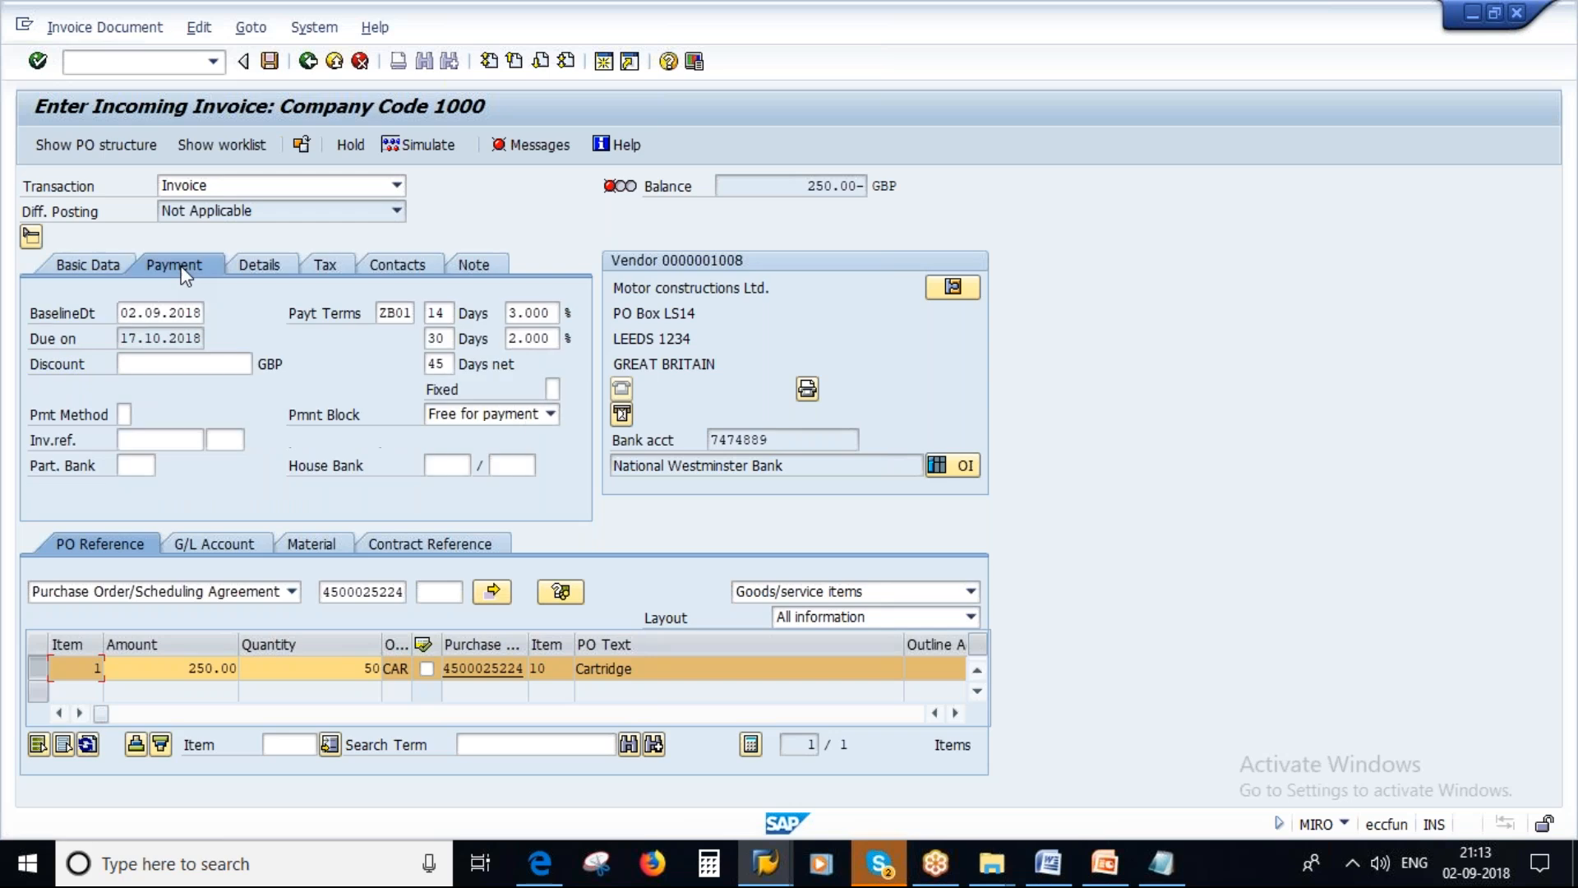
pyautogui.click(261, 268)
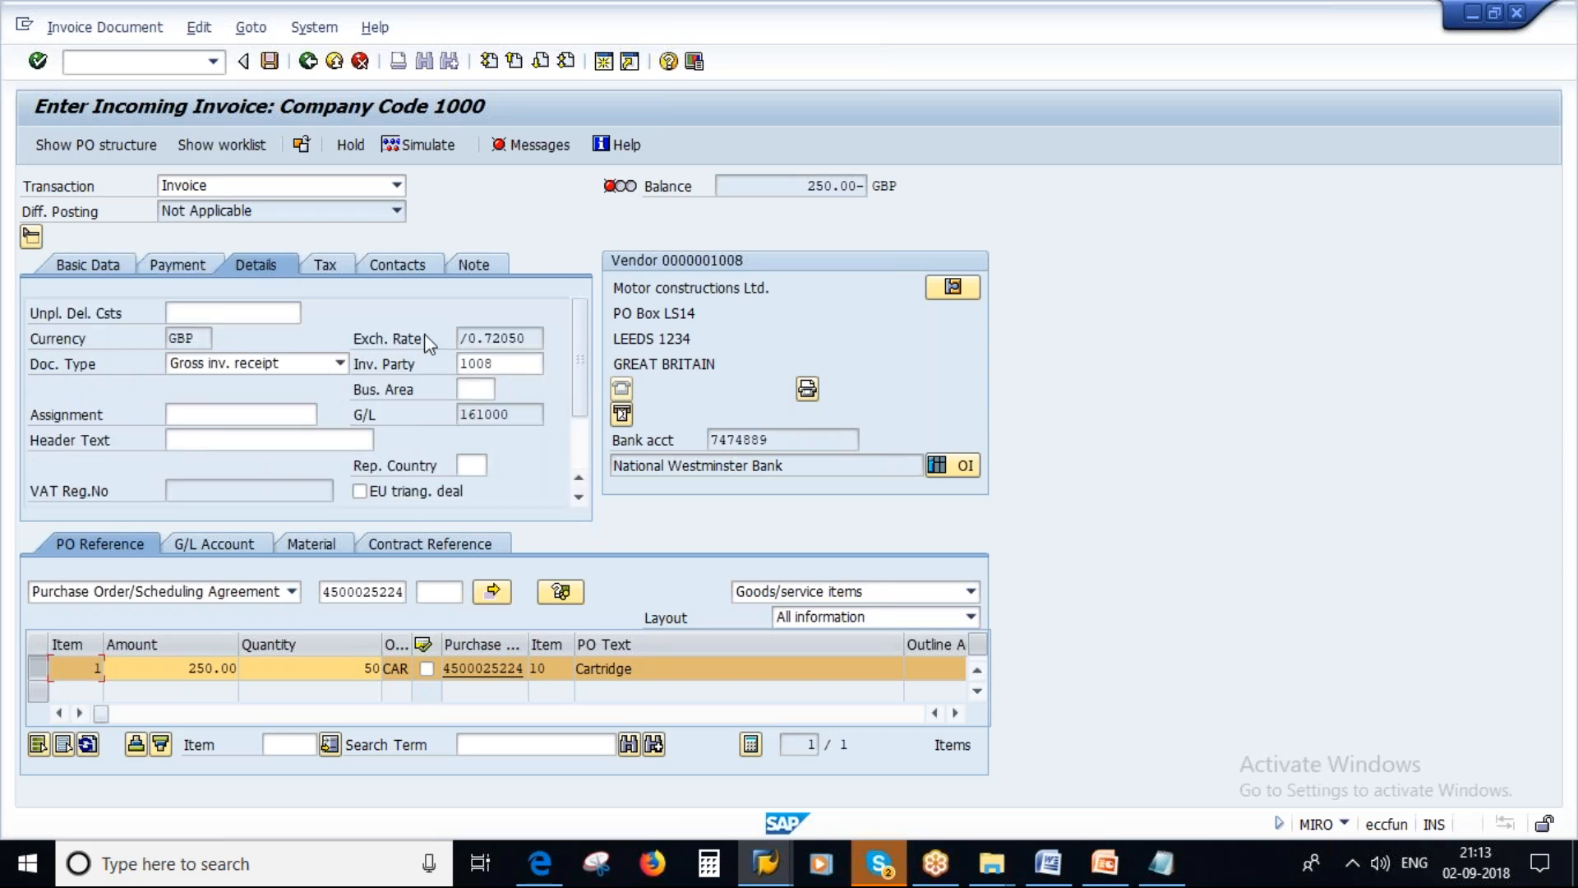
pyautogui.moveTo(526, 339); pyautogui.dragTo(457, 339)
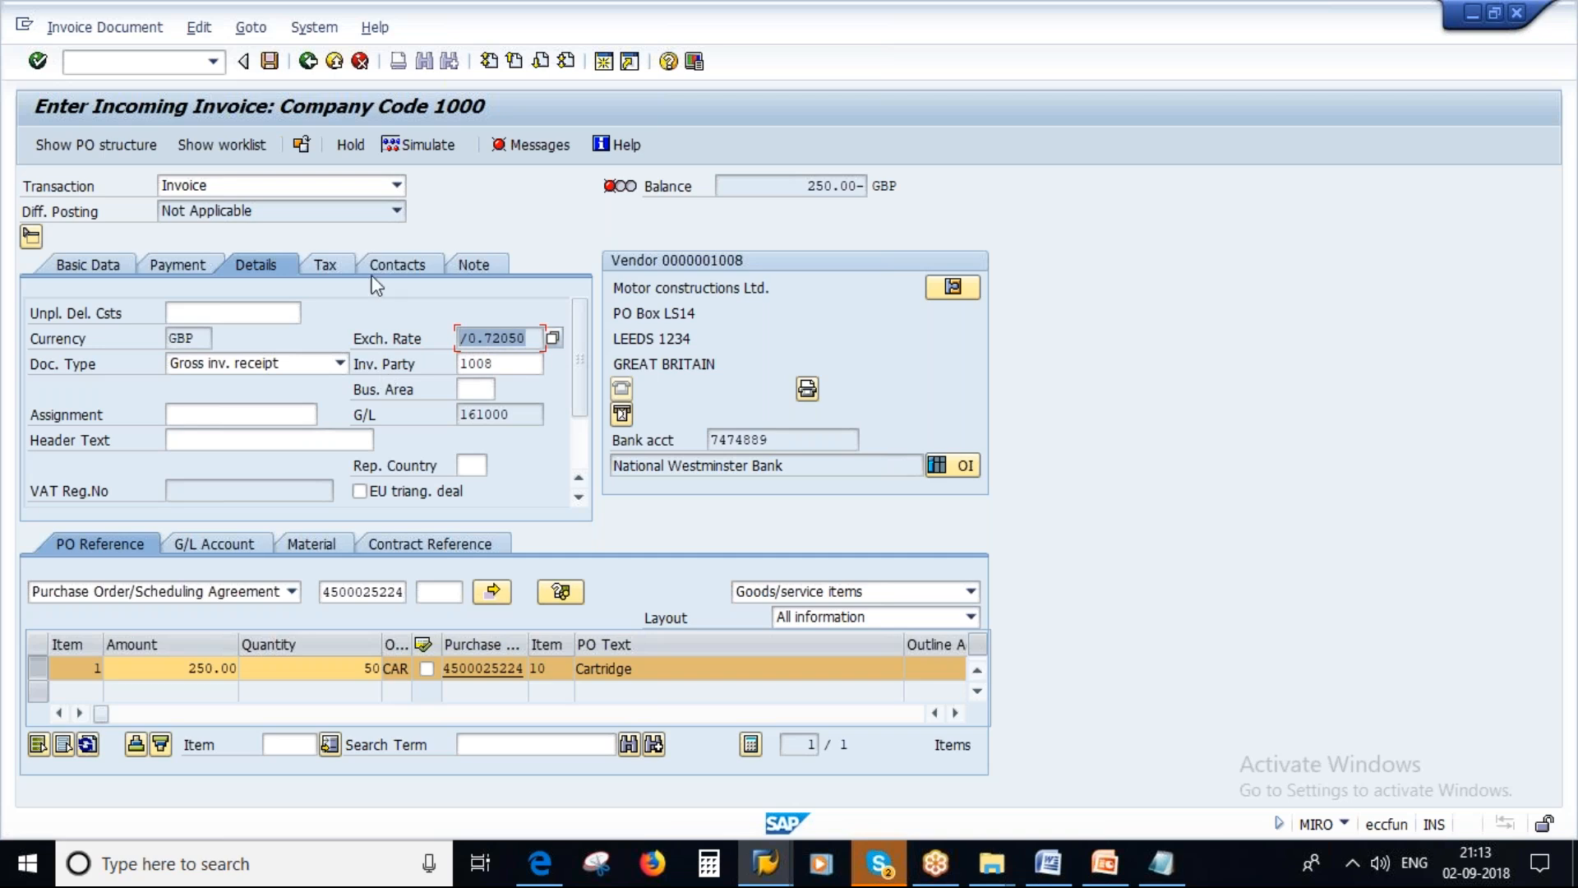
# Step: Discard the invoice without posting and start a new MIRO invoice dated 02.09.2018
pyautogui.click(308, 62)
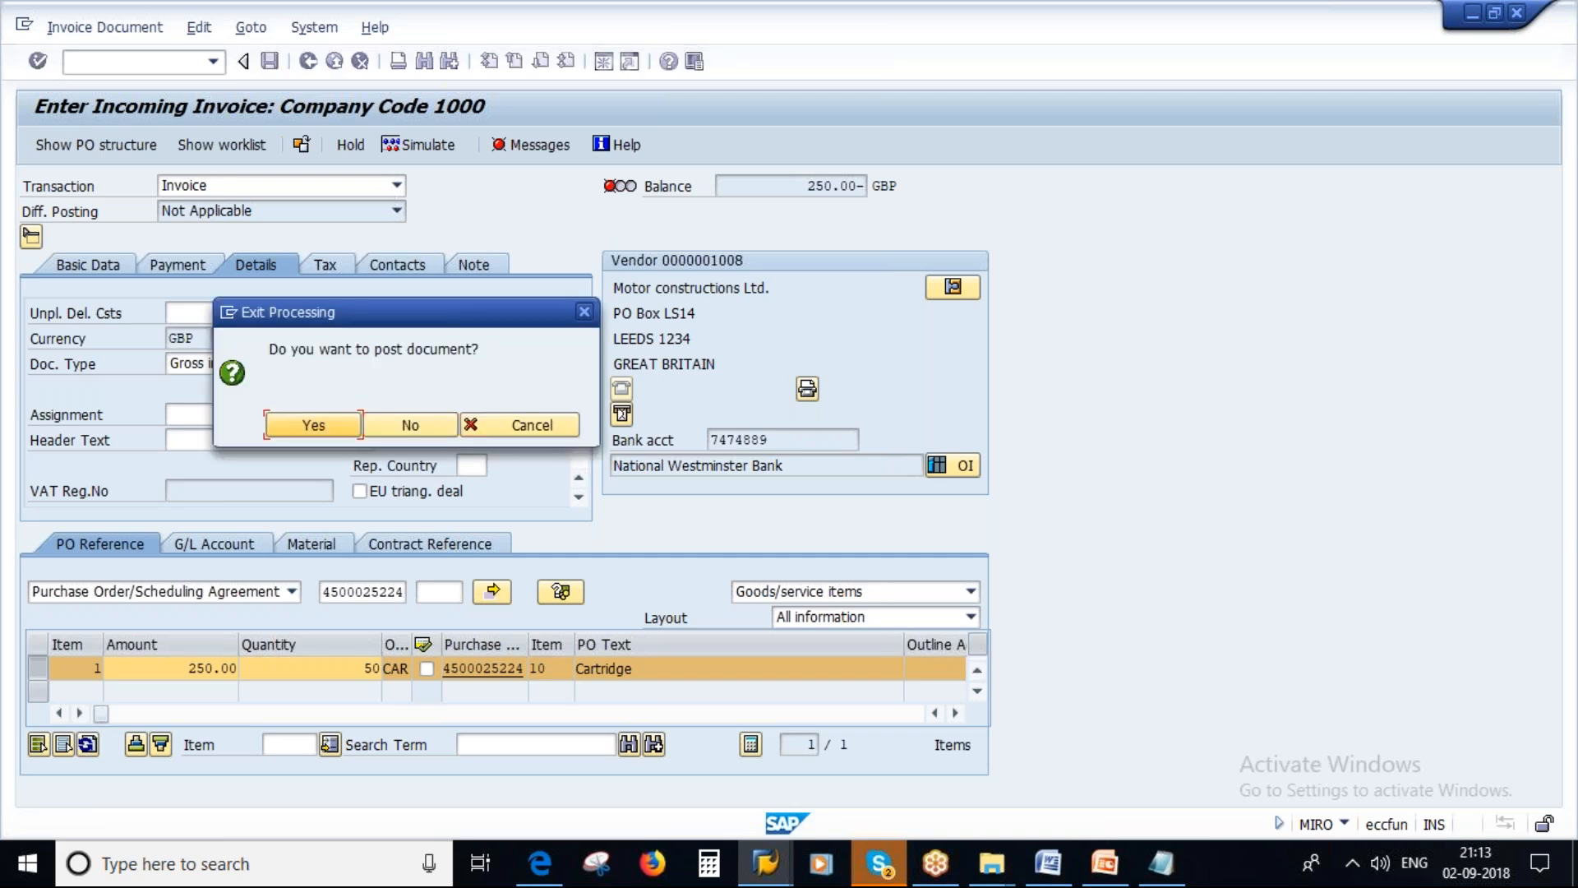
pyautogui.click(410, 425)
pyautogui.write('miro')
pyautogui.press('Return')
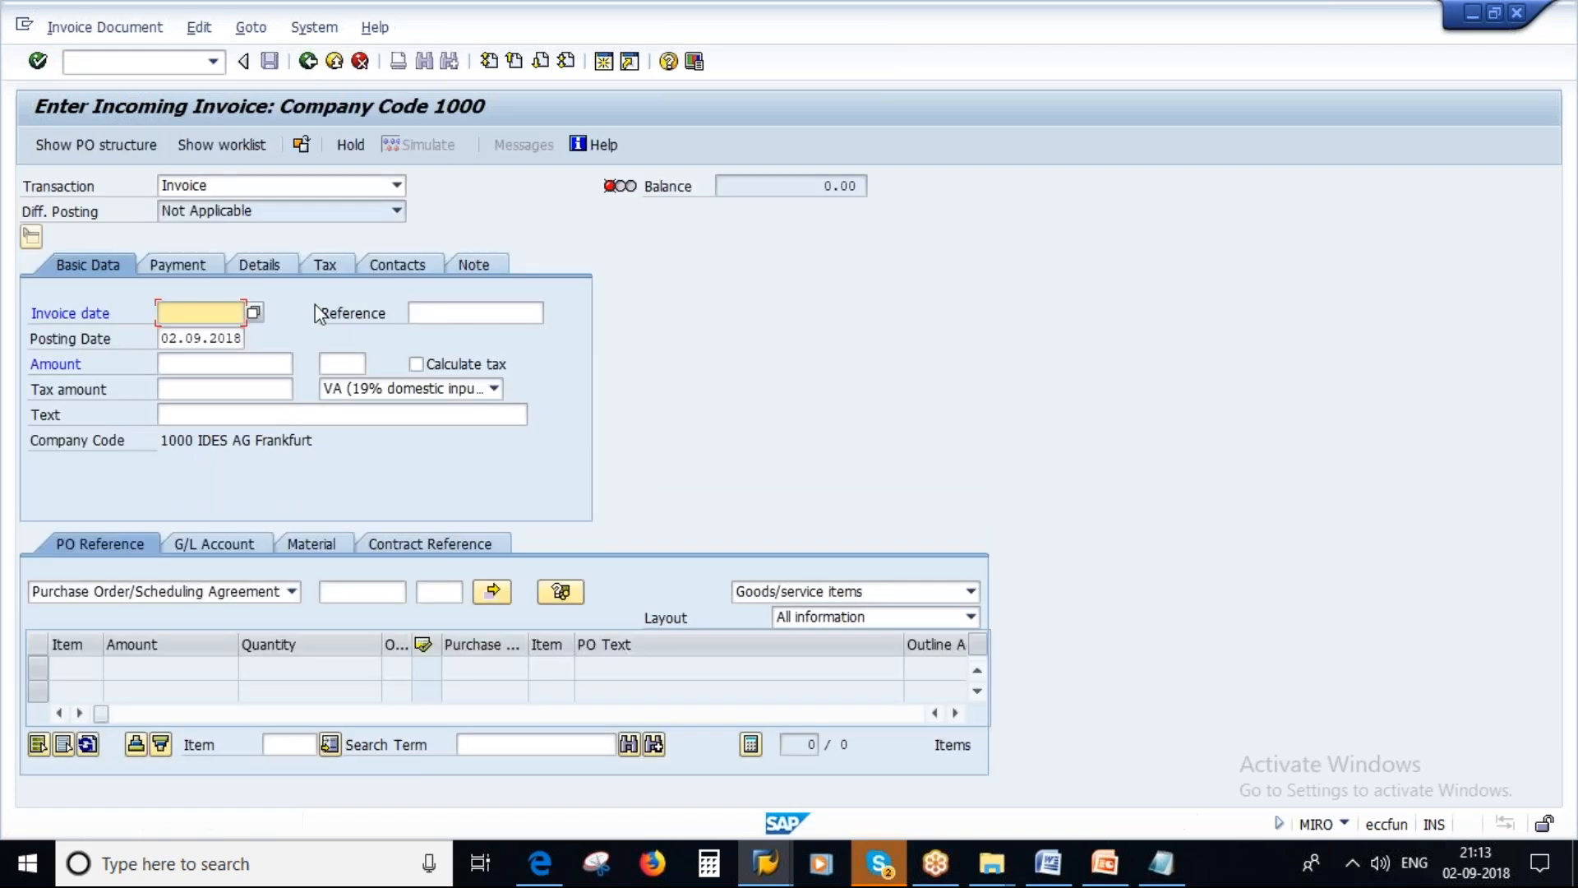
pyautogui.click(234, 313)
pyautogui.click(228, 337)
pyautogui.press('Return')
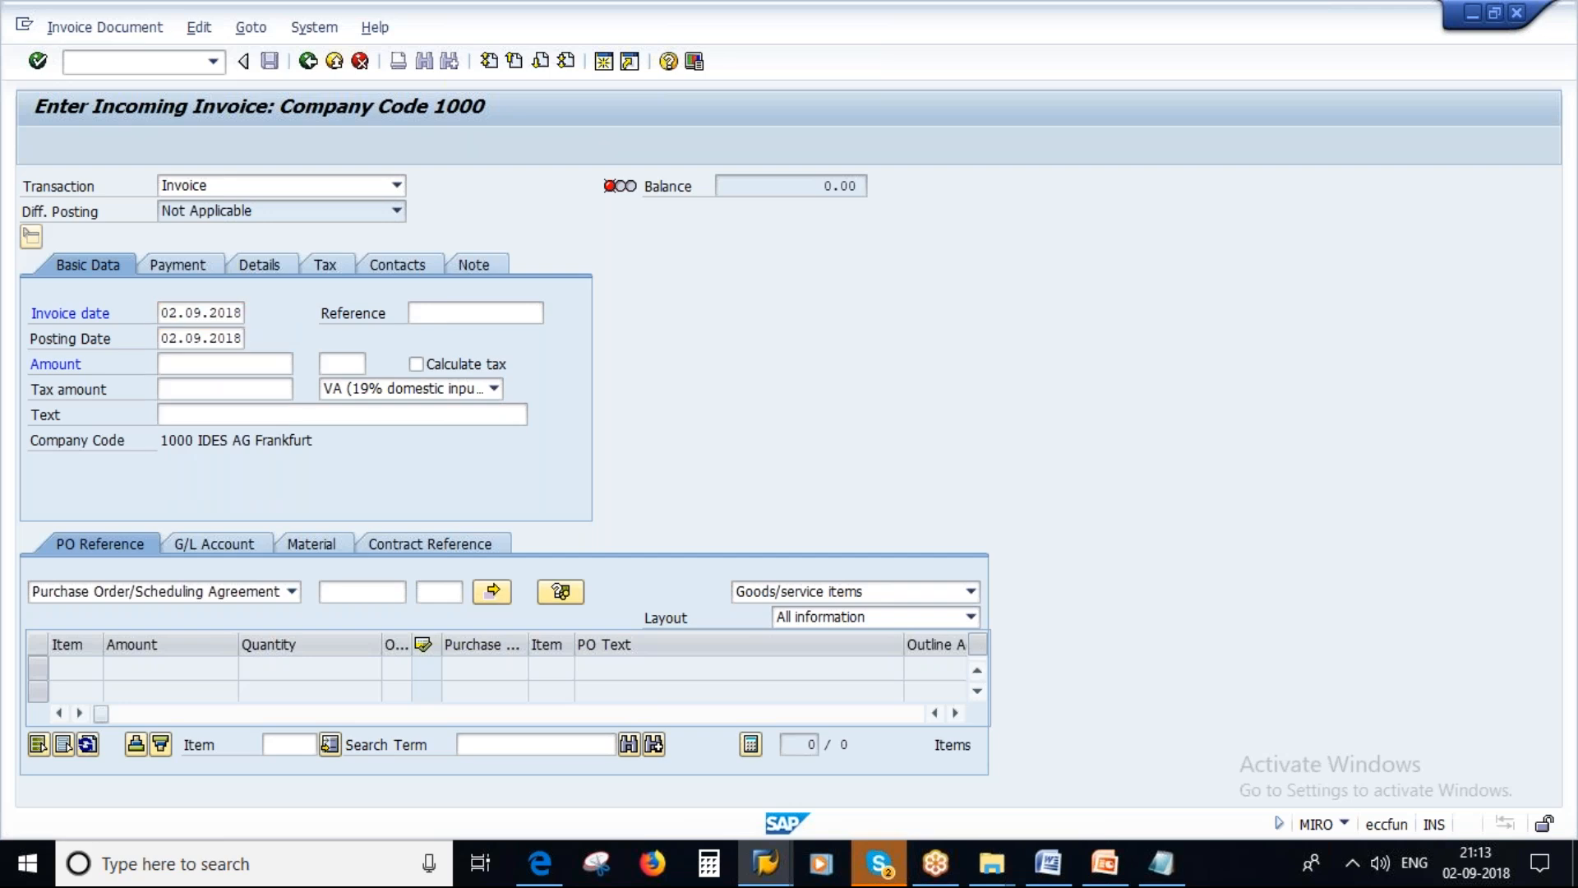
# Step: Examine the exchange rate field in the new invoice's details without assigning a purchase order
pyautogui.click(259, 264)
pyautogui.click(498, 340)
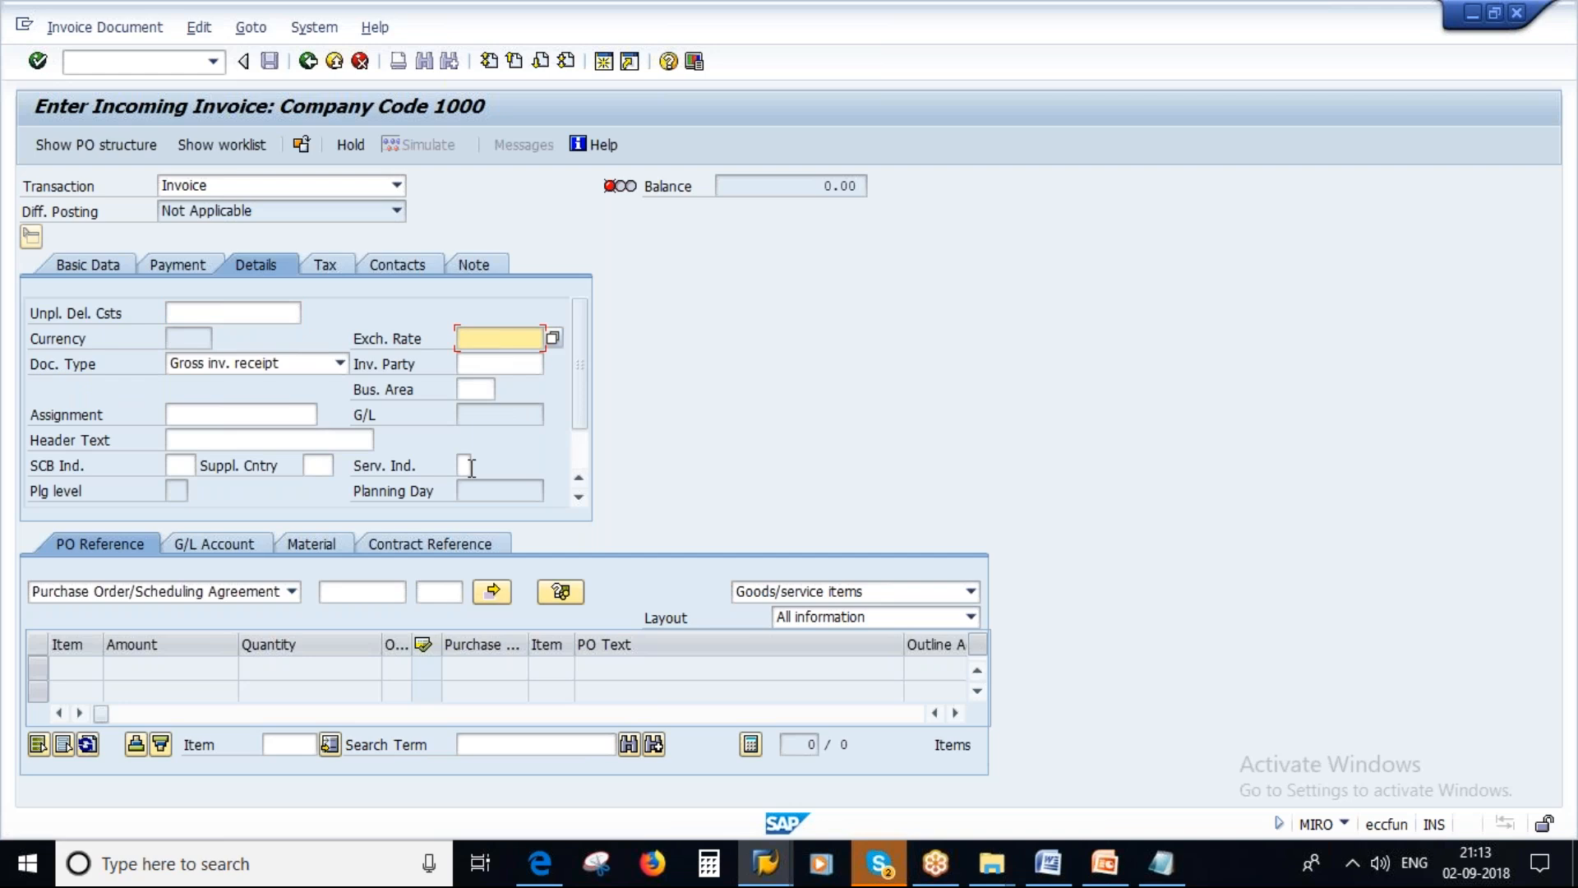
pyautogui.click(356, 590)
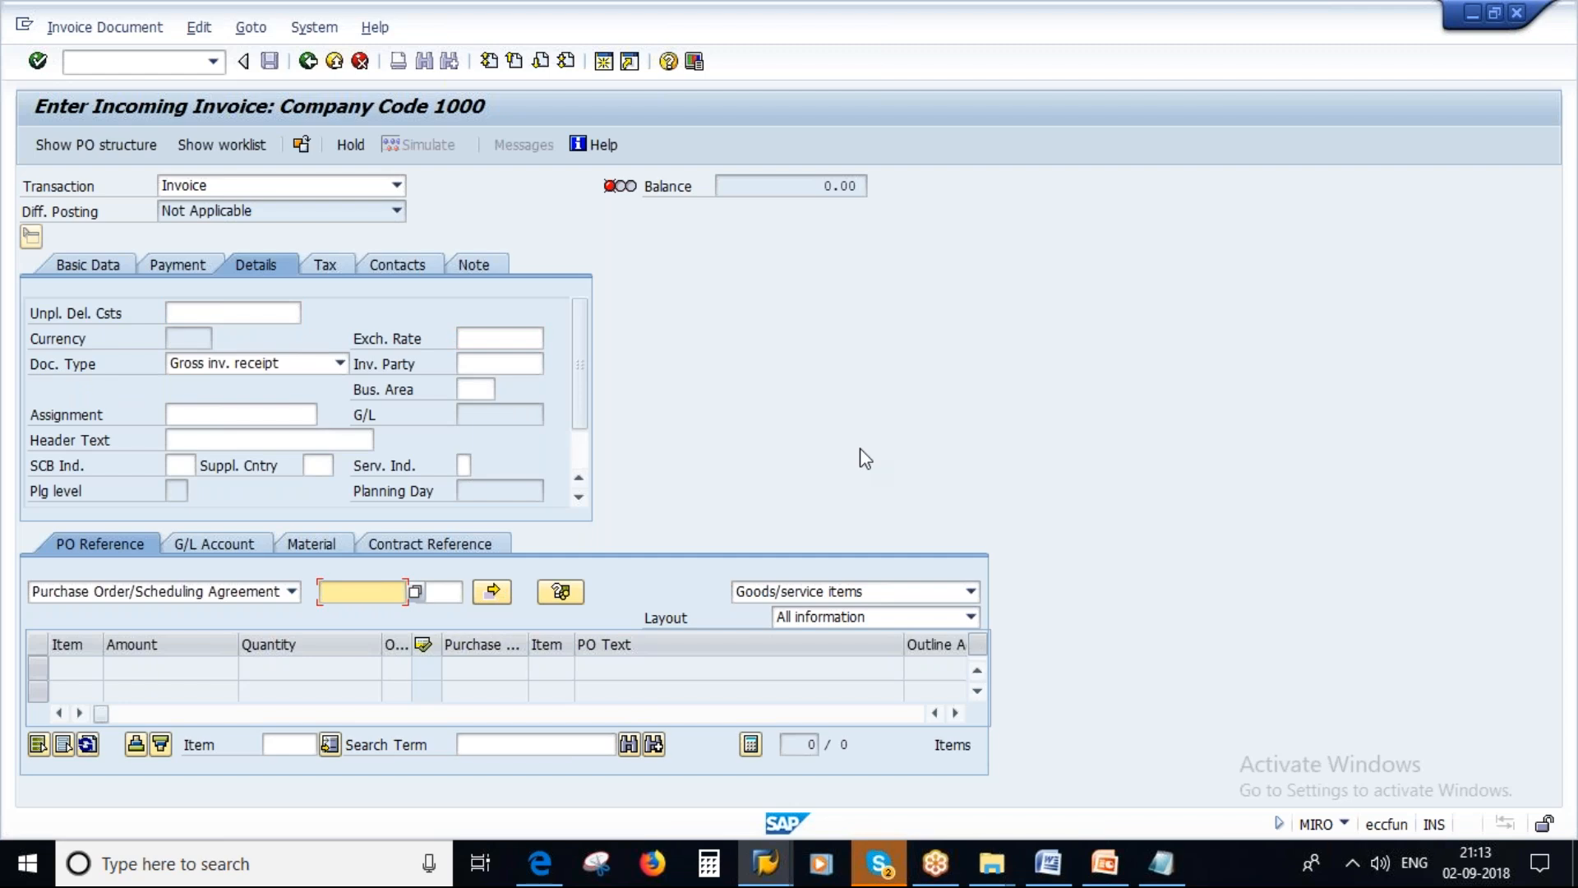
pyautogui.click(491, 340)
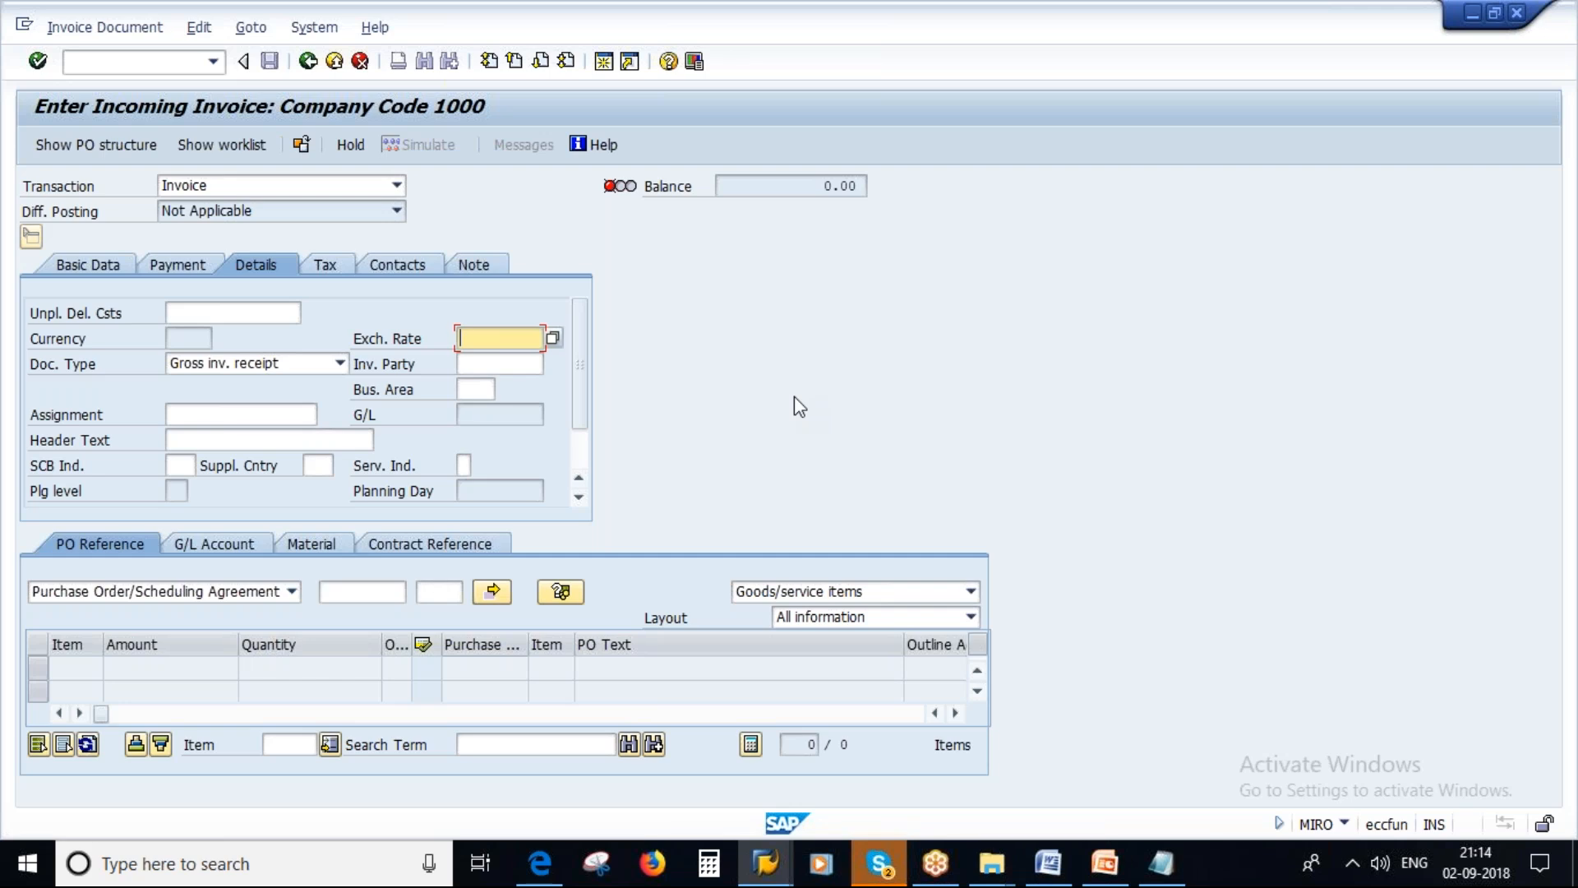
# Step: Switch to PowerPoint to view the Invoices in Foreign Currency slide, and return to the SAP invoice
pyautogui.press('F1')
pyautogui.hotkey('alt', 'Tab')
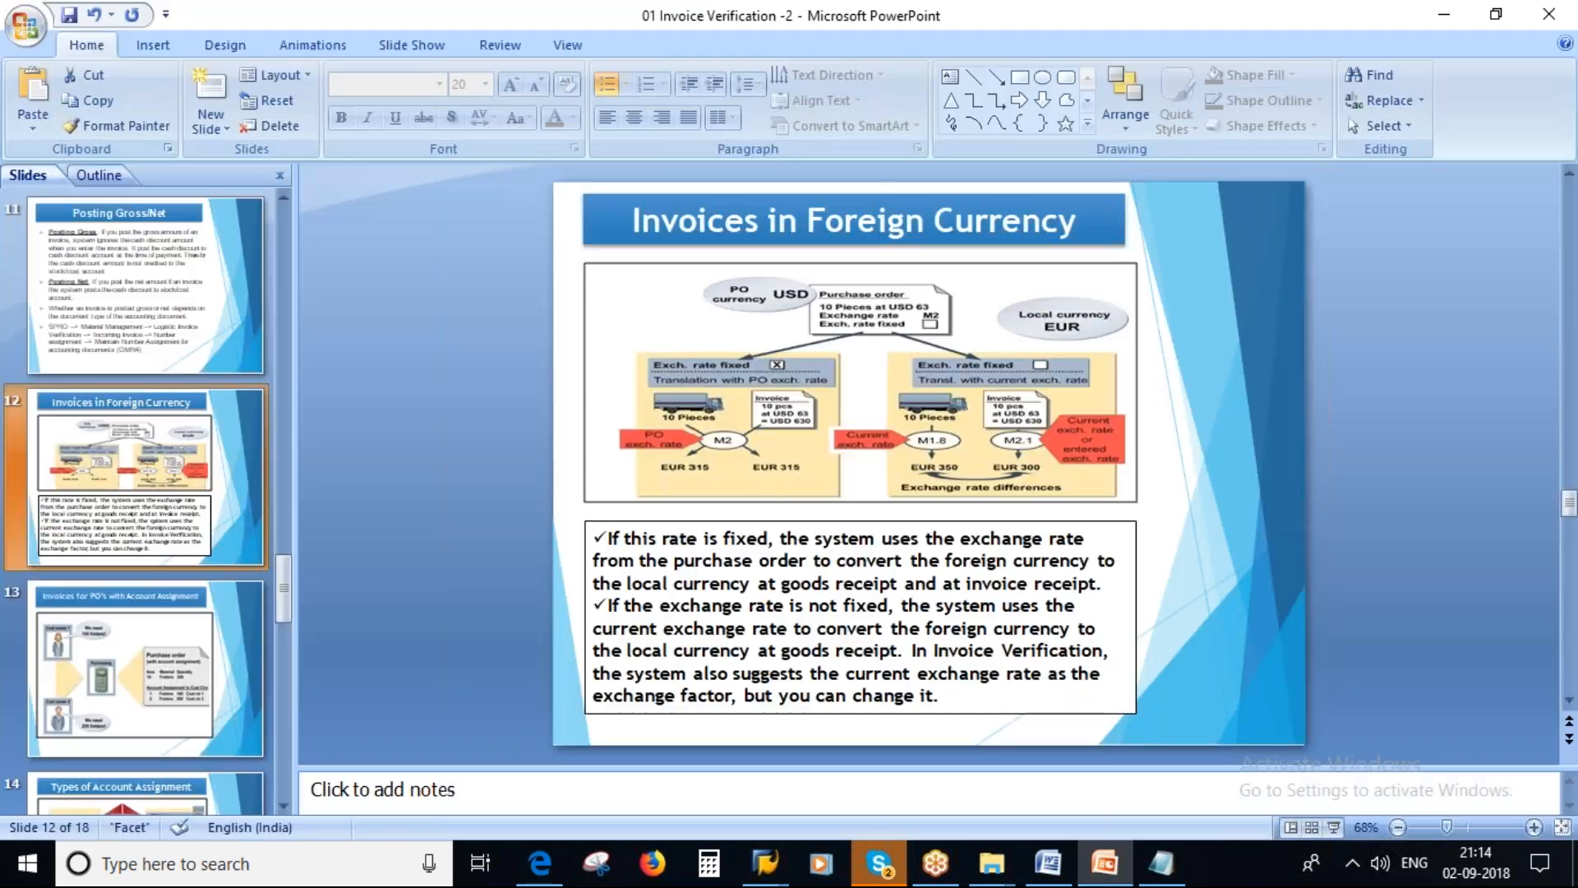
pyautogui.click(765, 863)
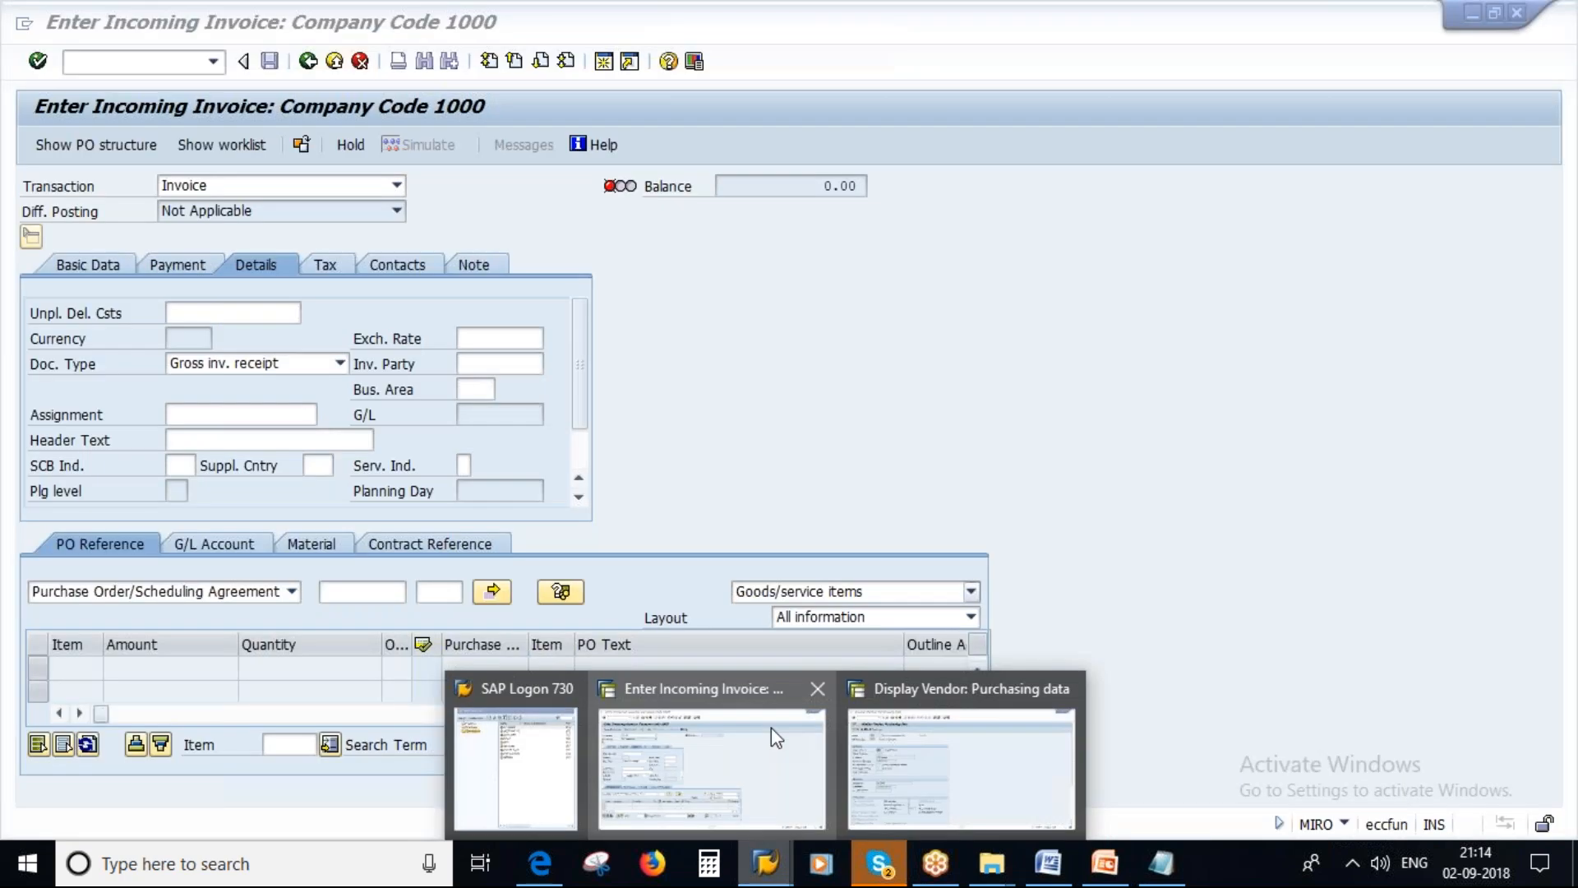
pyautogui.click(771, 727)
# Step: Leave the vendor display in the other SAP session, open the purchase order in ME22N and expand its header
pyautogui.click(765, 863)
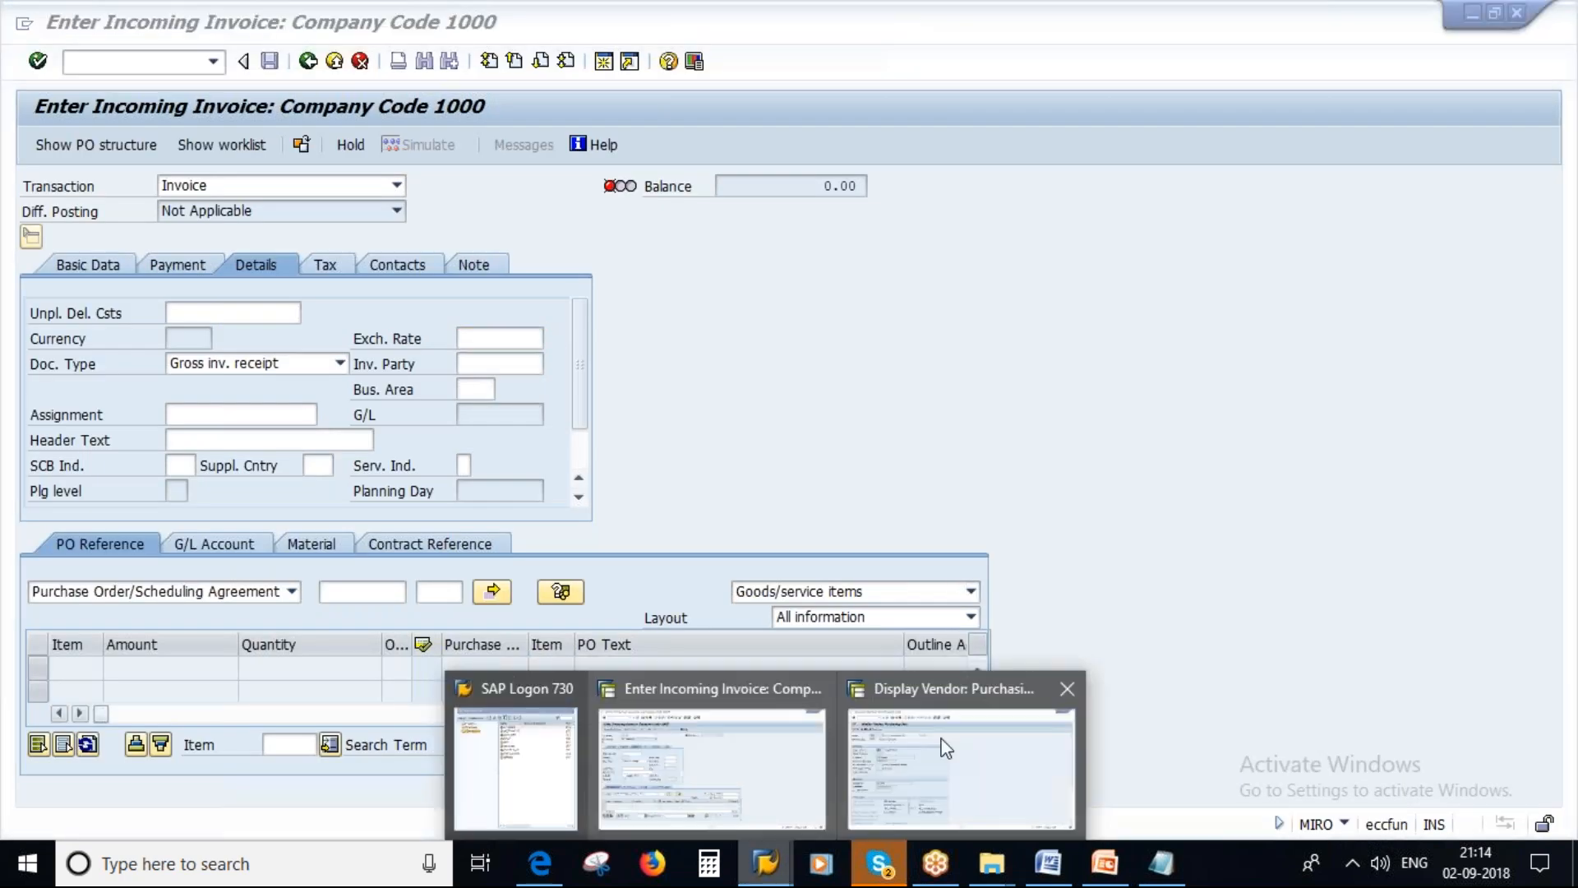
pyautogui.click(947, 748)
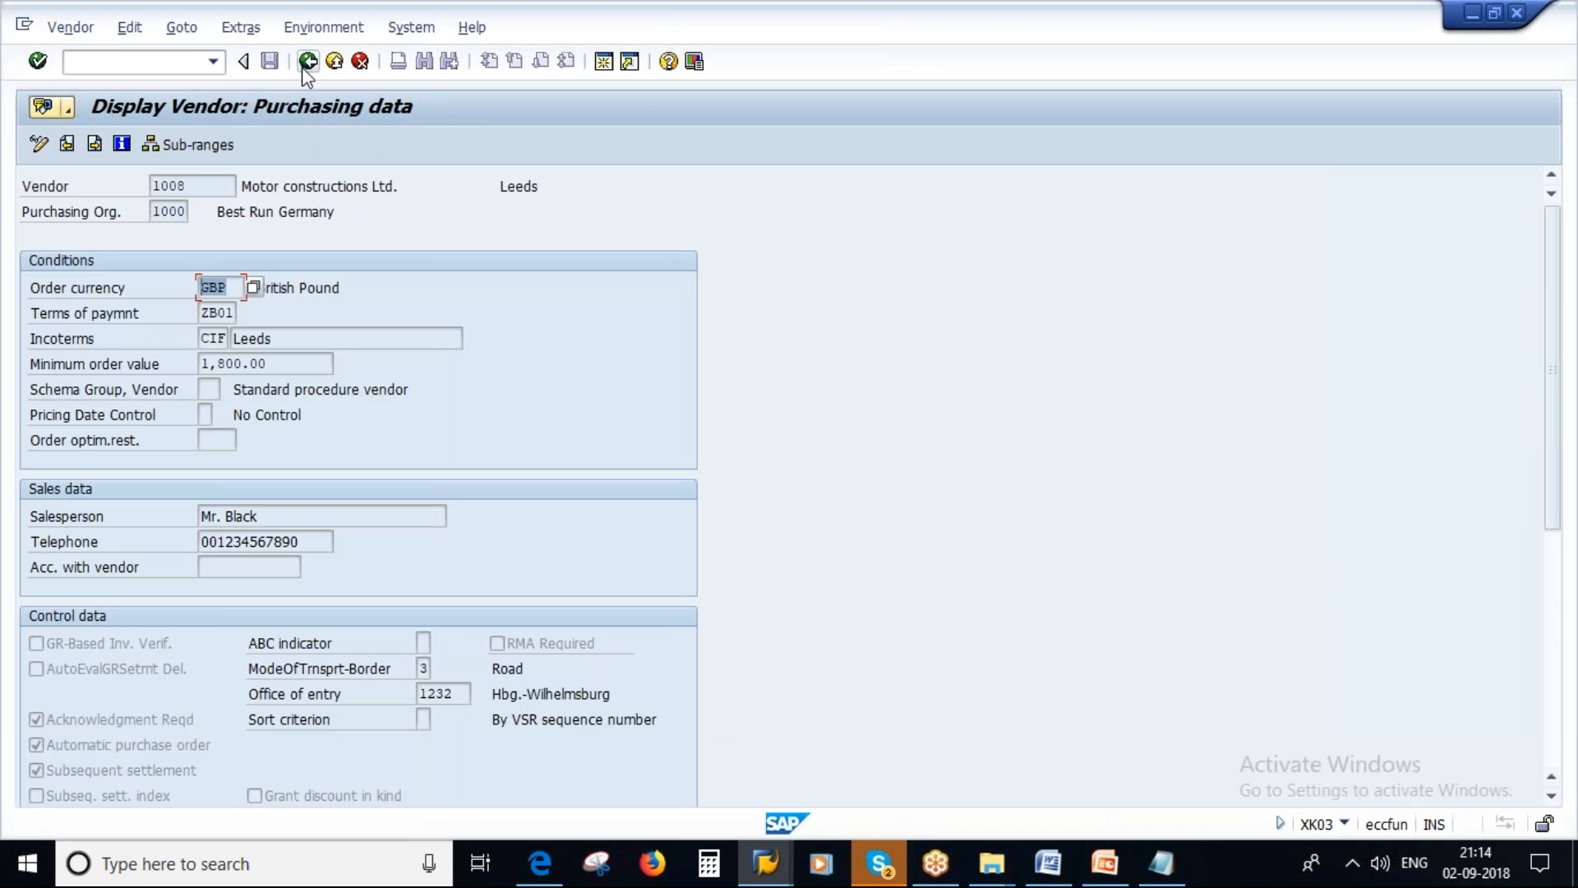
pyautogui.click(307, 62)
pyautogui.click(307, 62)
pyautogui.write('me22n')
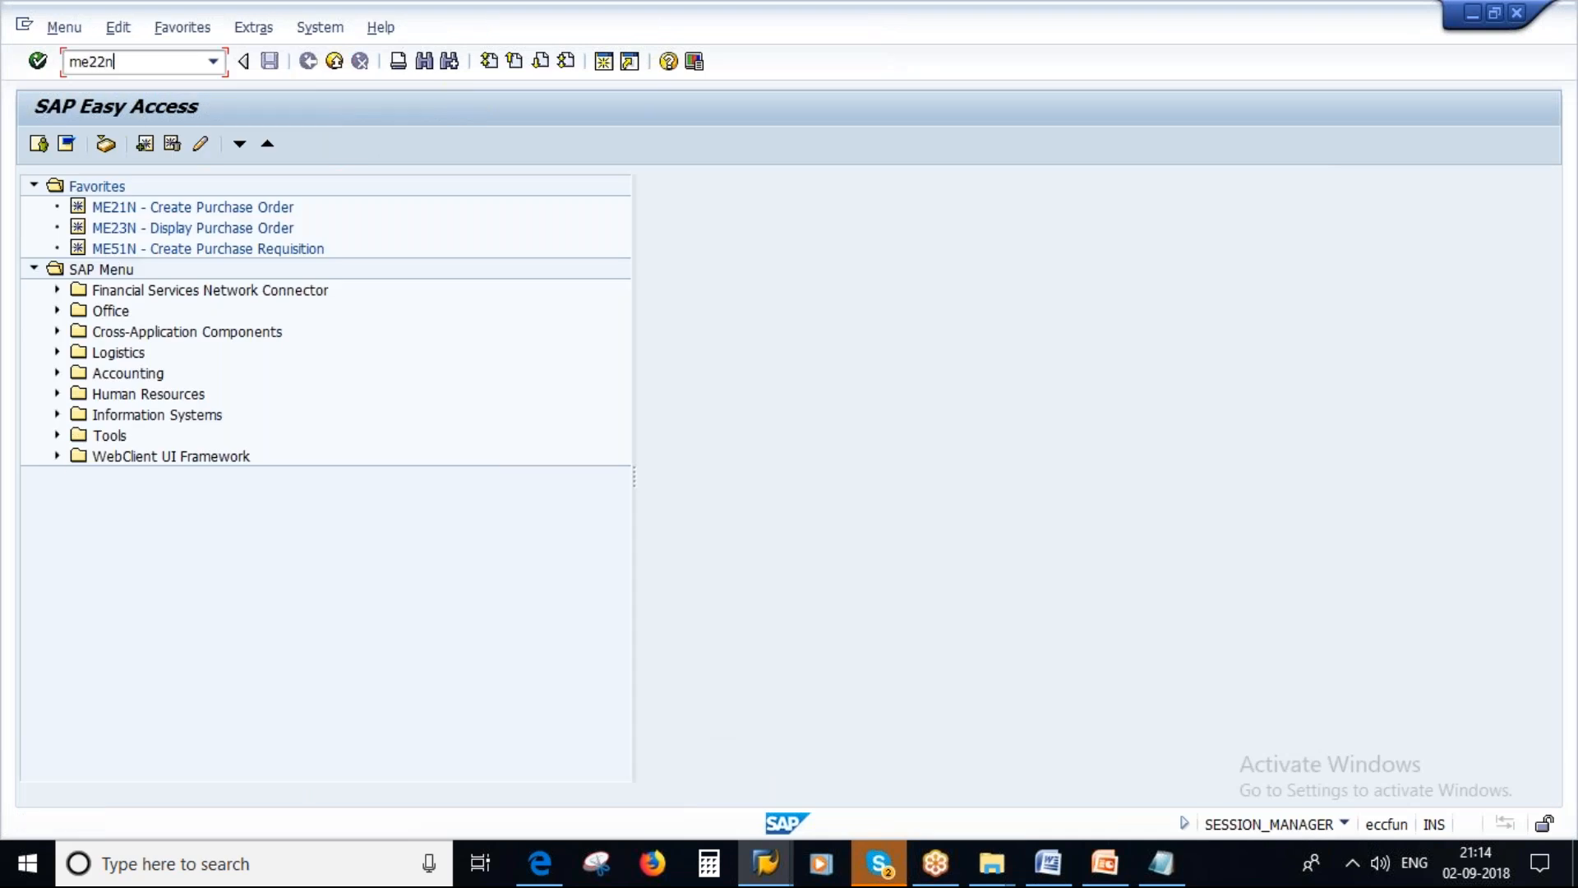
pyautogui.press('Return')
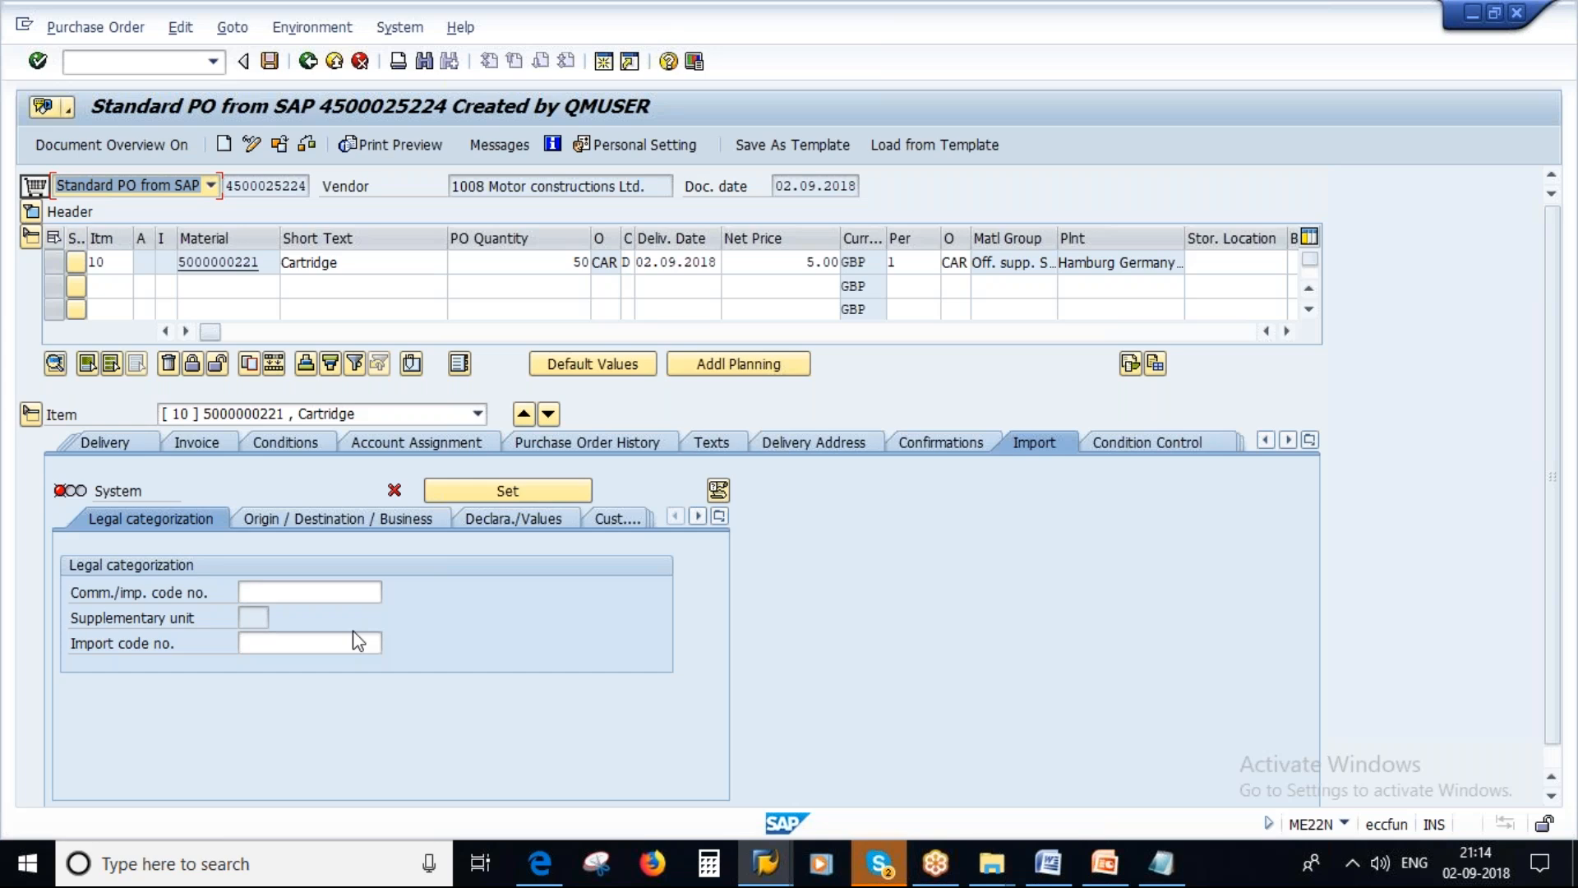
pyautogui.click(31, 211)
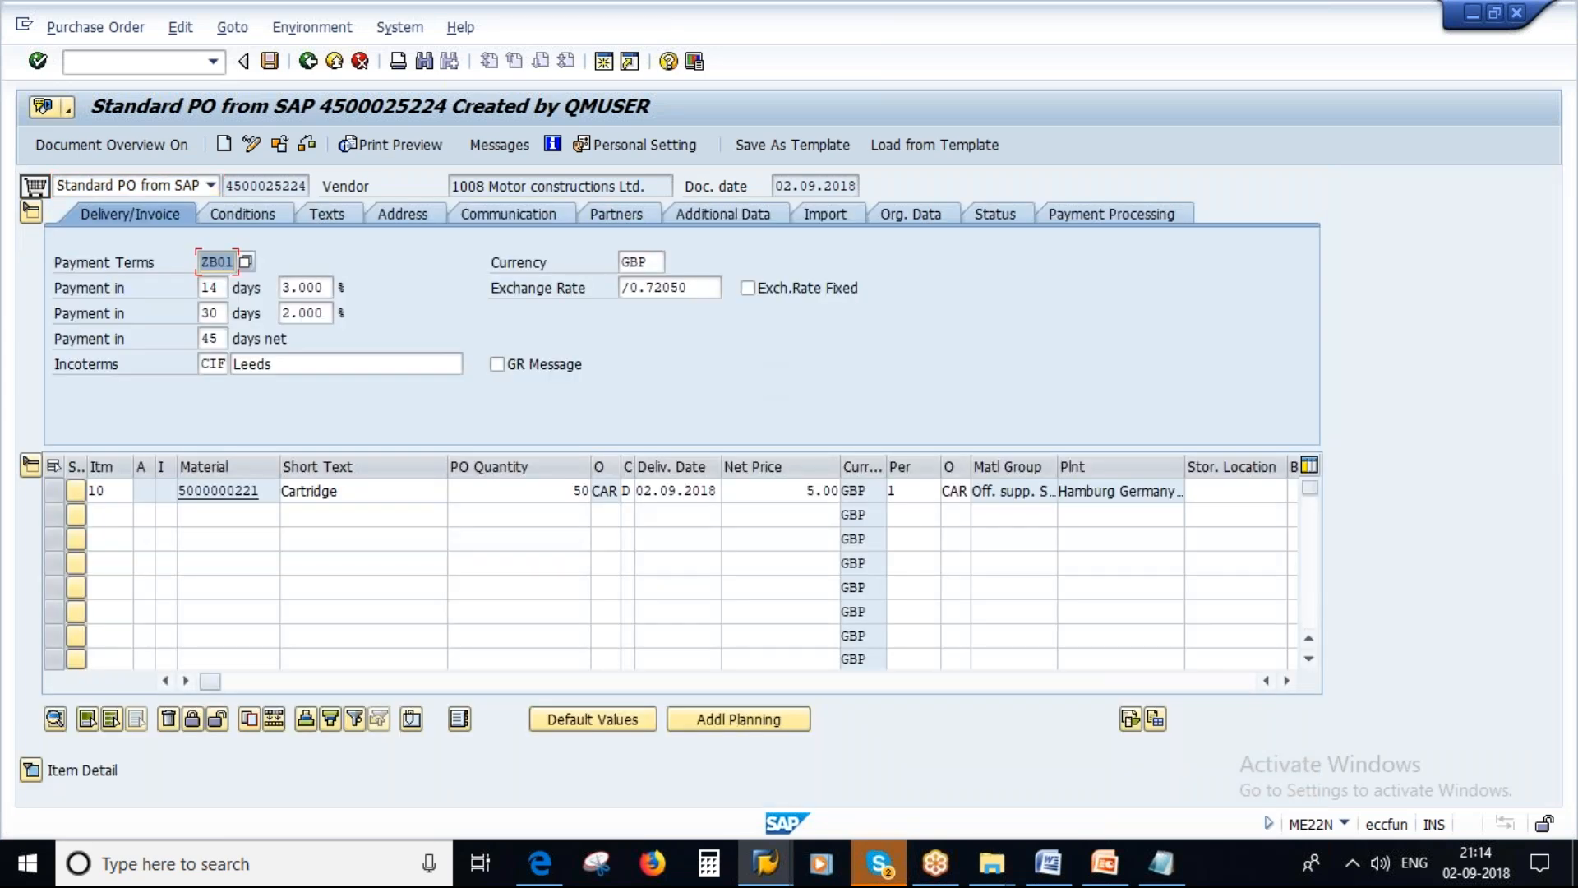
# Step: Mark the exchange rate as fixed in the purchase order header's delivery and invoice data
pyautogui.click(700, 287)
pyautogui.moveTo(700, 288); pyautogui.dragTo(592, 362)
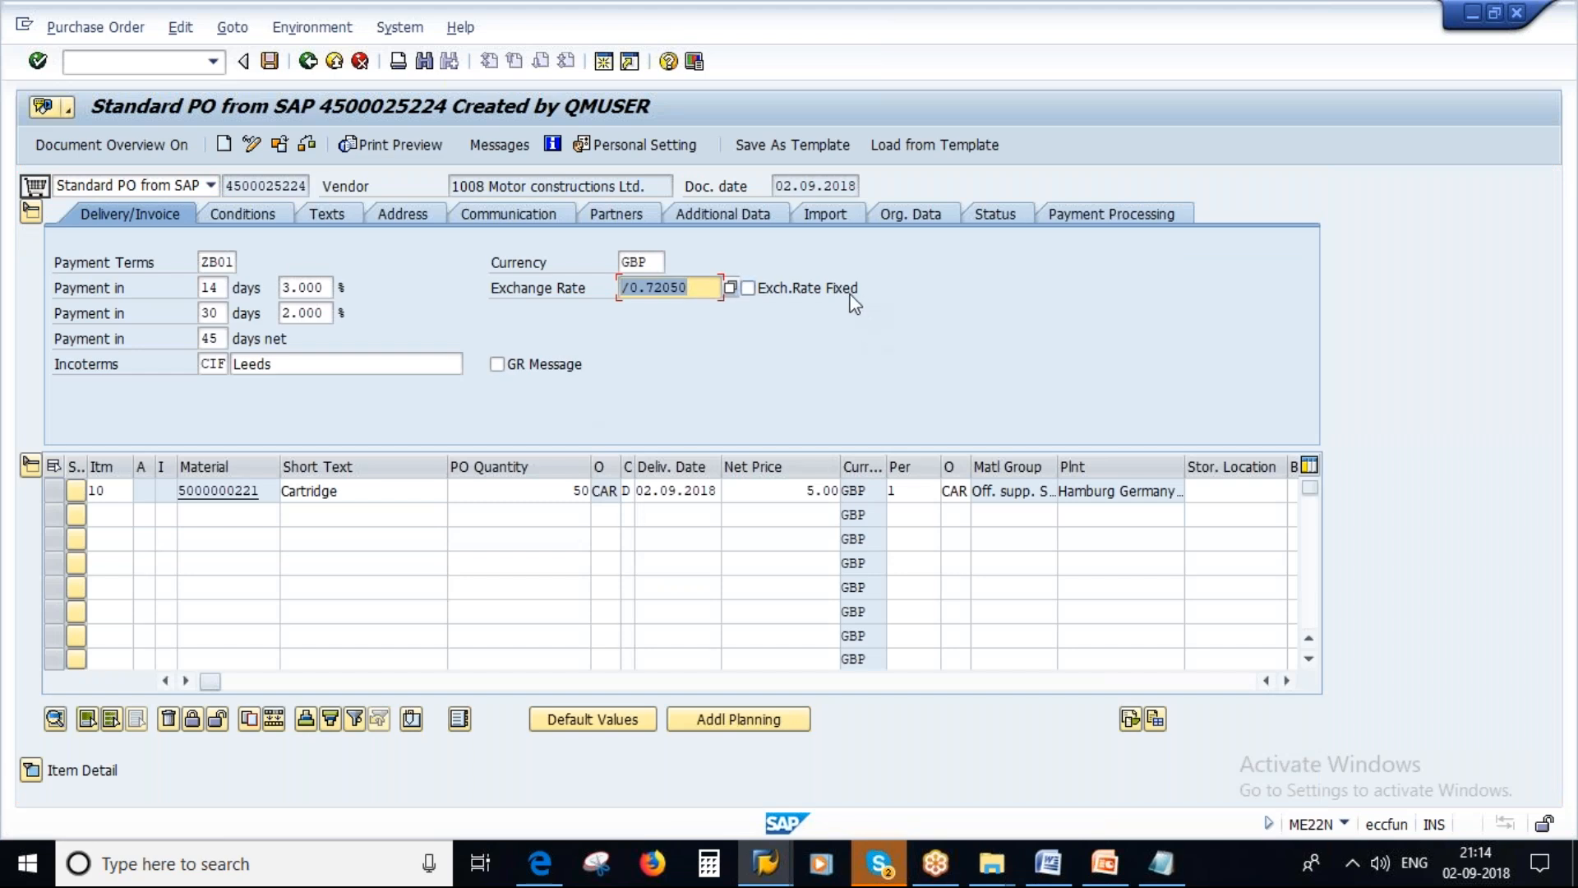
pyautogui.click(786, 286)
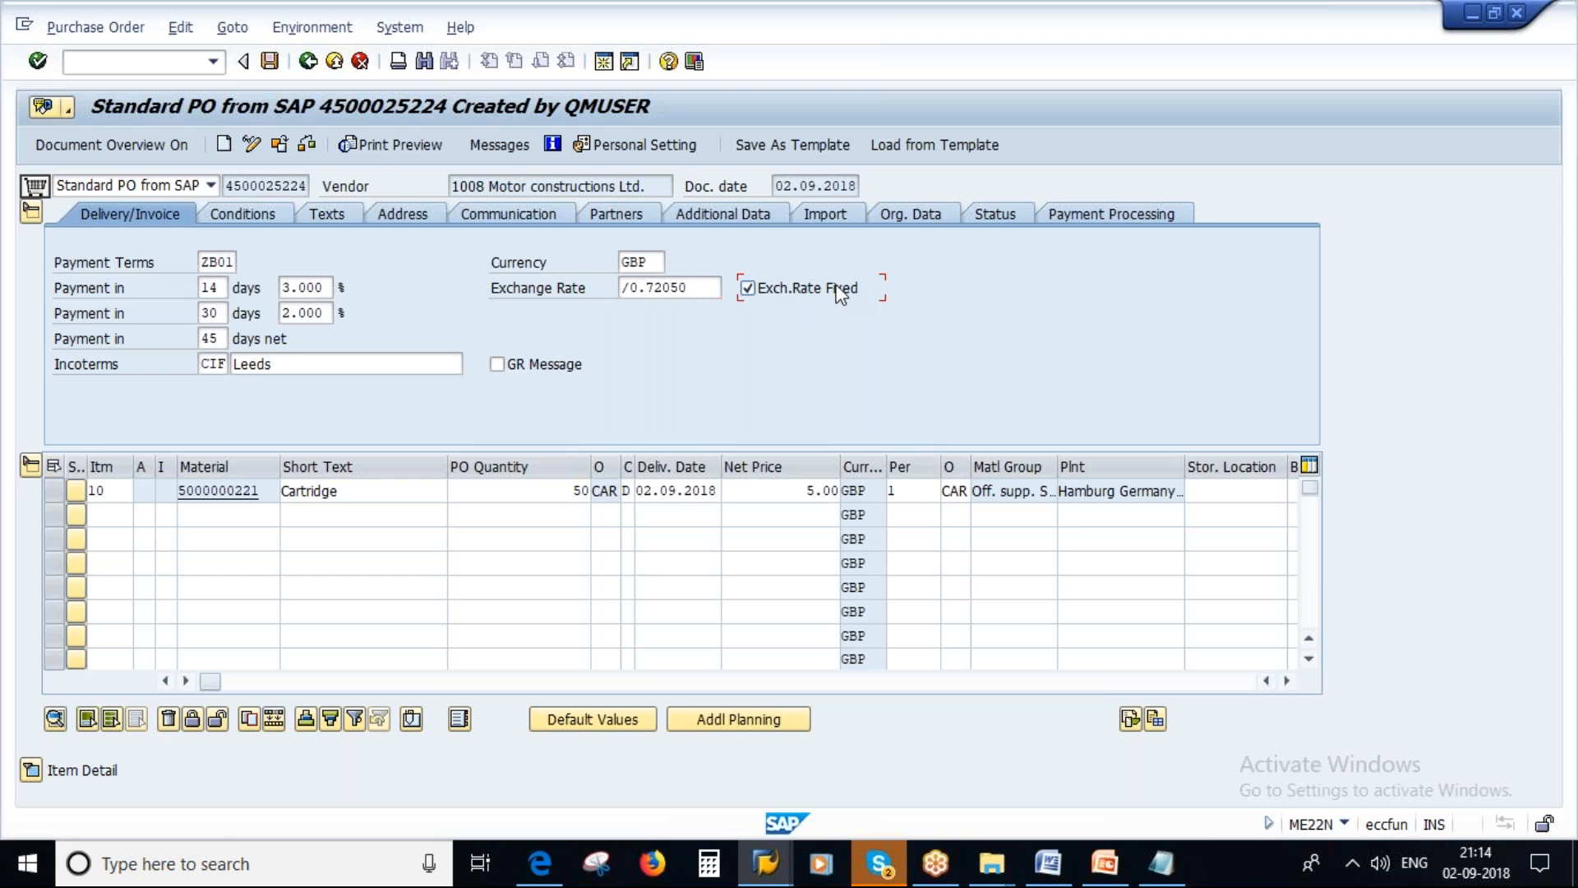
pyautogui.moveTo(712, 287); pyautogui.dragTo(621, 287)
# Step: Switch to PowerPoint, present the Invoices in Foreign Currency slide, underline the fixed-rate rule and erase the ink
pyautogui.click(1101, 869)
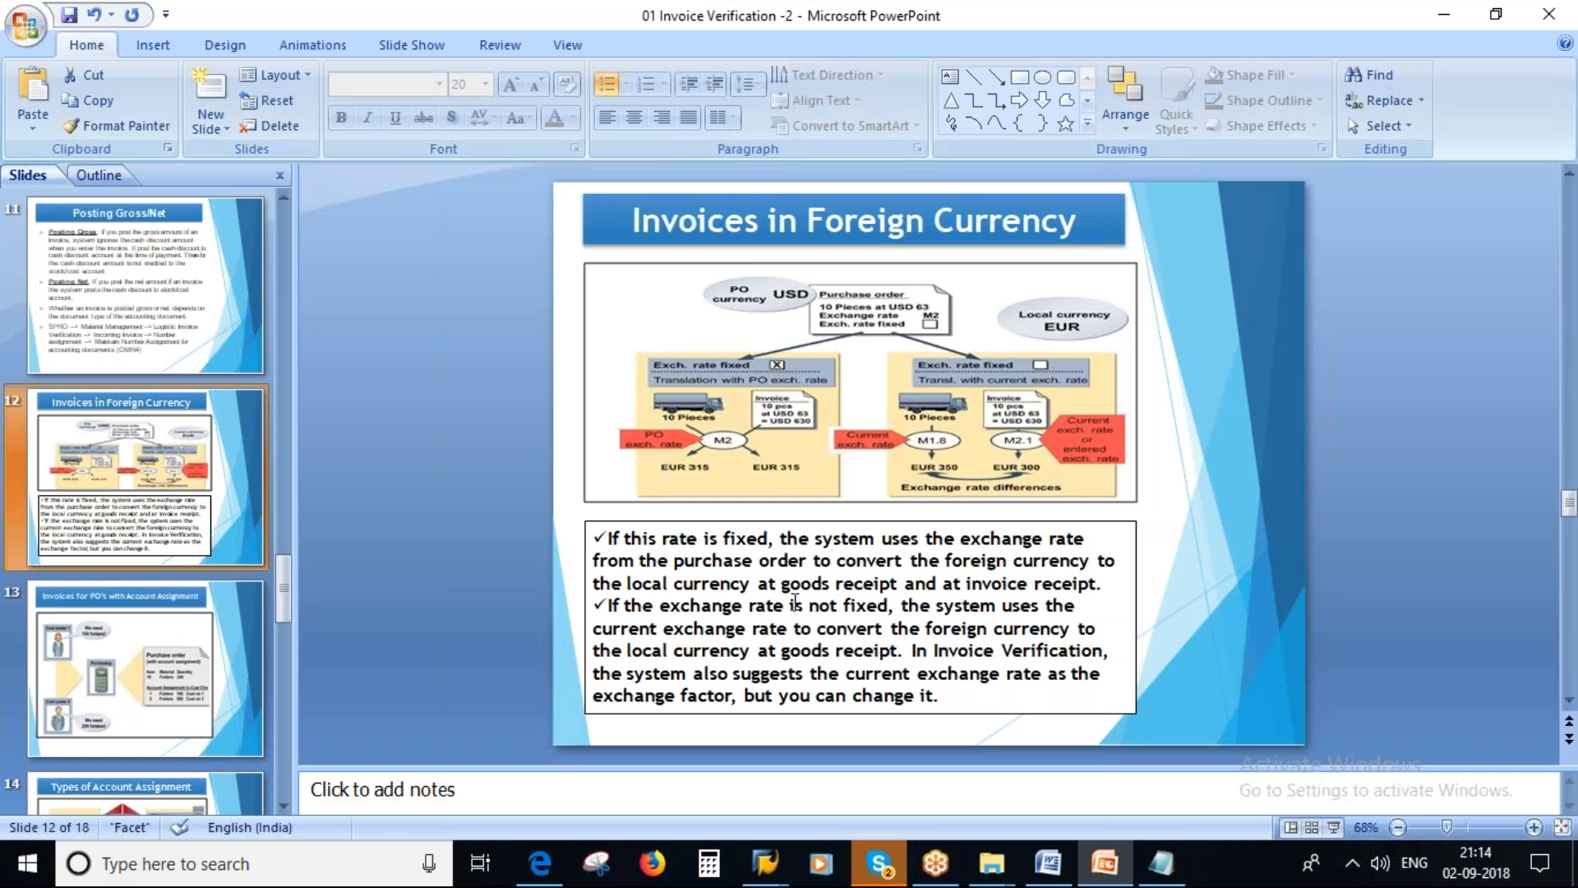
pyautogui.click(1334, 827)
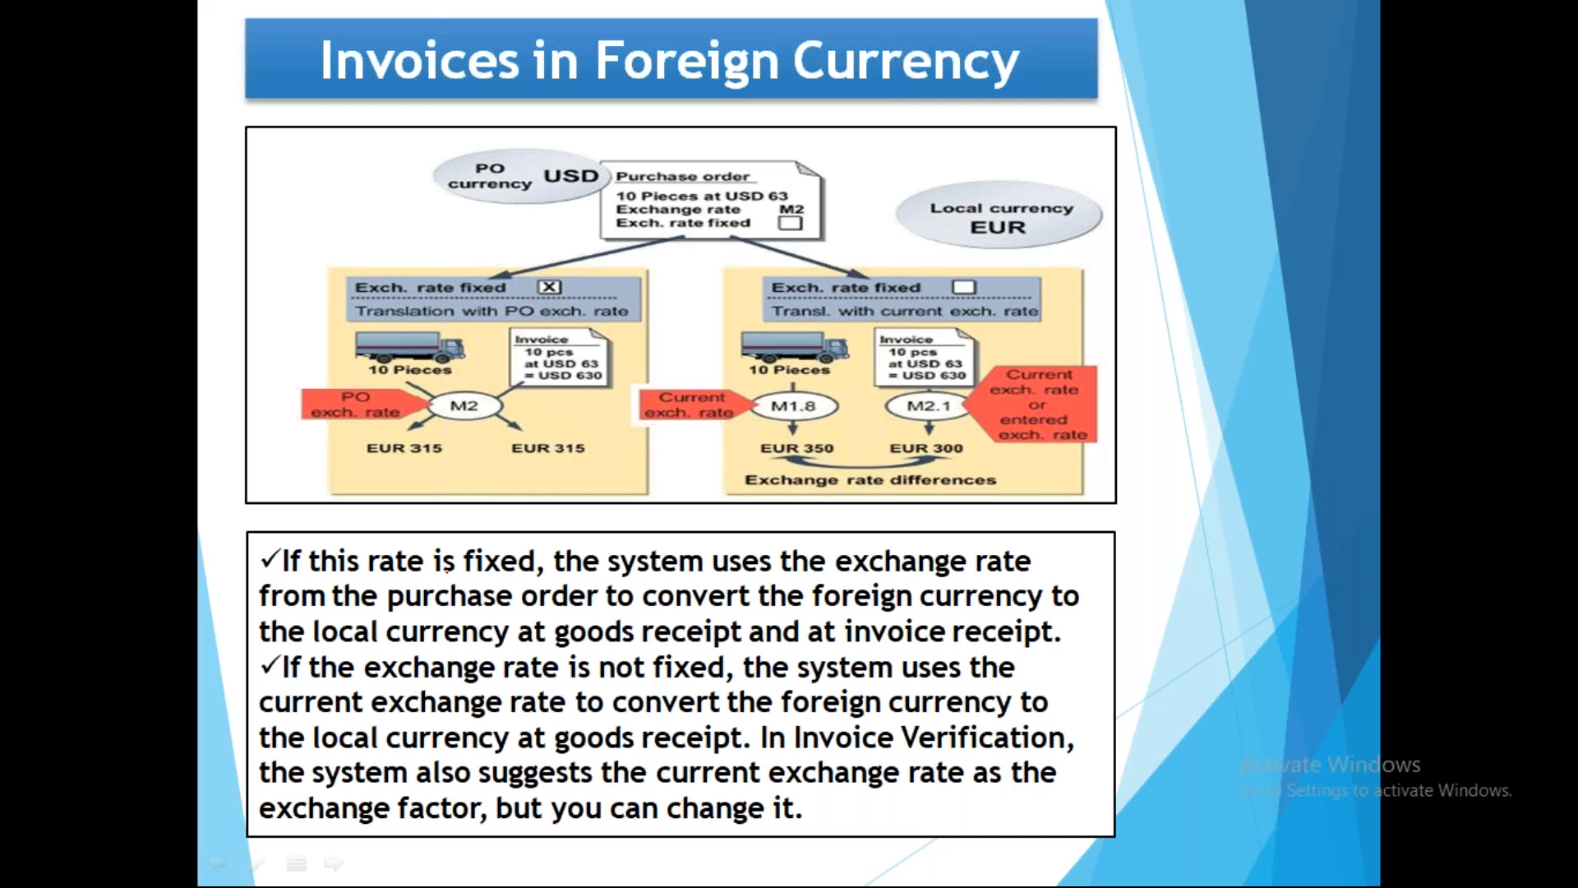
pyautogui.moveTo(284, 682); pyautogui.dragTo(713, 688)
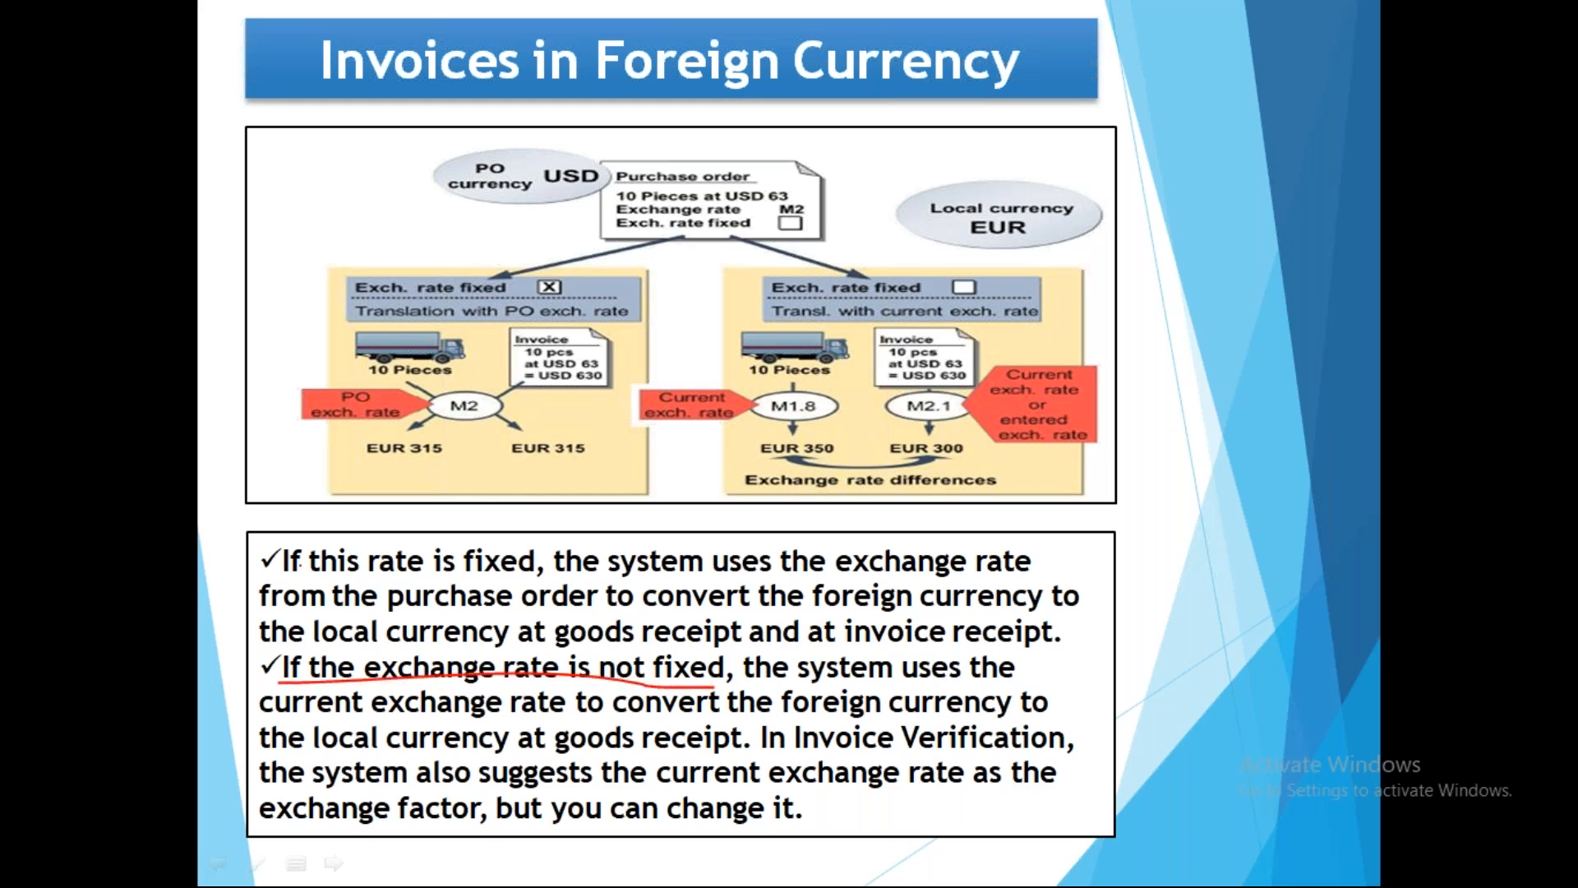
pyautogui.moveTo(281, 573); pyautogui.dragTo(1026, 579)
pyautogui.moveTo(263, 614); pyautogui.dragTo(852, 613)
pyautogui.moveTo(966, 612); pyautogui.dragTo(1081, 604)
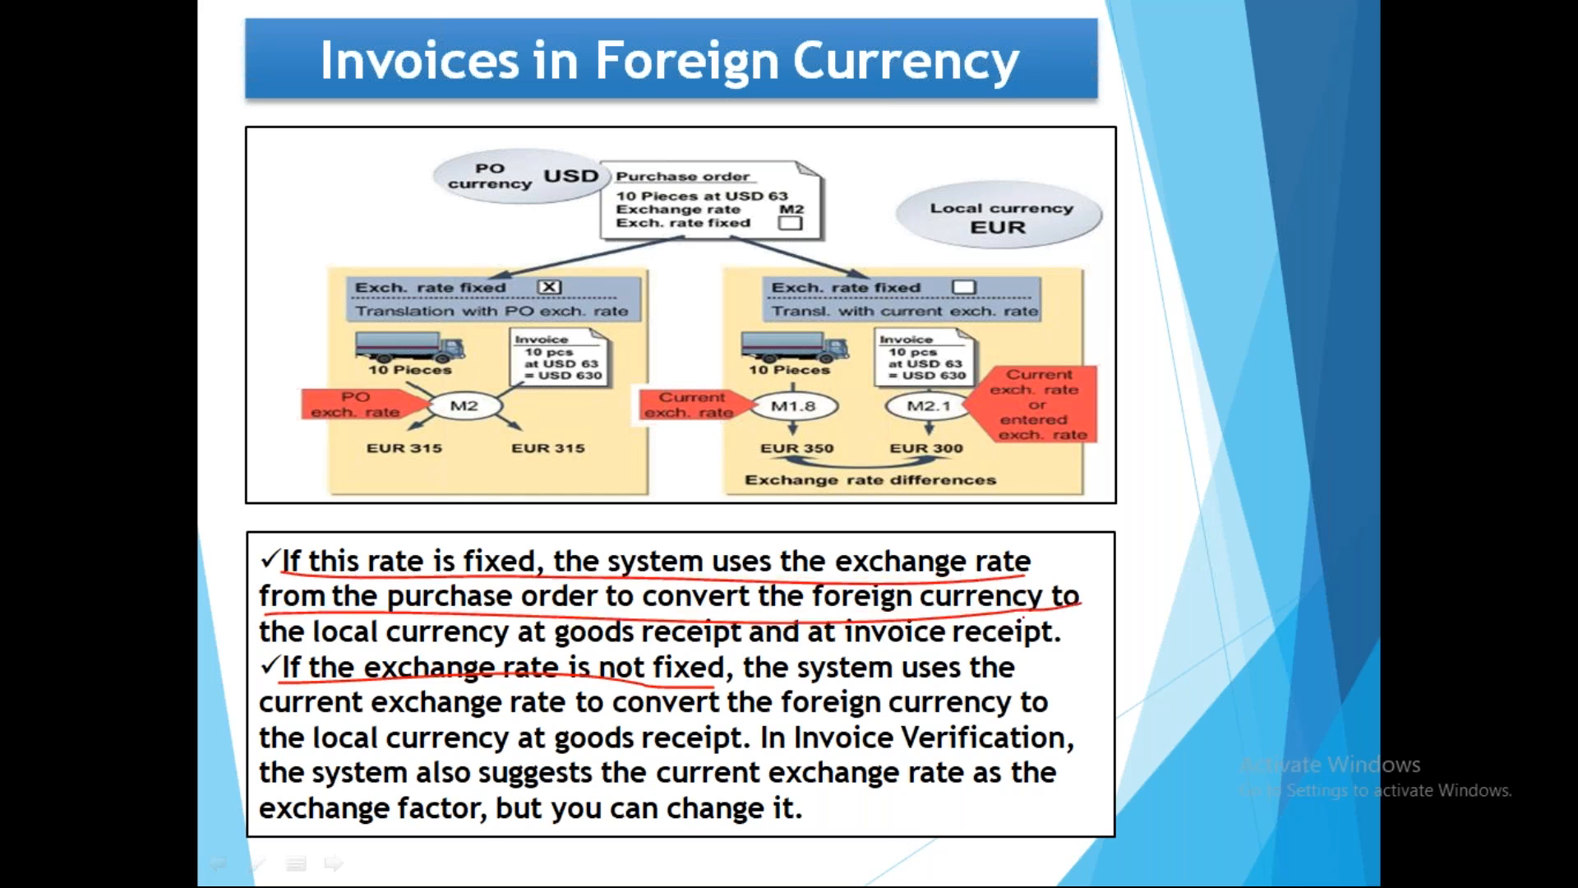
pyautogui.press('e')
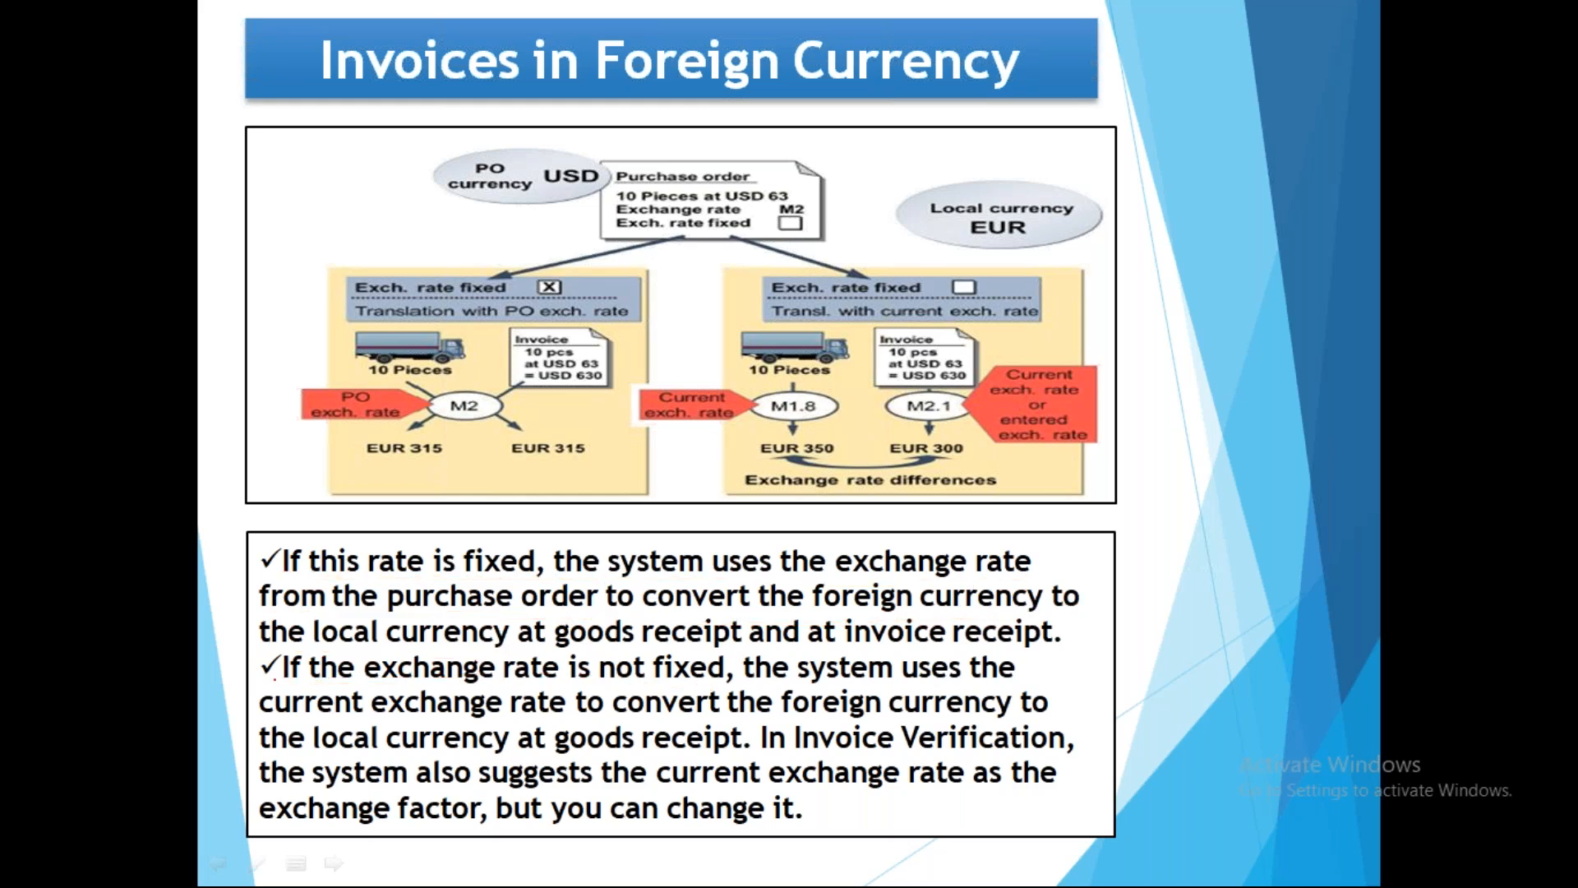
# Step: Underline the rule for exchange rates that are not fixed, erase the ink and end the slide show
pyautogui.moveTo(273, 678); pyautogui.dragTo(1050, 684)
pyautogui.moveTo(264, 720); pyautogui.dragTo(1056, 717)
pyautogui.moveTo(254, 762); pyautogui.dragTo(1065, 754)
pyautogui.moveTo(272, 788); pyautogui.dragTo(1054, 792)
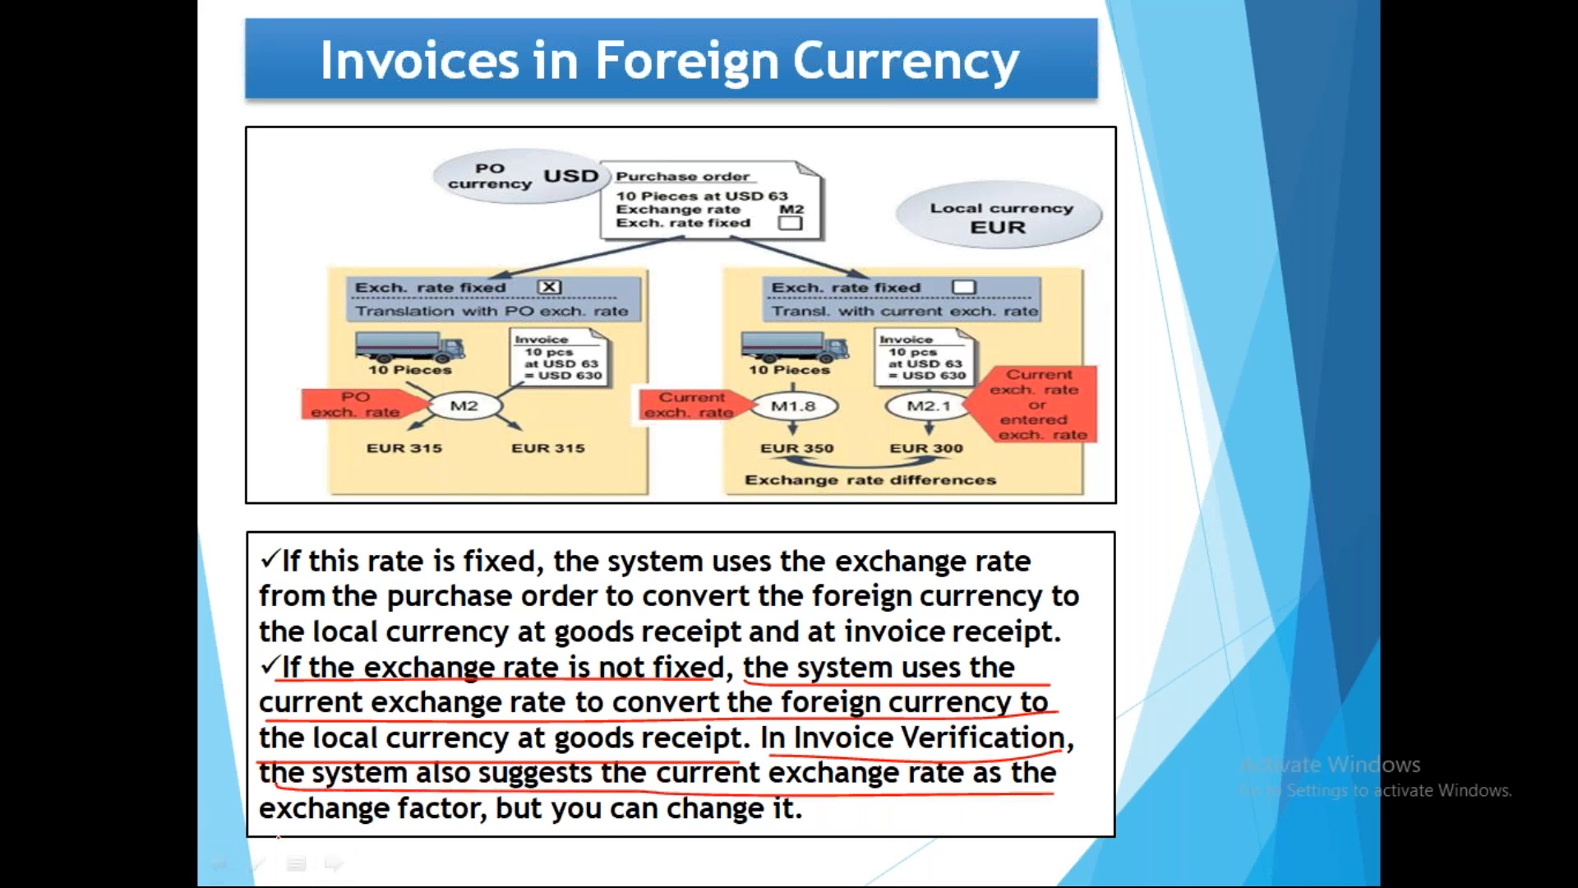
pyautogui.moveTo(265, 830); pyautogui.dragTo(802, 822)
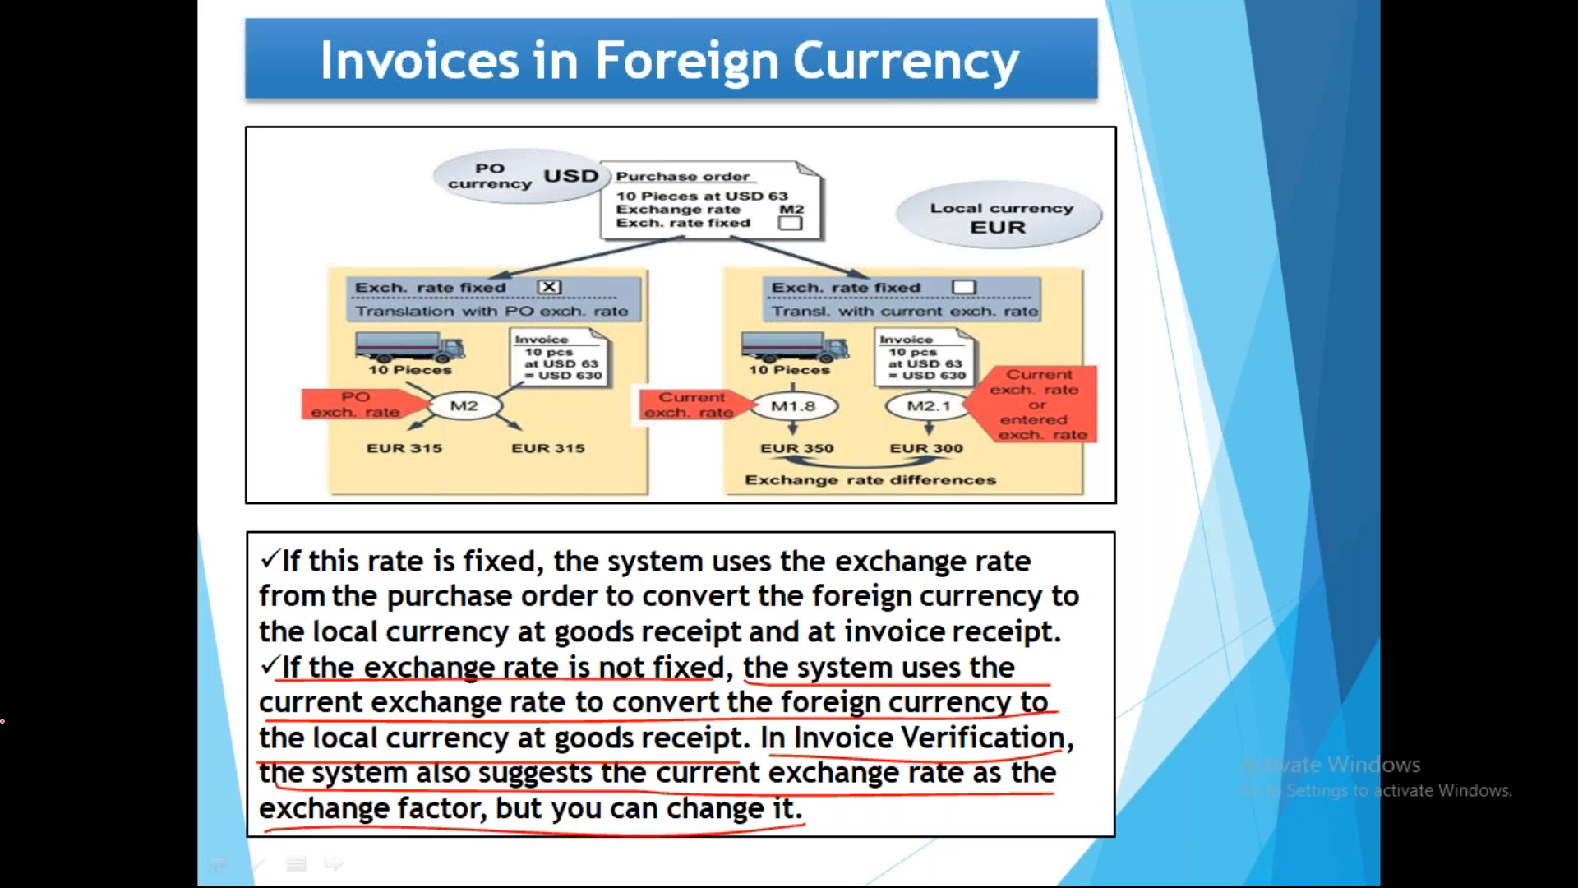
pyautogui.press('e')
pyautogui.press('Escape')
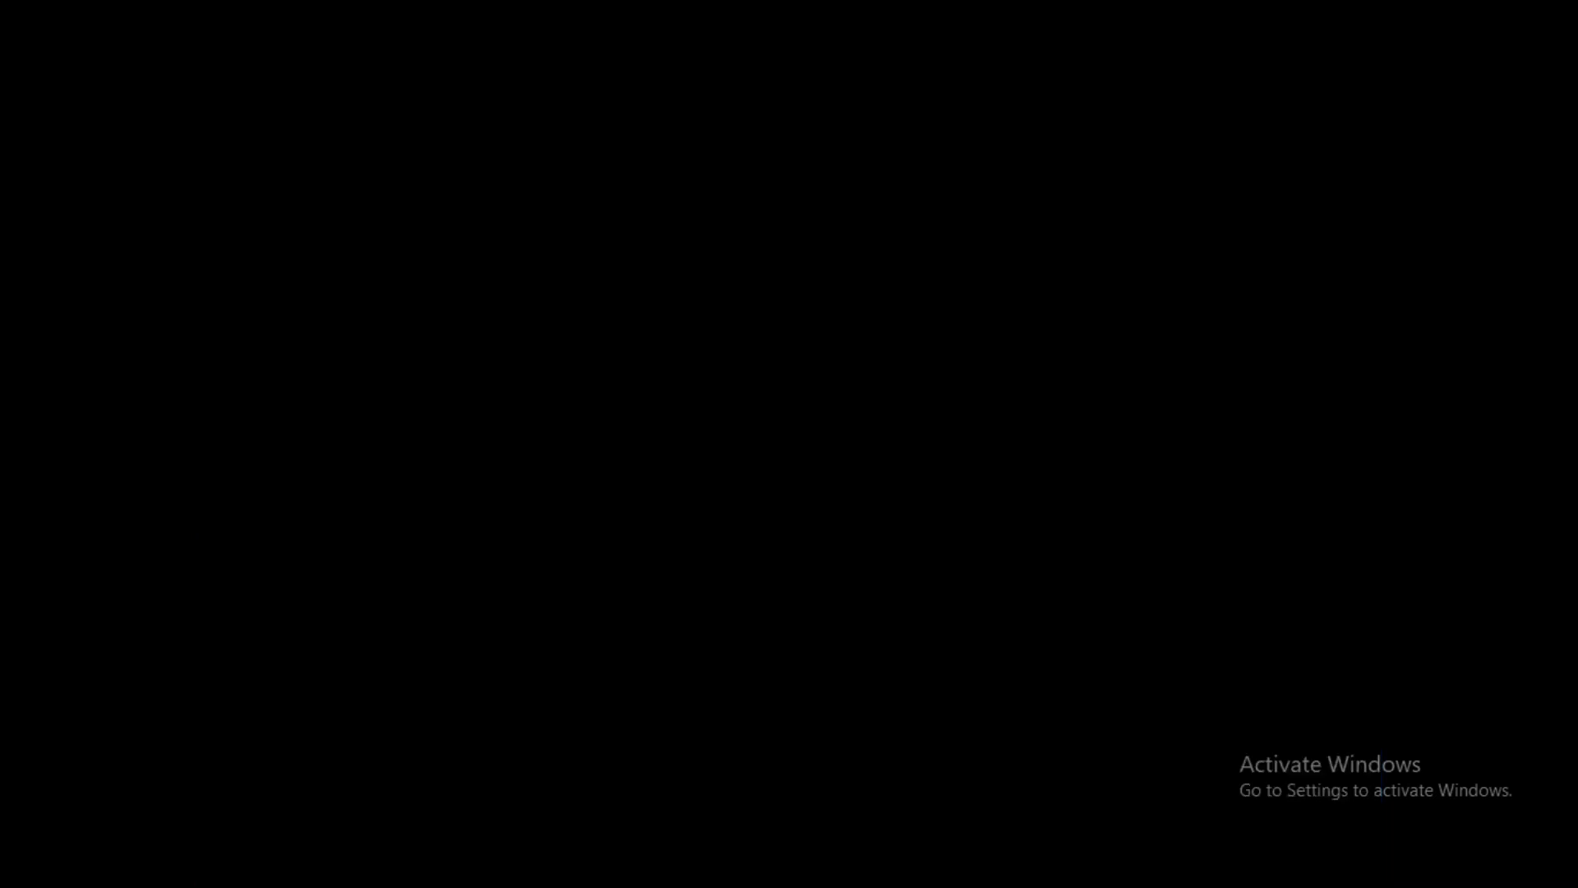
# Step: Switch to Notepad and add the line "Creation of PO = 20.08.2018 =" below the exchange rate notes
pyautogui.hotkey('alt', 'Tab')
pyautogui.press('Return')
pyautogui.press('Return')
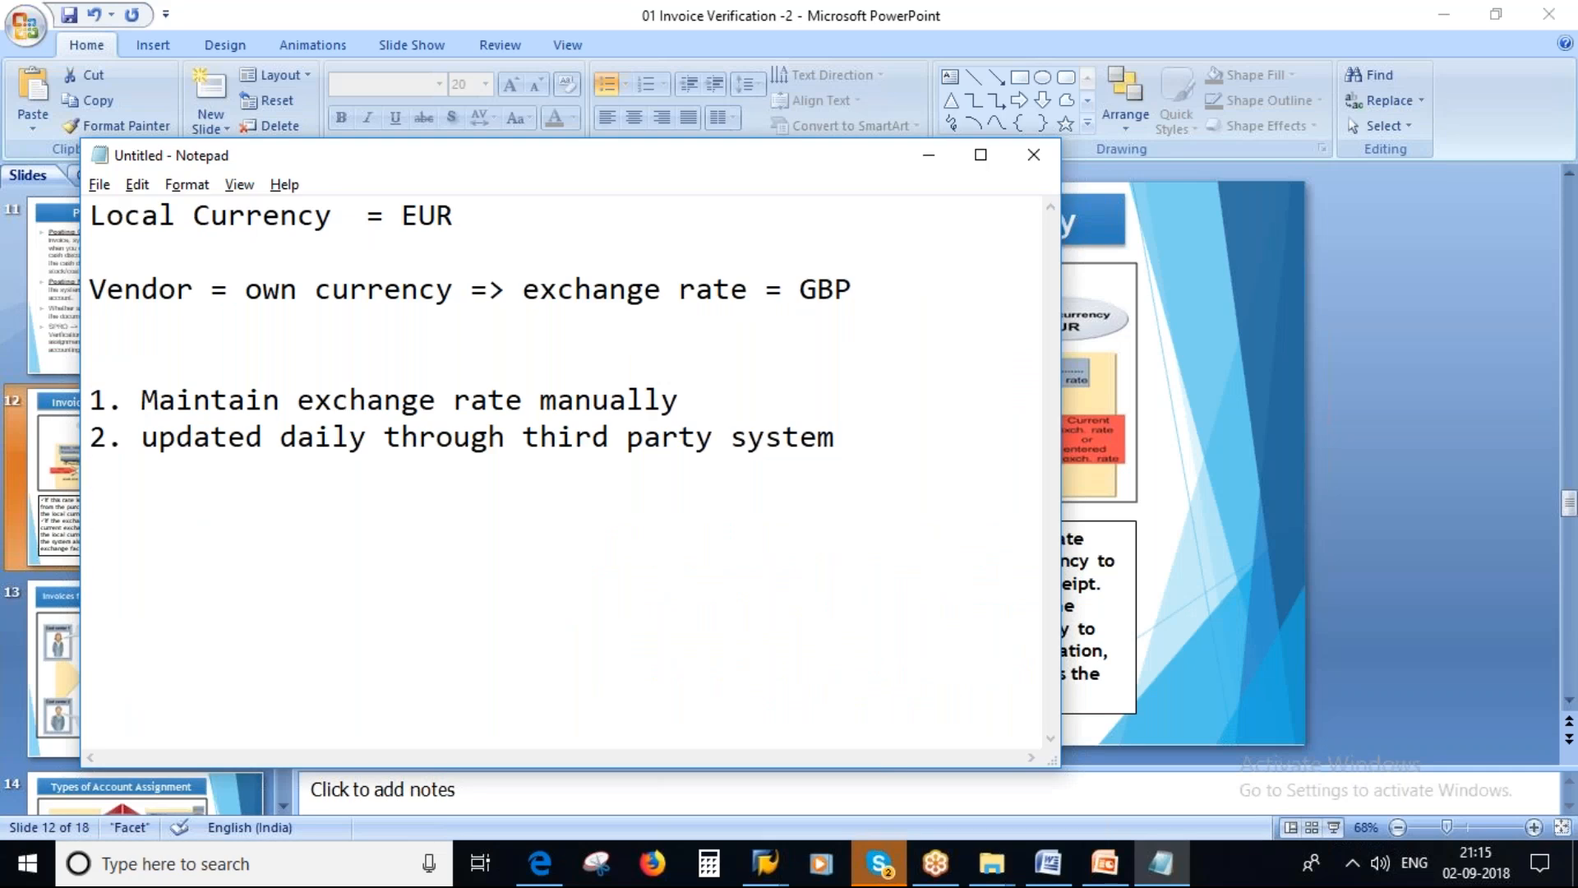
pyautogui.write('Creat')
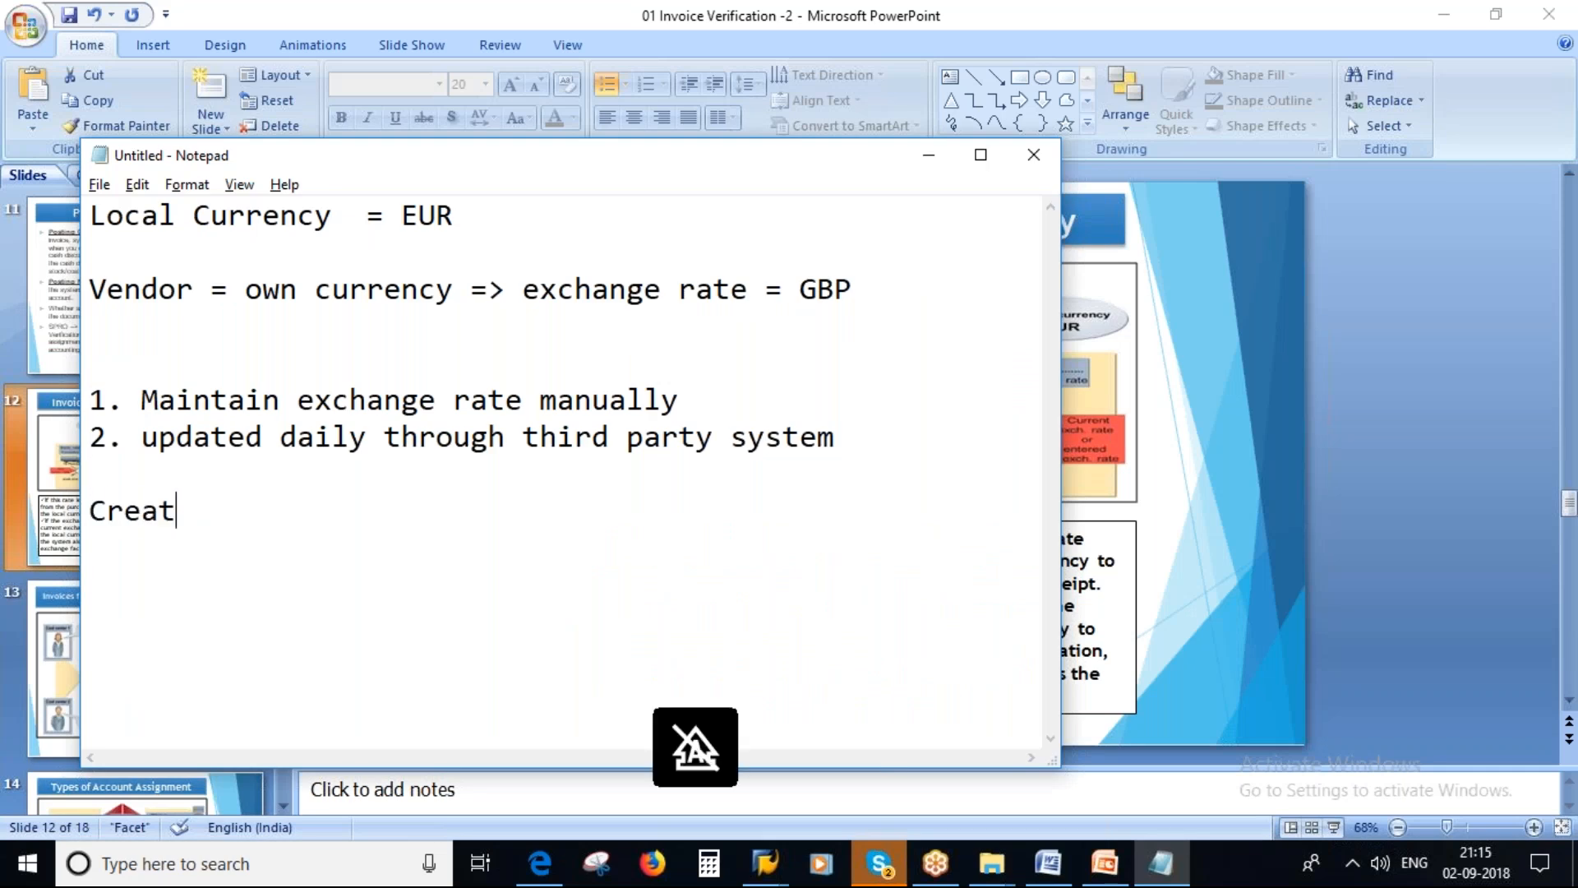
pyautogui.write('ion of')
pyautogui.press('capslock')
pyautogui.write('P')
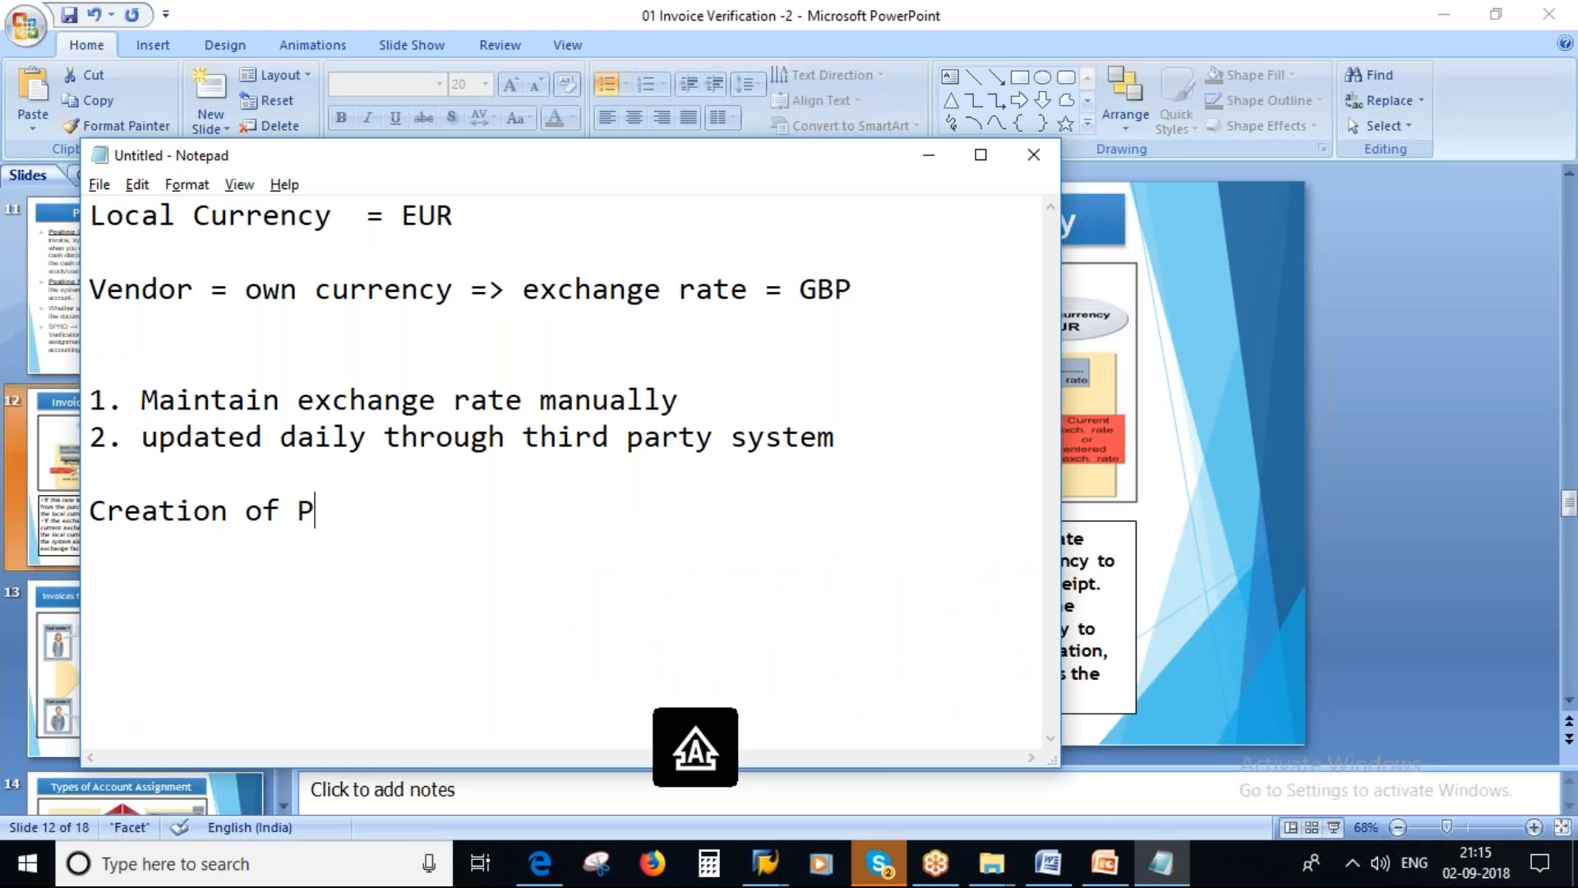
pyautogui.write('O = ')
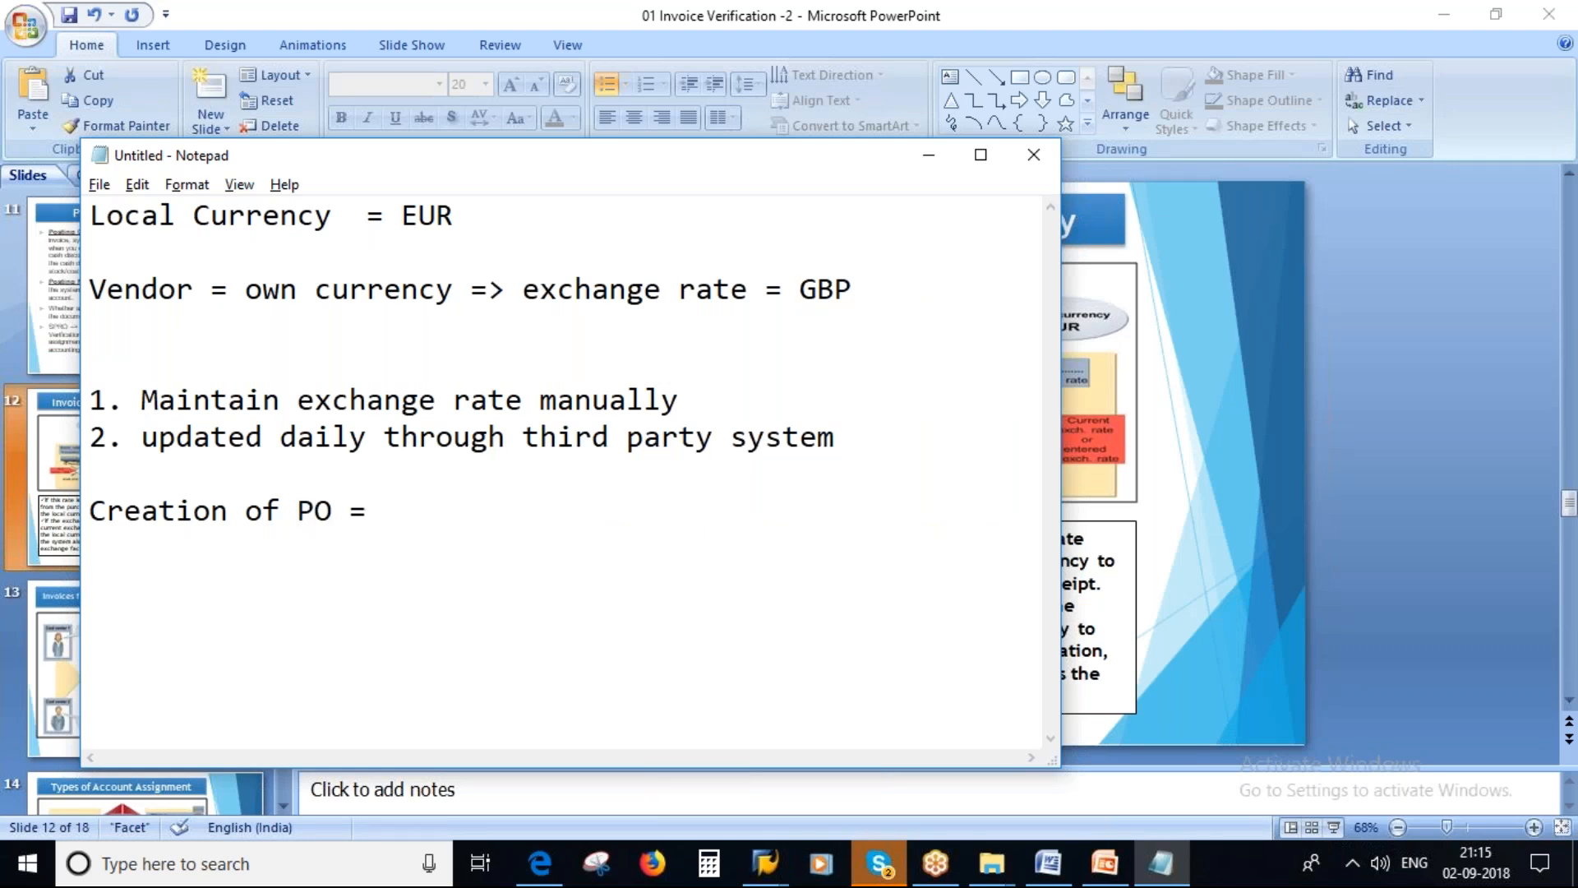
pyautogui.write('20.08.2018')
pyautogui.press('Return')
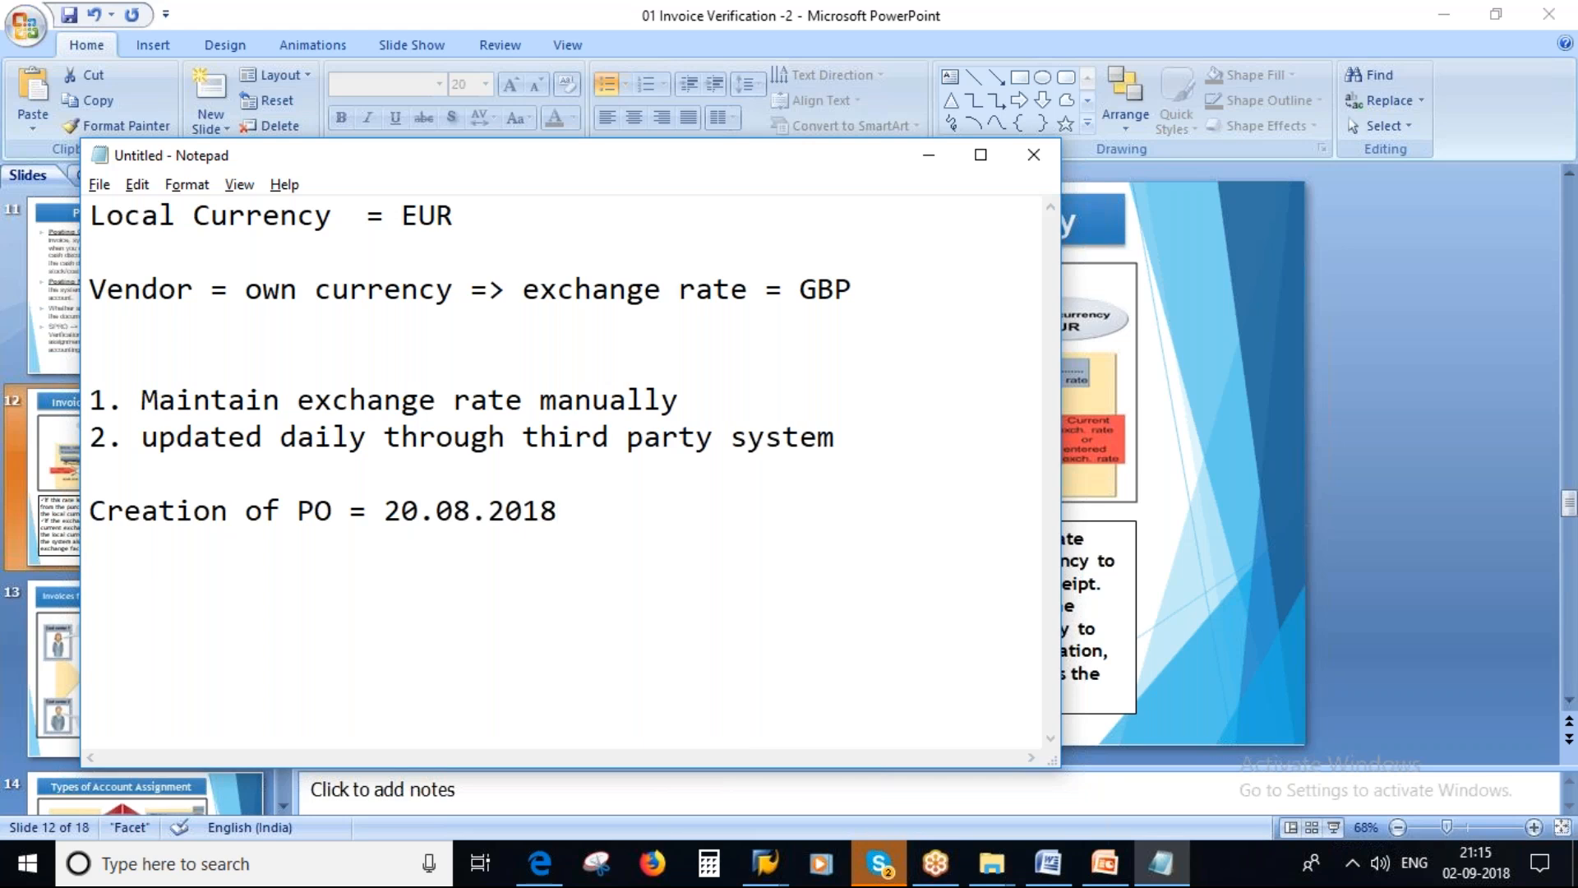
pyautogui.click(616, 518)
pyautogui.write('=')
# Step: Look up the exchange rate in the SAP purchase order and add /0.72050 to the Creation of PO line in Notepad
pyautogui.click(765, 868)
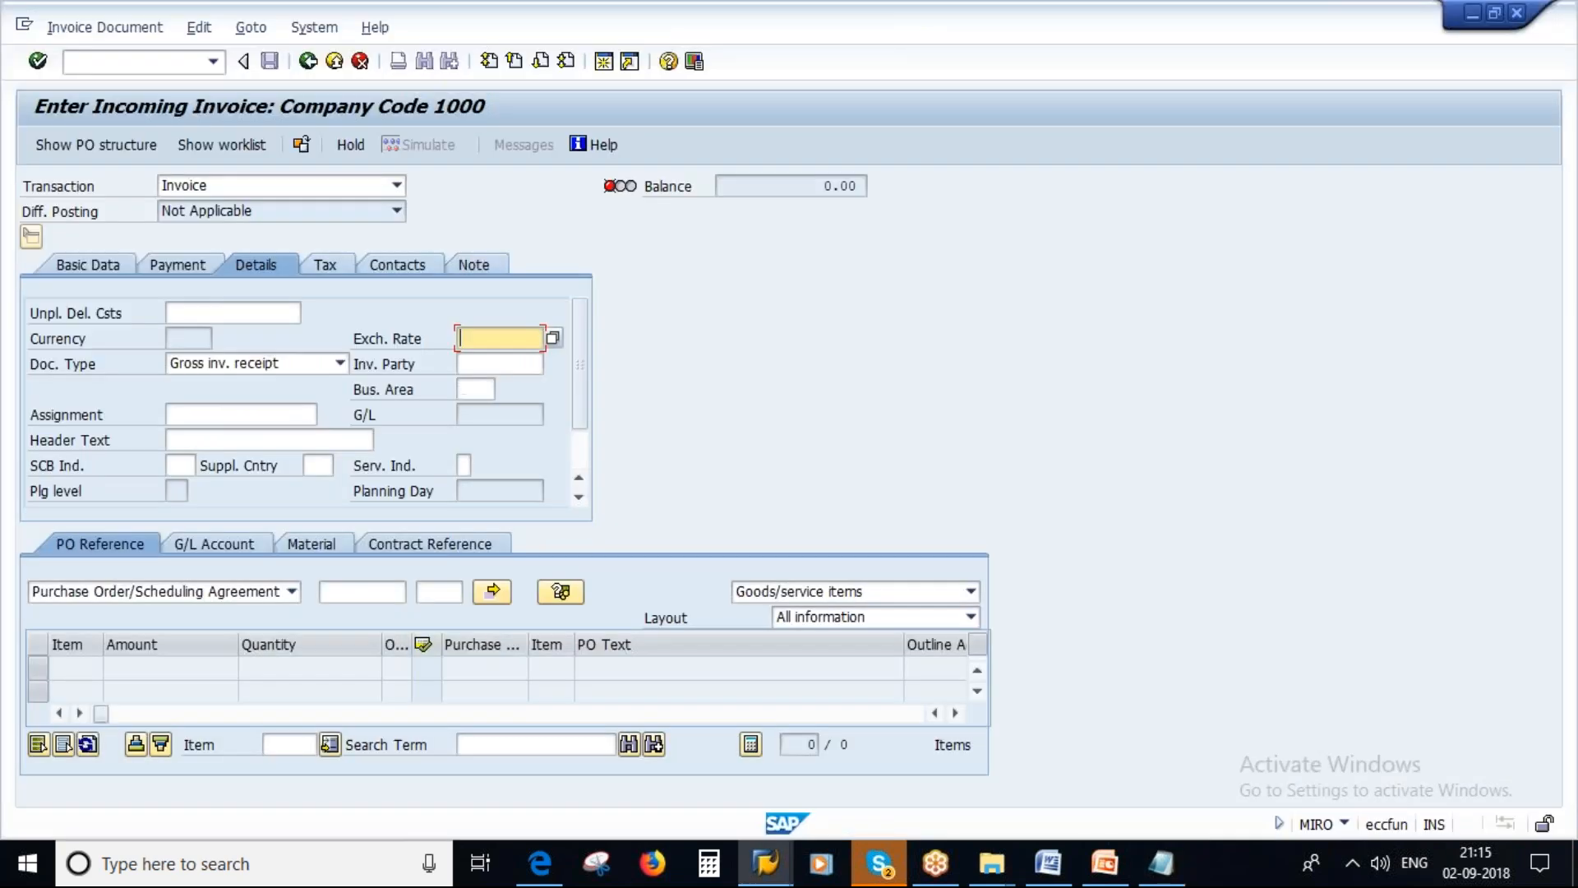
pyautogui.click(764, 863)
pyautogui.click(943, 753)
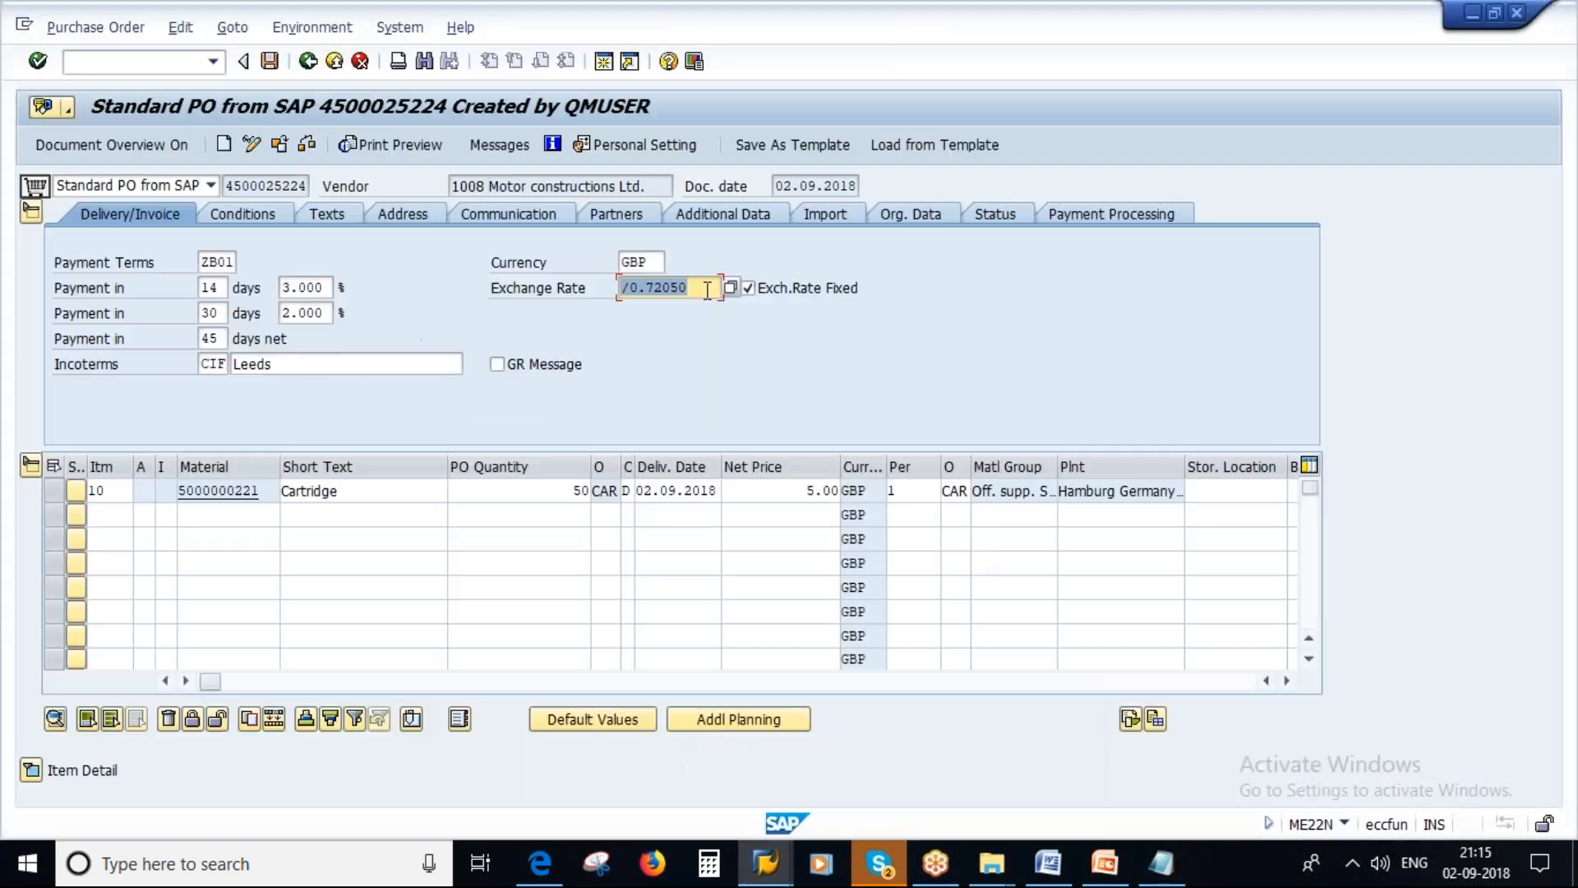
pyautogui.click(492, 433)
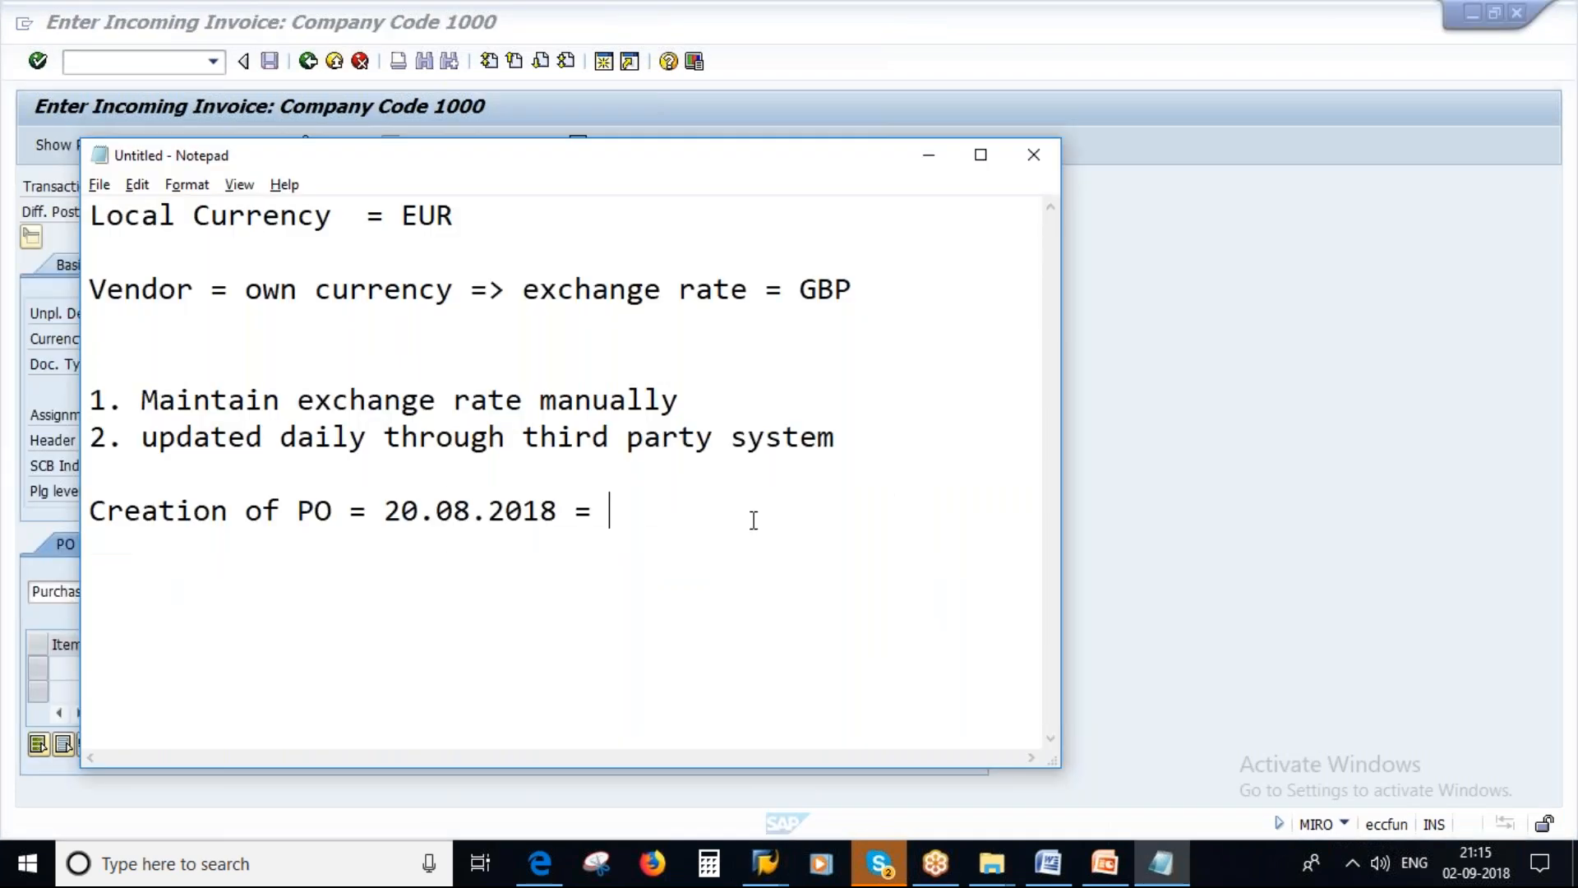
pyautogui.write('/0.72050')
pyautogui.press('Return')
pyautogui.press('Return')
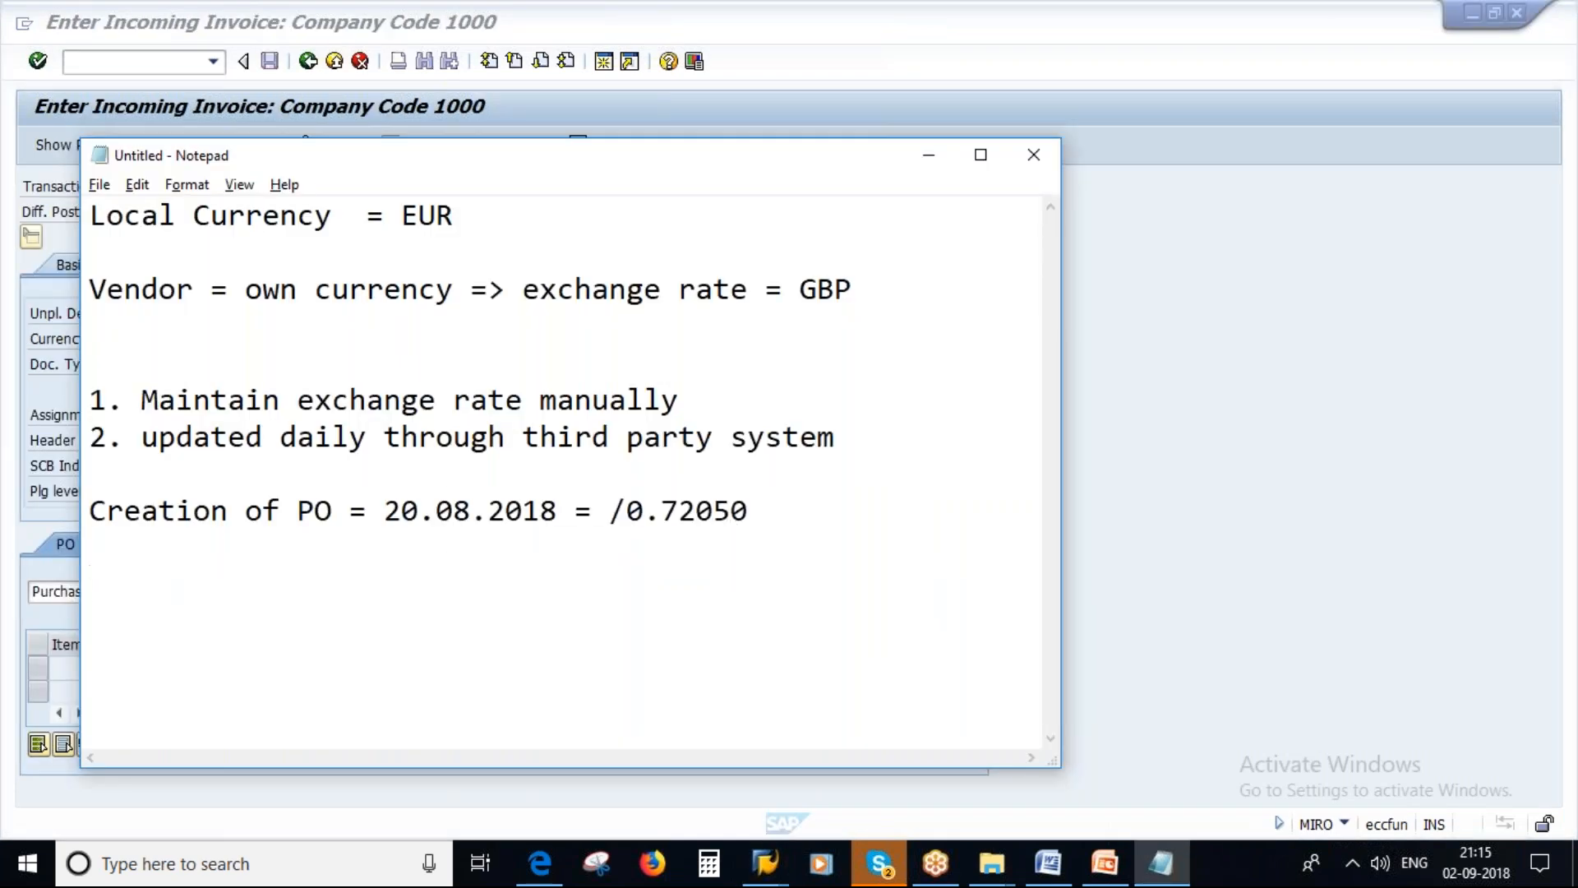
# Step: Add the line "Invoice entry = 02.09.2018 =" under the Creation of PO line
pyautogui.write('Invoic')
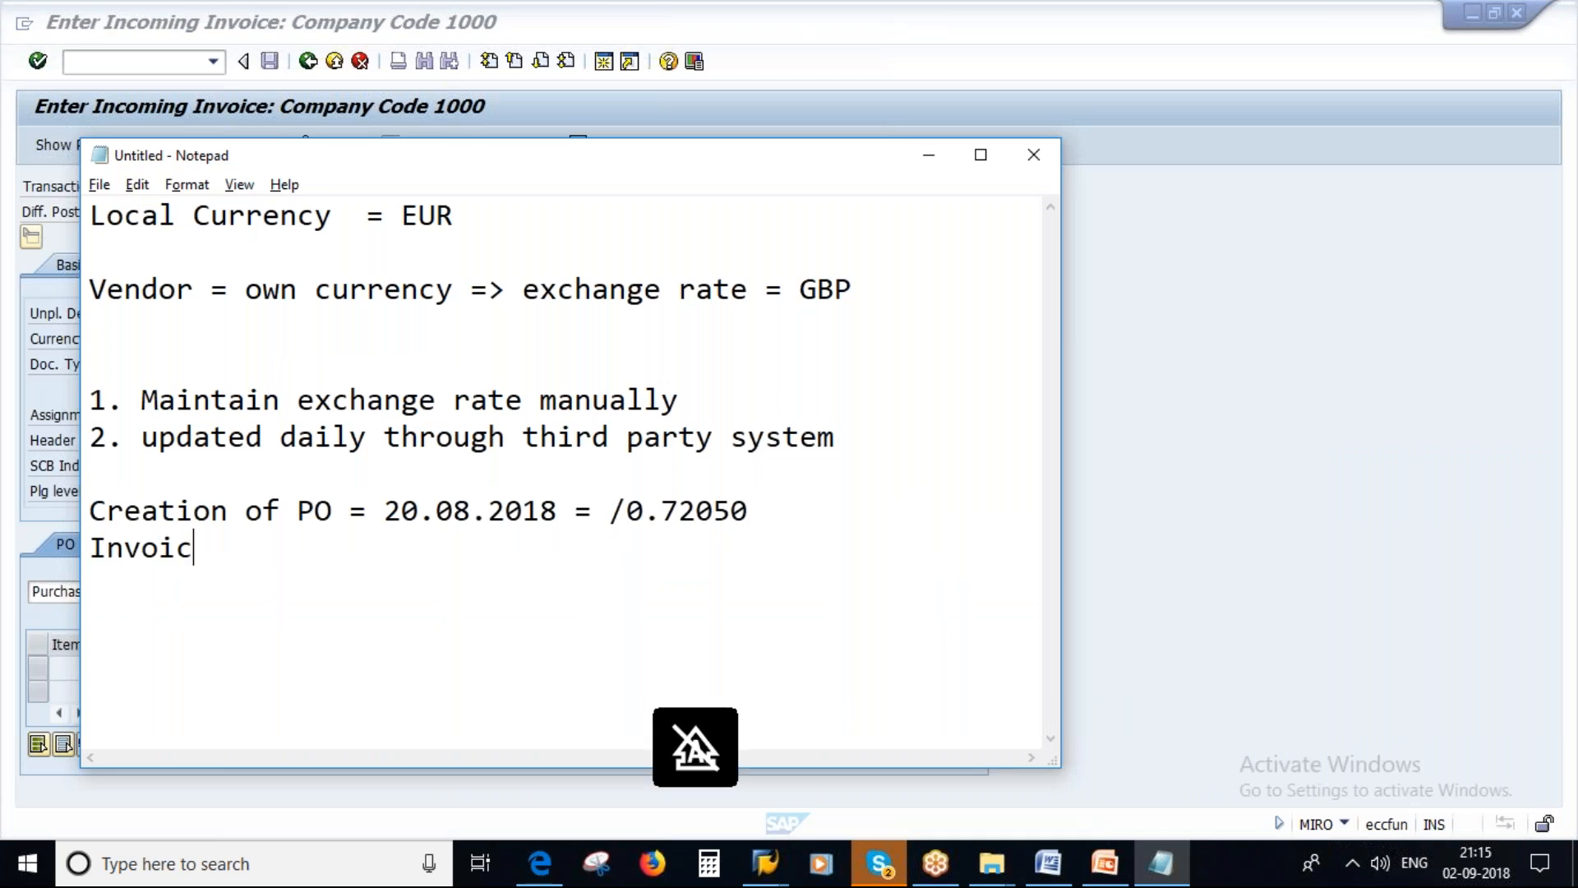
pyautogui.write('e entry =')
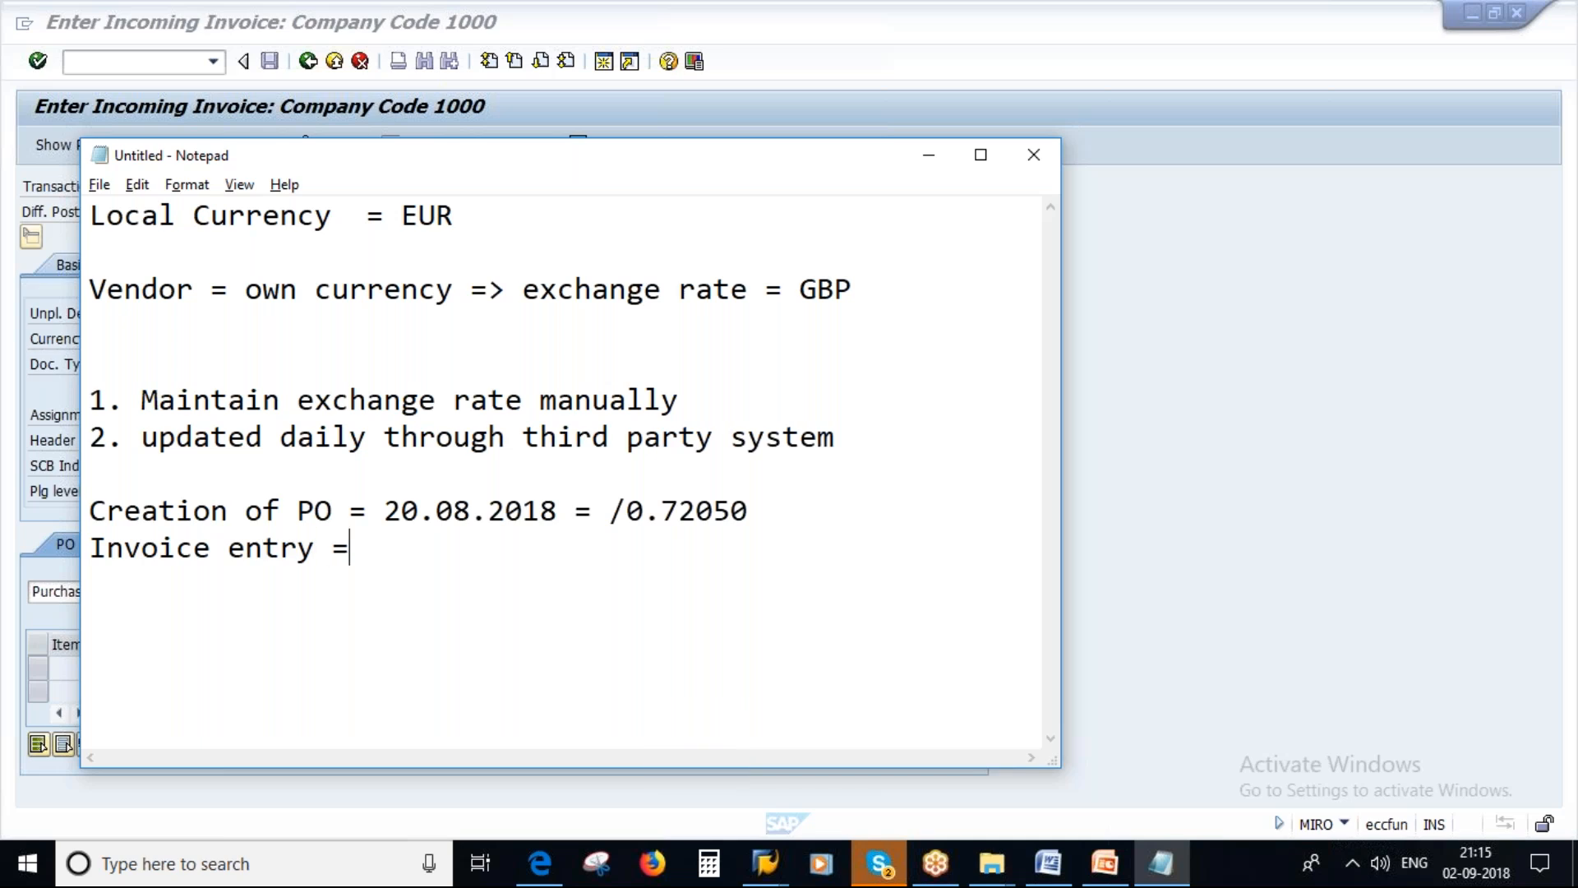
pyautogui.write(' 02.09.2018')
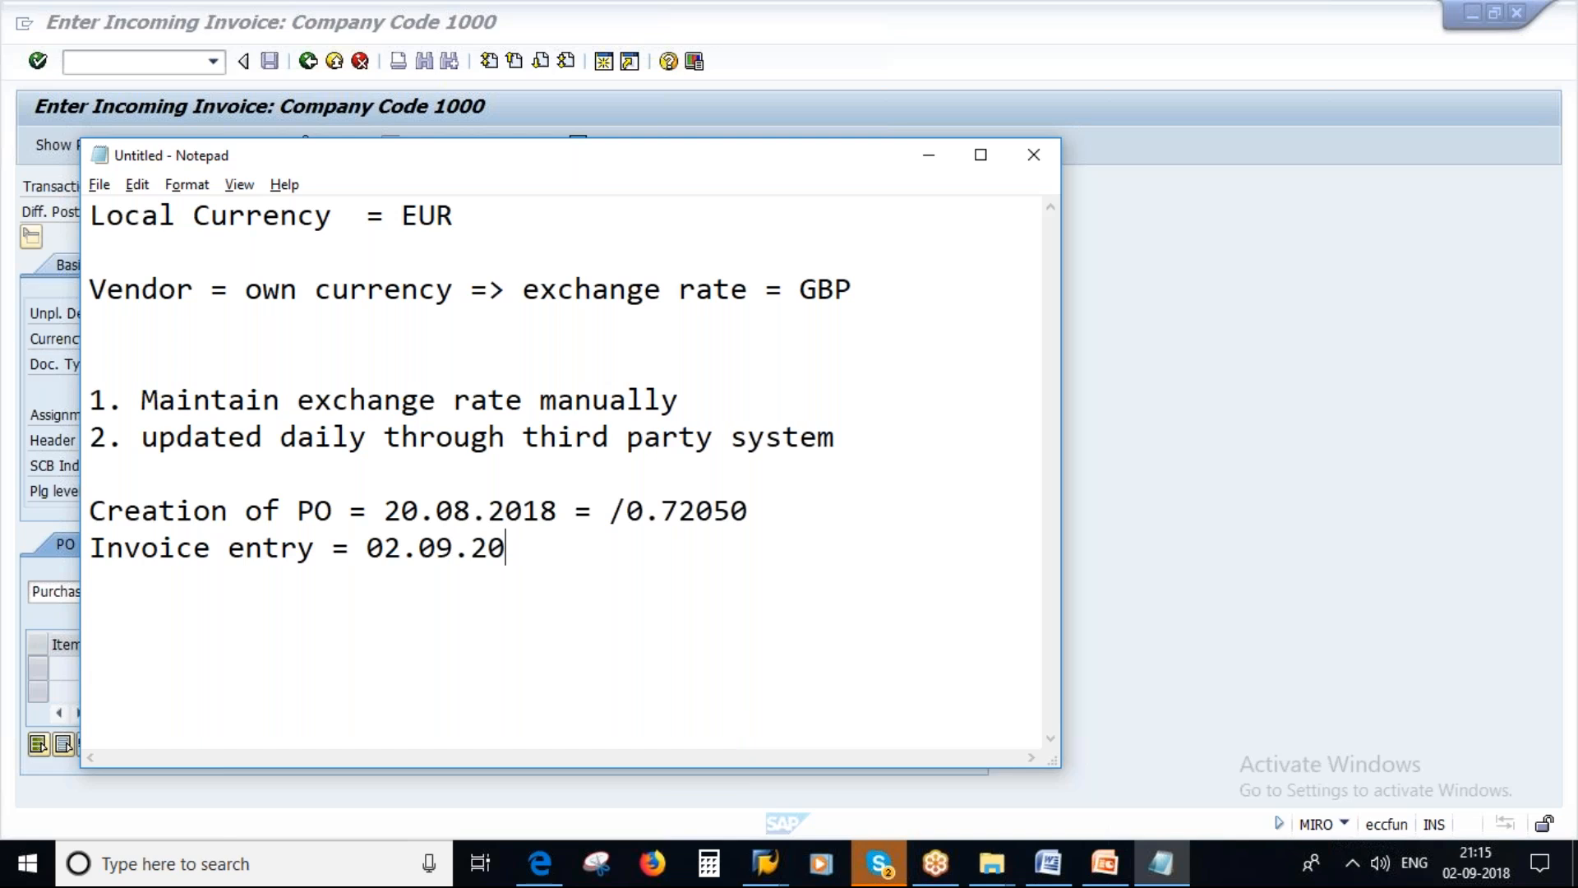
pyautogui.doubleClick(613, 512)
pyautogui.click(570, 552)
pyautogui.write('=')
# Step: Enter 0.650 as the rate on the Invoice entry line and compare it with the purchase order rate
pyautogui.moveTo(612, 512); pyautogui.dragTo(748, 512)
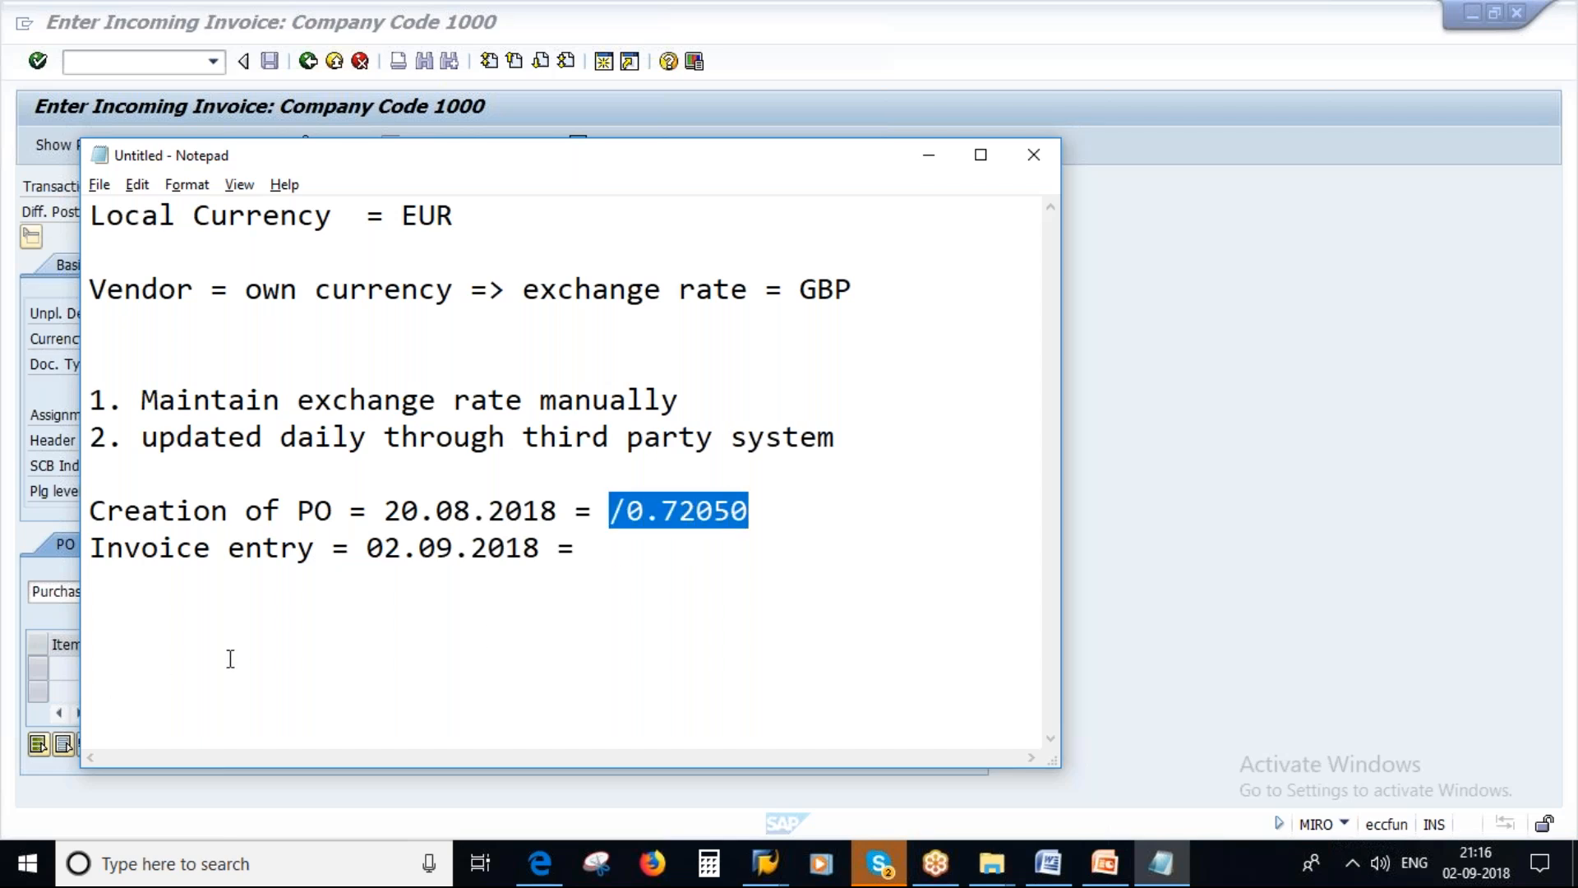
pyautogui.click(593, 548)
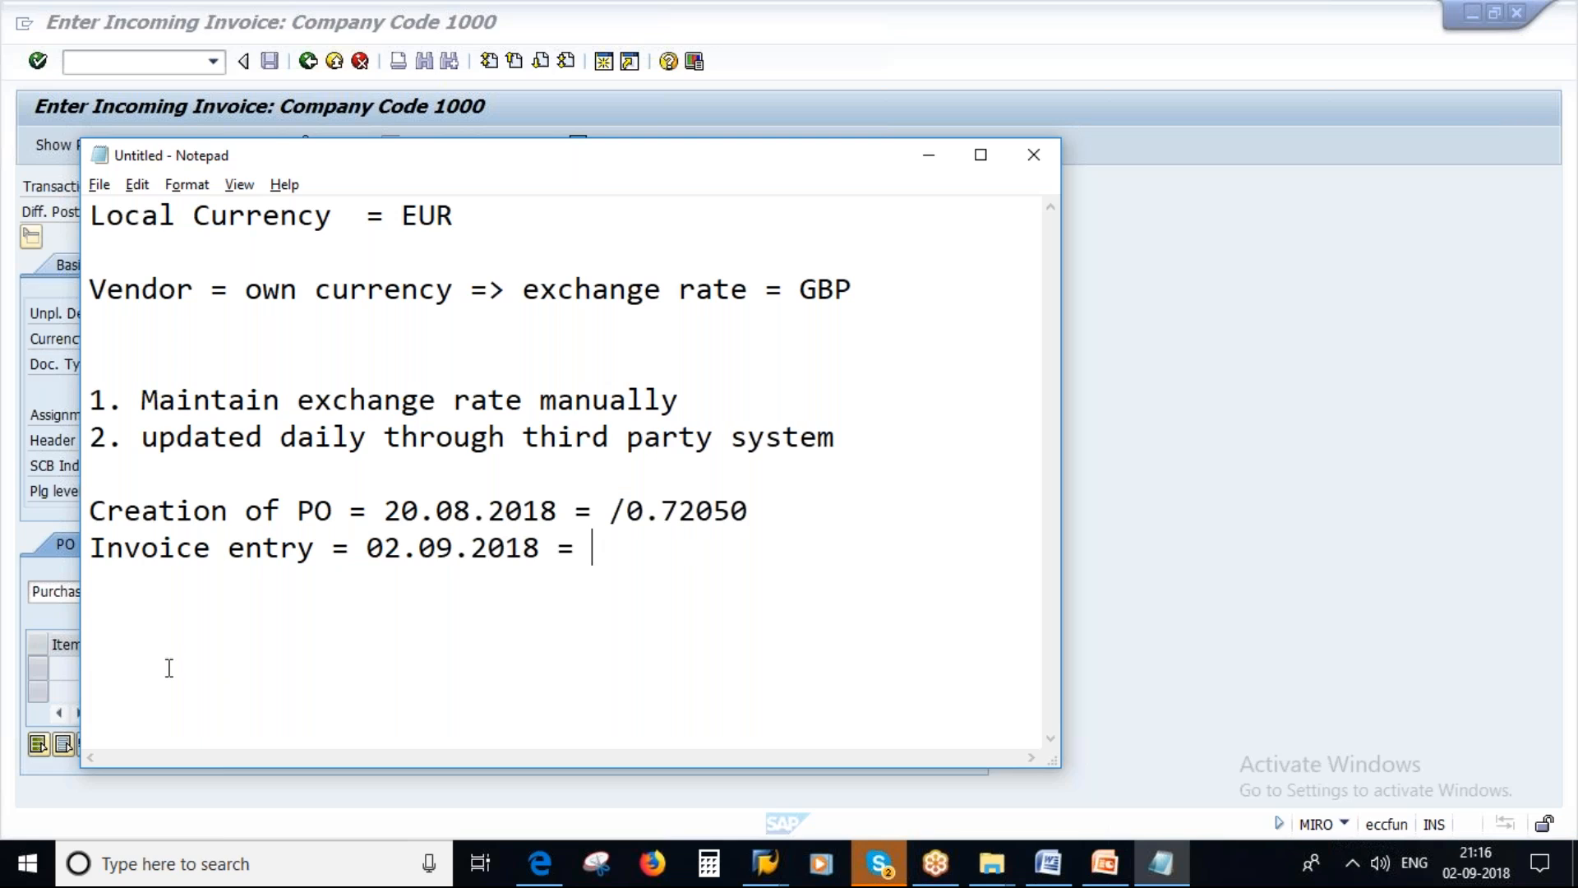
pyautogui.write('0.650')
pyautogui.moveTo(592, 548); pyautogui.dragTo(679, 548)
pyautogui.click(713, 510)
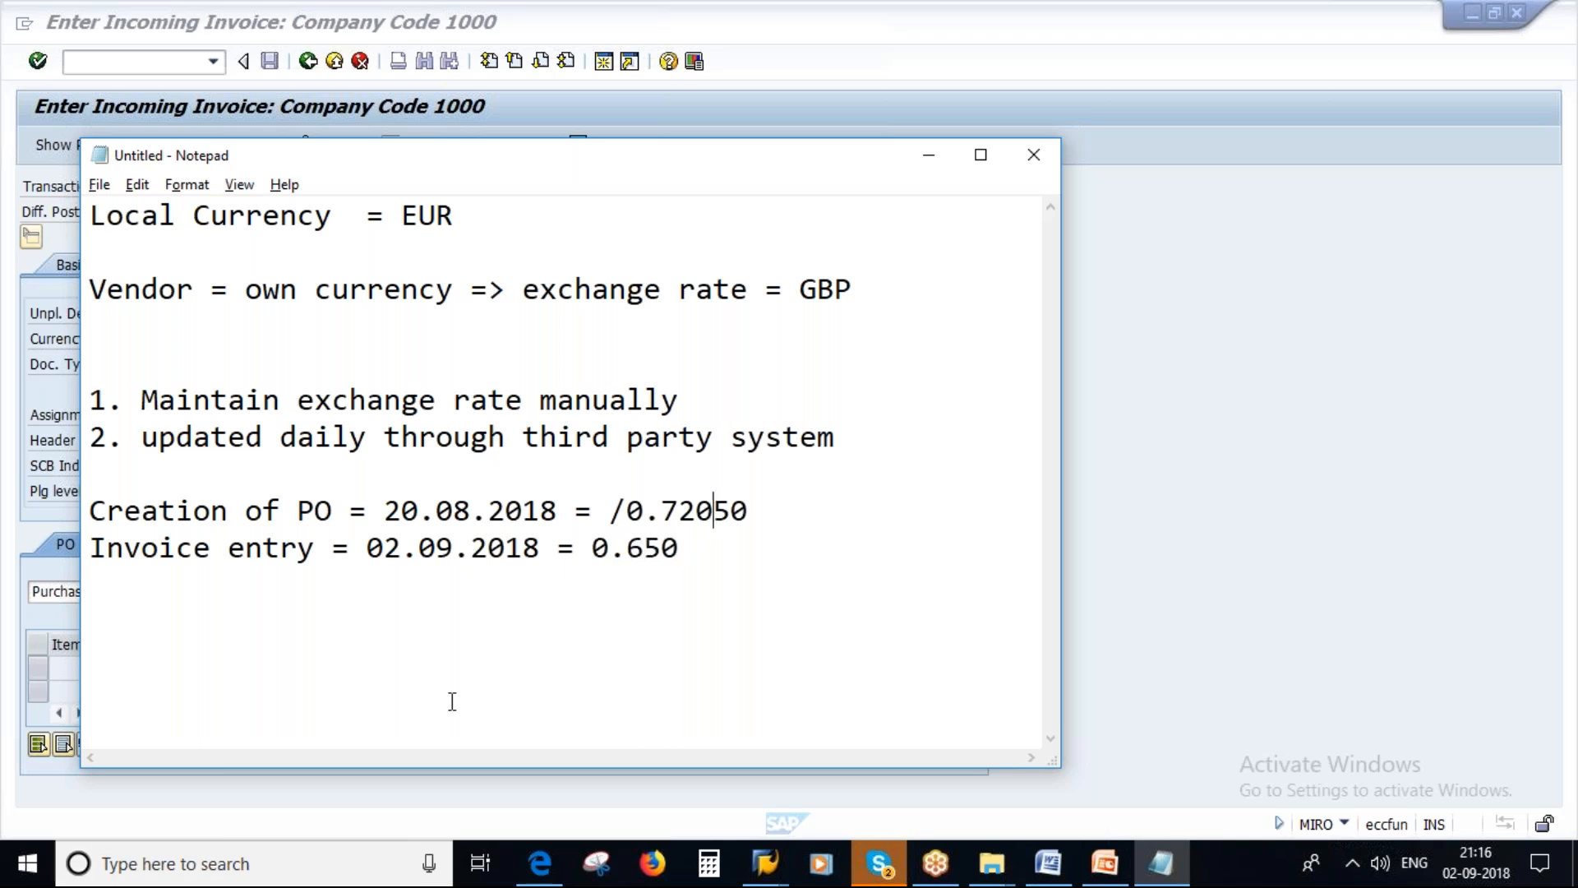
pyautogui.moveTo(750, 510); pyautogui.dragTo(581, 508)
# Step: Present the PowerPoint slide again, mark the non-fixed rule and "current exchange rate", erase the ink and end the show
pyautogui.click(1090, 873)
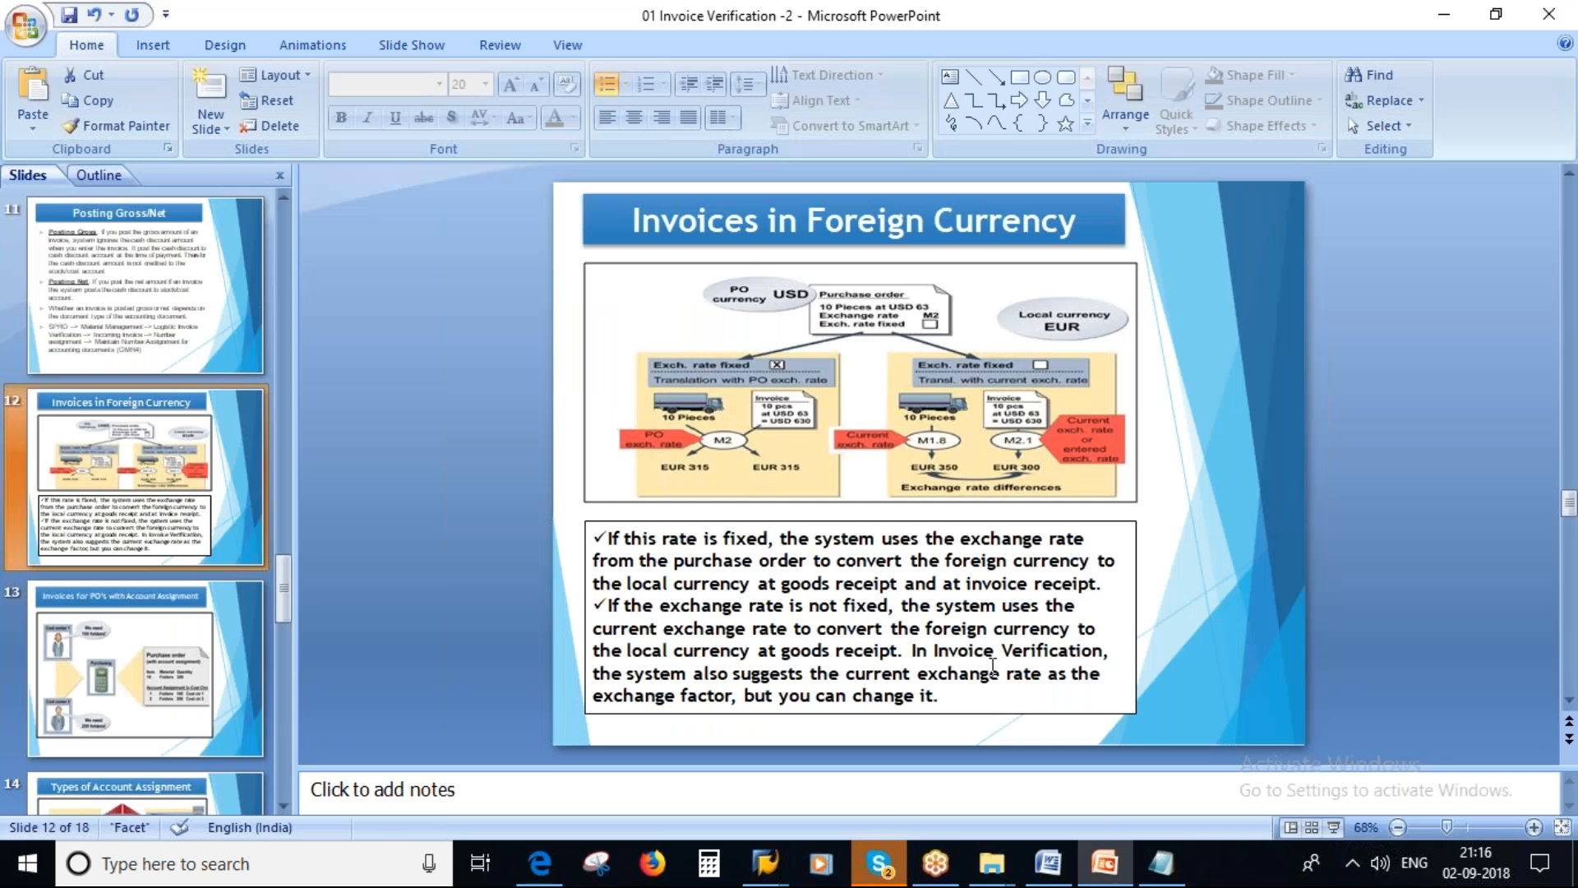
pyautogui.click(1334, 827)
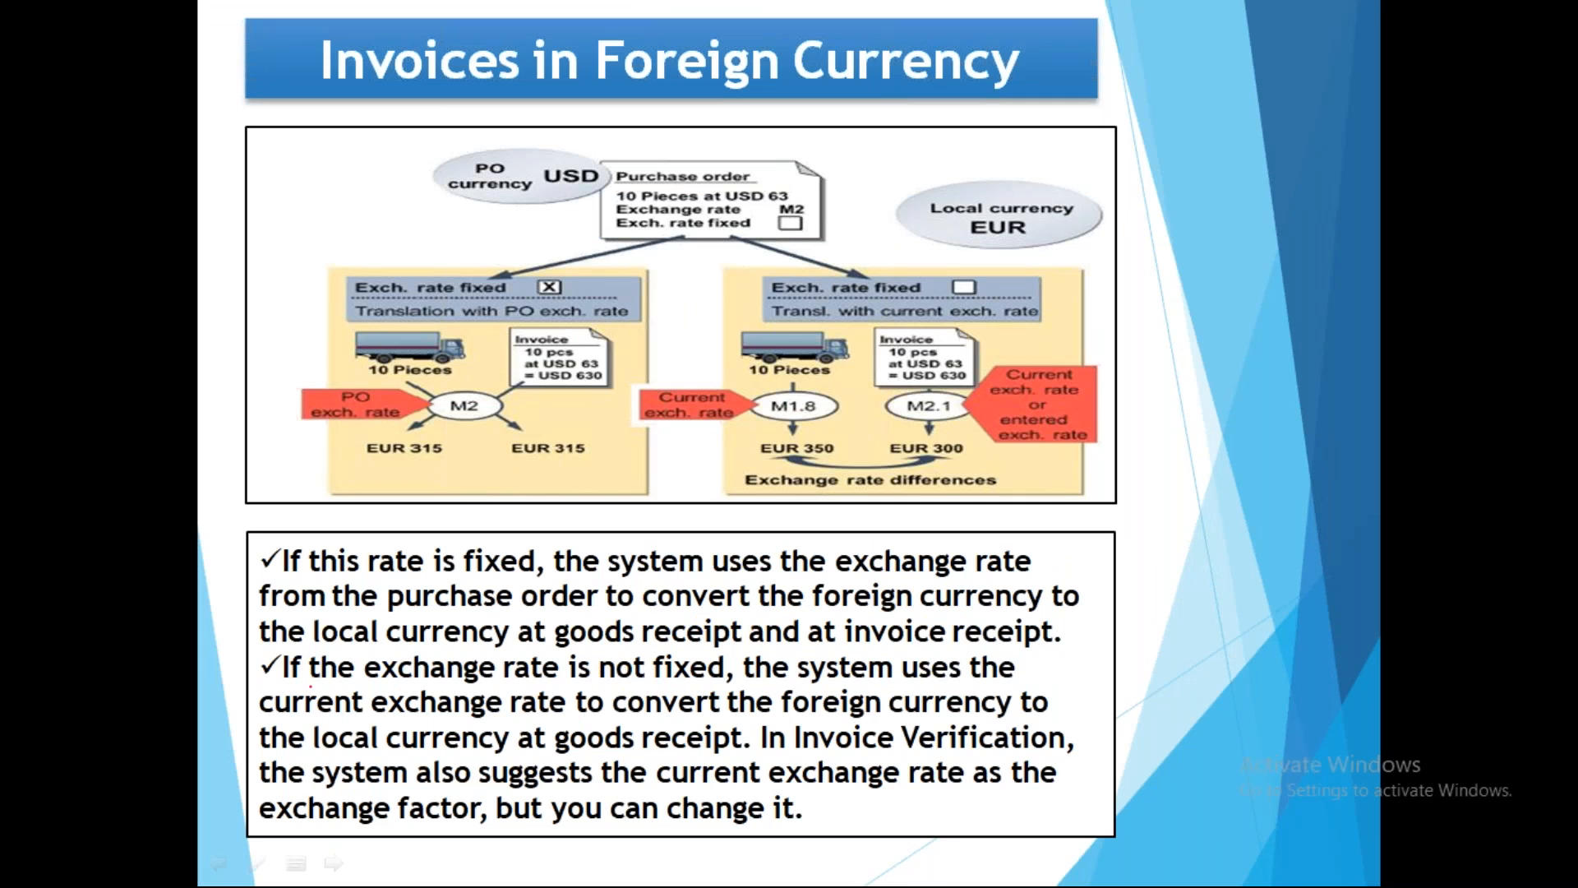
pyautogui.moveTo(290, 681); pyautogui.dragTo(730, 682)
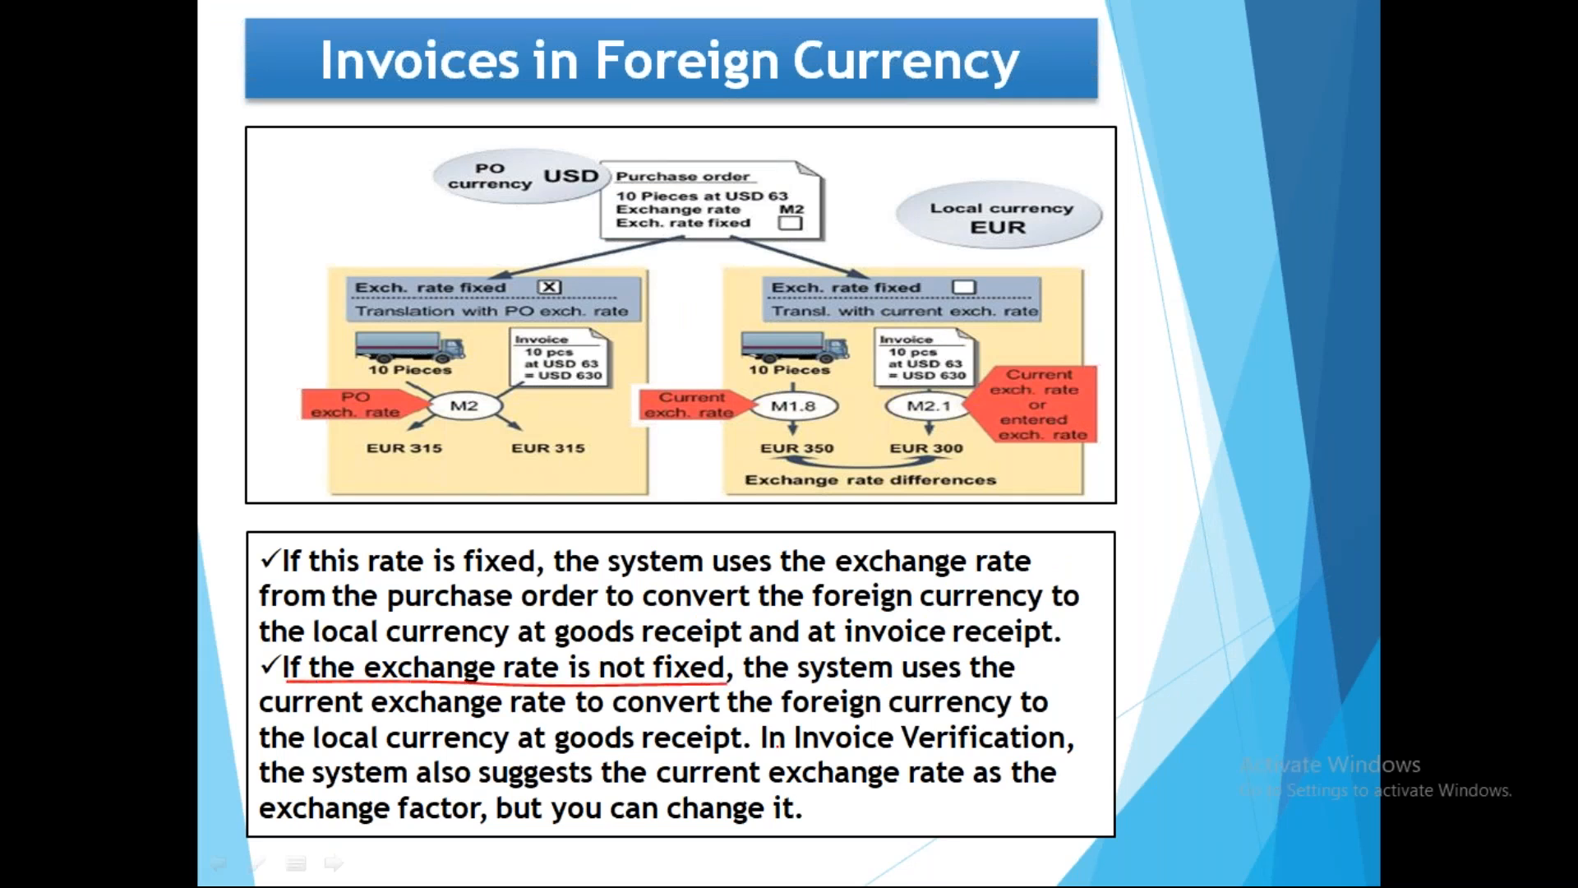
pyautogui.moveTo(763, 753); pyautogui.dragTo(1064, 750)
pyautogui.moveTo(254, 787)
pyautogui.mouseDown()
pyautogui.moveTo(967, 790)
pyautogui.moveTo(897, 755)
pyautogui.moveTo(690, 755)
pyautogui.moveTo(655, 787)
pyautogui.moveTo(891, 800)
pyautogui.moveTo(967, 775)
pyautogui.mouseUp()
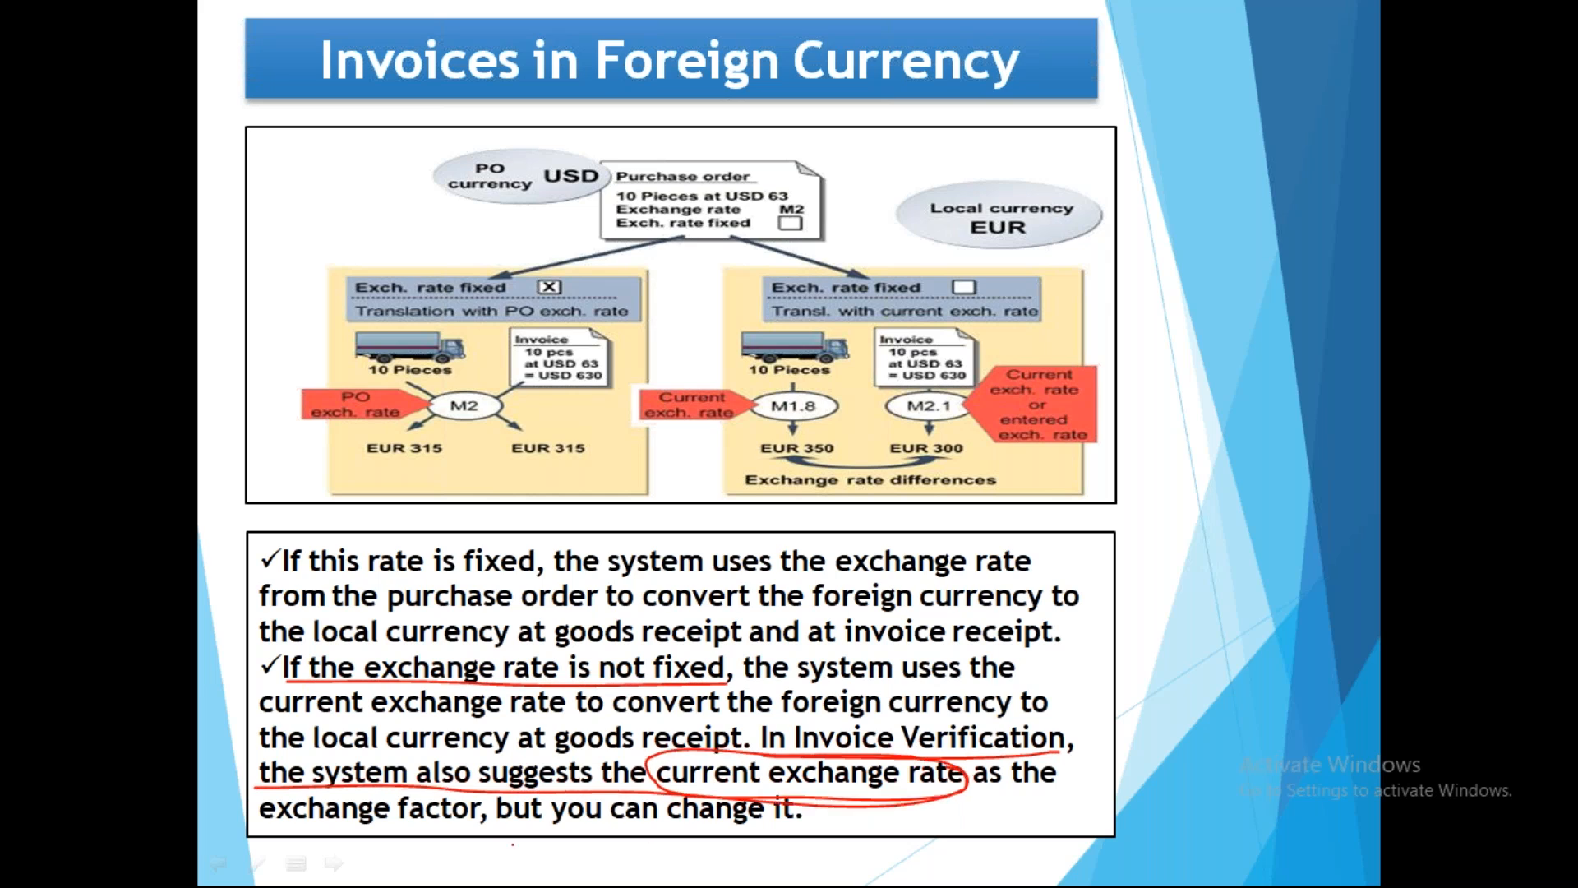
pyautogui.moveTo(259, 824); pyautogui.dragTo(812, 824)
pyautogui.press('e')
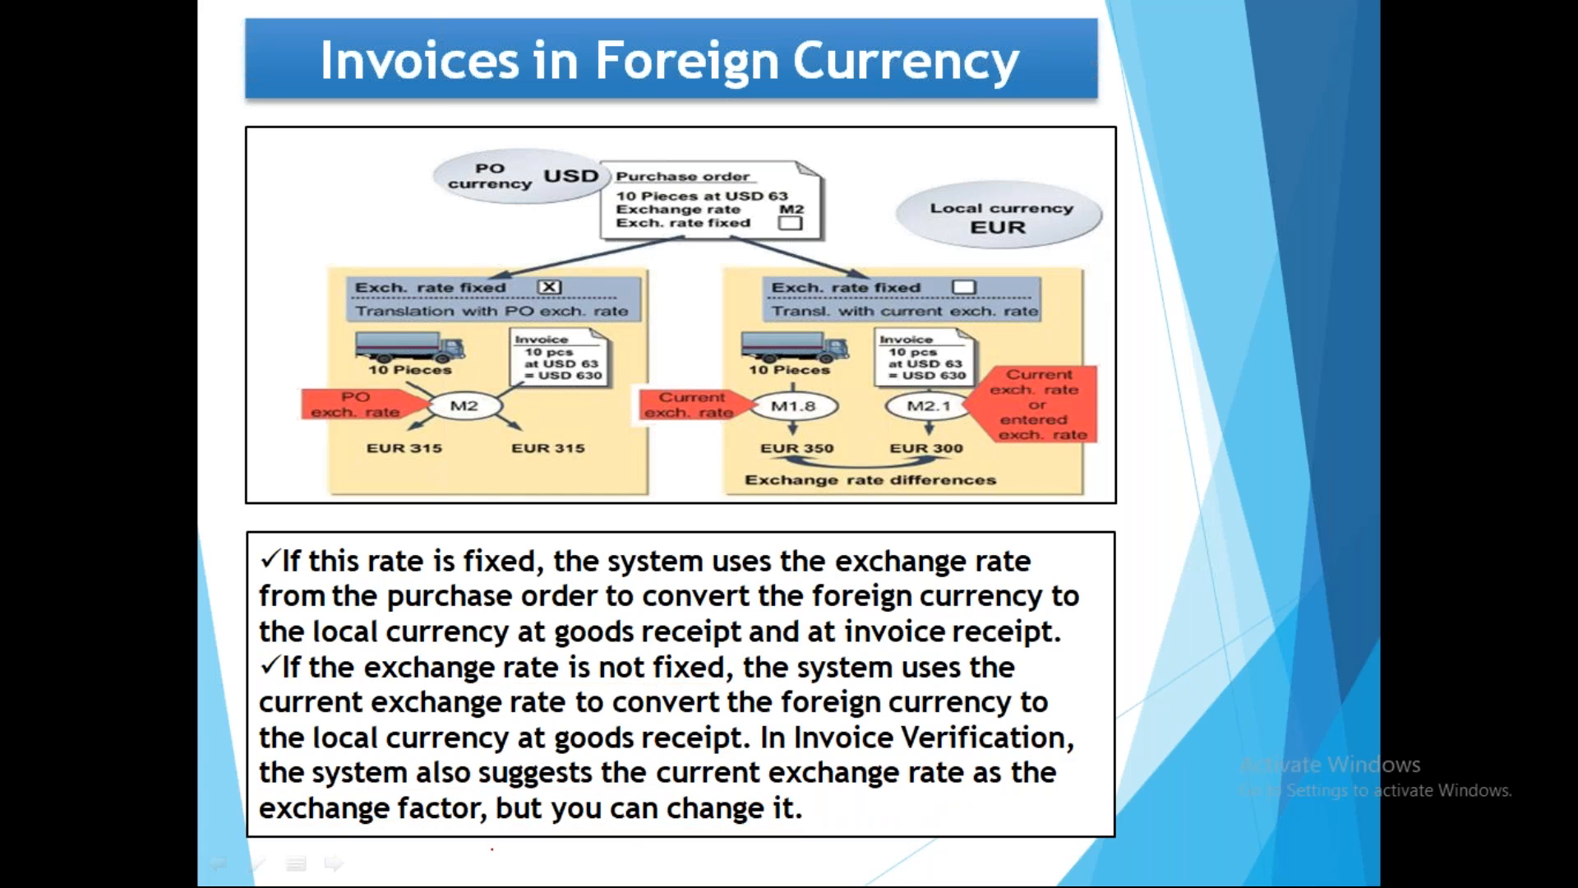
pyautogui.press('Escape')
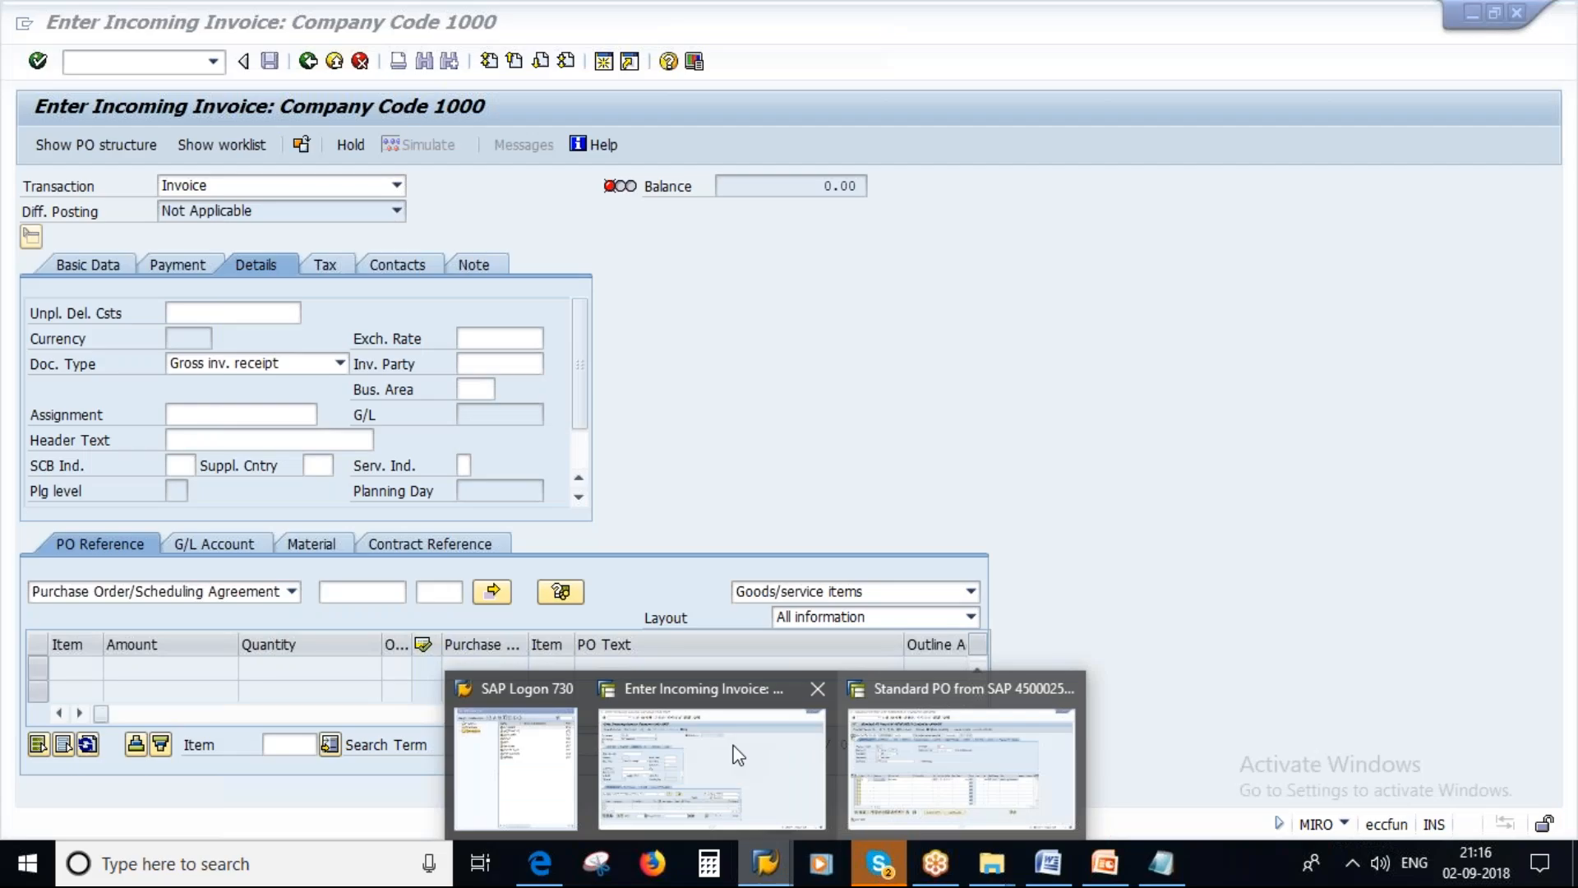
# Step: Return to the SAP incoming invoice and set the exchange rate in its details to 1.66000
pyautogui.click(738, 754)
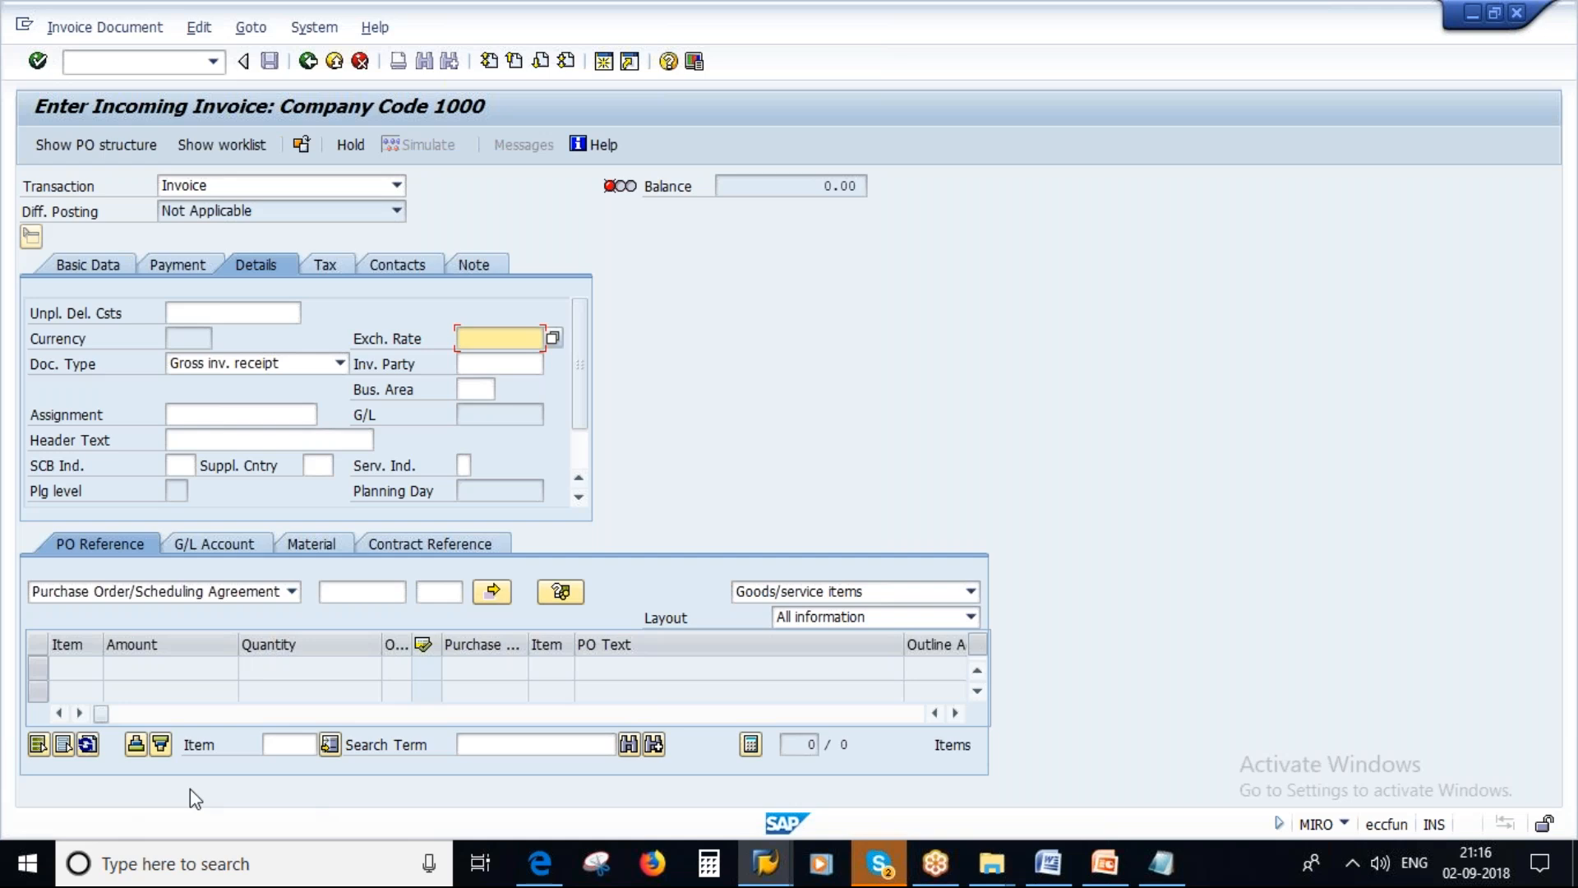
pyautogui.write('1')
pyautogui.click(503, 368)
pyautogui.press('Return')
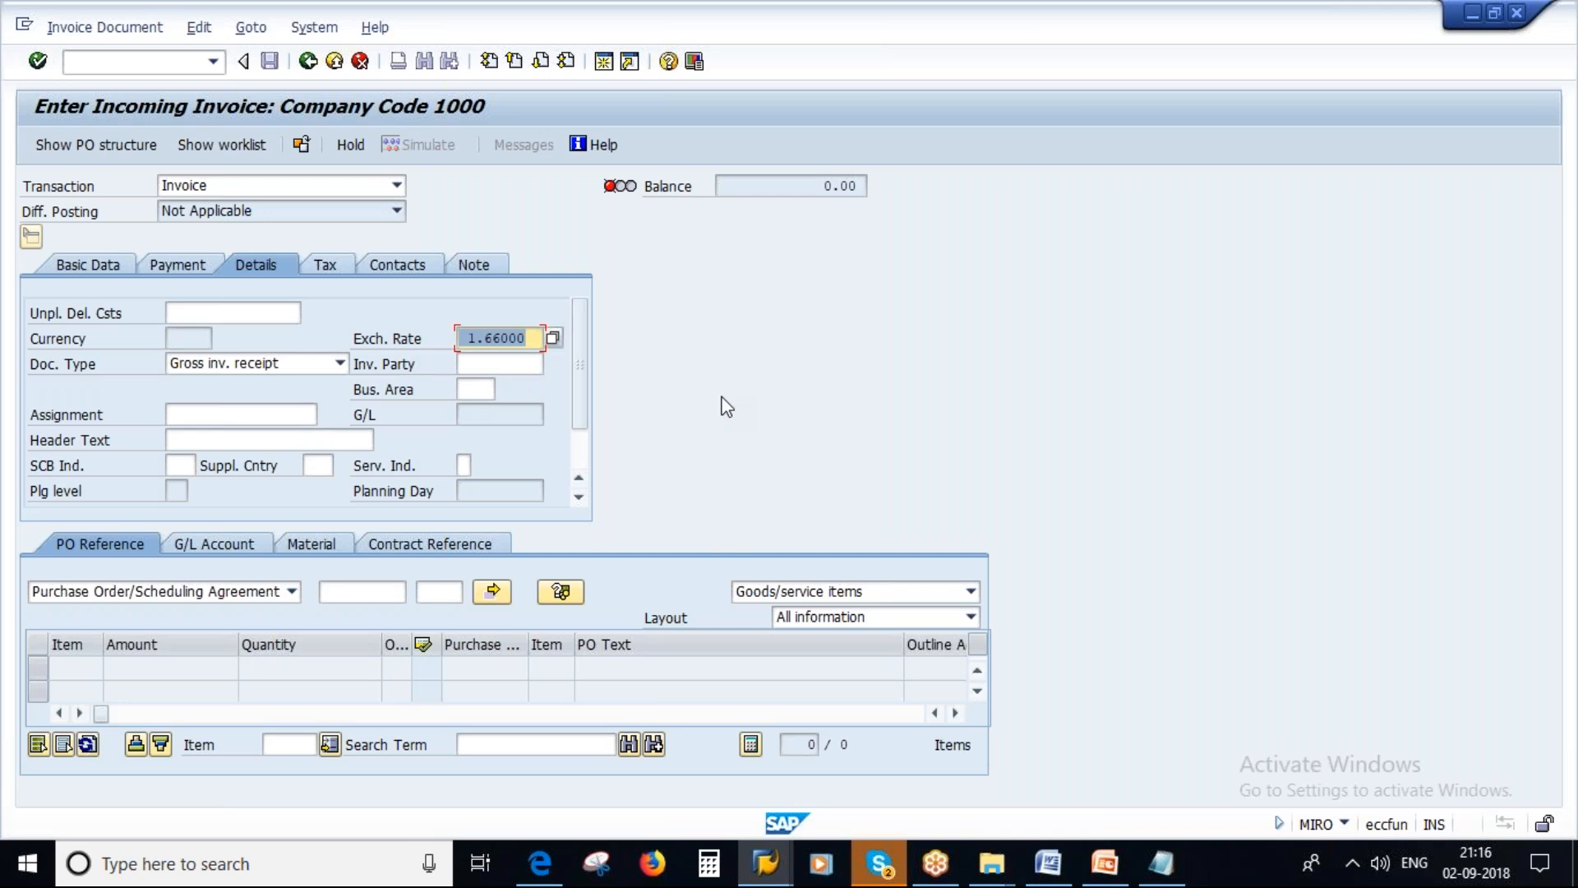
# Step: Try to assign the GBP purchase order to the invoice from its basic data view
pyautogui.click(95, 268)
pyautogui.click(361, 591)
pyautogui.write('4')
pyautogui.click(403, 665)
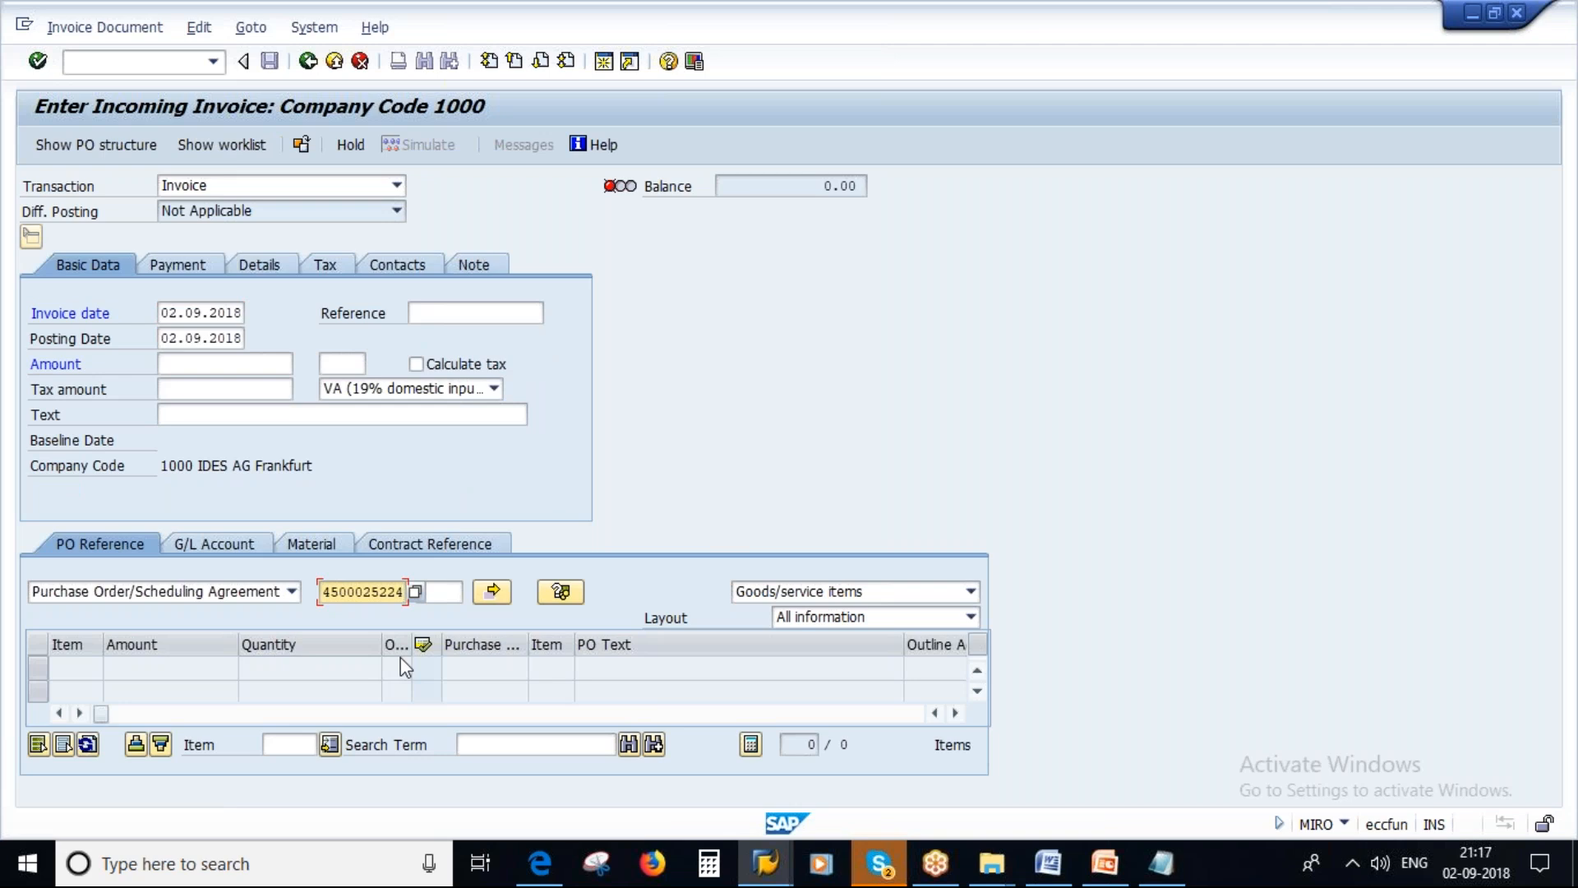
pyautogui.press('Return')
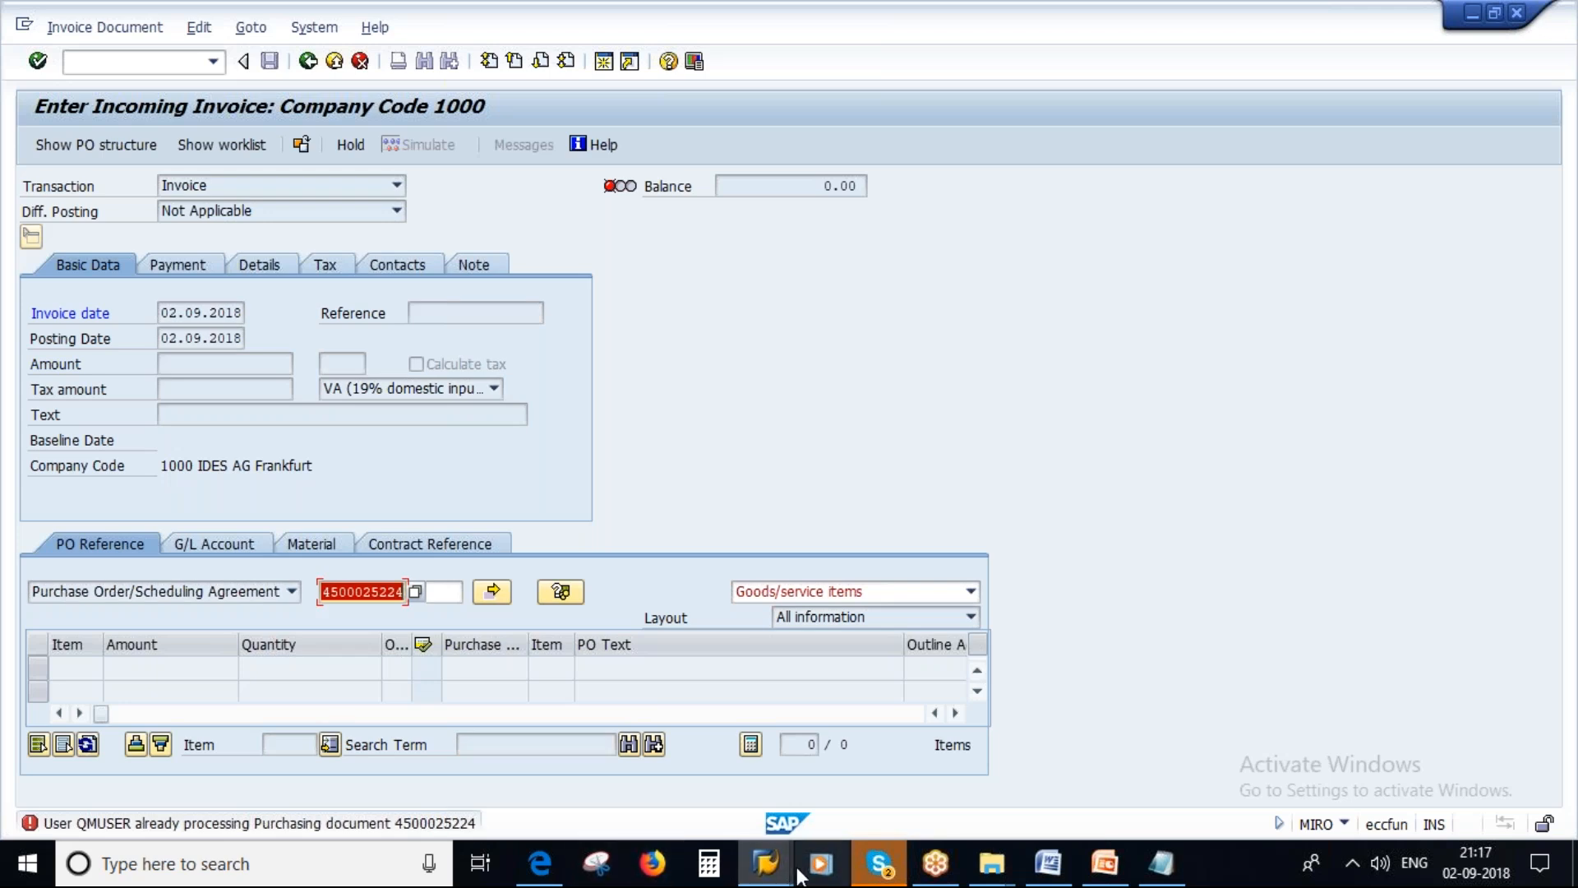
# Step: Switch to the open GBP purchase order with the fixed exchange rate and save it
pyautogui.click(771, 873)
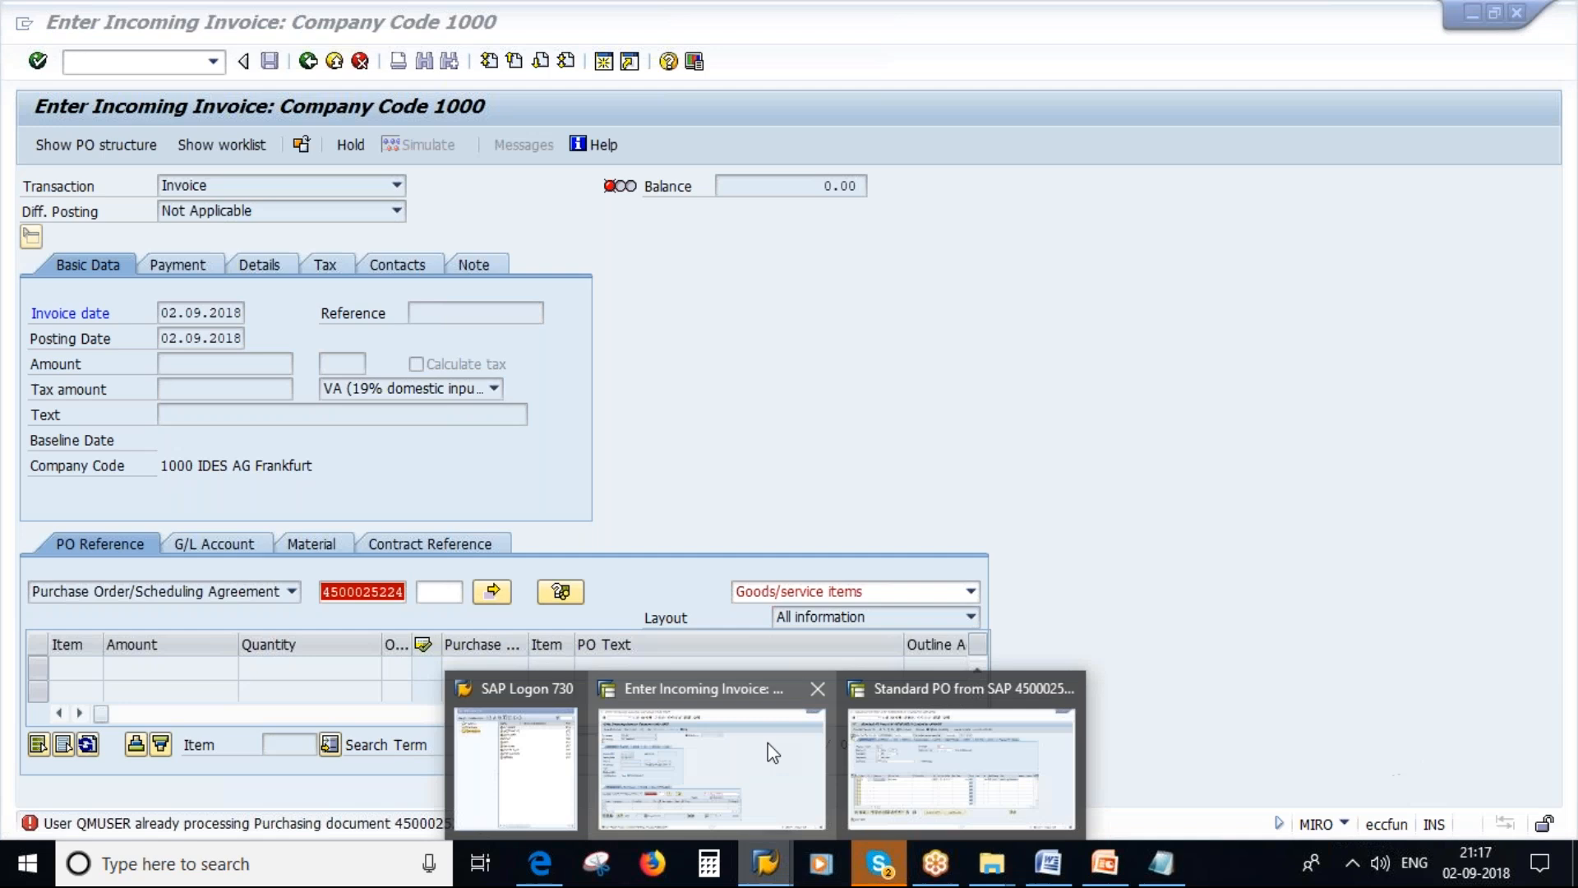
pyautogui.click(915, 760)
pyautogui.click(270, 60)
pyautogui.click(411, 450)
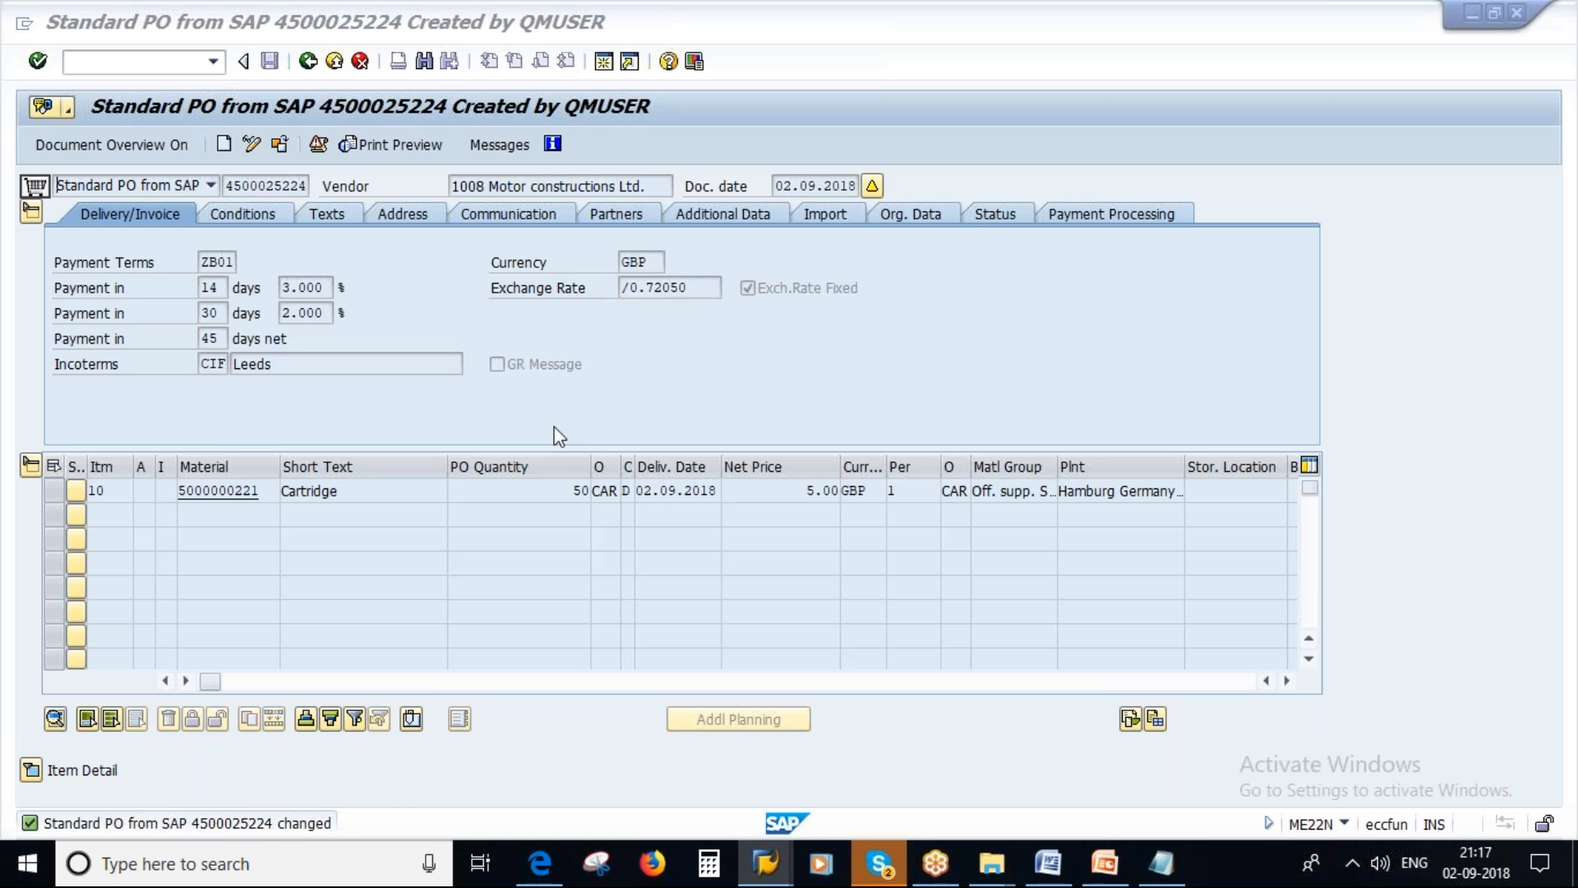
# Step: Assign the GBP purchase order to the invoice, accept the copied rate and currency, and check the exchange rate in the invoice details
pyautogui.press('Return')
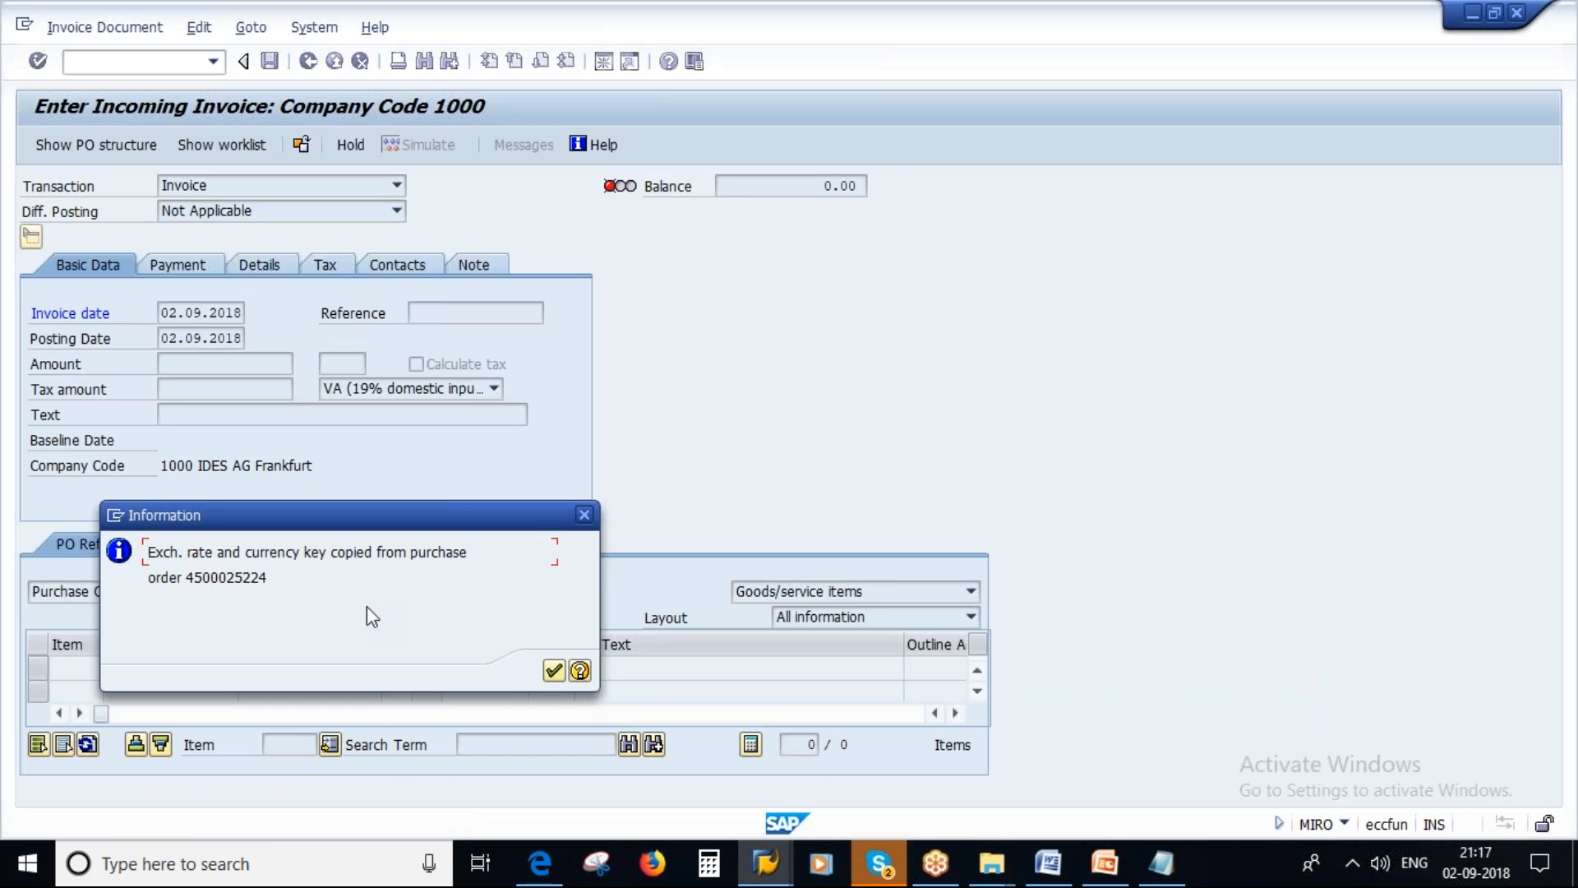
pyautogui.click(554, 671)
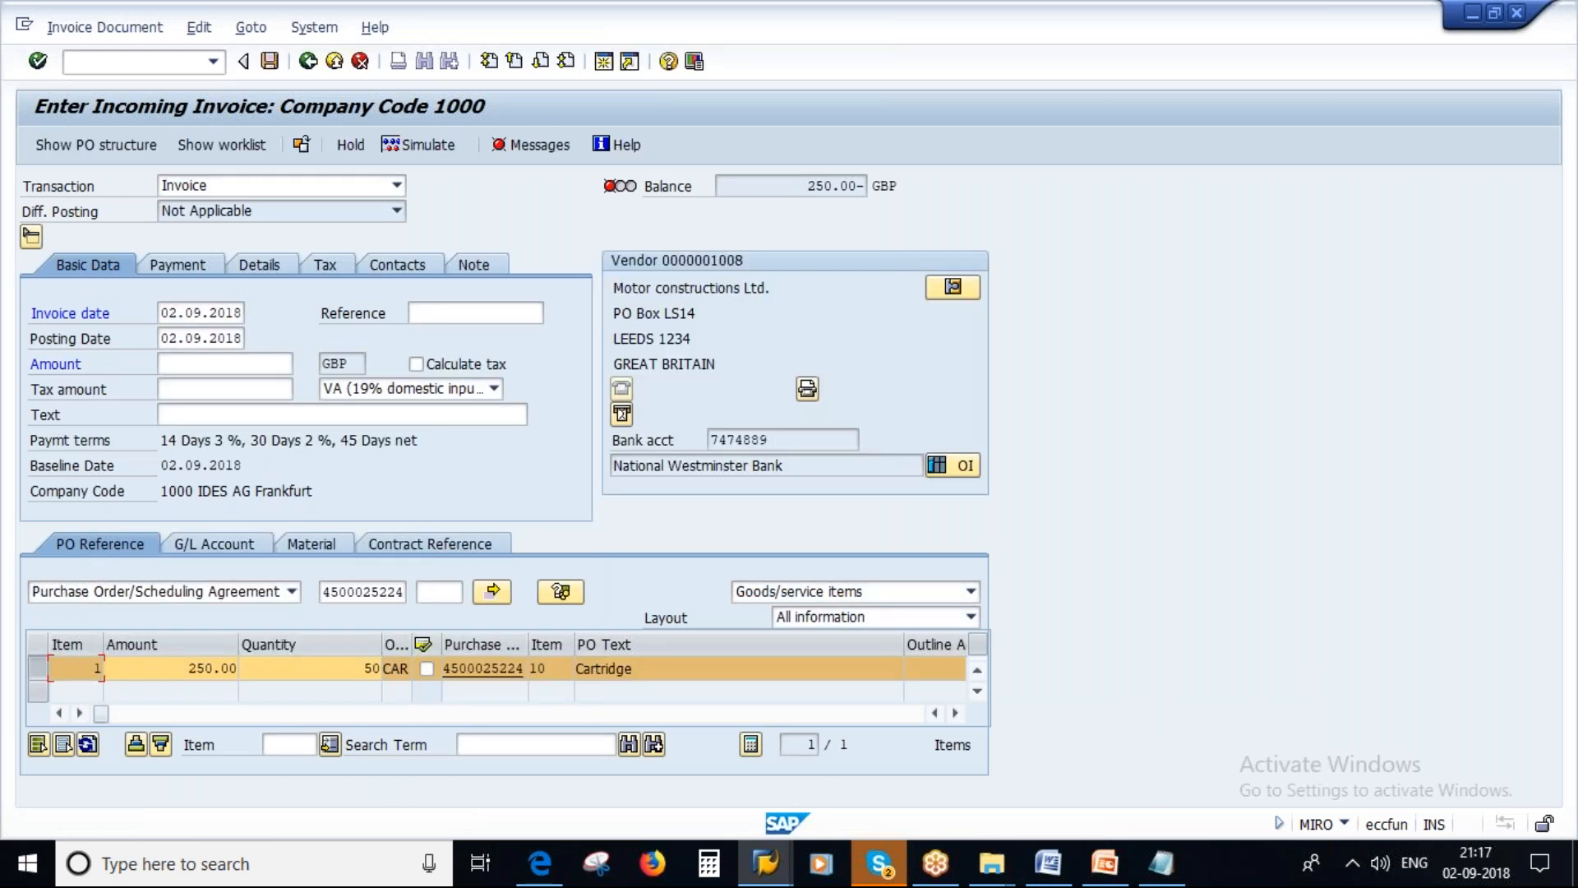
pyautogui.click(257, 264)
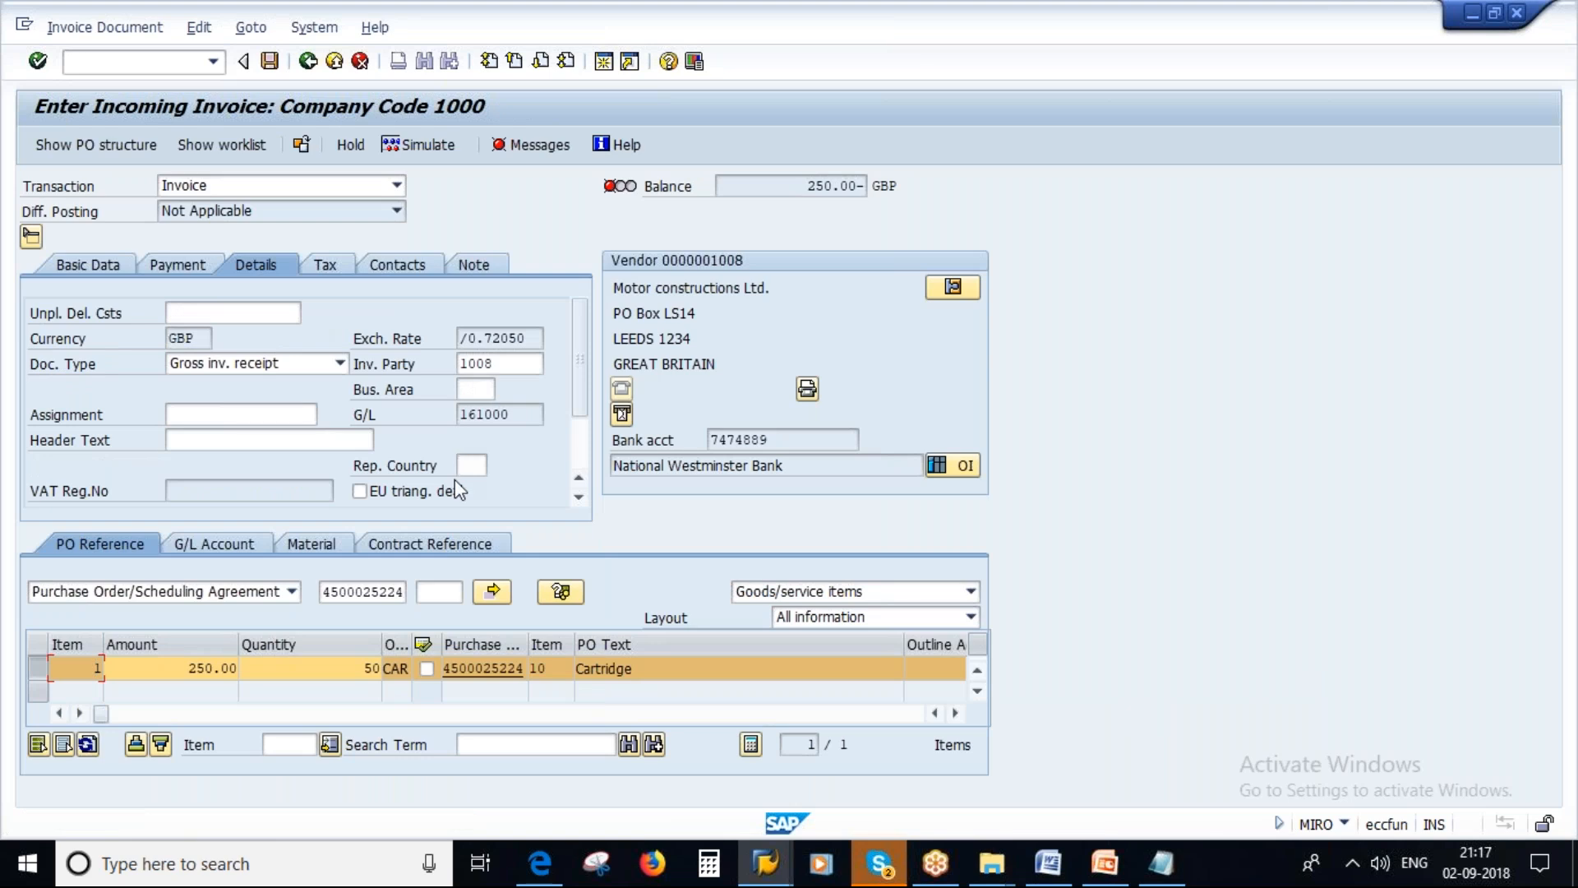
# Step: Leave the invoice without posting it and start a new incoming invoice with transaction miro
pyautogui.click(308, 62)
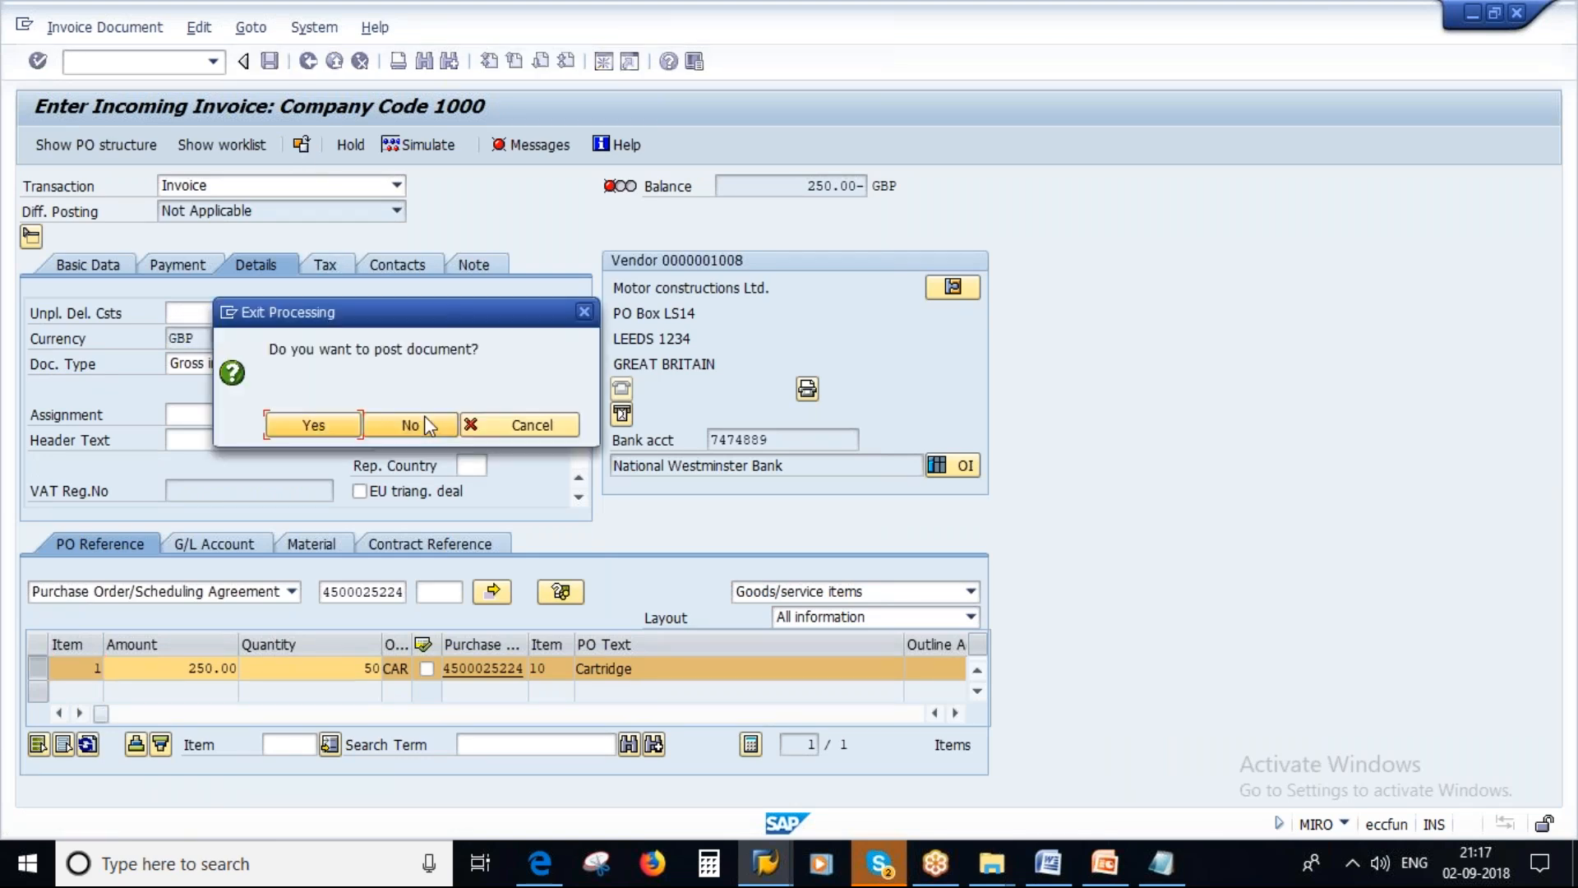
pyautogui.click(409, 425)
pyautogui.write('miro')
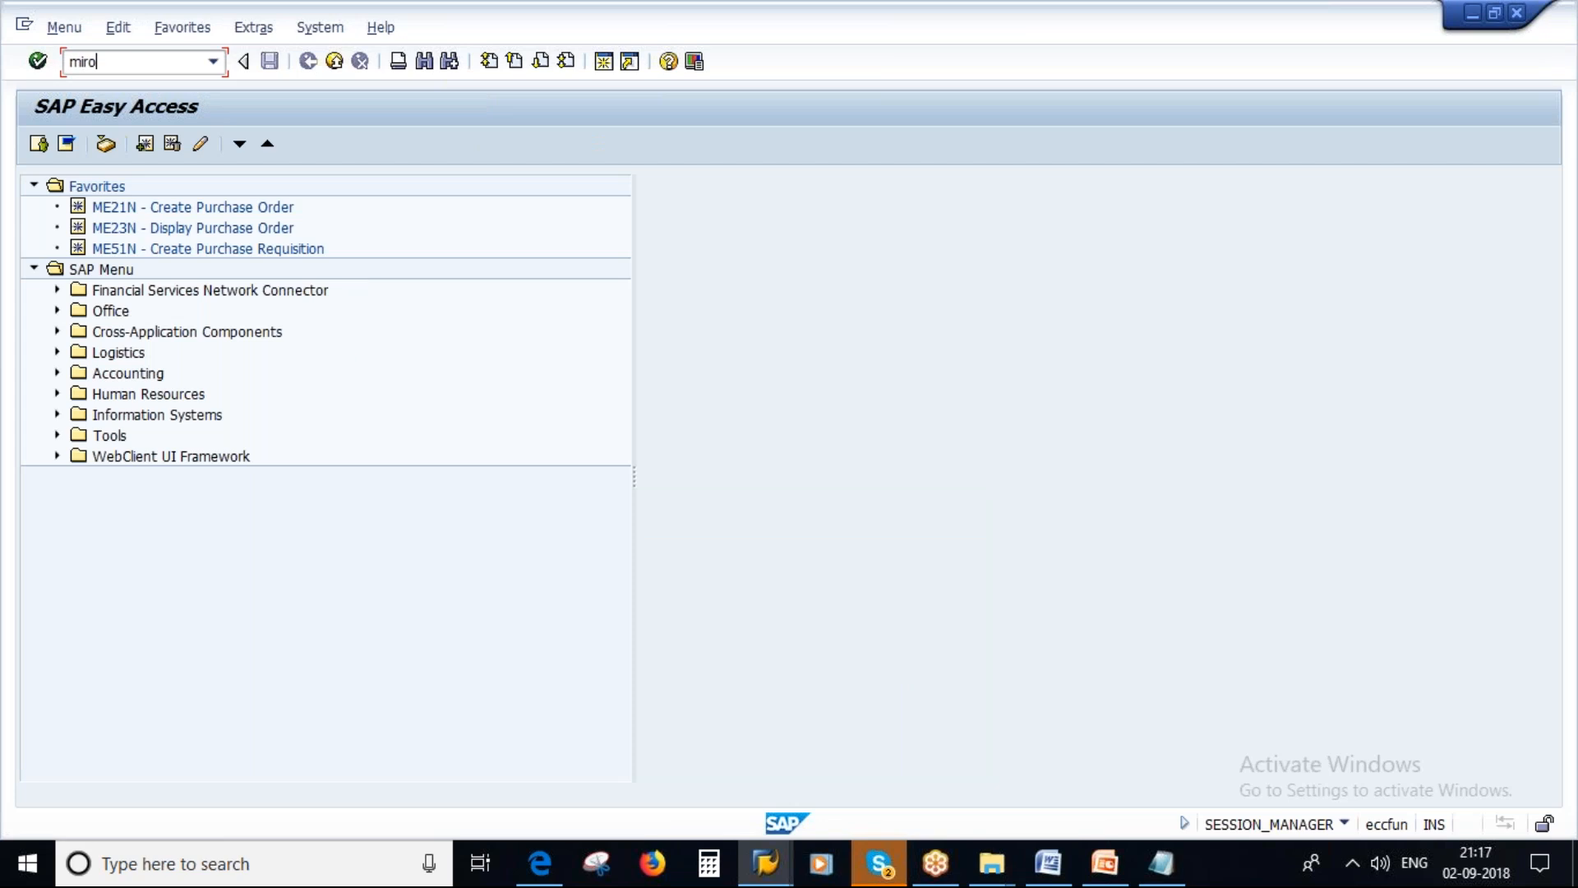
pyautogui.press('Return')
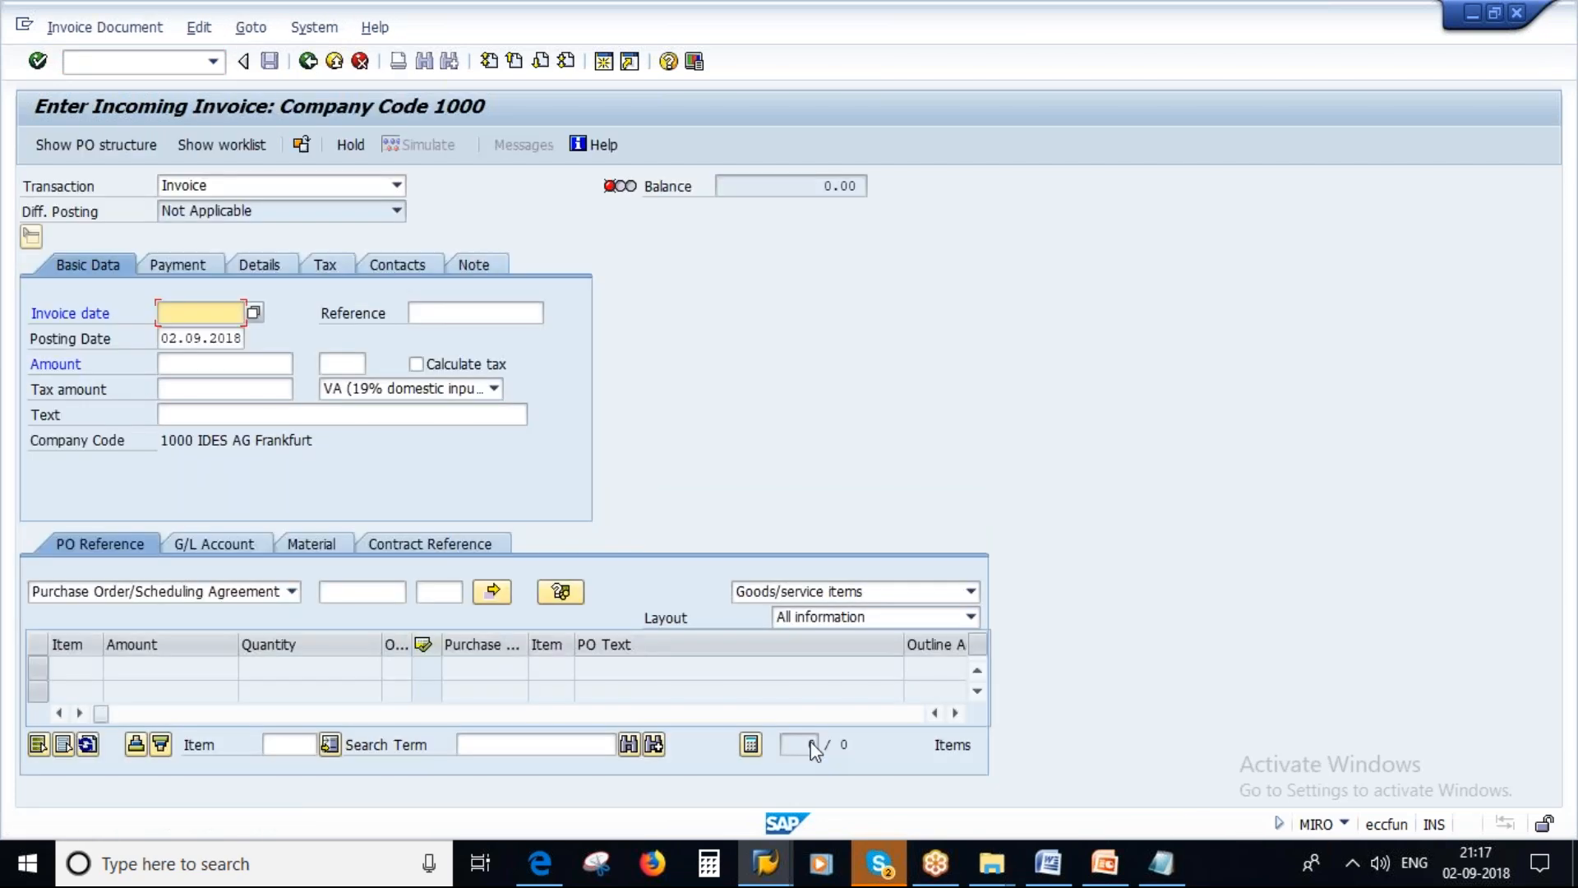
# Step: Switch to the purchase order, clear its fixed exchange rate option in change mode and save the order
pyautogui.click(765, 863)
pyautogui.click(960, 765)
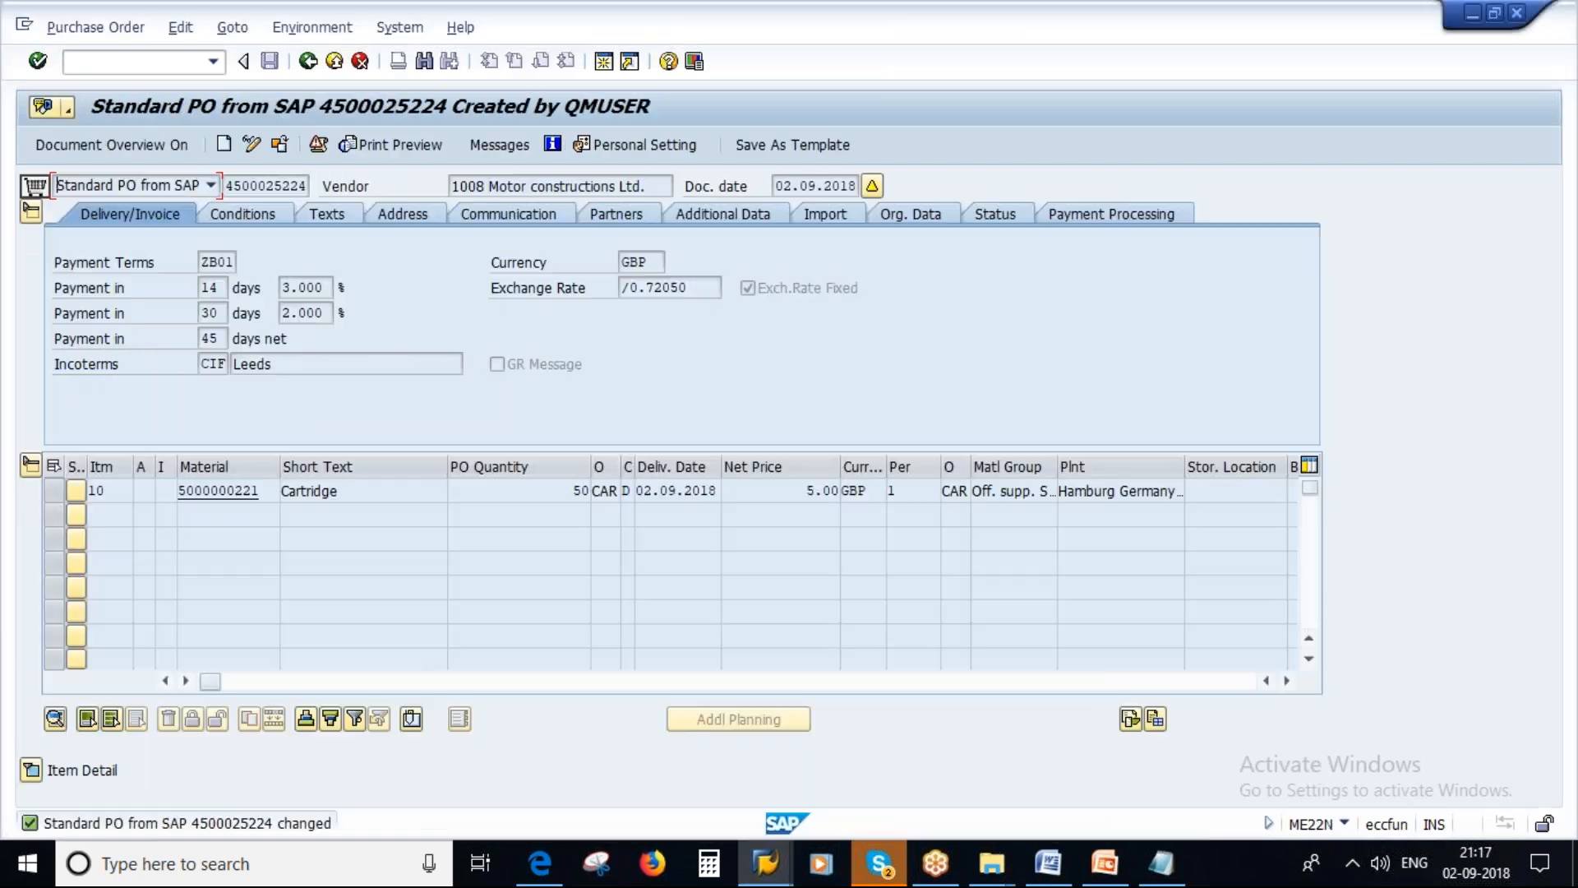
pyautogui.click(252, 145)
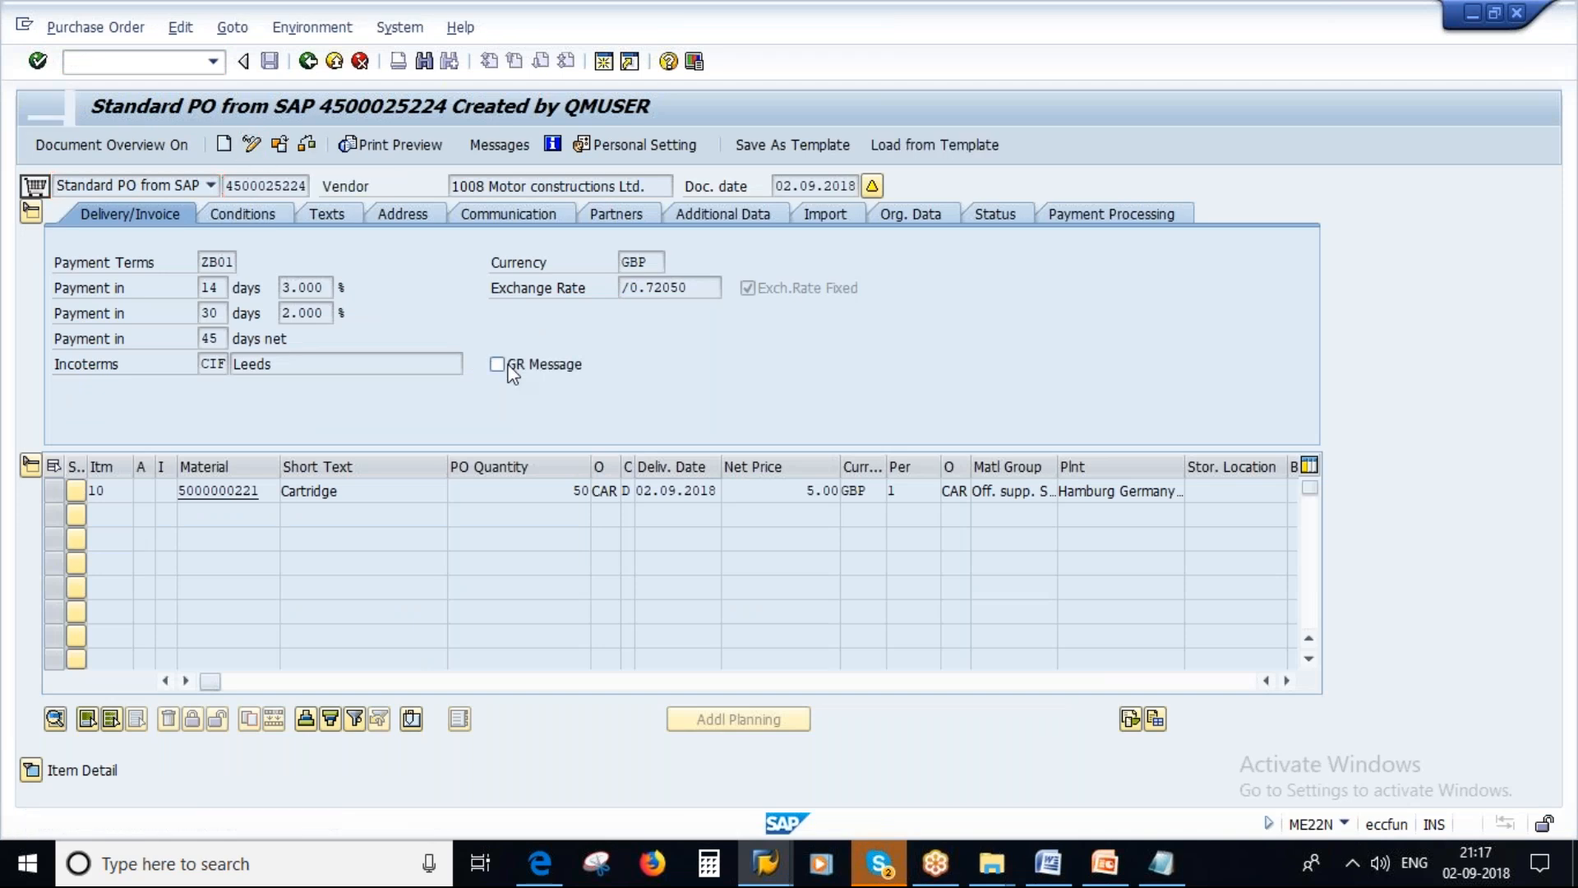
pyautogui.click(746, 286)
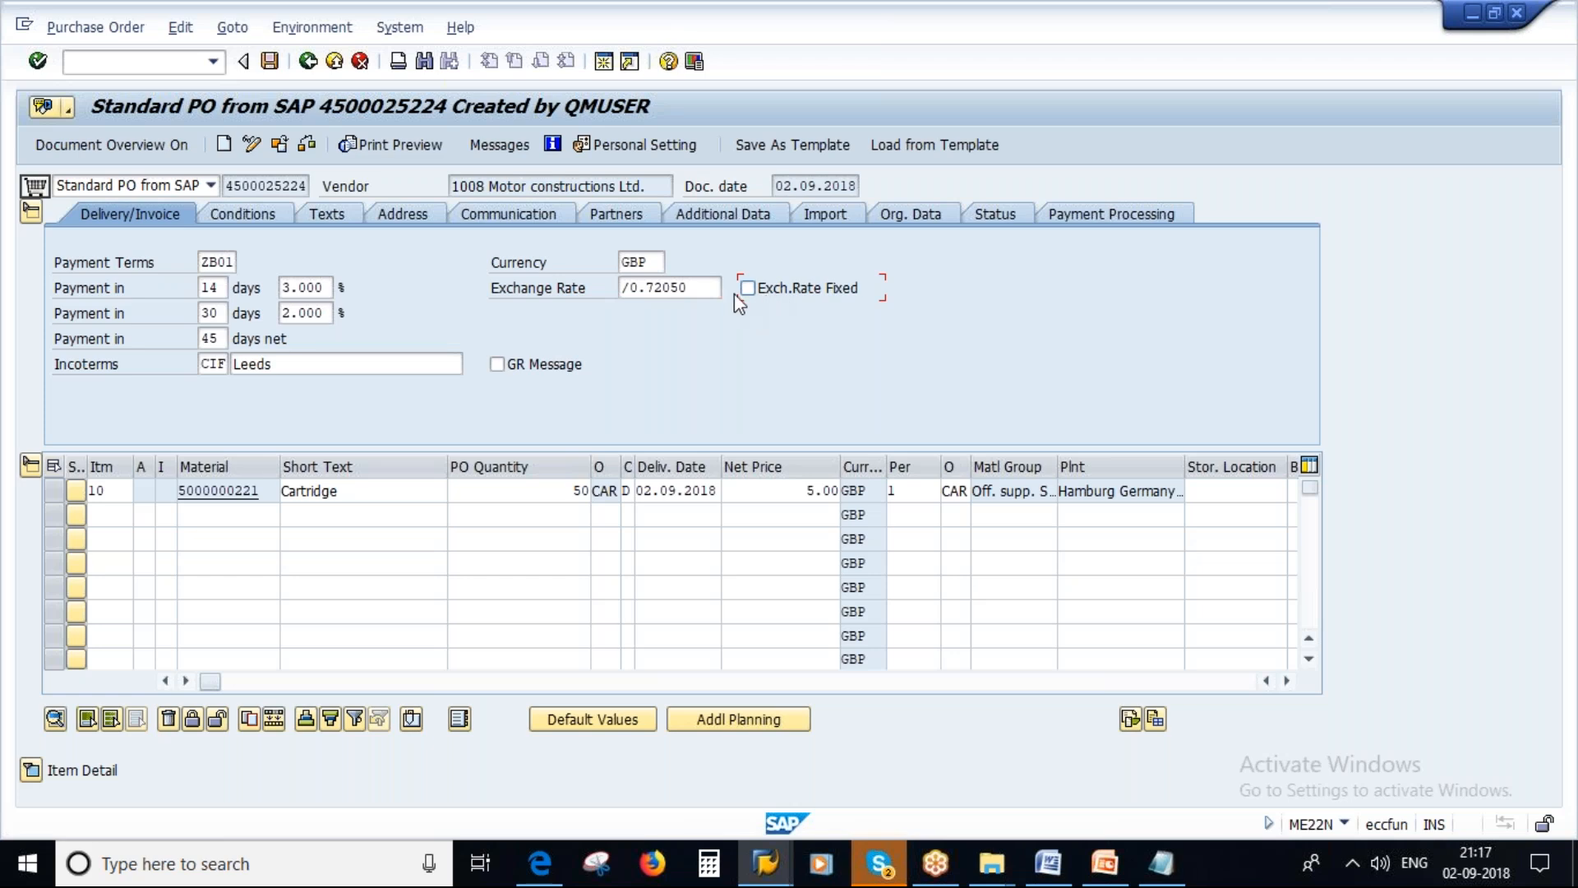
pyautogui.moveTo(691, 287); pyautogui.dragTo(575, 290)
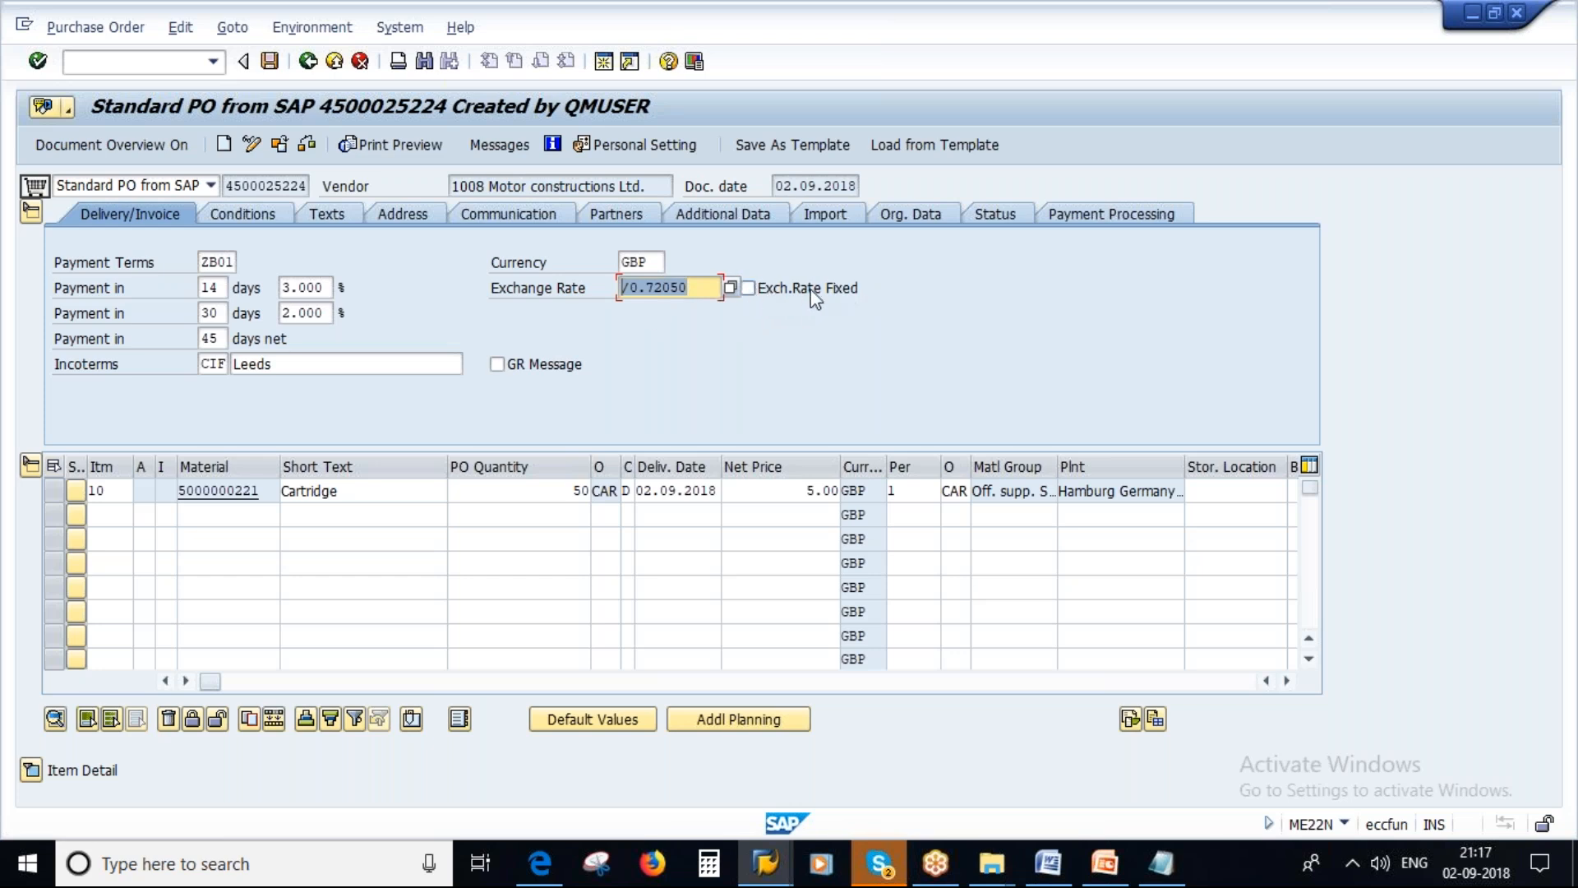
pyautogui.click(270, 62)
pyautogui.click(298, 443)
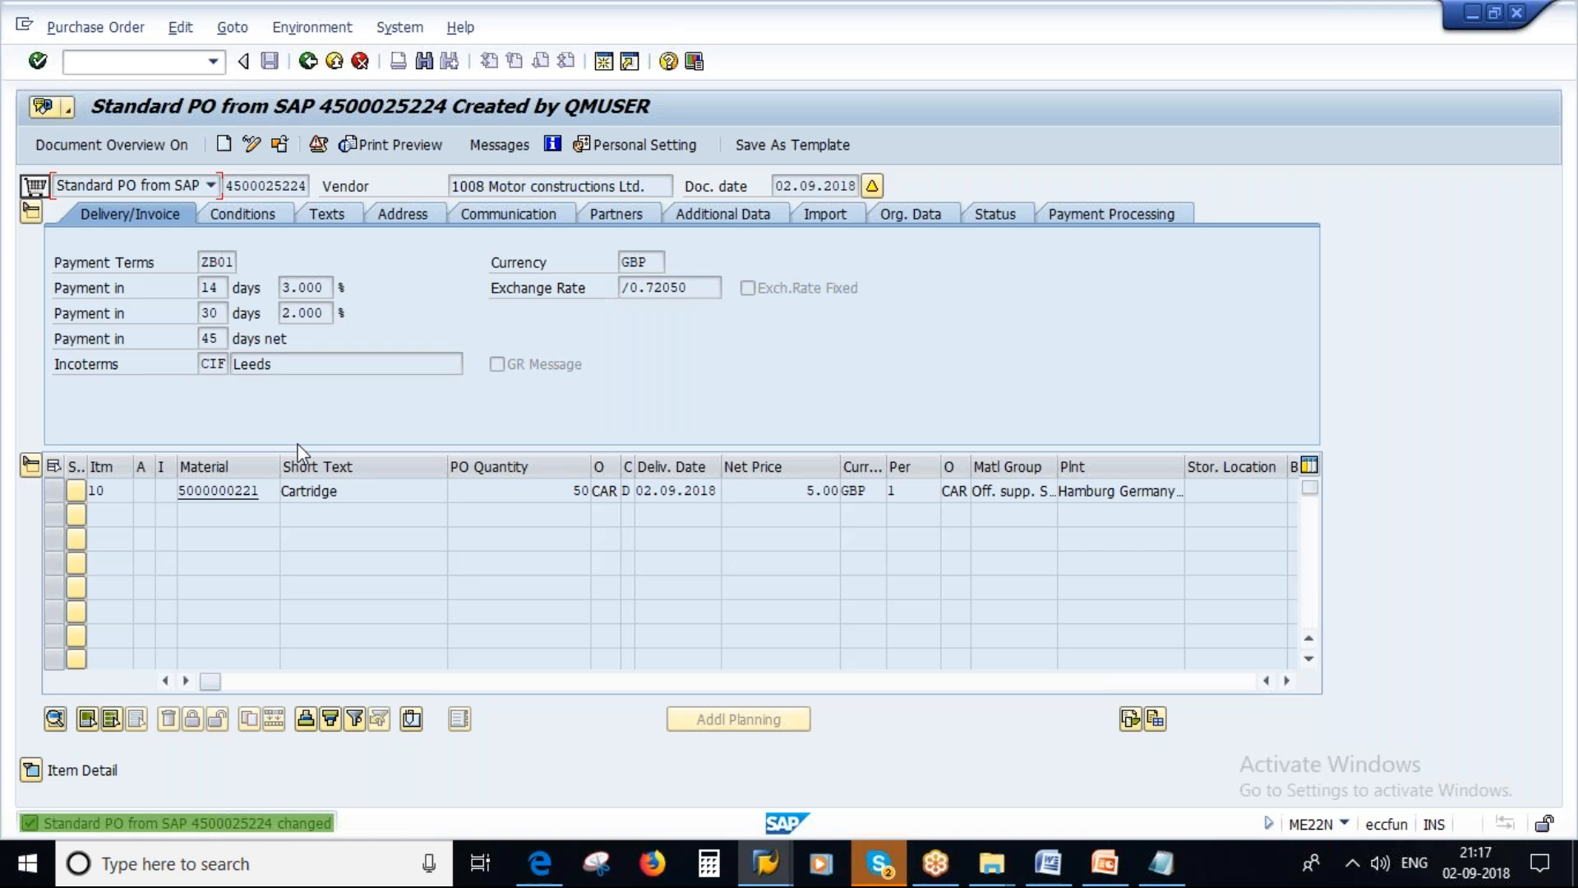
# Step: Restart the incoming invoice entry with transaction miro and enter 02.09.2018 as the invoice date
pyautogui.click(308, 61)
pyautogui.click(307, 72)
pyautogui.write('miro')
pyautogui.press('Return')
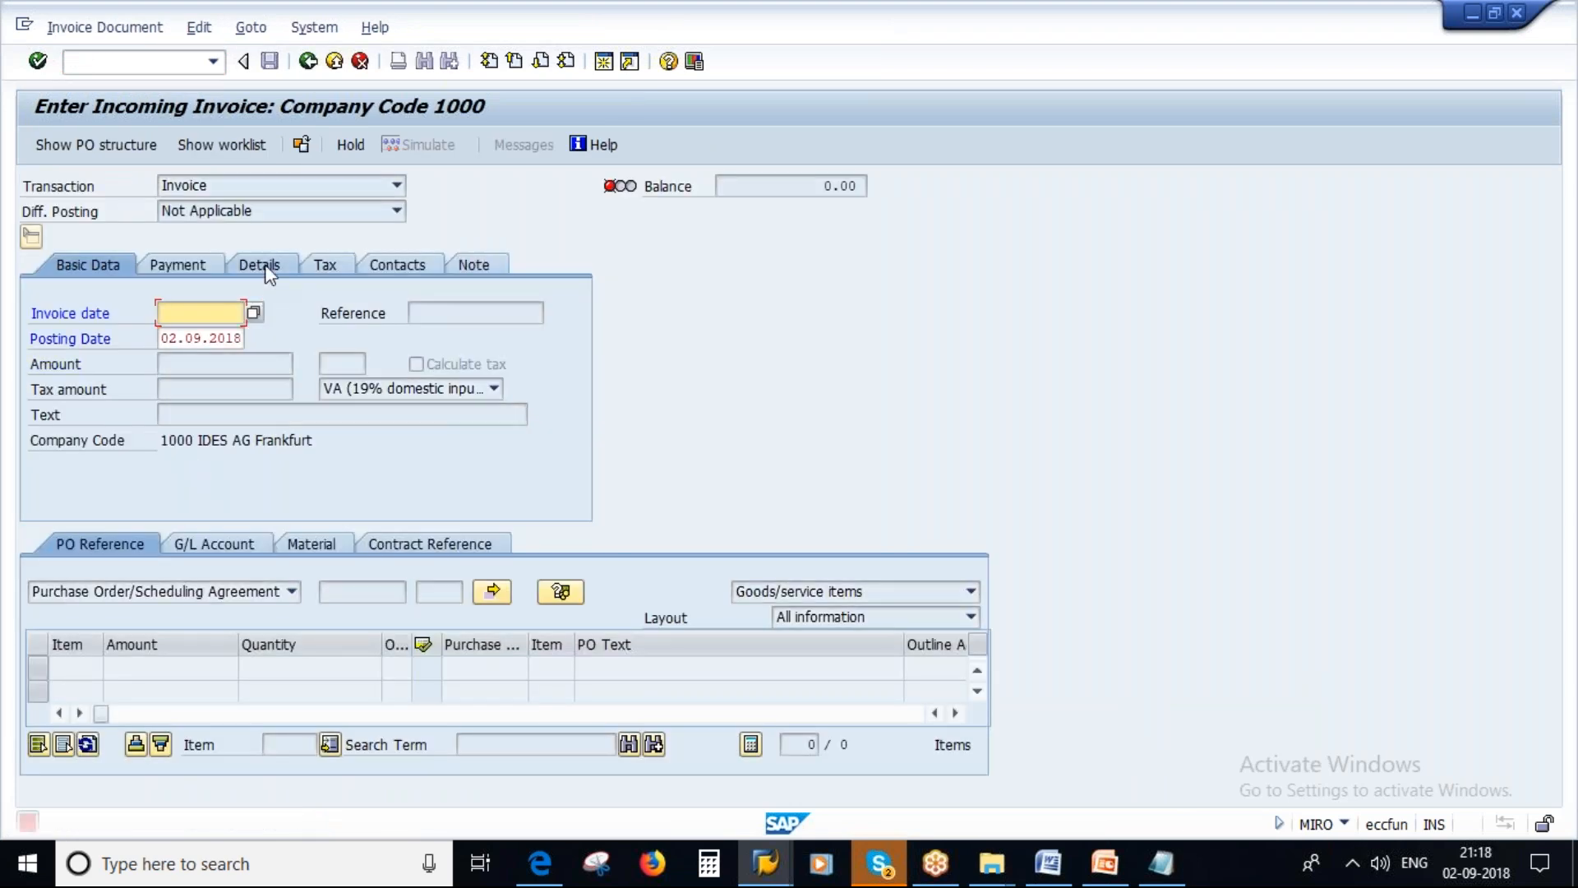
pyautogui.write('02.09.2018')
pyautogui.click(200, 378)
pyautogui.press('Return')
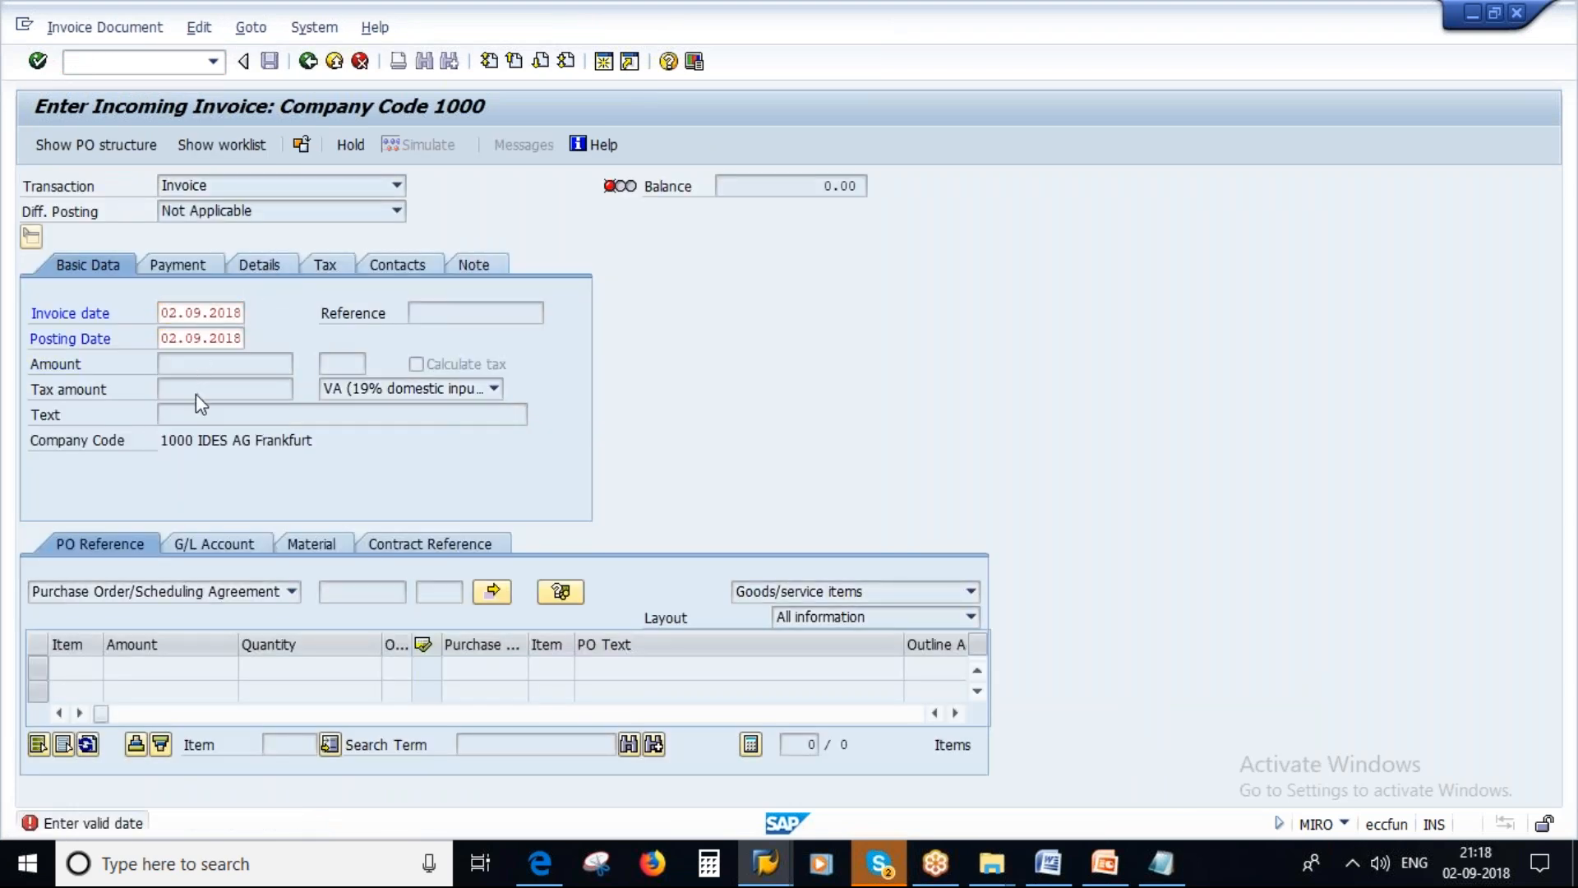
# Step: Set the exchange rate in the invoice details to 1.66
pyautogui.click(493, 338)
pyautogui.write('1.66')
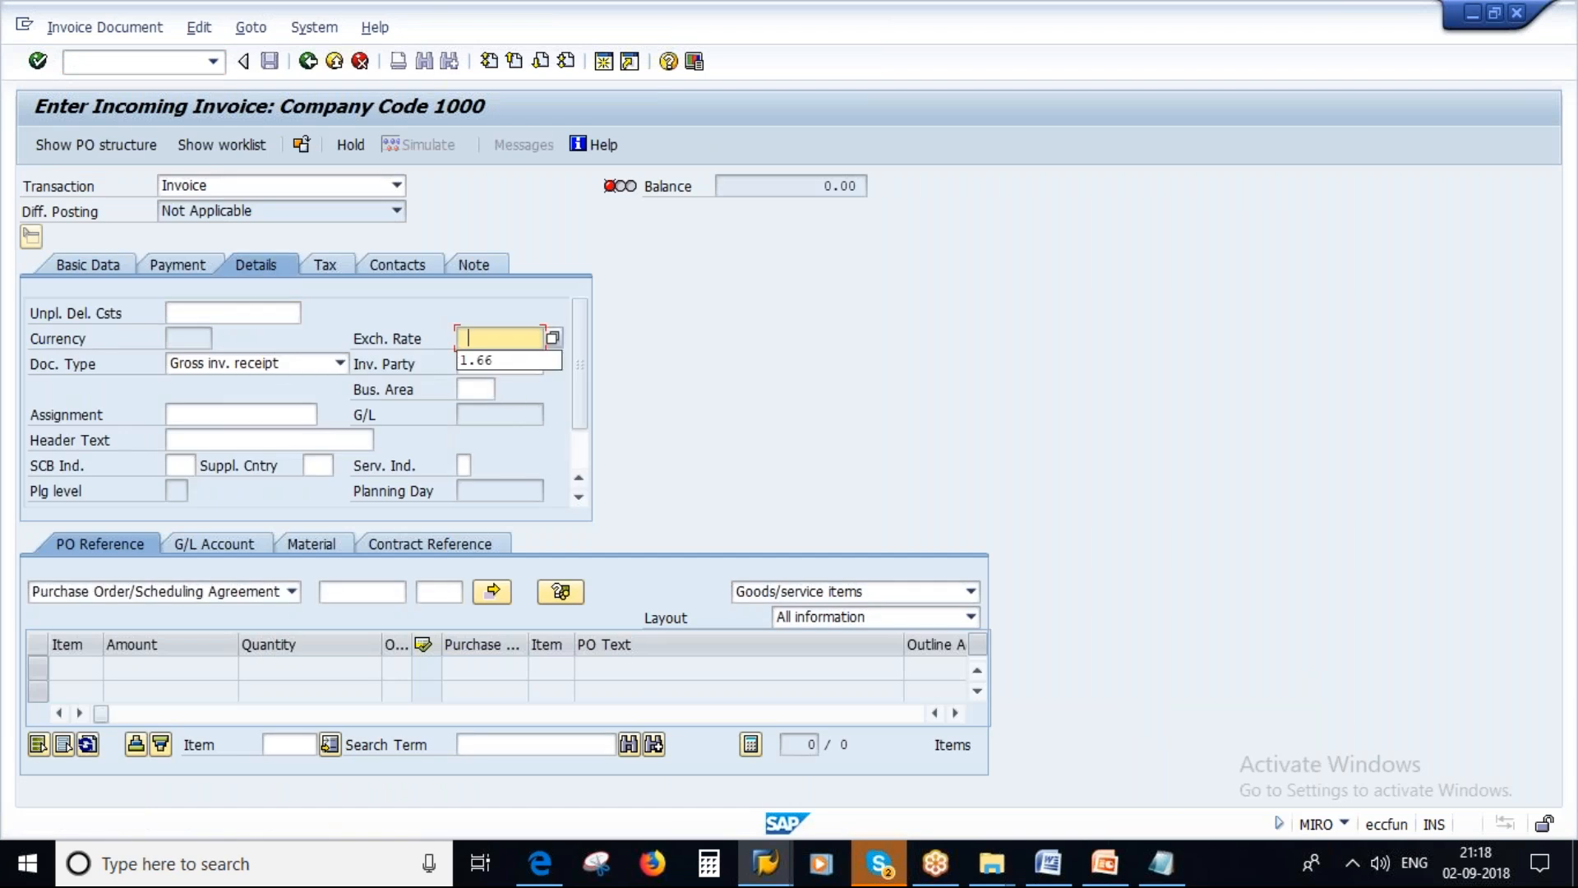
pyautogui.press('Return')
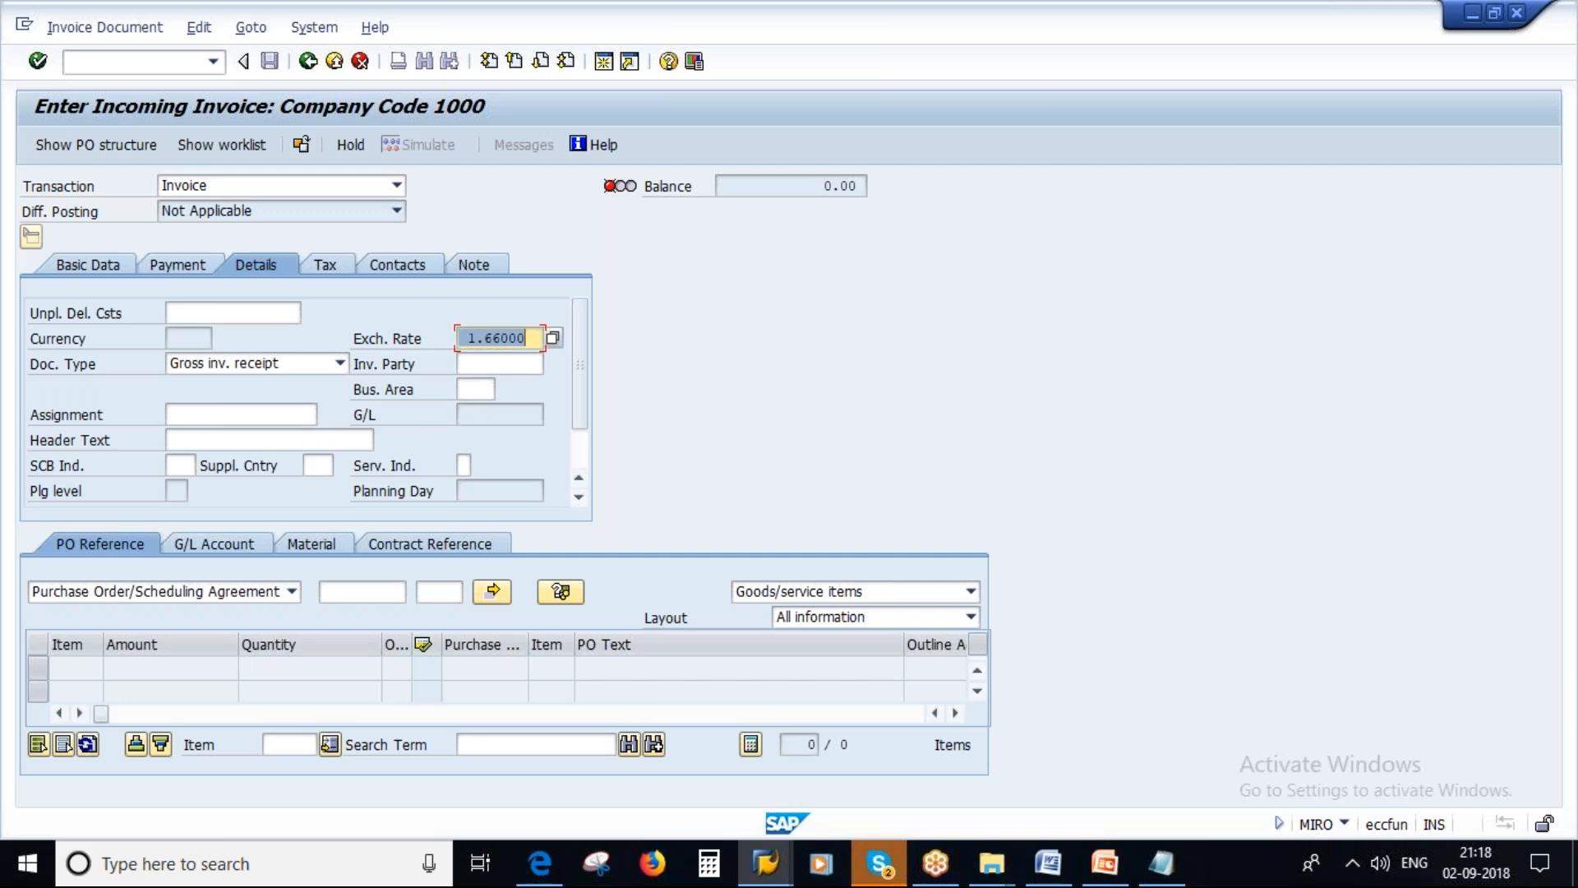
# Step: Assign the GBP purchase order to the invoice and accept the deviating exchange rate
pyautogui.click(345, 590)
pyautogui.click(352, 619)
pyautogui.press('Return')
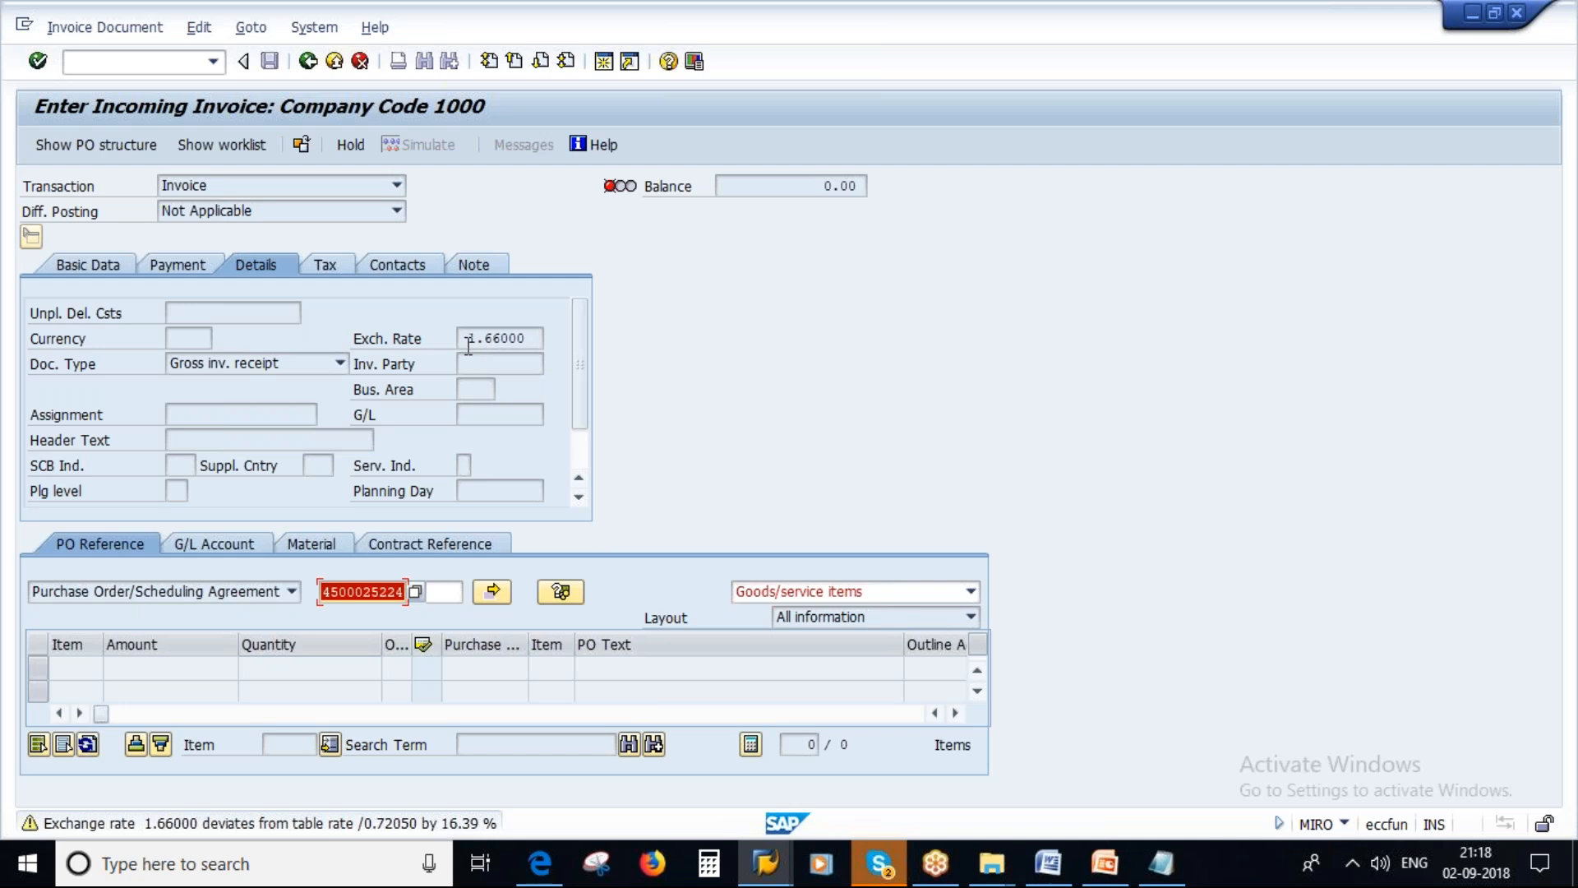
pyautogui.click(534, 339)
pyautogui.doubleClick(534, 339)
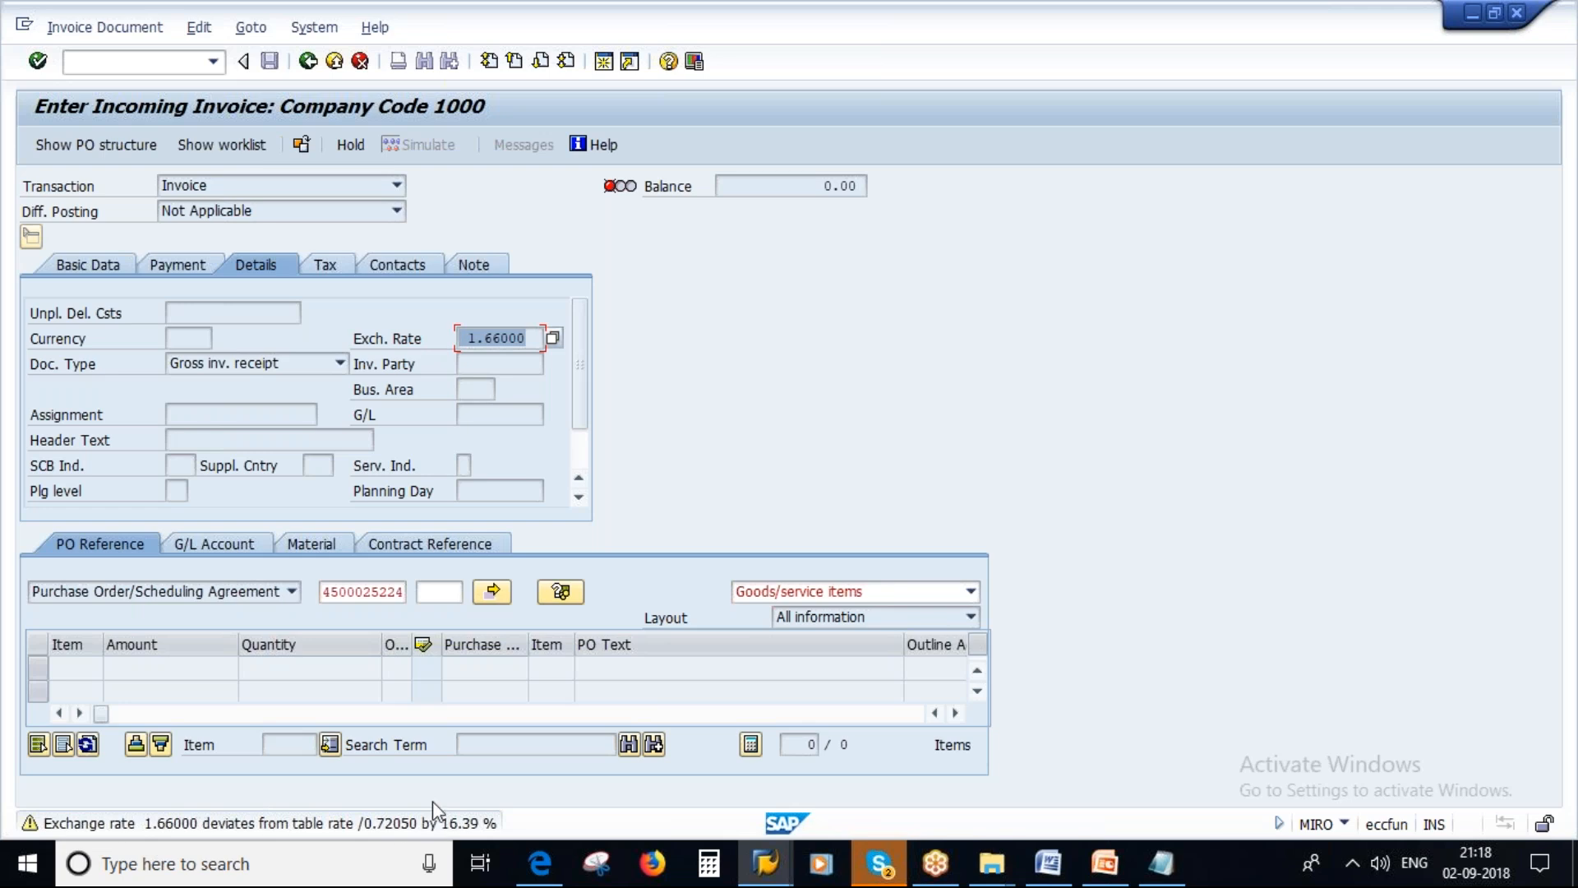
pyautogui.press('Return')
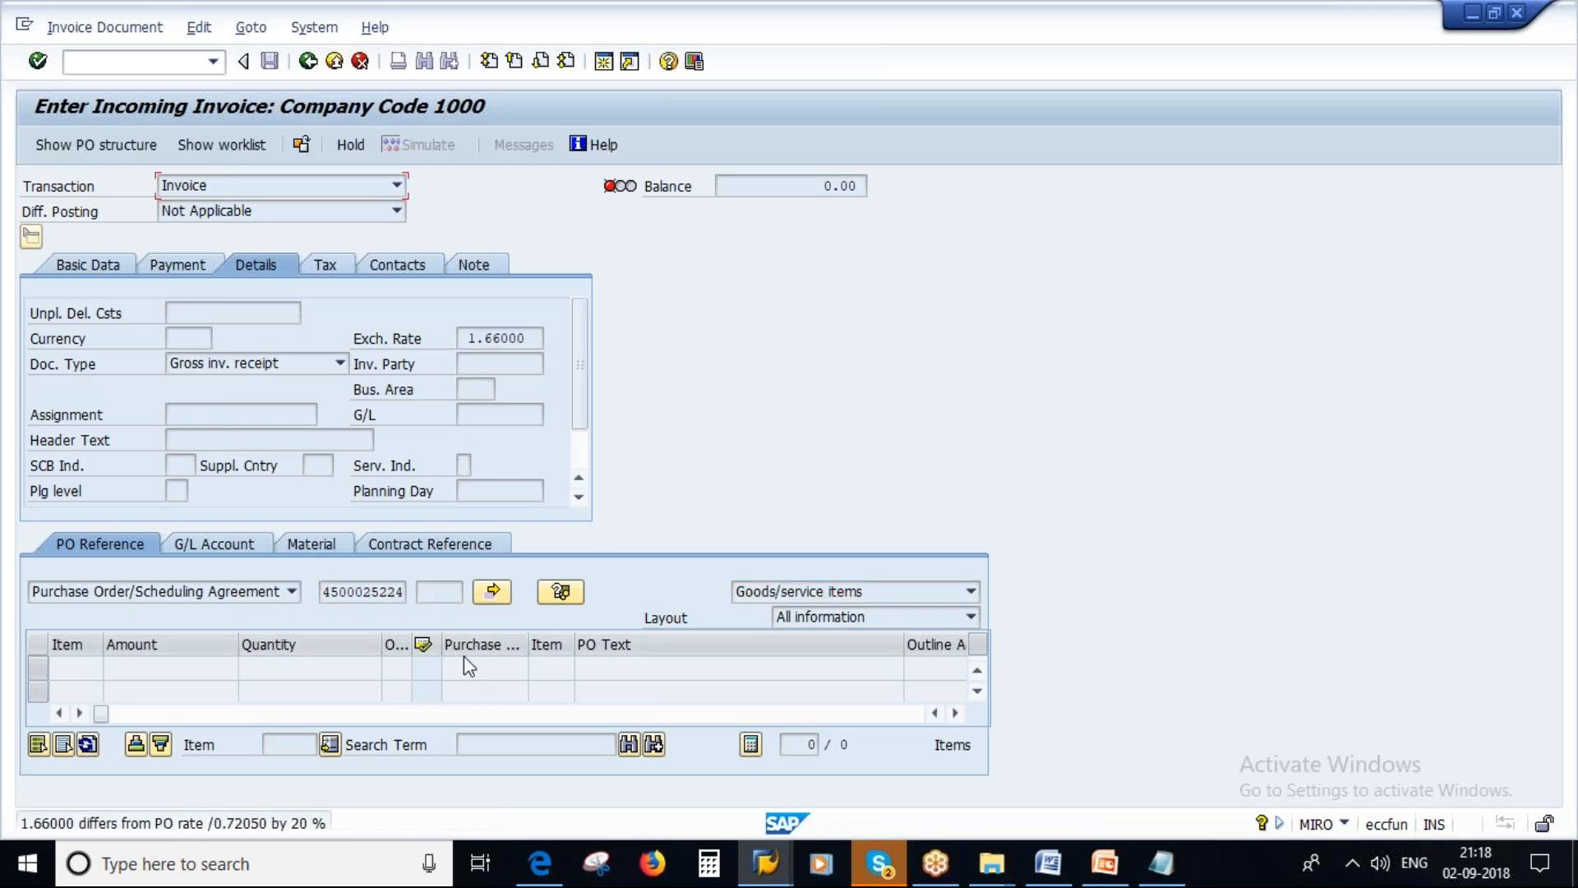
pyautogui.press('Return')
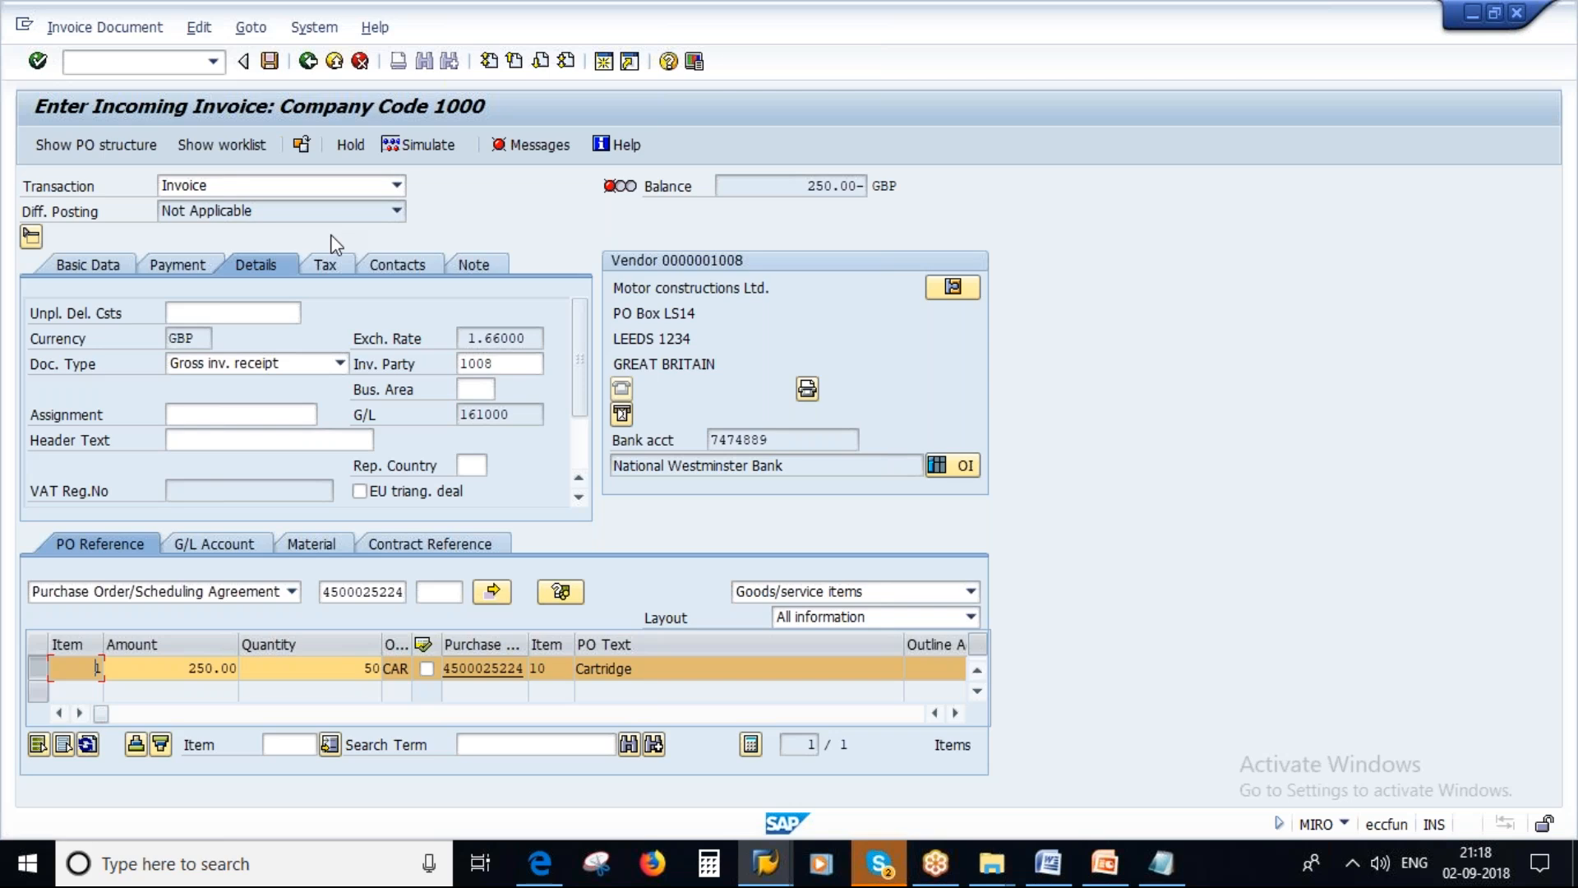
# Step: Switch to PowerPoint, present the Invoices in Foreign Currency slide and mark its two "Exch. rate fixed" cases in ink
pyautogui.click(1104, 873)
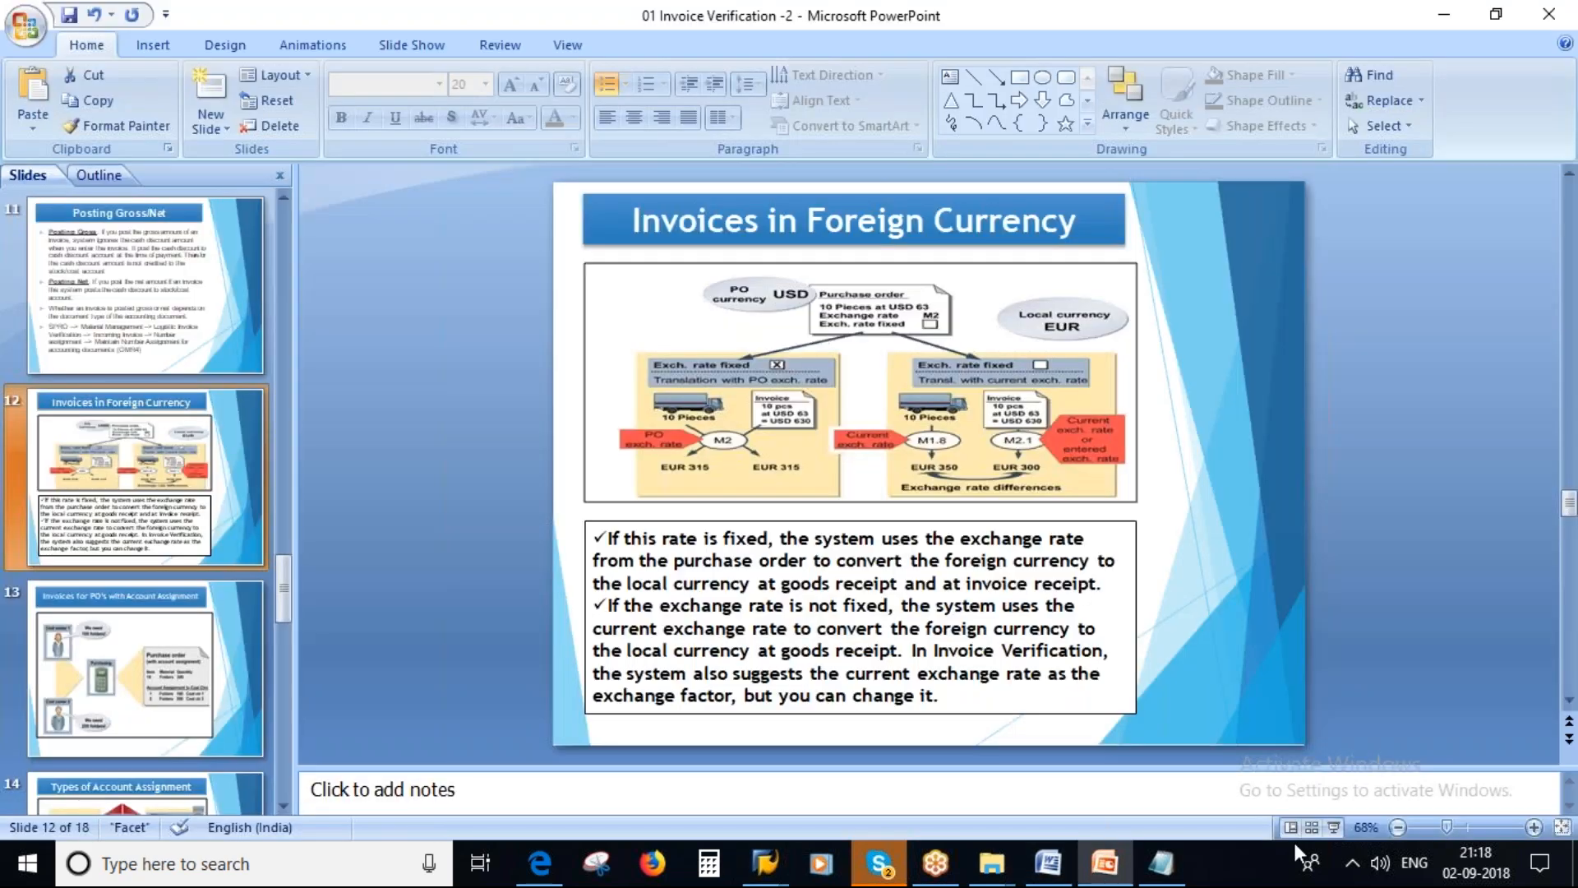
pyautogui.hotkey('shift', 'F5')
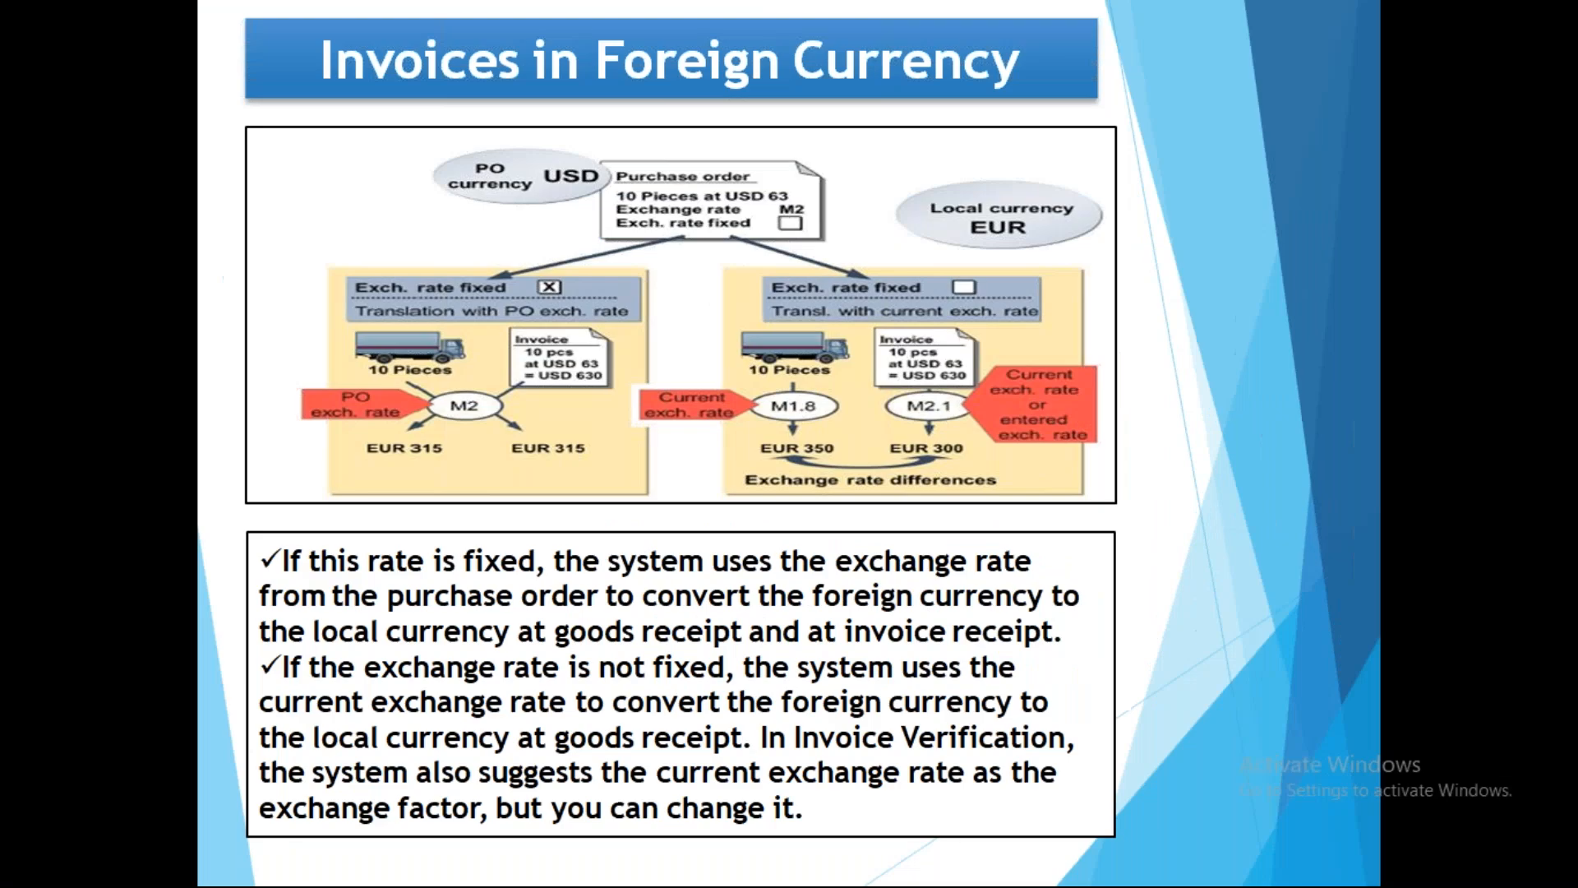
pyautogui.moveTo(390, 261)
pyautogui.mouseDown()
pyautogui.moveTo(386, 292)
pyautogui.moveTo(533, 298)
pyautogui.moveTo(452, 251)
pyautogui.moveTo(369, 254)
pyautogui.mouseUp()
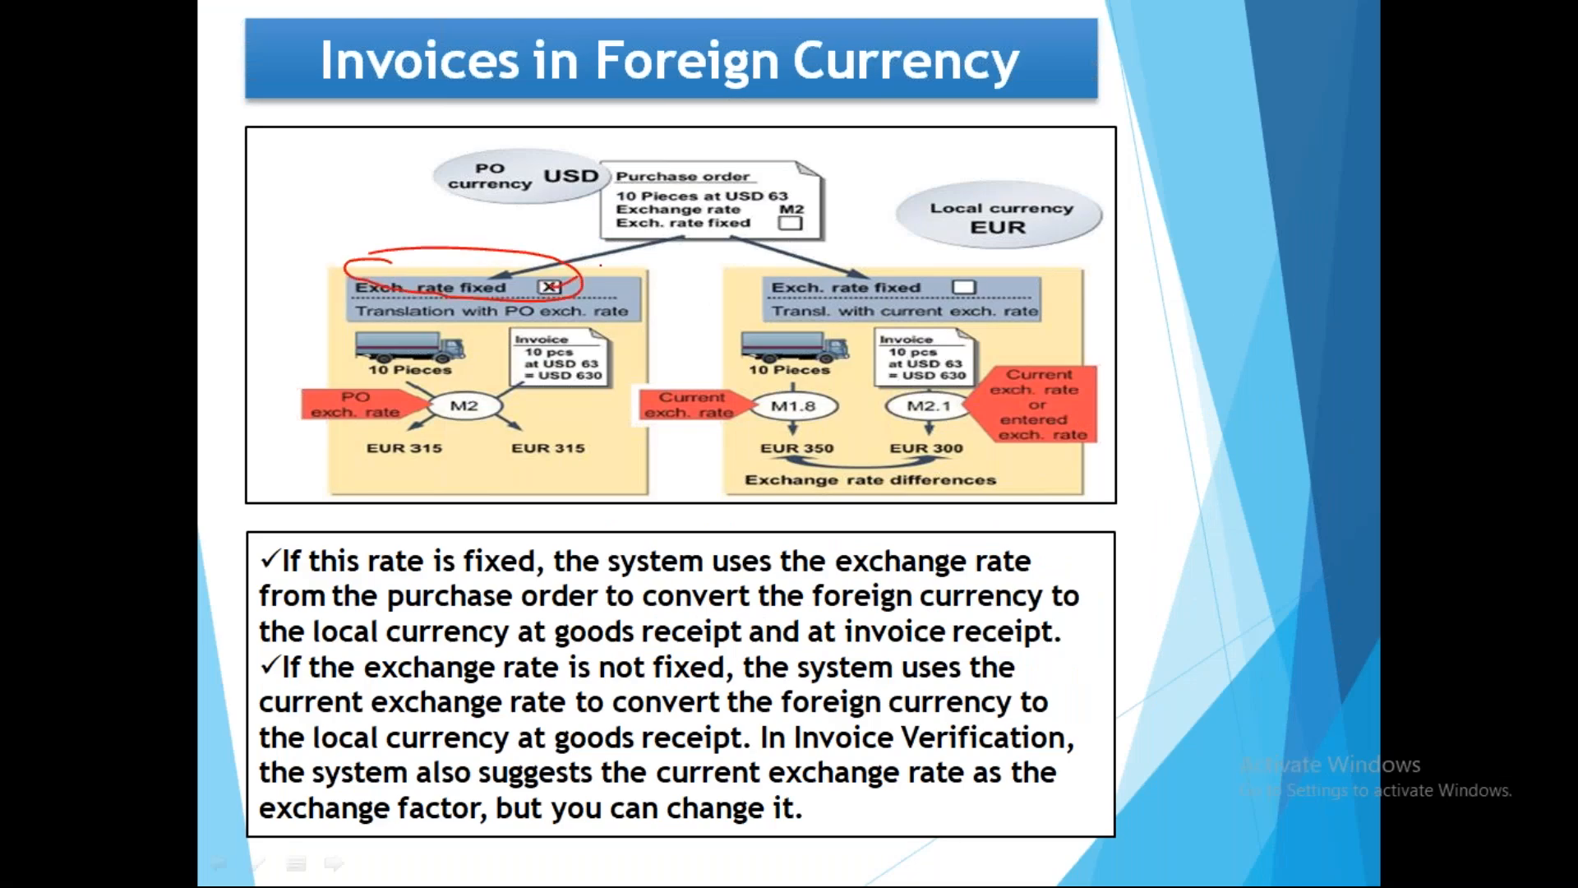
pyautogui.moveTo(601, 264); pyautogui.dragTo(608, 262)
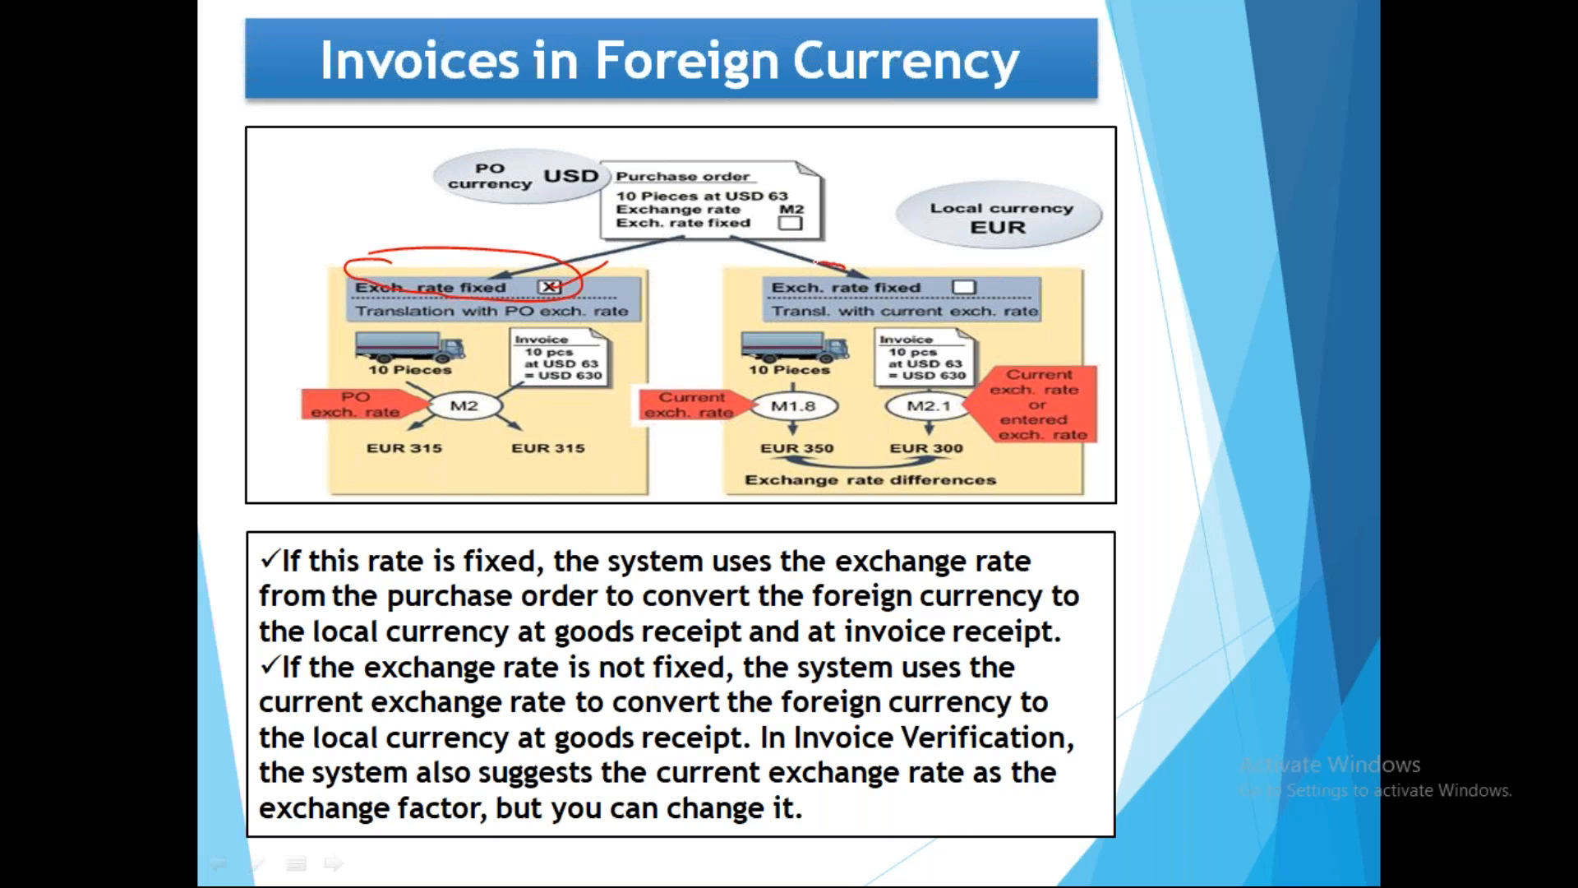
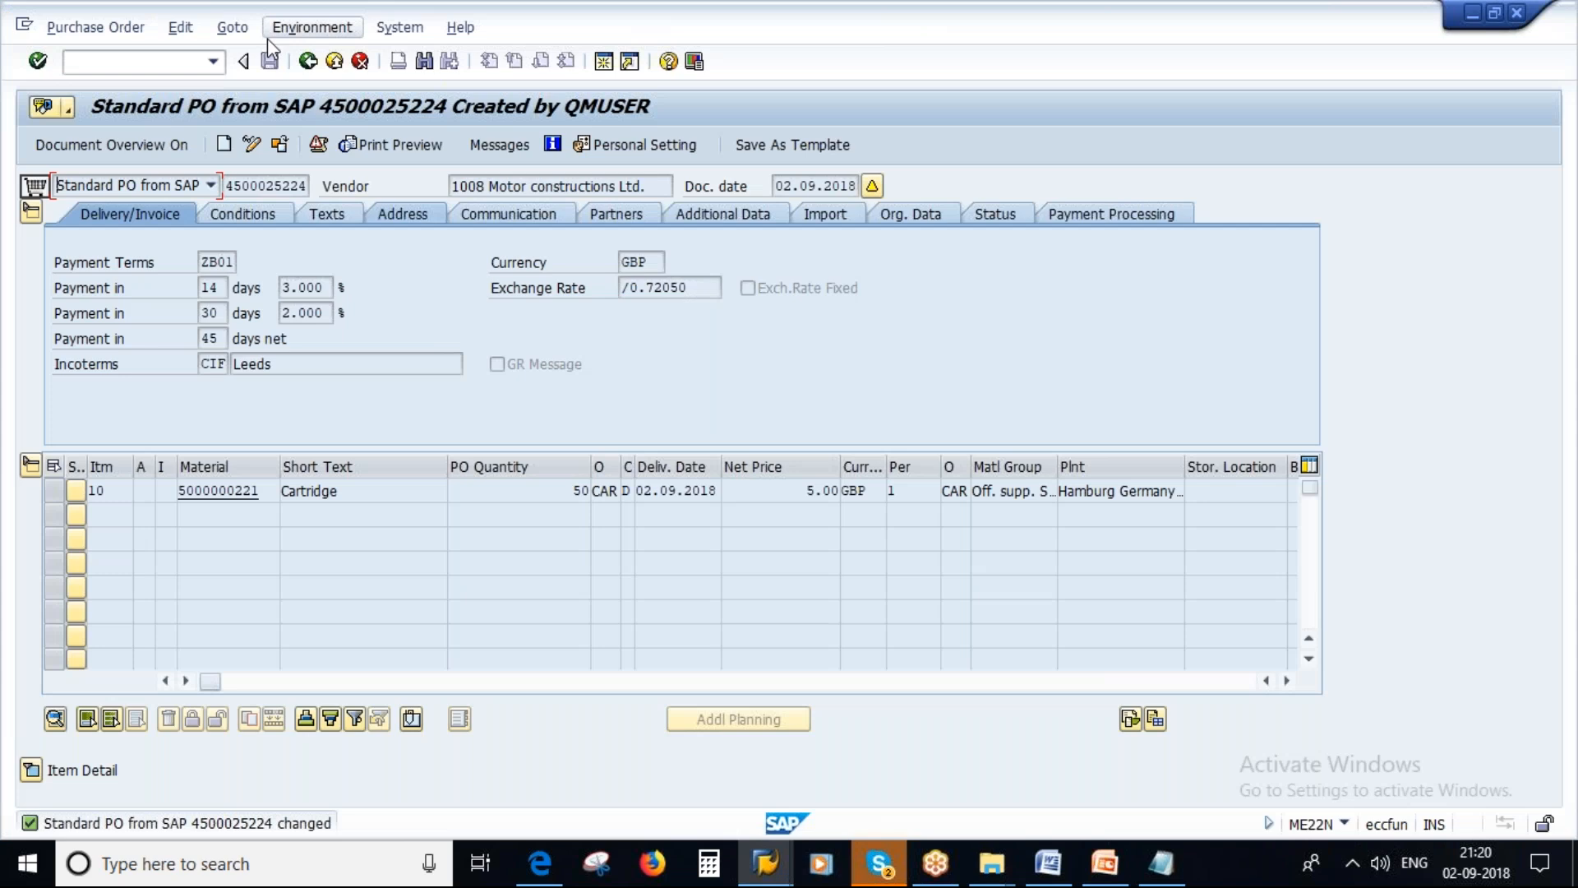
# Step: Leave the GBP purchase order and start a new standard purchase order with me21n for vendor Plus Chemicals Pvt.Ltd
pyautogui.press('F3')
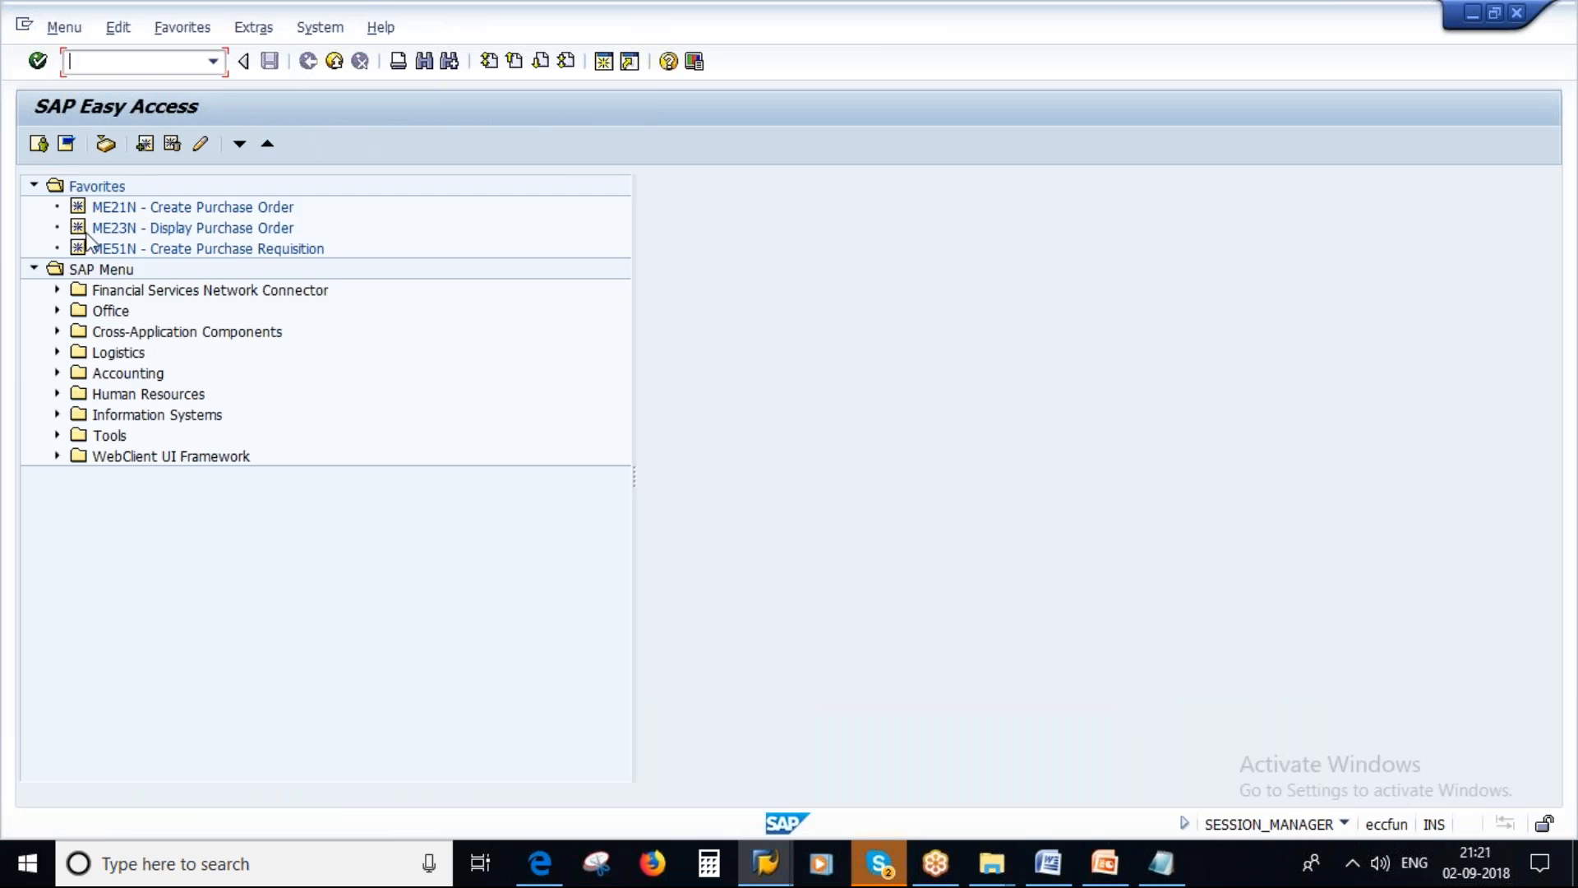
pyautogui.write('me21n')
pyautogui.press('Return')
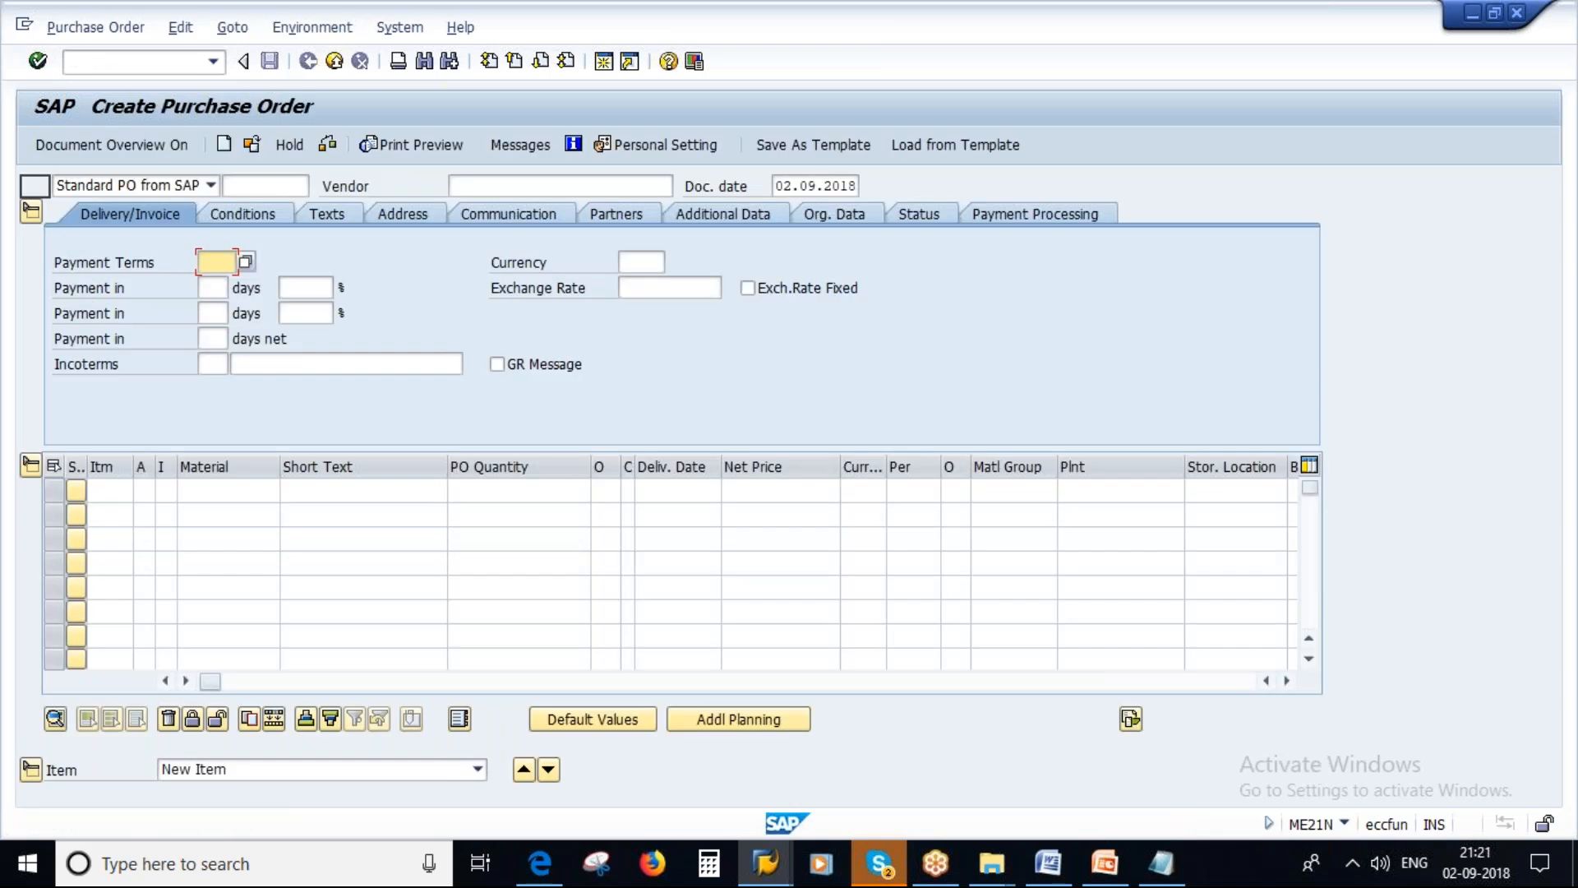
pyautogui.click(485, 186)
pyautogui.click(490, 215)
pyautogui.click(504, 182)
pyautogui.click(501, 226)
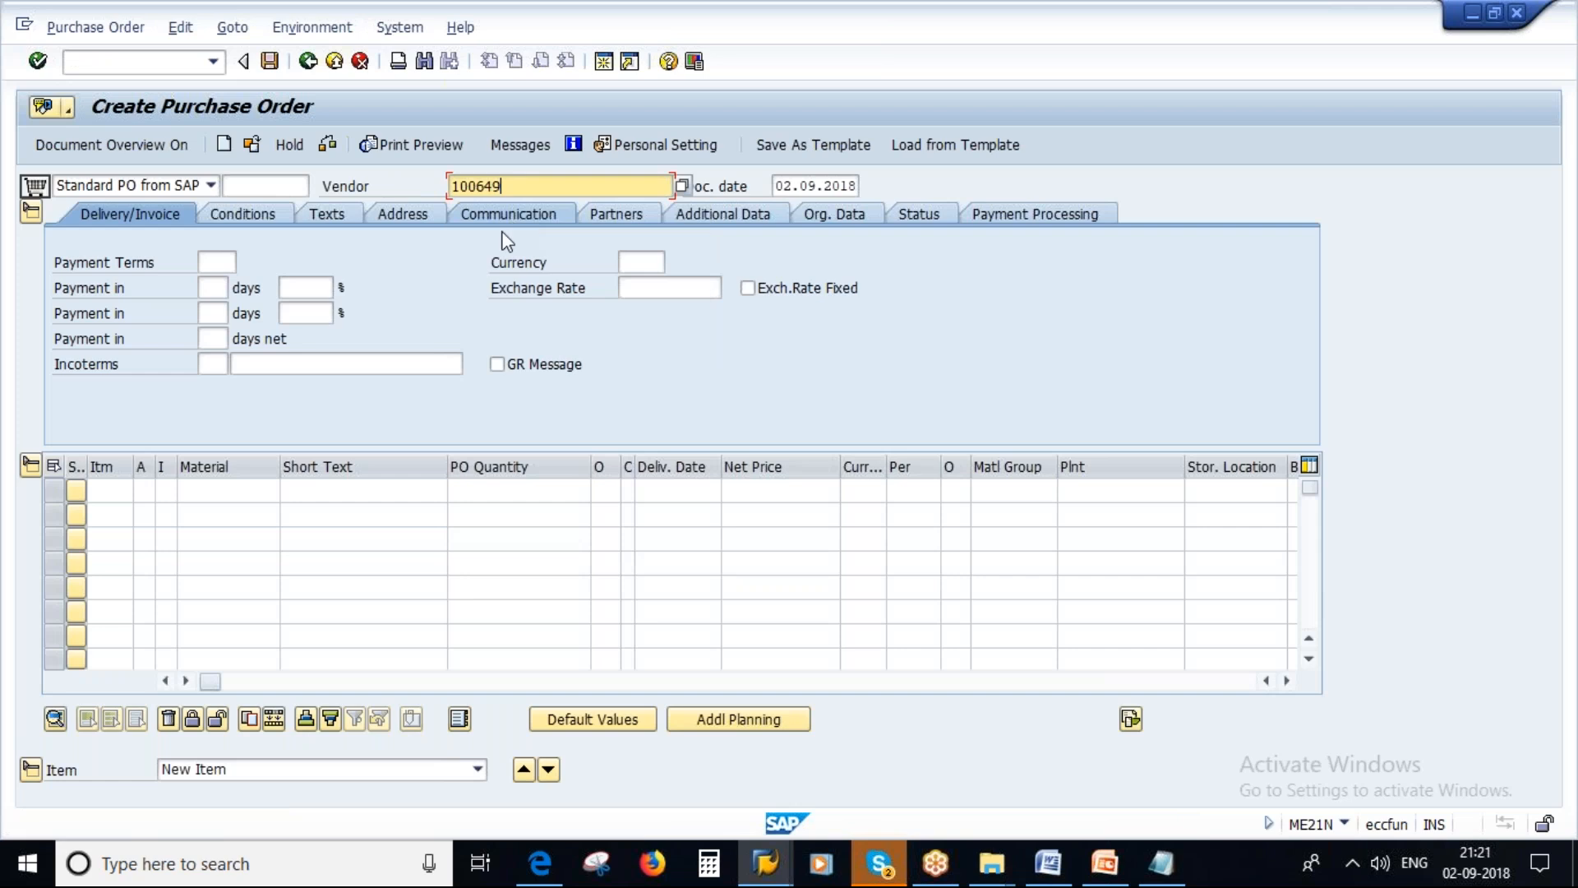
pyautogui.press('Return')
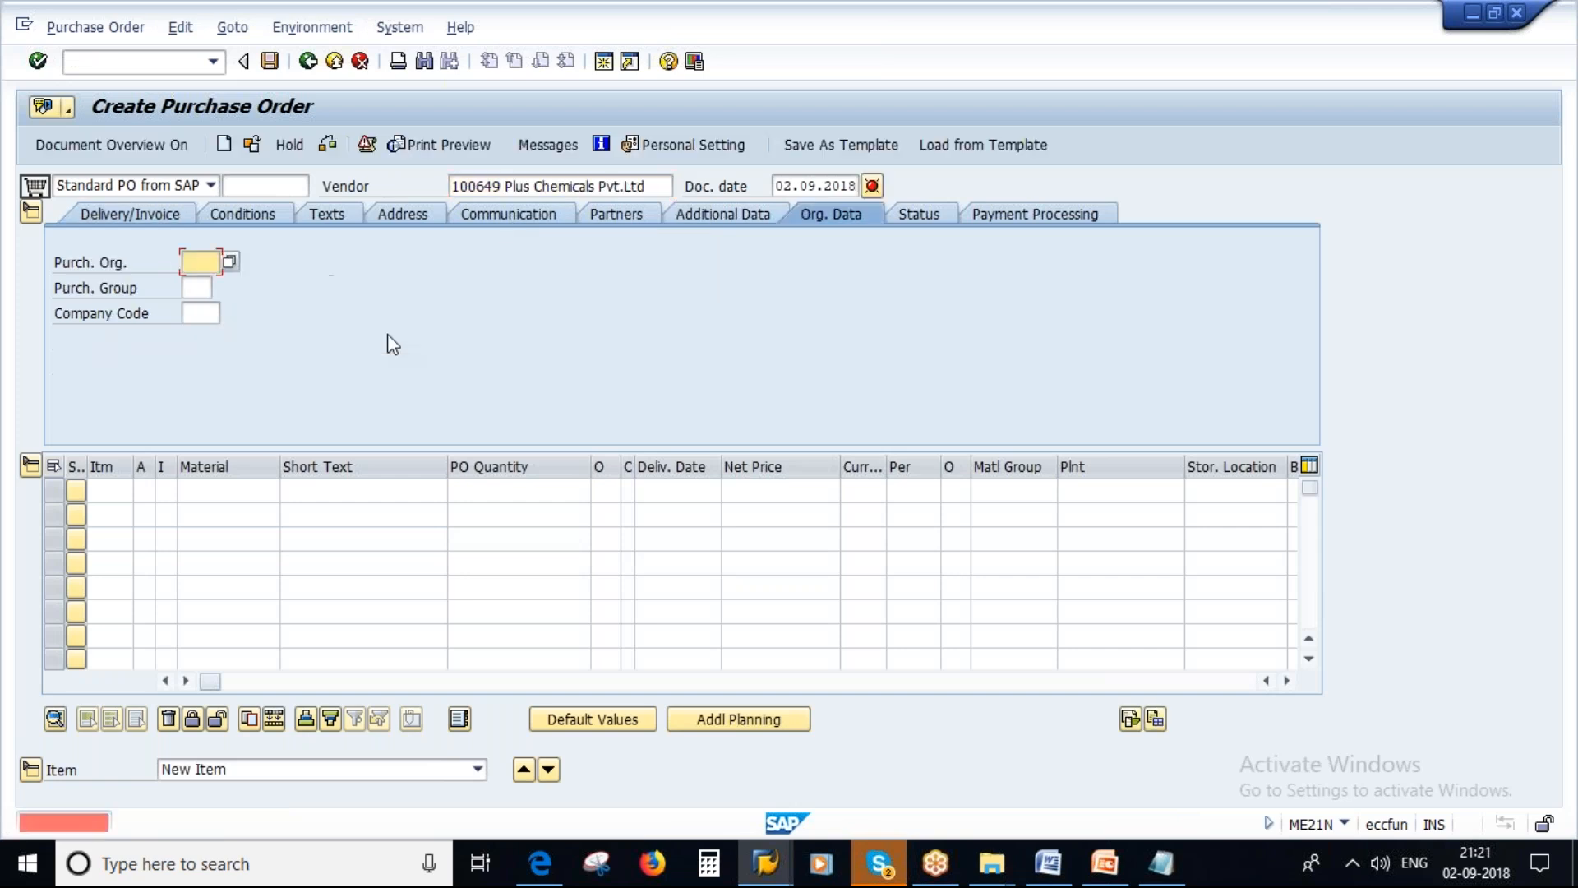
# Step: Set the order's purchasing organization to 1000, purchasing group to 100 and company code to 1000
pyautogui.write('1000')
pyautogui.press('Tab')
pyautogui.write('100')
pyautogui.press('Tab')
pyautogui.write('1000')
# Step: Give the first order item the account assignment category K (Cost center) and the short text "folders"
pyautogui.click(149, 495)
pyautogui.click(164, 492)
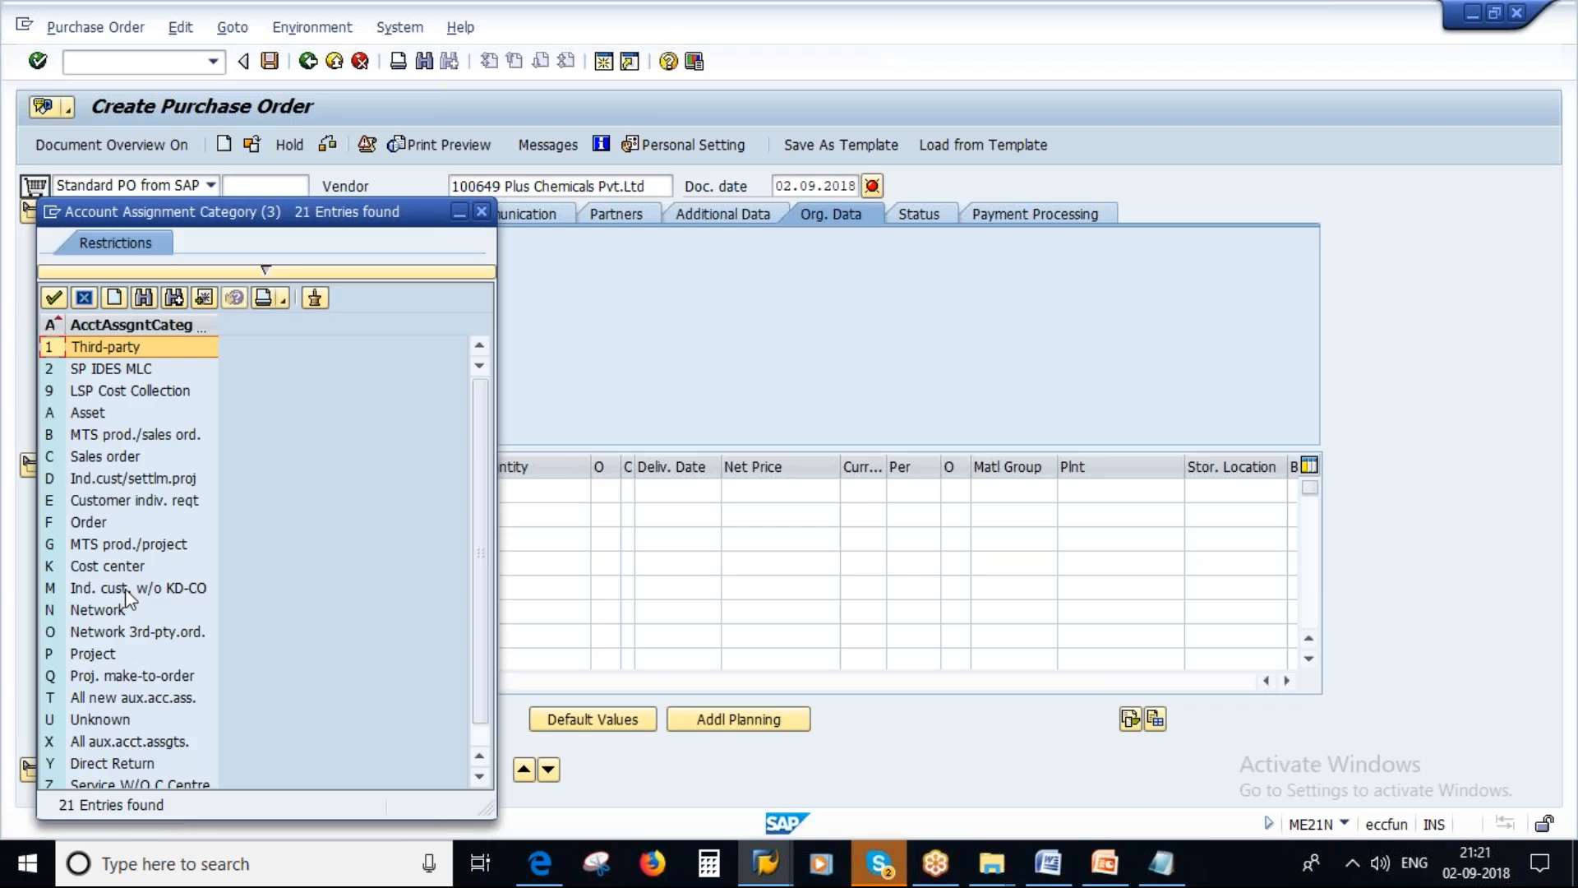
pyautogui.click(107, 566)
pyautogui.click(332, 491)
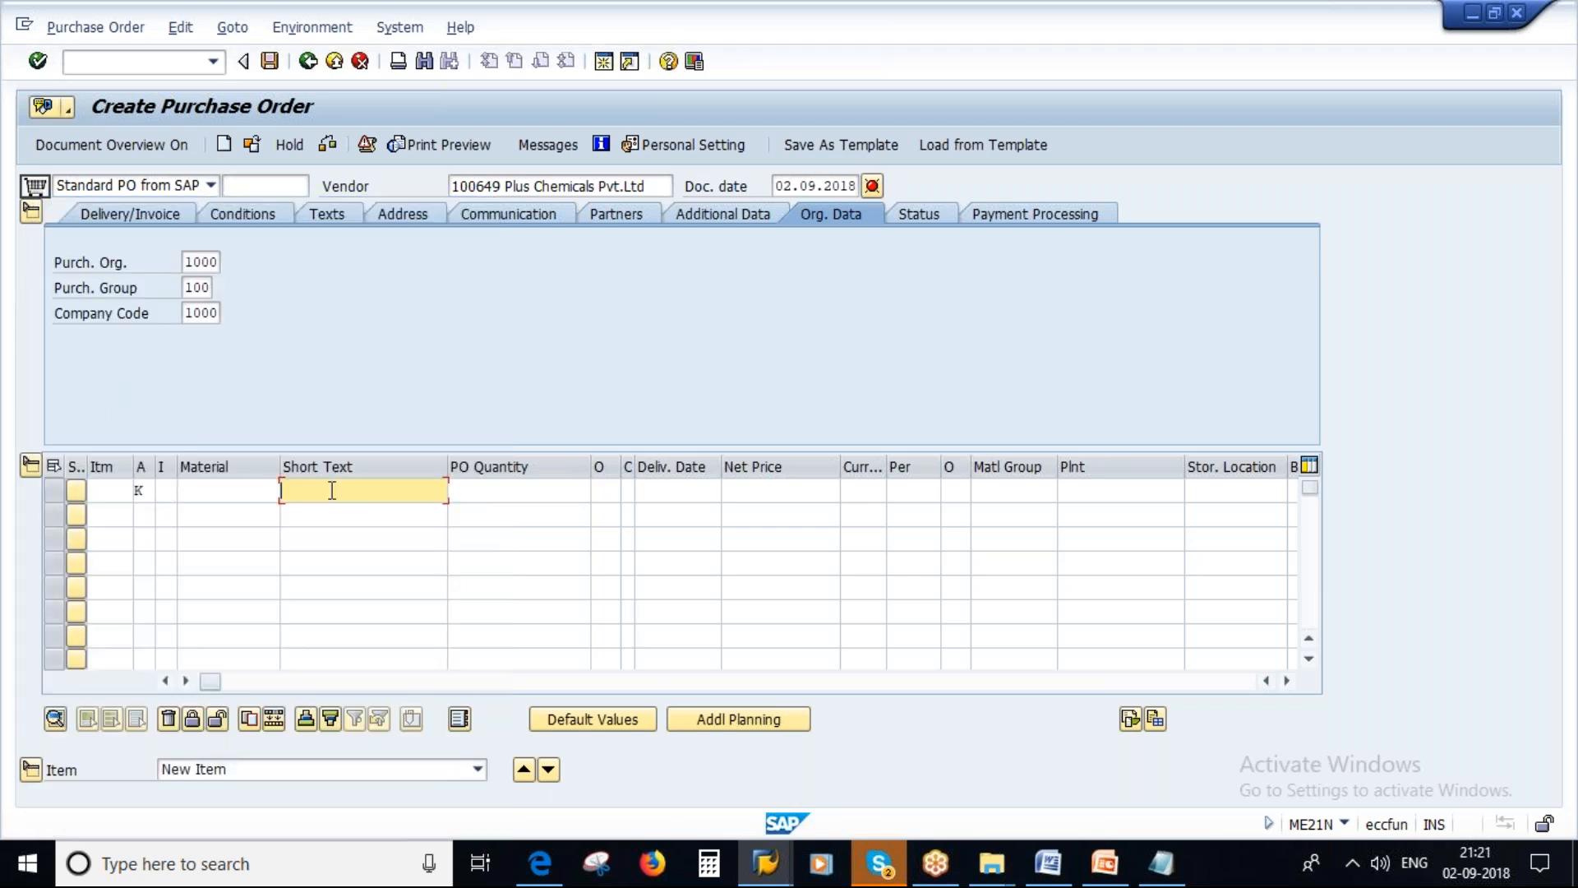
pyautogui.click(329, 512)
# Step: Set the folders item's quantity to 100, its plant to Hamburg Germany and its price to 10 INR
pyautogui.click(458, 494)
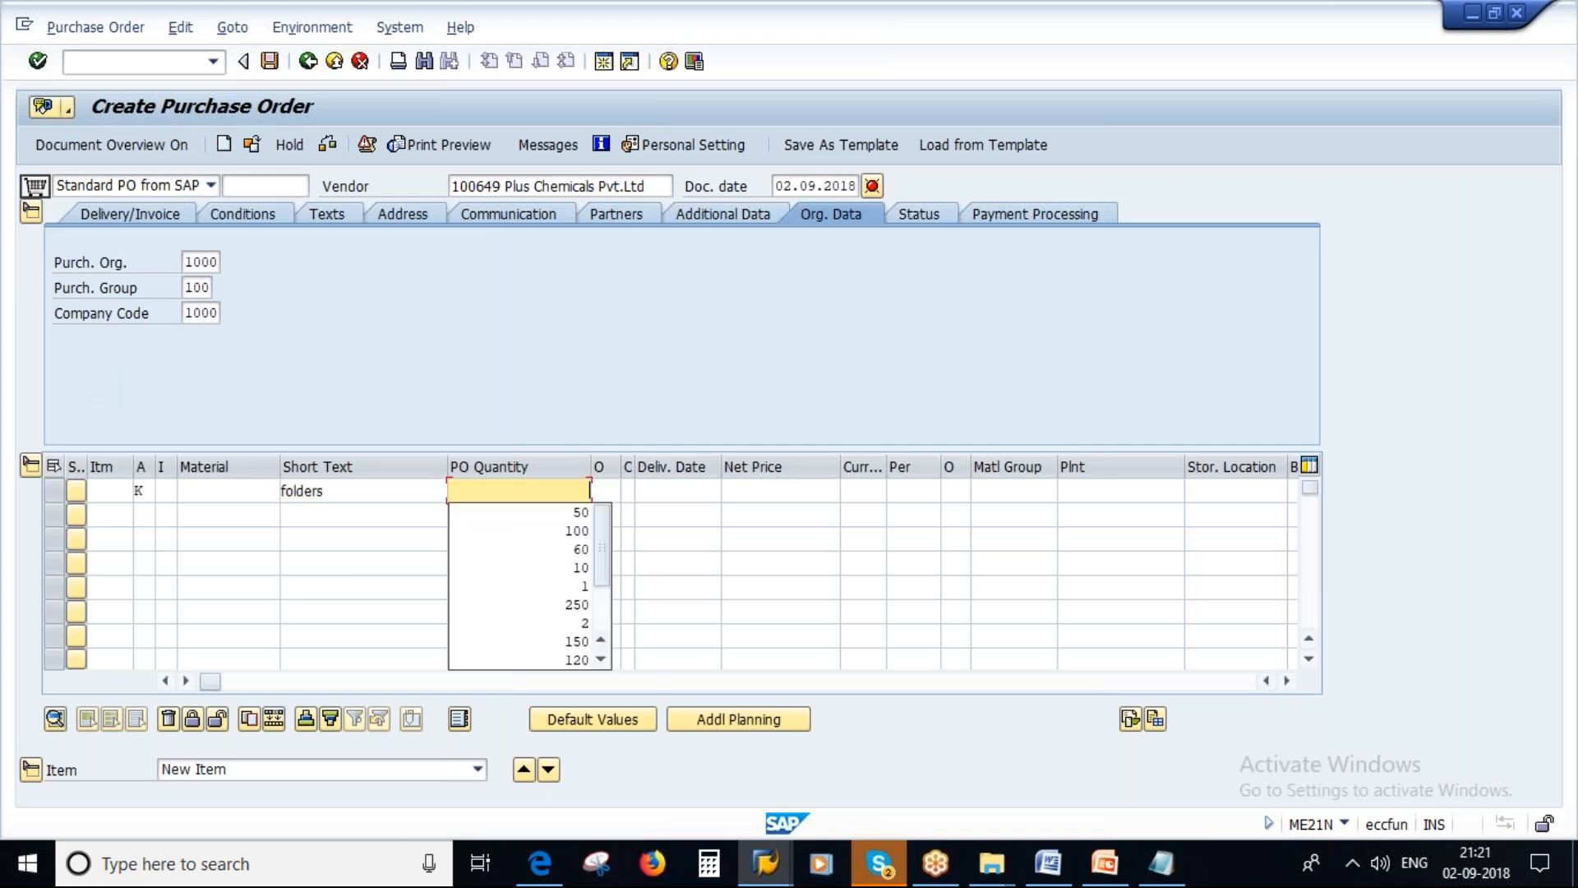
pyautogui.click(578, 530)
pyautogui.click(1099, 498)
pyautogui.click(1097, 508)
pyautogui.press('Return')
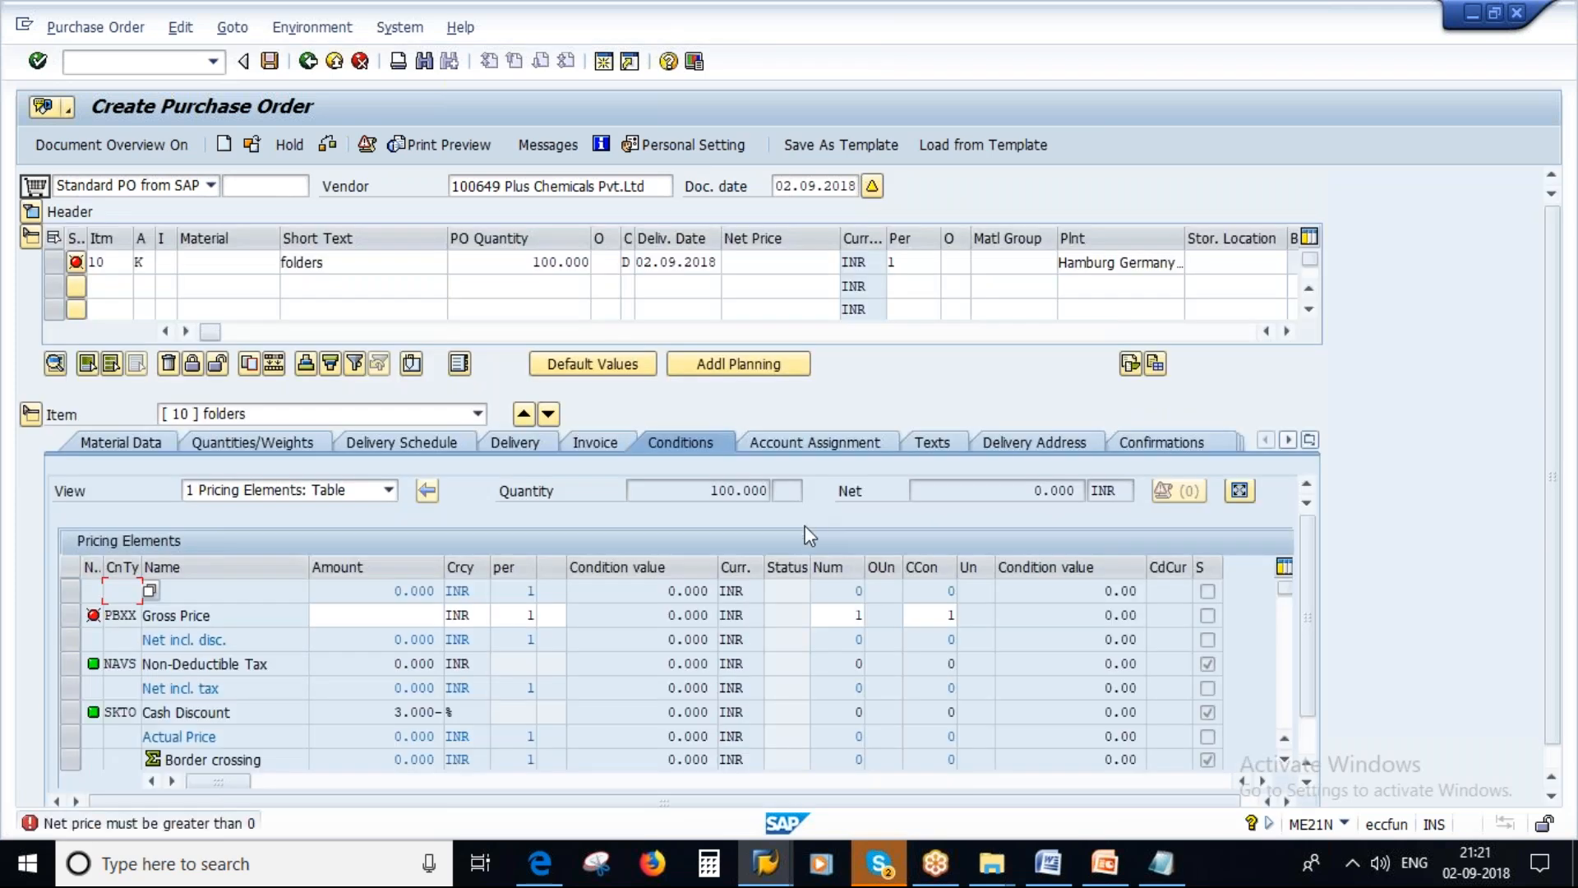
pyautogui.write('10')
pyautogui.press('Return')
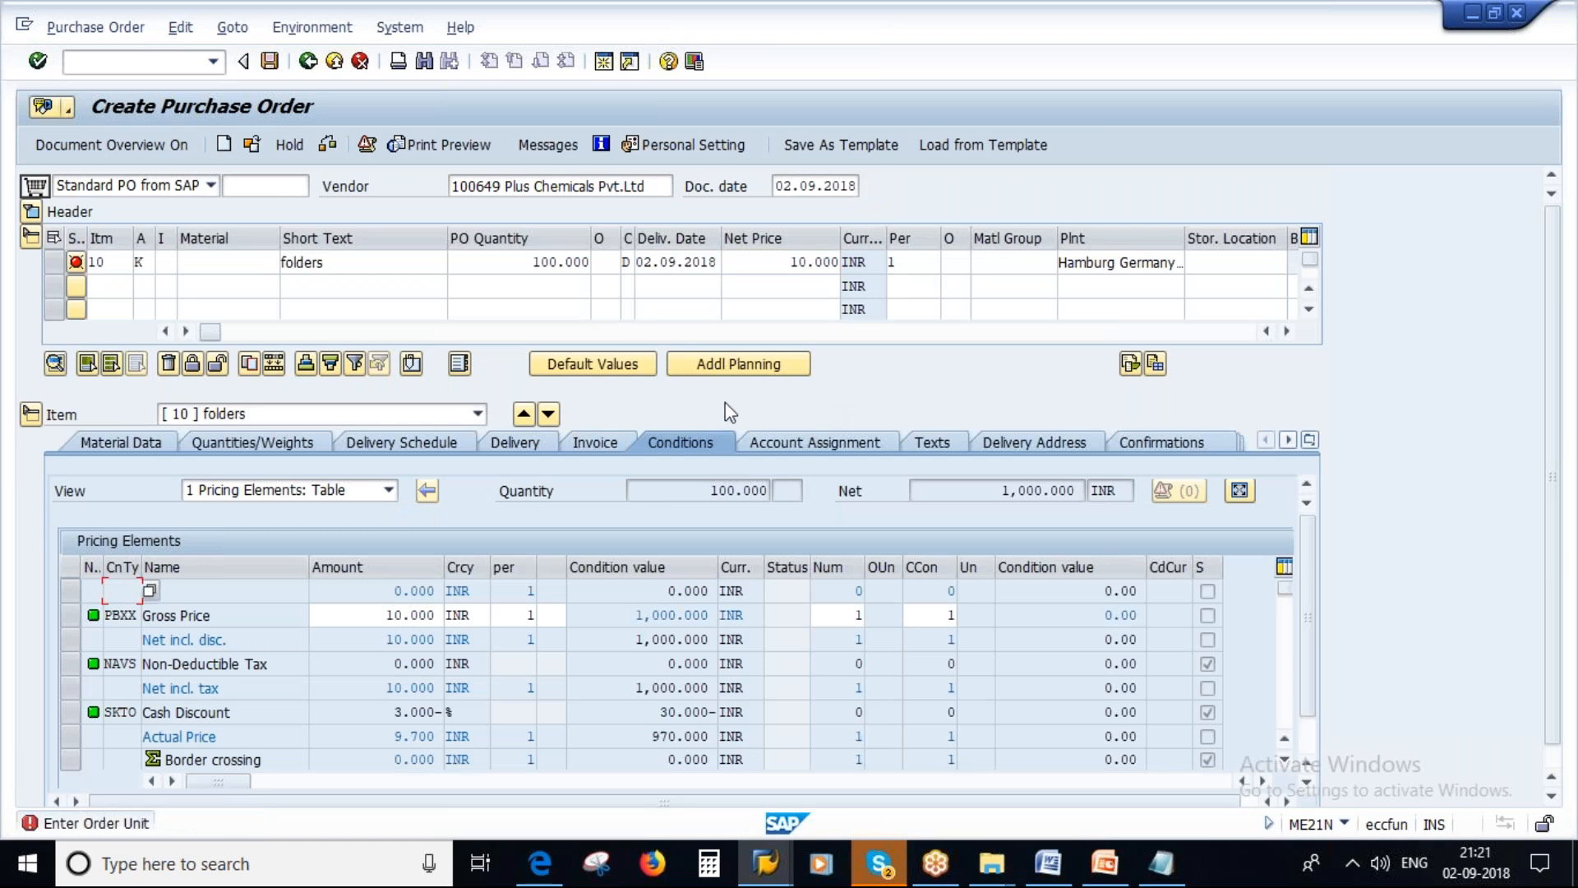
# Step: Set the folders item's order unit to EA and its material group to 0027
pyautogui.click(600, 262)
pyautogui.press('capslock')
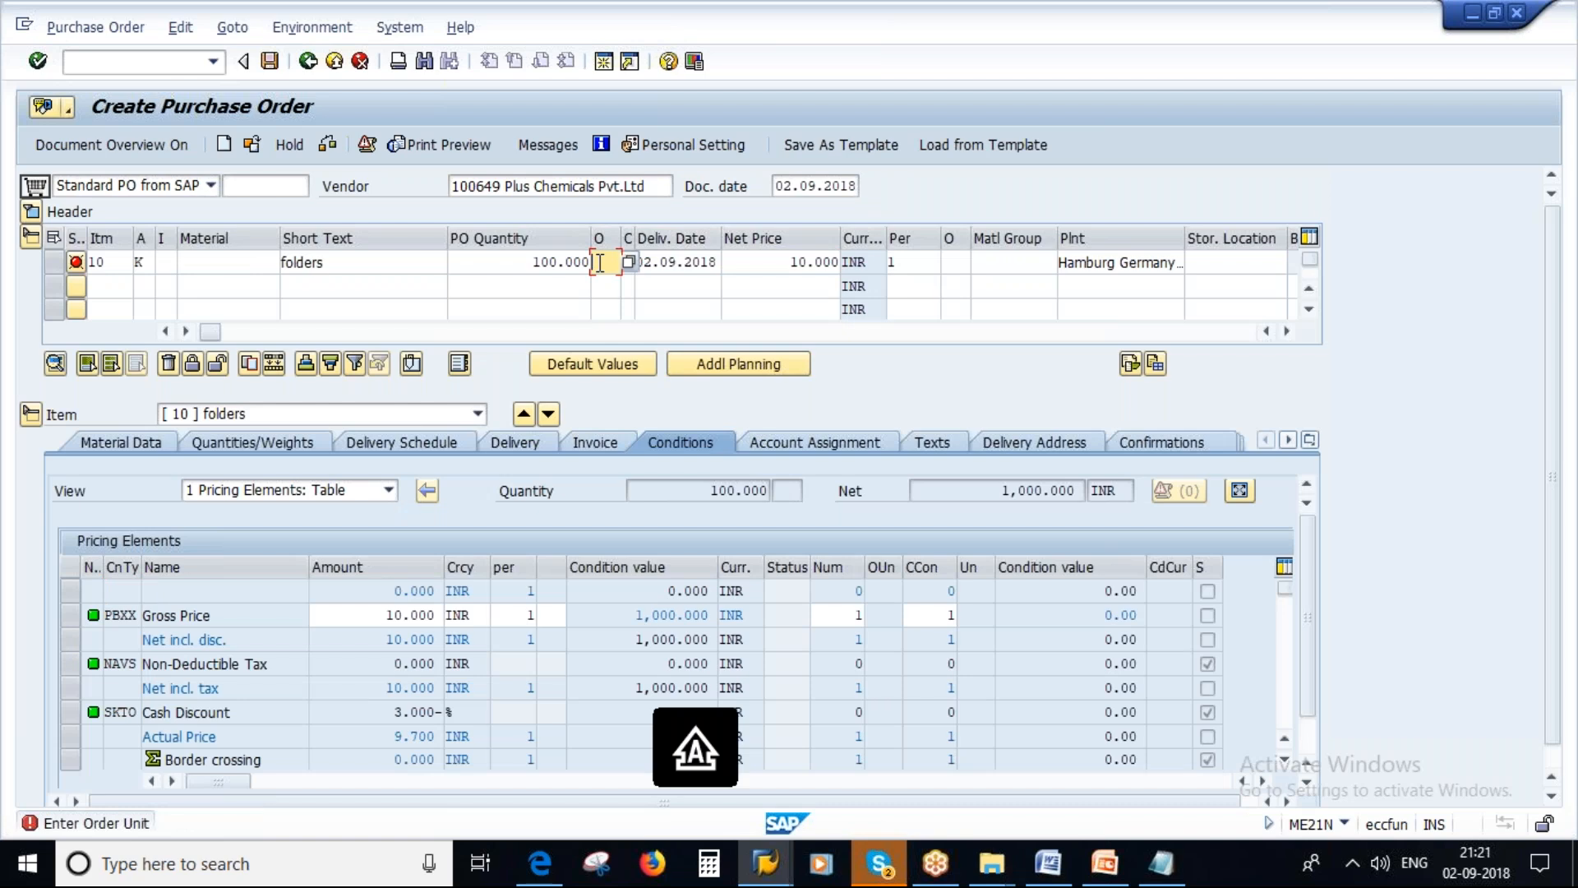
pyautogui.write('EA')
pyautogui.click(1017, 262)
pyautogui.click(1011, 284)
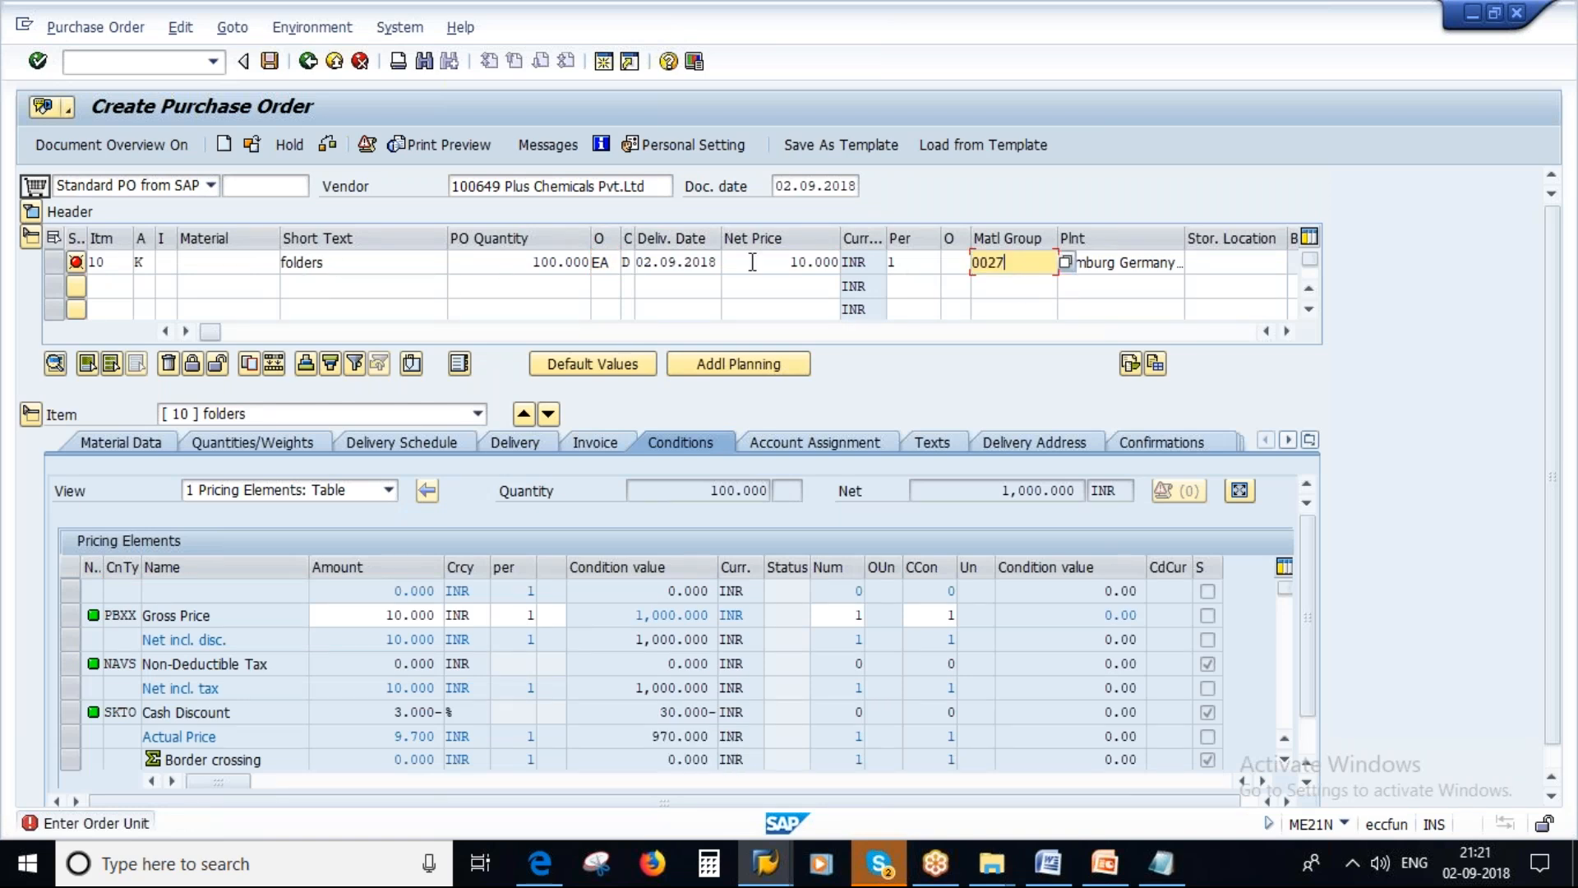
pyautogui.click(218, 265)
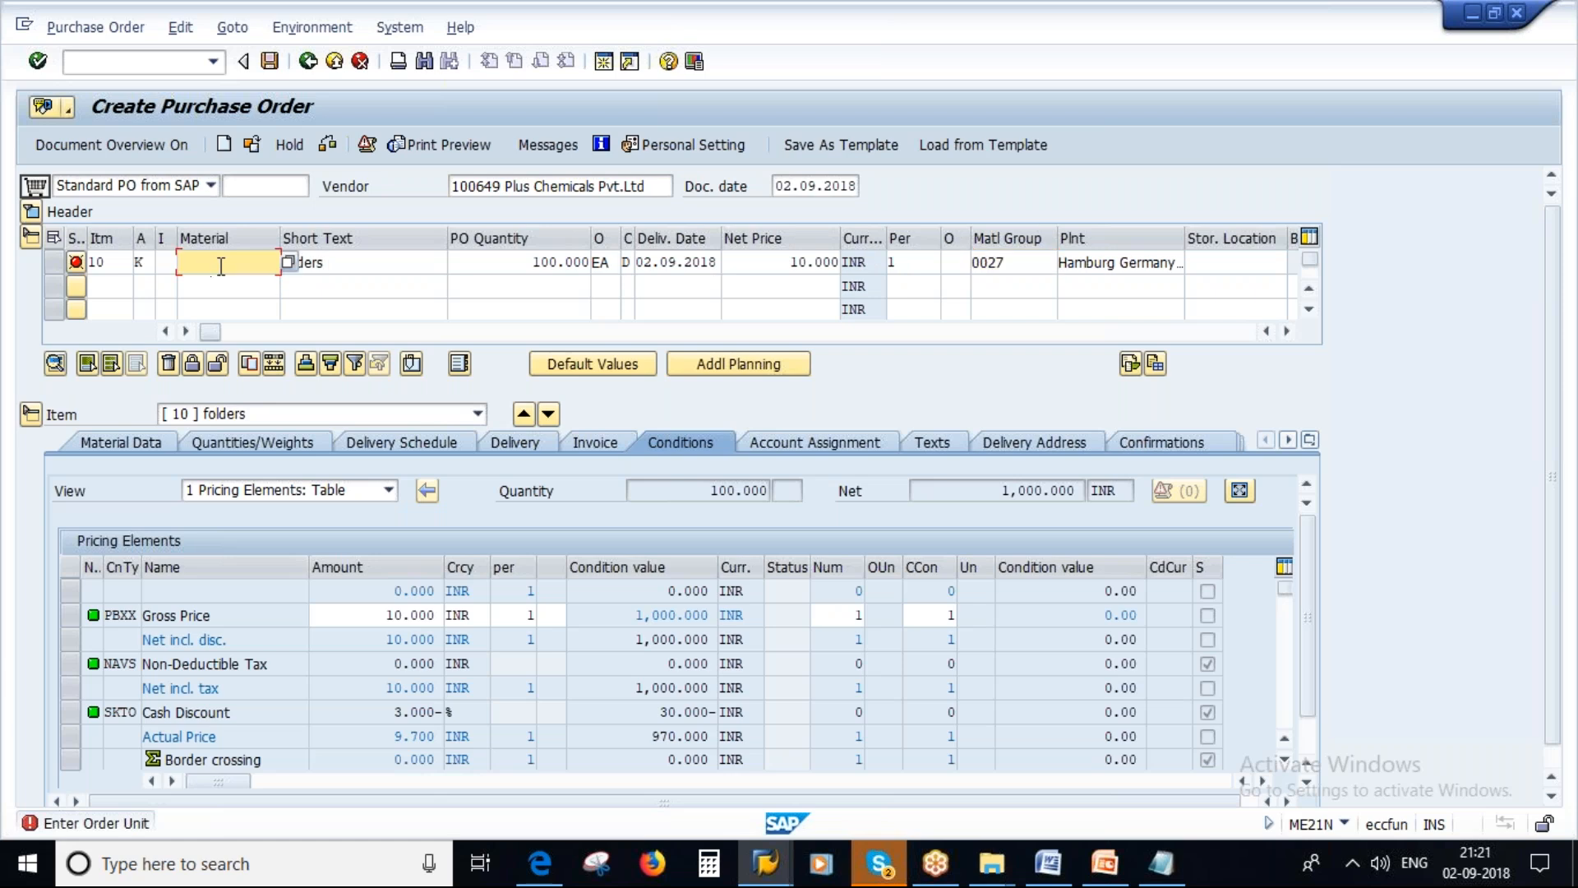
pyautogui.moveTo(347, 256); pyautogui.dragTo(183, 343)
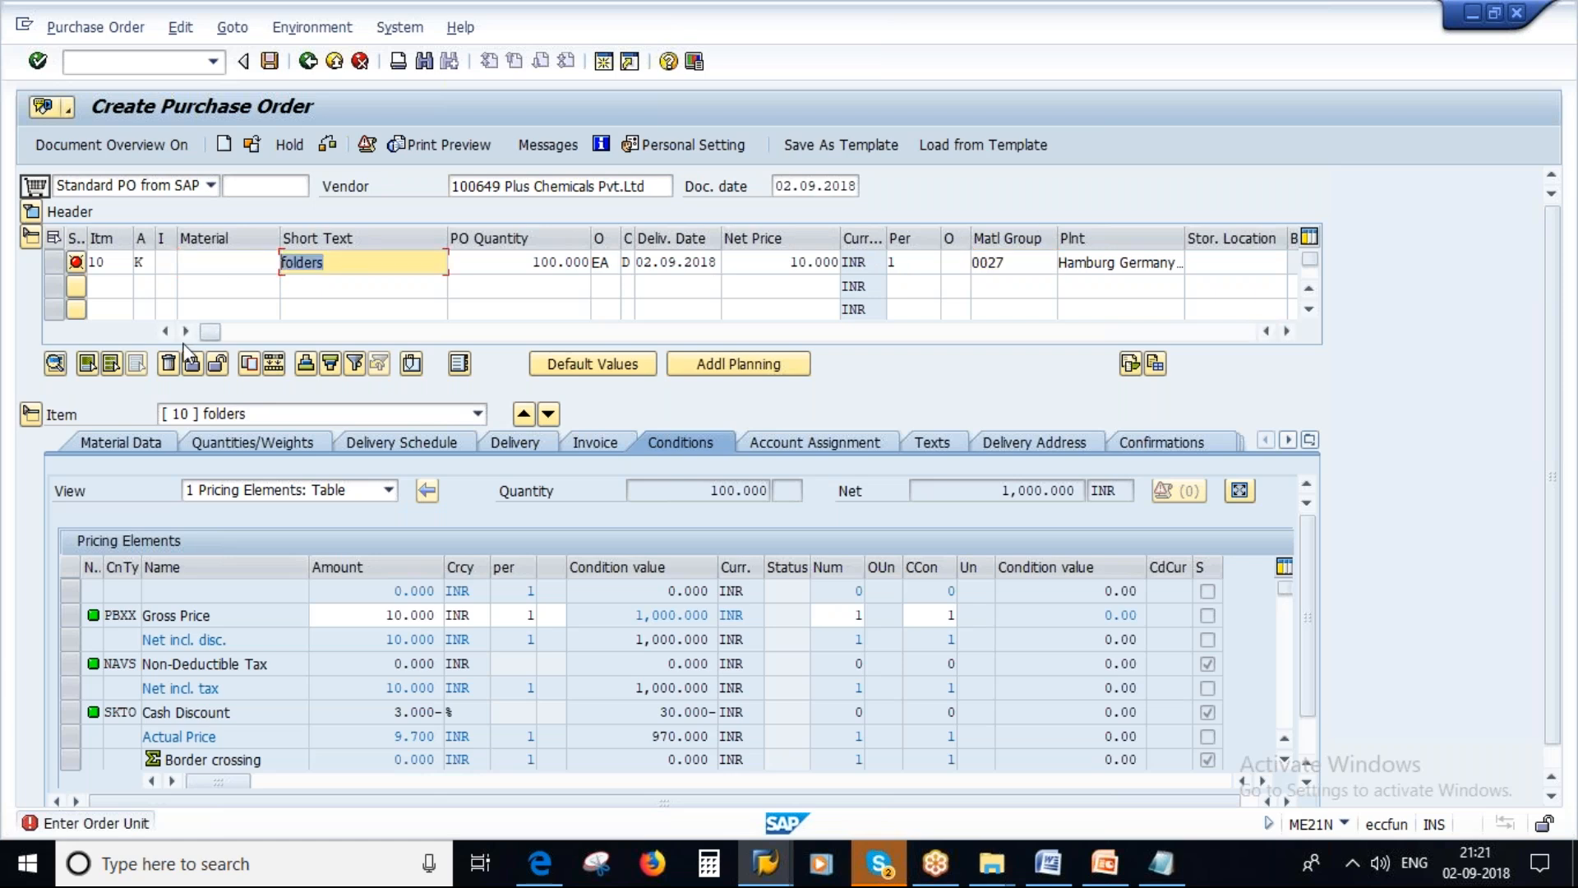
pyautogui.click(149, 265)
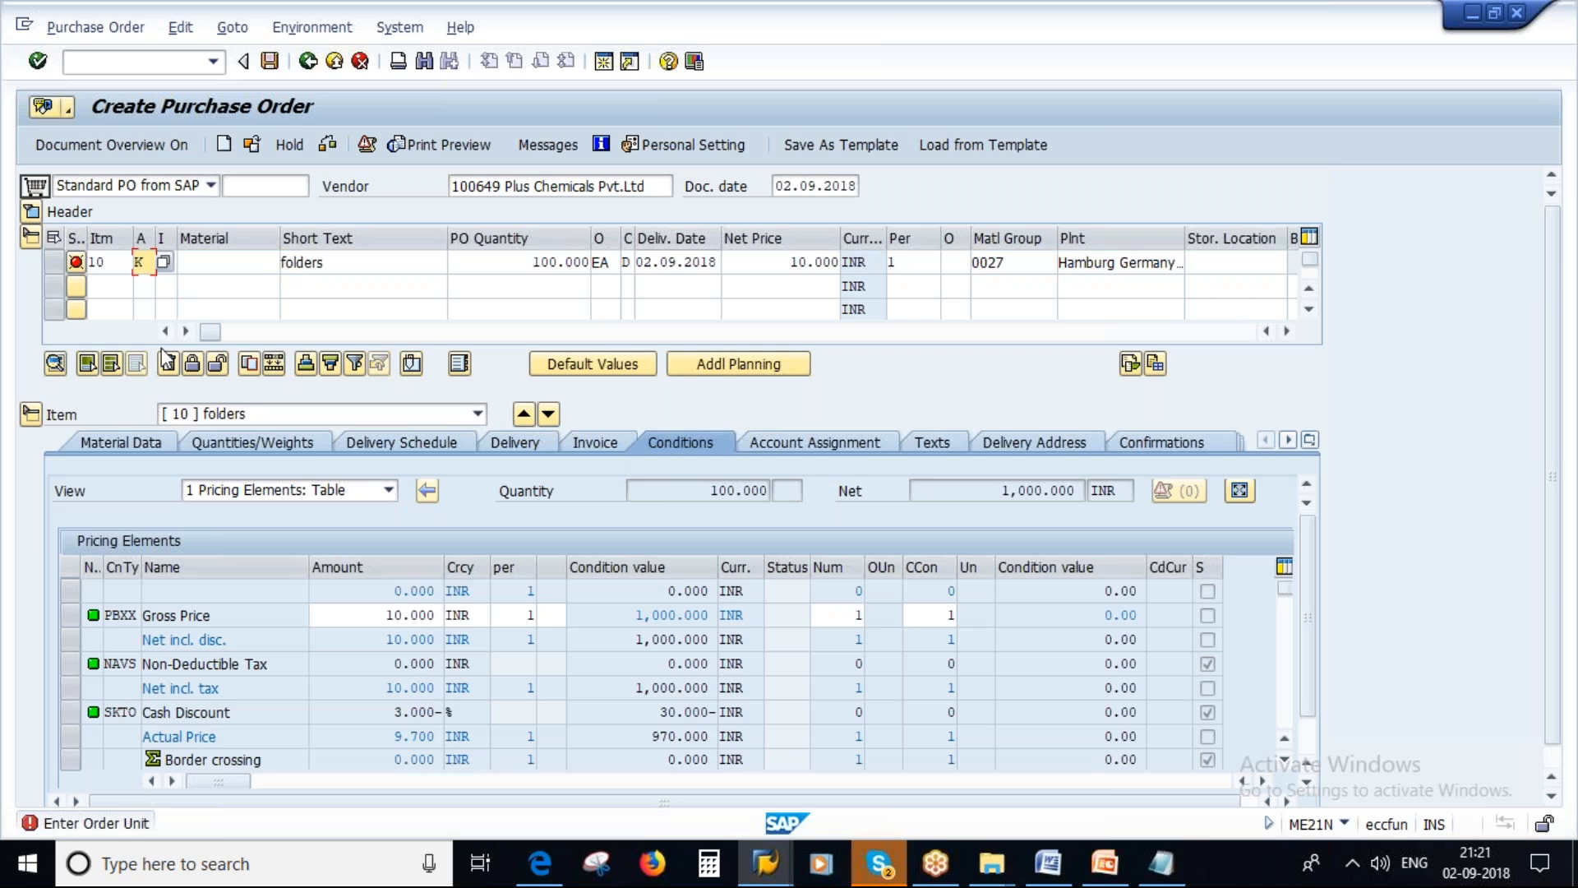
pyautogui.moveTo(150, 271); pyautogui.dragTo(139, 271)
pyautogui.press('Return')
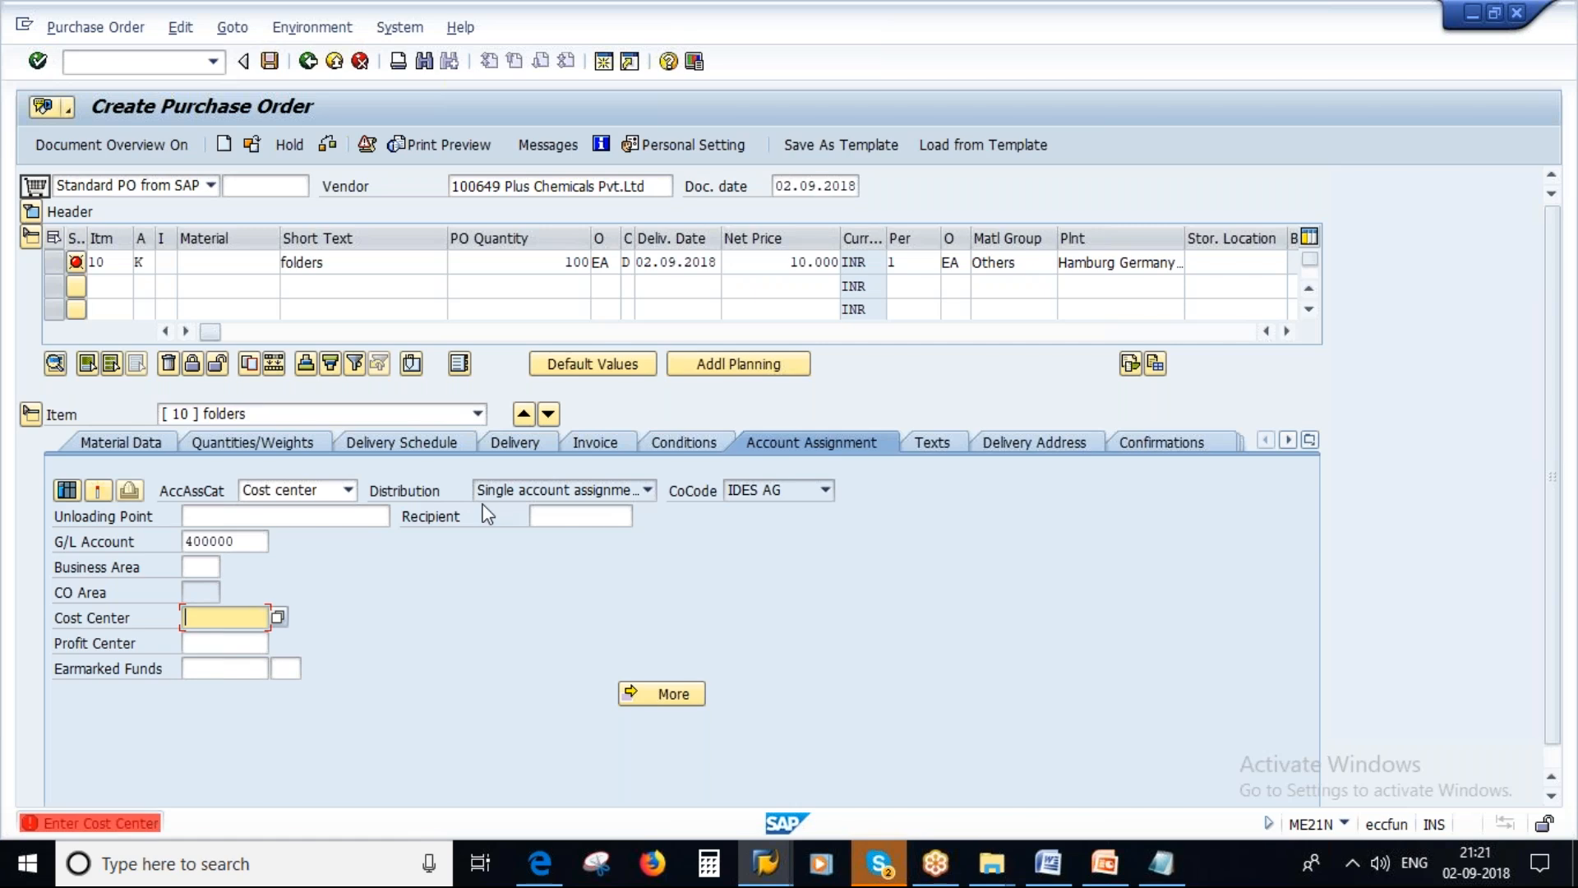
# Step: Assign the folders item to cost center 1000
pyautogui.write('1000')
pyautogui.press('Return')
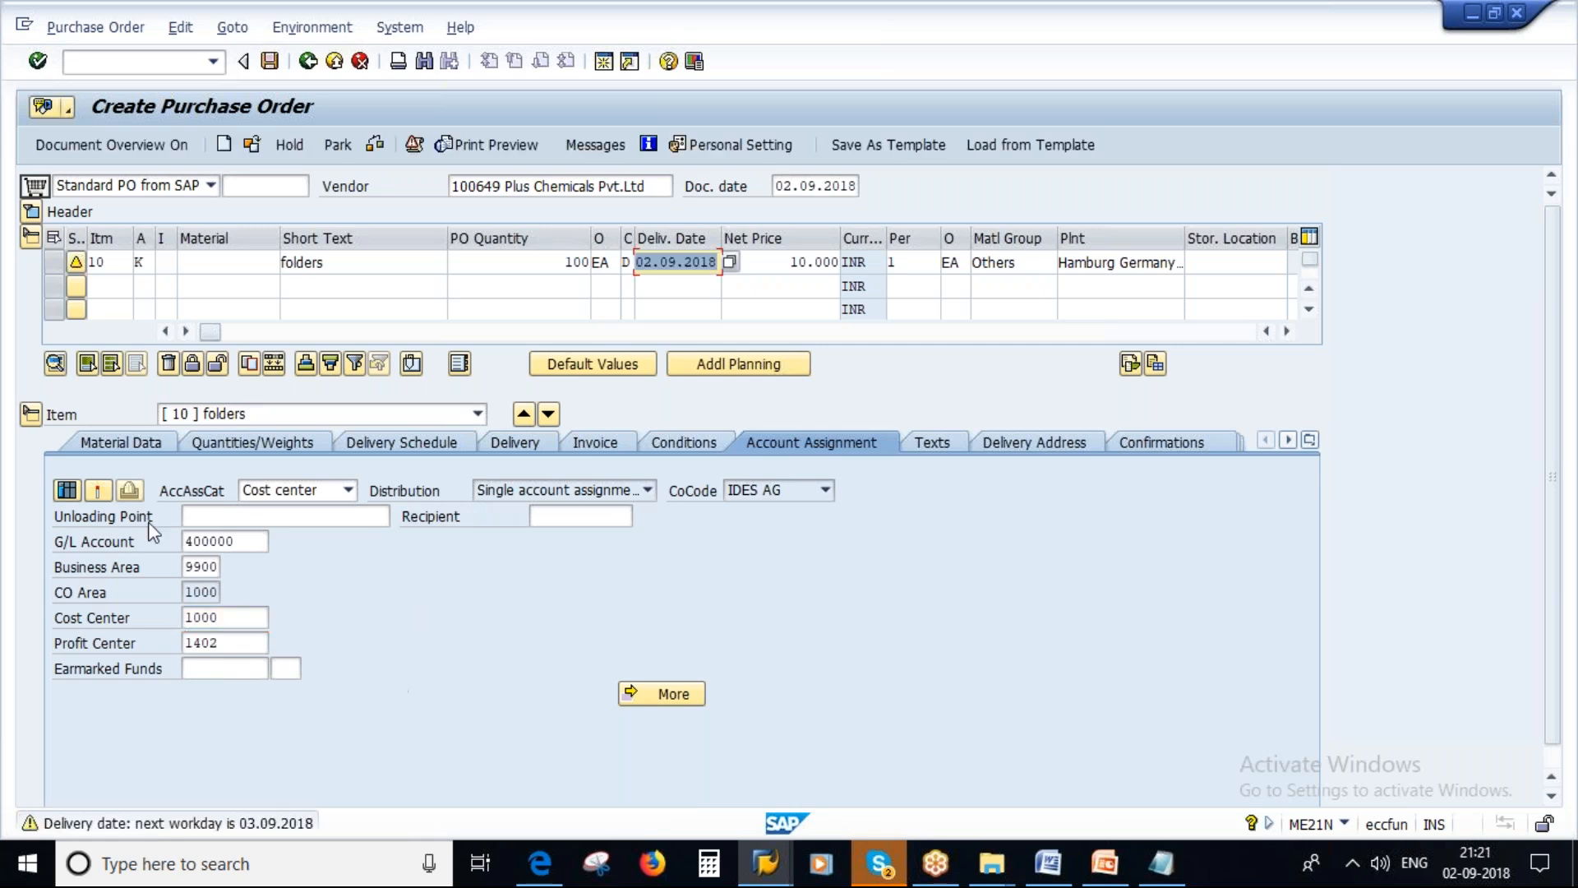
pyautogui.moveTo(557, 263); pyautogui.dragTo(610, 264)
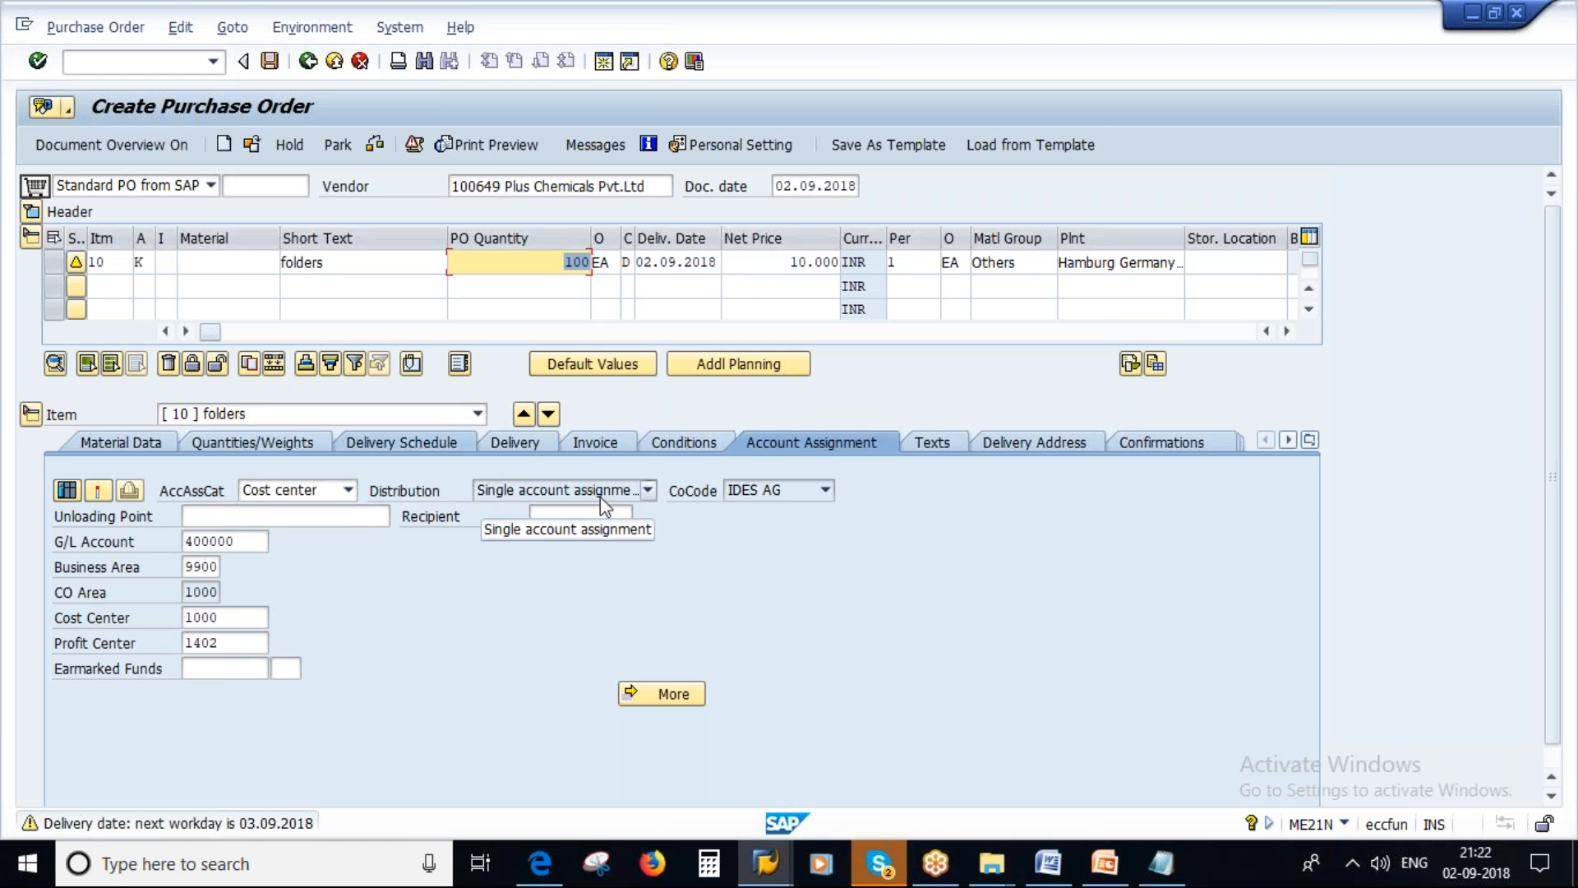
# Step: Switch to the SAP MM course syllabus in Word, examine the Procurement of Consumable Materials topic, and return to the SAP purchase order
pyautogui.click(1051, 873)
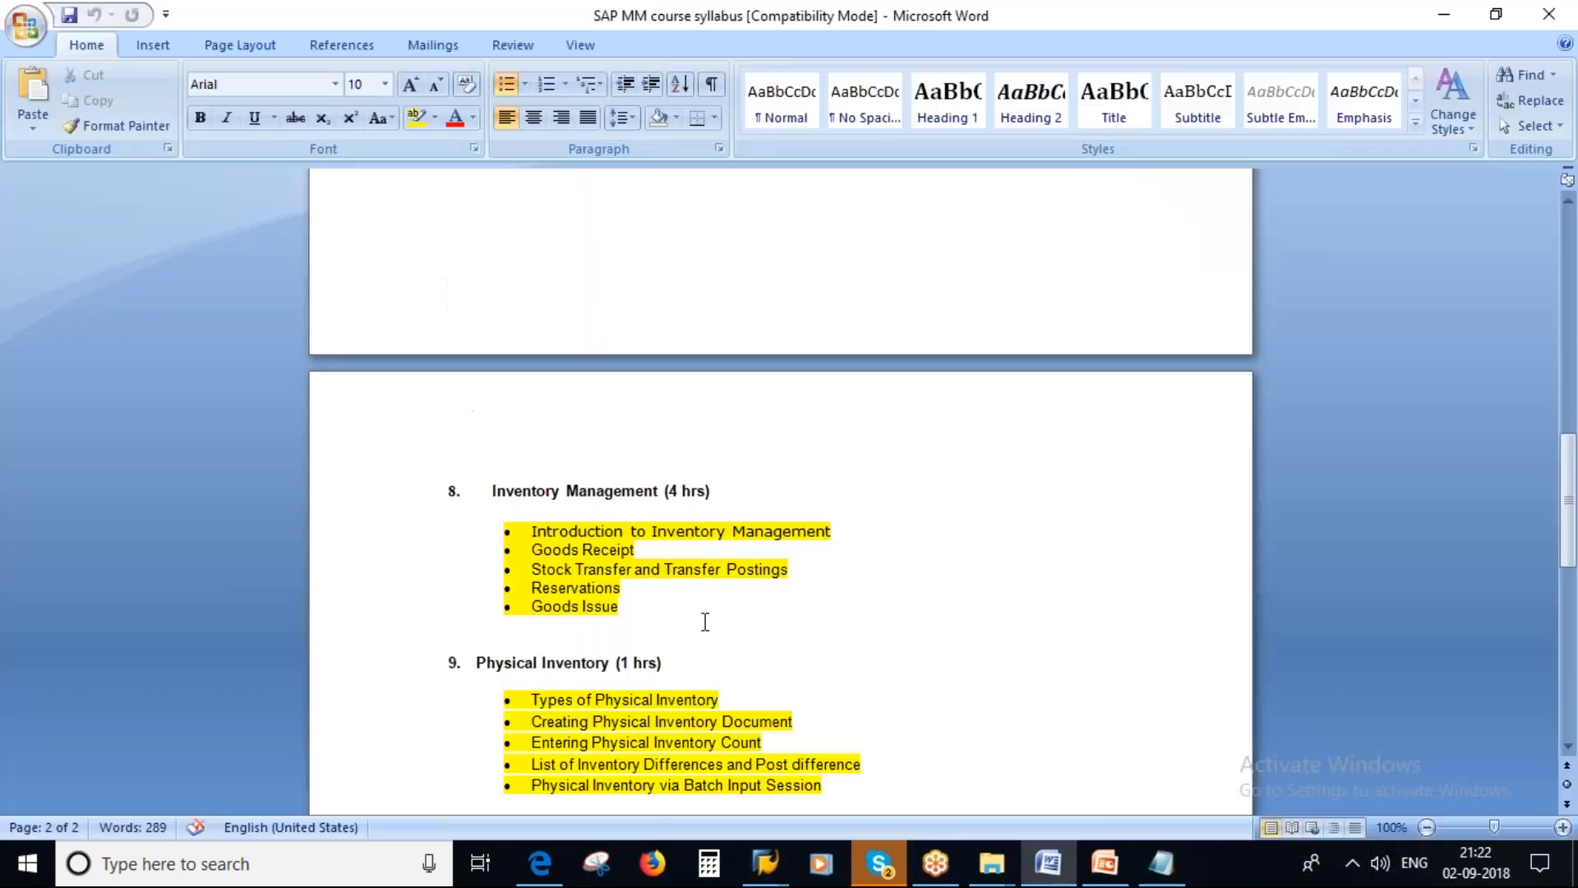
pyautogui.scroll(15, 705, 622)
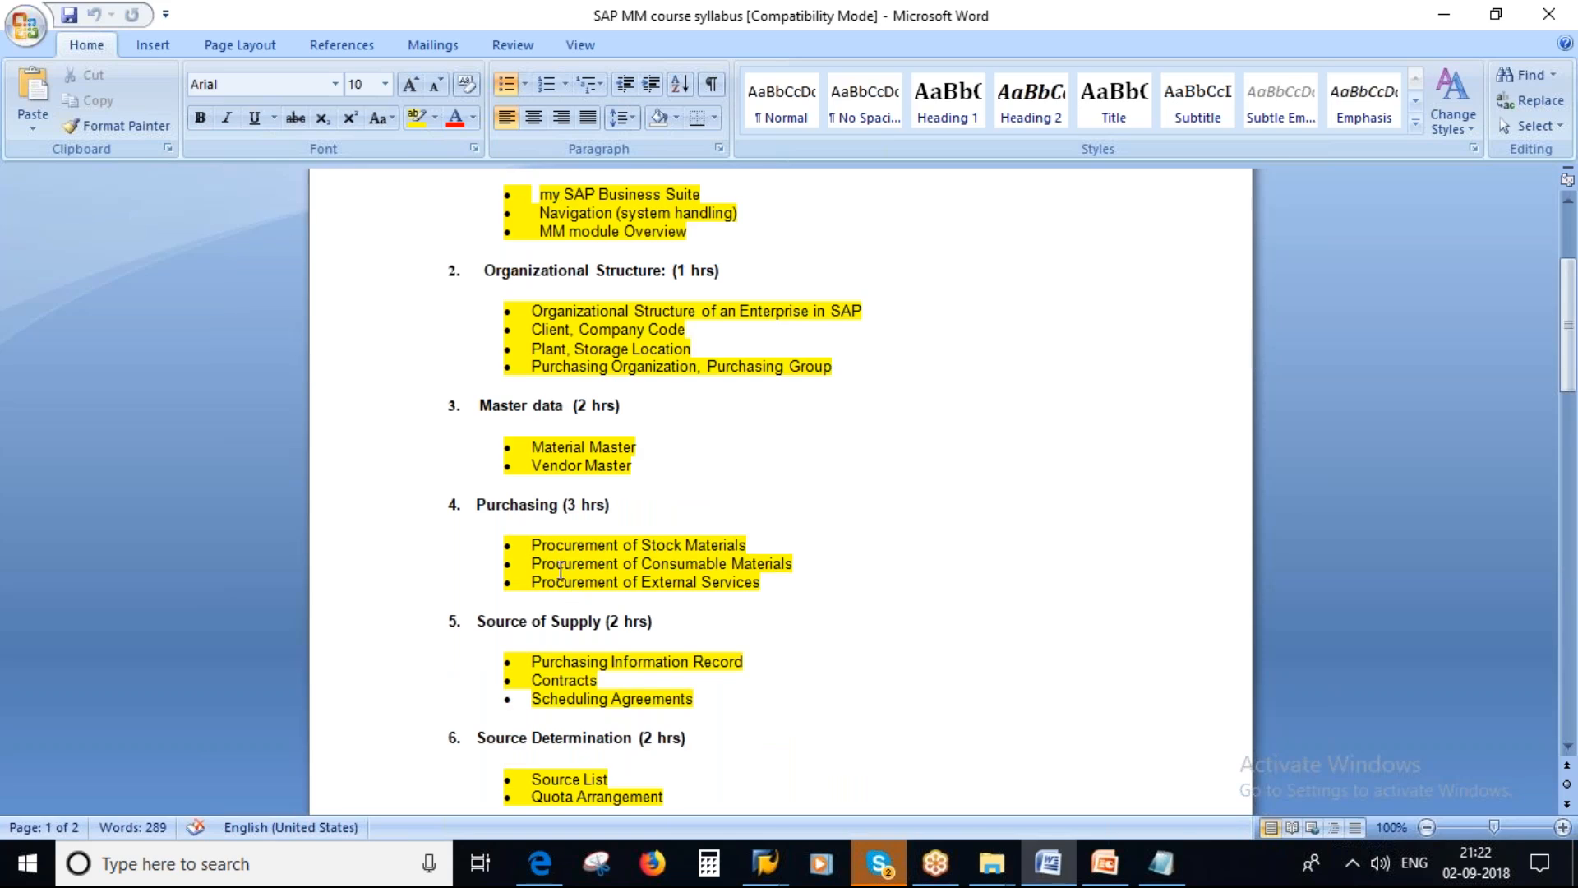
pyautogui.moveTo(530, 563); pyautogui.dragTo(801, 564)
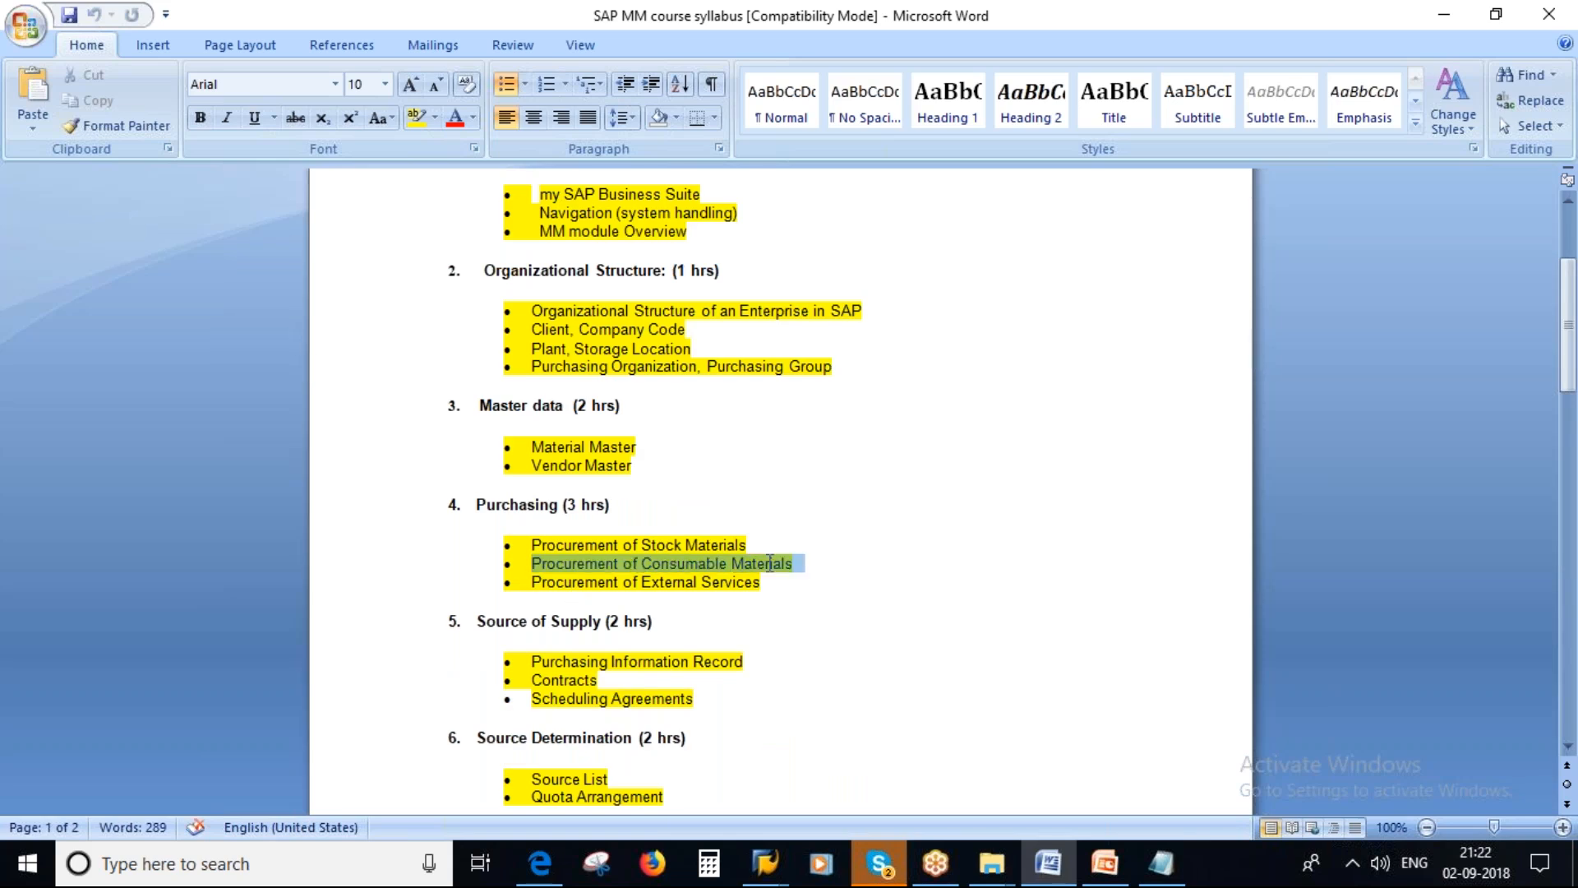
pyautogui.click(940, 581)
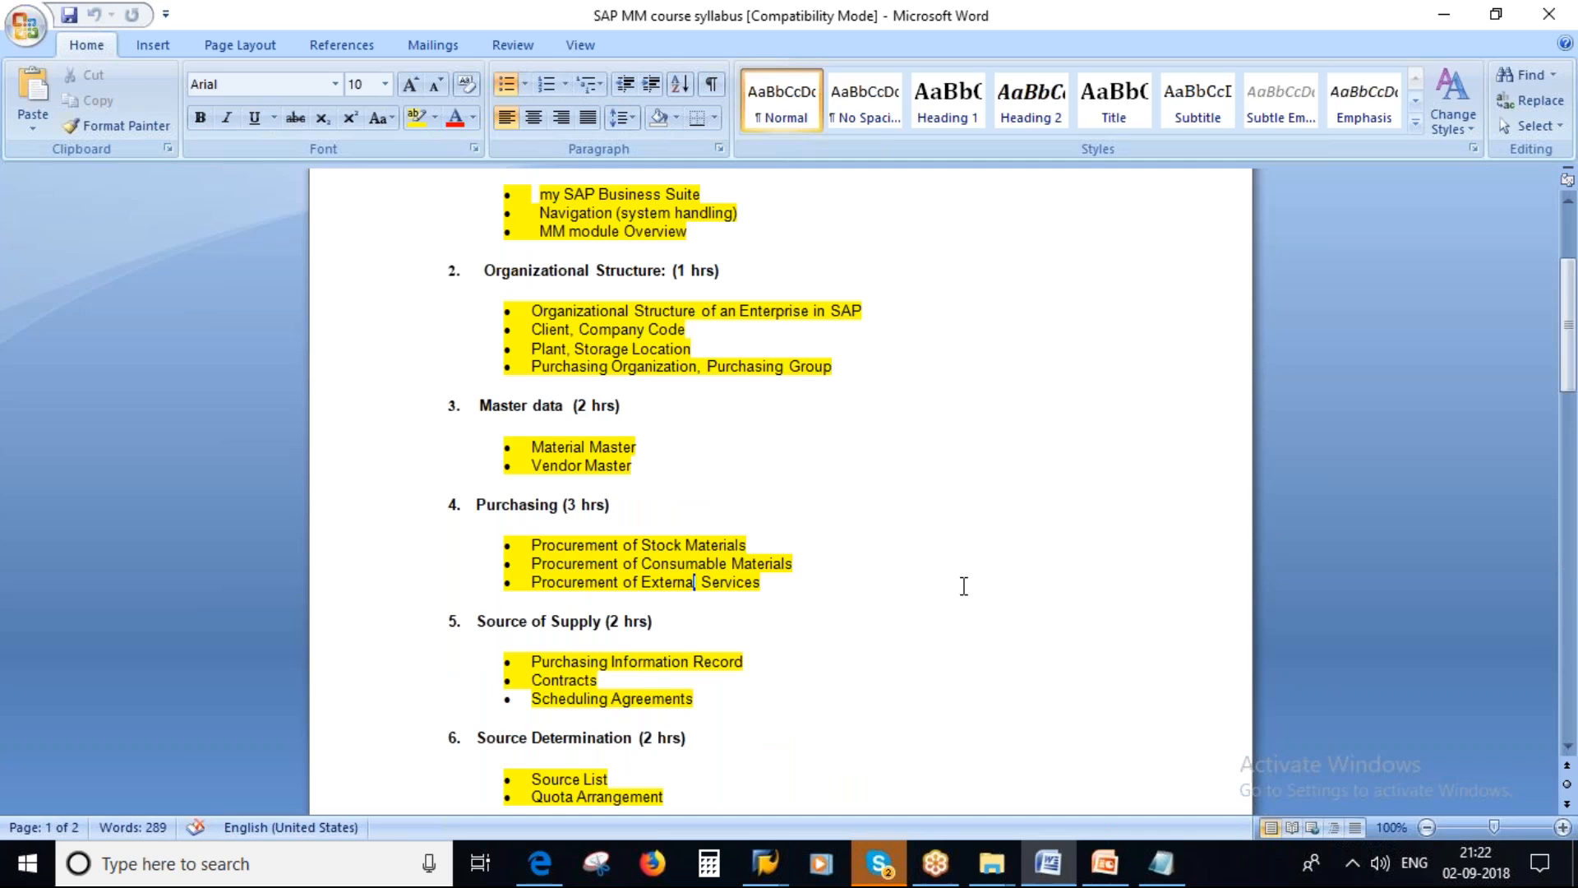
pyautogui.moveTo(765, 863)
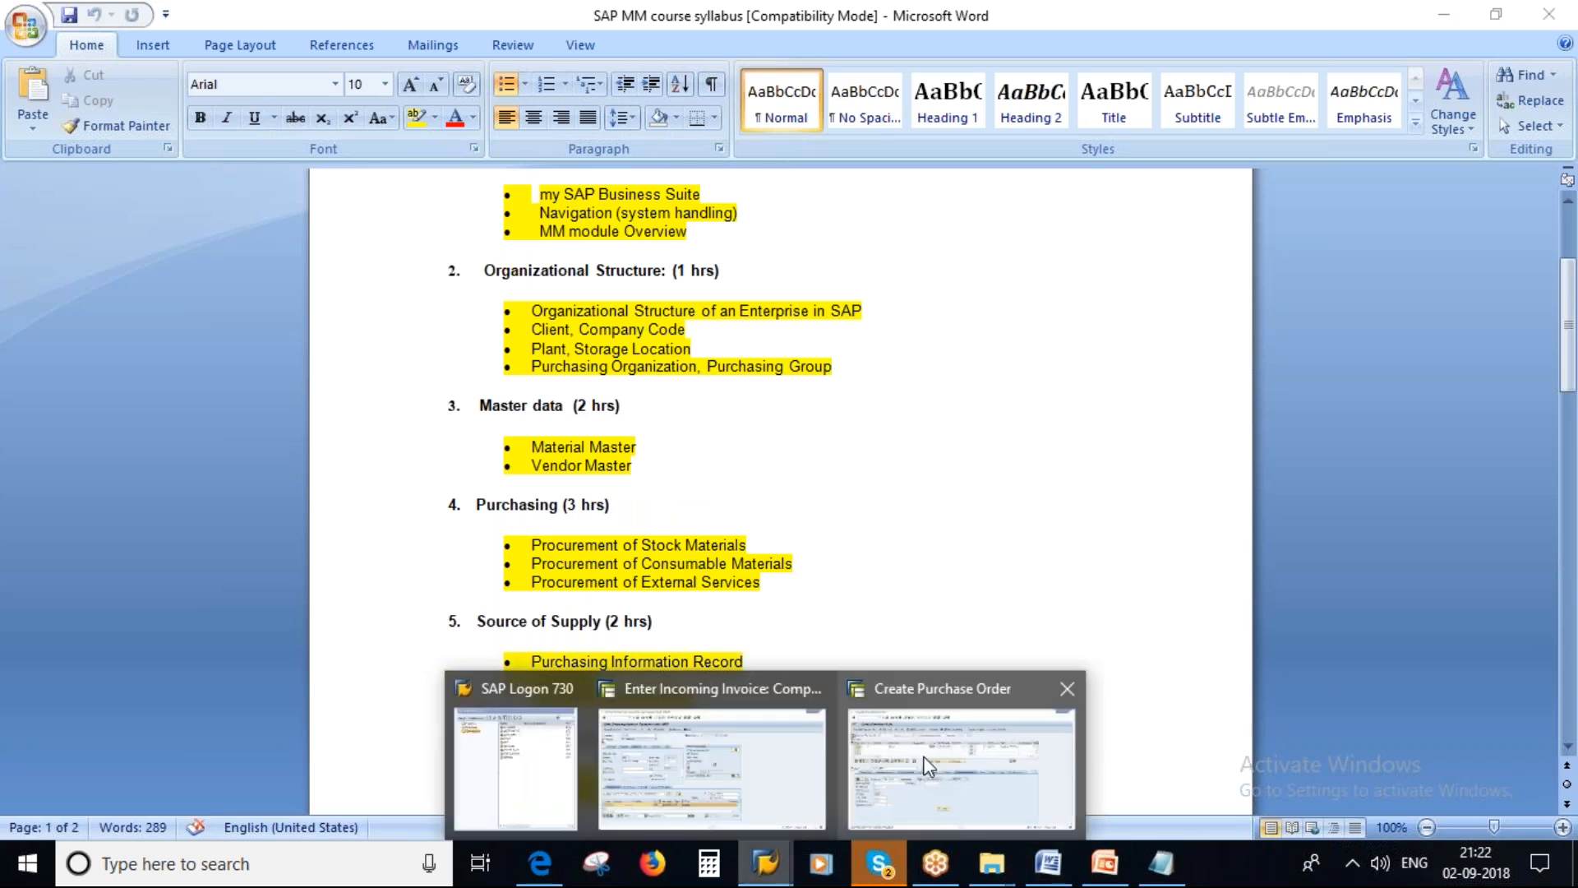
pyautogui.click(929, 766)
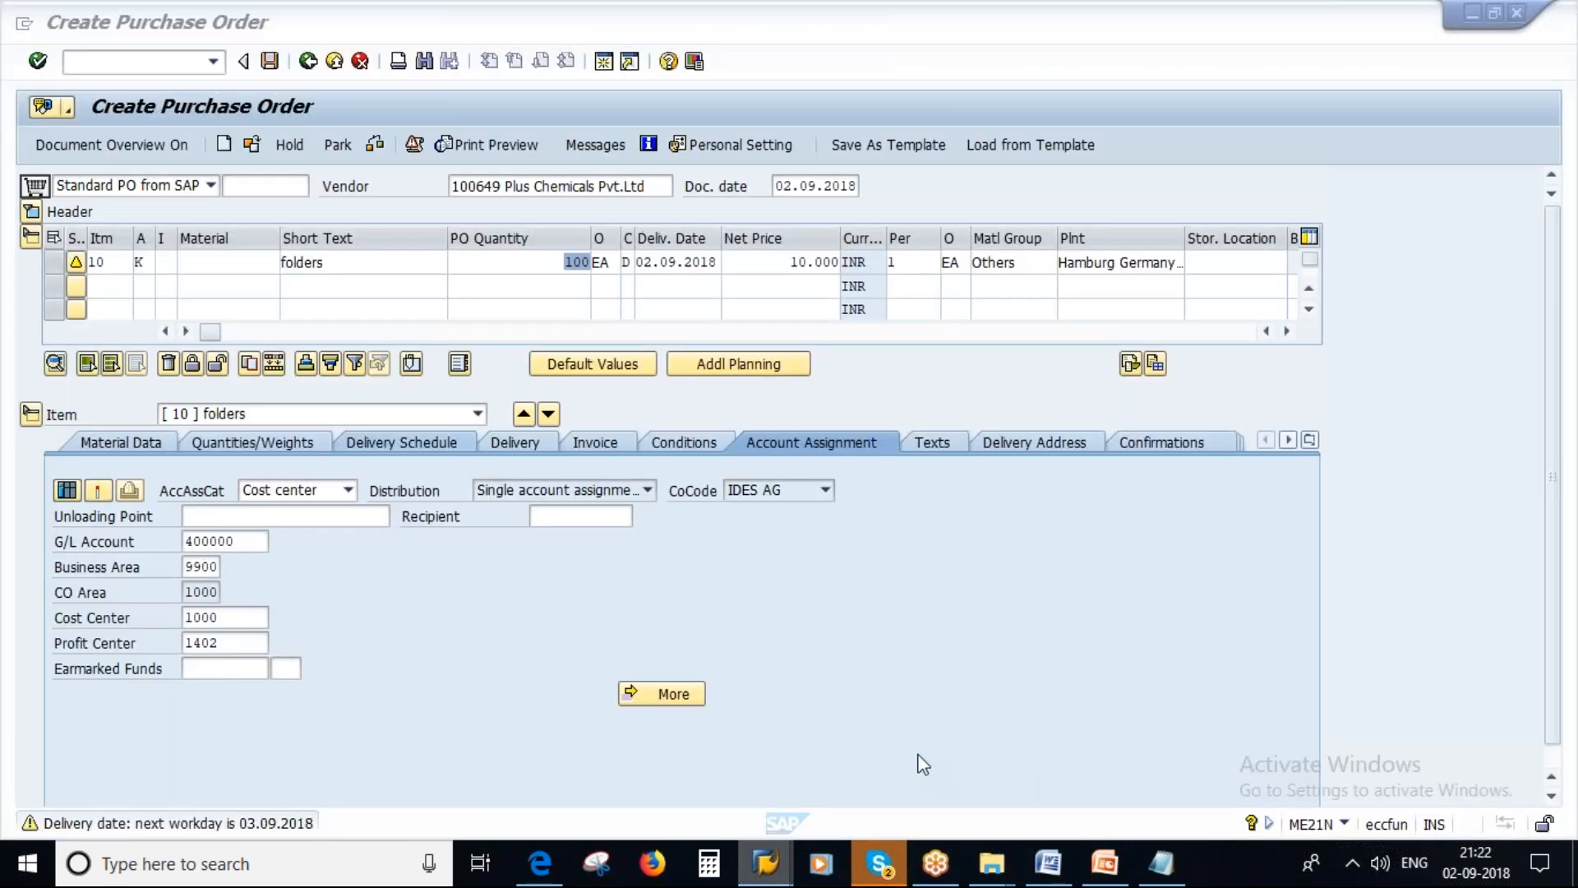
# Step: Split the folders item's account assignment into 60 for cost center 1000 and 40 for cost center 40001
pyautogui.click(65, 491)
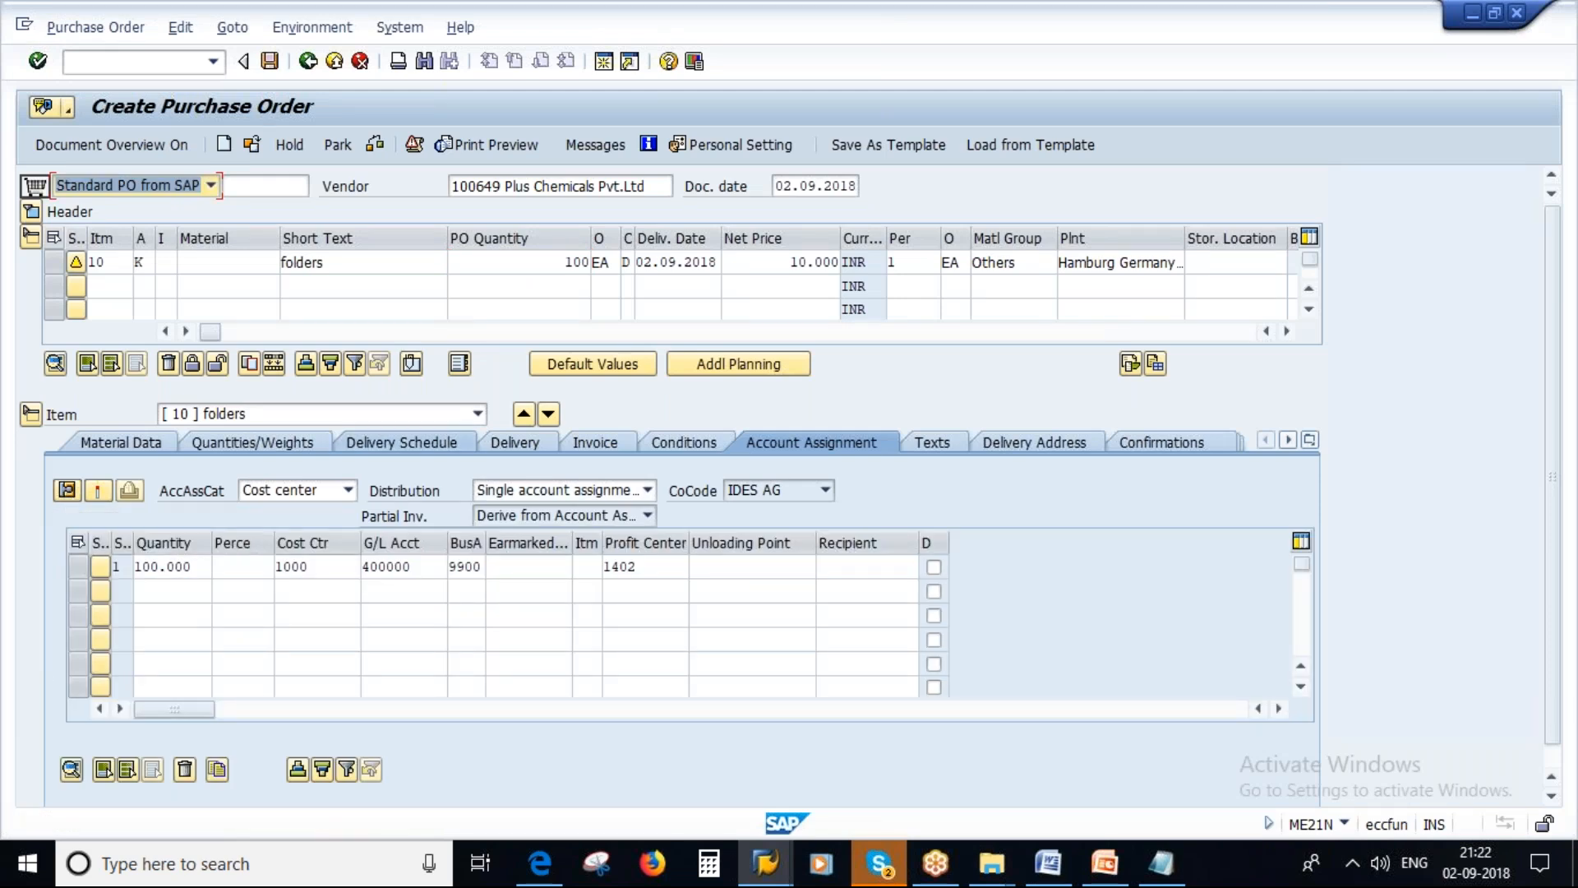
pyautogui.doubleClick(183, 568)
pyautogui.write('60')
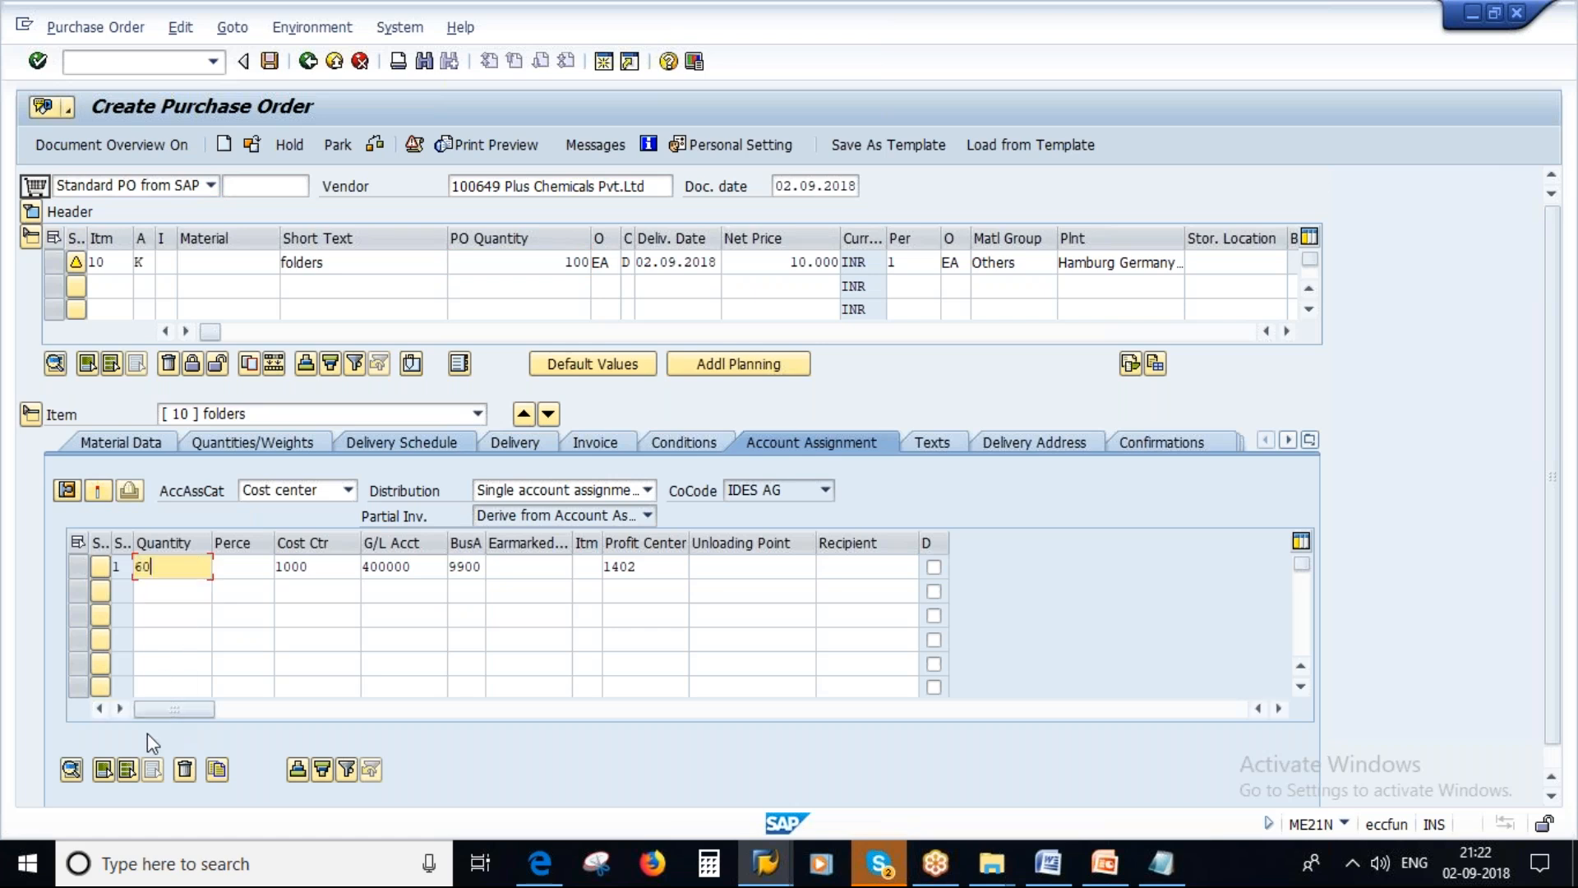
pyautogui.click(157, 590)
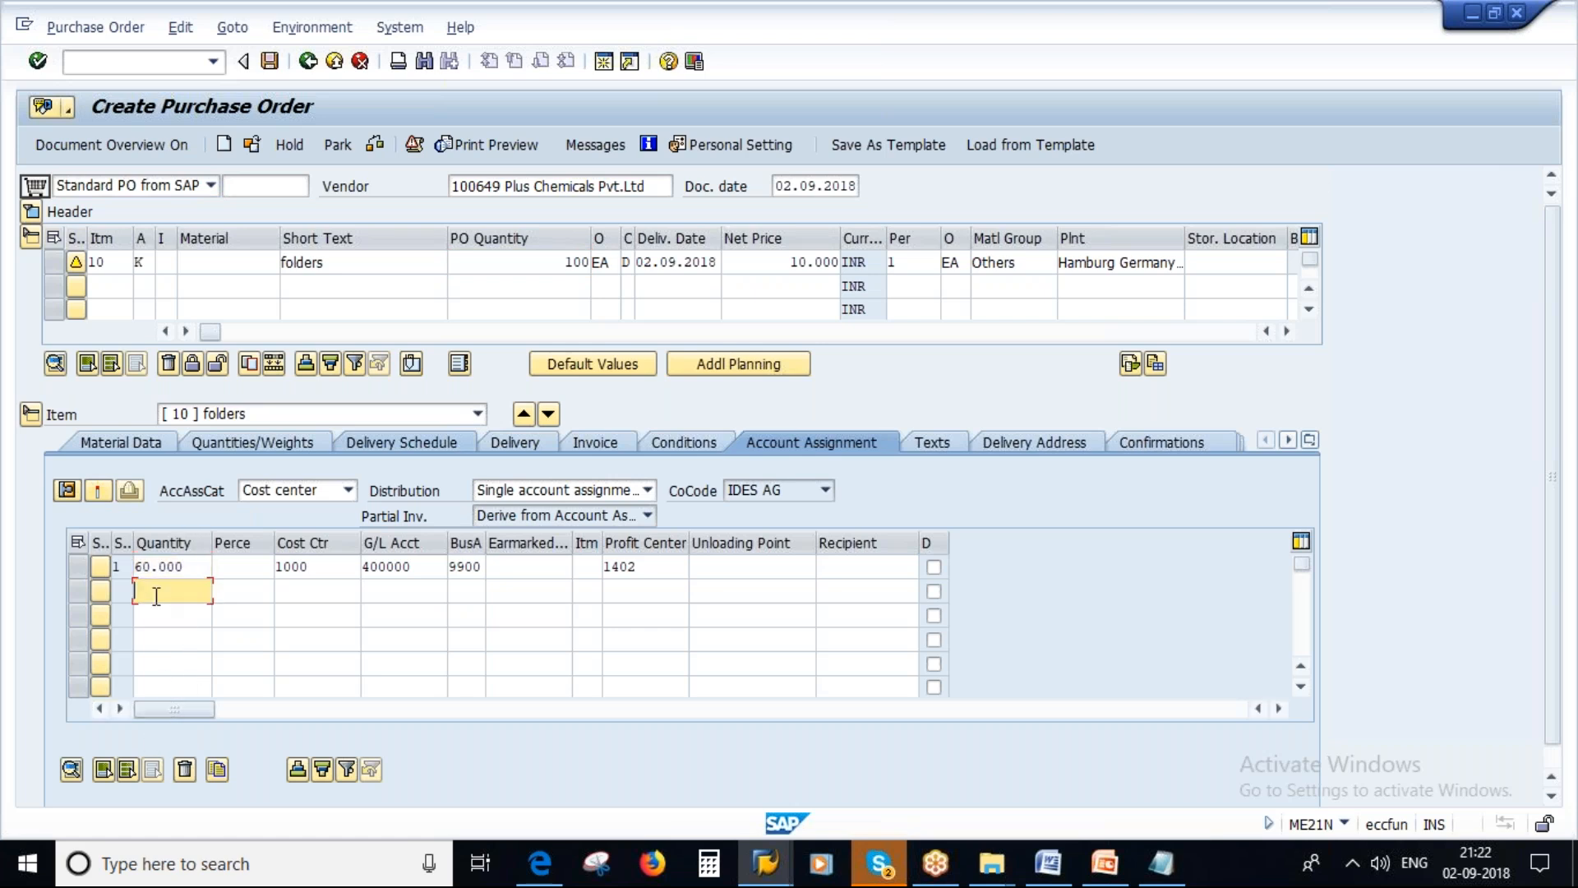
pyautogui.write('40.00')
pyautogui.click(316, 590)
pyautogui.write('40001')
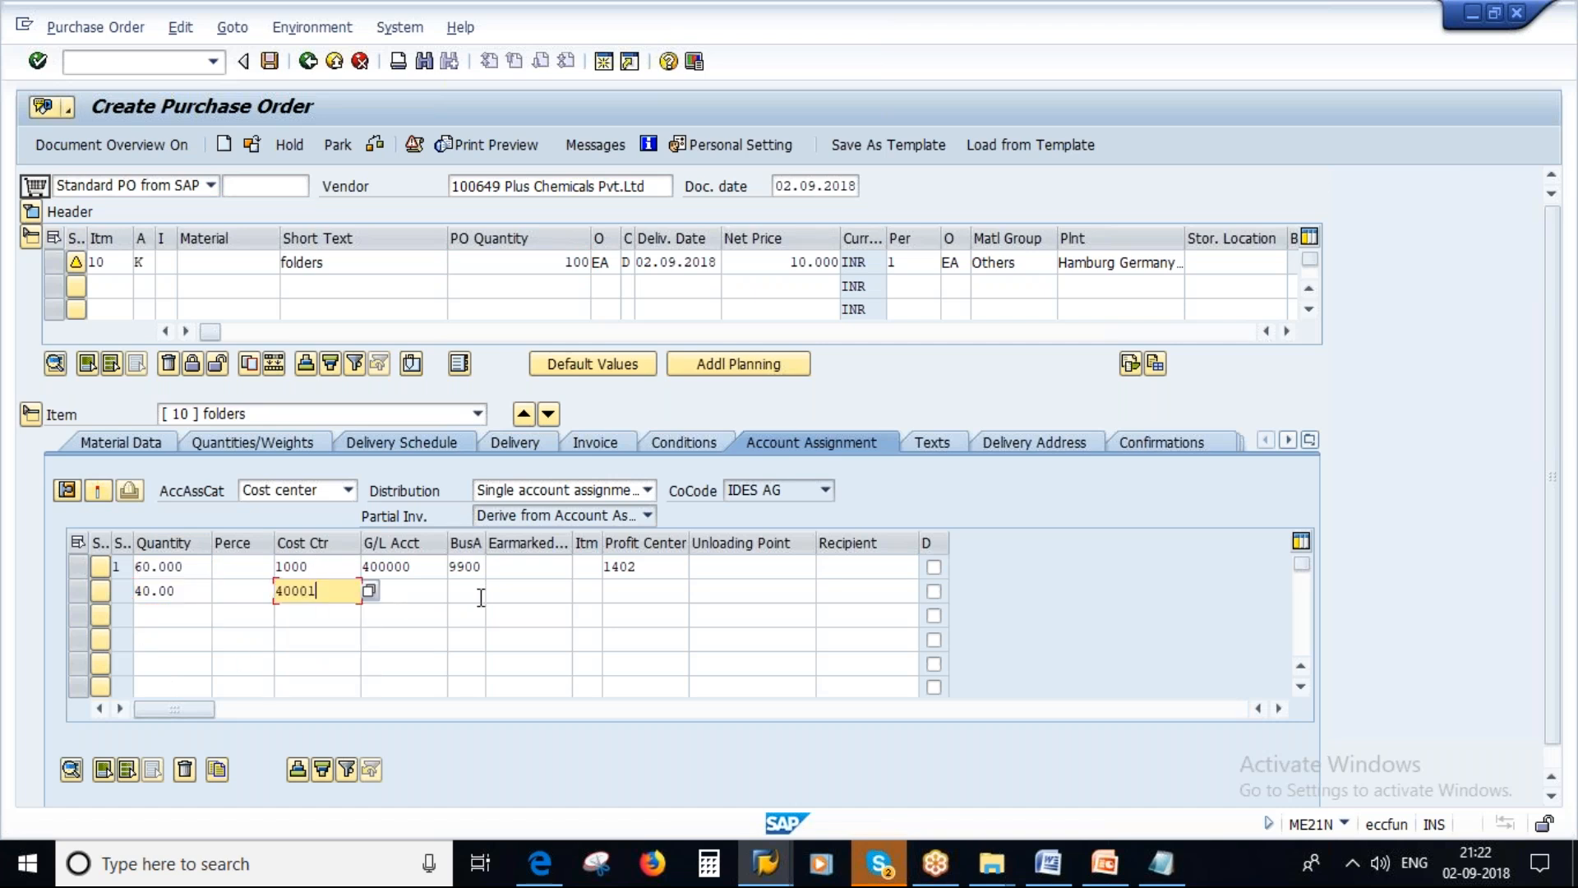
pyautogui.press('Return')
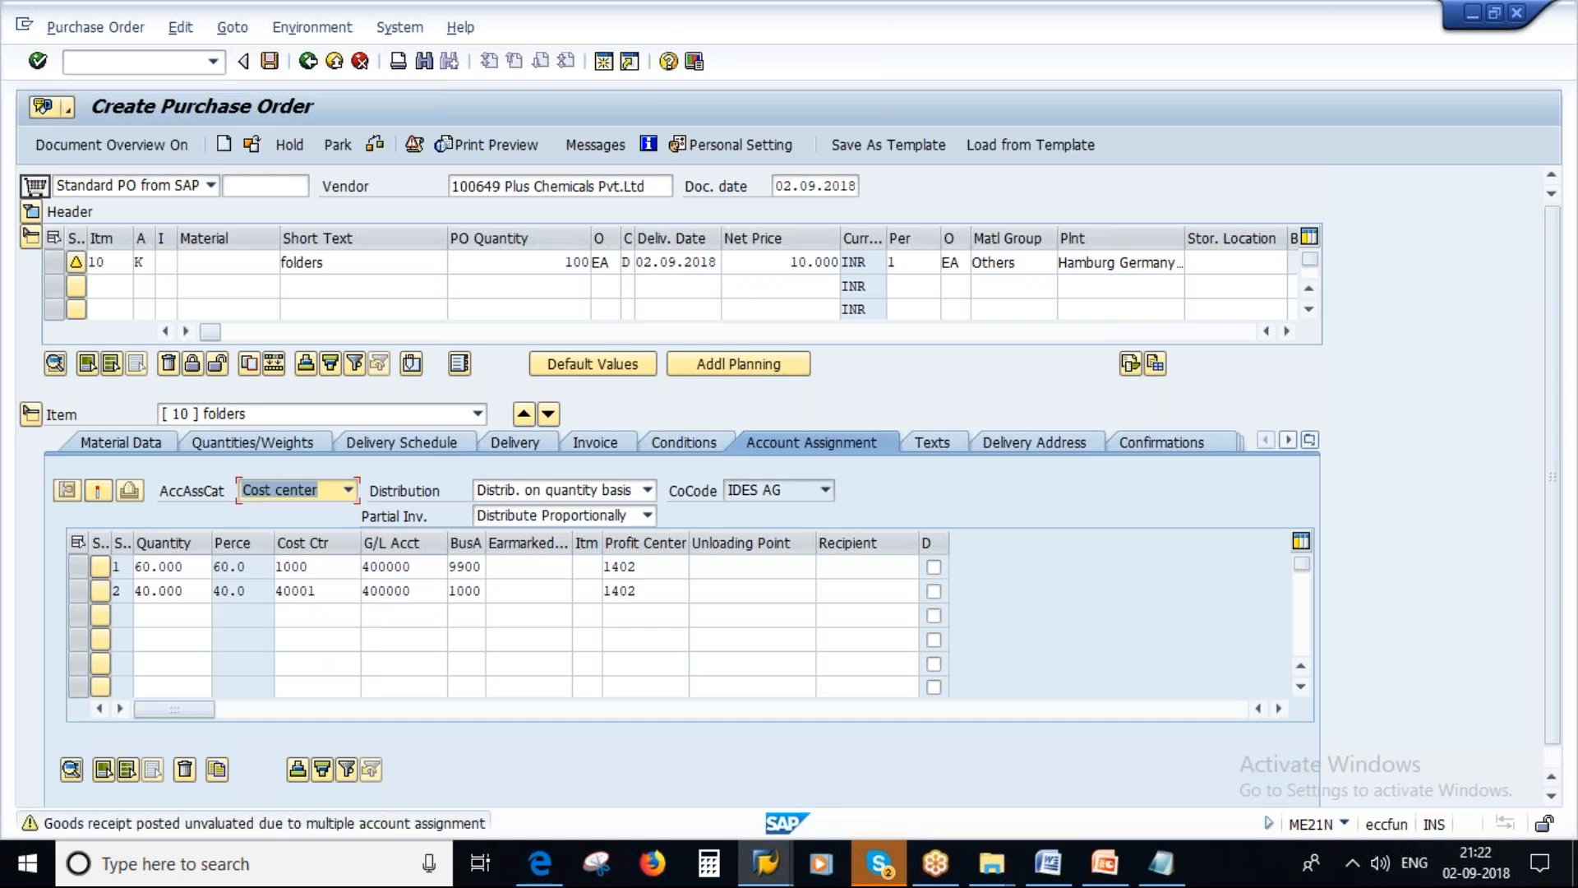
# Step: Examine the quantities and cost centers of both account assignment lines and the available partial invoice distribution options
pyautogui.click(148, 568)
pyautogui.click(328, 572)
pyautogui.click(189, 597)
pyautogui.doubleClick(321, 592)
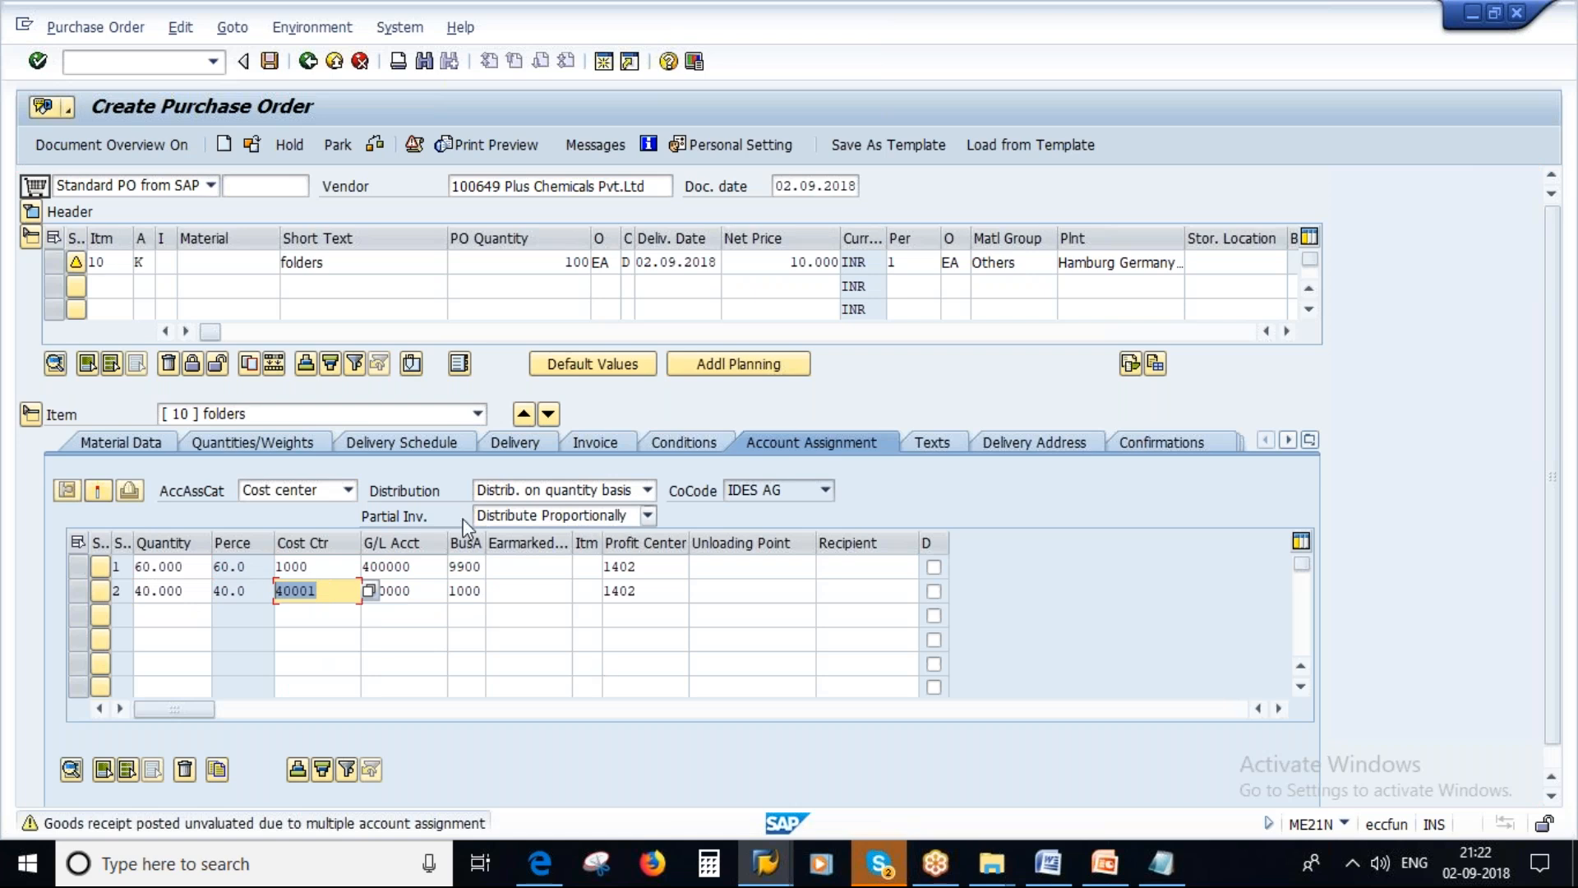
pyautogui.click(579, 516)
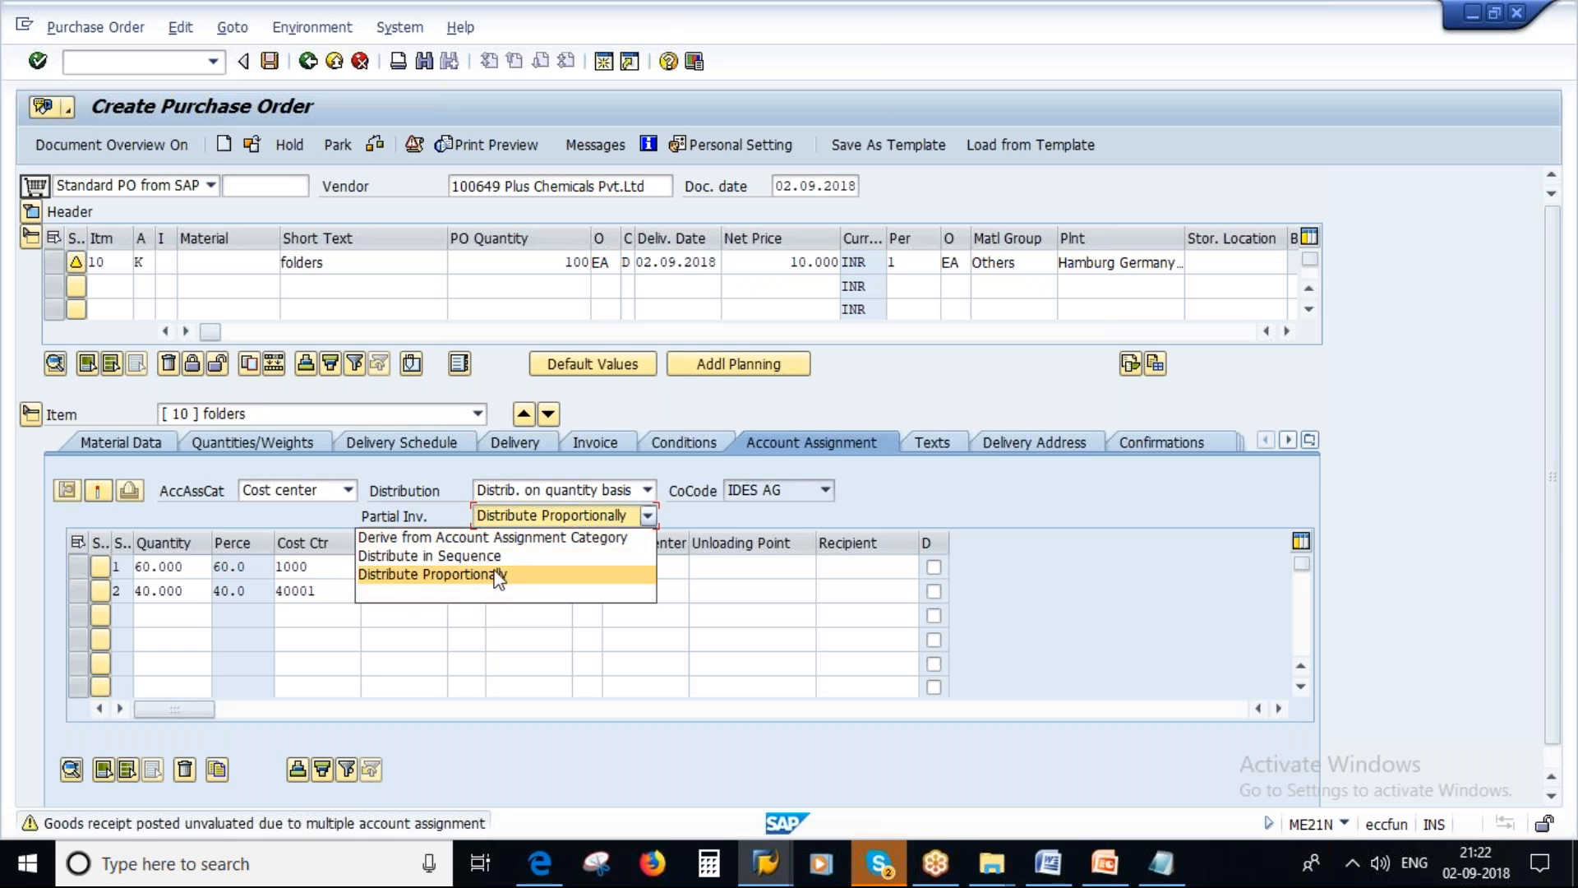
pyautogui.click(701, 515)
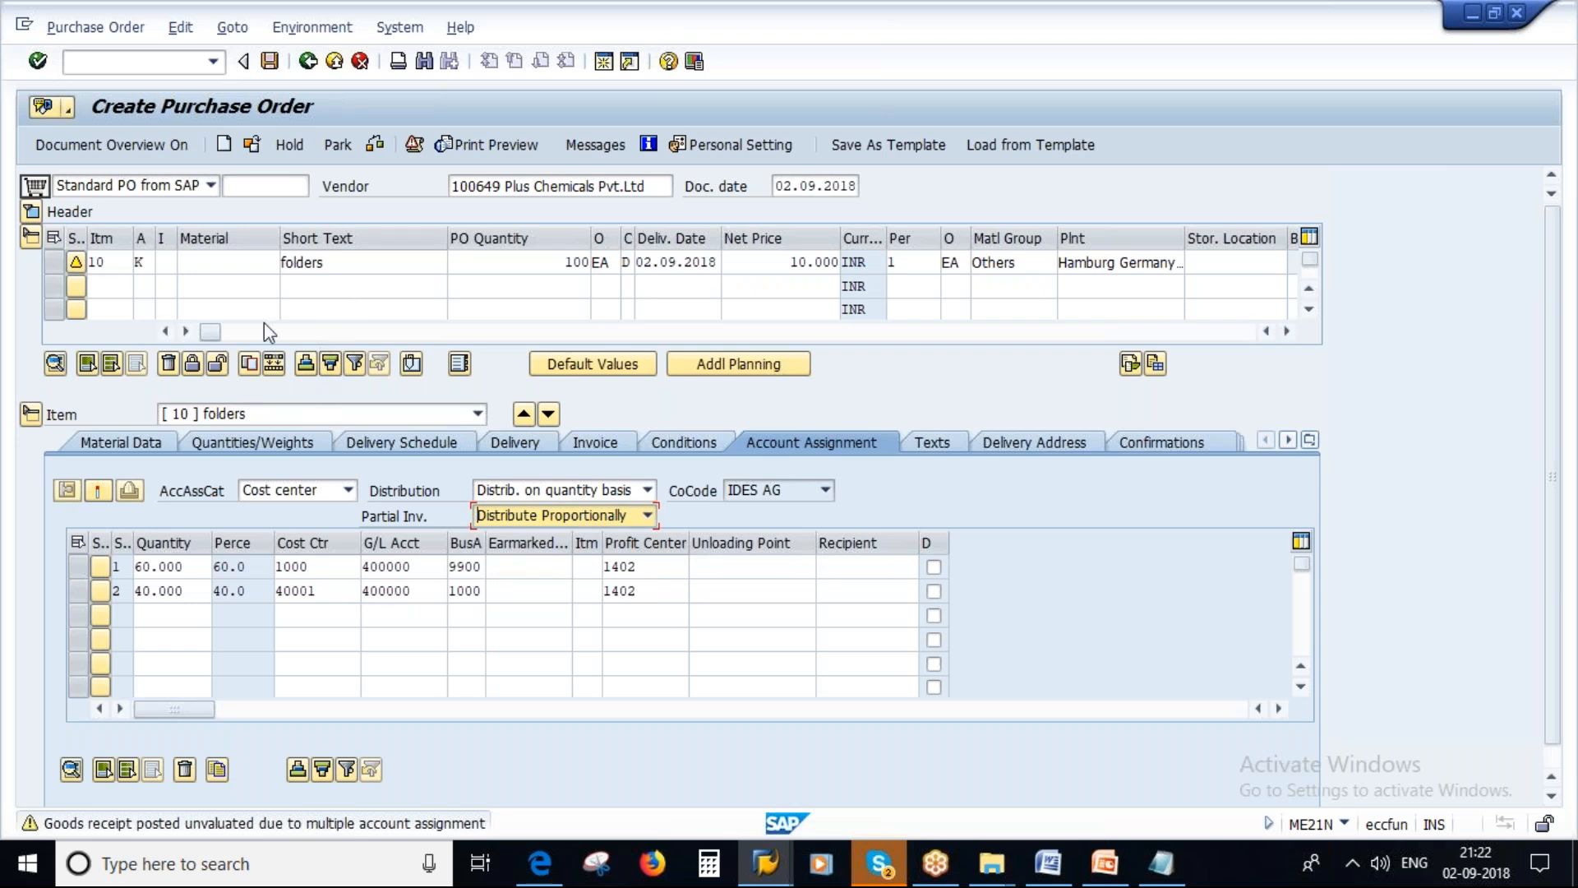
# Step: Save the purchase order and copy its number from the message details
pyautogui.click(270, 62)
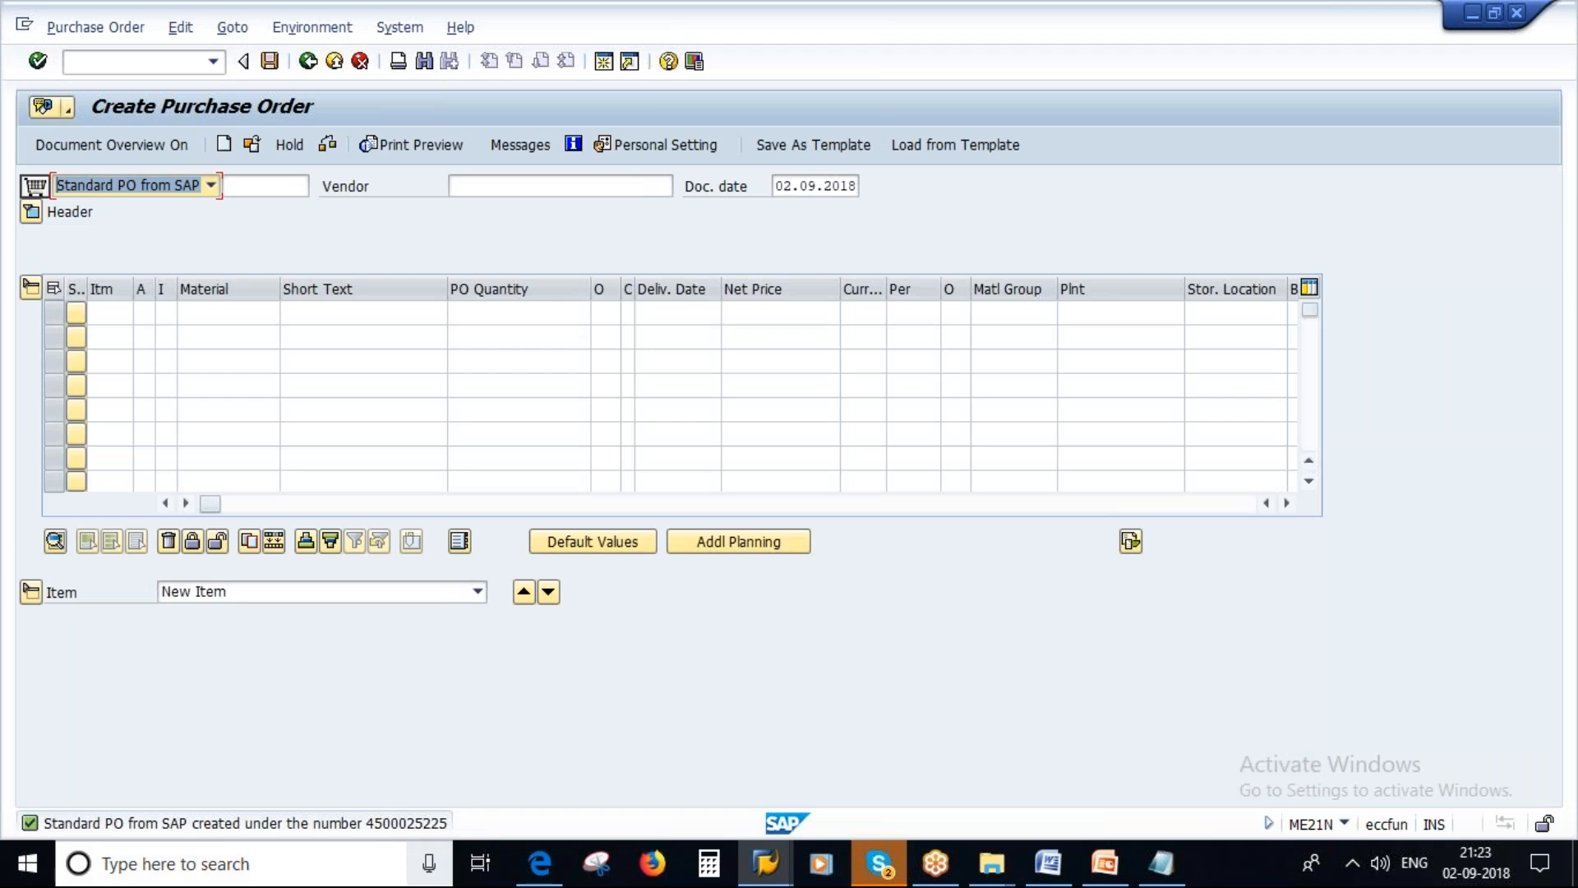
pyautogui.press('F1')
pyautogui.moveTo(732, 331); pyautogui.dragTo(847, 378)
pyautogui.hotkey('ctrl', 'c')
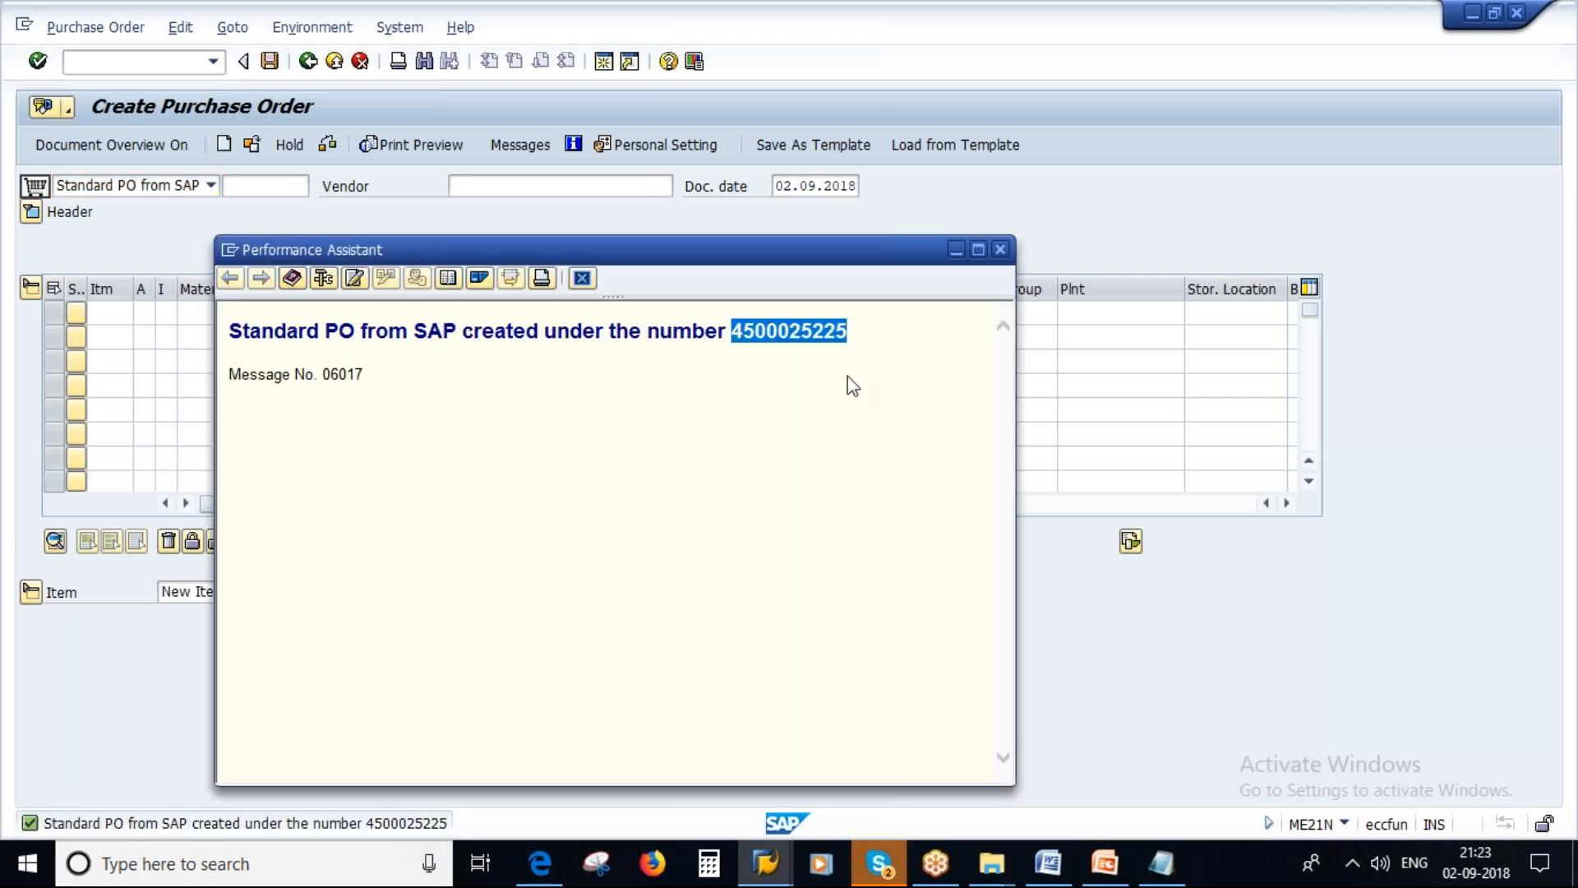
pyautogui.click(1000, 249)
# Step: Start a MIGO goods receipt against a purchase order and load the order with the copied number
pyautogui.press('F3')
pyautogui.write('MIGO')
pyautogui.press('Return')
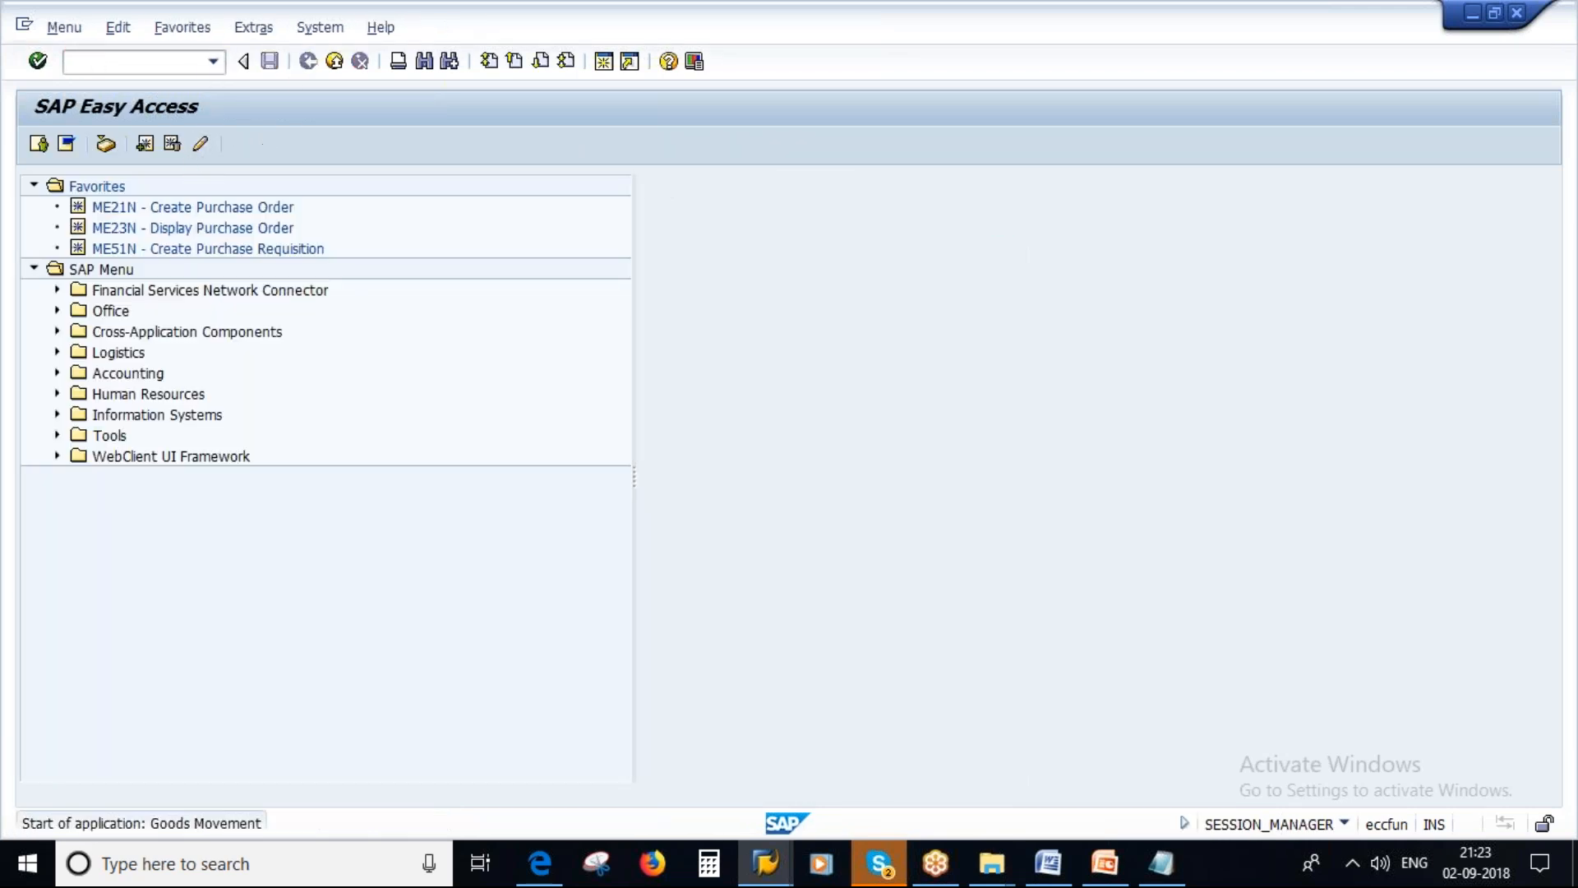
pyautogui.click(111, 185)
pyautogui.click(71, 213)
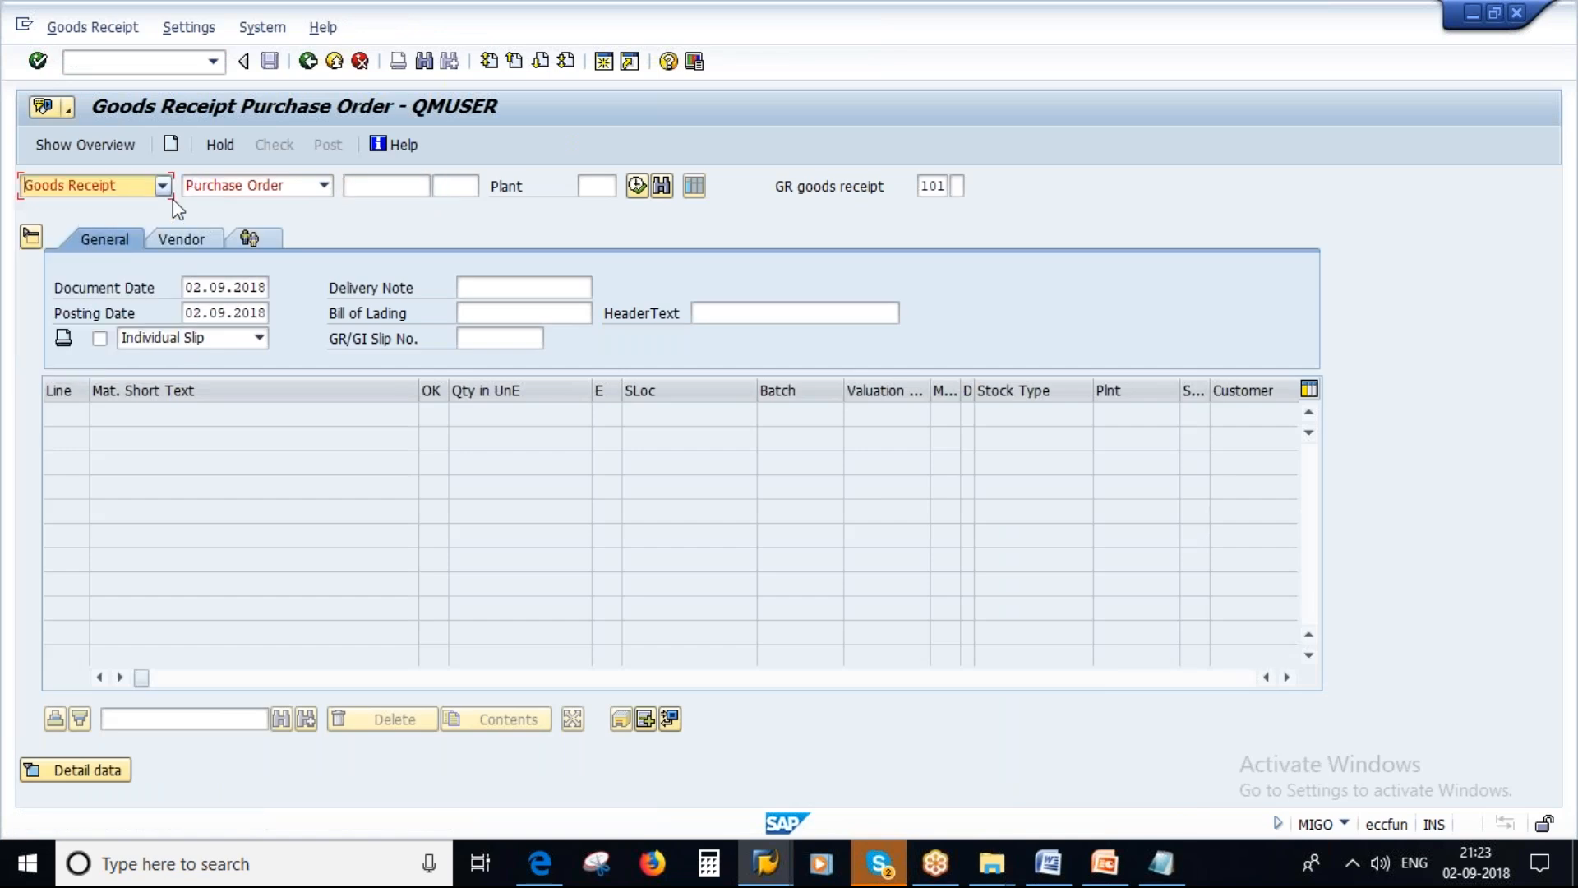
pyautogui.click(264, 176)
pyautogui.click(264, 299)
pyautogui.click(423, 187)
pyautogui.hotkey('ctrl', 'v')
pyautogui.press('Return')
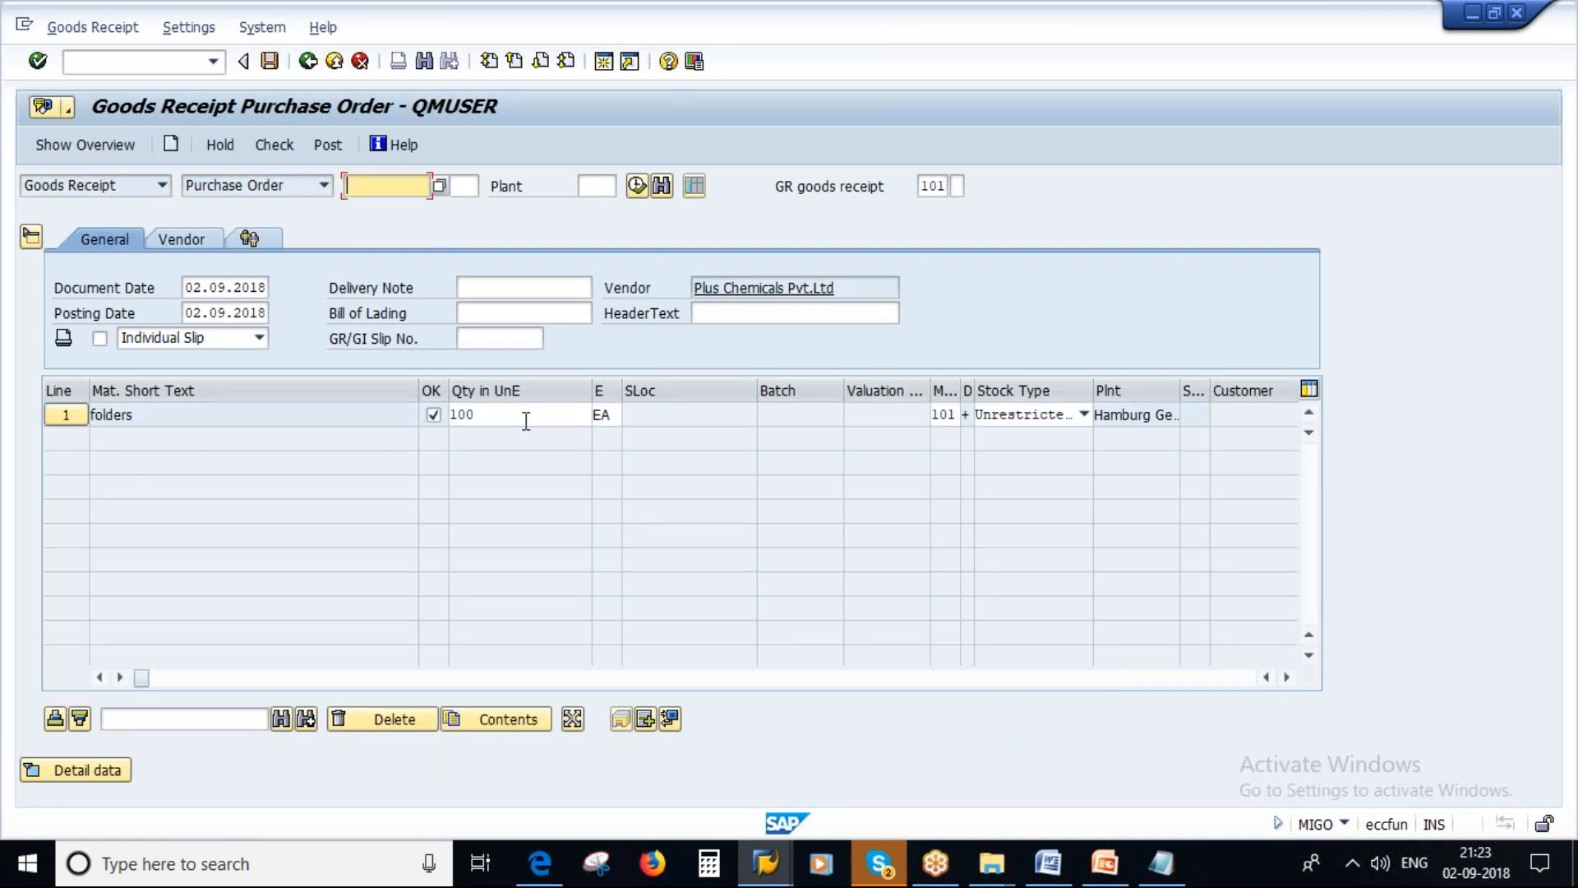
# Step: Check the goods receipt for the folders item and post it
pyautogui.click(493, 413)
pyautogui.doubleClick(493, 413)
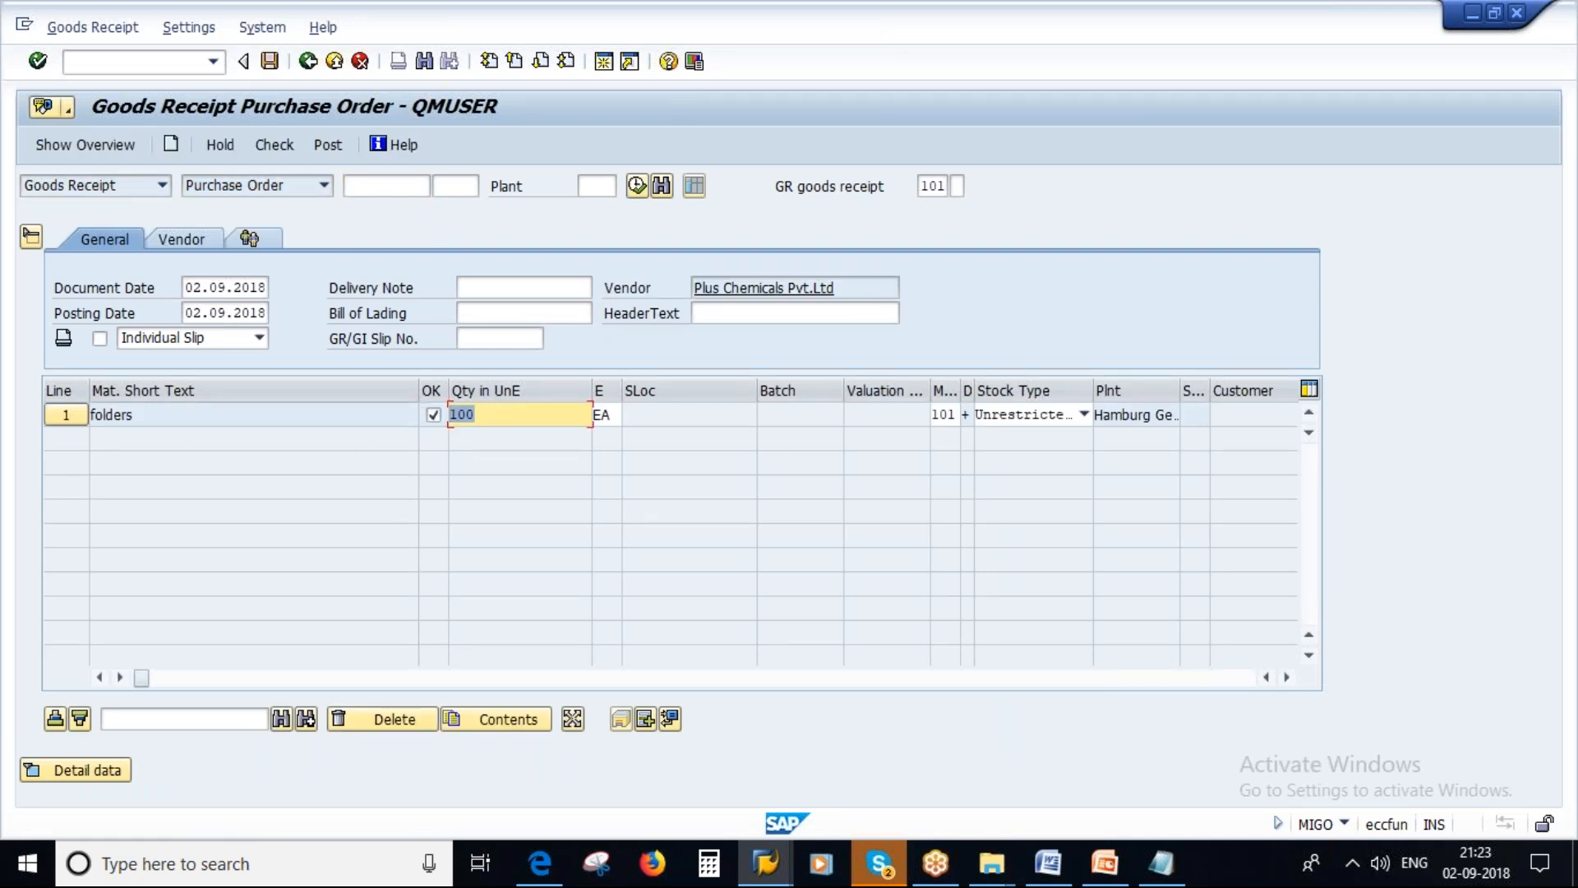
pyautogui.click(274, 145)
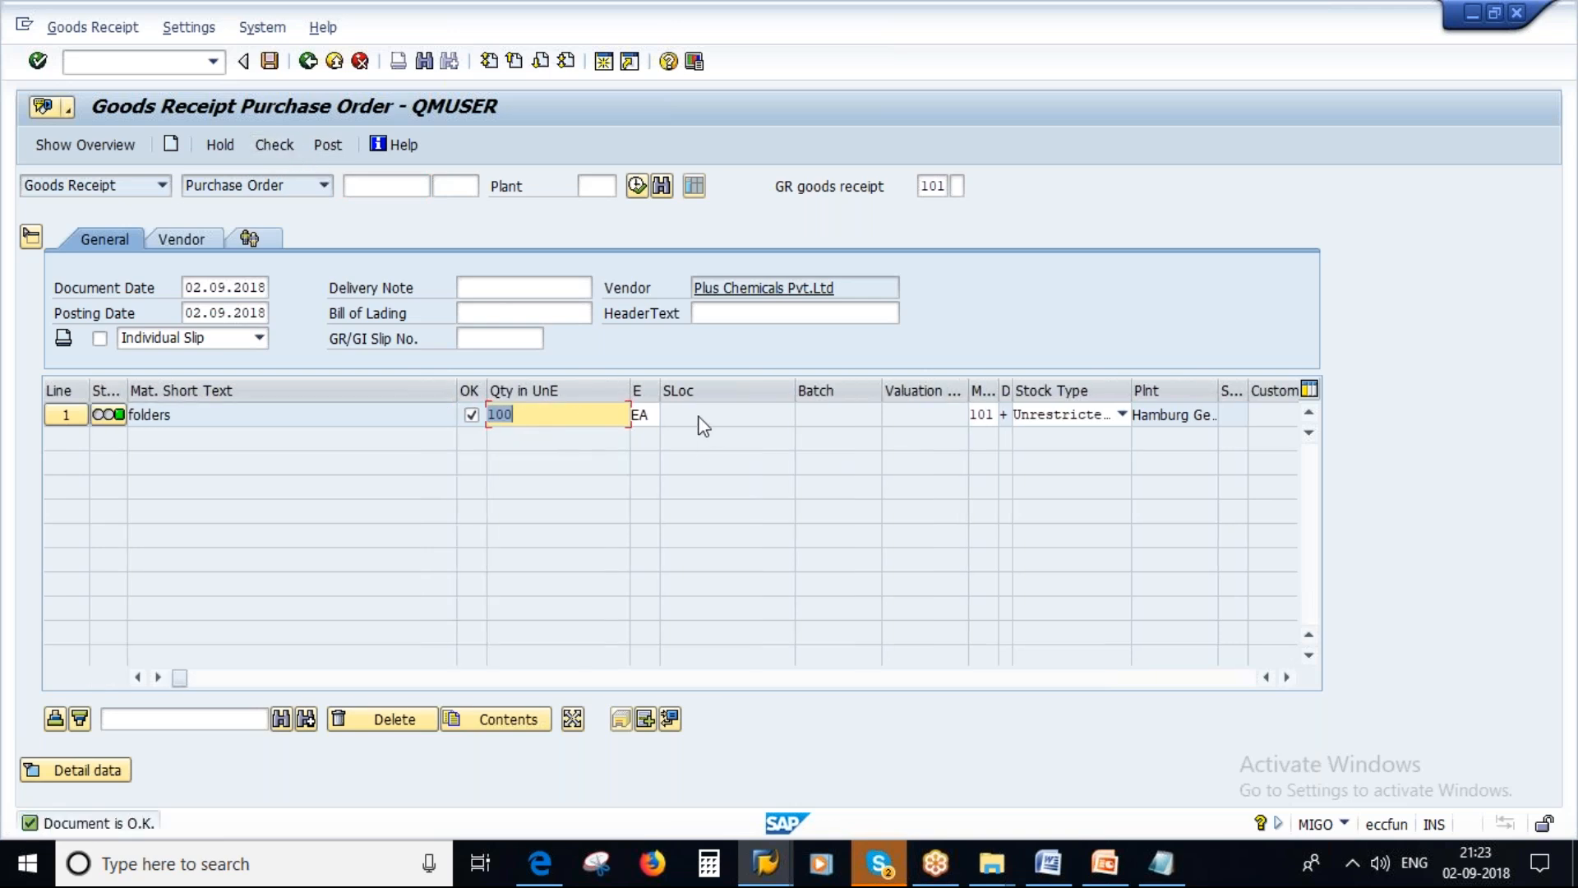
pyautogui.click(330, 148)
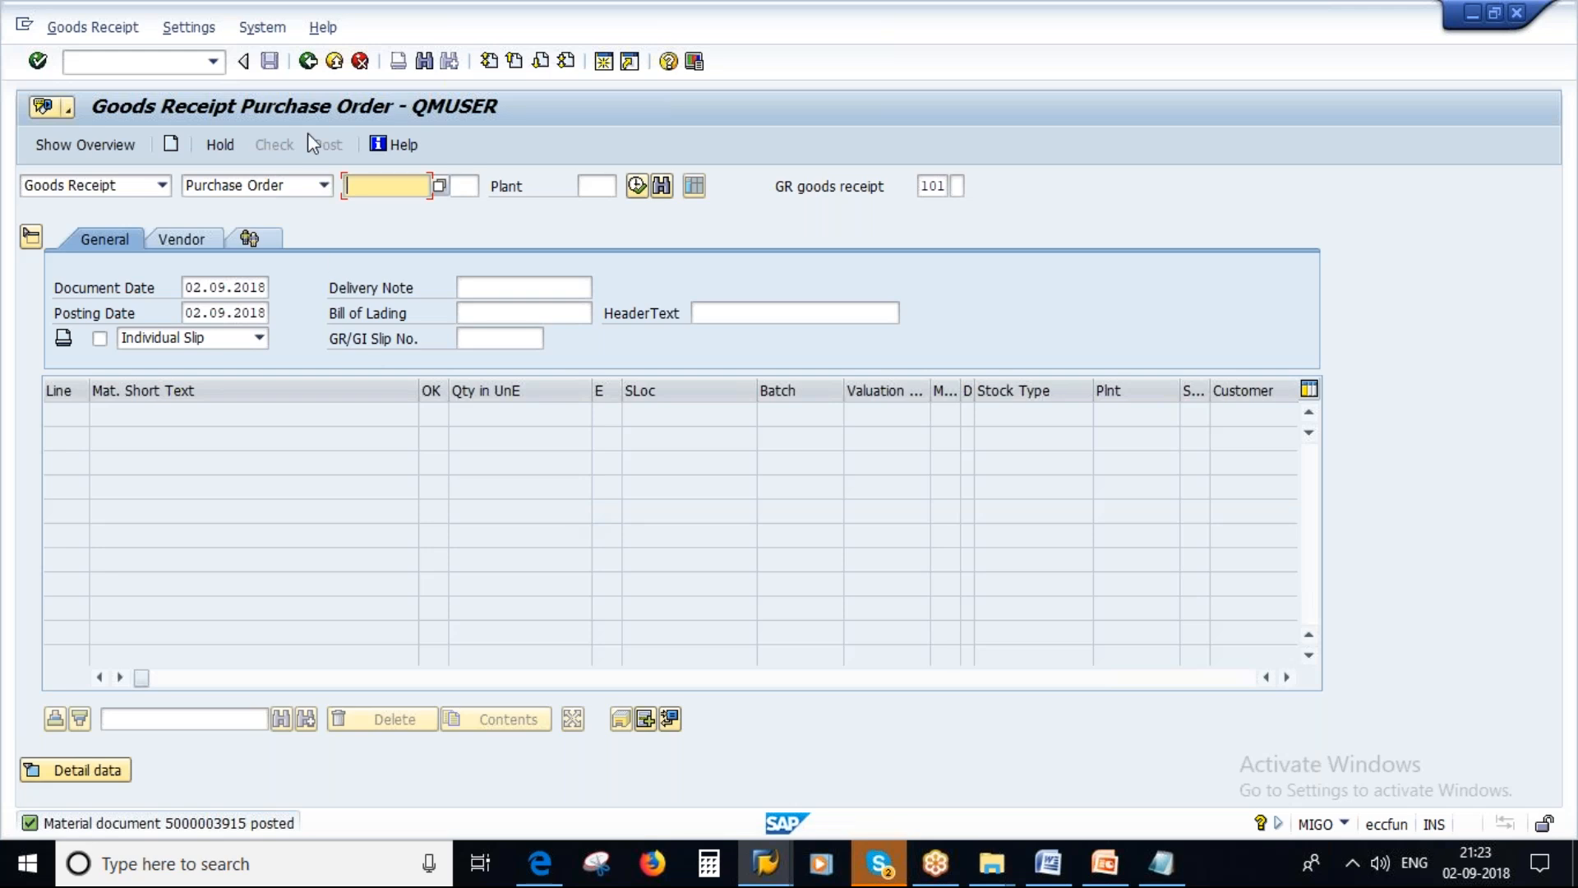
# Step: Leave the goods receipt and start an incoming invoice with miro, dated 02.09.2018
pyautogui.click(308, 63)
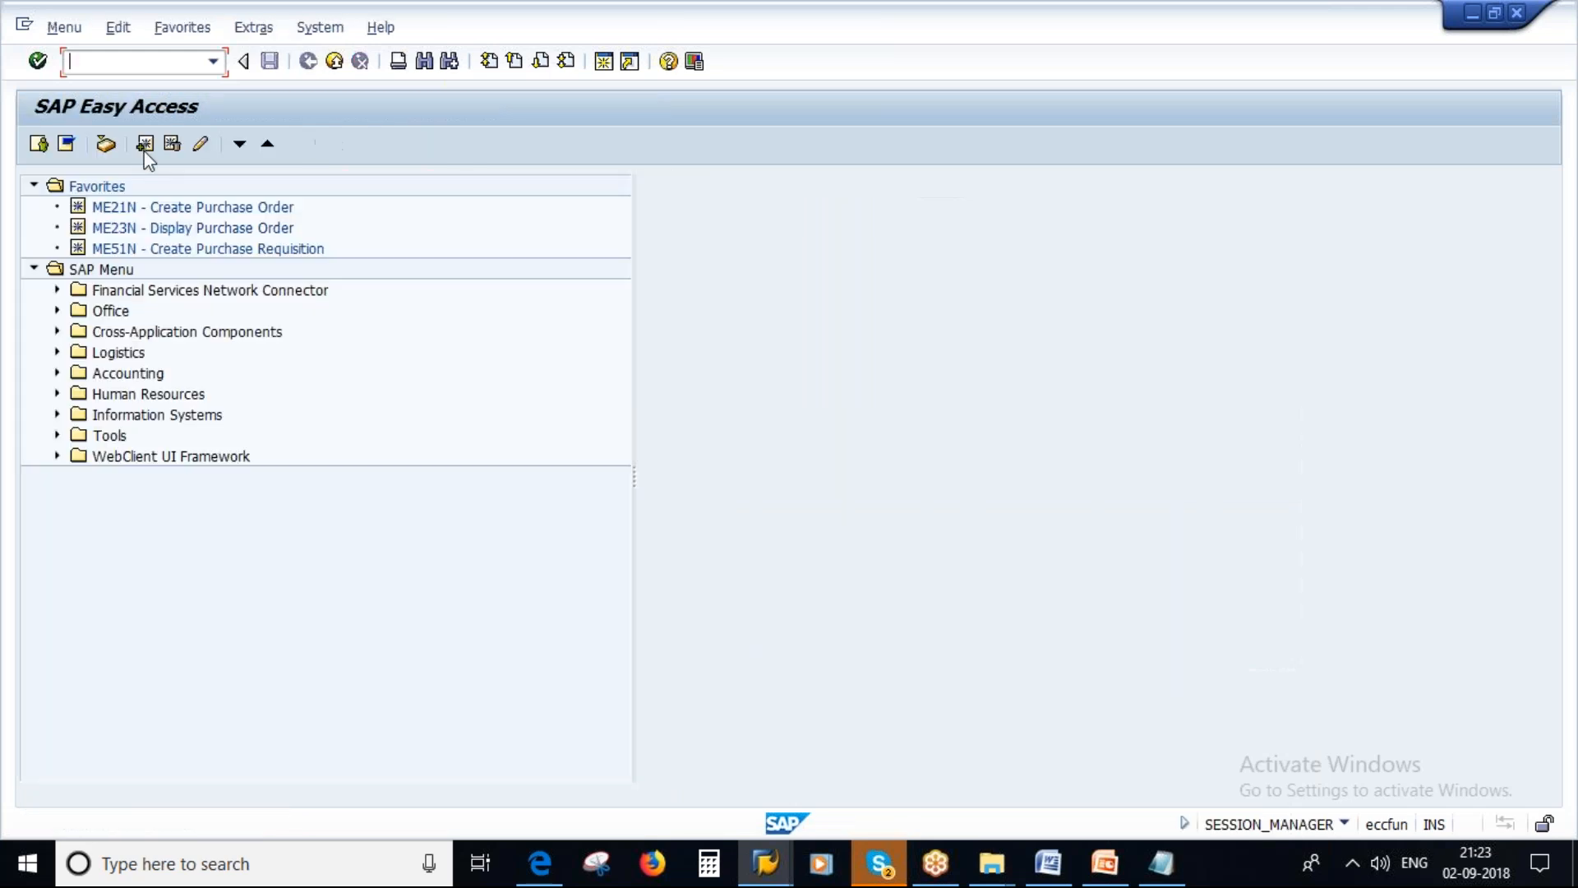
pyautogui.write('miro')
pyautogui.press('Return')
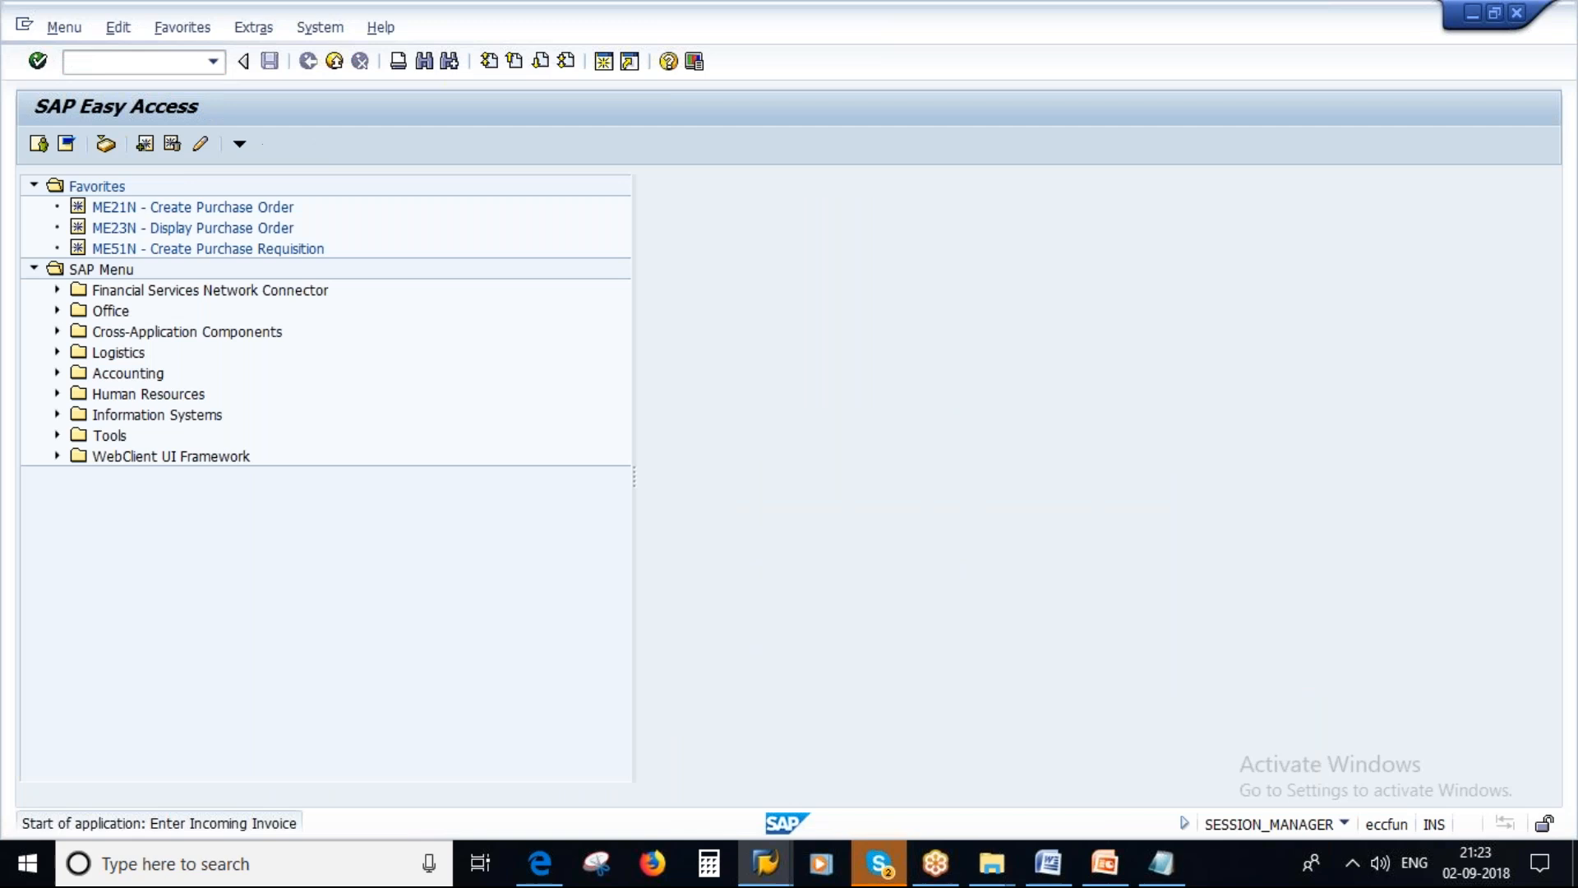
pyautogui.click(220, 313)
pyautogui.click(200, 339)
pyautogui.press('Return')
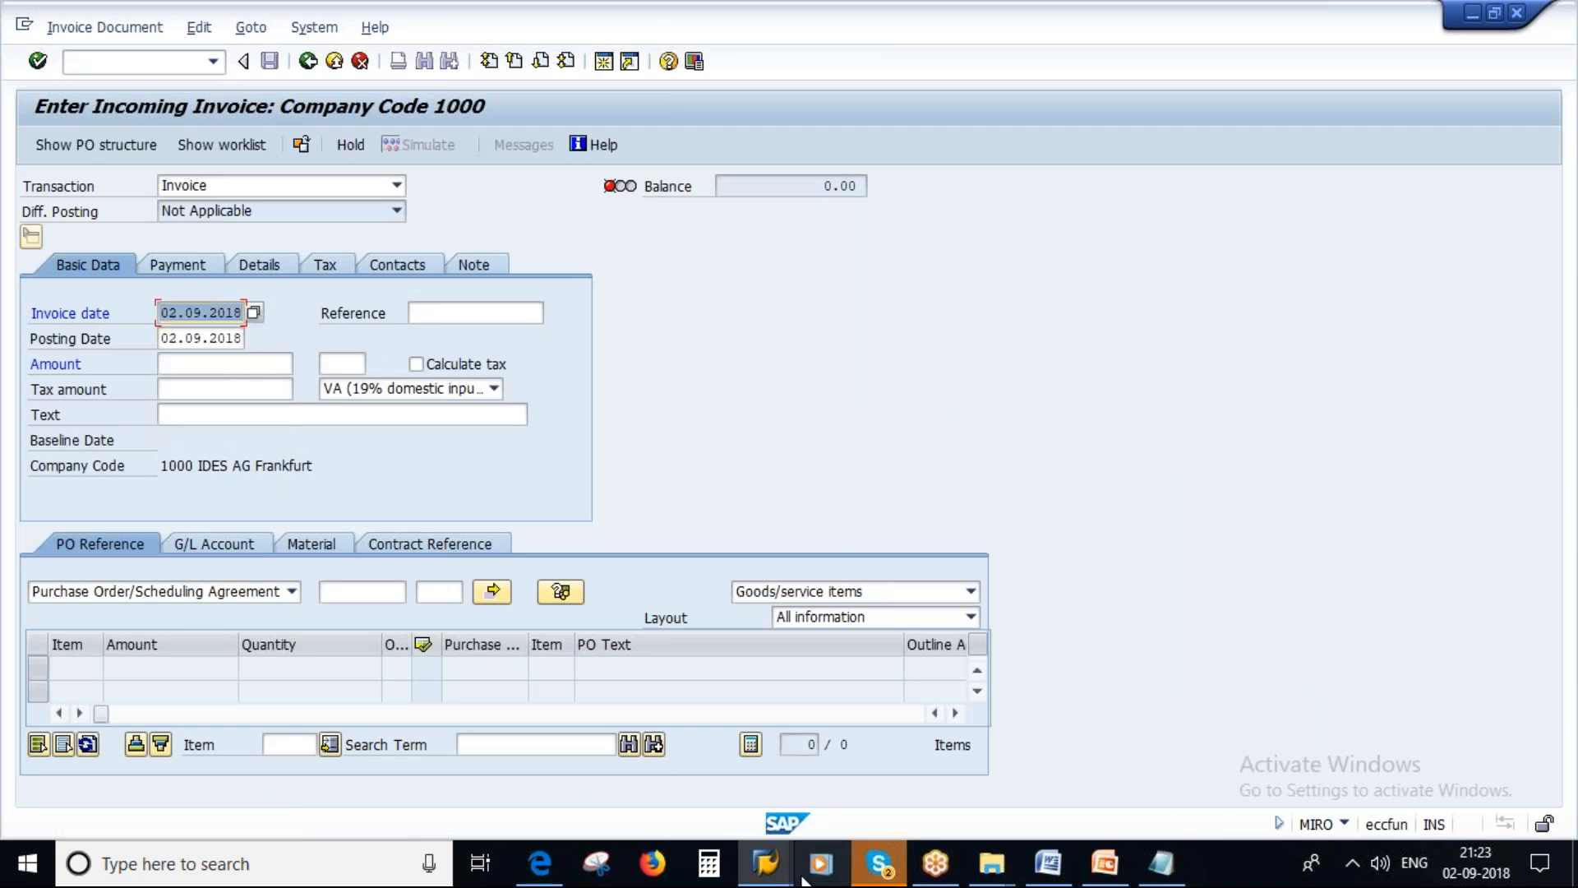
# Step: Leave the cartridge invoice in the other SAP session without posting and display the purchase order with ME23N
pyautogui.click(771, 876)
pyautogui.moveTo(697, 739)
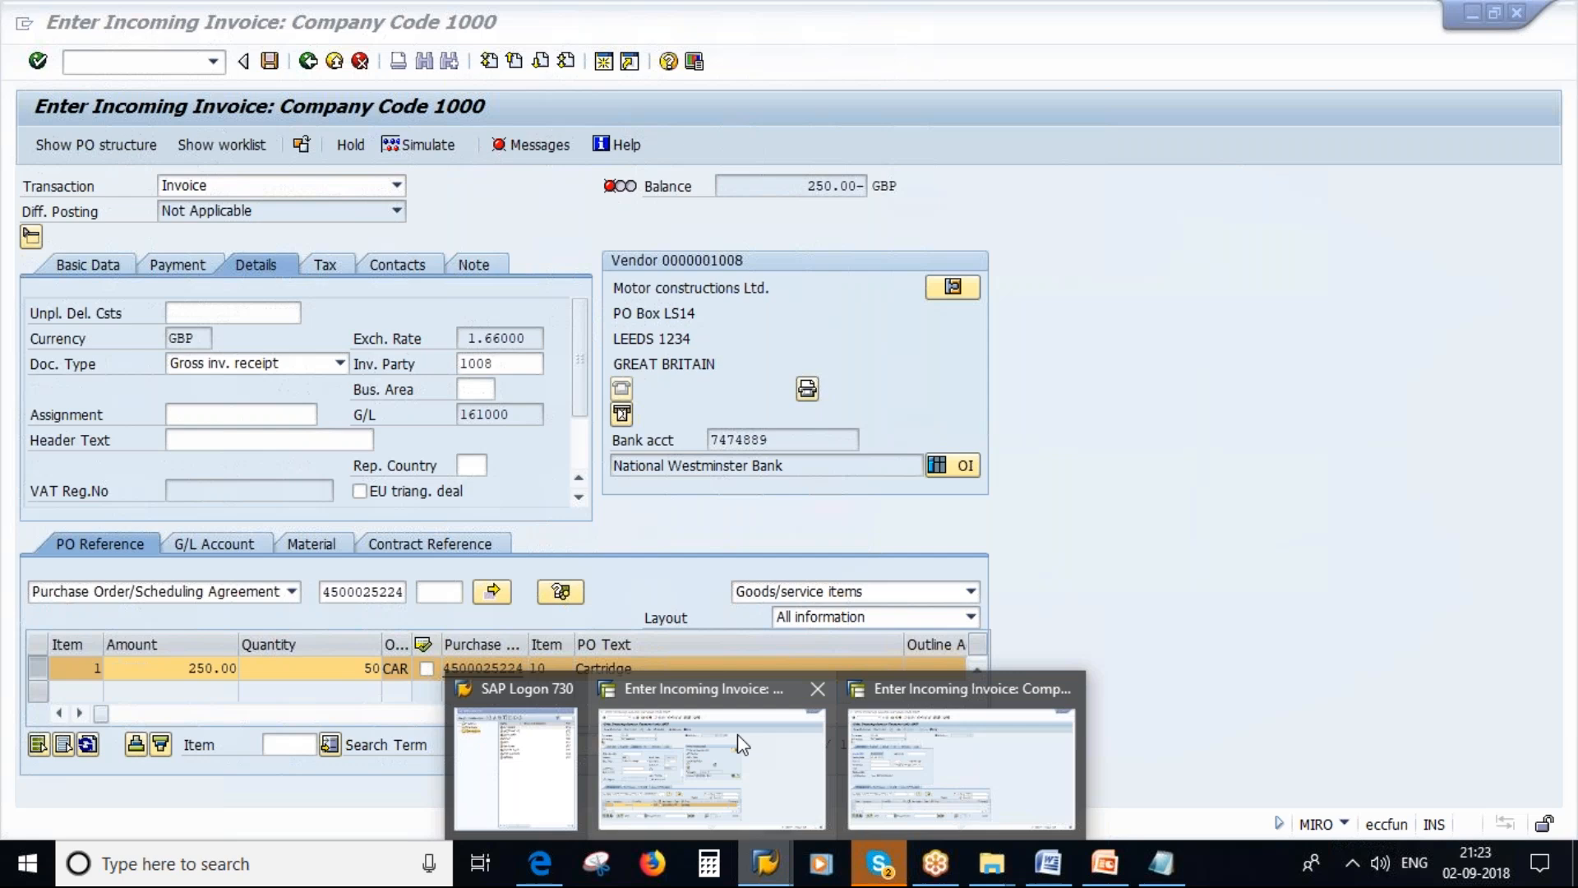
pyautogui.click(738, 734)
pyautogui.click(309, 60)
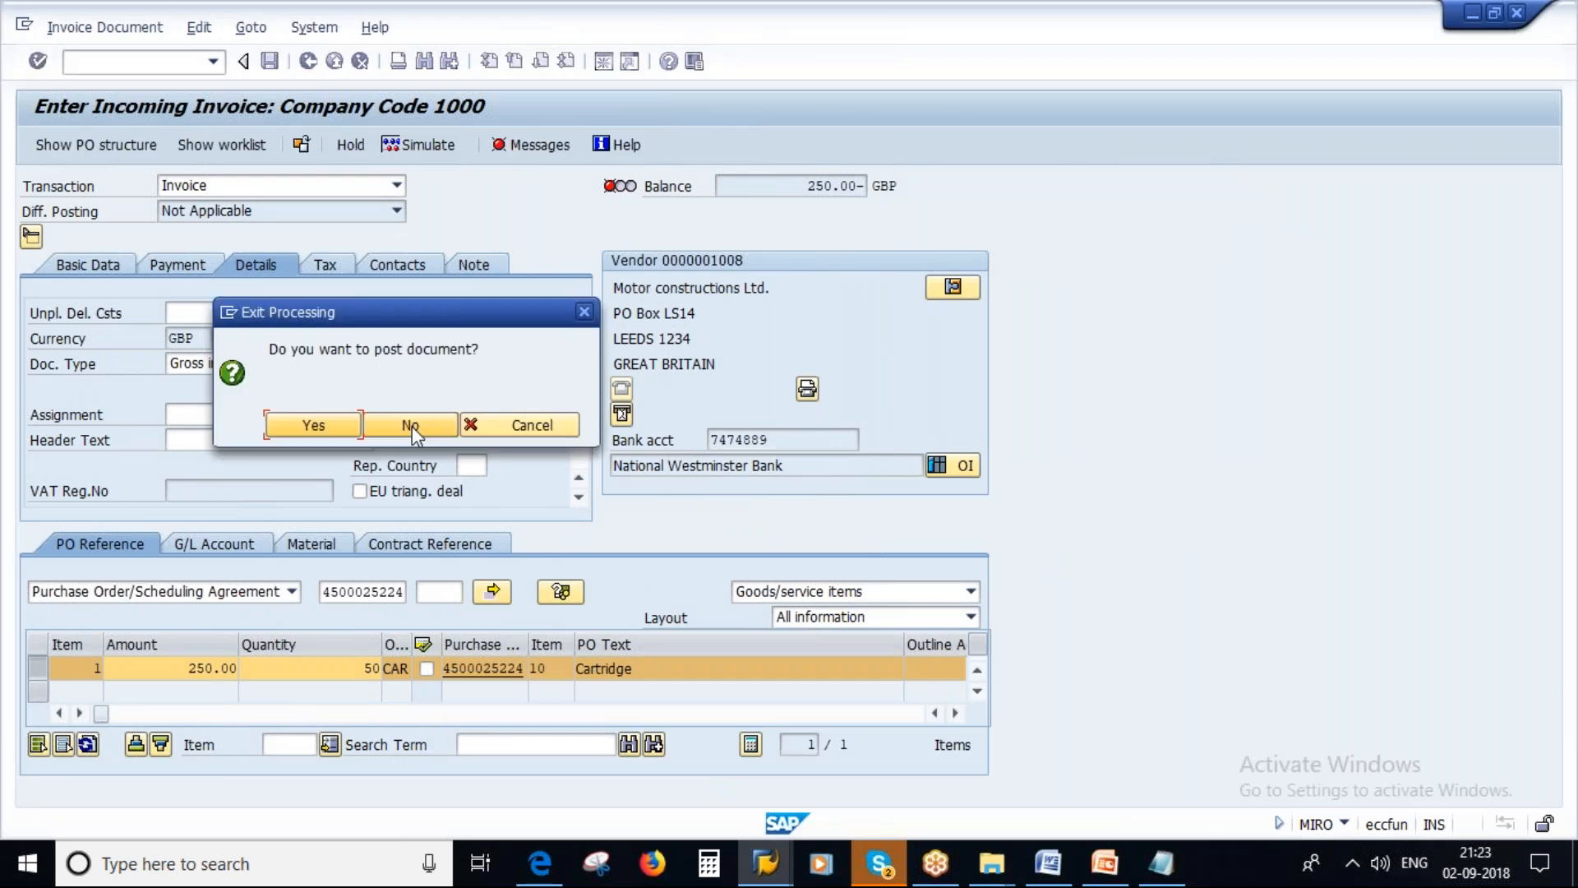
pyautogui.click(410, 425)
pyautogui.write('ME23N')
pyautogui.press('Return')
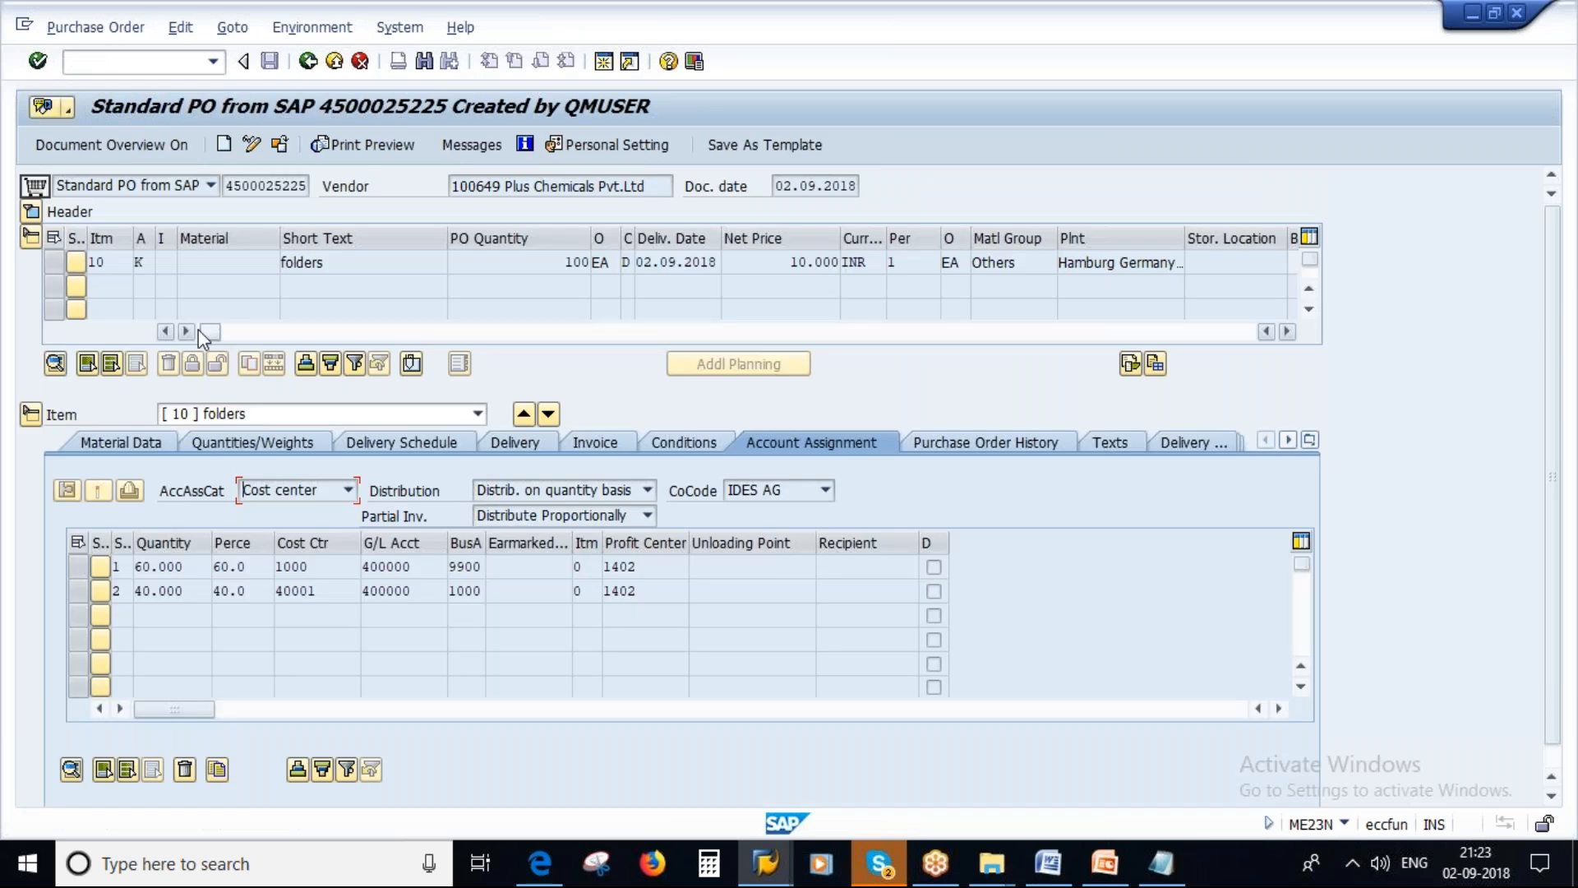
# Step: Copy the displayed purchase order number into the new incoming invoice and load the order's items
pyautogui.doubleClick(230, 185)
pyautogui.hotkey('ctrl', 'c')
pyautogui.hotkey('alt', 'Tab')
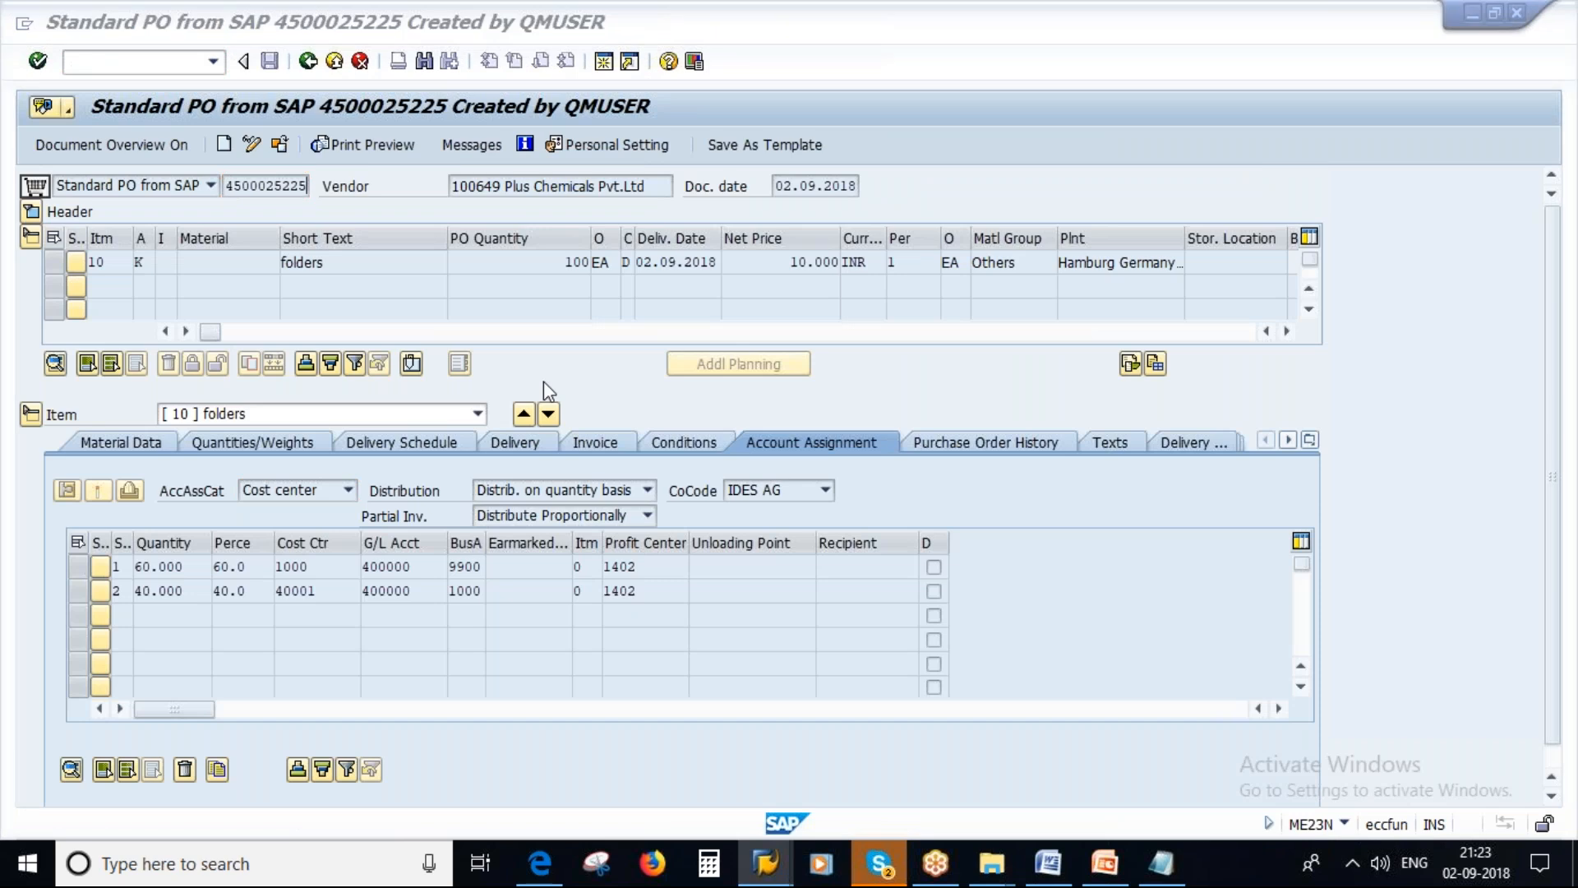
pyautogui.click(344, 589)
pyautogui.hotkey('ctrl', 'v')
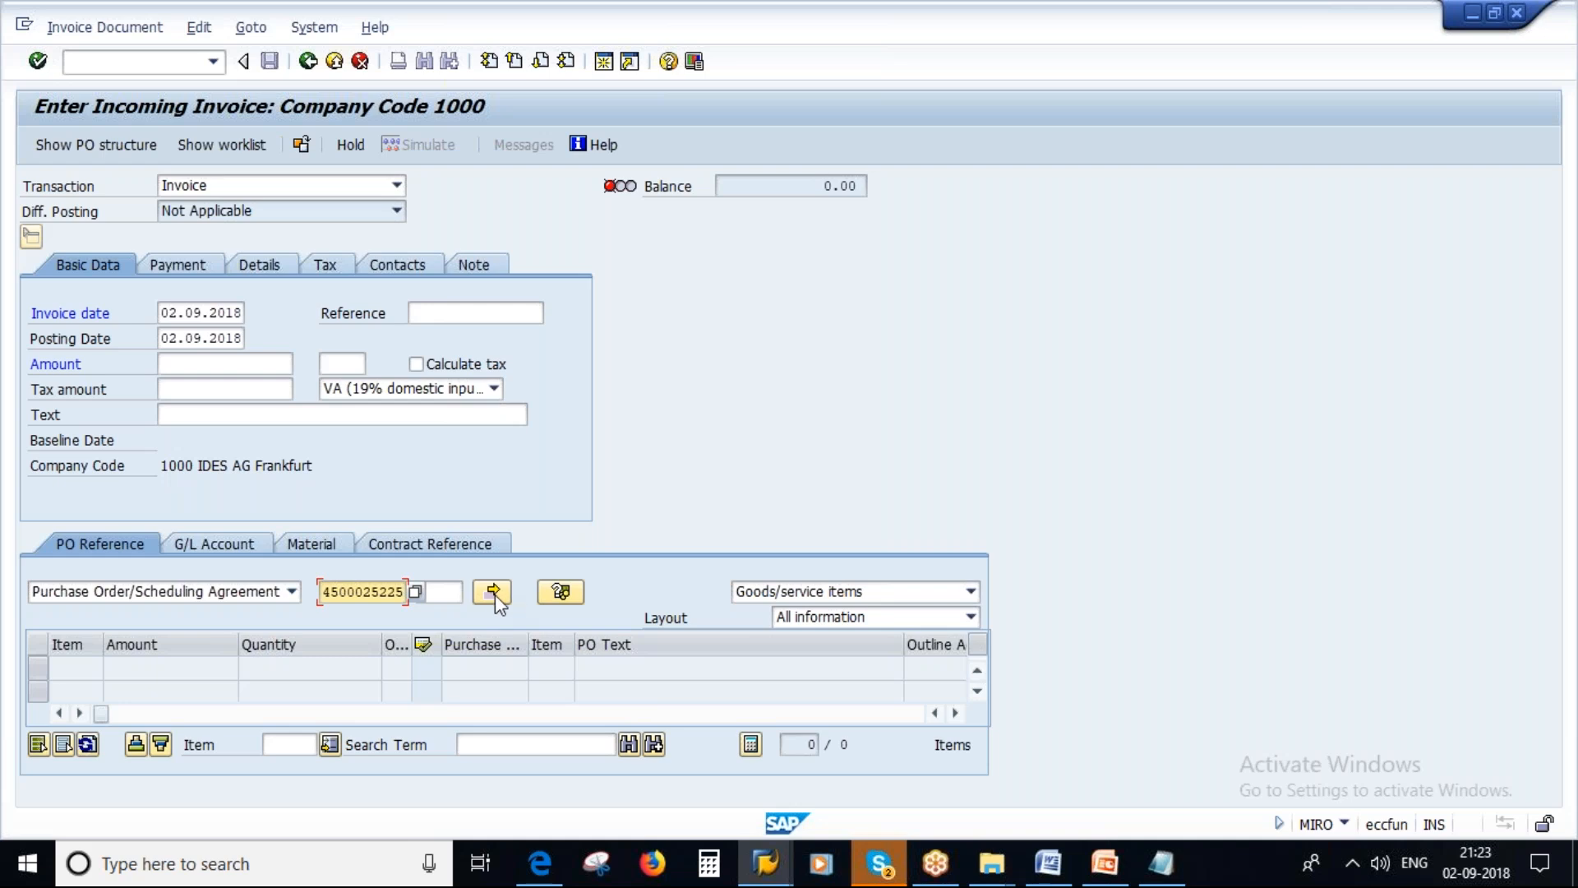
pyautogui.click(495, 594)
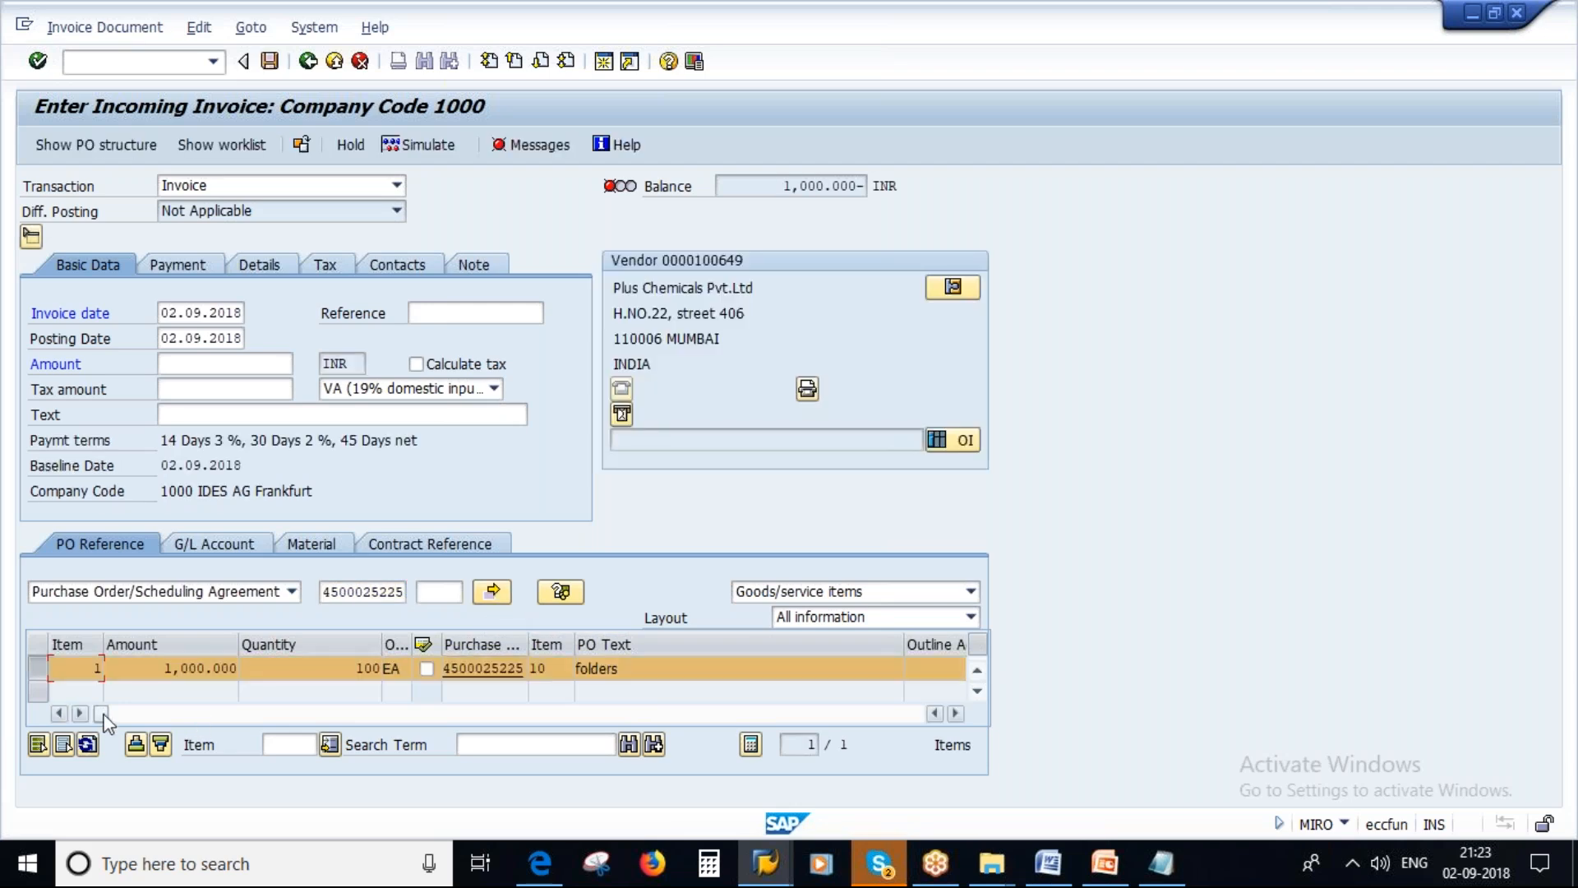
# Step: Open the account assignment of the invoice's folders item and review each line's amount, quantity and cost center
pyautogui.click(168, 669)
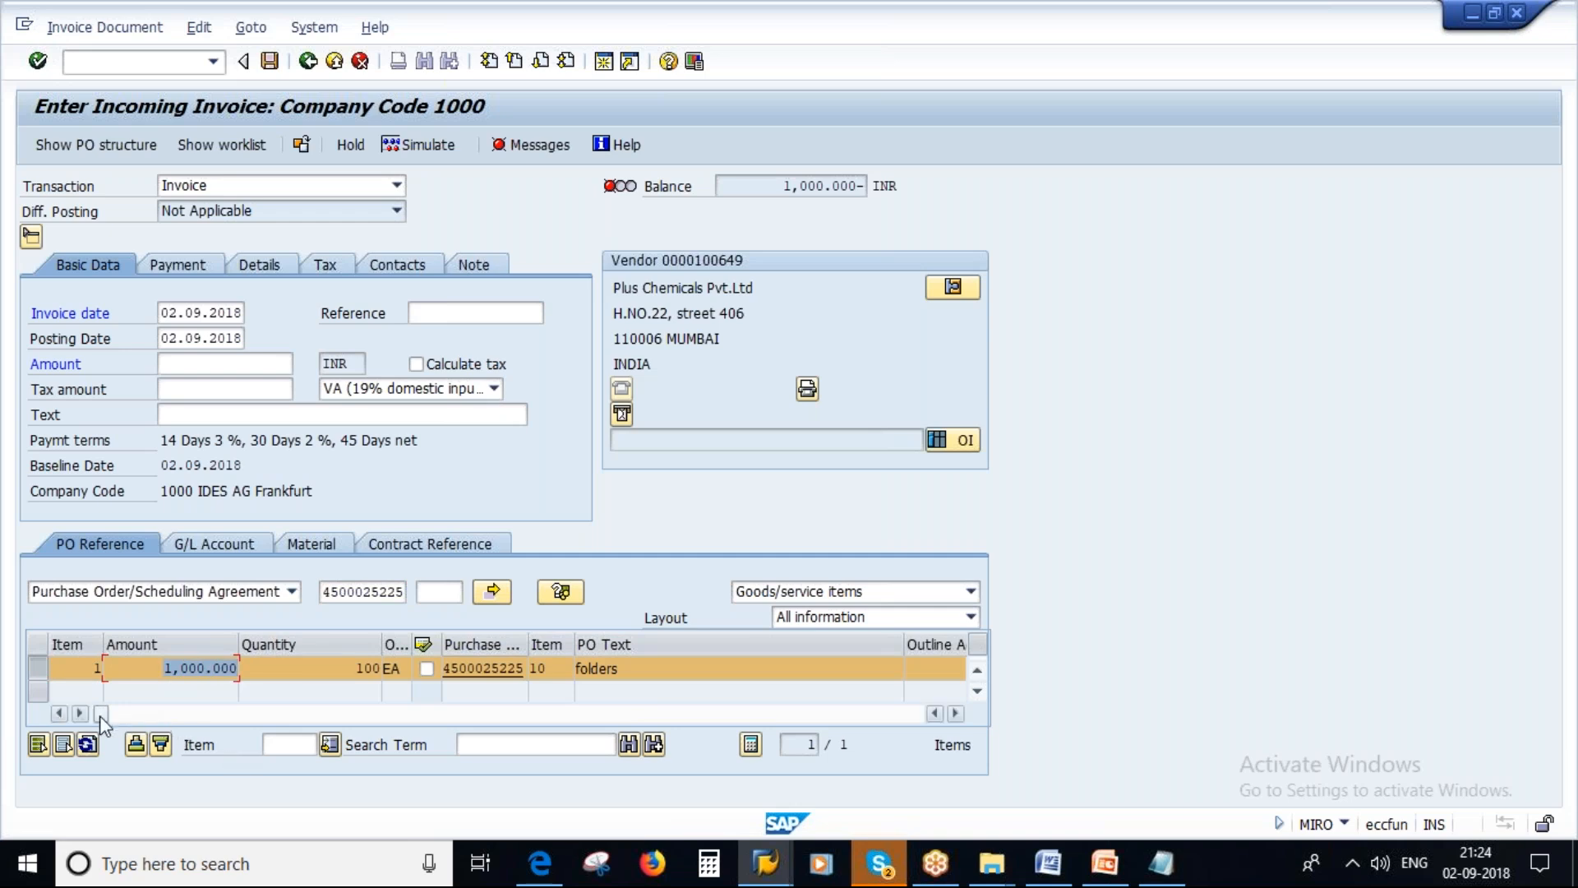
pyautogui.moveTo(101, 715); pyautogui.dragTo(193, 717)
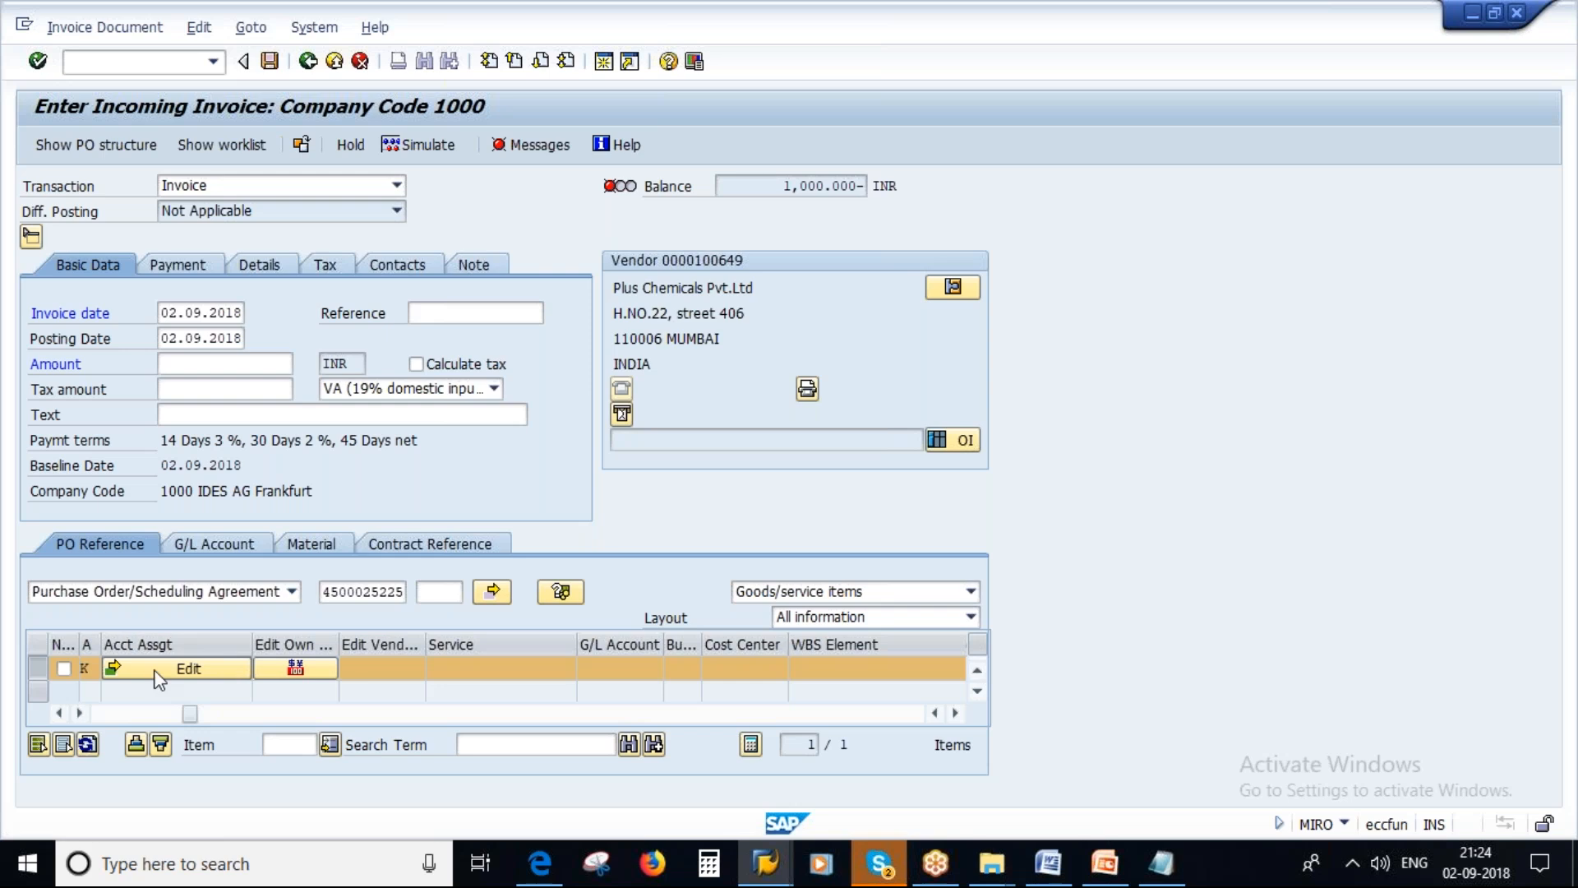
pyautogui.click(189, 674)
pyautogui.click(30, 244)
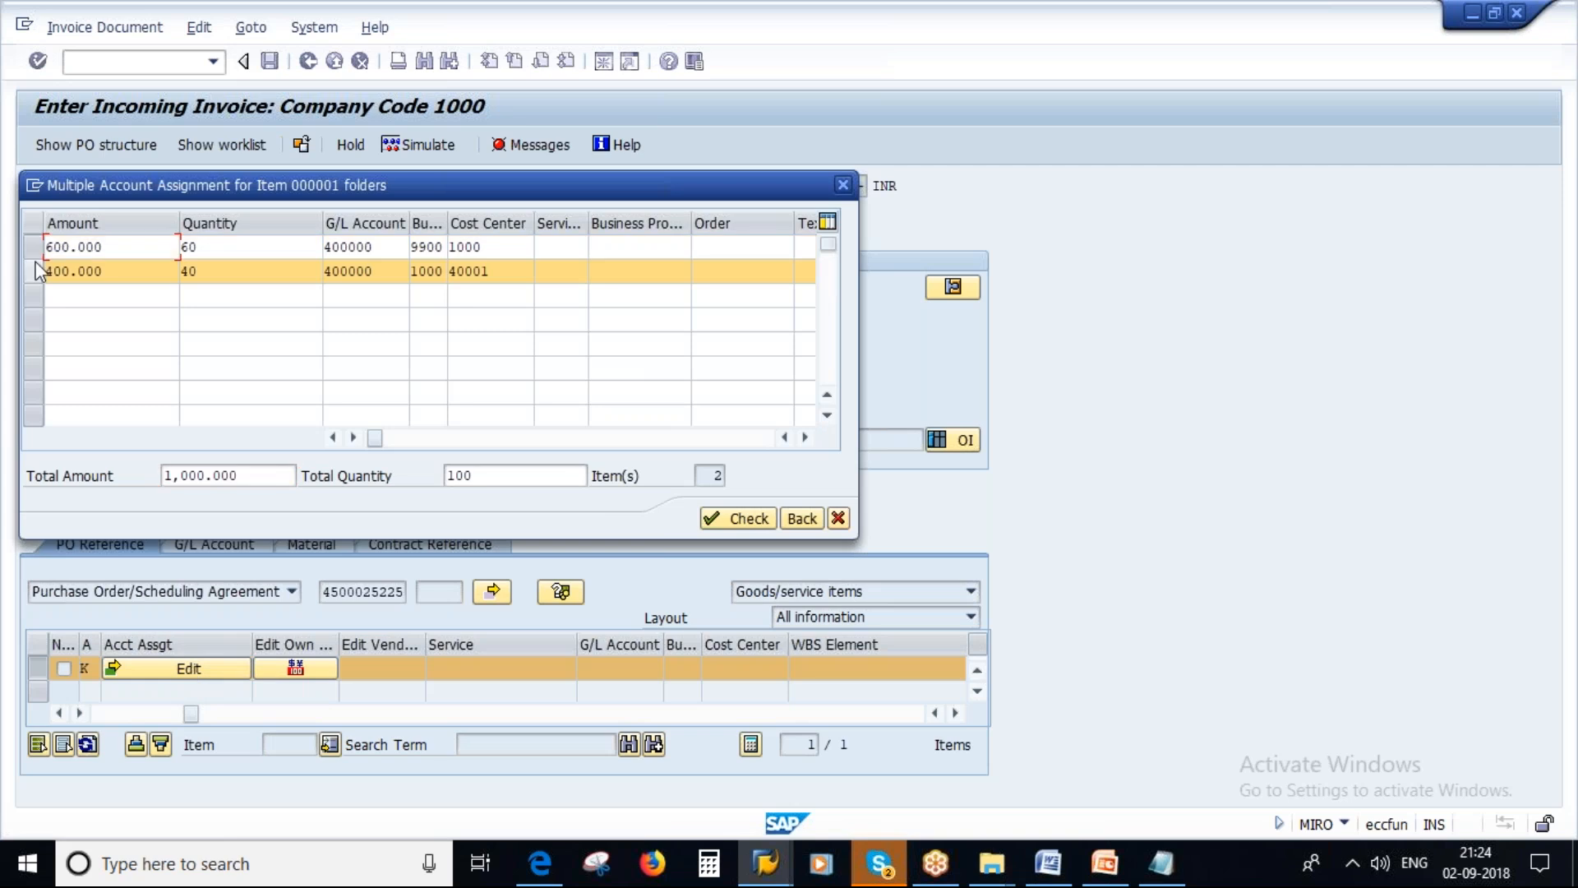
pyautogui.click(31, 267)
pyautogui.click(220, 247)
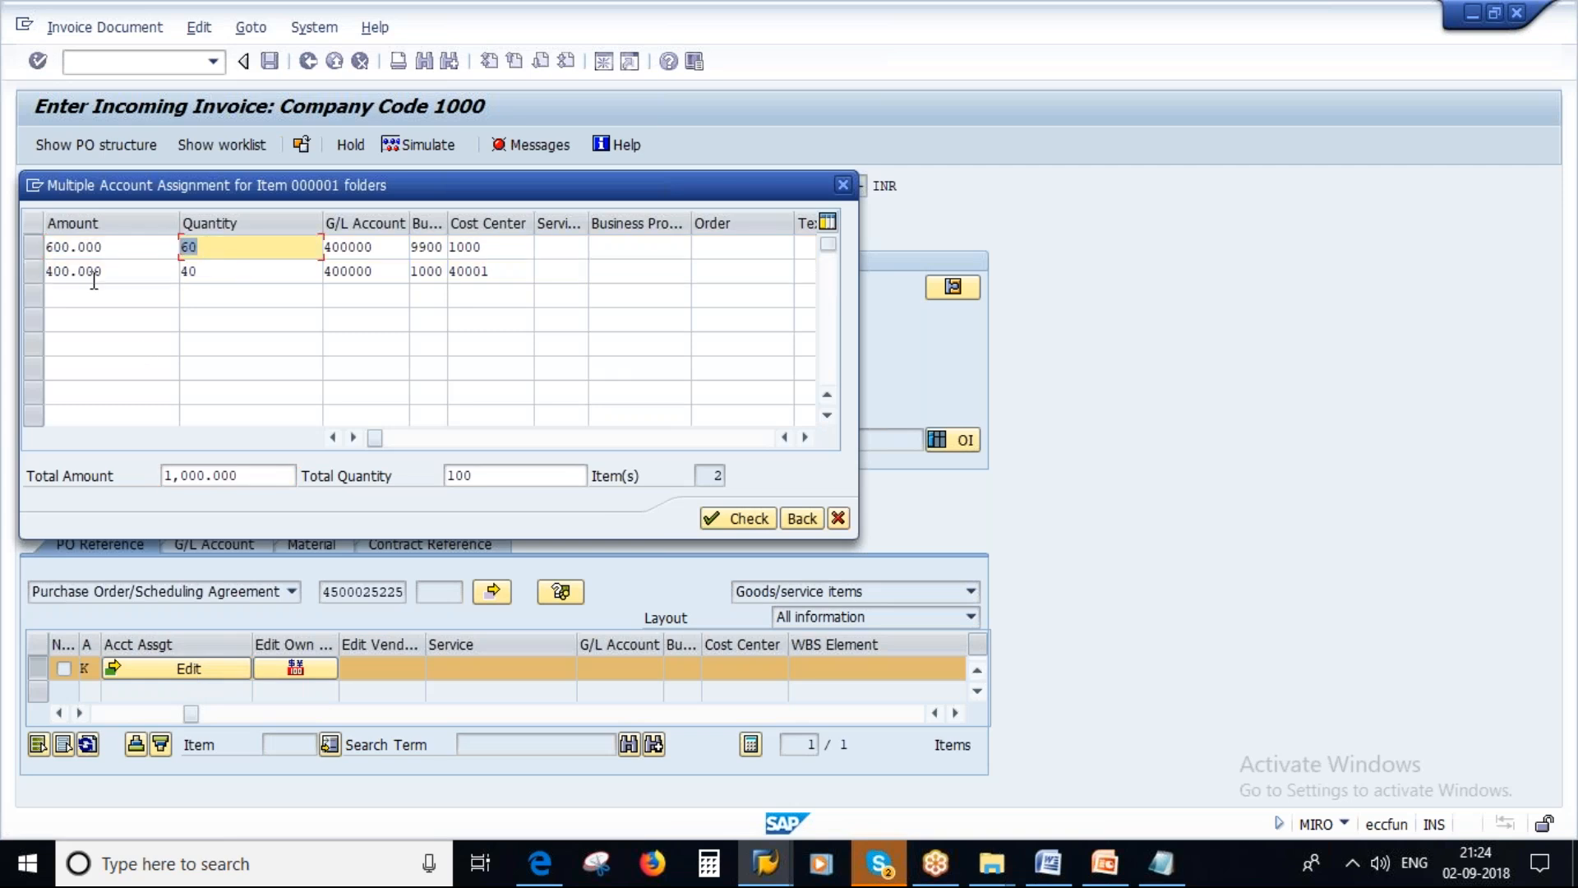
pyautogui.doubleClick(110, 247)
pyautogui.click(160, 273)
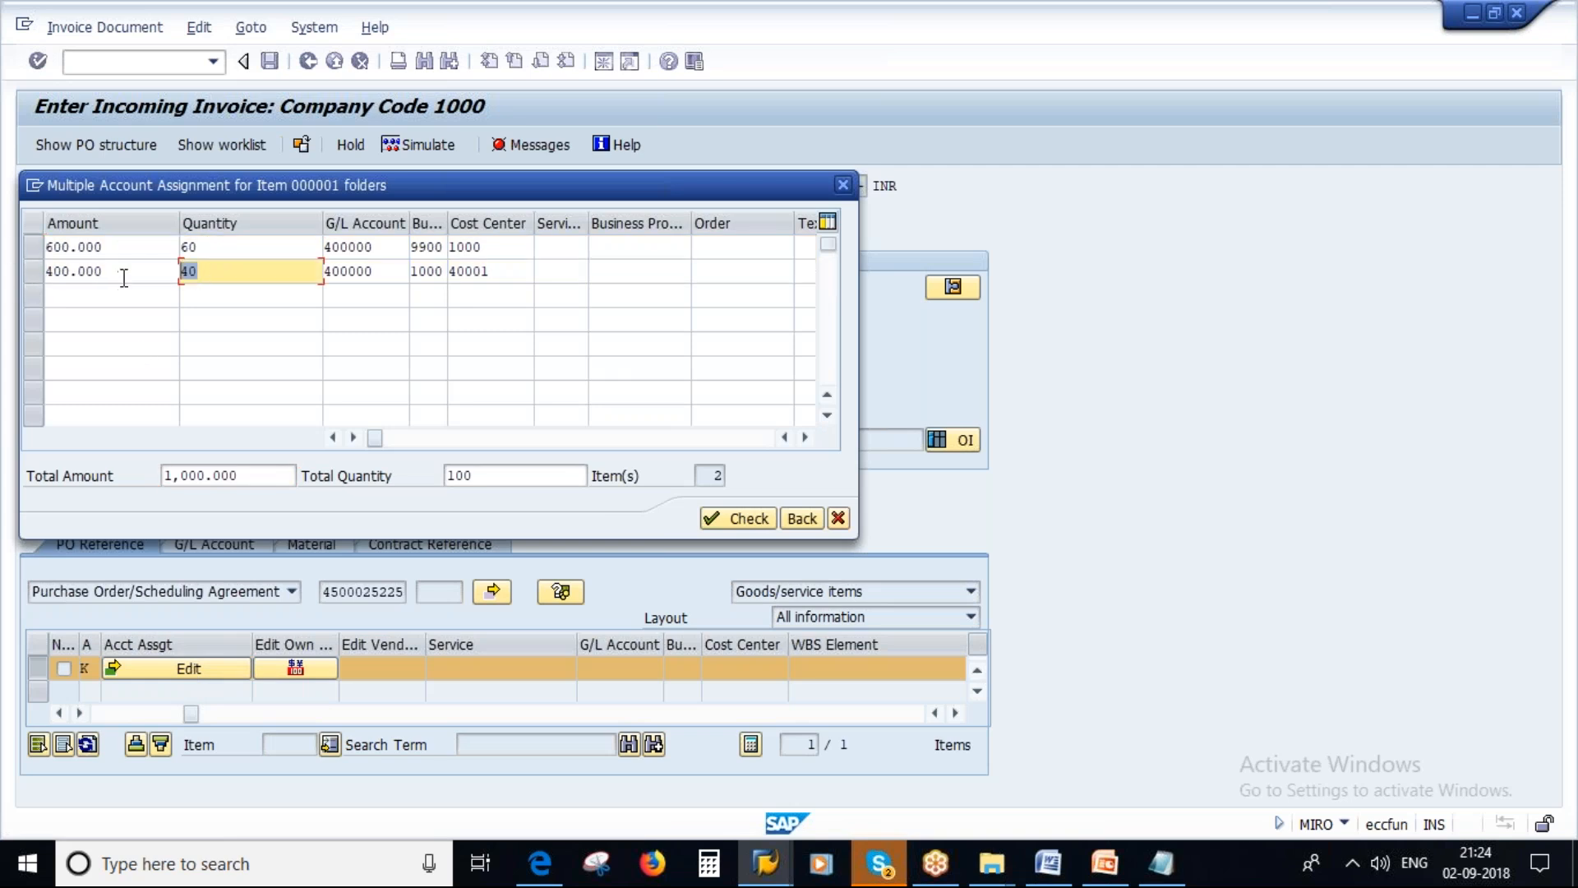
pyautogui.moveTo(121, 274); pyautogui.dragTo(85, 272)
pyautogui.click(506, 273)
pyautogui.moveTo(505, 273); pyautogui.dragTo(448, 271)
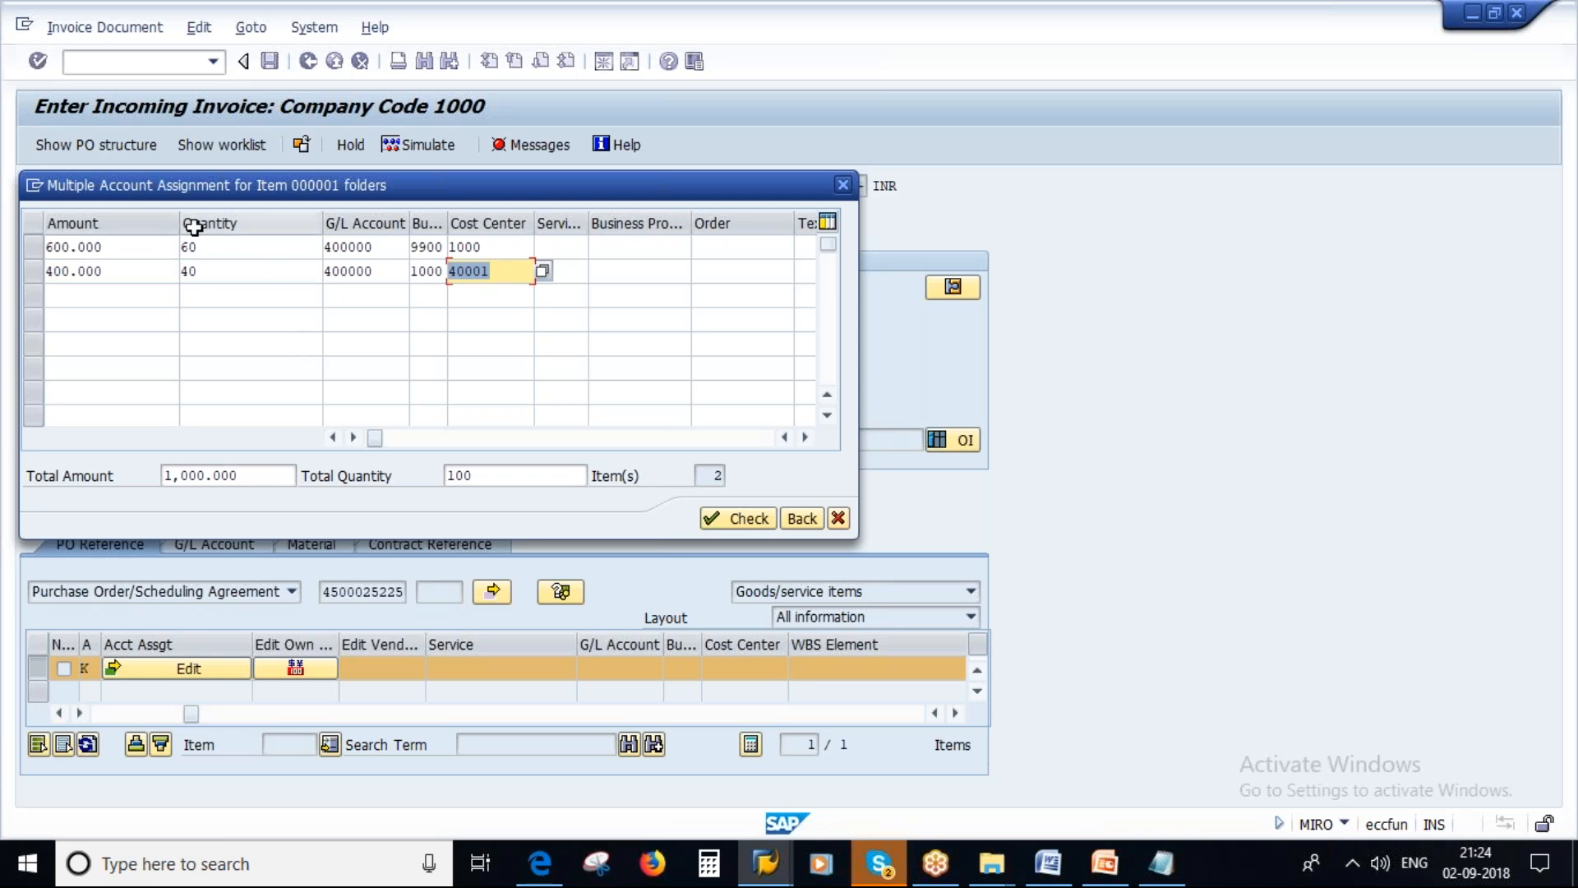
# Step: Set the invoiced quantity to 70 for cost center 1000 and 30 for cost center 40001
pyautogui.click(208, 248)
pyautogui.doubleClick(208, 248)
pyautogui.write('70')
pyautogui.doubleClick(207, 271)
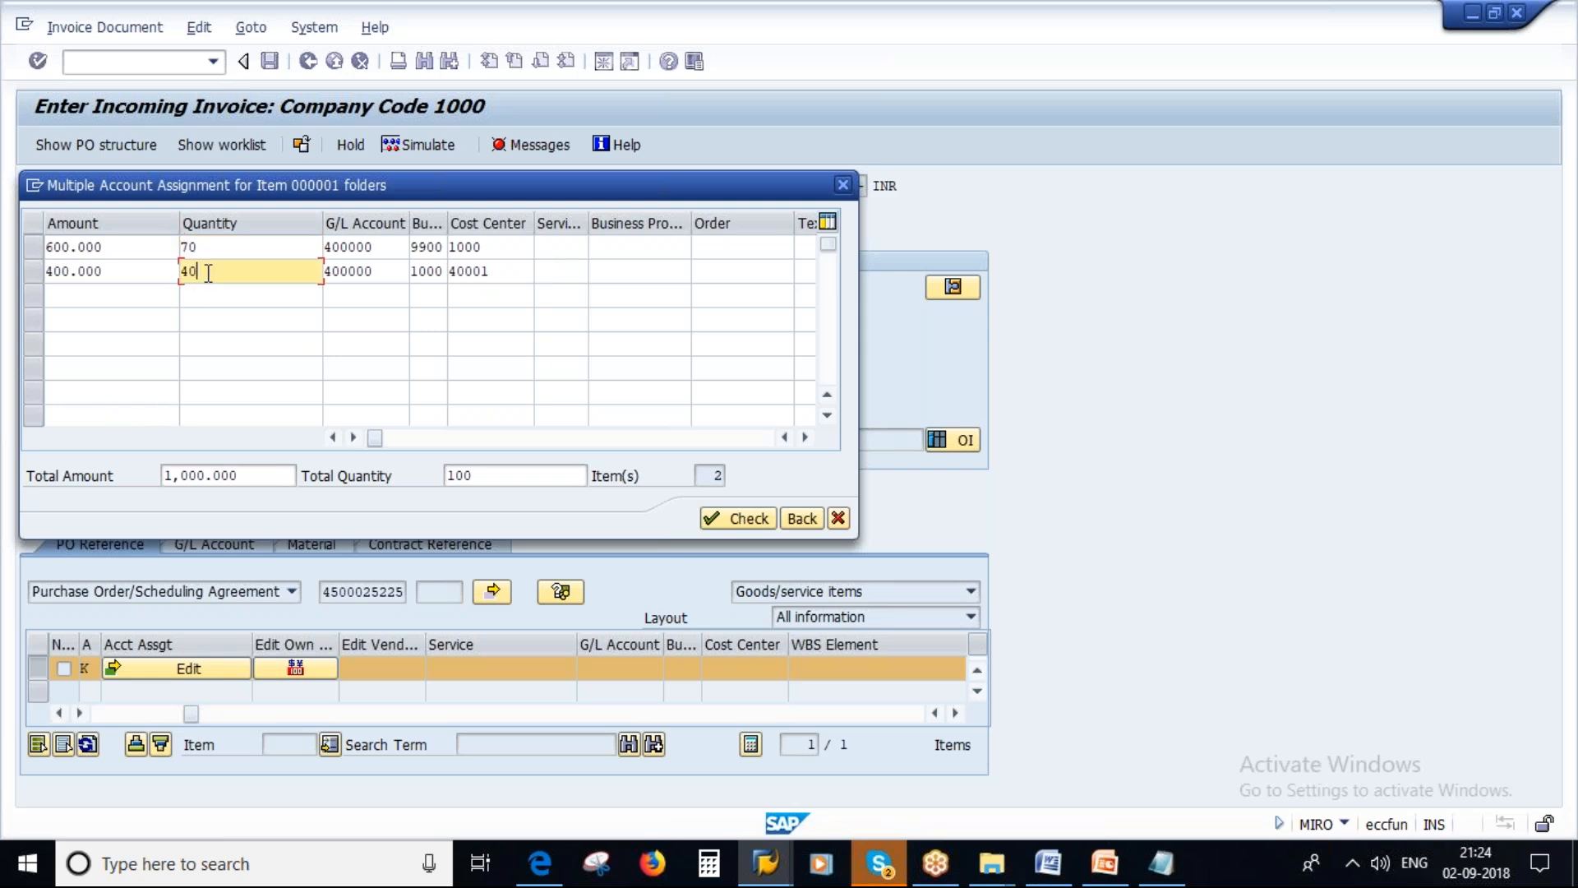
pyautogui.write('30')
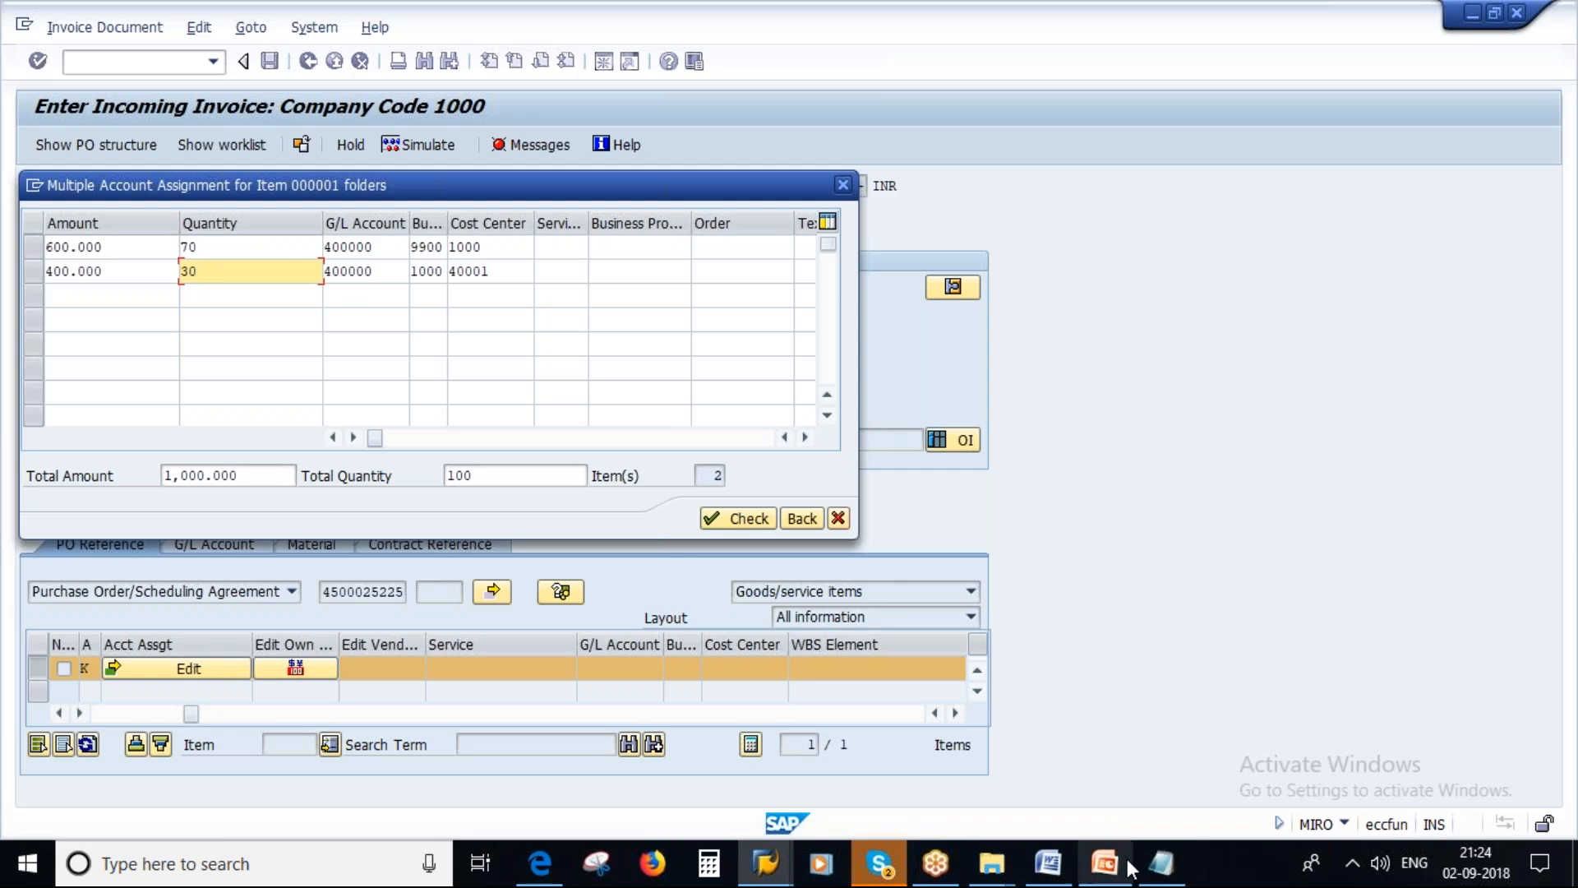
# Step: Switch to PowerPoint, present the Partial Invoice Indicator slide, circle the order quantity, cost centers and both distribution tables, and erase the ink
pyautogui.click(1104, 863)
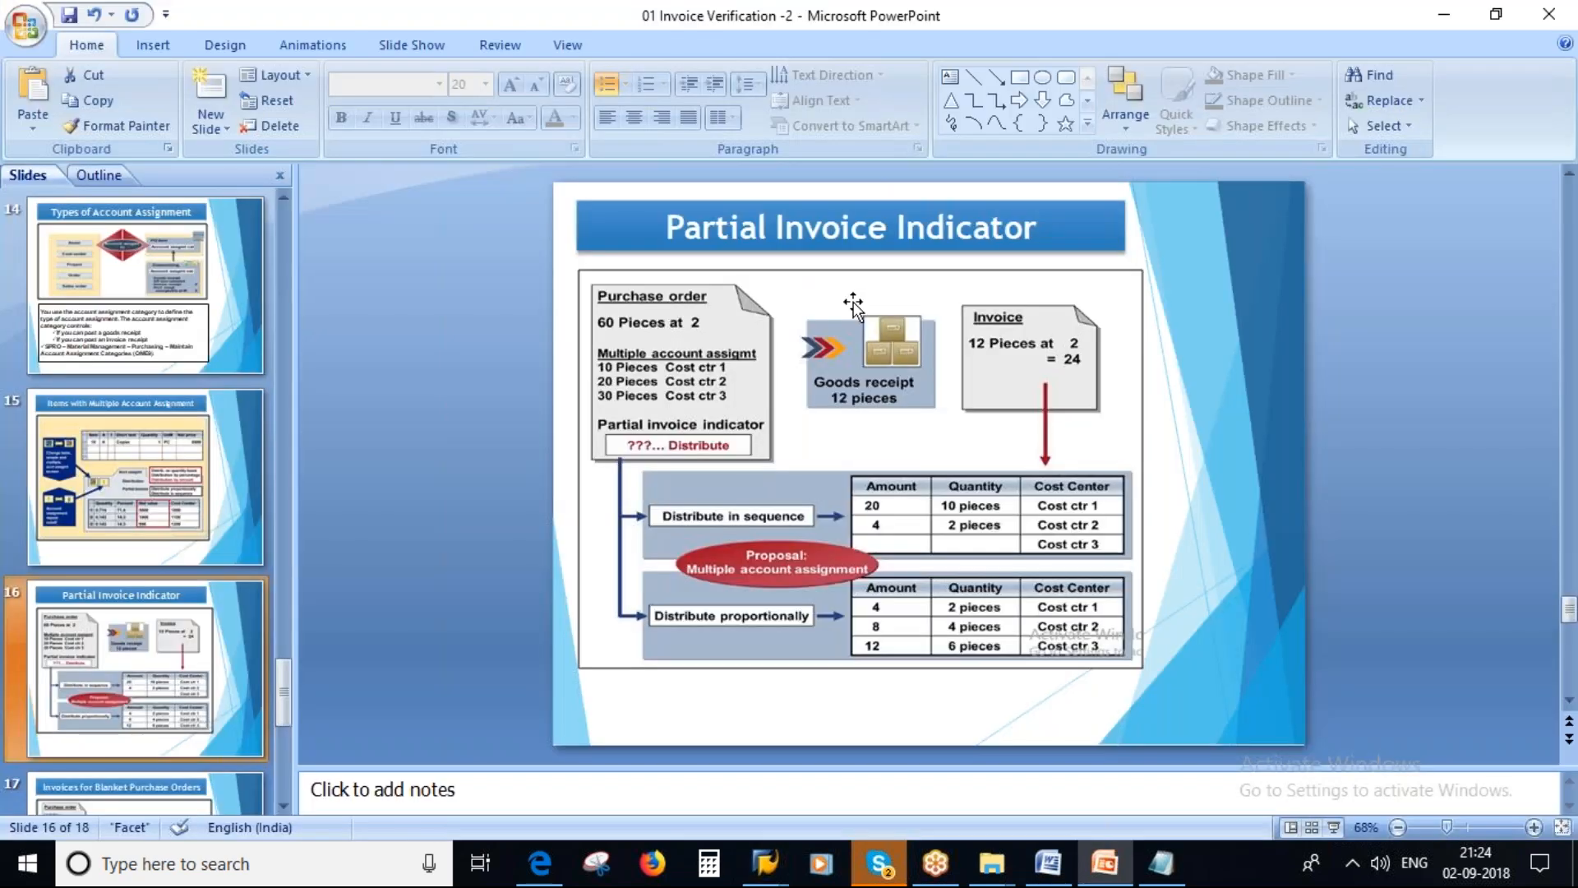
pyautogui.click(1333, 827)
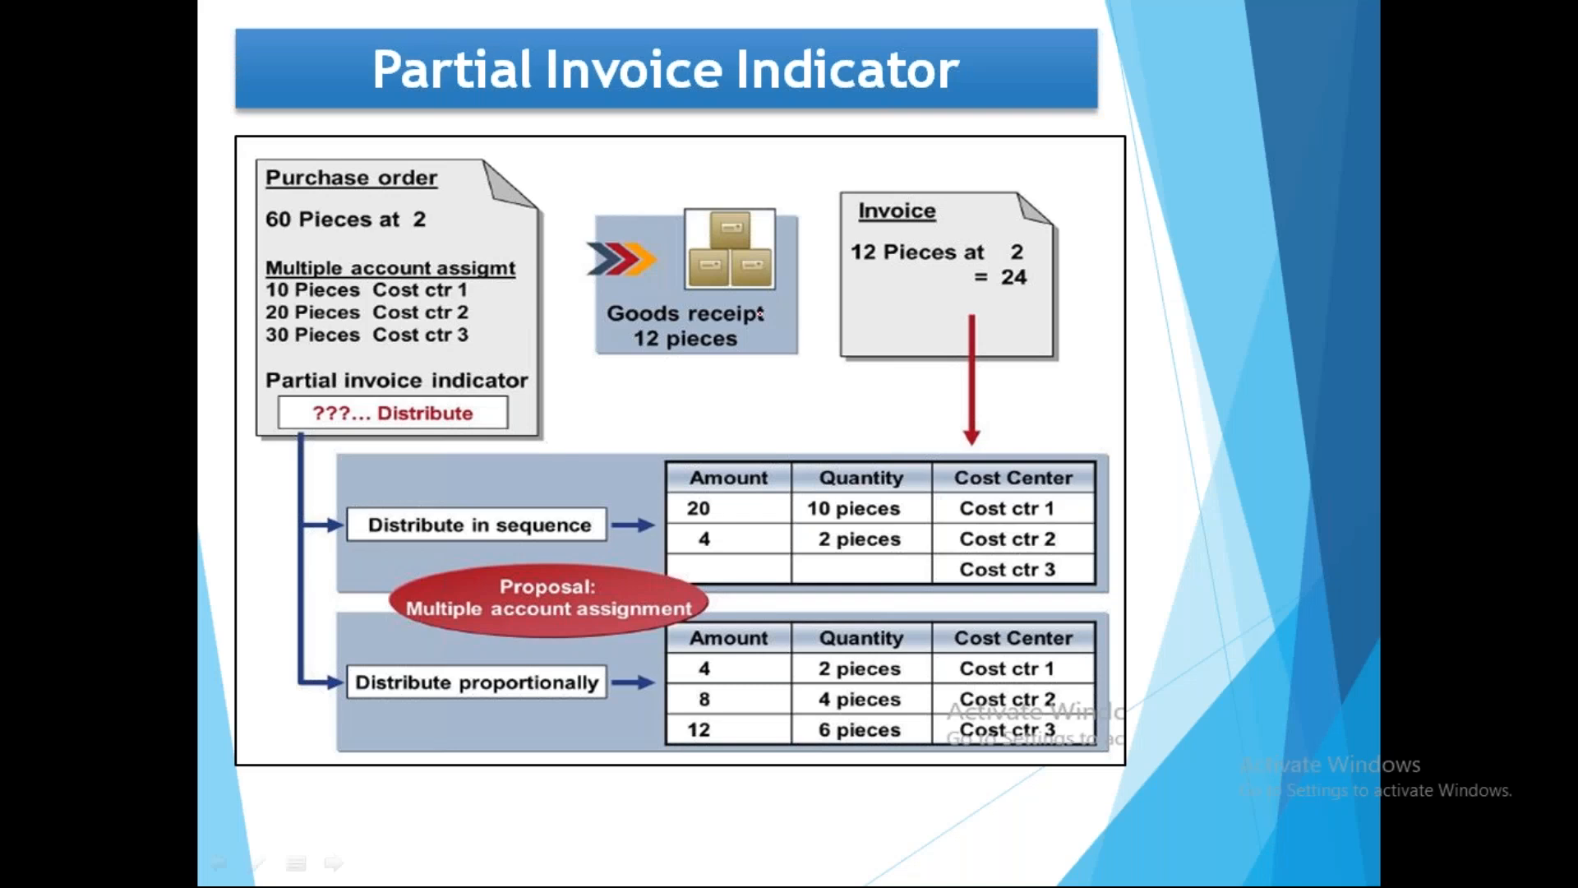
pyautogui.moveTo(313, 201)
pyautogui.mouseDown()
pyautogui.moveTo(262, 207)
pyautogui.moveTo(441, 237)
pyautogui.moveTo(369, 205)
pyautogui.mouseUp()
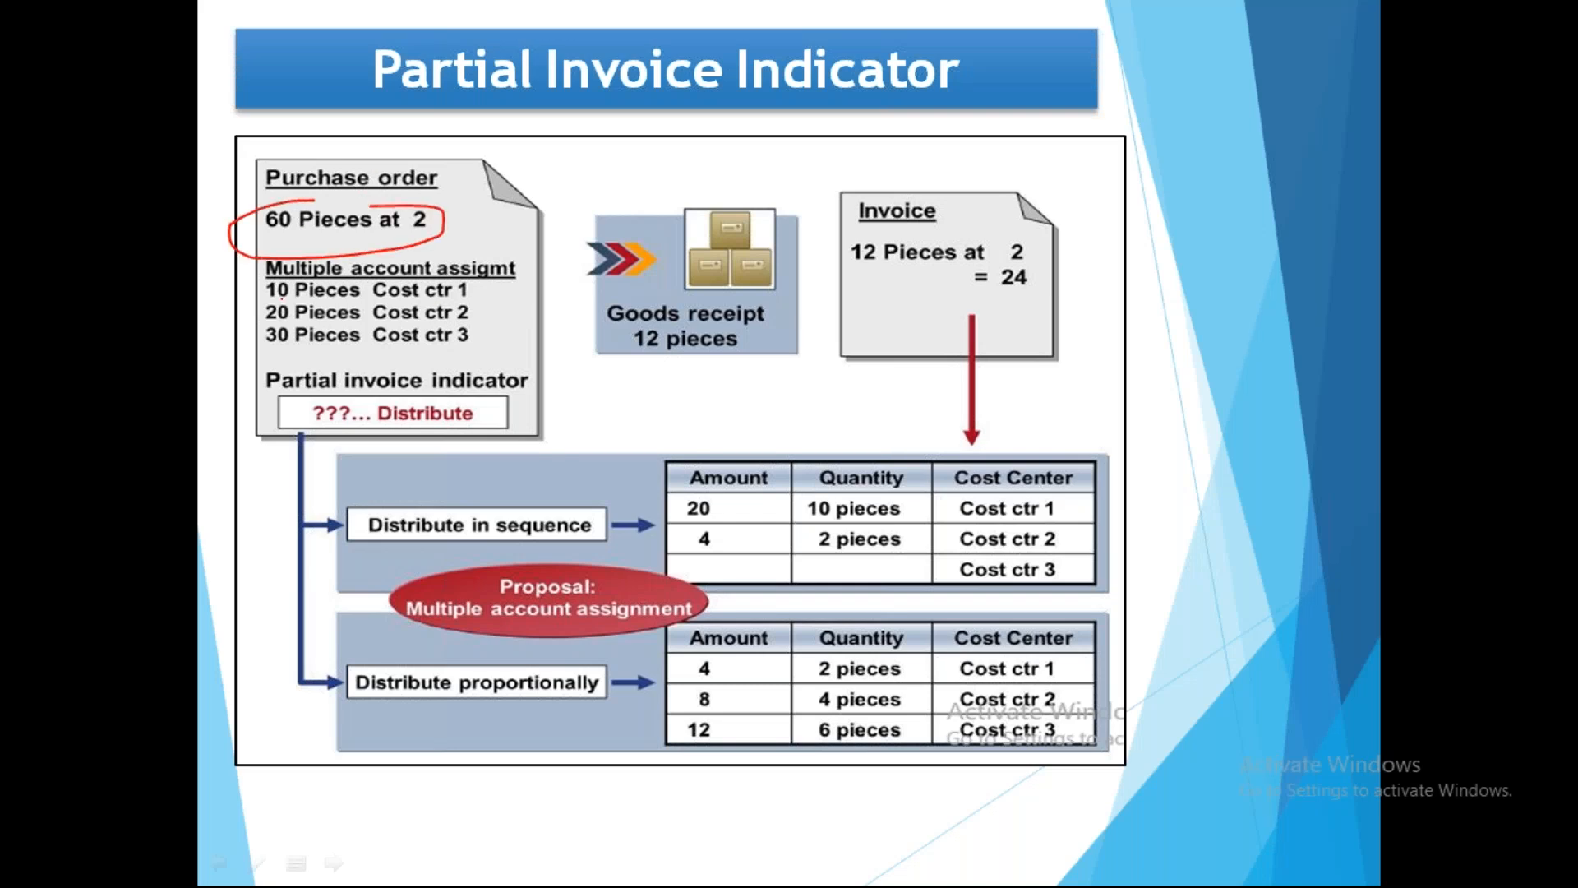
pyautogui.moveTo(311, 293); pyautogui.dragTo(372, 270)
pyautogui.moveTo(333, 323)
pyautogui.mouseDown()
pyautogui.moveTo(426, 314)
pyautogui.moveTo(393, 353)
pyautogui.moveTo(366, 333)
pyautogui.mouseUp()
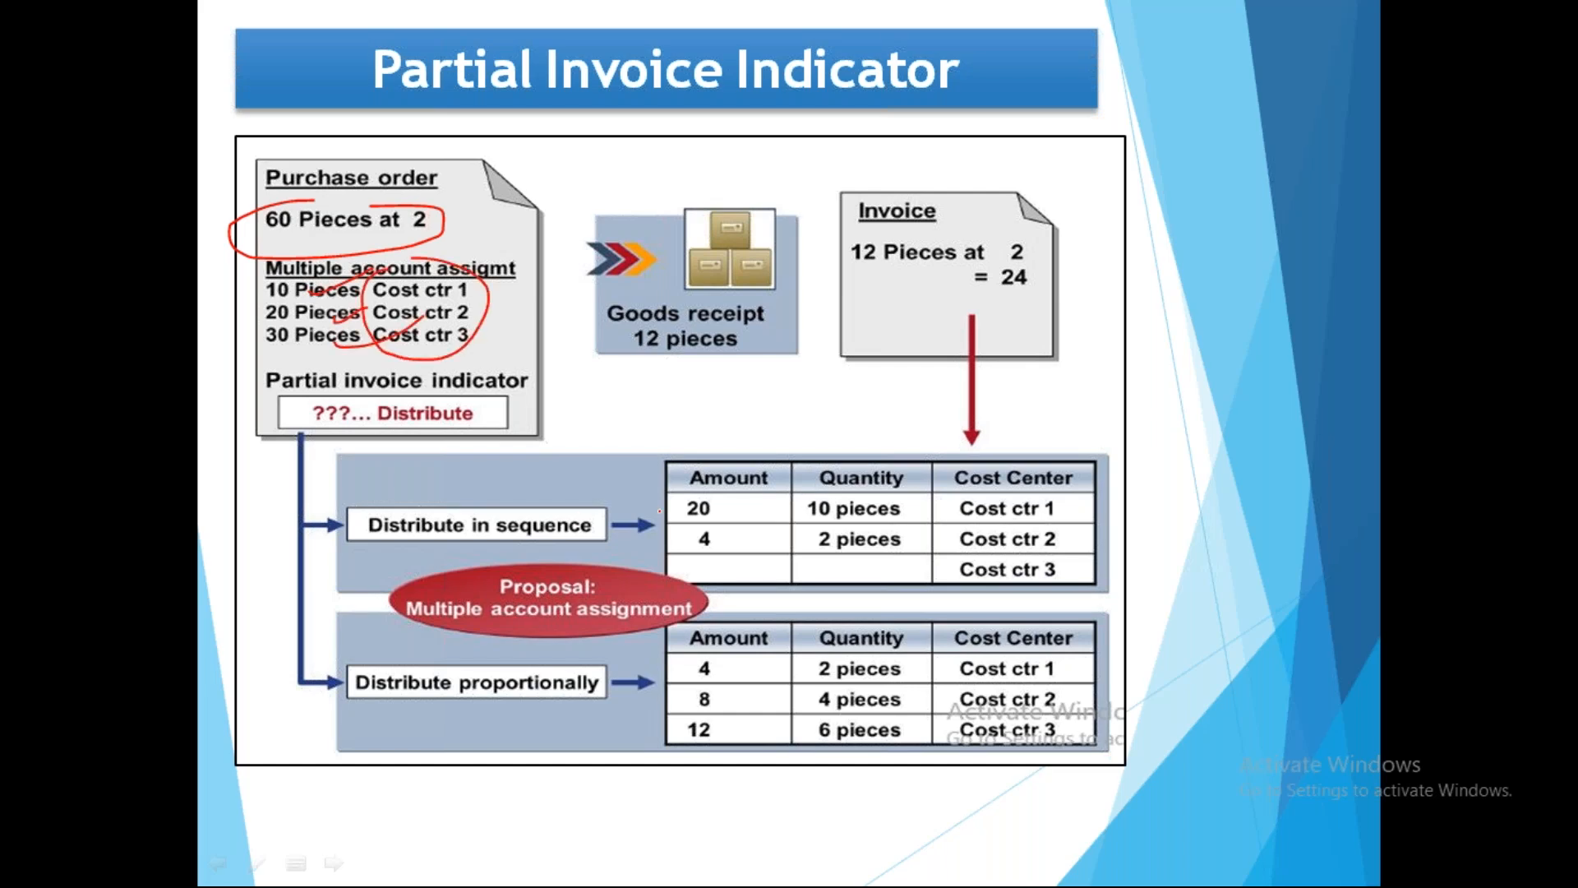
pyautogui.moveTo(781, 446)
pyautogui.mouseDown()
pyautogui.moveTo(705, 451)
pyautogui.moveTo(814, 582)
pyautogui.moveTo(1065, 450)
pyautogui.moveTo(772, 451)
pyautogui.mouseUp()
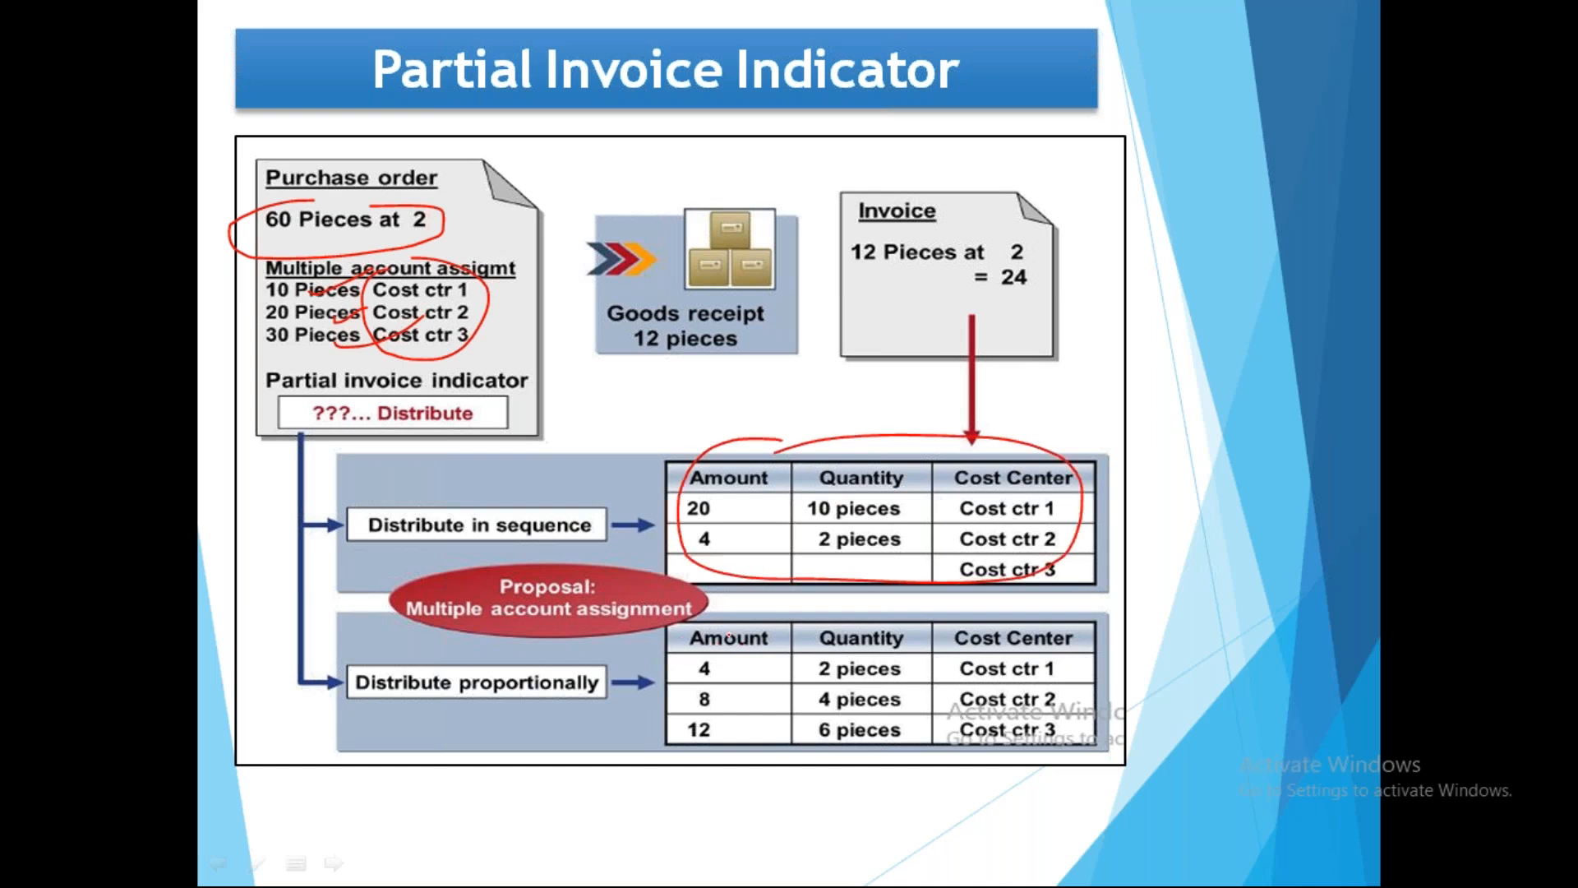
pyautogui.moveTo(724, 633)
pyautogui.mouseDown()
pyautogui.moveTo(918, 781)
pyautogui.moveTo(1092, 719)
pyautogui.moveTo(806, 597)
pyautogui.moveTo(1032, 786)
pyautogui.moveTo(1106, 675)
pyautogui.moveTo(822, 591)
pyautogui.mouseUp()
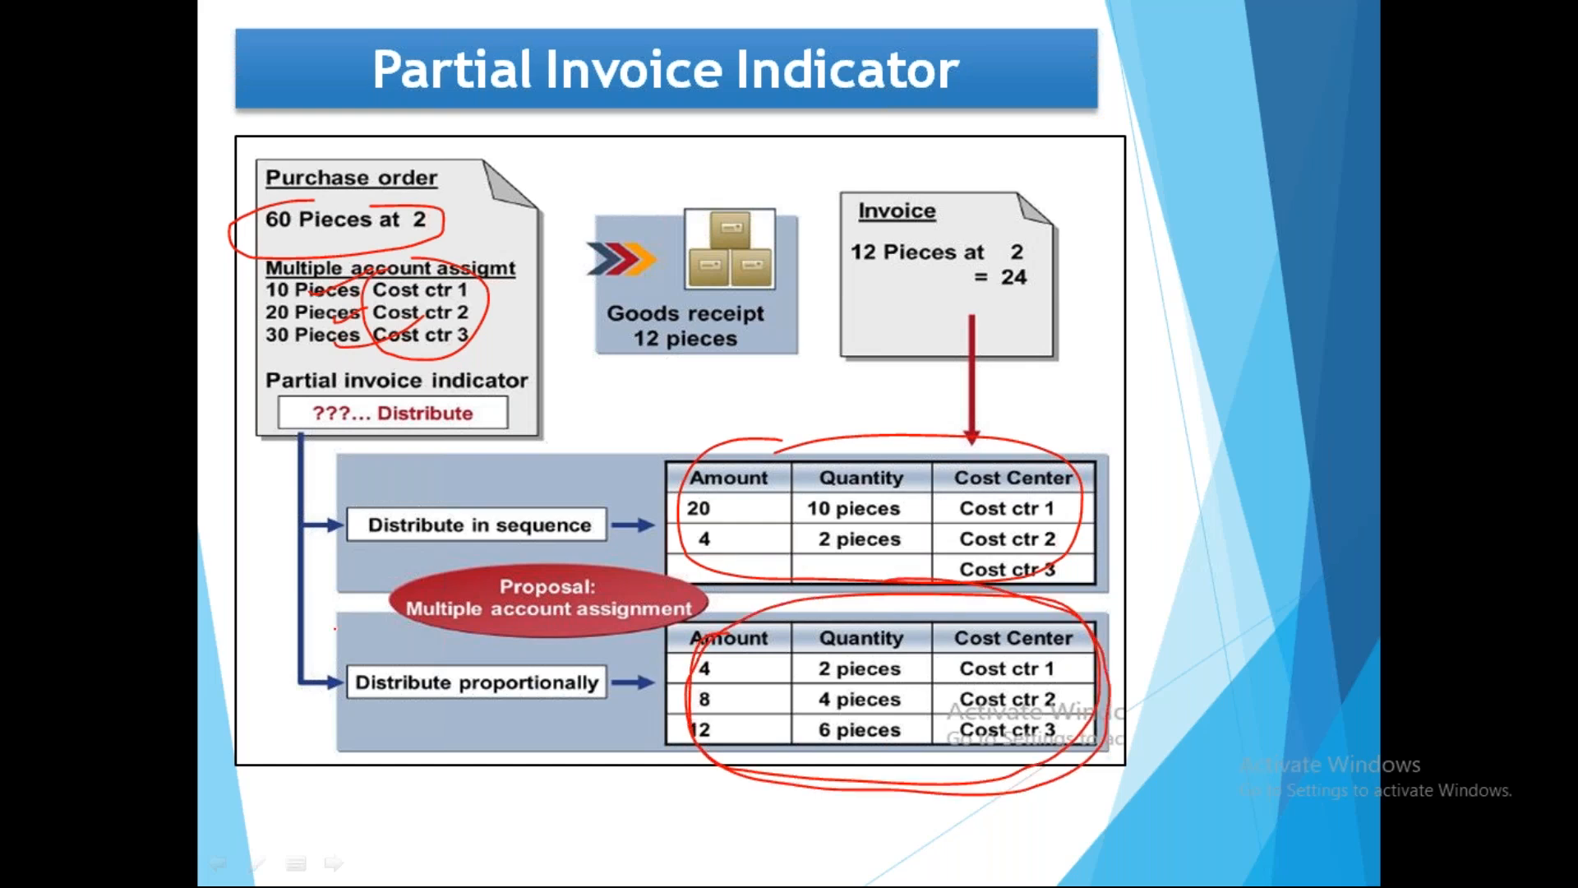
pyautogui.press('e')
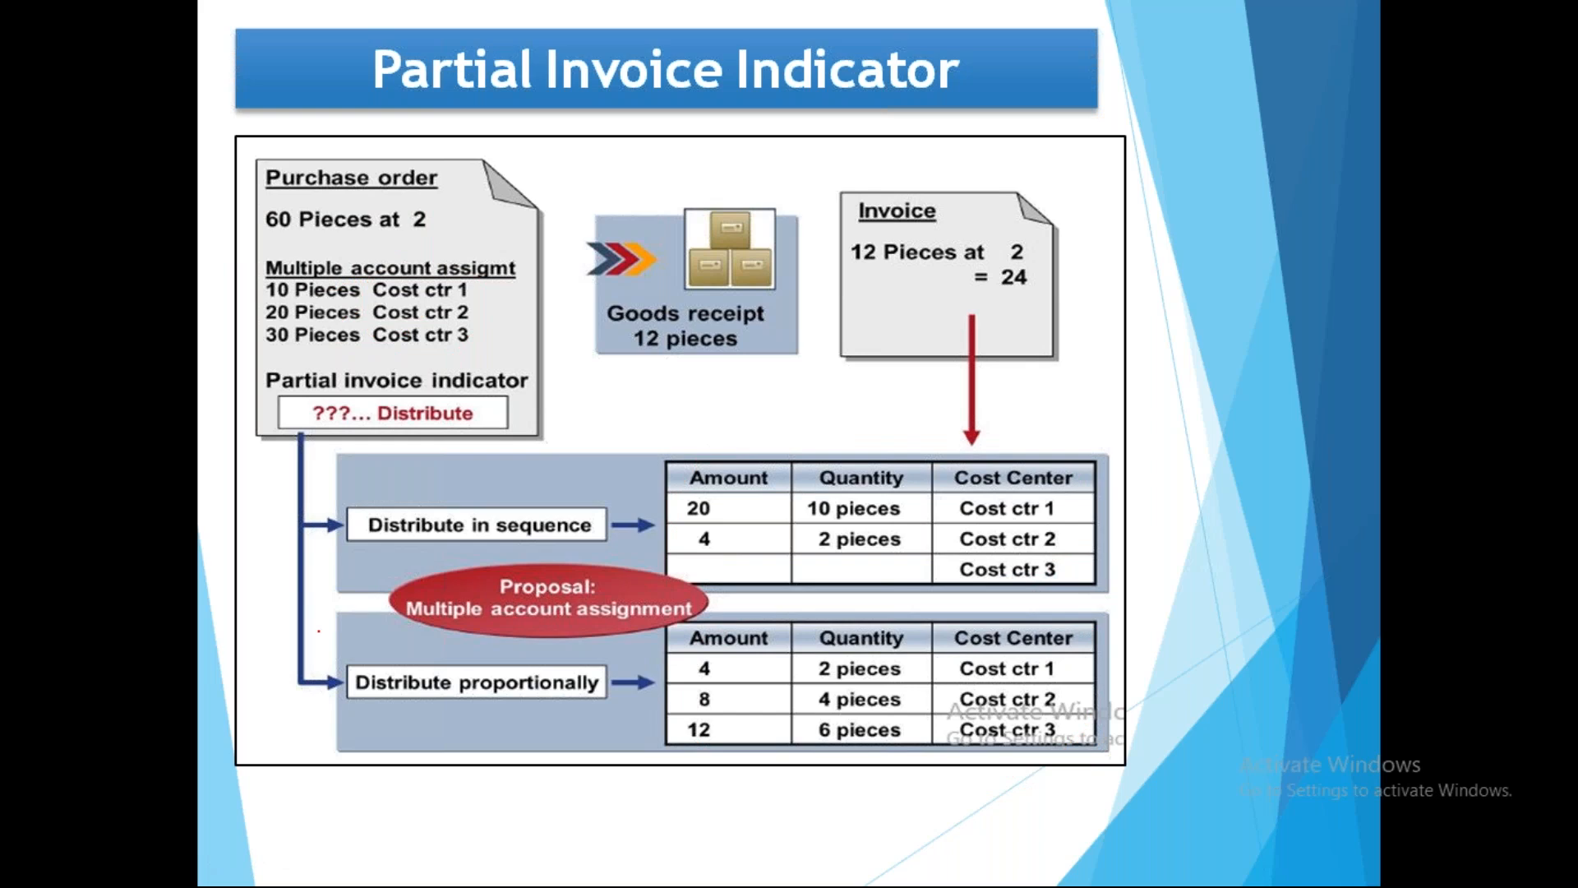
# Step: Show the Items with Multiple Account Assignment slide, mark its title in ink, erase the mark and end the slide show
pyautogui.press('Right')
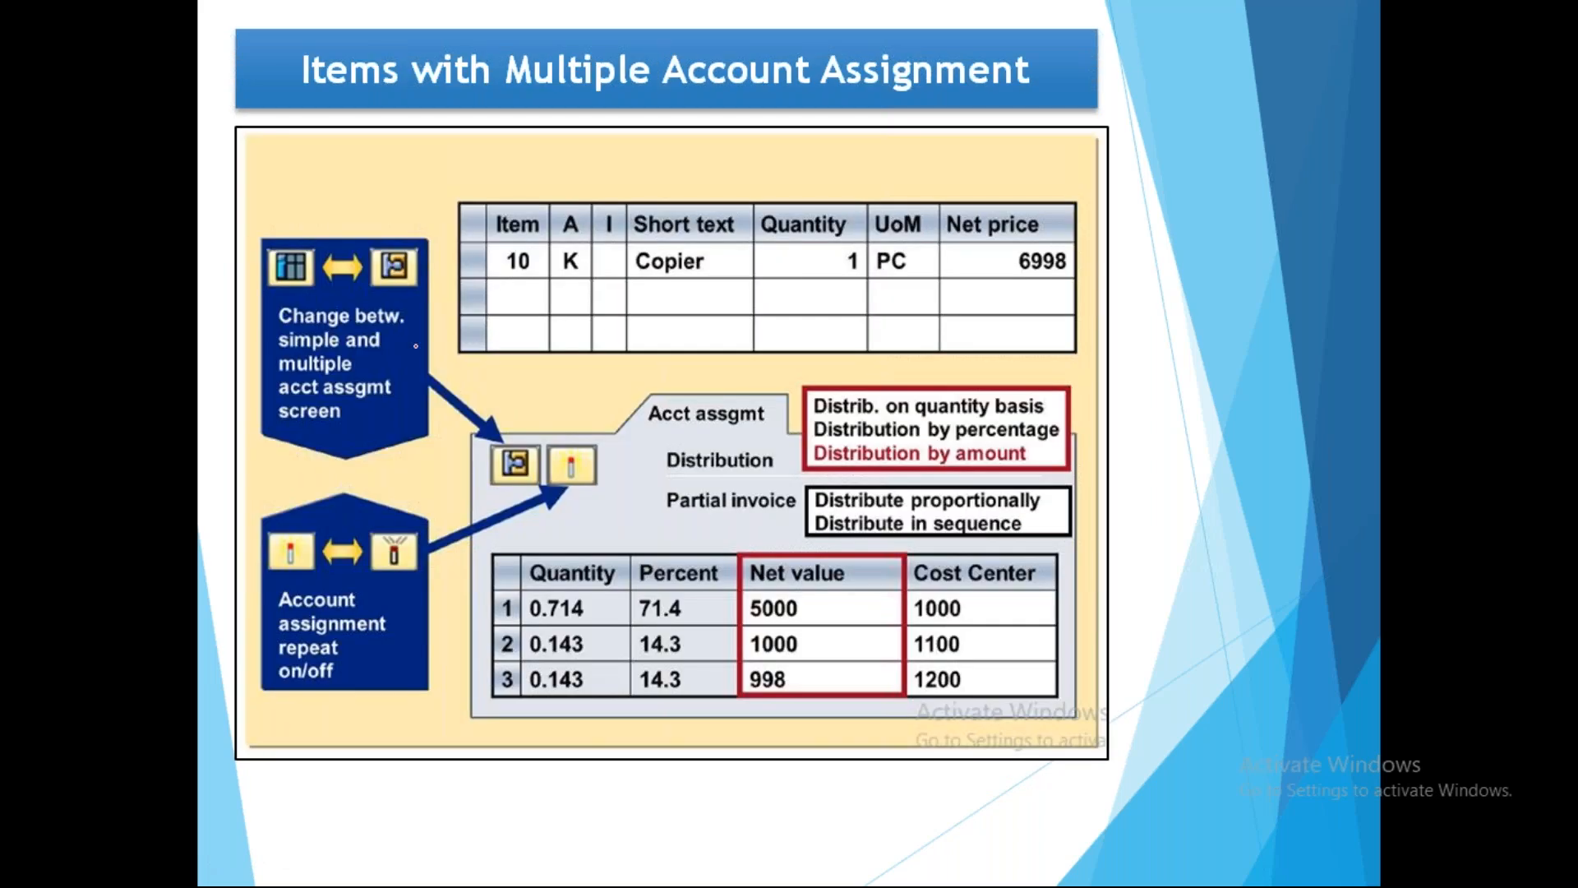
pyautogui.moveTo(603, 87); pyautogui.dragTo(689, 61)
pyautogui.press('e')
pyautogui.press('Escape')
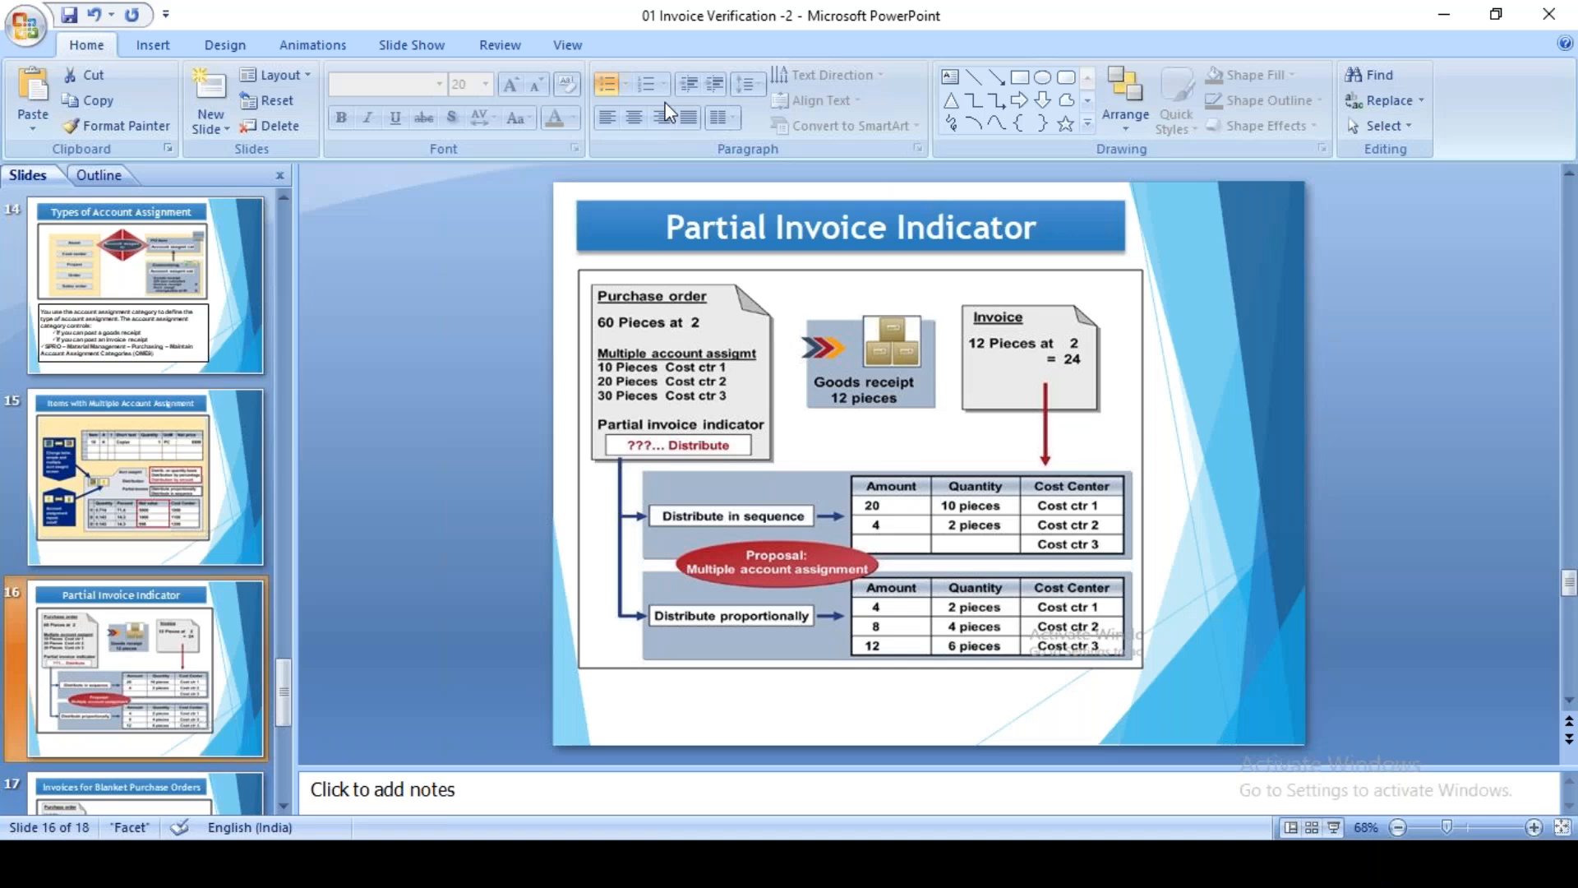
# Step: Return to the SAP incoming invoice, set cost center 40001's quantity to 15 and add a third assignment line with quantity 15
pyautogui.click(765, 863)
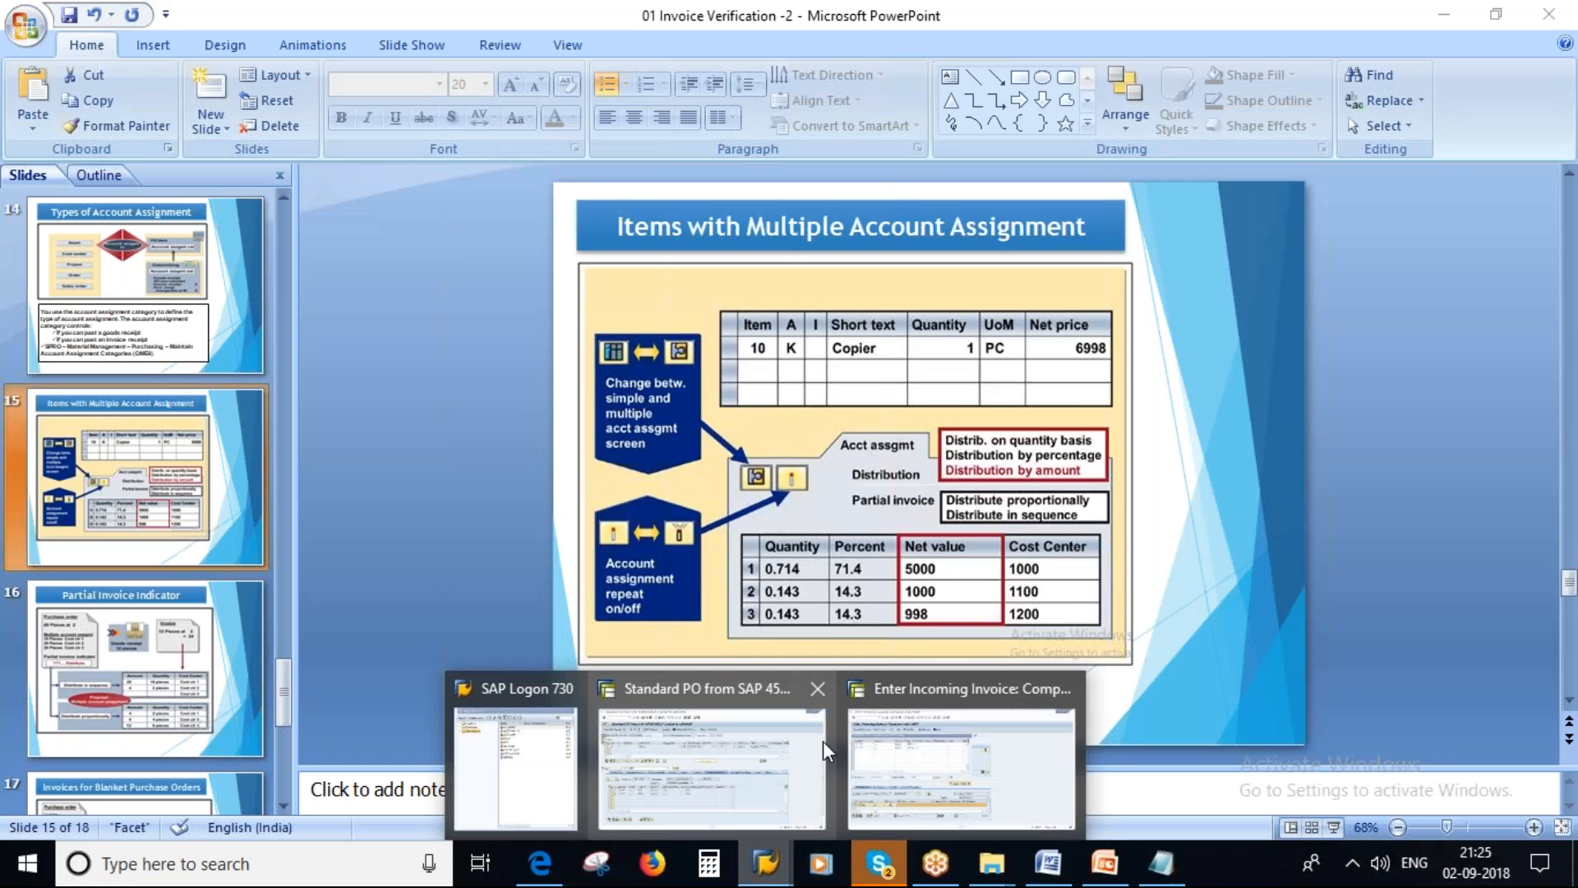
pyautogui.click(822, 742)
pyautogui.click(765, 863)
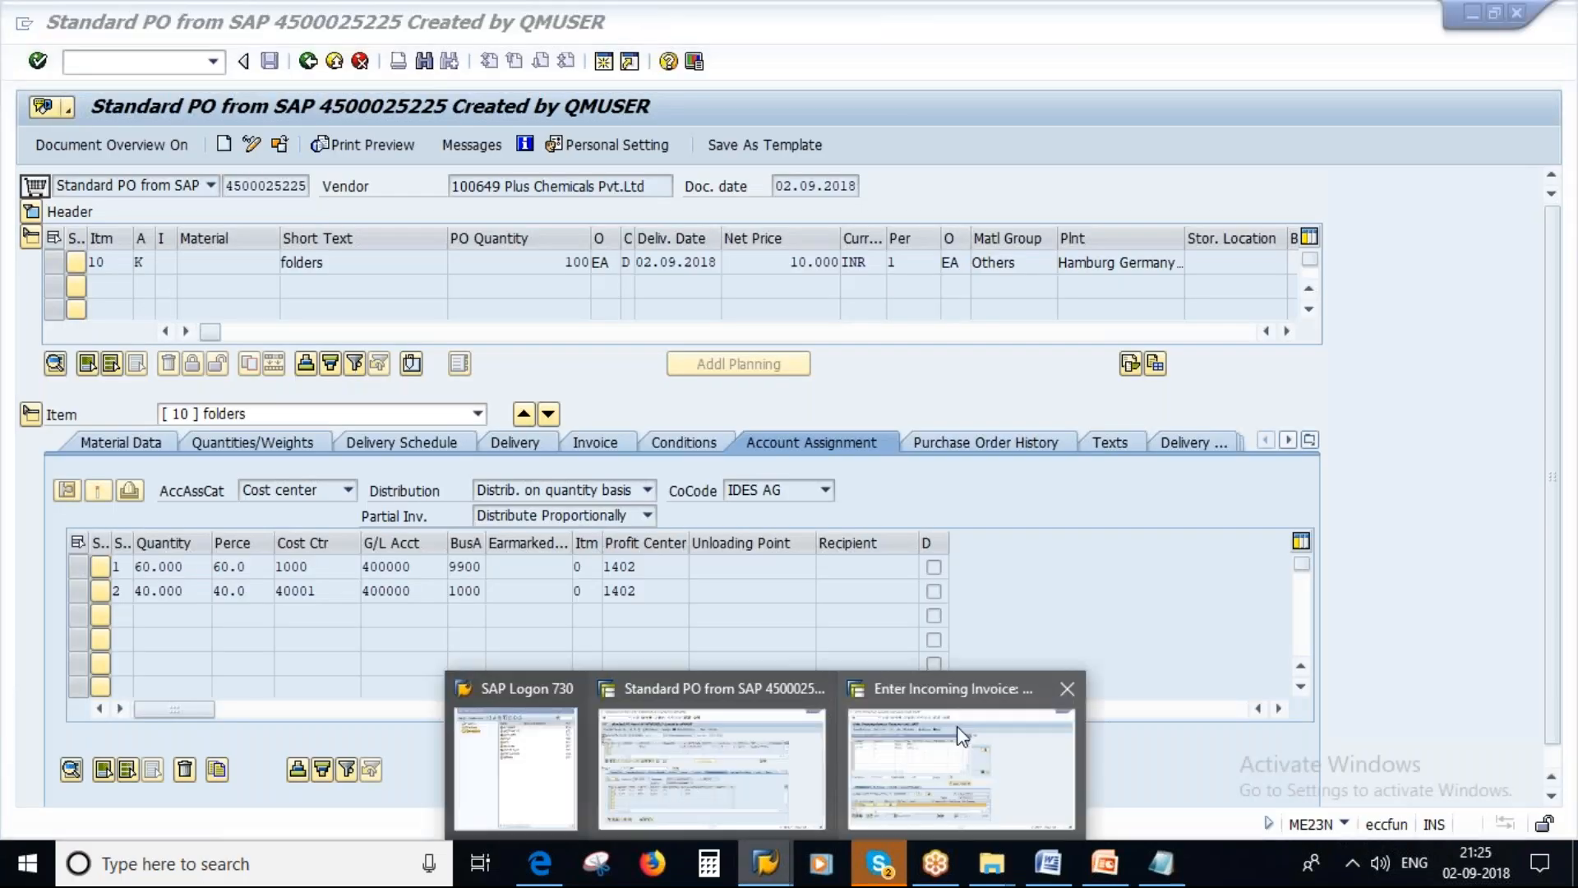
pyautogui.click(956, 727)
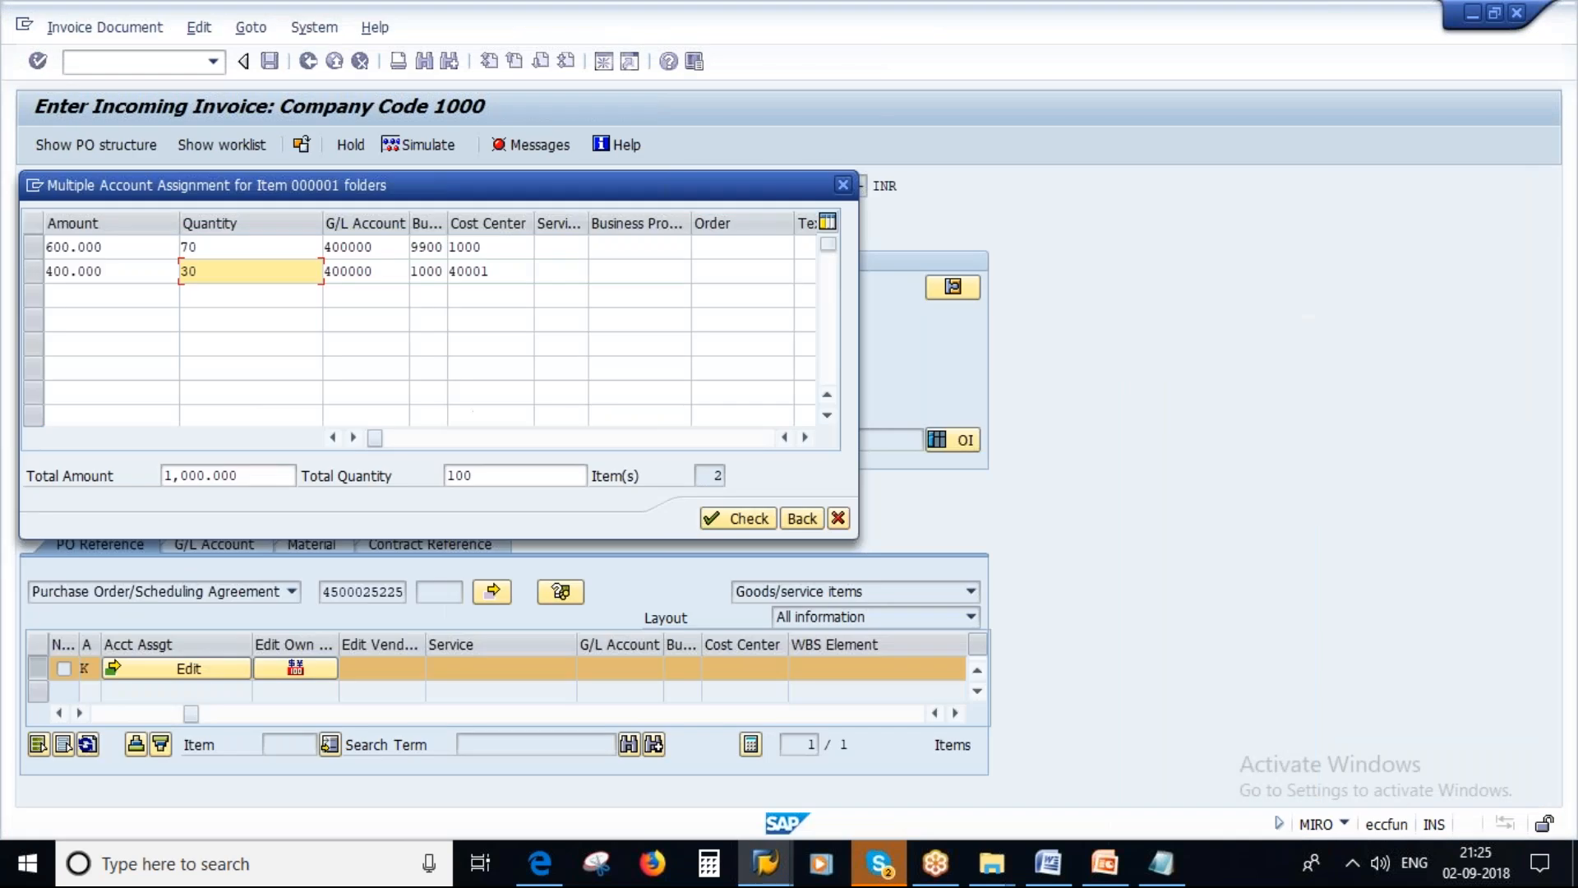
pyautogui.click(485, 293)
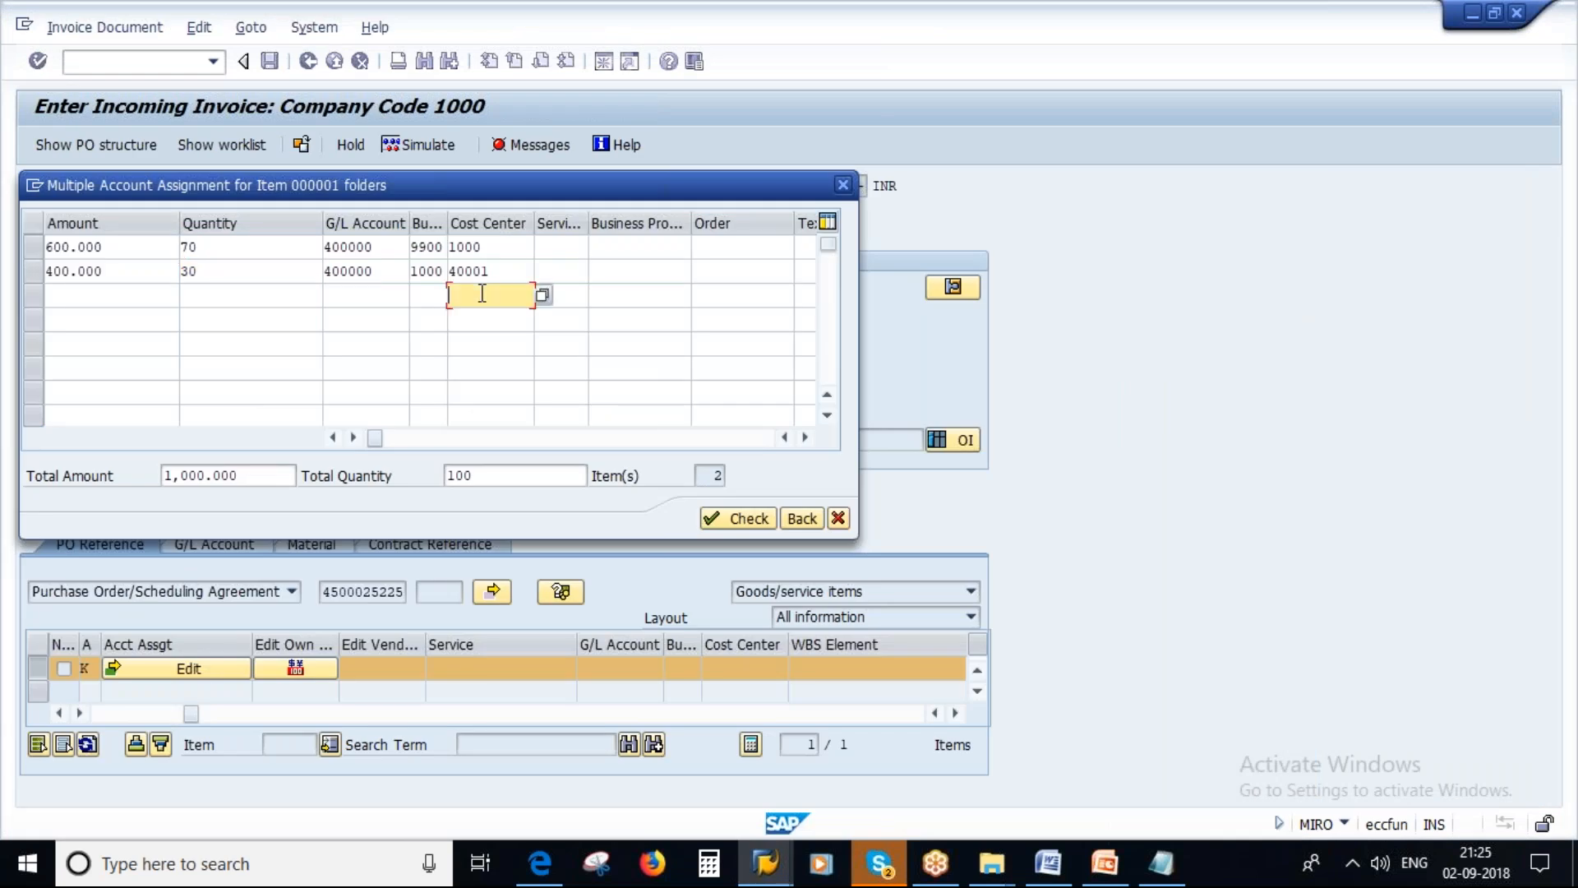
pyautogui.doubleClick(197, 271)
pyautogui.write('15')
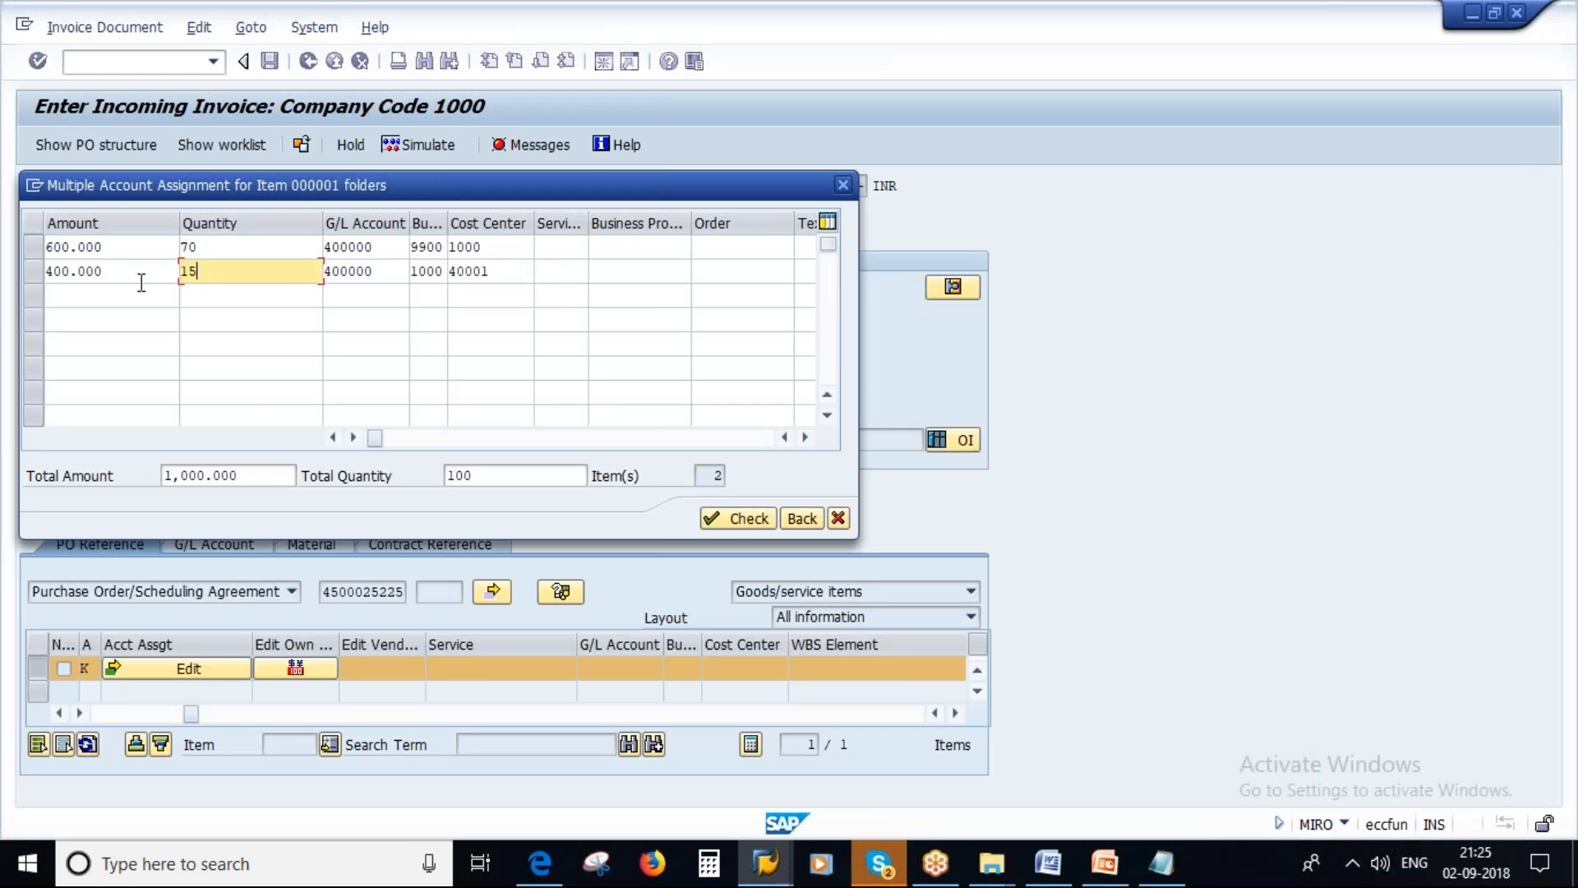
pyautogui.click(202, 300)
pyautogui.write('15')
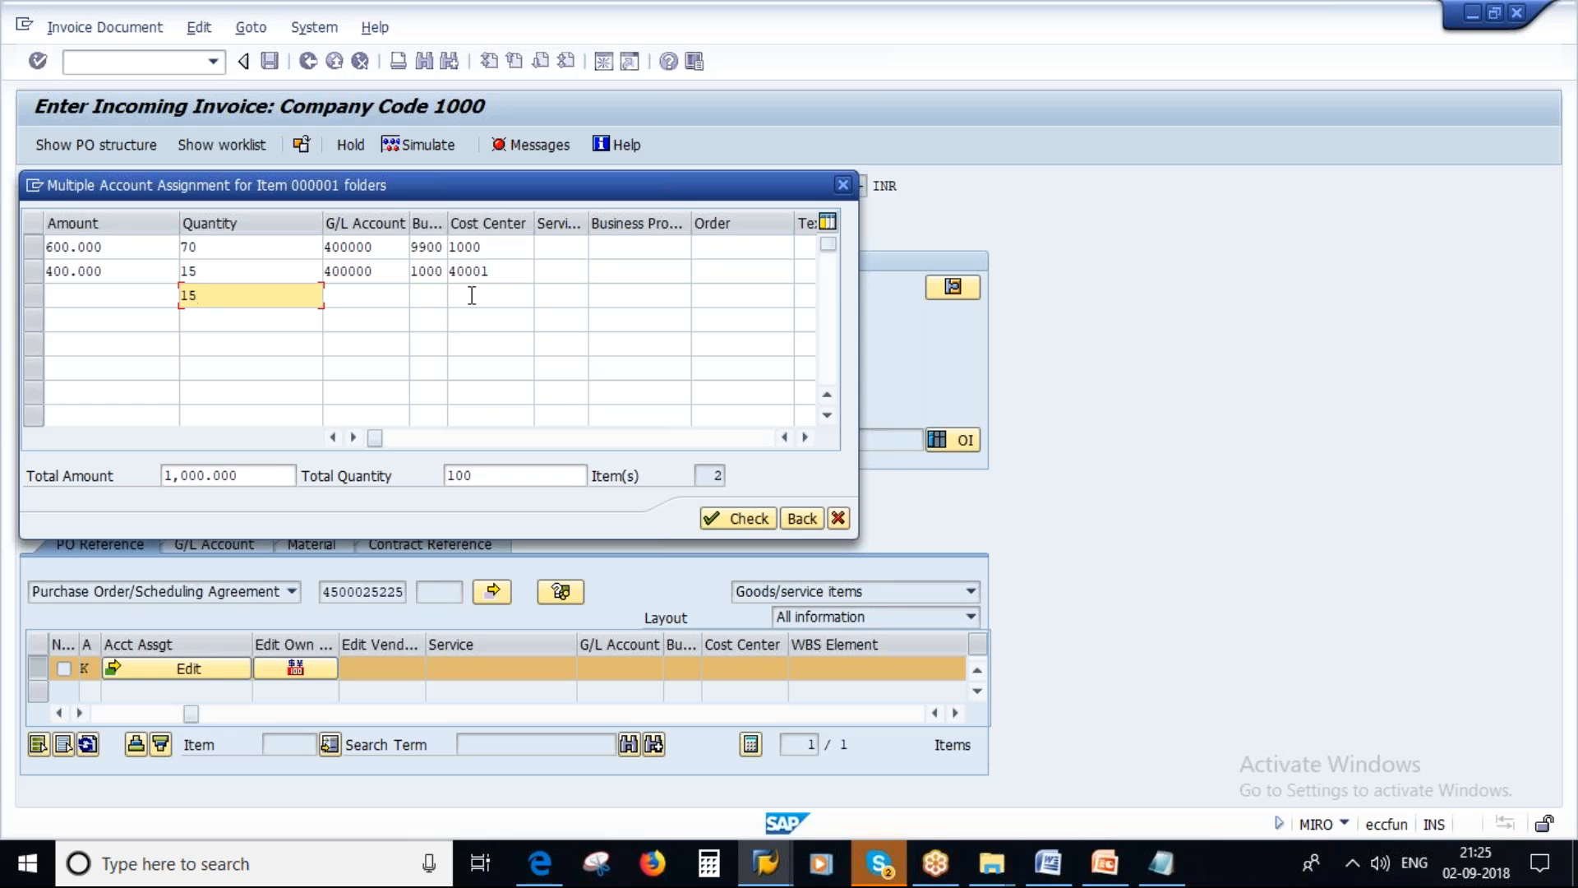
# Step: Copy the second line's G/L account to the third assignment line and enter business area 1000 there
pyautogui.click(475, 296)
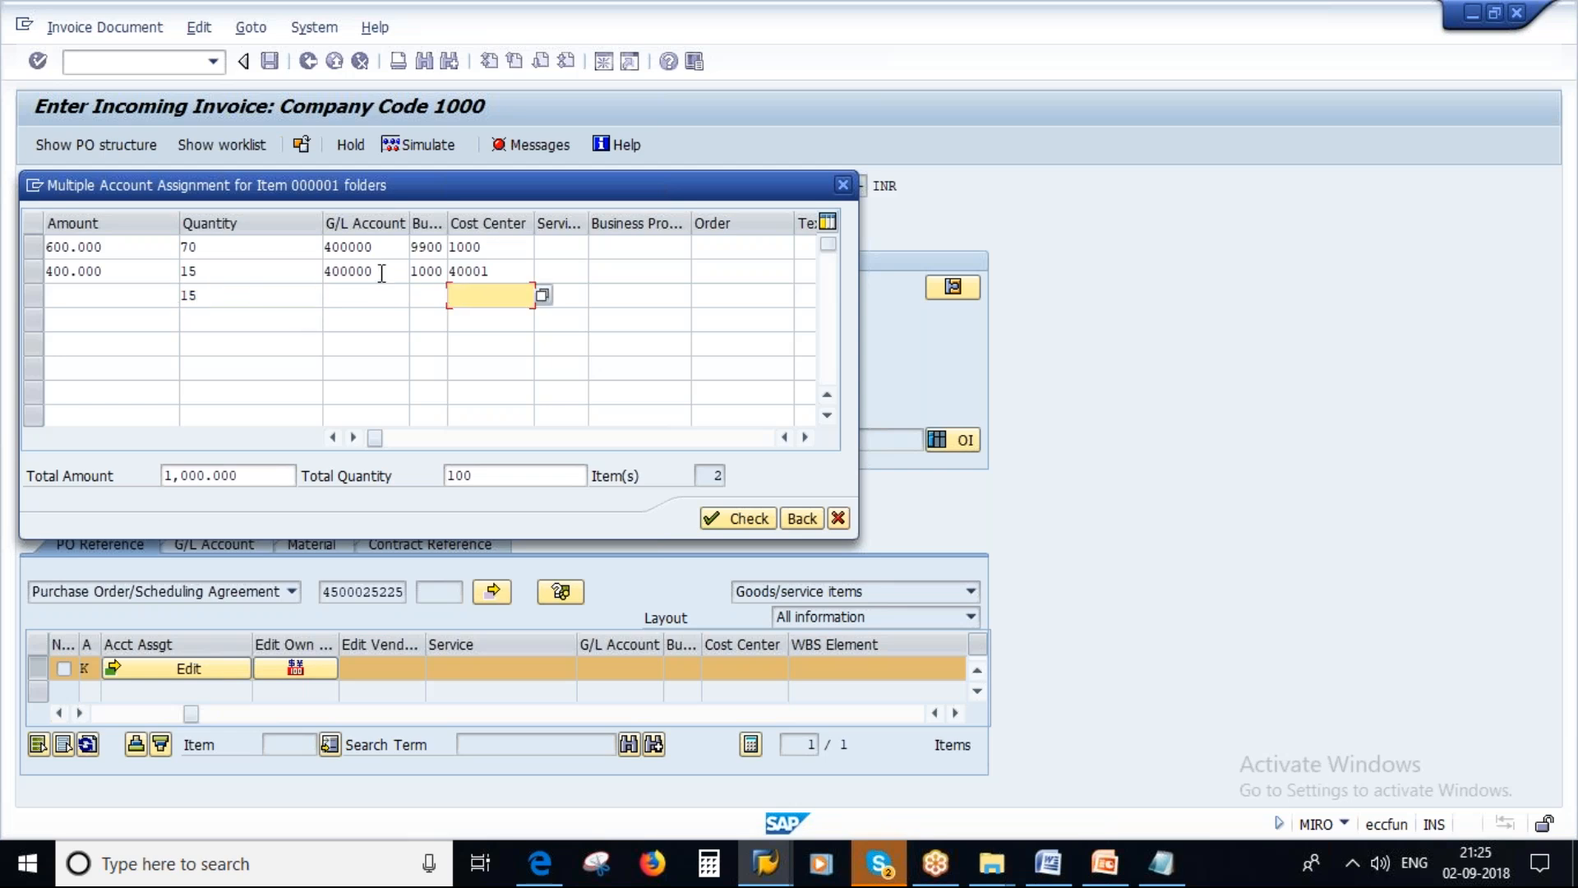
pyautogui.doubleClick(379, 272)
pyautogui.hotkey('ctrl', 'c')
pyautogui.click(365, 296)
pyautogui.hotkey('ctrl', 'v')
pyautogui.click(439, 298)
pyautogui.write('1000')
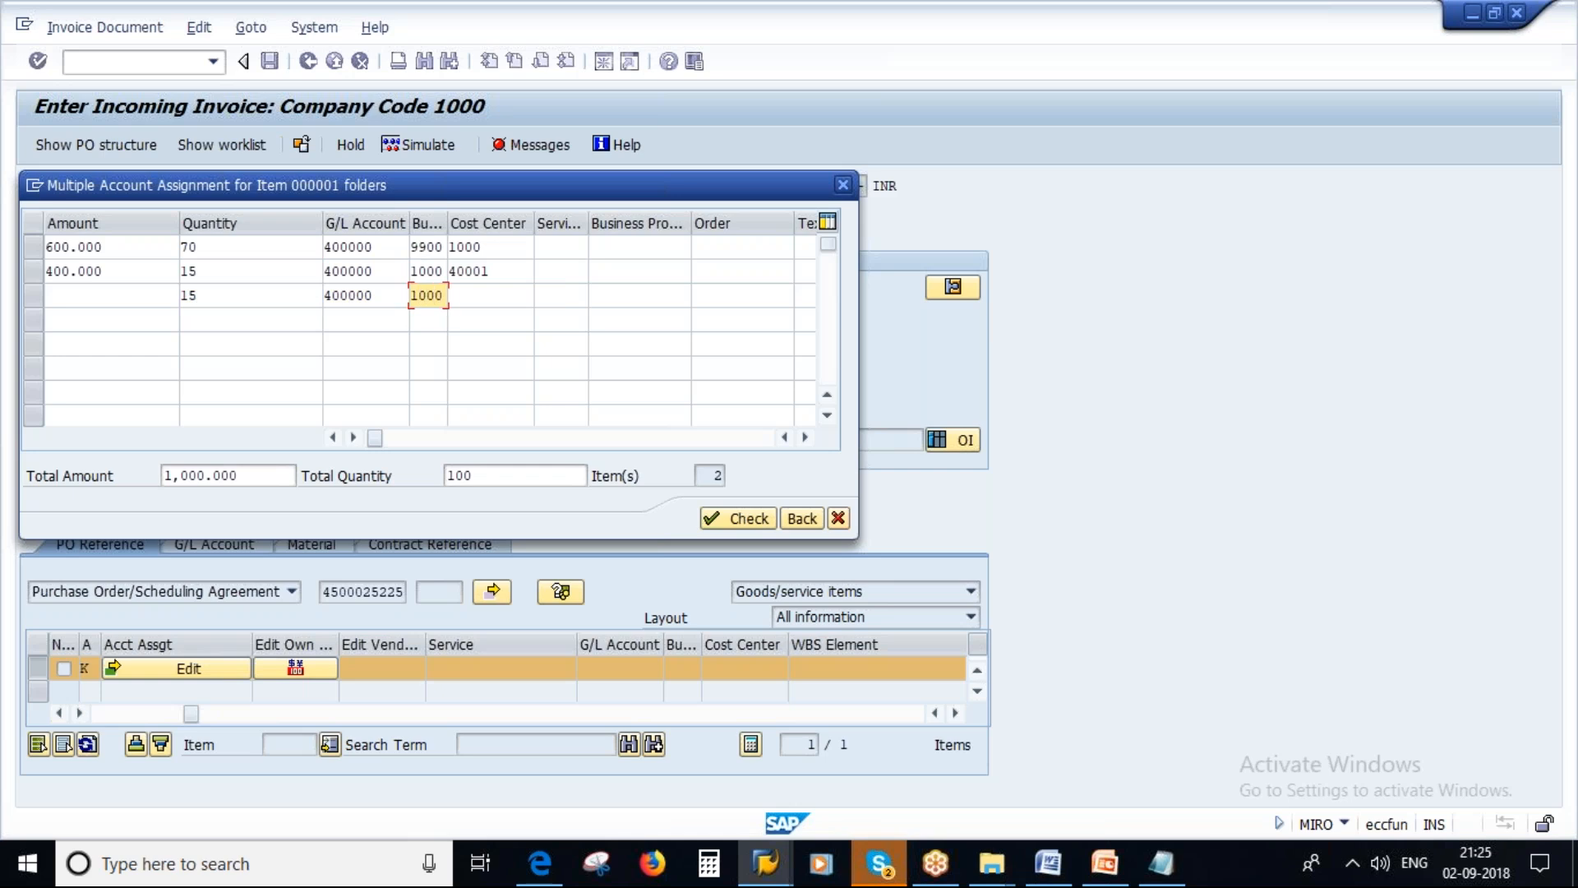
pyautogui.click(496, 298)
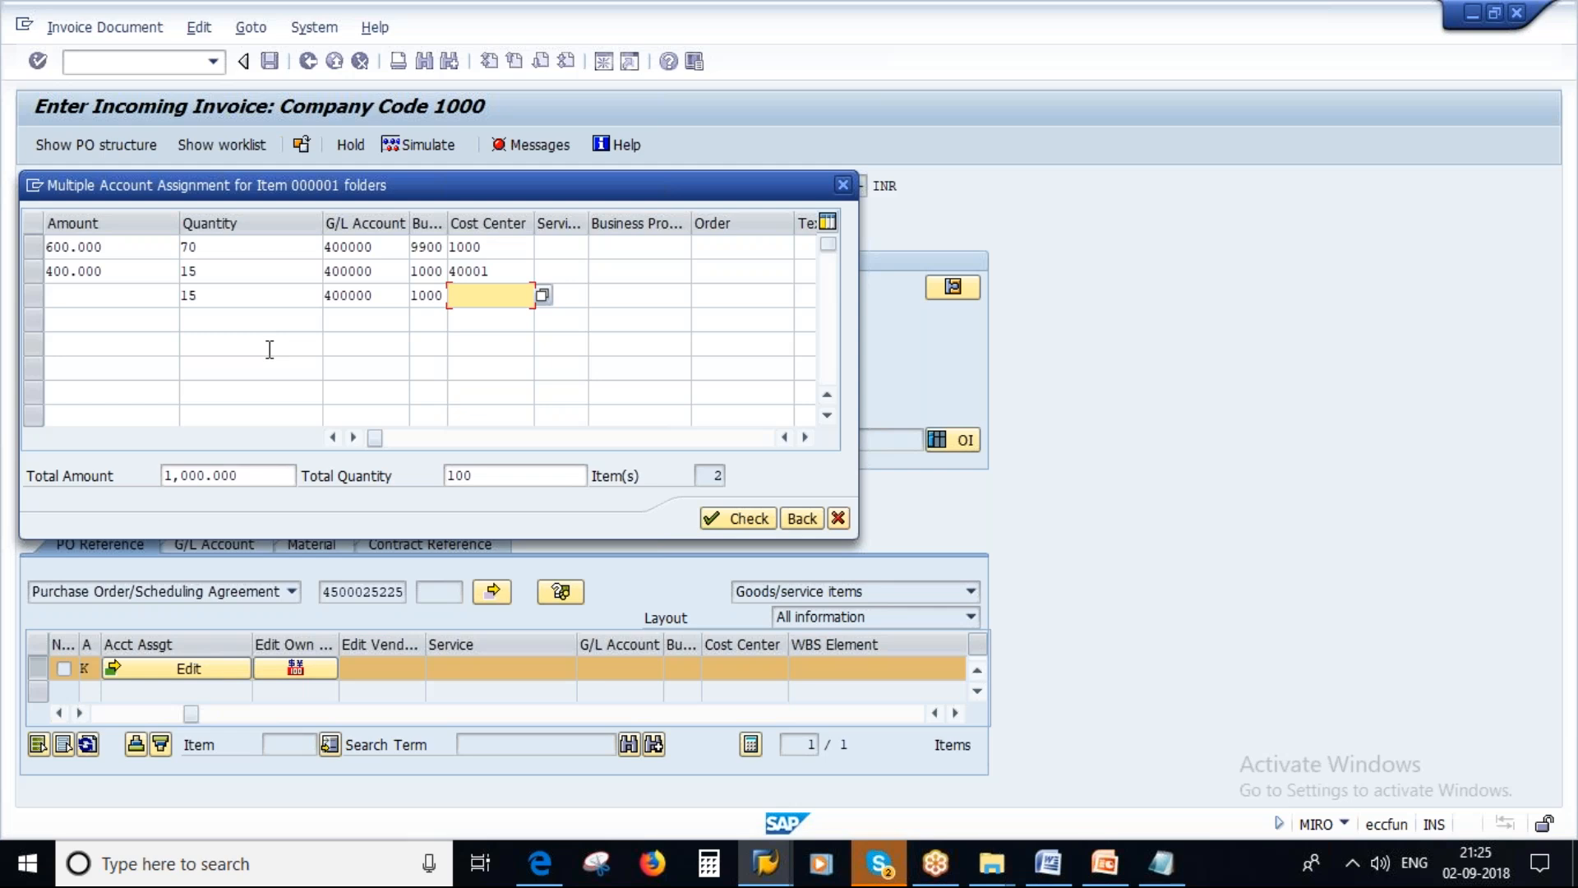
# Step: Switch to PowerPoint and present the Invoices for Blanket Purchase Orders slide as a slide show
pyautogui.click(1111, 871)
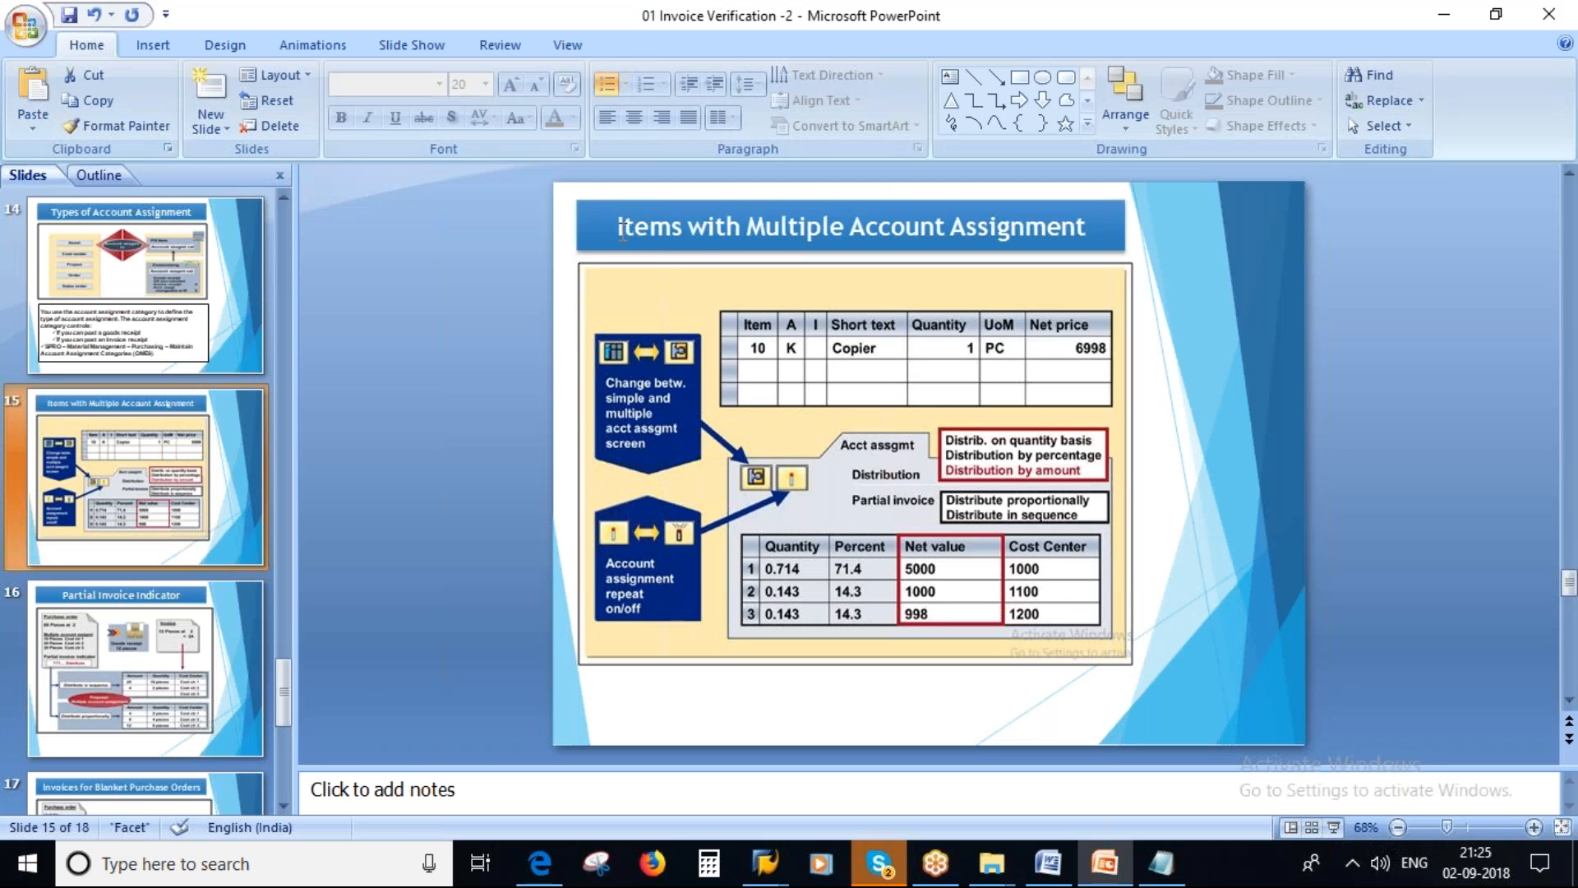
pyautogui.click(621, 227)
pyautogui.moveTo(620, 227); pyautogui.dragTo(1089, 227)
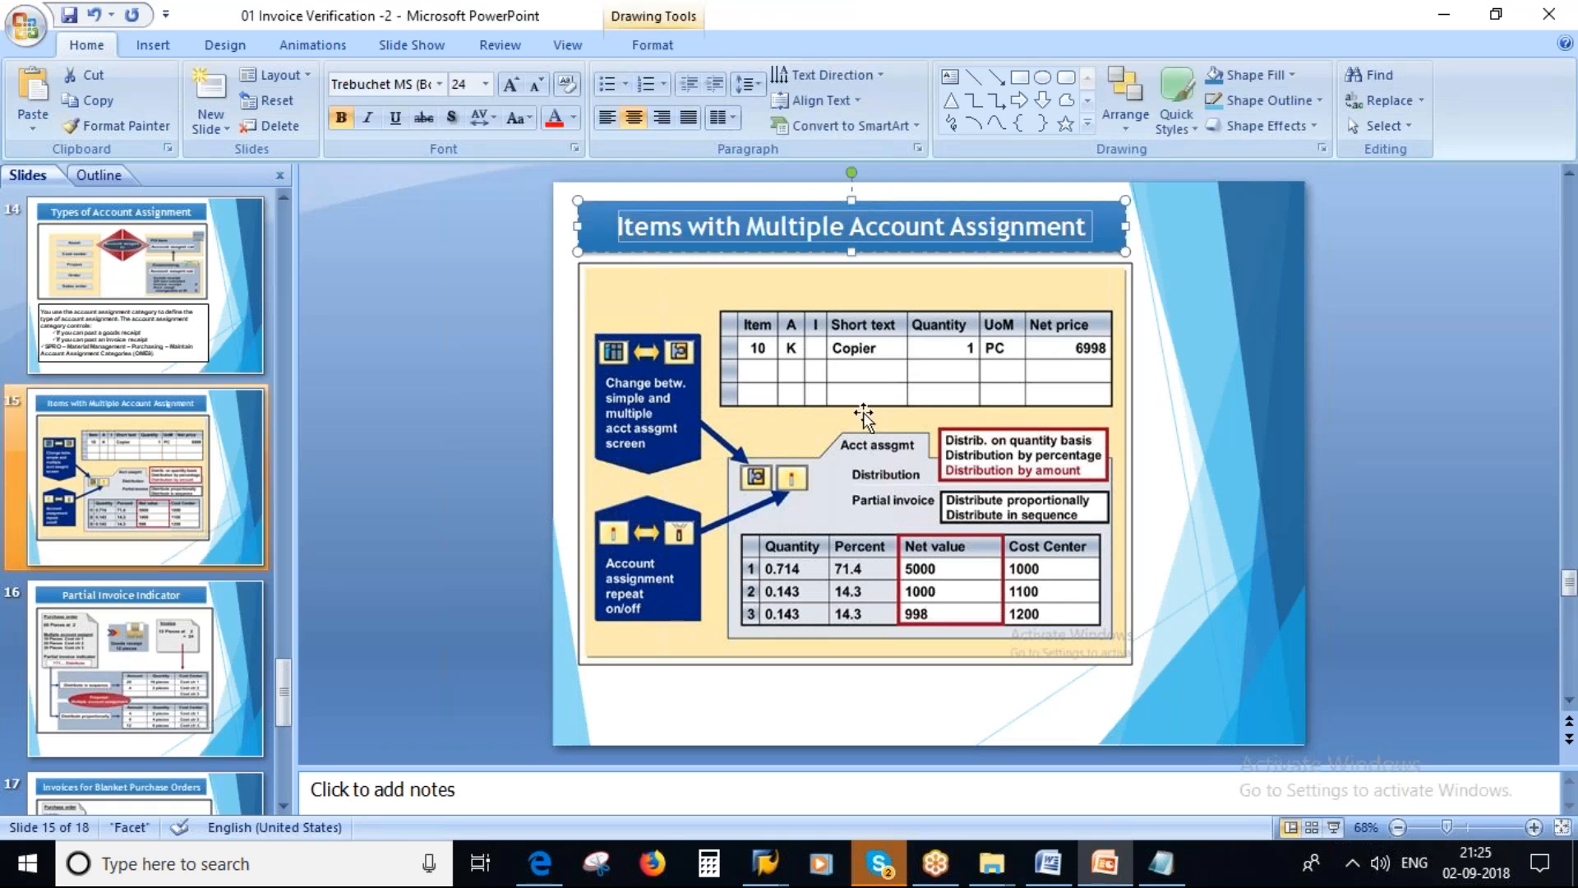
pyautogui.click(863, 417)
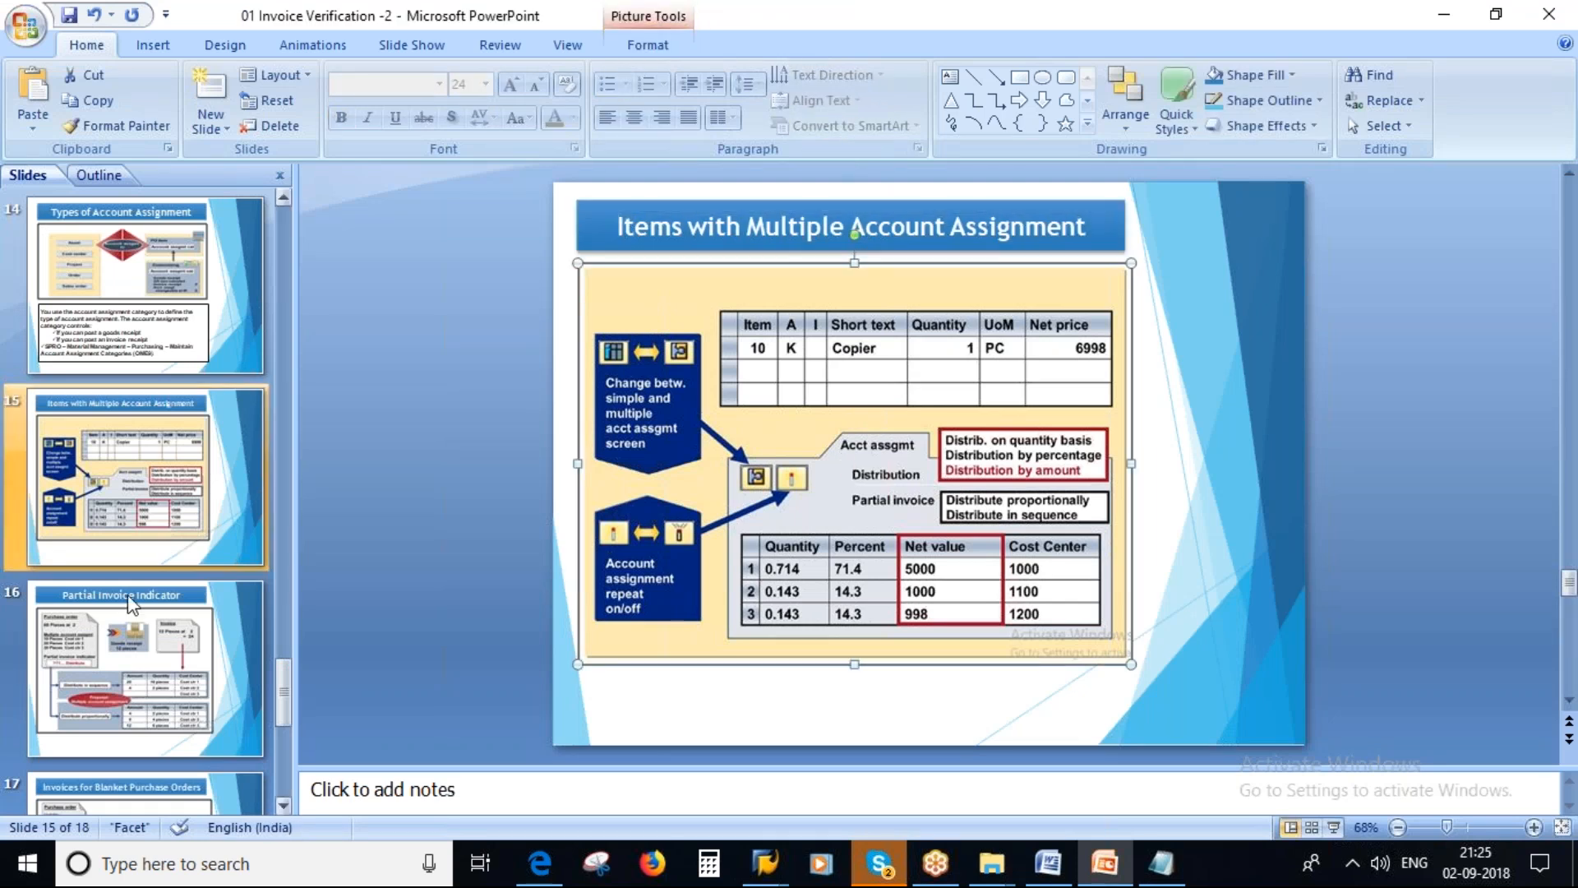
pyautogui.scroll(-2, 140, 641)
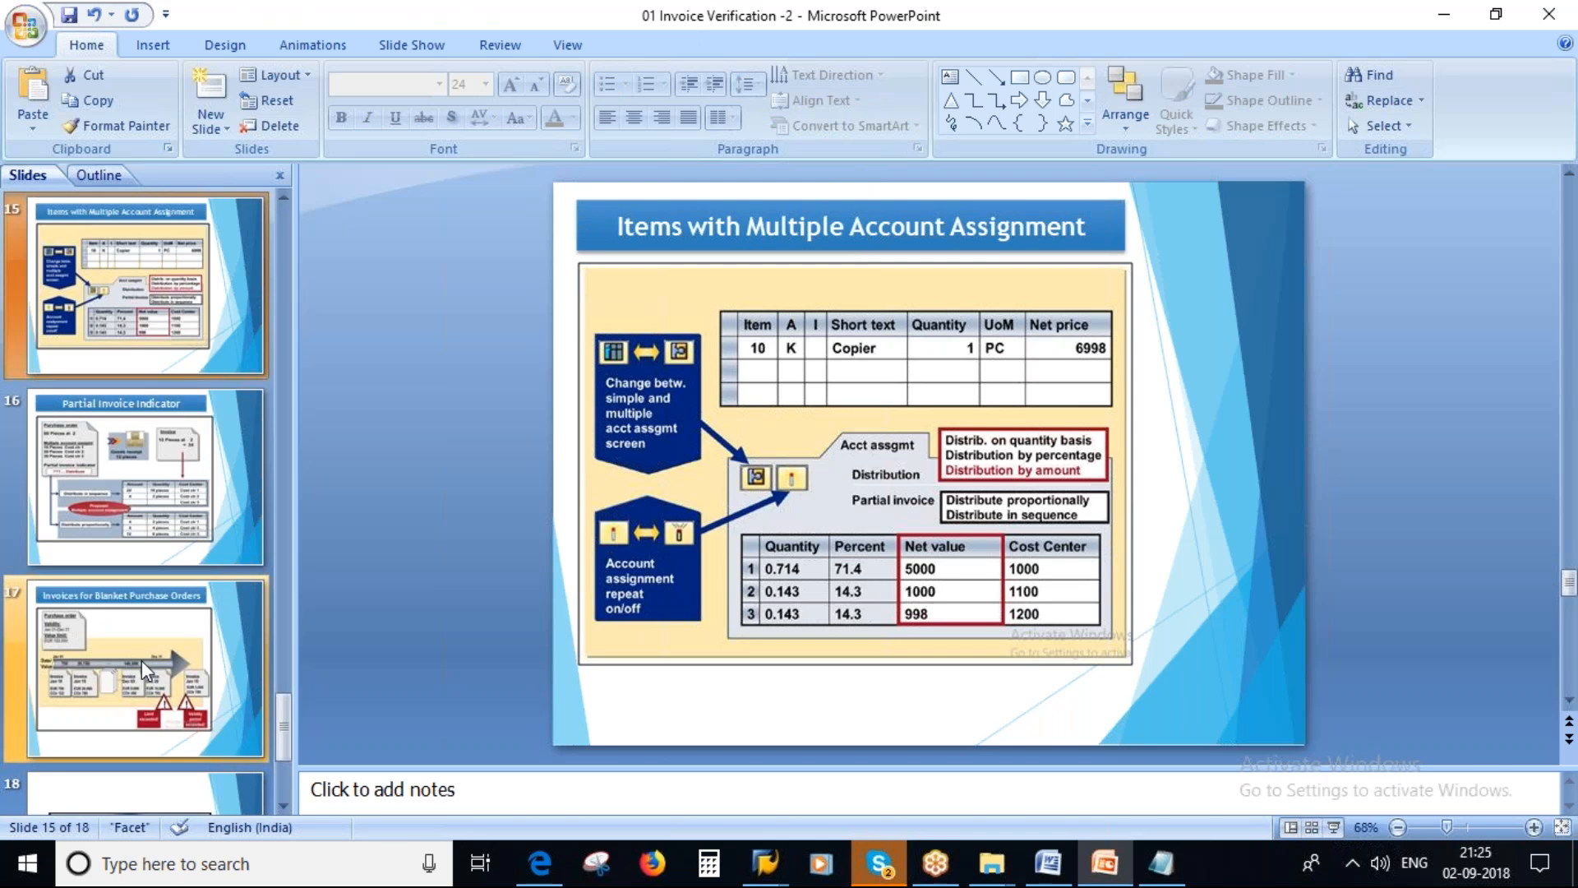
pyautogui.click(130, 645)
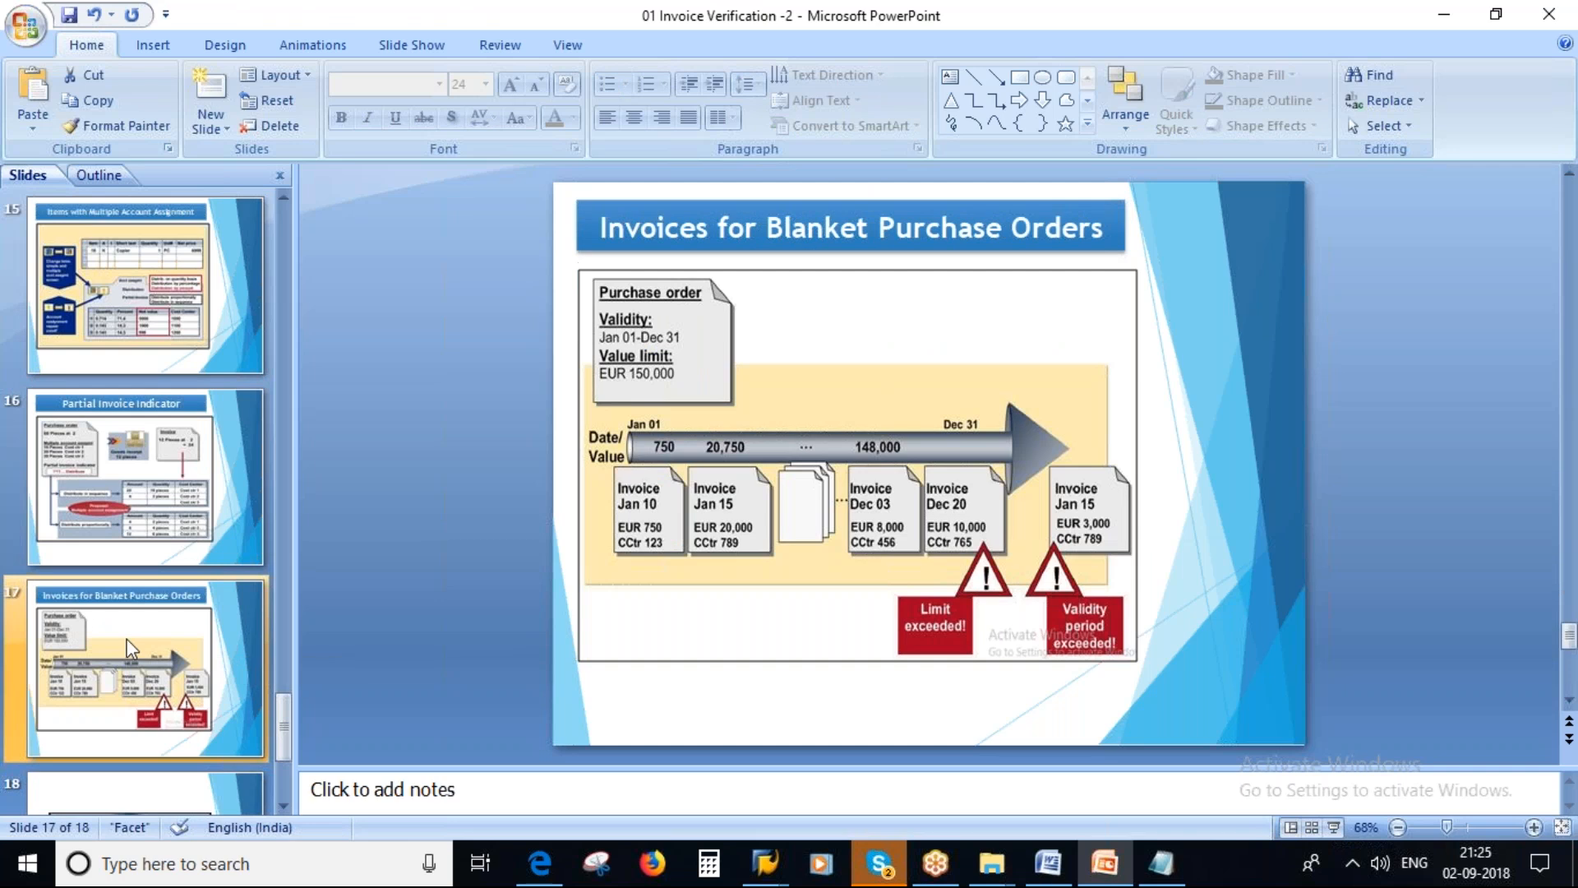
pyautogui.scroll(-2, 131, 658)
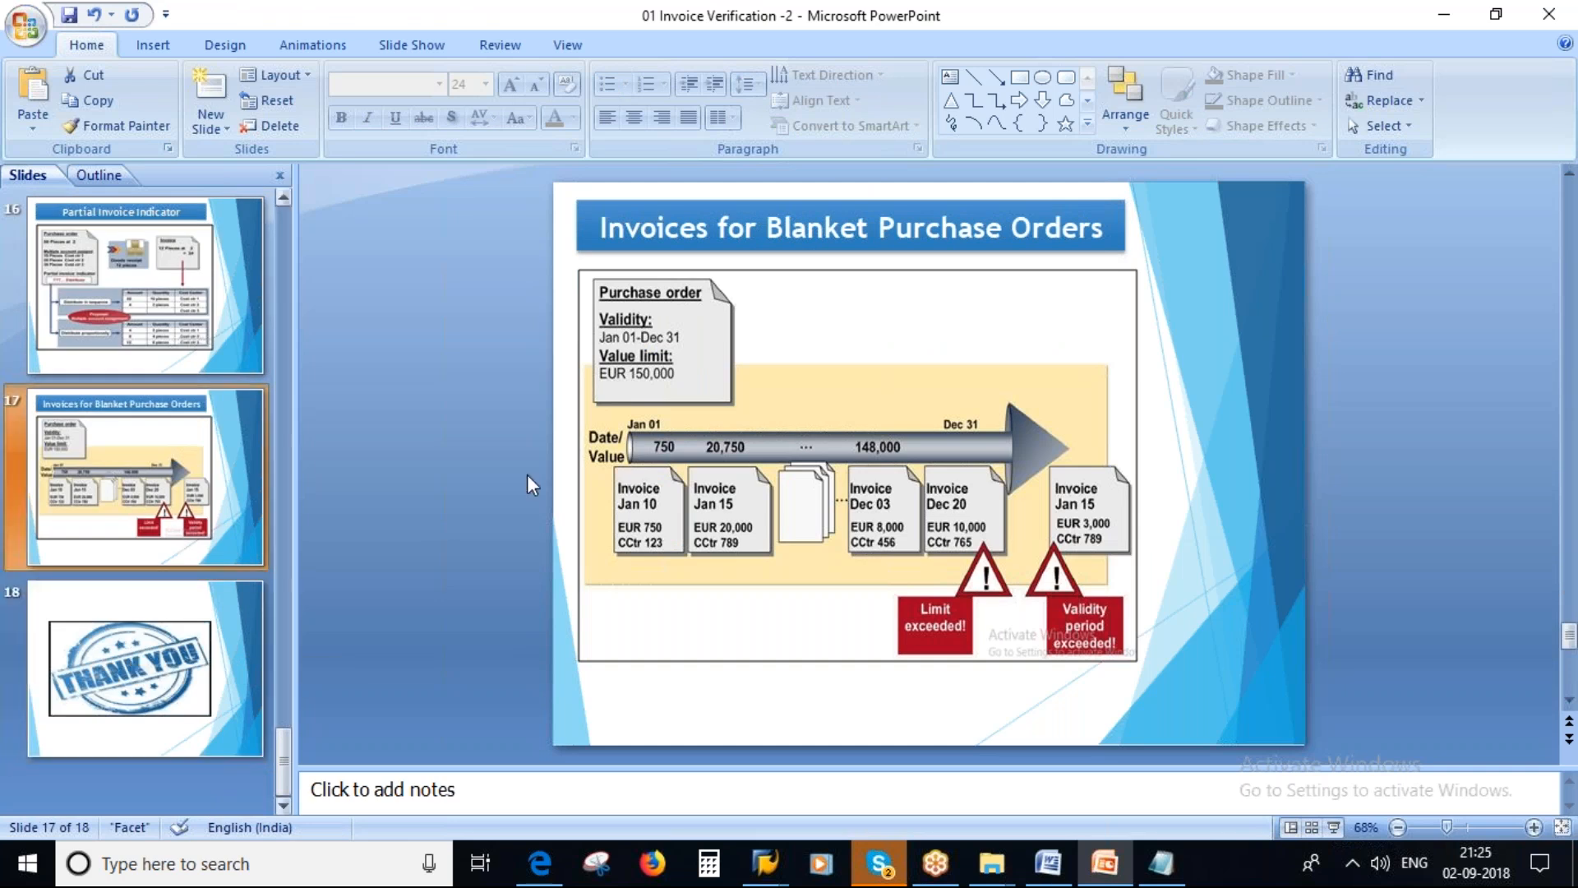
pyautogui.click(1335, 828)
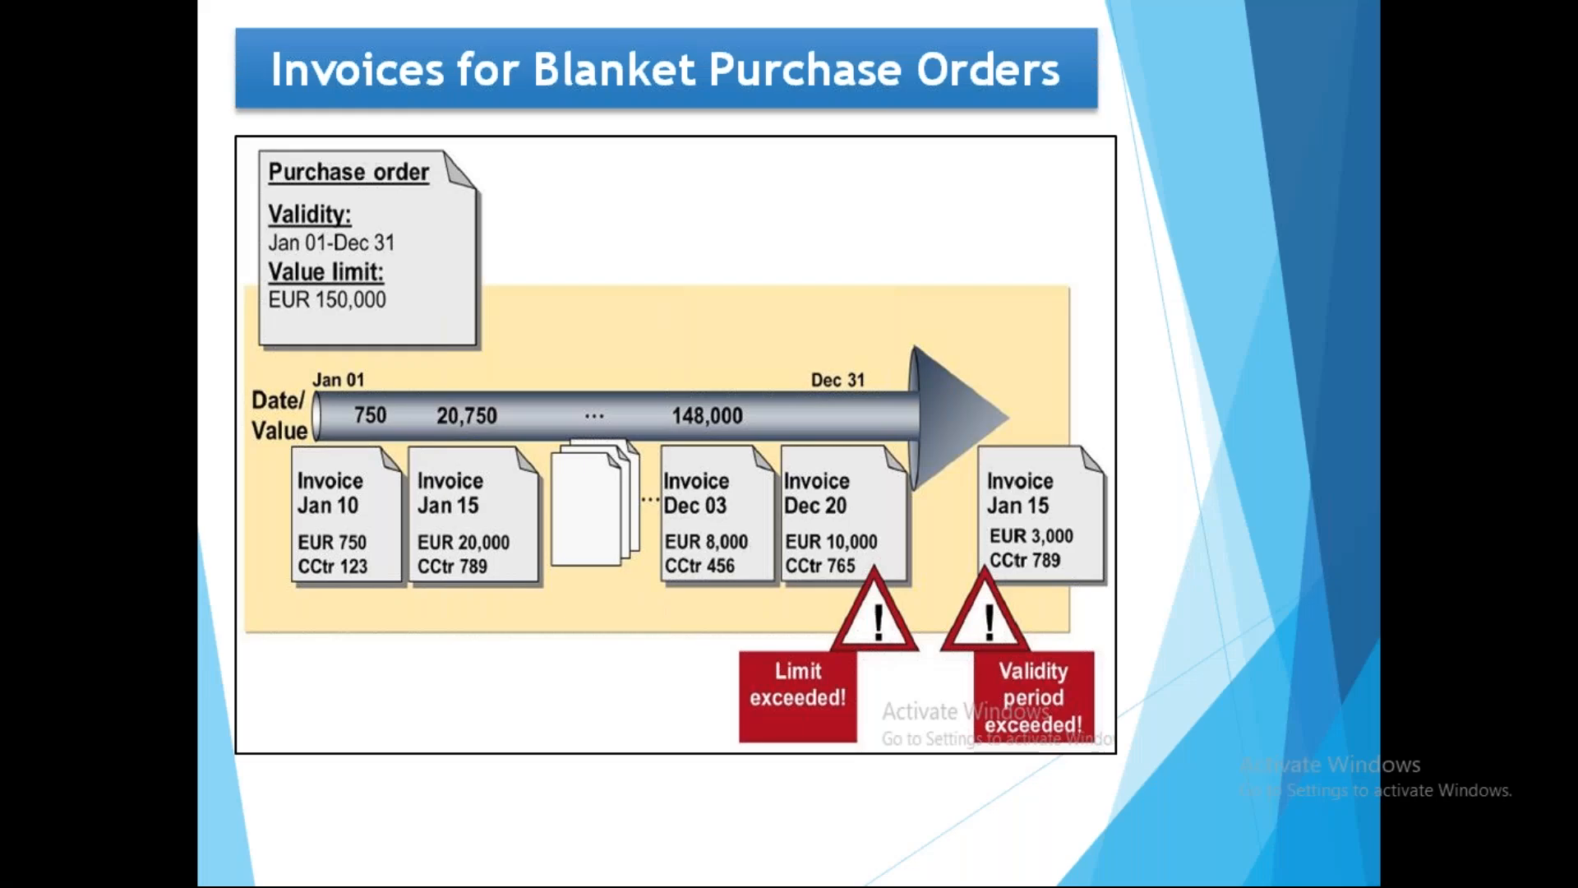